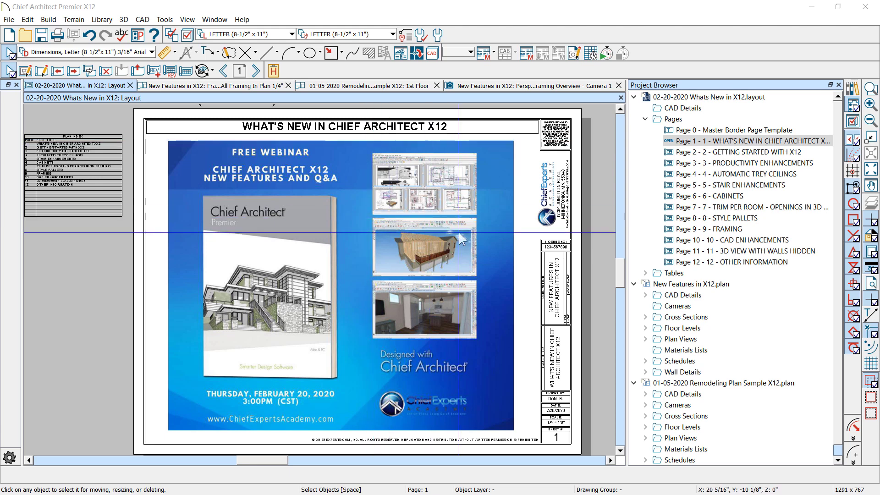
# - Advance the layout to page 2 and point out the Digital Locker link on the Chief Architect website's My Account page
pyautogui.click(256, 71)
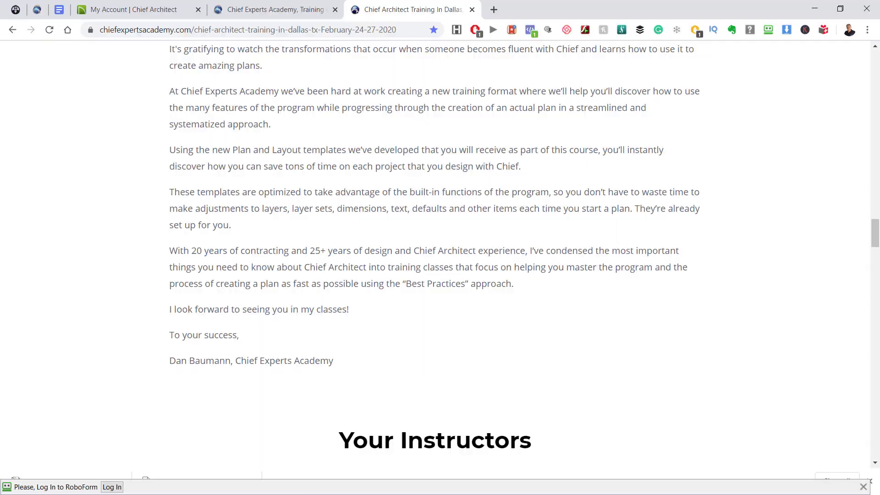
pyautogui.scroll(15, 515, 175)
pyautogui.click(161, 11)
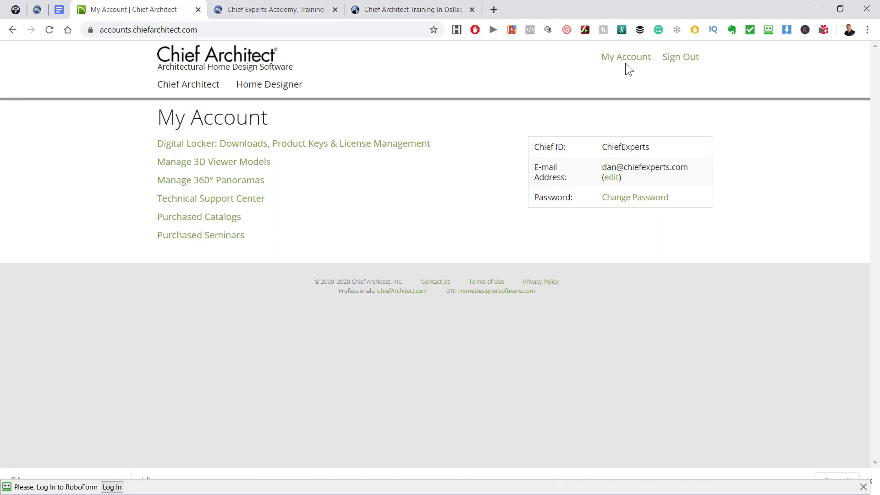
pyautogui.moveTo(182, 89)
pyautogui.moveTo(130, 122)
pyautogui.mouseDown()
pyautogui.moveTo(311, 158)
pyautogui.moveTo(440, 159)
pyautogui.mouseUp()
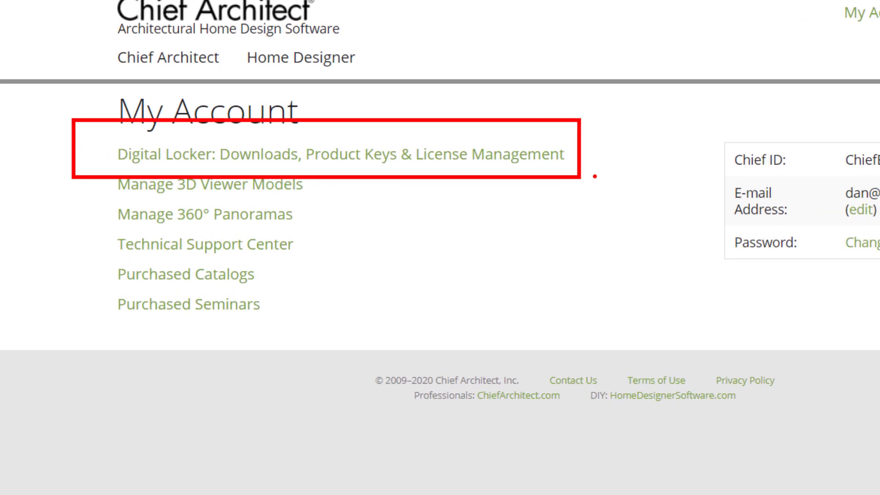
pyautogui.press('Escape')
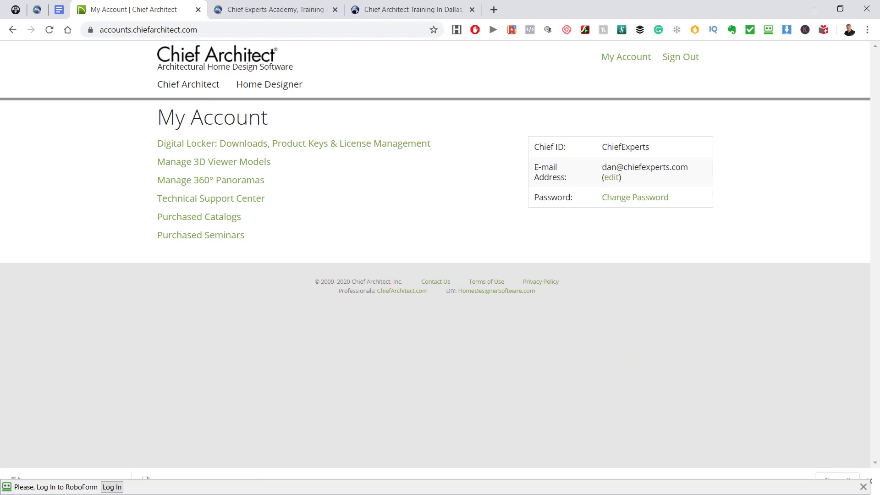
pyautogui.click(815, 8)
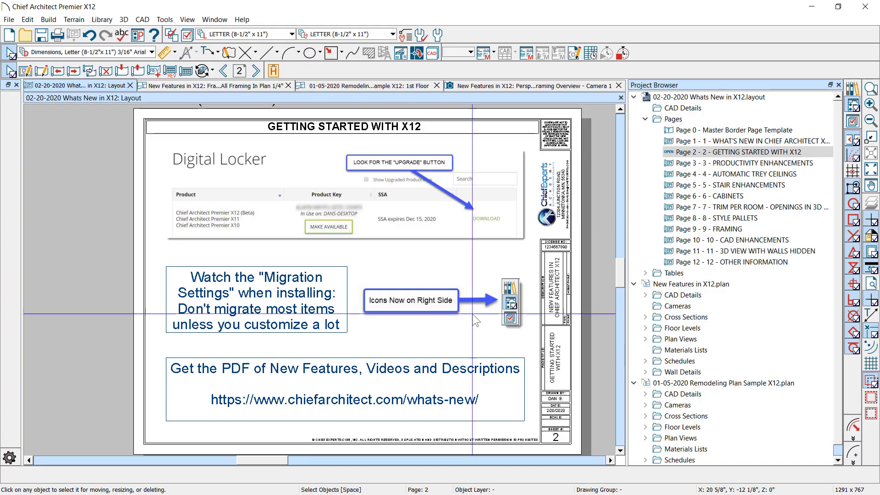
# - Magnify the layout's Digital Locker picture and box the DOWNLOAD link and the Chief Architect Premier X12 (Beta) entry in red
pyautogui.hotkey('ctrl', '1')
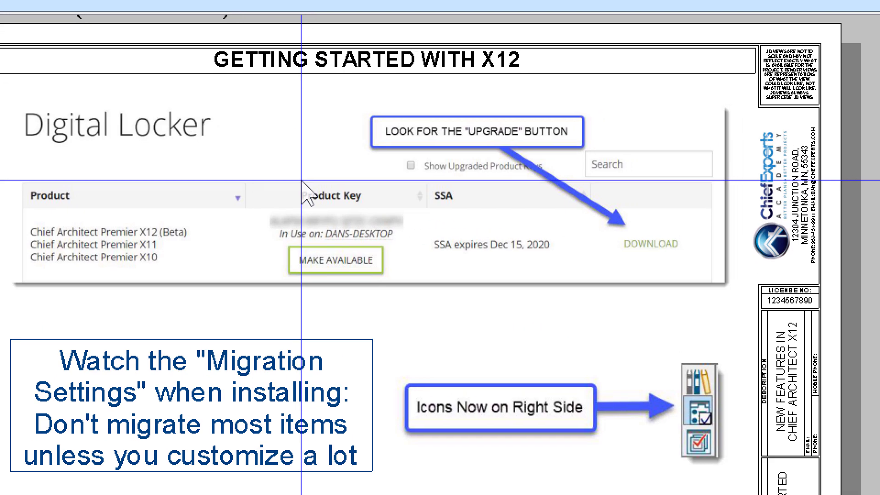
pyautogui.click(325, 193)
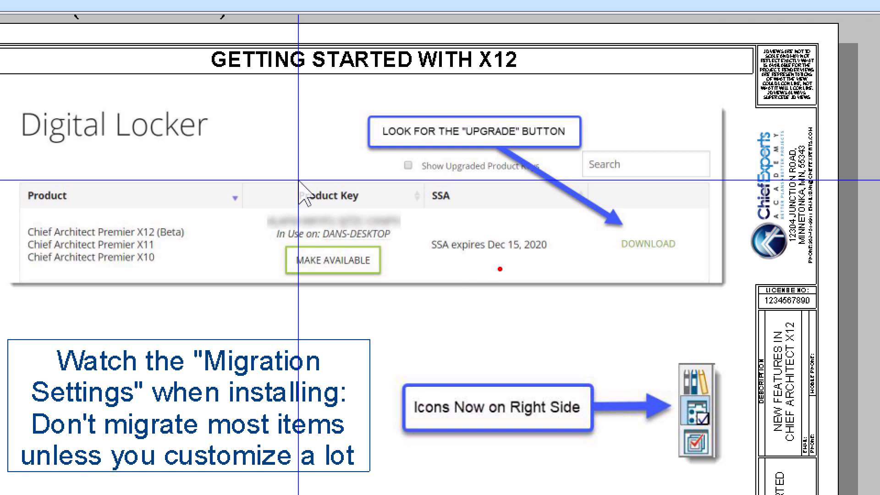
pyautogui.moveTo(592, 217)
pyautogui.mouseDown()
pyautogui.moveTo(689, 247)
pyautogui.moveTo(688, 257)
pyautogui.mouseUp()
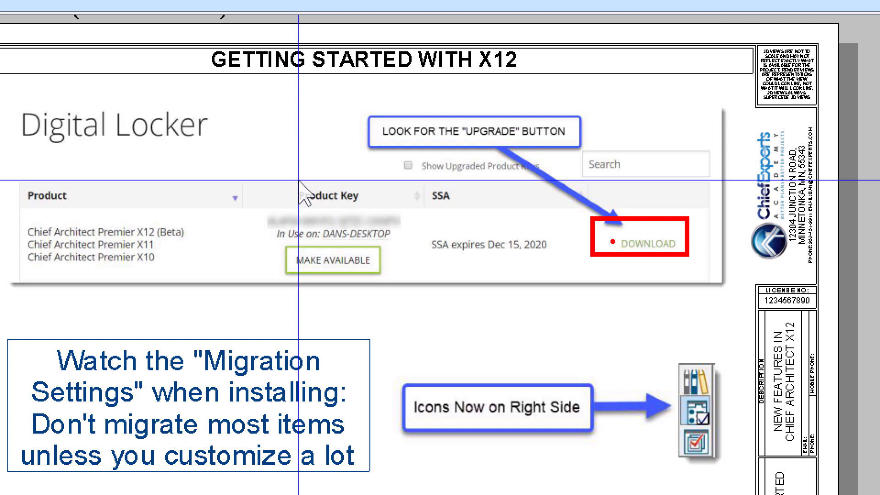
pyautogui.moveTo(612, 241); pyautogui.dragTo(685, 241)
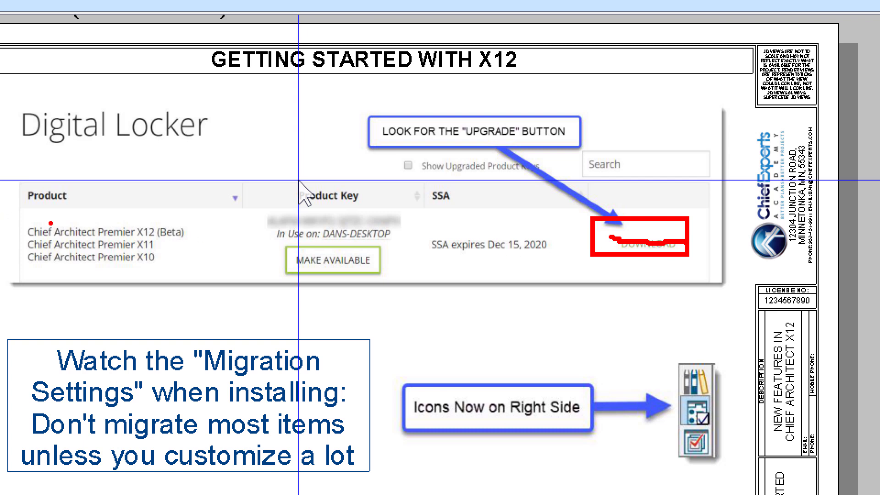
pyautogui.moveTo(4, 222); pyautogui.dragTo(196, 241)
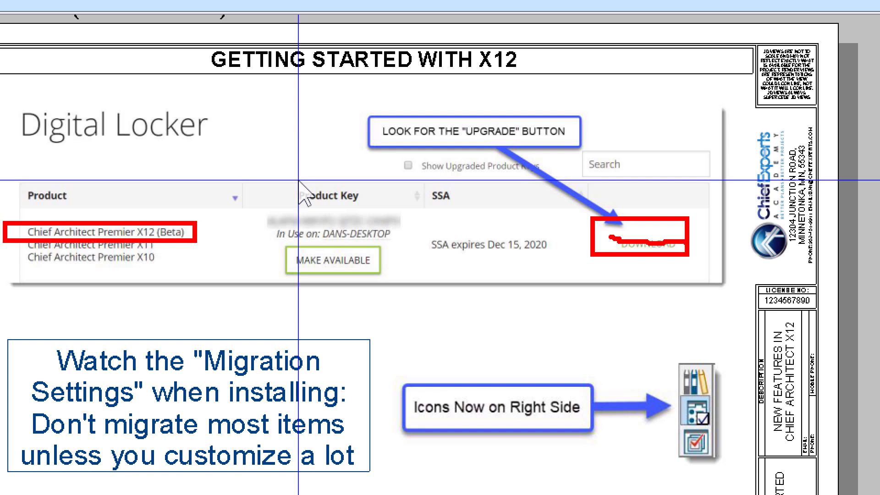
pyautogui.moveTo(277, 244); pyautogui.dragTo(231, 221)
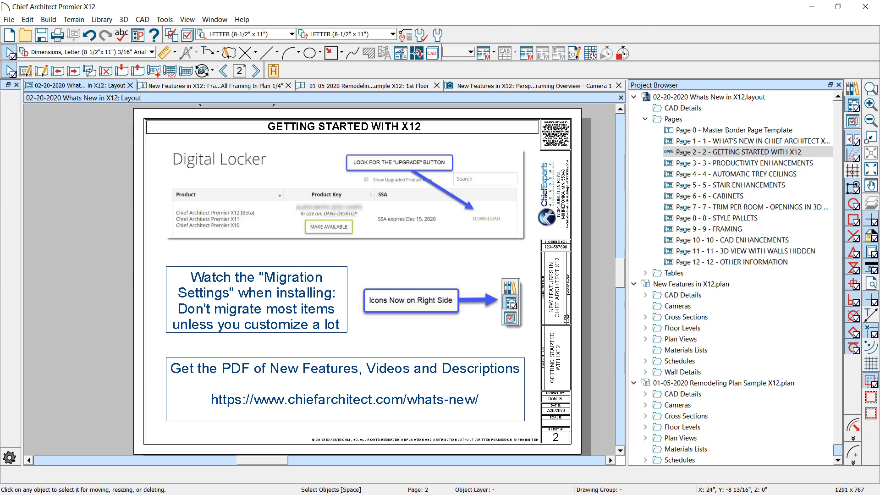
# - Switch to Snagit Editor, display the Migrate Content and Settings capture, and mark its migration checkboxes in red
pyautogui.hotkey('alt', 'Tab')
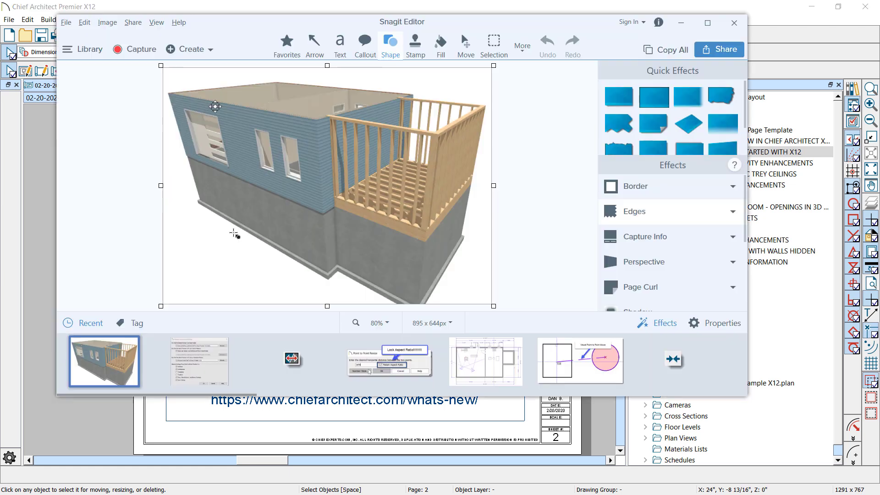
pyautogui.click(201, 360)
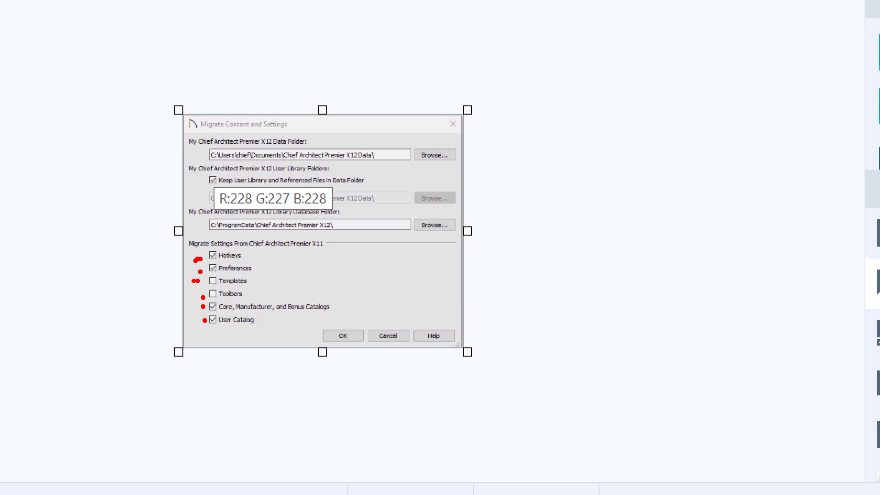
pyautogui.moveTo(189, 293)
pyautogui.mouseDown()
pyautogui.moveTo(211, 283)
pyautogui.moveTo(190, 242)
pyautogui.moveTo(242, 269)
pyautogui.moveTo(218, 285)
pyautogui.moveTo(197, 284)
pyautogui.moveTo(193, 250)
pyautogui.mouseUp()
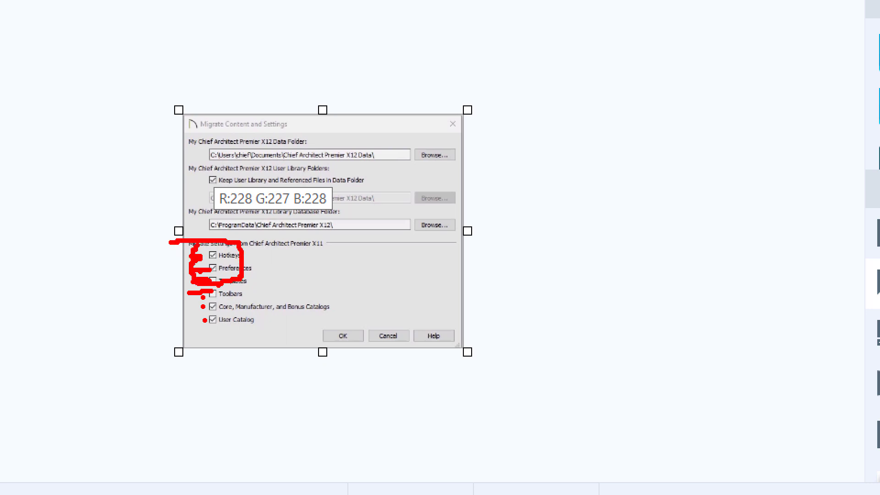
pyautogui.moveTo(225, 288); pyautogui.dragTo(206, 299)
pyautogui.press('Escape')
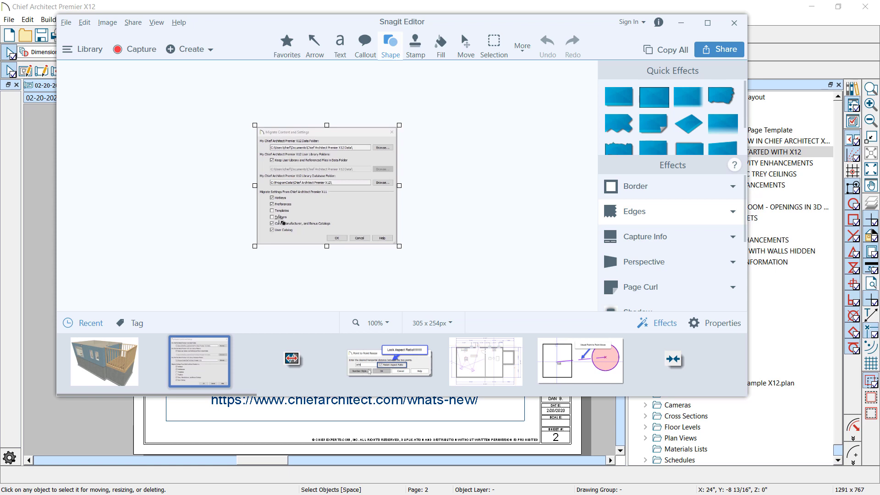
# - Box the options from Hotkeys to Toolbars in the magnified capture, and put the Snagit Editor window away
pyautogui.hotkey('ctrl', '1')
pyautogui.click(292, 204)
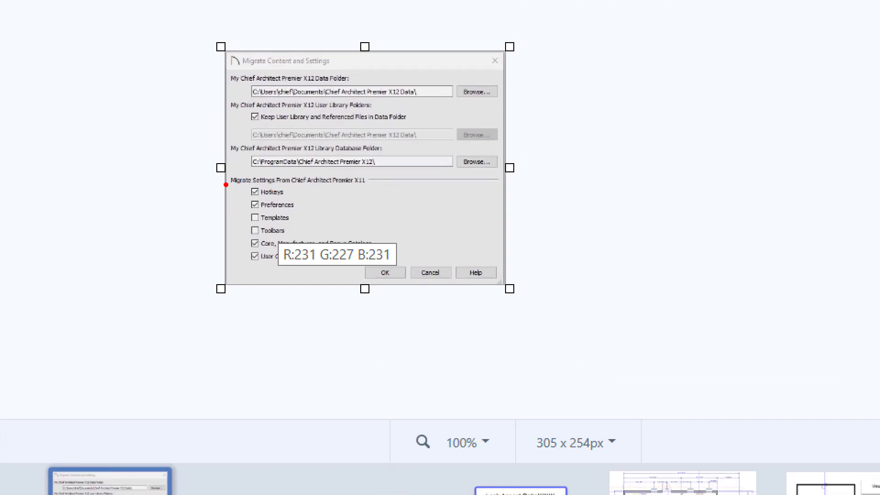
pyautogui.keyDown('ctrl'); pyautogui.moveTo(227, 185); pyautogui.dragTo(309, 239); pyautogui.keyUp('ctrl')
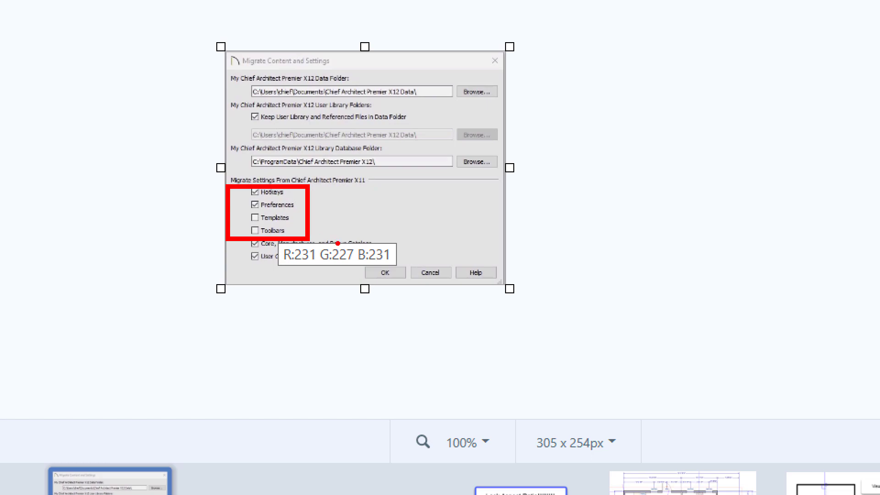
pyautogui.press('Escape')
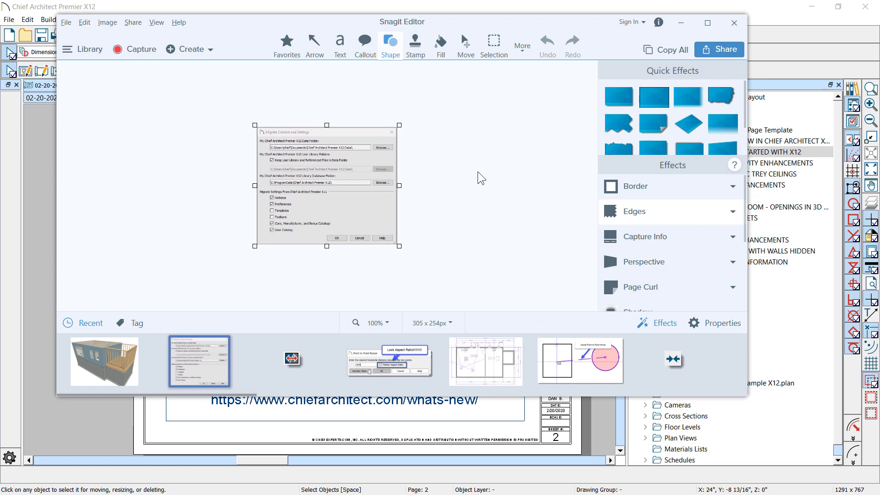
pyautogui.moveTo(497, 24); pyautogui.dragTo(553, 59)
pyautogui.click(570, 1)
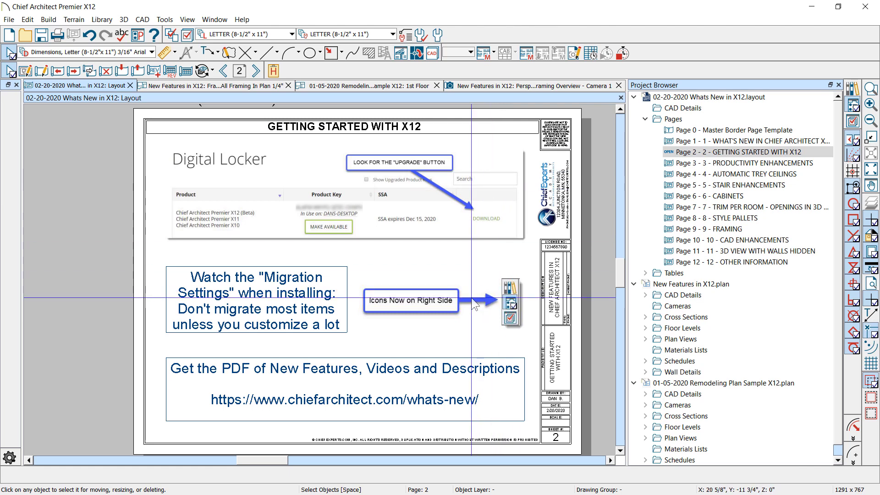
# - Switch to the New Features in X12 plan and toggle the Library Browser, Active Layer Display Options and Project Browser
pyautogui.click(232, 86)
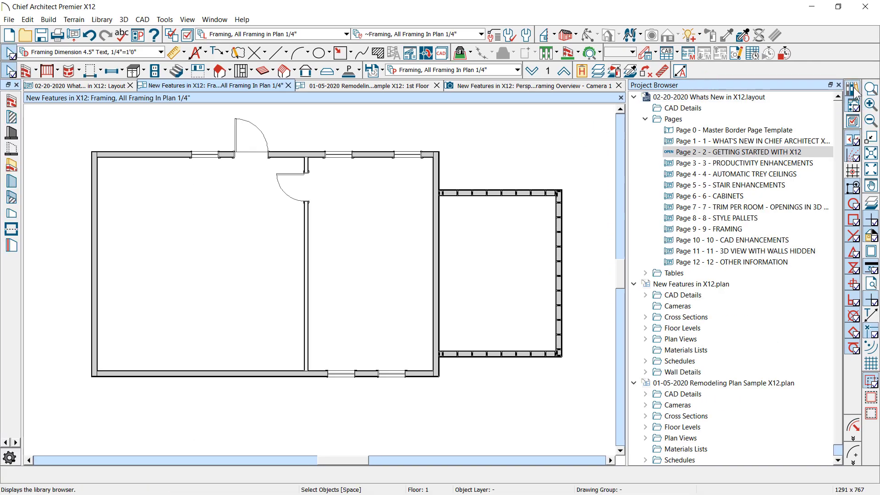
pyautogui.click(854, 91)
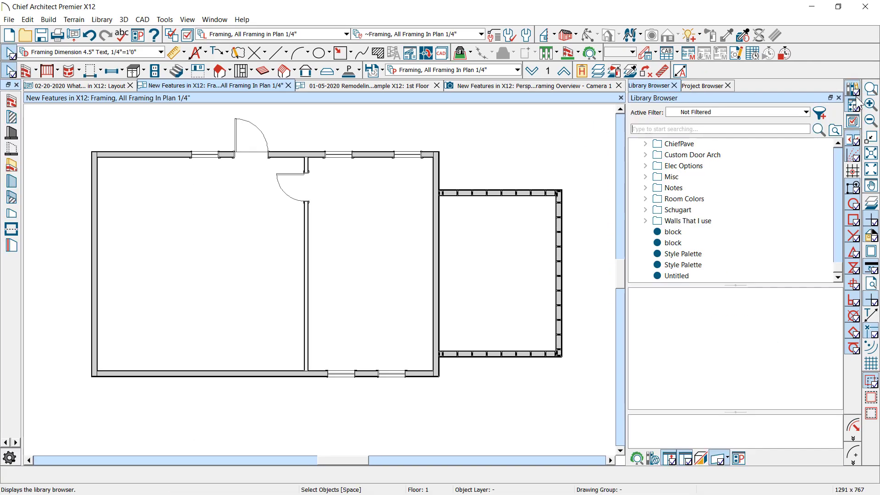
pyautogui.click(854, 128)
pyautogui.click(855, 125)
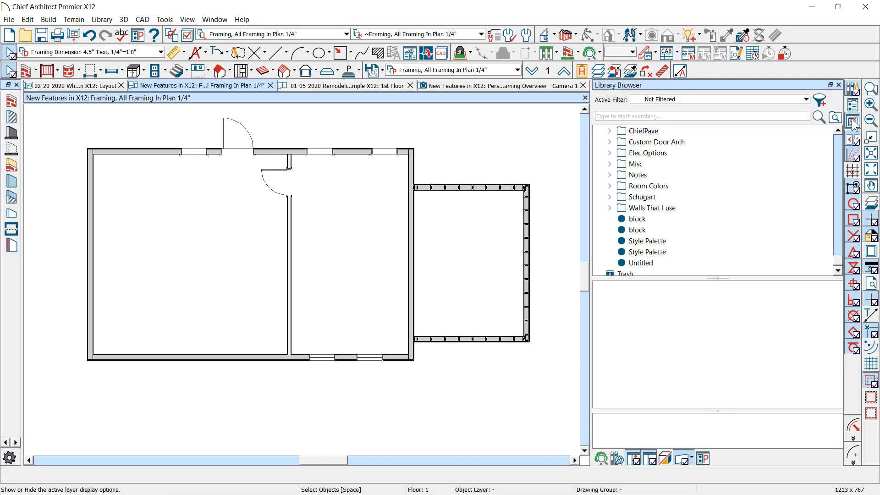
pyautogui.click(854, 106)
pyautogui.click(856, 90)
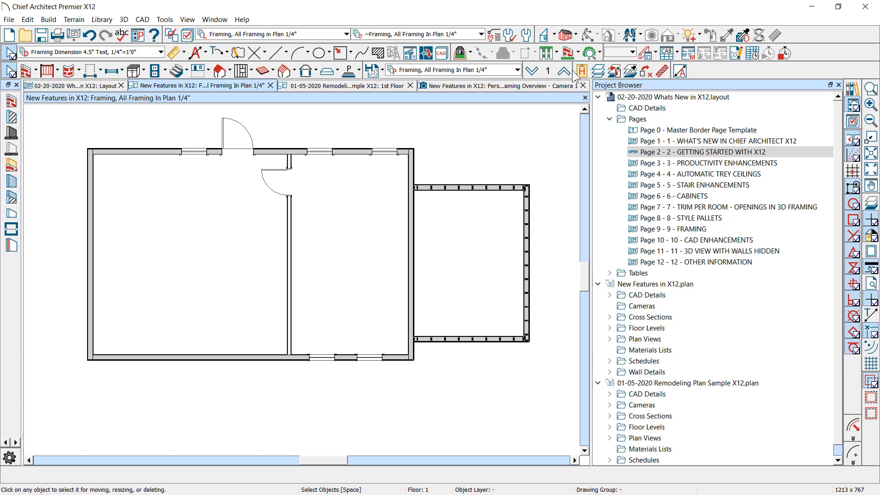
# - Apply the Extended Tool Configuration to the toolbars
pyautogui.click(546, 54)
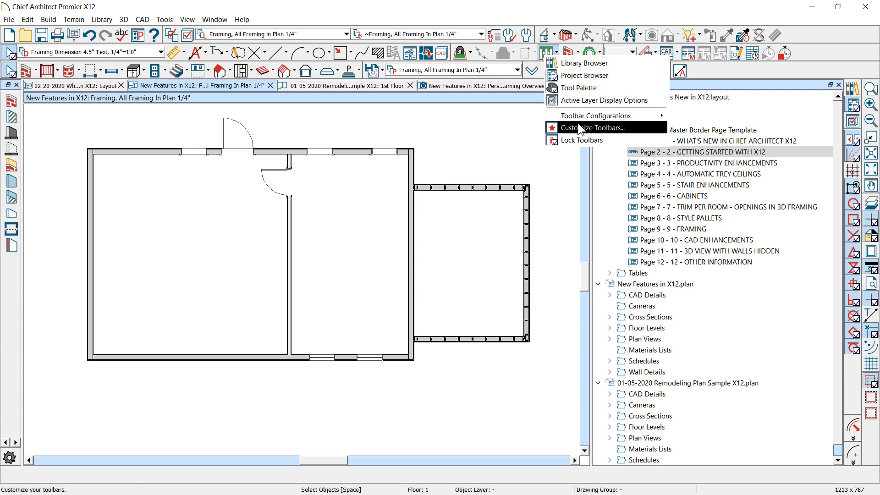
pyautogui.moveTo(590, 121)
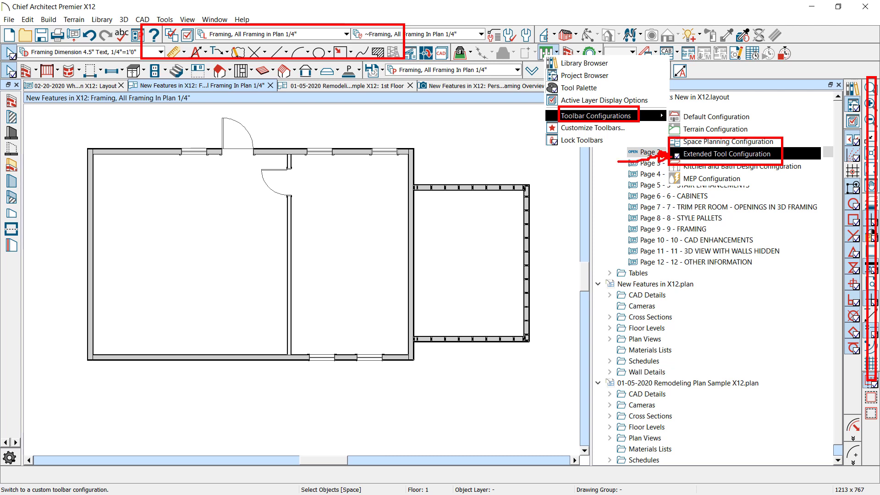
pyautogui.click(727, 154)
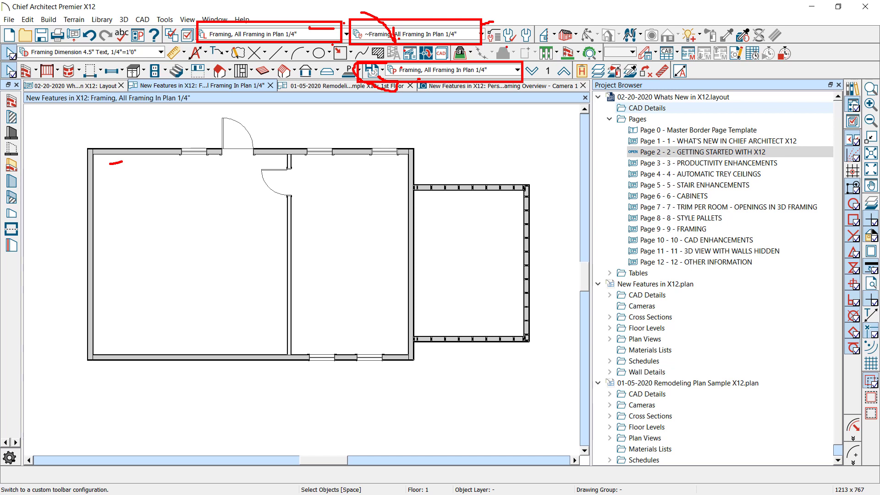
# - Switch the toolbars to the Default Configuration and look through the list of saved plan views
pyautogui.click(578, 52)
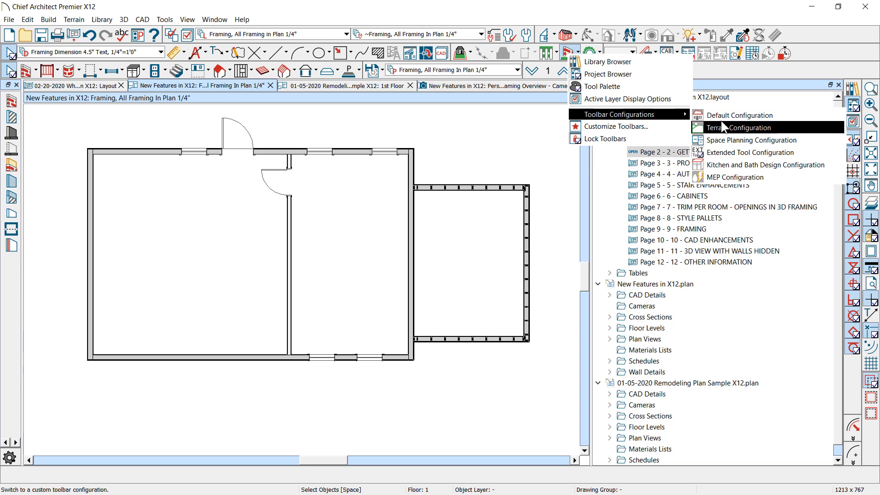
pyautogui.click(722, 121)
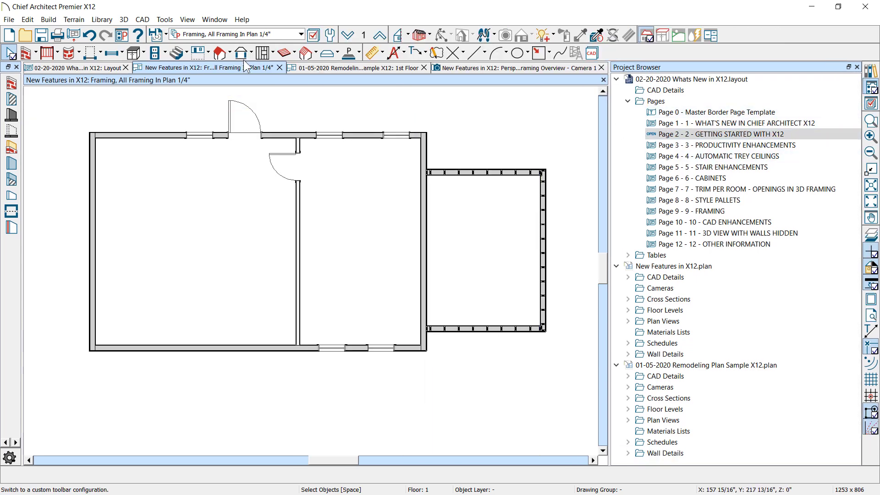
pyautogui.click(301, 35)
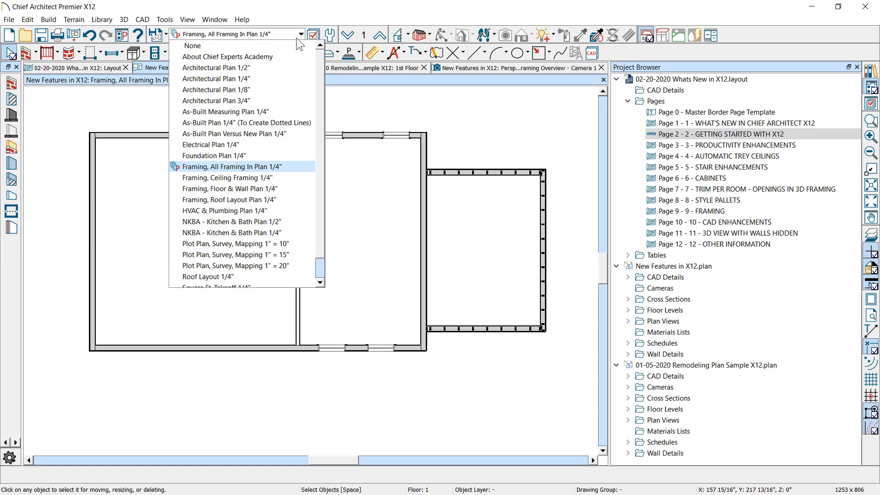
pyautogui.click(281, 4)
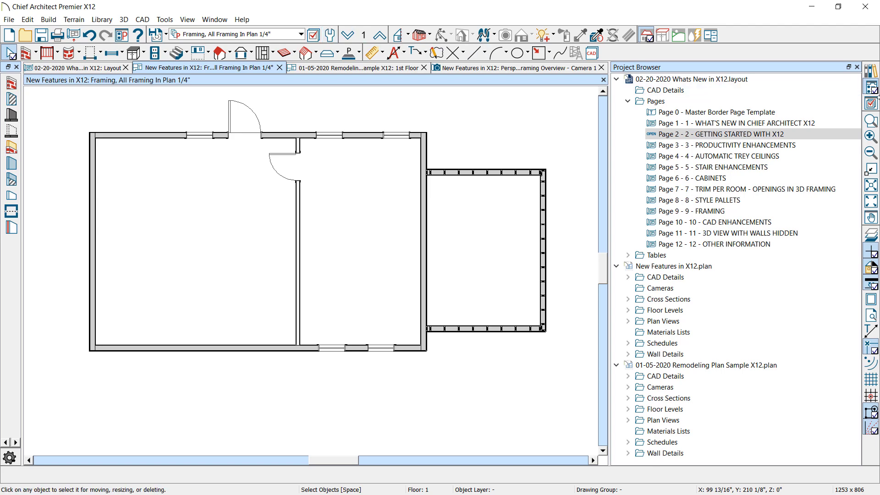
# - Display the Active Layer Display Options and set the toolbars back to the Extended Tool Configuration
pyautogui.click(872, 103)
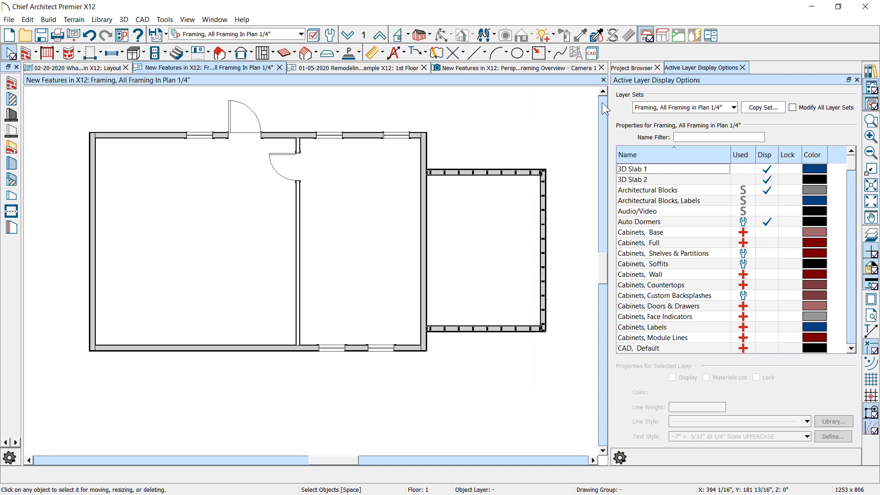
pyautogui.rightClick(491, 35)
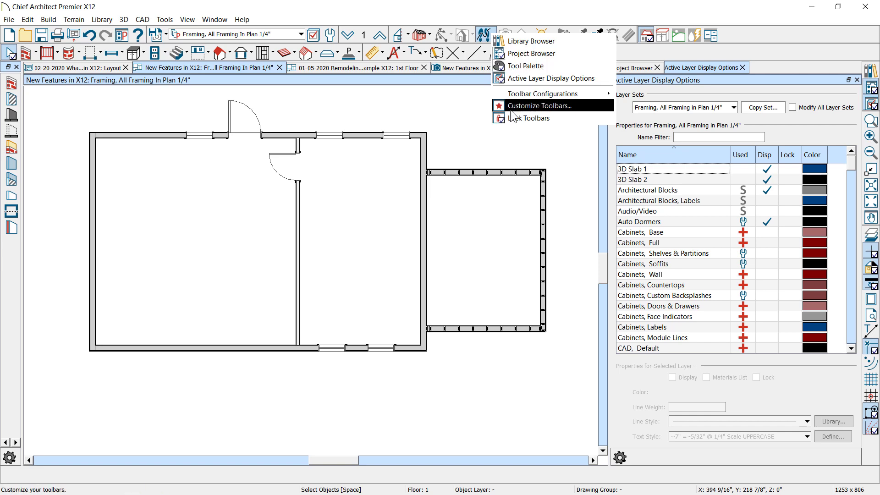
pyautogui.moveTo(532, 94)
pyautogui.click(660, 133)
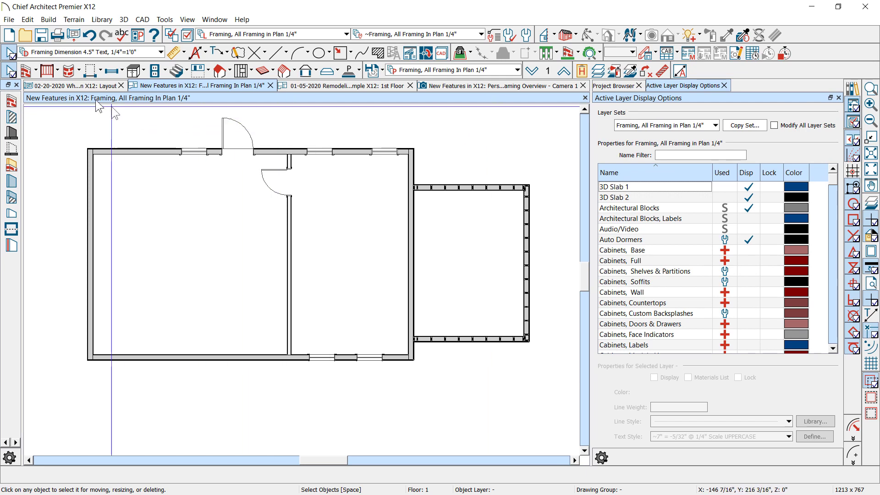
# - Return to the 02-20-2020 Whats New in X12 layout and bring the Project Browser to the front
pyautogui.click(75, 86)
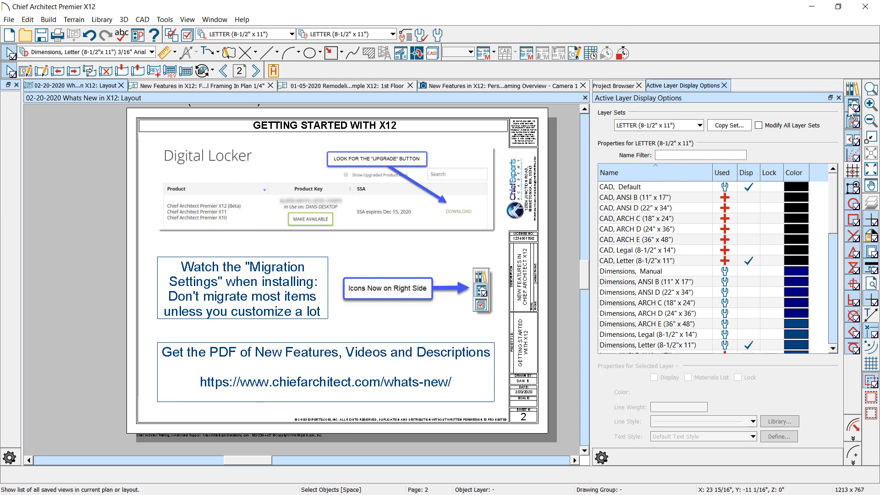
pyautogui.scroll(1, 570, 231)
pyautogui.click(614, 87)
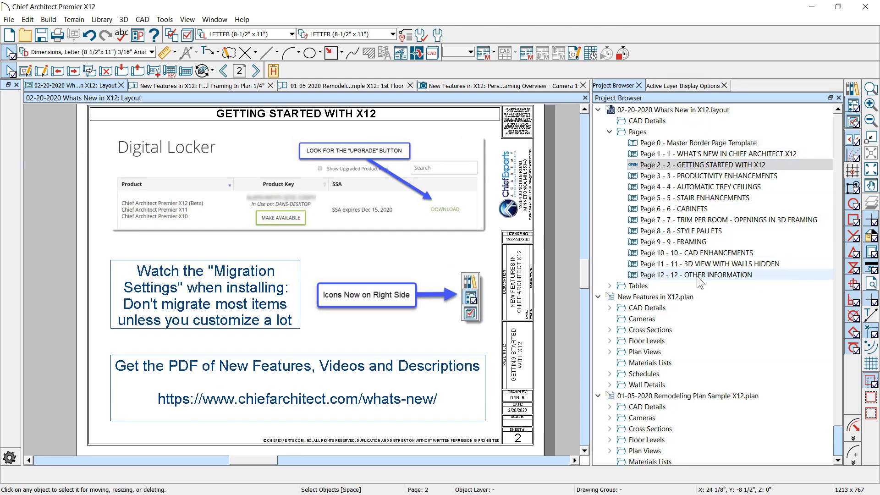
# - Examine the Getting Started with X12 layout page, from the Digital Locker image to the new features PDF note
pyautogui.scroll(2, 237, 192)
pyautogui.scroll(-2, 251, 230)
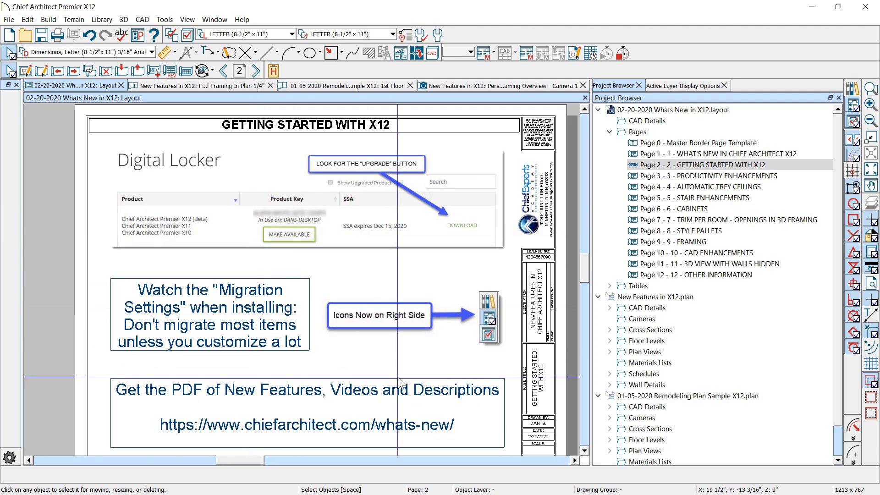
pyautogui.scroll(1, 445, 361)
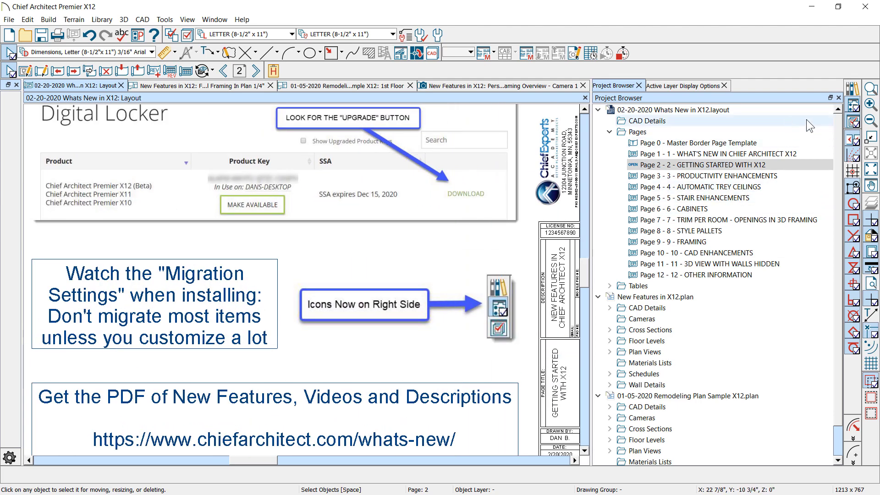
pyautogui.scroll(-2, 79, 190)
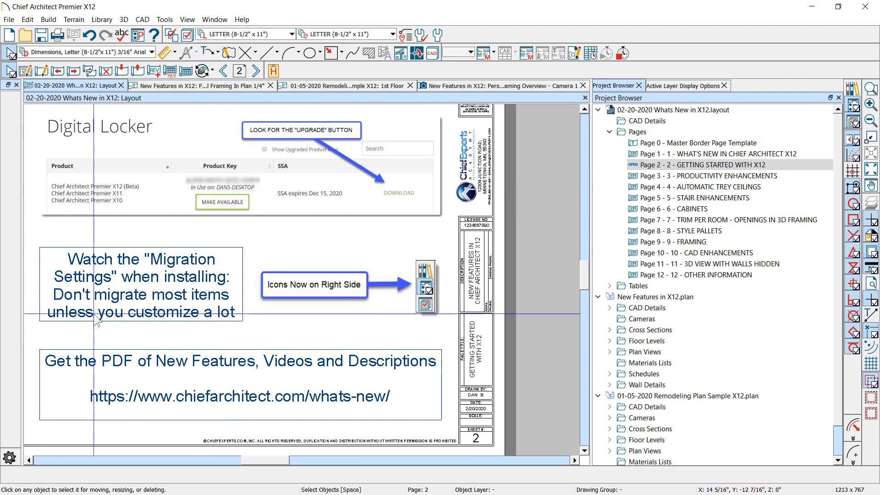
pyautogui.scroll(2, 195, 433)
pyautogui.scroll(-2, 297, 345)
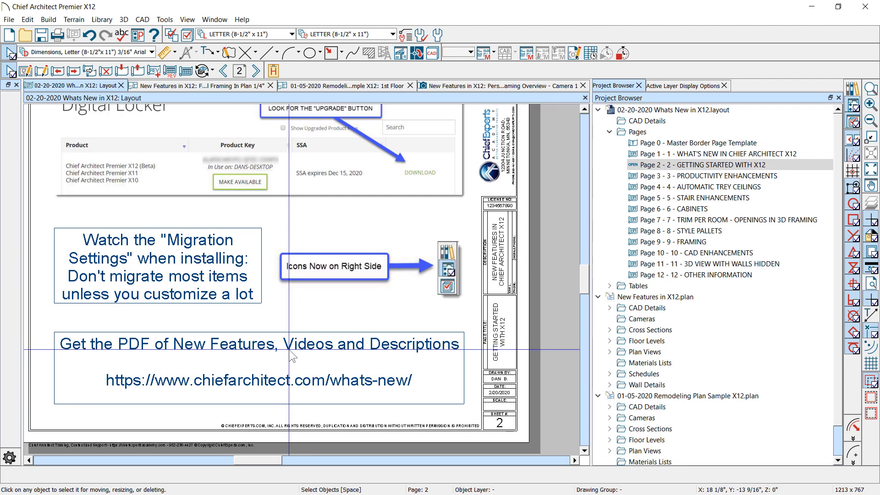
pyautogui.scroll(1, 187, 429)
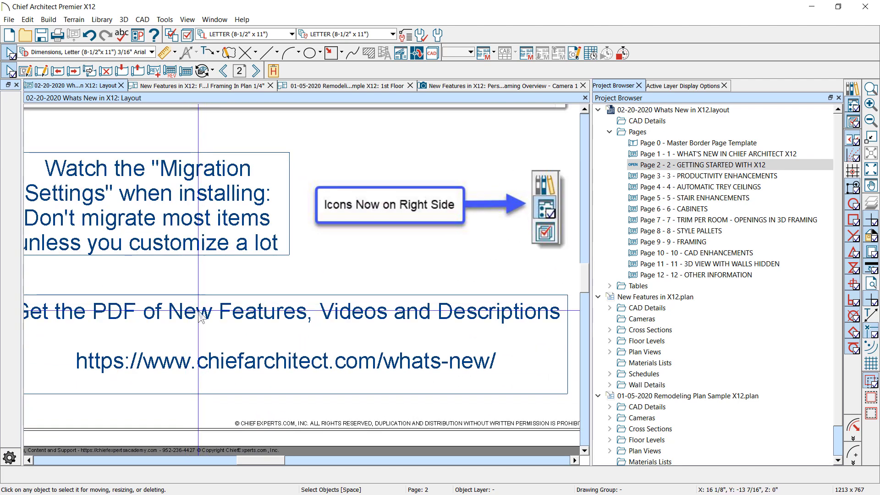
pyautogui.scroll(-1, 190, 364)
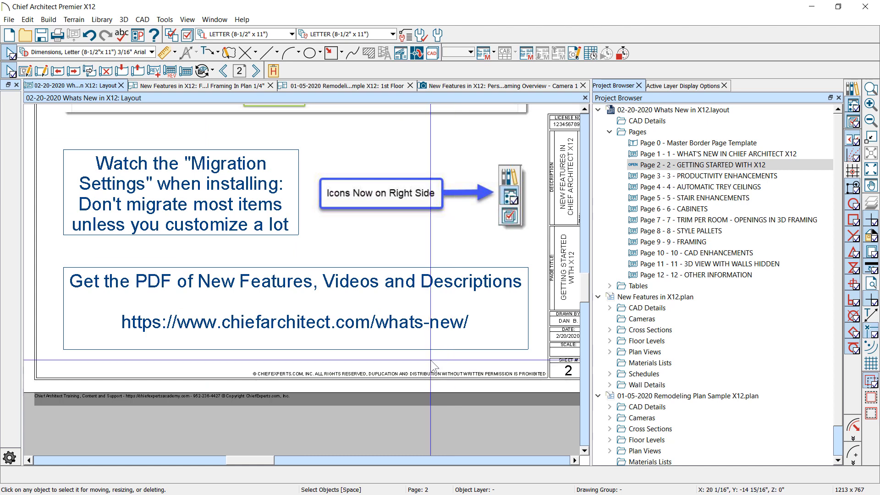
# - Inspect the hyperlink attached to the new features PDF note without changing it, and look through the available text tools
pyautogui.click(472, 333)
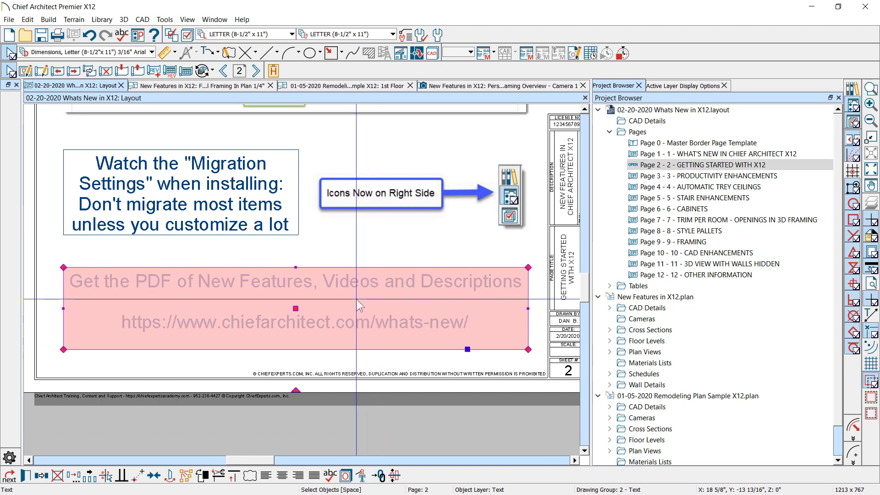
pyautogui.doubleClick(518, 348)
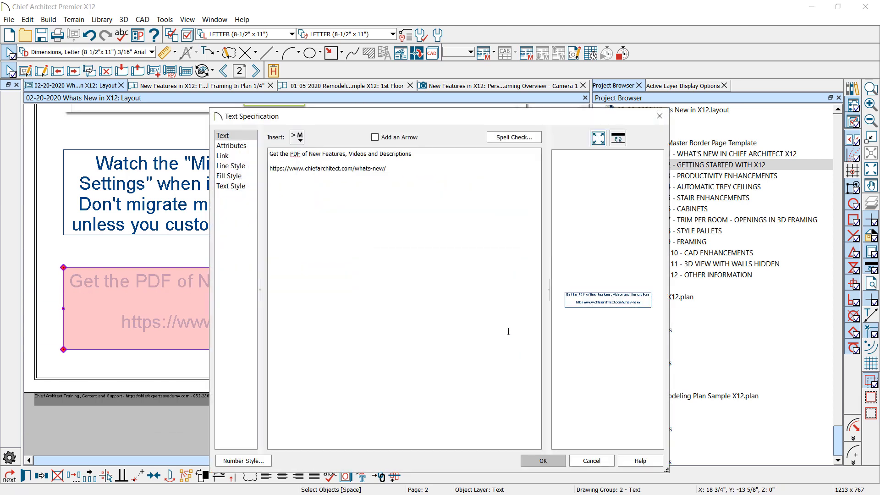
pyautogui.click(223, 156)
pyautogui.moveTo(338, 123); pyautogui.dragTo(304, 108)
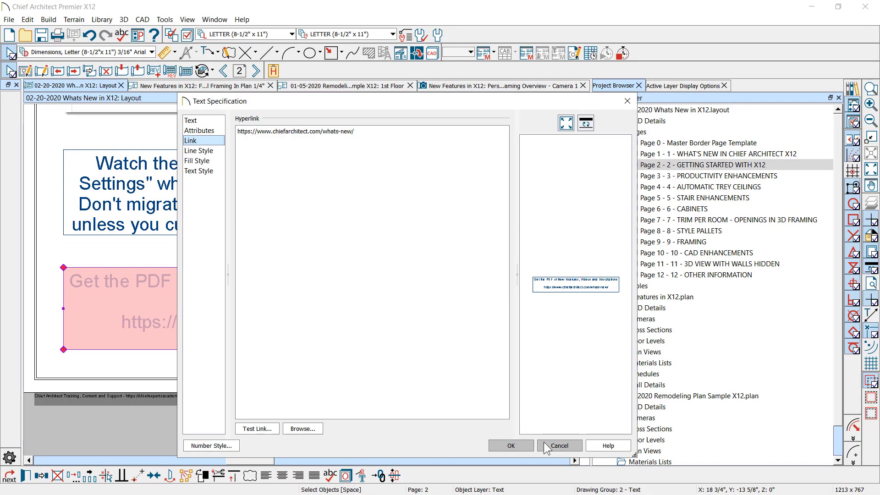
pyautogui.click(560, 449)
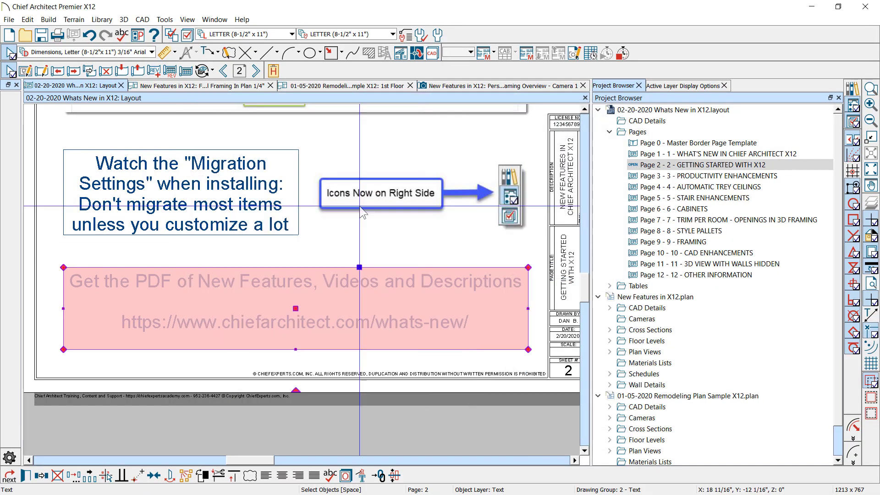
pyautogui.click(217, 53)
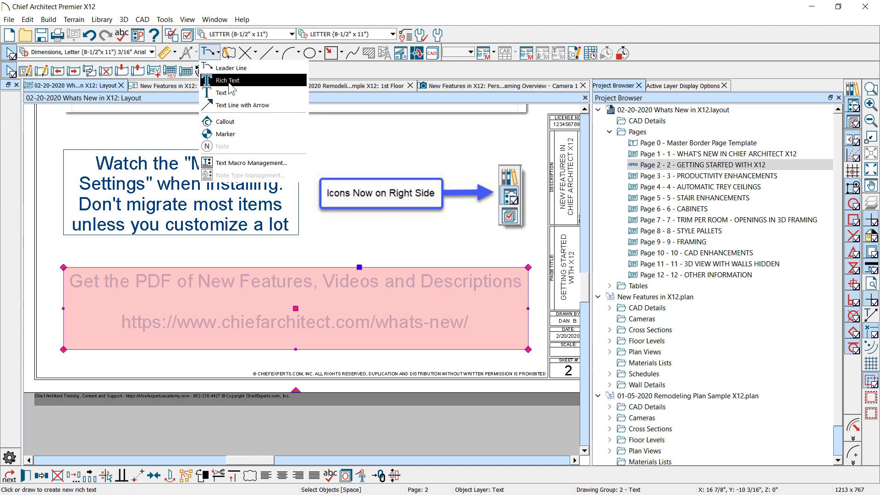
pyautogui.click(331, 251)
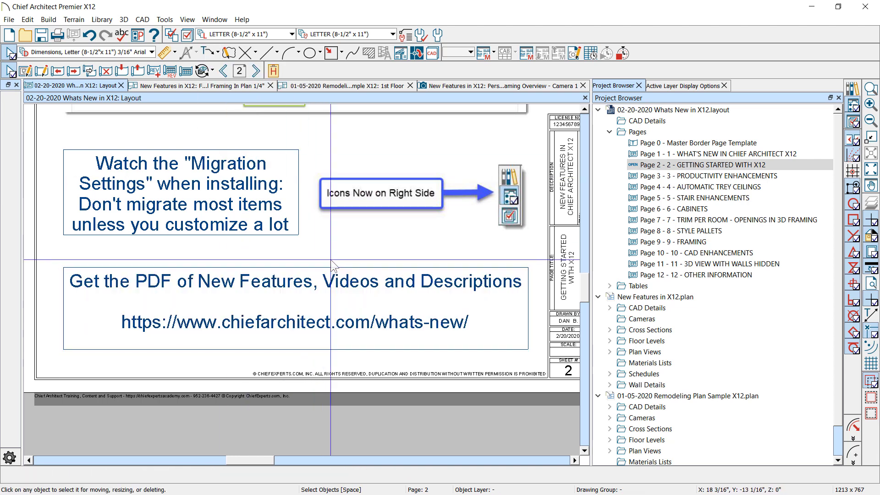
# - Check the PDF note's hyperlink again, accept its specification, and follow the link to the Chief Architect X12 web page
pyautogui.doubleClick(356, 281)
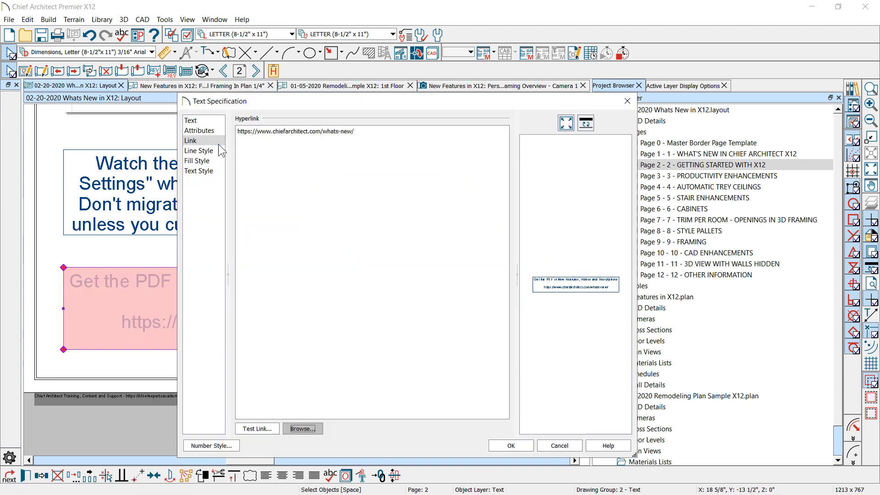
pyautogui.click(191, 141)
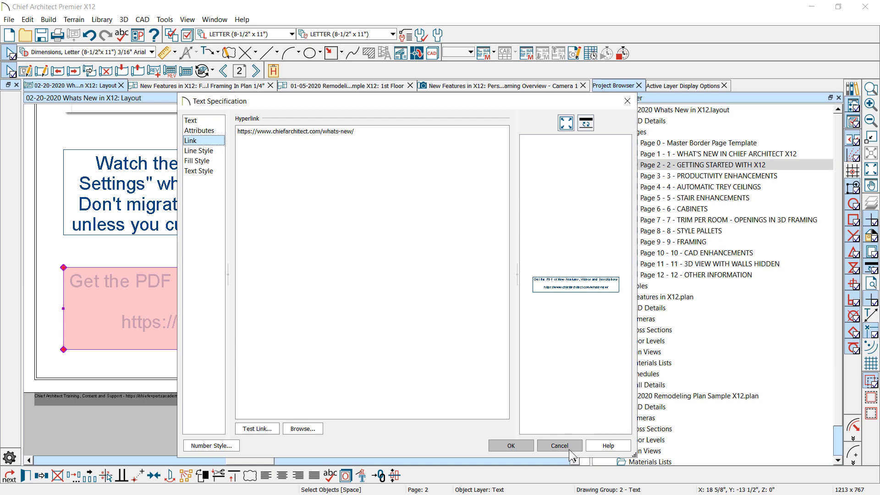
pyautogui.click(512, 446)
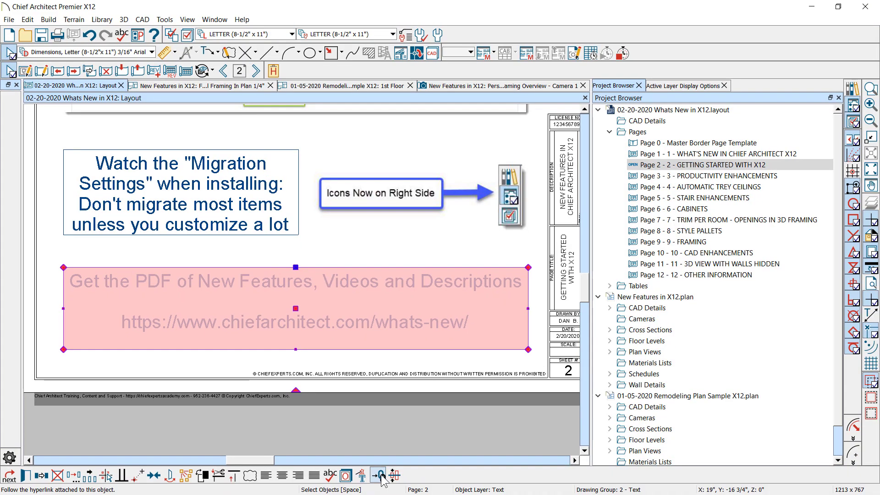
pyautogui.click(373, 456)
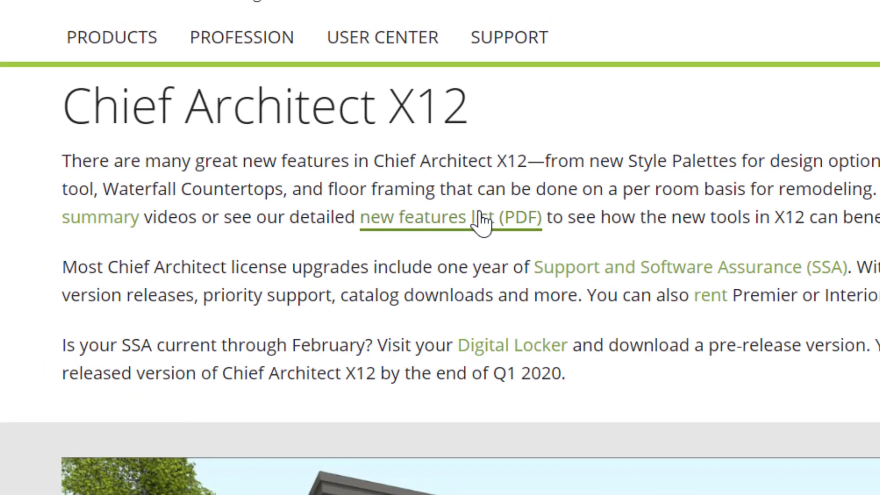
# - Open the new features list (PDF), skim through its pages, and close it
pyautogui.click(495, 228)
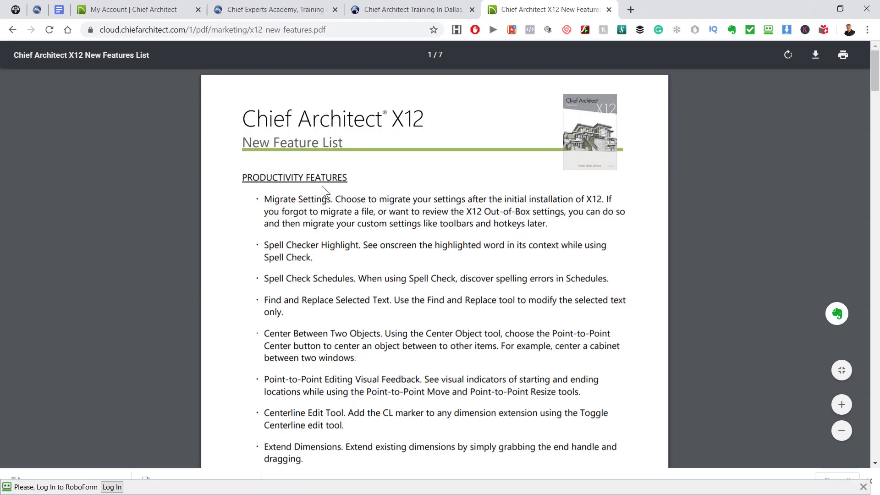
pyautogui.scroll(-8, 326, 186)
pyautogui.scroll(-20, 328, 187)
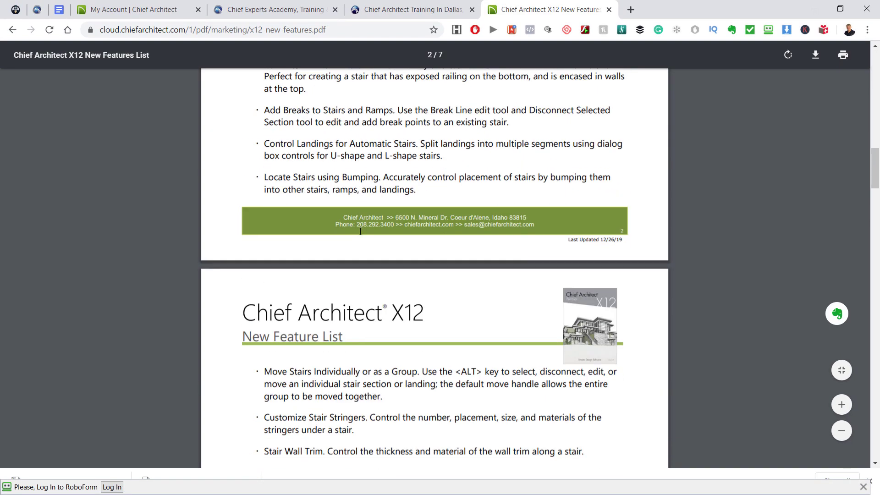
pyautogui.scroll(-20, 366, 233)
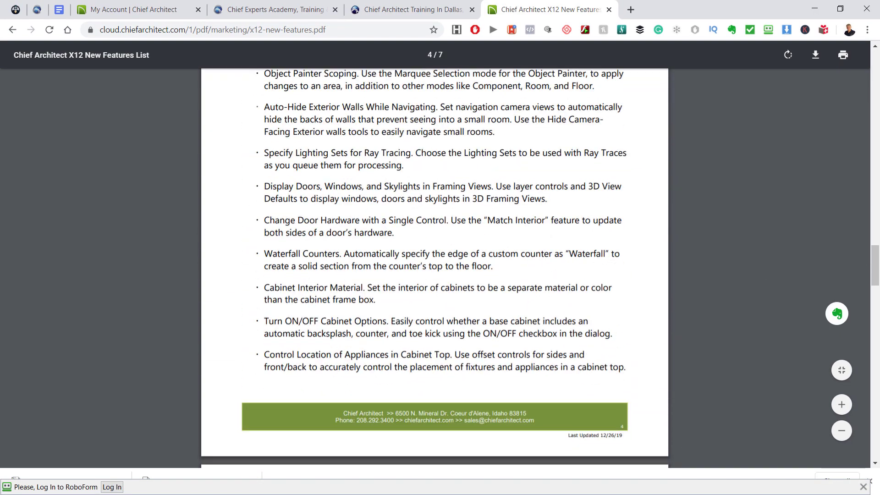
pyautogui.moveTo(870, 264); pyautogui.dragTo(849, 262)
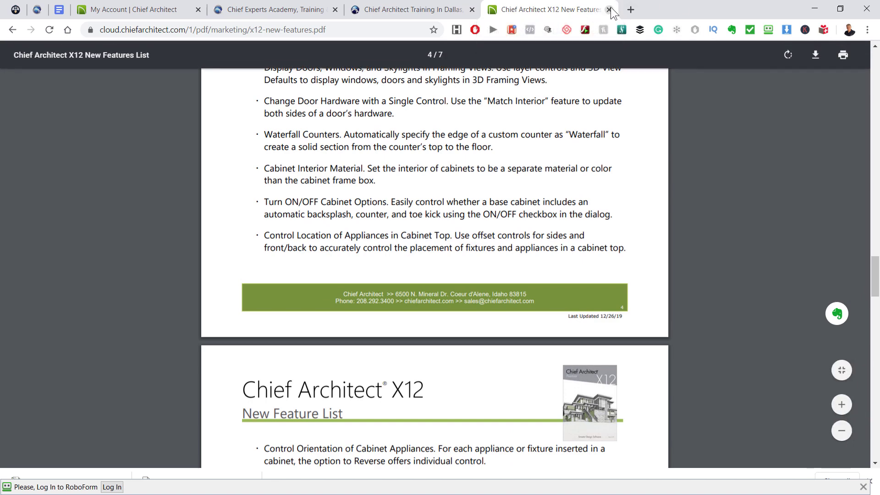
pyautogui.click(610, 10)
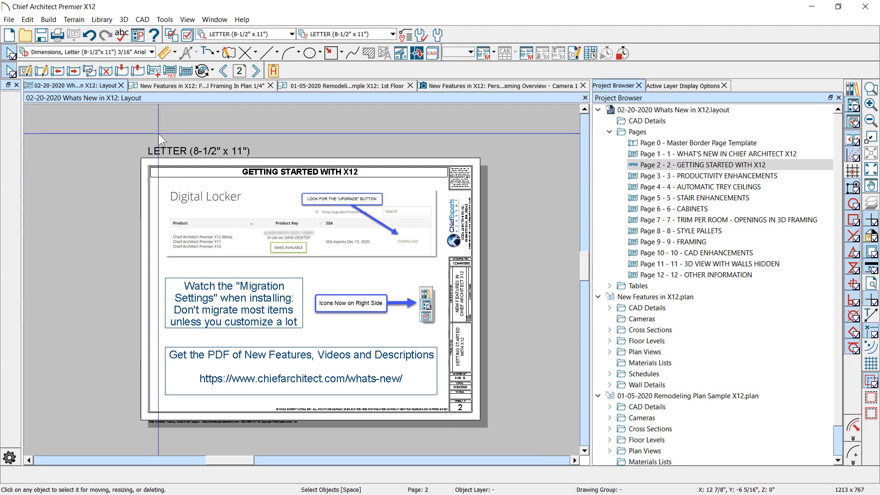
# - Go to layout page 3, PRODUCTIVITY ENHANCEMENTS, and review its list of topics
pyautogui.click(256, 70)
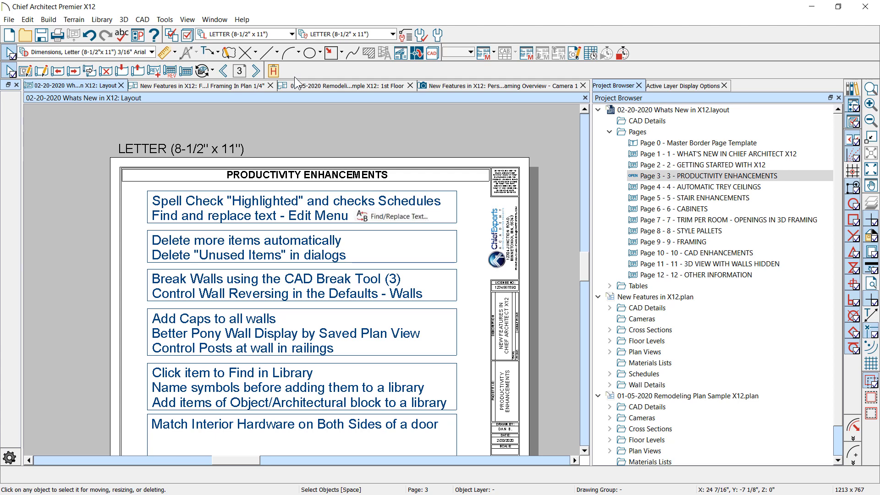
pyautogui.scroll(-5, 370, 137)
pyautogui.scroll(3, 318, 238)
pyautogui.scroll(1, 428, 191)
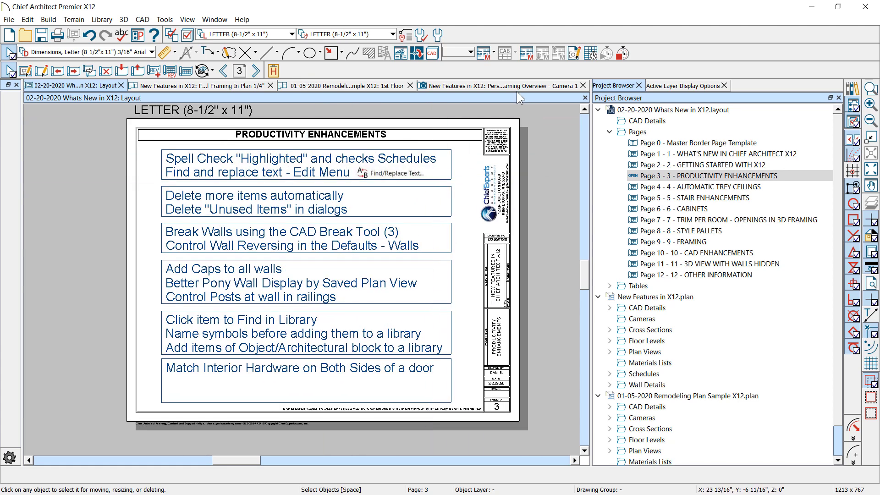
pyautogui.scroll(1, 524, 115)
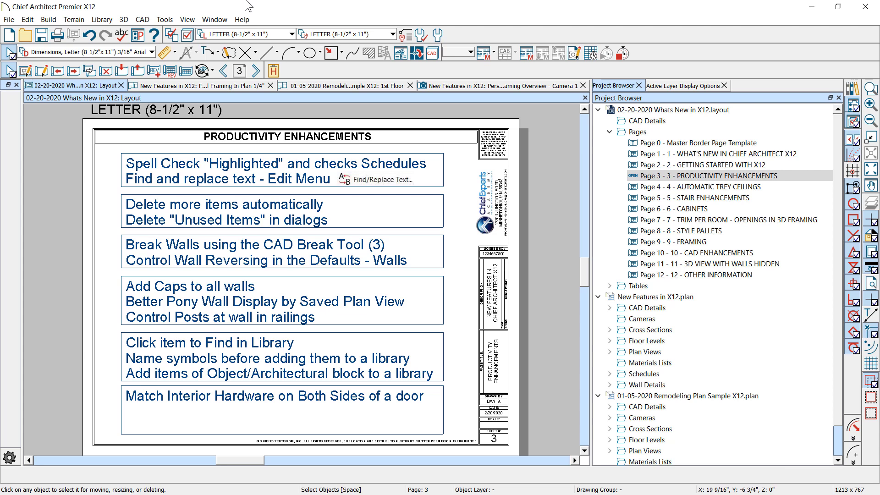
# - Check online for Chief Architect X12 program updates and read the update status on the web page
pyautogui.click(246, 21)
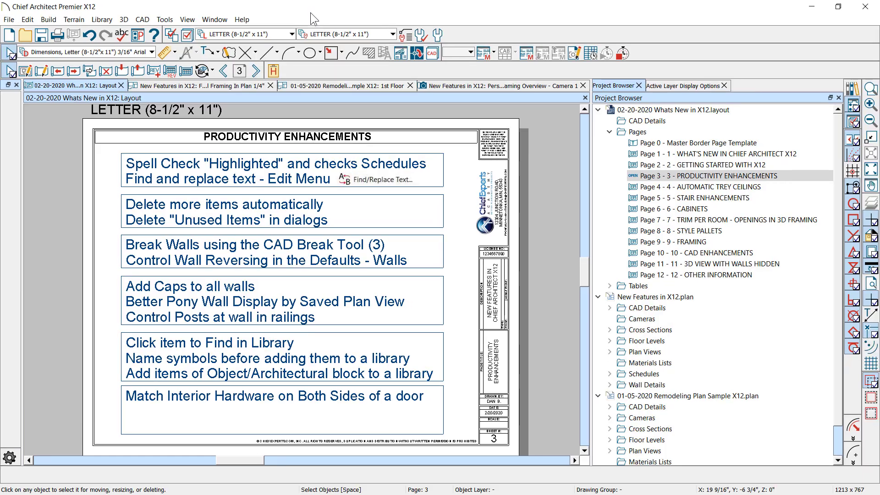
pyautogui.click(153, 39)
pyautogui.click(285, 95)
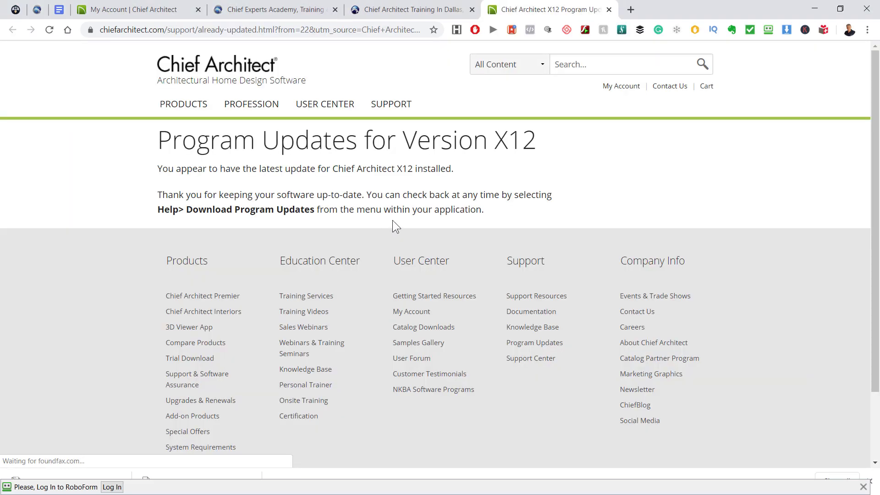
pyautogui.moveTo(181, 168); pyautogui.dragTo(443, 168)
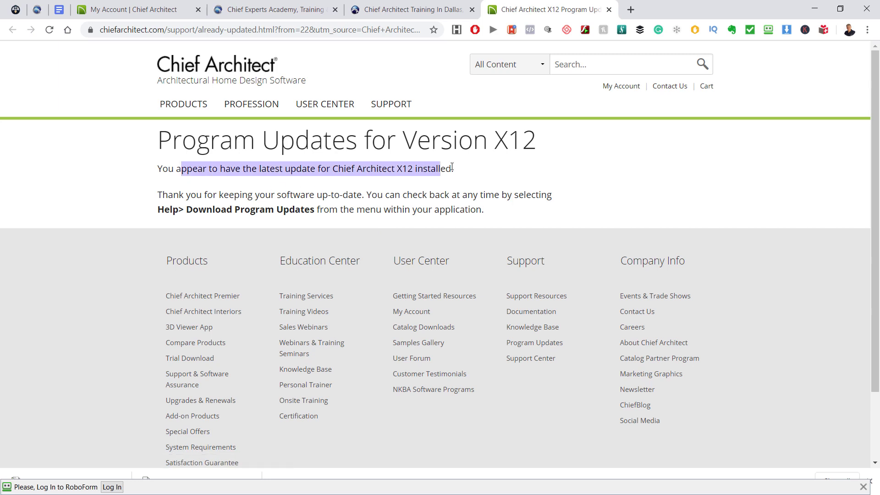
pyautogui.click(458, 164)
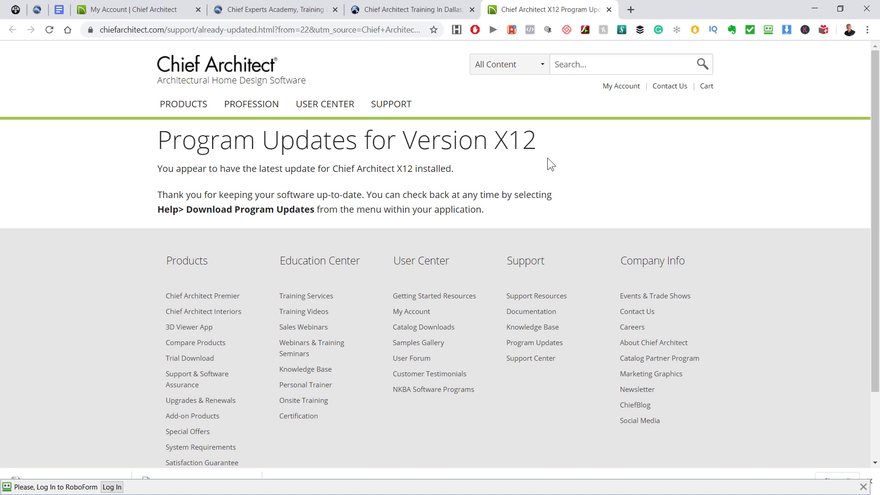
pyautogui.moveTo(494, 140); pyautogui.dragTo(537, 142)
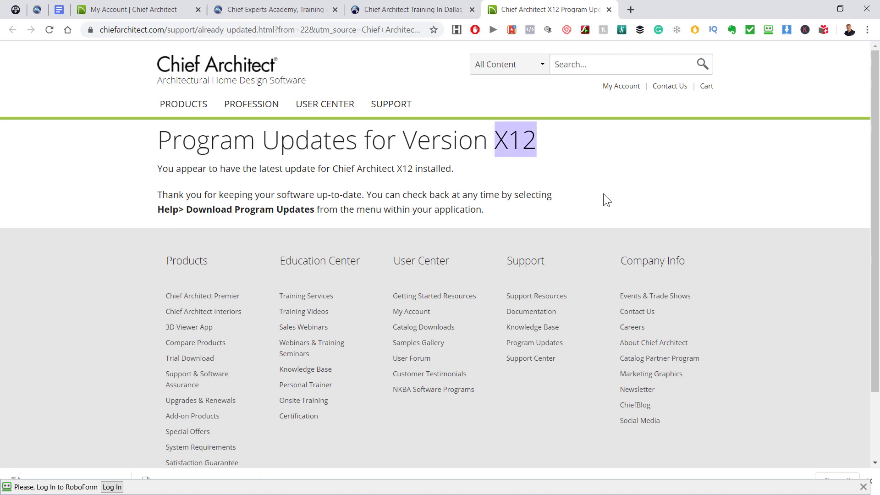
# - Open the My Account web page, and display the Digital Locker image on layout page 2, GETTING STARTED WITH X12
pyautogui.click(649, 92)
pyautogui.click(619, 88)
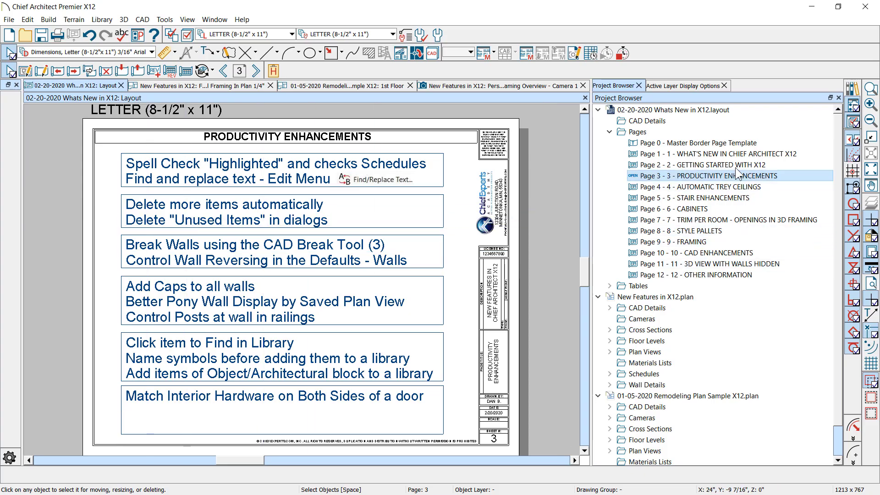
pyautogui.doubleClick(735, 166)
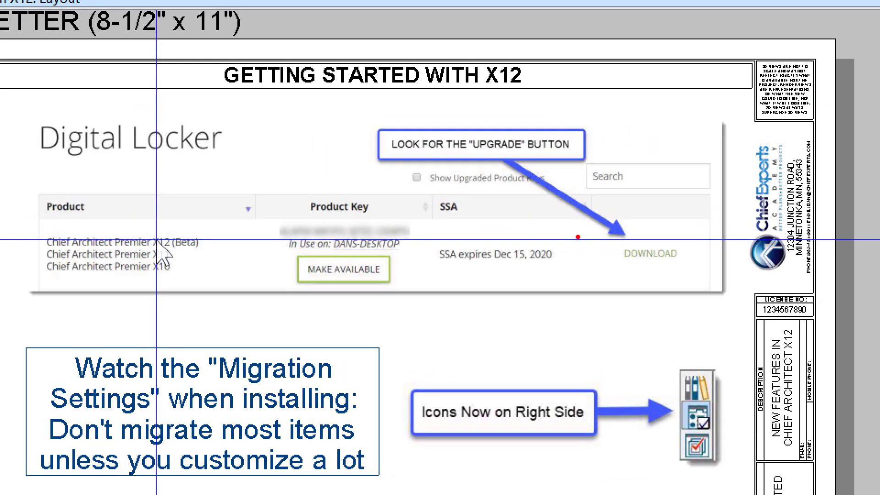
pyautogui.moveTo(578, 237)
pyautogui.keyDown('ctrl'); pyautogui.keyDown('shift'); pyautogui.mouseDown()
pyautogui.moveTo(722, 275)
pyautogui.moveTo(714, 273)
pyautogui.mouseUp(); pyautogui.keyUp('shift'); pyautogui.keyUp('ctrl')
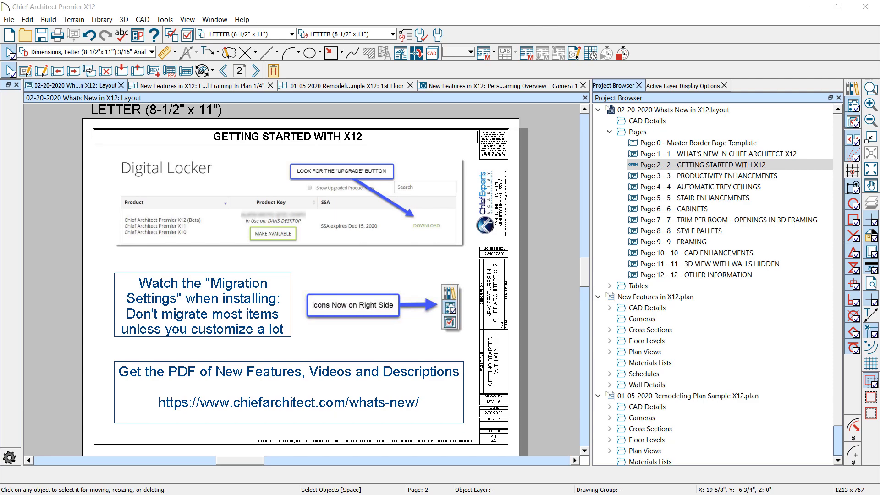
# - Switch to the browser, return to the X12 update status page, and open the general Program Updates support page
pyautogui.hotkey('alt', 'Tab')
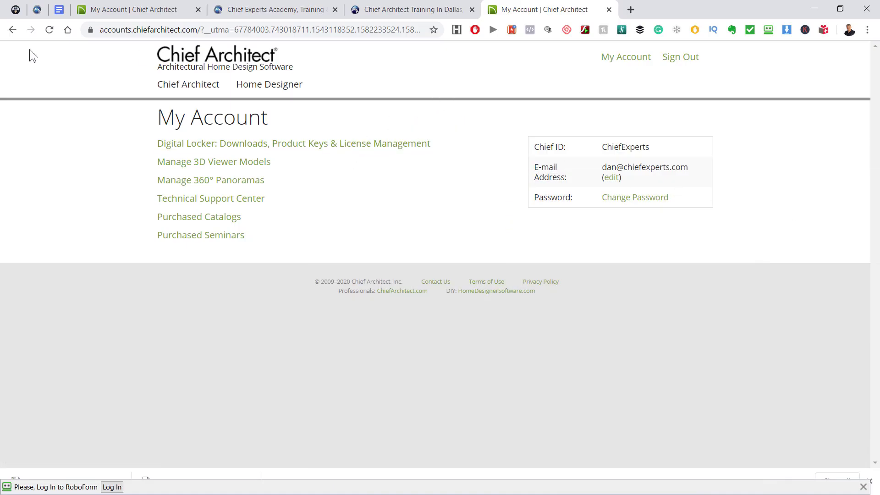
pyautogui.click(12, 29)
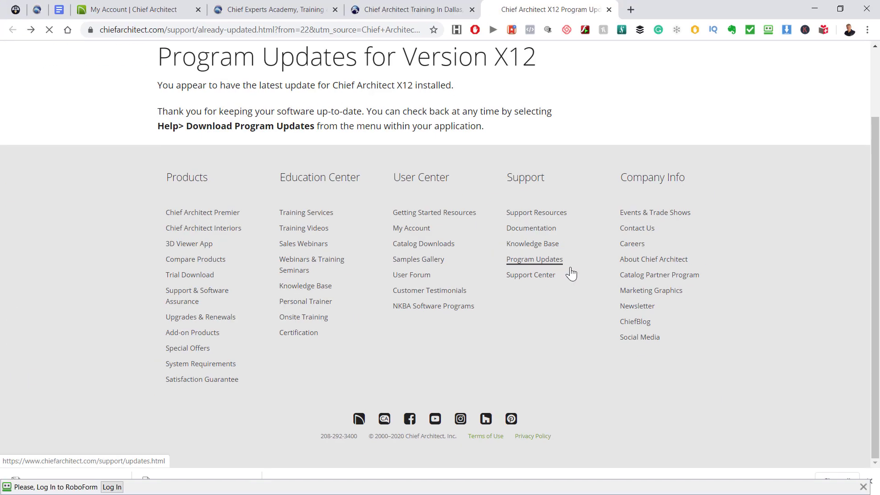
pyautogui.click(518, 262)
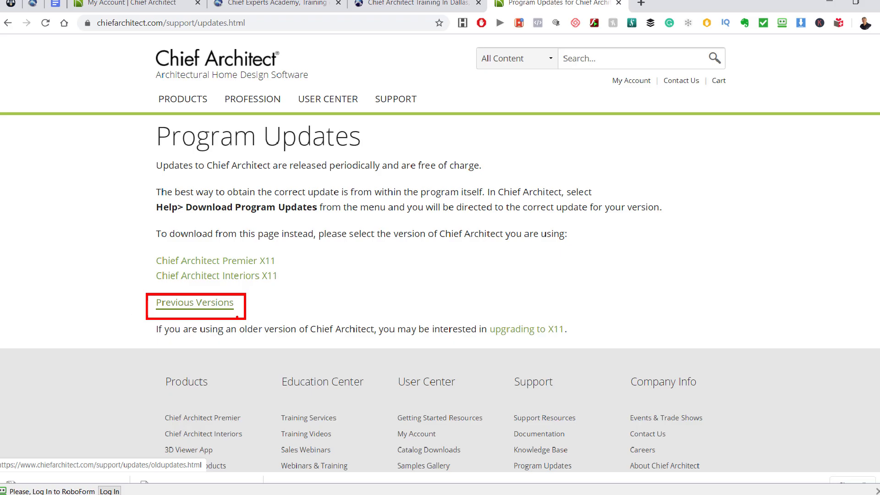
# - Open the archive of program updates for previous versions and review the Chief Architect versions it lists
pyautogui.click(163, 301)
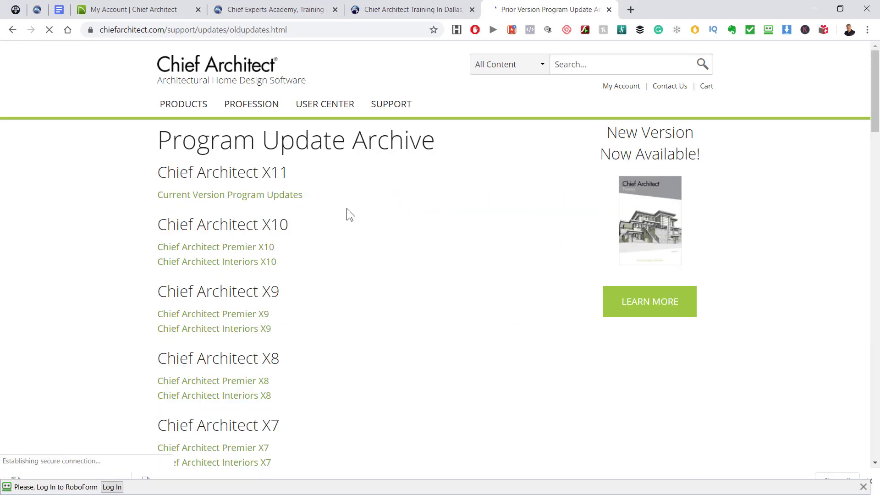
pyautogui.scroll(-10, 348, 212)
pyautogui.scroll(-8, 452, 241)
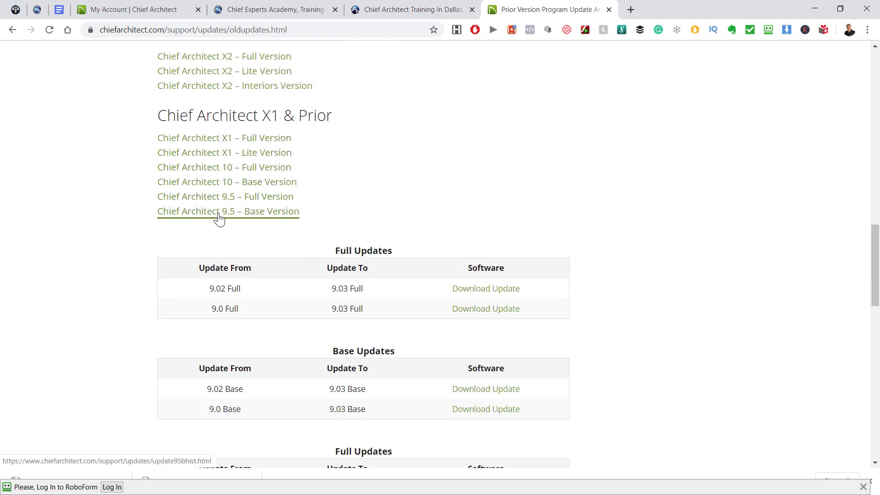
pyautogui.scroll(1, 238, 297)
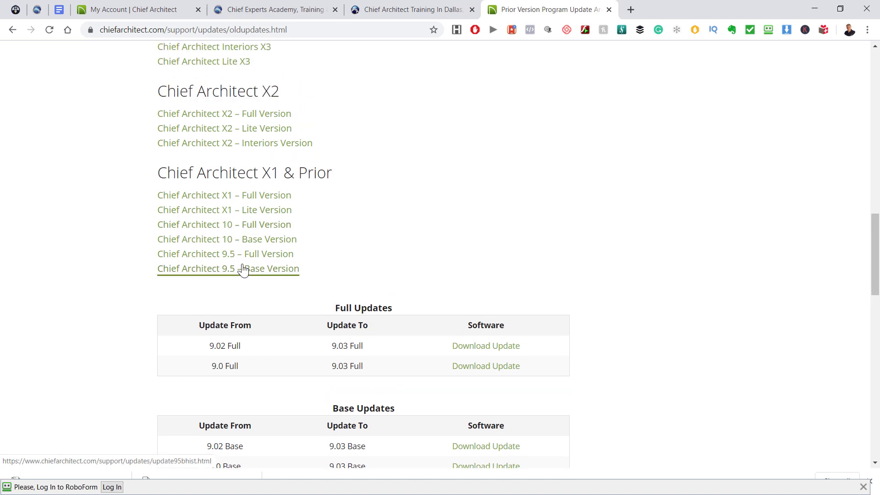
pyautogui.scroll(1, 243, 270)
pyautogui.scroll(8, 339, 277)
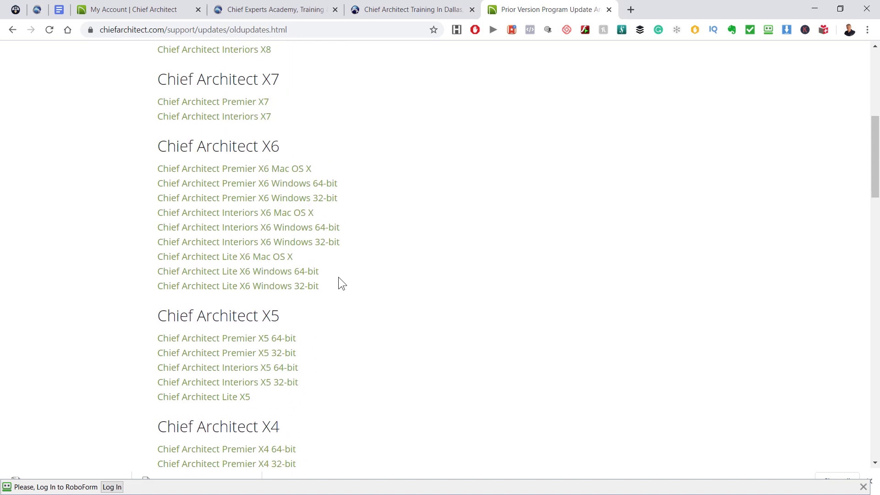
pyautogui.scroll(2, 338, 277)
pyautogui.scroll(3, 357, 281)
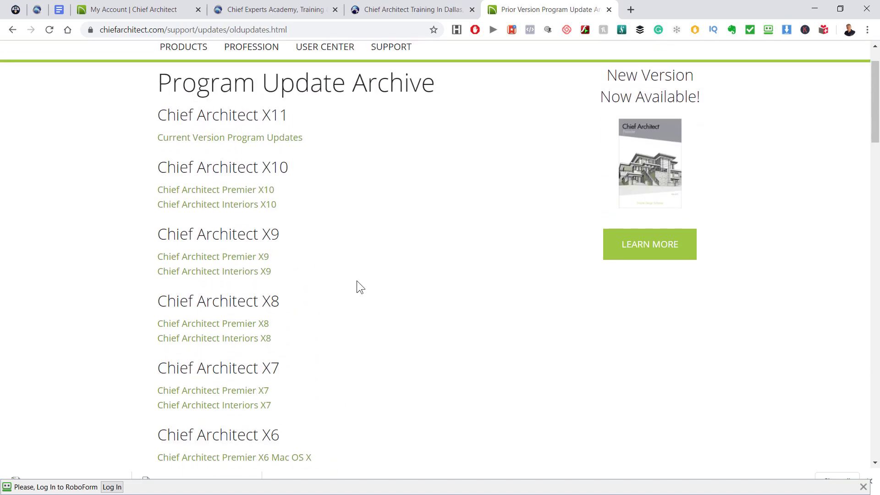
pyautogui.scroll(1, 357, 280)
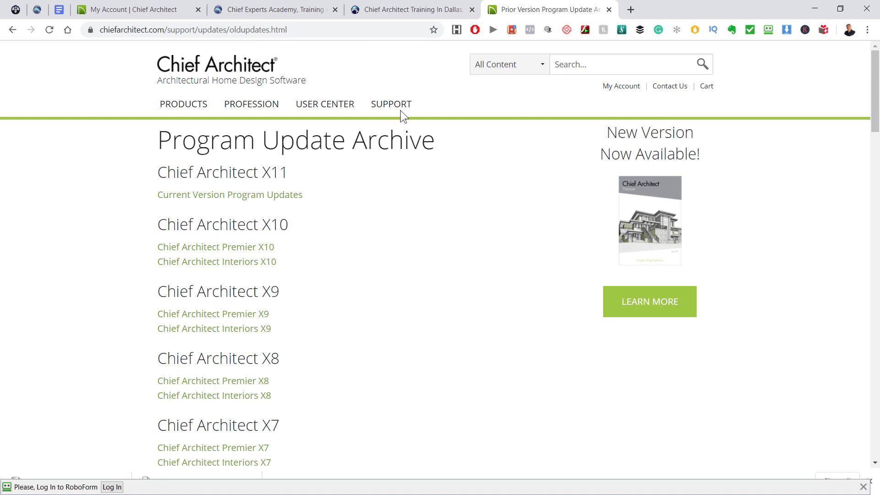
# - Go back to the Program Updates page, switch to Chief Architect Premier X12, and point out the Update Library Catalogs command
pyautogui.click(13, 29)
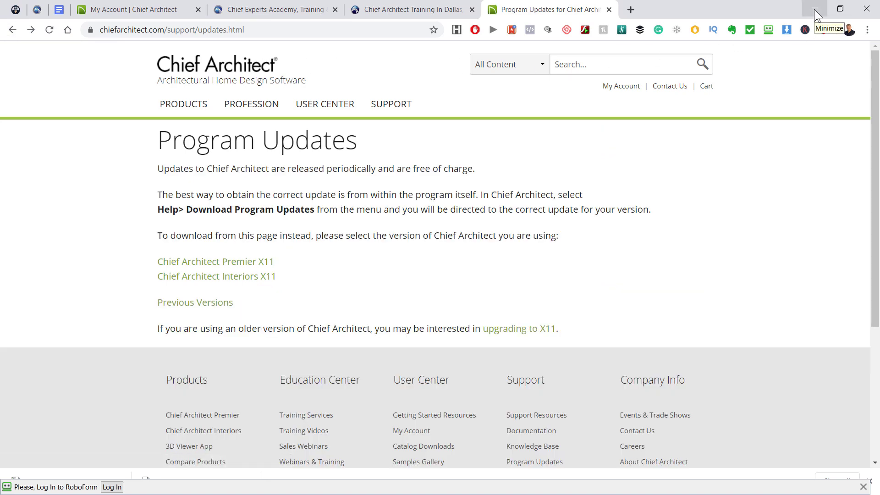
pyautogui.click(818, 11)
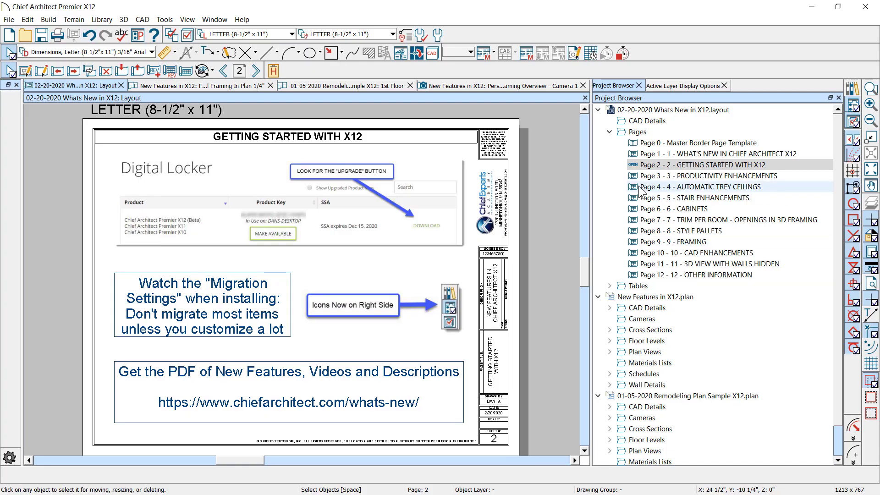
pyautogui.click(105, 19)
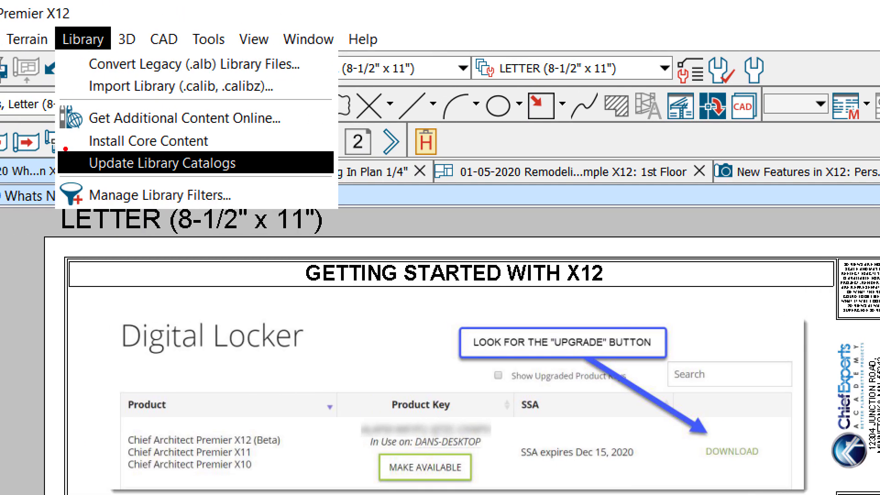
pyautogui.moveTo(79, 147)
pyautogui.keyDown('ctrl'); pyautogui.mouseDown()
pyautogui.moveTo(261, 166)
pyautogui.moveTo(258, 178)
pyautogui.mouseUp(); pyautogui.keyUp('ctrl')
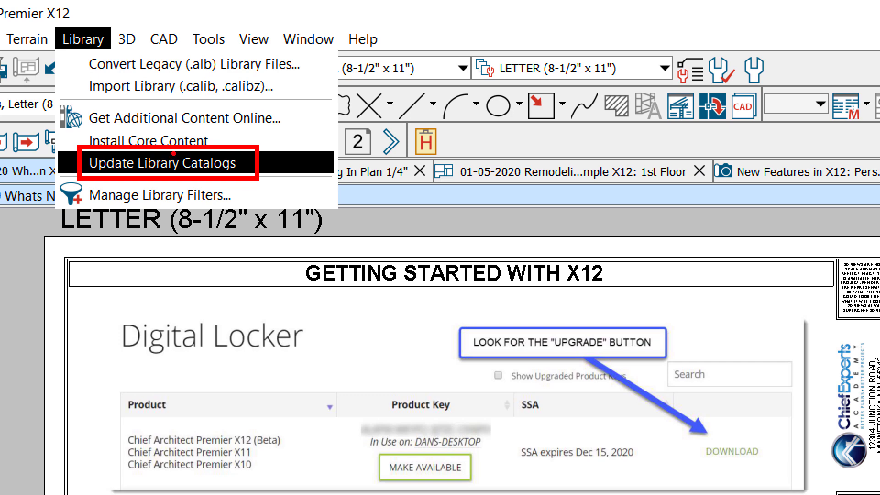
pyautogui.press('Escape')
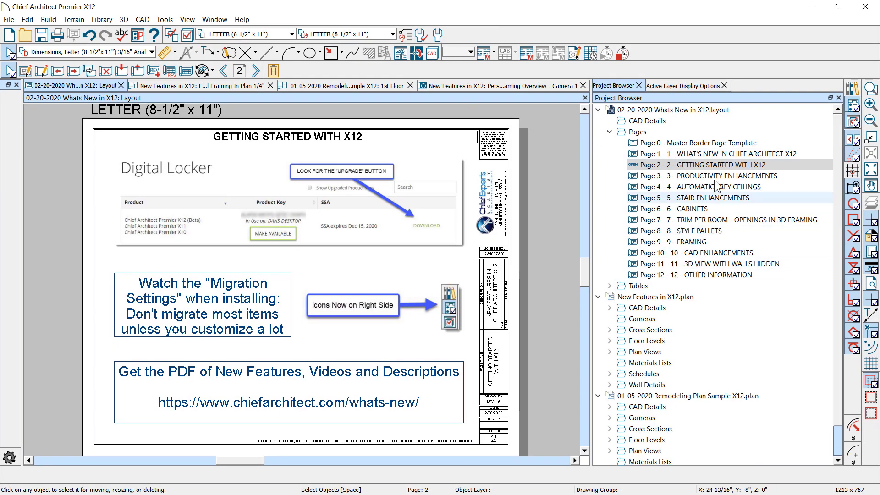
# - Open the Library Browser and collapse the Chief Architect Bonus Catalogs and User Catalog folders
pyautogui.click(853, 92)
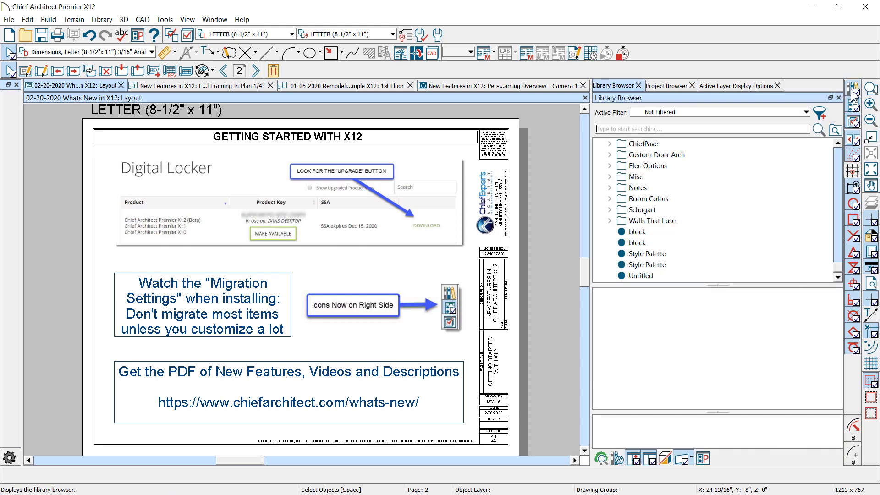
pyautogui.scroll(4, 609, 246)
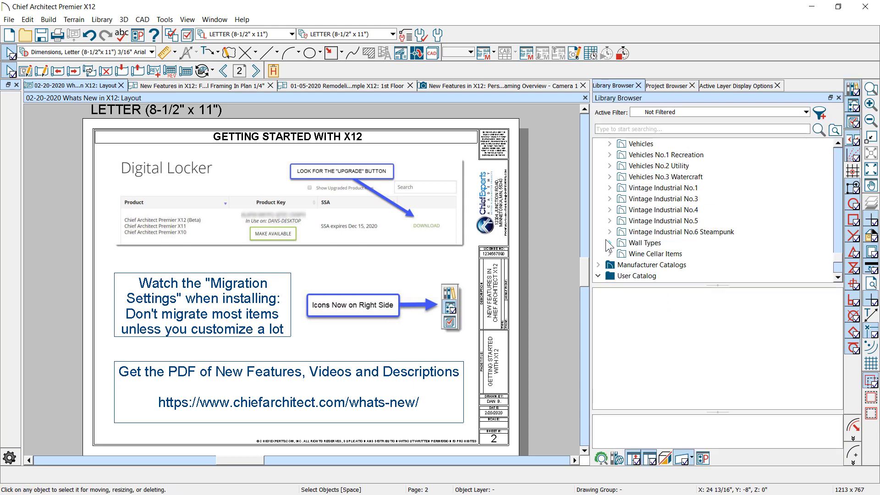
pyautogui.scroll(20, 606, 240)
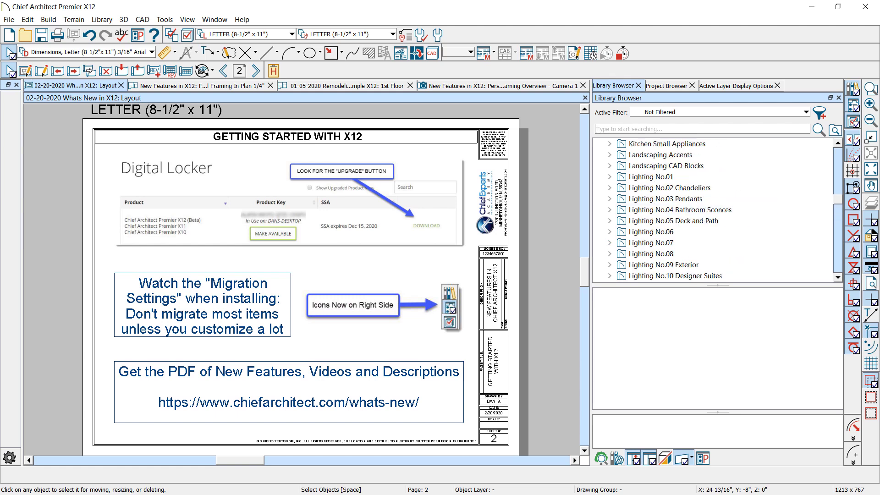
pyautogui.scroll(15, 605, 151)
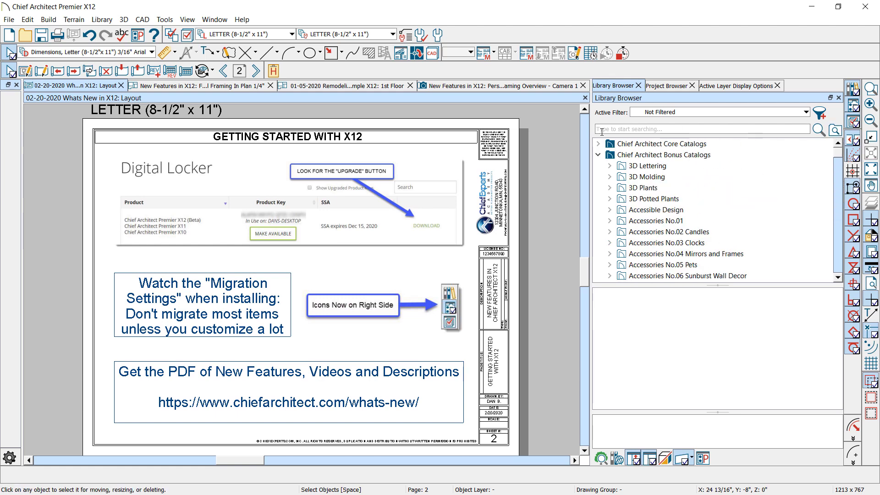
pyautogui.click(598, 154)
pyautogui.click(598, 176)
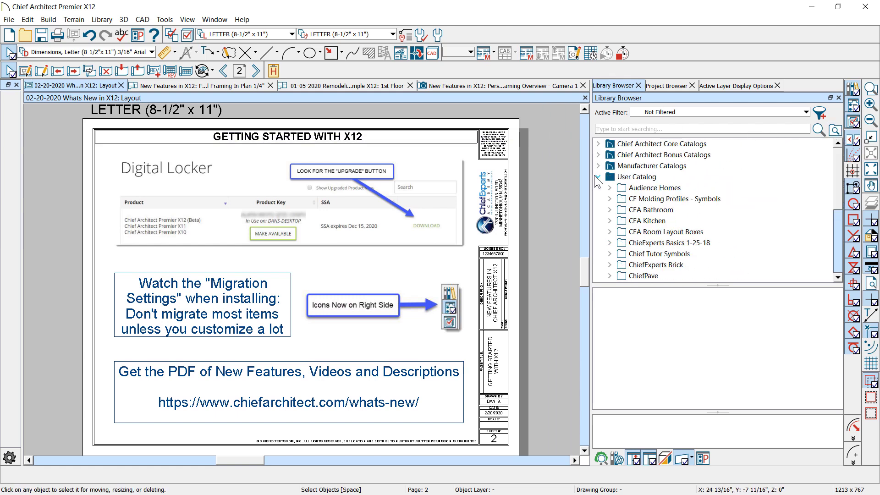
pyautogui.click(597, 177)
# - Expand Manufacturer Catalogs in the library and look through the list of manufacturers
pyautogui.click(639, 168)
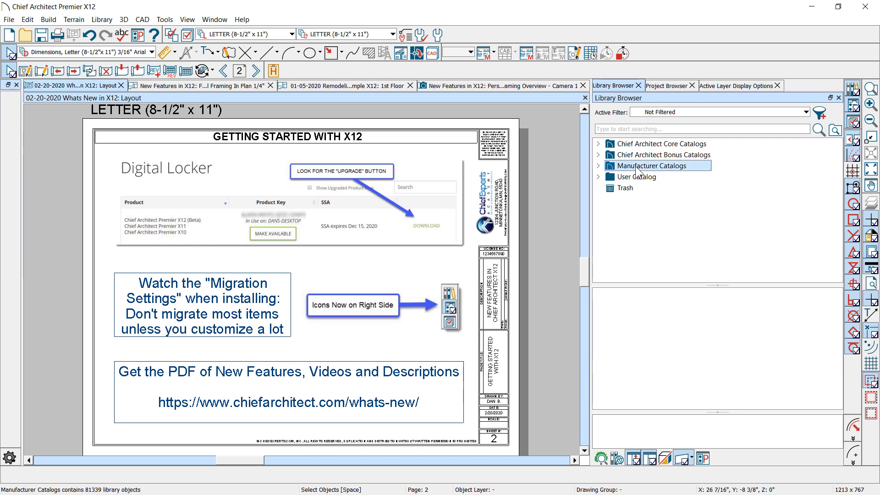
pyautogui.click(598, 166)
pyautogui.scroll(-4, 683, 225)
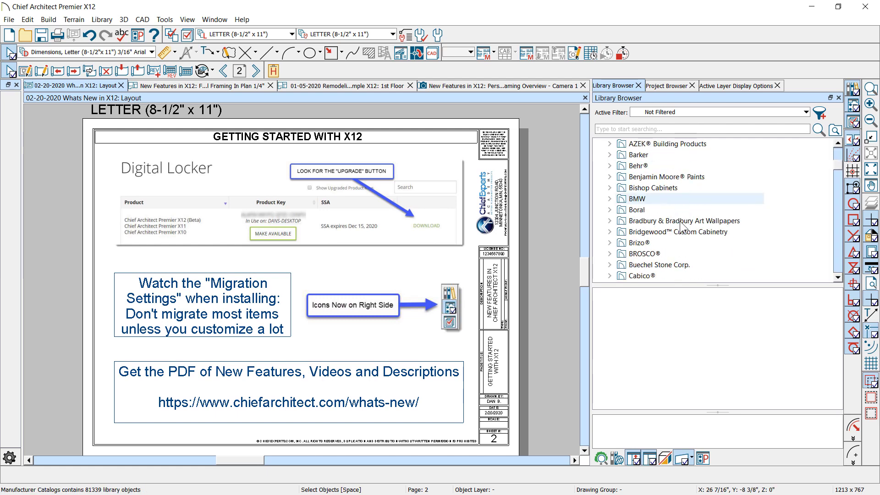
pyautogui.scroll(5, 718, 246)
pyautogui.scroll(-3, 750, 205)
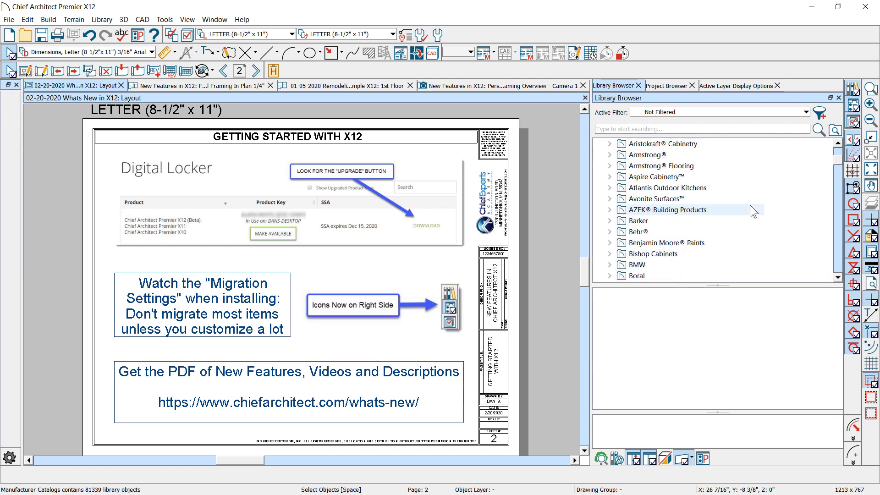
pyautogui.scroll(-1, 750, 205)
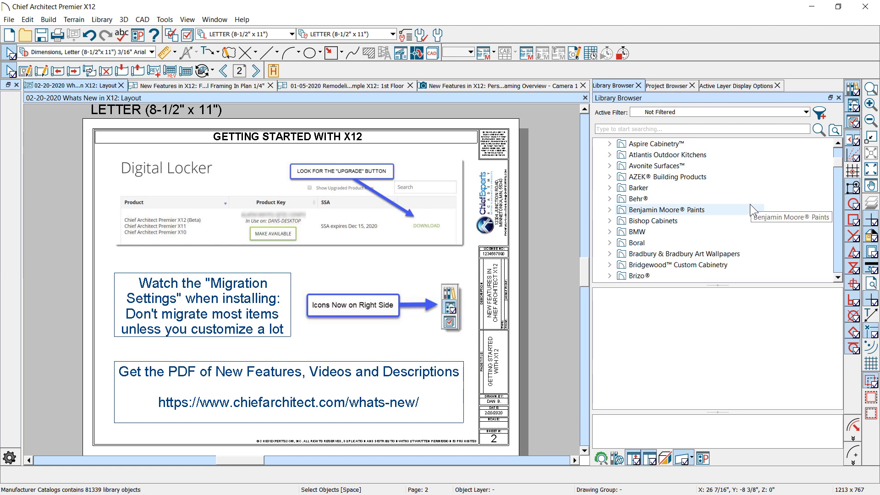
pyautogui.moveTo(838, 163); pyautogui.dragTo(839, 277)
# - Go to layout page 3, PRODUCTIVITY ENHANCEMENTS, and open the spell check text box's specification for editing its text
pyautogui.click(256, 71)
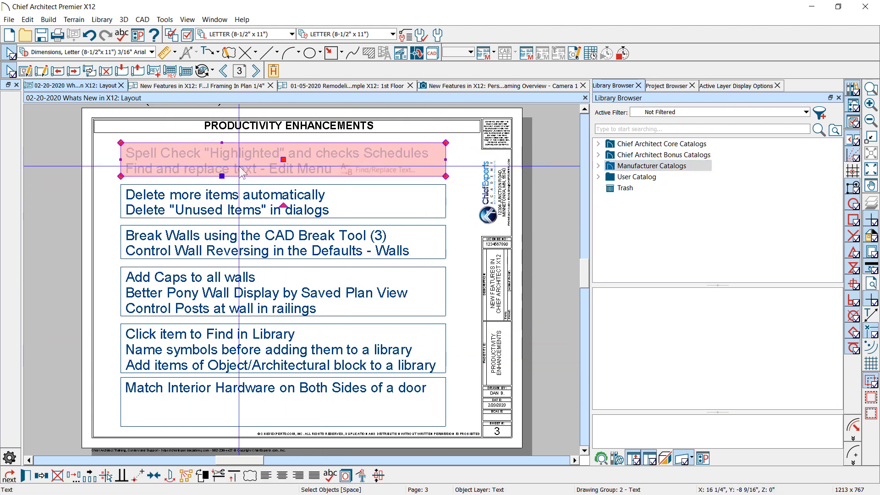
pyautogui.doubleClick(294, 167)
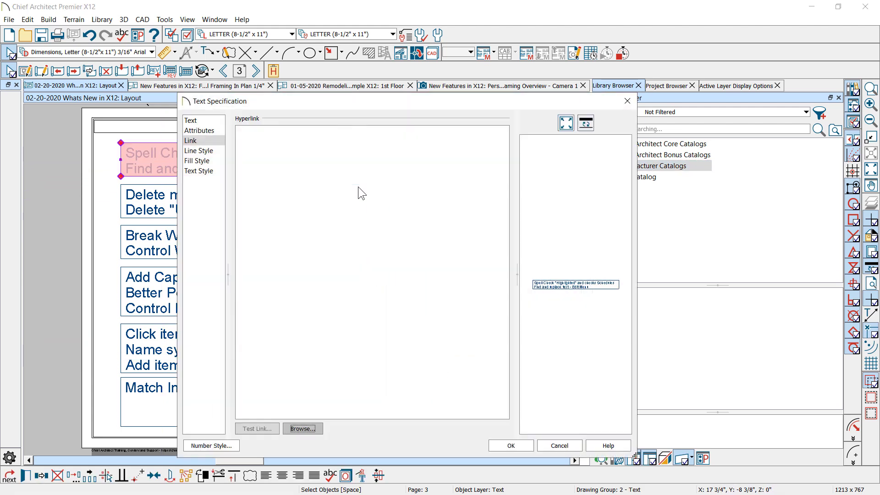
pyautogui.click(196, 121)
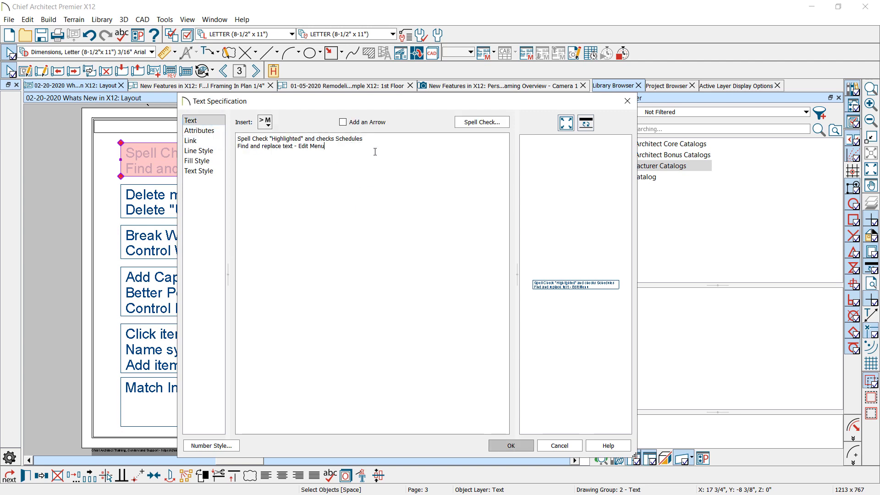
# - Append the misspelled word "spel" to the text, view its spelling suggestions, and remove the word before accepting the dialog
pyautogui.write('spel')
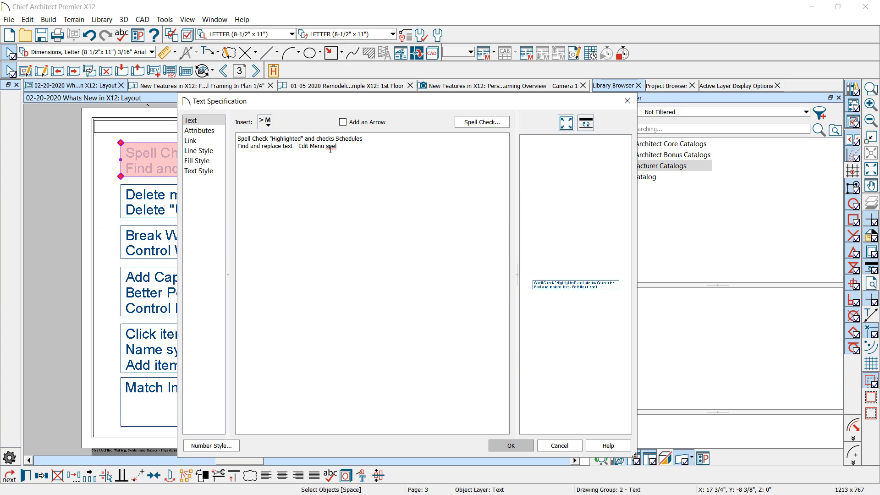
pyautogui.rightClick(331, 149)
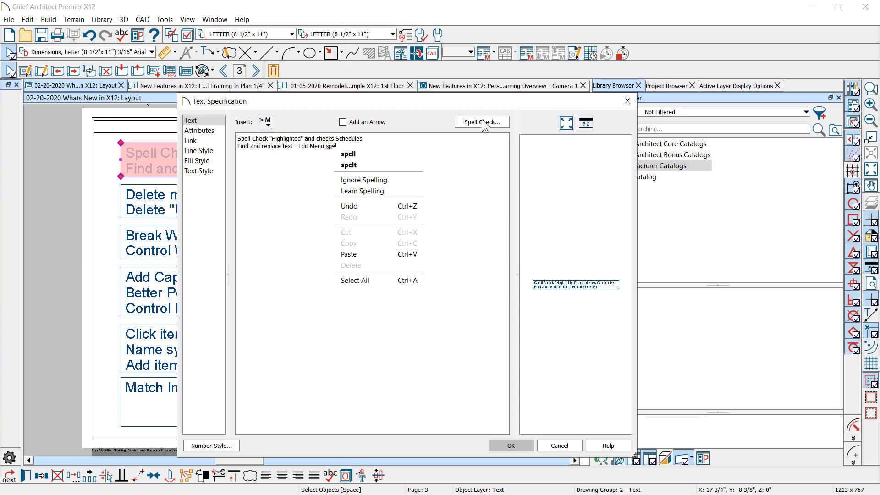
pyautogui.click(355, 146)
pyautogui.press('BackSpace')
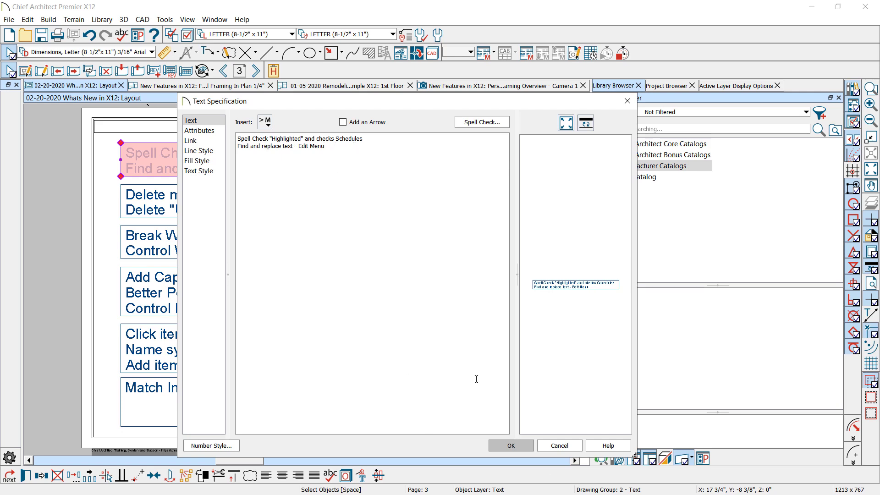
pyautogui.click(511, 446)
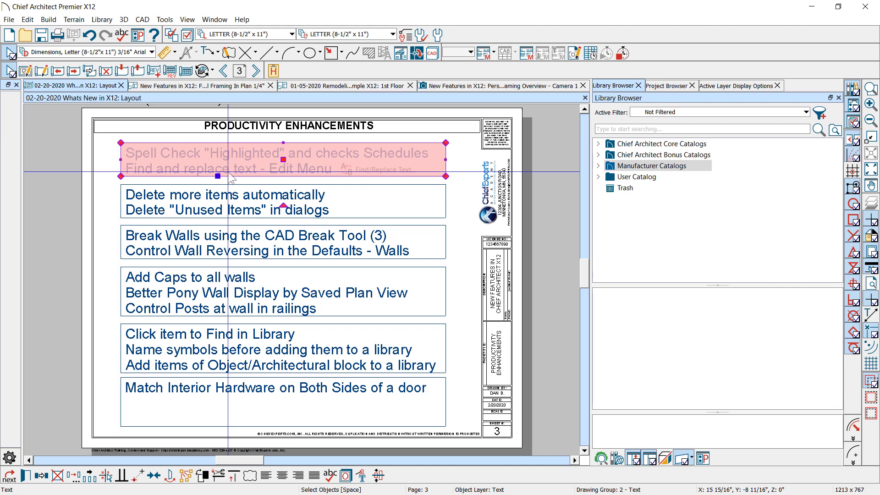
# - Open Find/Replace Text, examine its find and replace fields and search options, and close it without replacing anything
pyautogui.click(9, 19)
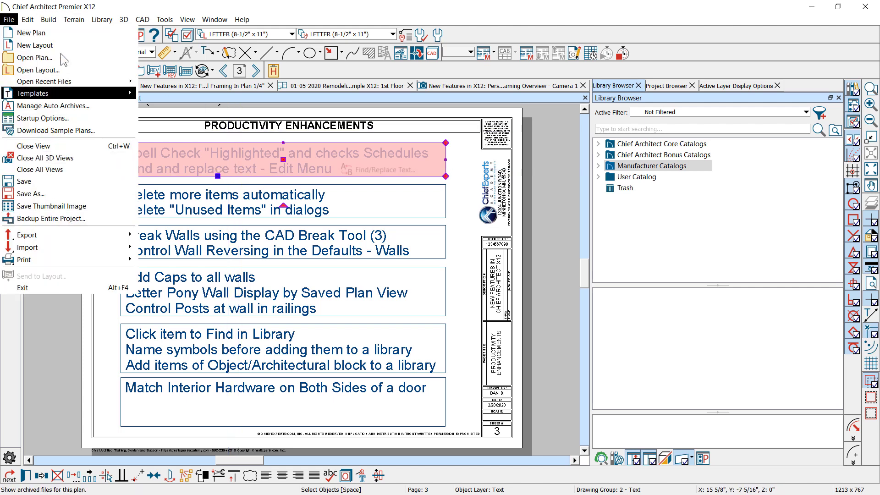
pyautogui.moveTo(29, 20)
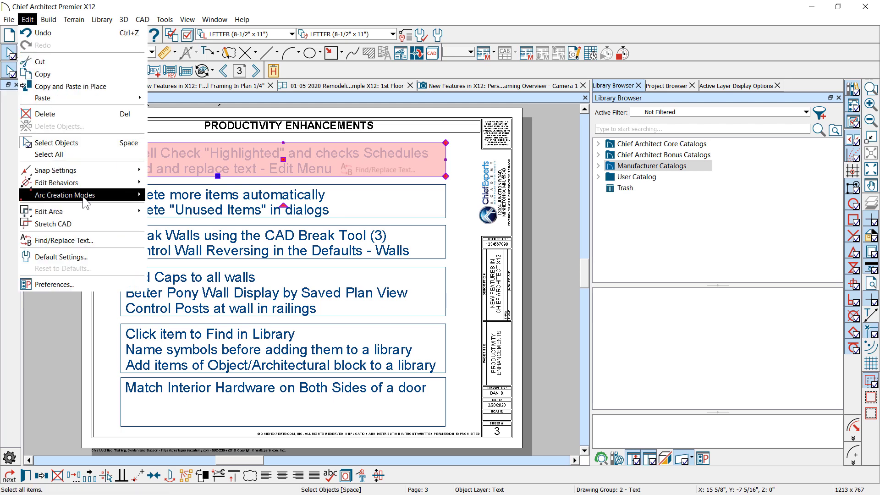
pyautogui.click(83, 247)
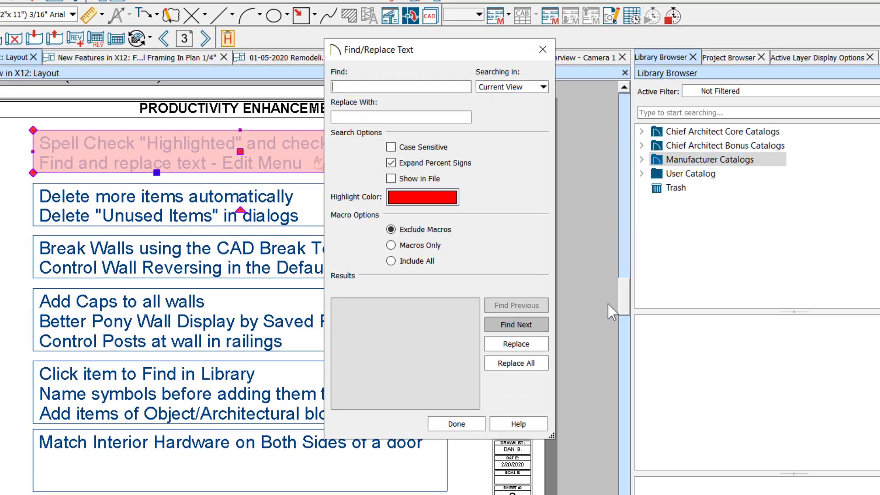
pyautogui.click(343, 63)
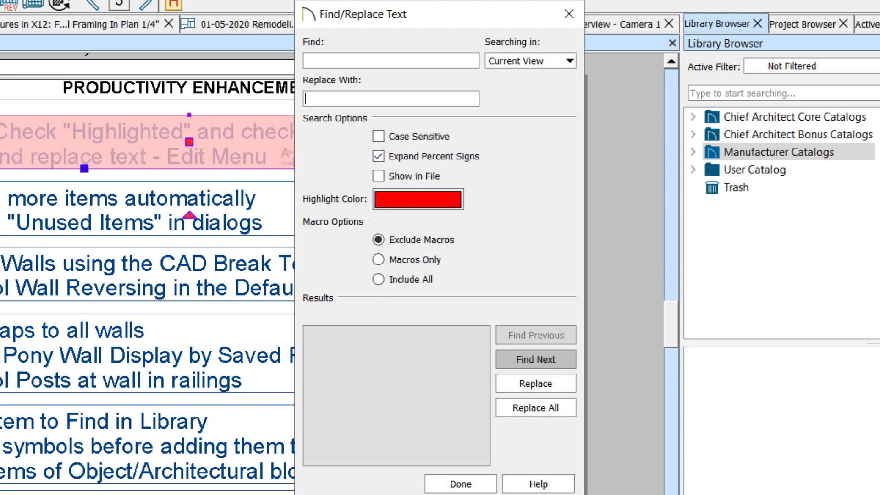
pyautogui.press('Tab')
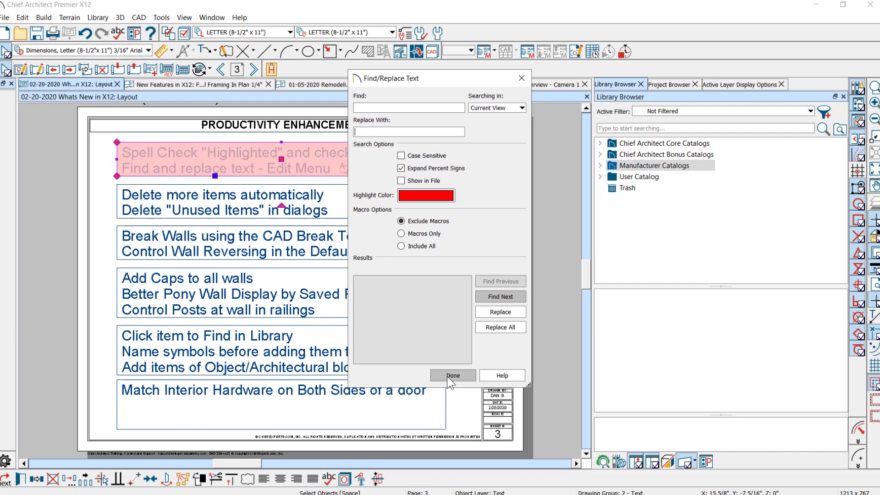
pyautogui.click(451, 484)
# - Point out the text boxes on deleting items and breaking walls, and switch to the New Features in X12 framing plan view
pyautogui.click(252, 207)
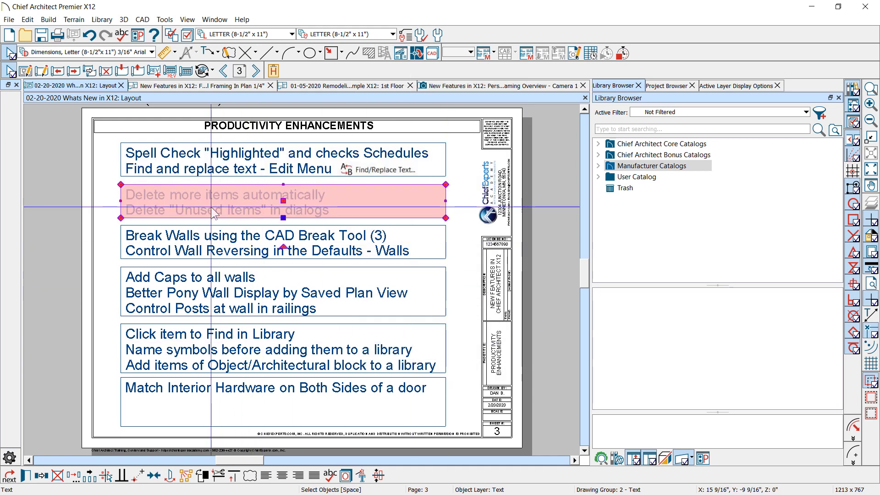
pyautogui.press('Escape')
pyautogui.click(334, 233)
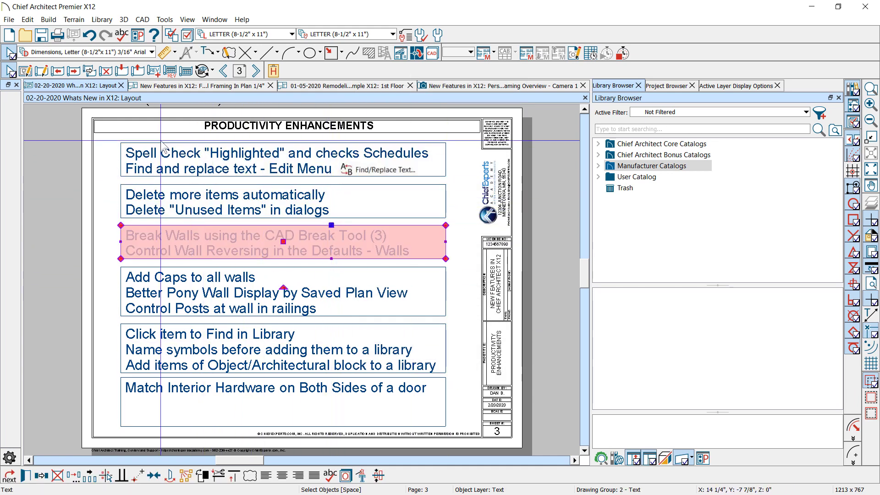
pyautogui.click(23, 19)
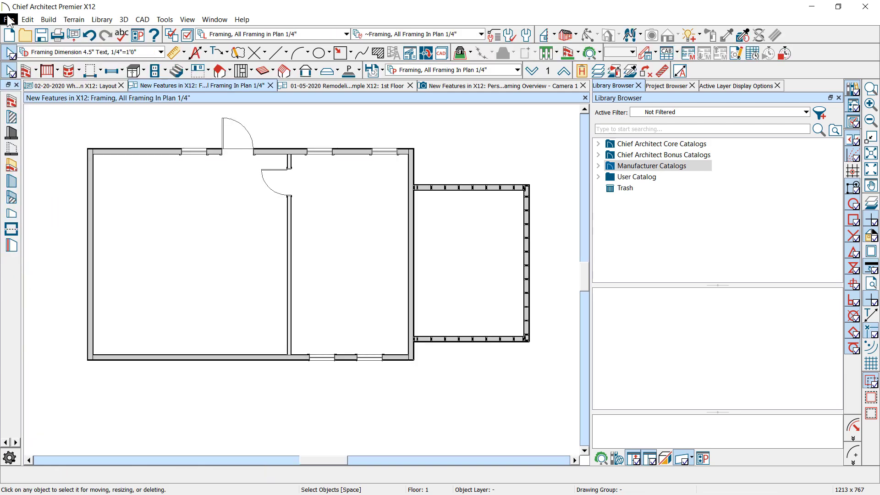
# - Open Delete Objects for the framing plan to examine its object, CAD, framing, schedule and wall categories
pyautogui.click(8, 19)
pyautogui.moveTo(28, 19)
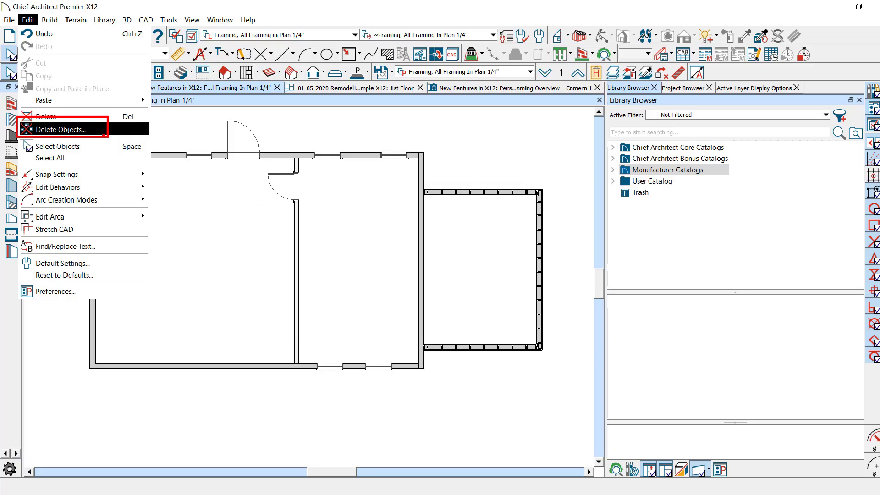
pyautogui.click(14, 2)
pyautogui.click(29, 18)
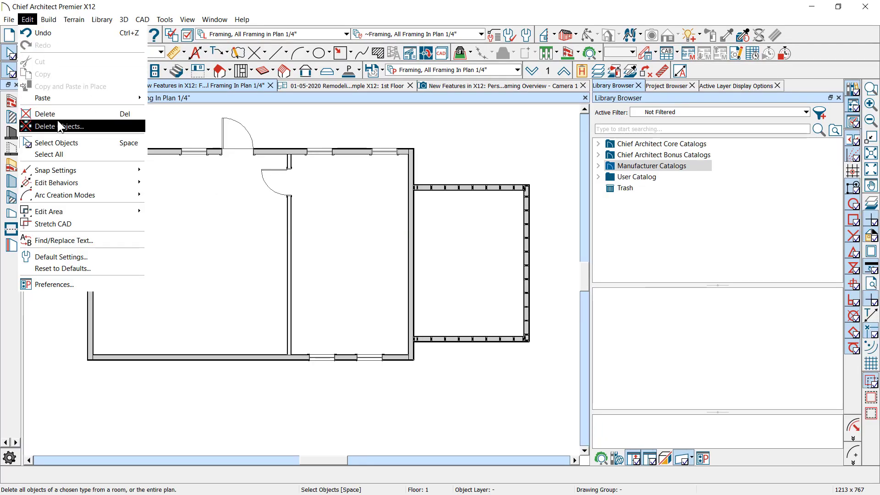
pyautogui.click(57, 121)
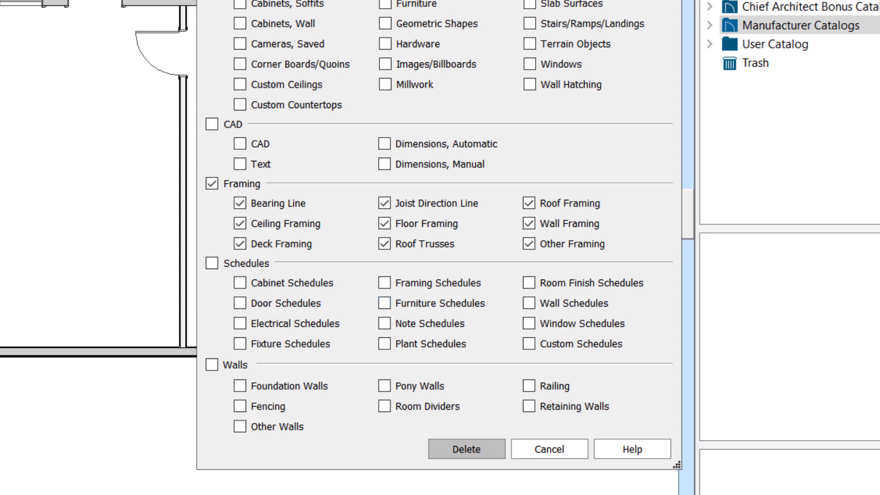
# - Compare the All Floors, All Rooms On This Floor and Single Room delete scopes, and close Delete Objects without deleting anything
pyautogui.moveTo(413, 1); pyautogui.dragTo(294, 0)
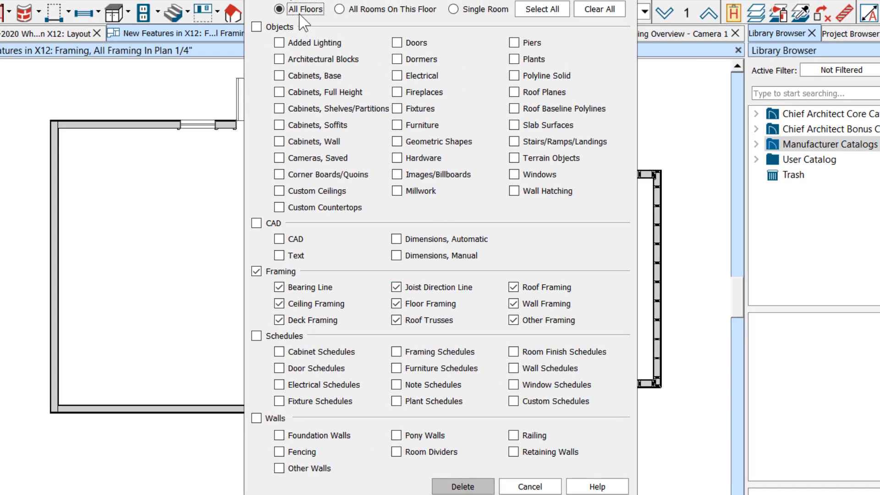
pyautogui.click(348, 12)
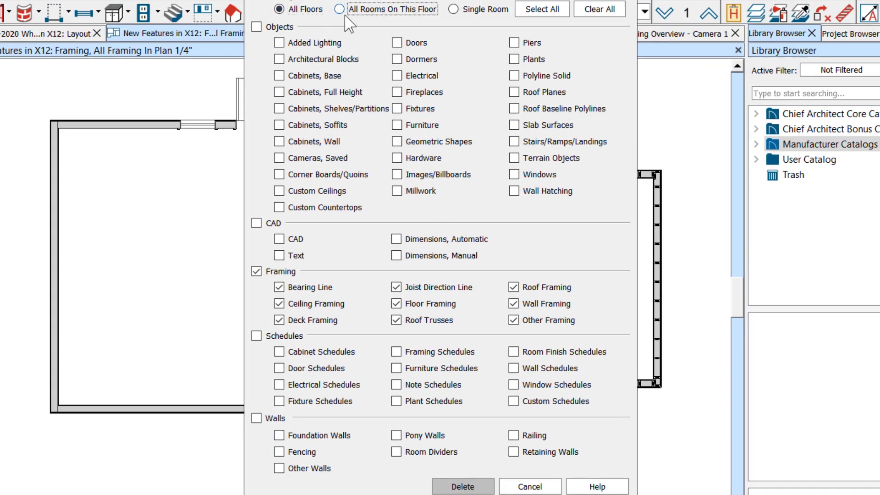
pyautogui.click(454, 9)
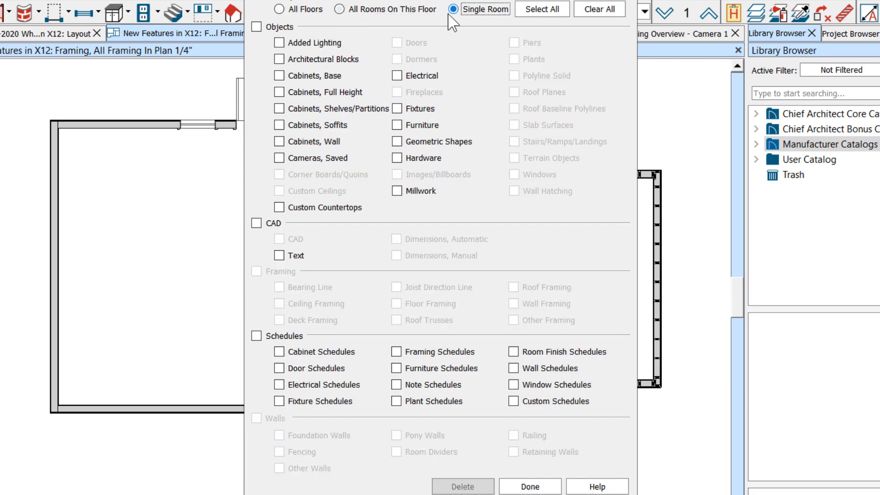
pyautogui.click(279, 10)
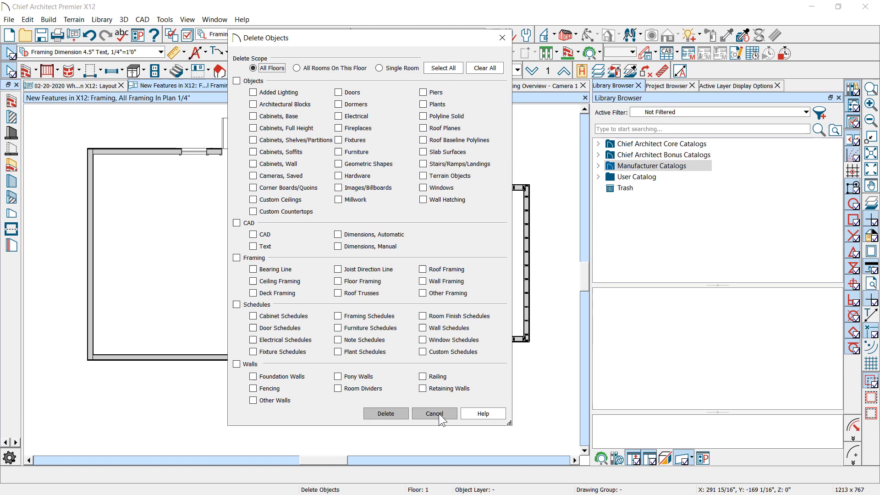
pyautogui.click(449, 424)
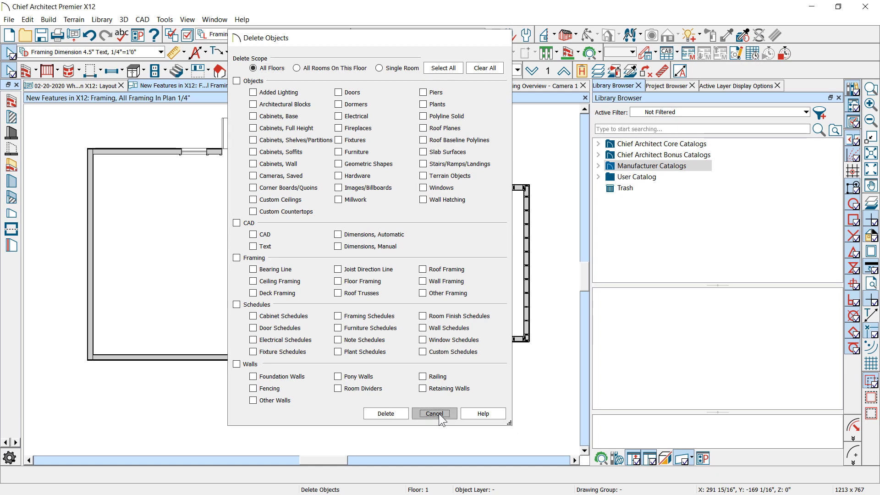
# - Review the productivity enhancements layout page, and open the Siding-6 wall type definition from the exterior wall defaults in the framing plan
pyautogui.click(84, 86)
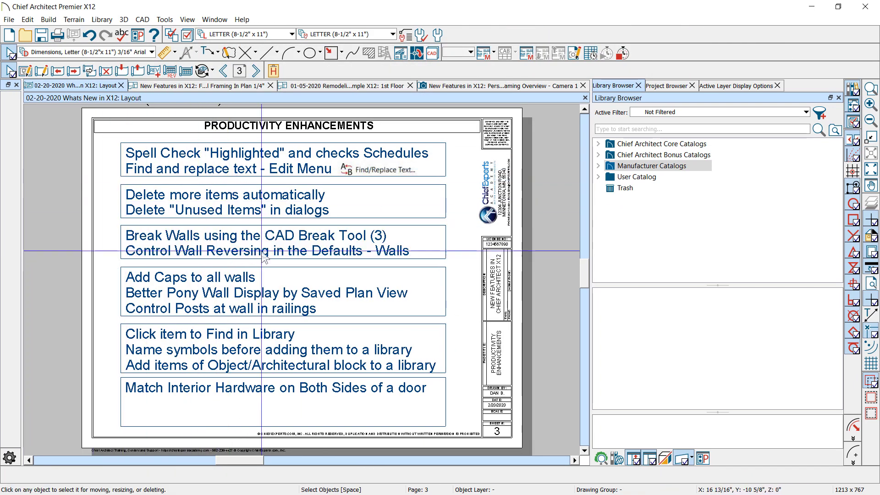
pyautogui.click(163, 84)
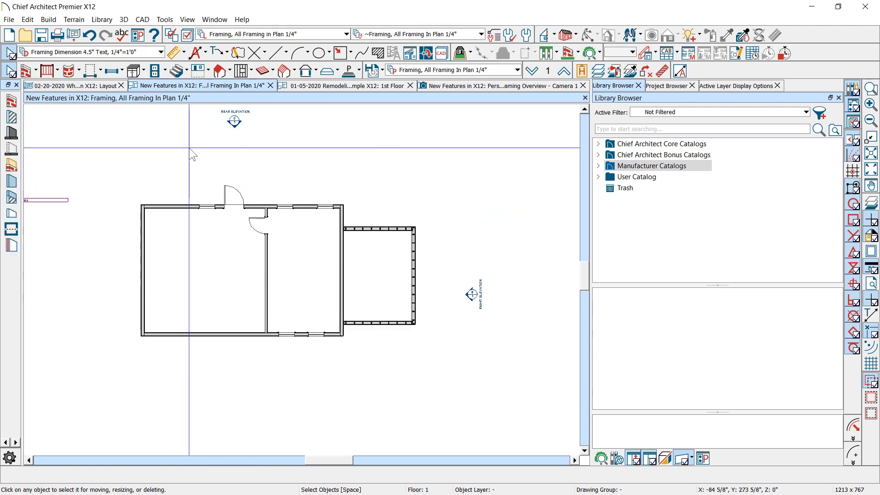
pyautogui.scroll(3, 179, 137)
pyautogui.click(12, 101)
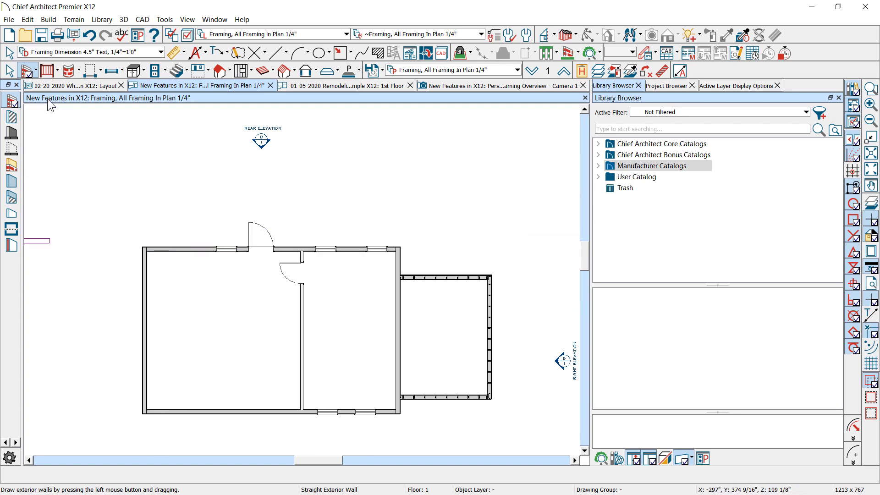
pyautogui.doubleClick(26, 75)
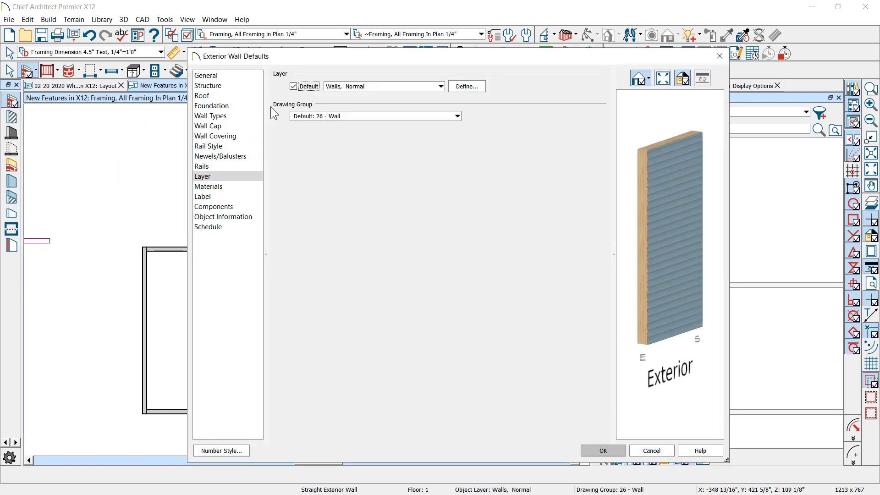
pyautogui.click(216, 116)
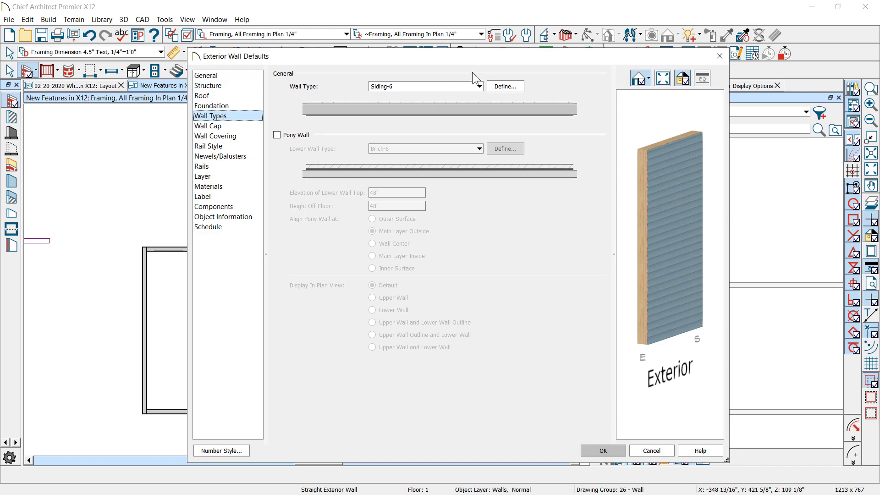
pyautogui.click(513, 87)
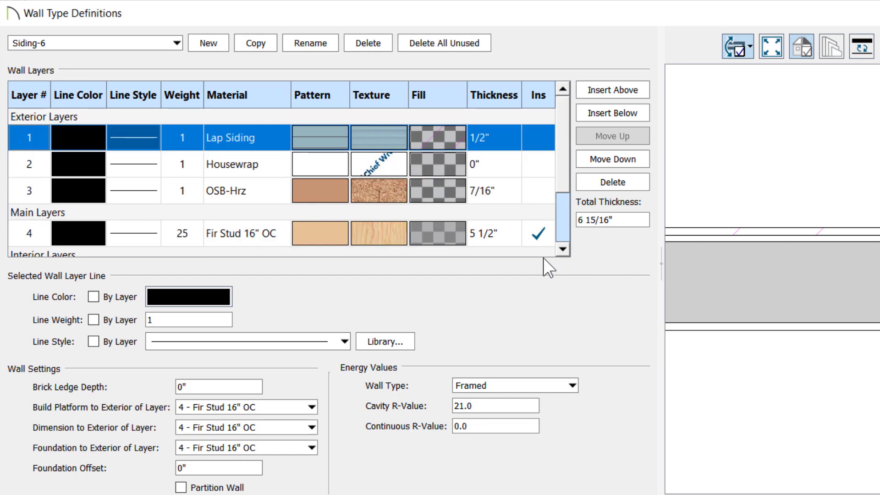
# - Examine the exterior, main and interior layers of the Siding-6 wall type, including Drywall and Fir Stud 16" OC
pyautogui.scroll(-2, 225, 135)
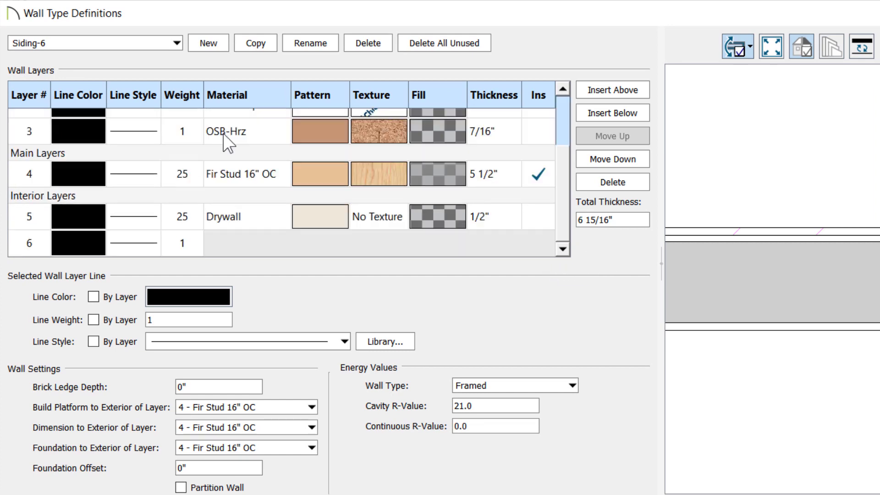
pyautogui.click(235, 218)
pyautogui.scroll(2, 225, 225)
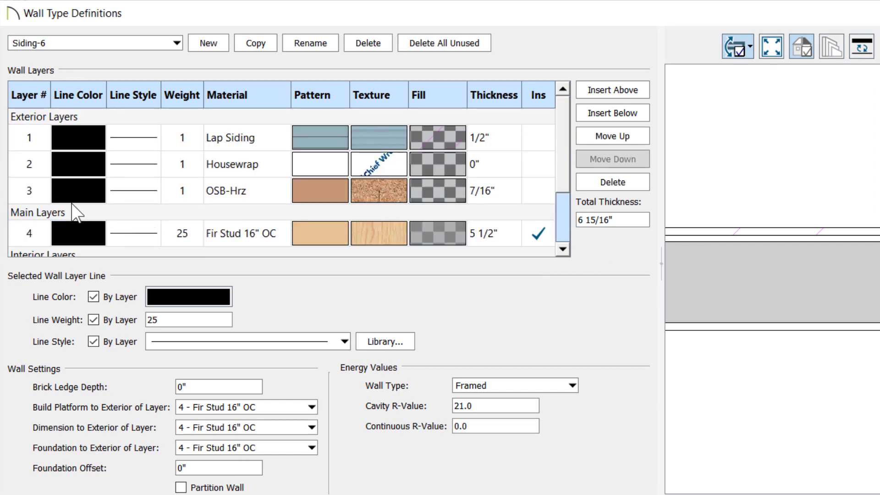
pyautogui.click(53, 214)
pyautogui.click(55, 232)
pyautogui.scroll(-2, 111, 215)
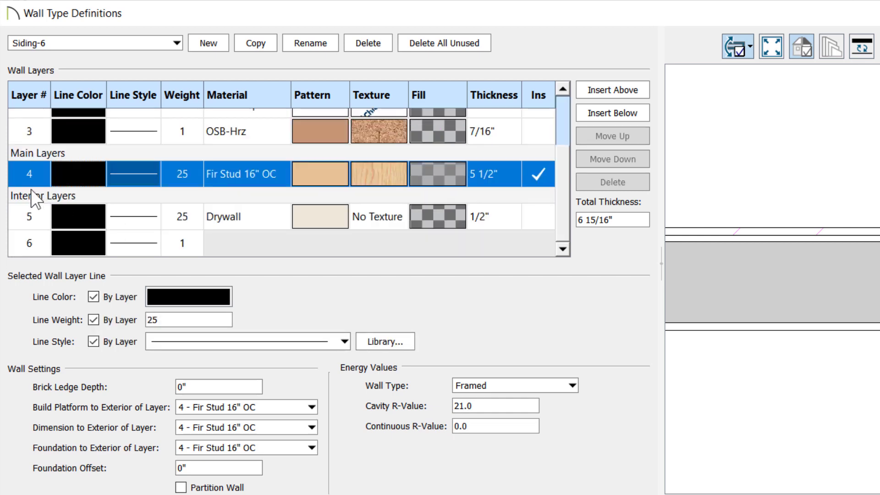
pyautogui.scroll(2, 390, 172)
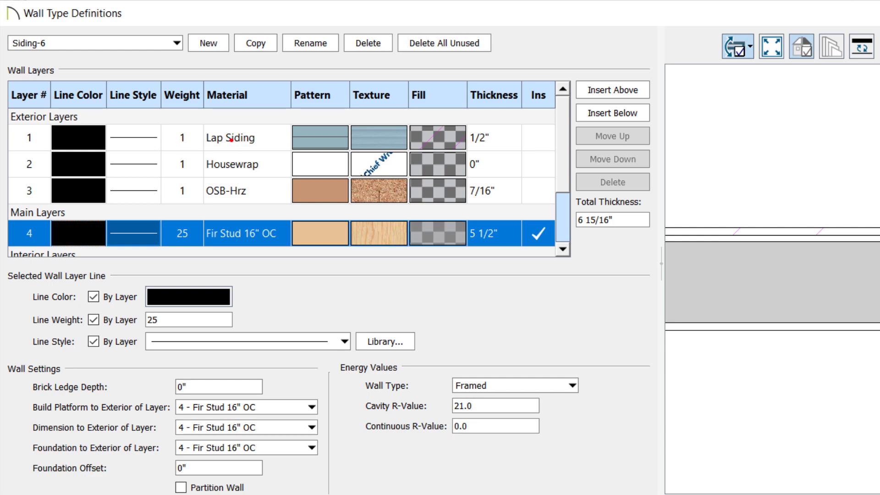
# - Point out the exterior Lap Siding and interior Drywall layers, and close the wall type definitions and exterior wall defaults without changes
pyautogui.moveTo(198, 117)
pyautogui.mouseDown()
pyautogui.moveTo(255, 144)
pyautogui.moveTo(216, 168)
pyautogui.mouseUp()
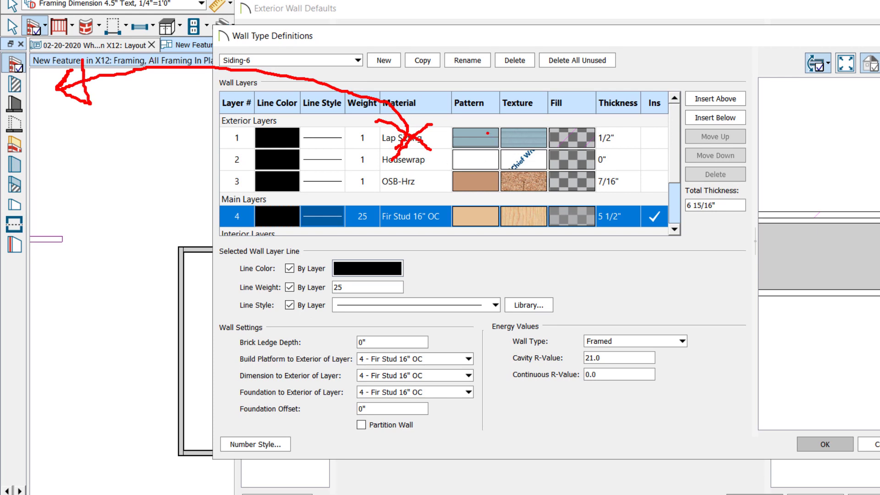
pyautogui.moveTo(494, 101); pyautogui.dragTo(491, 155)
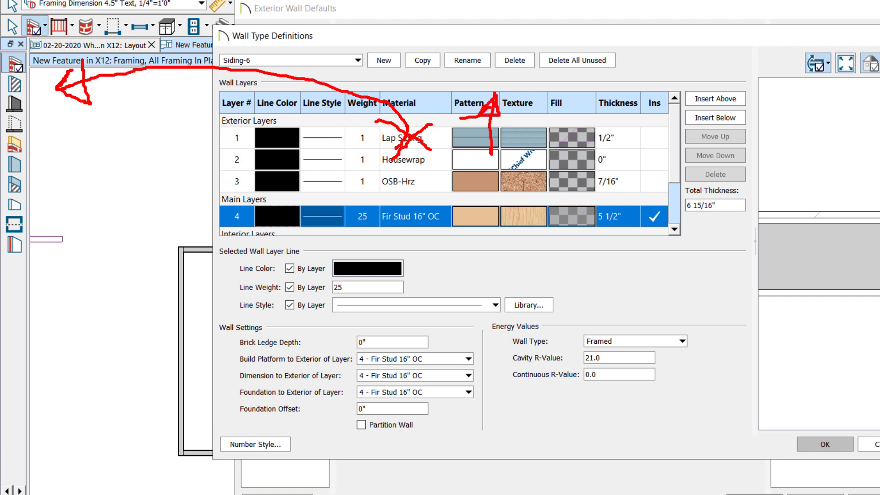
pyautogui.press('Escape')
pyautogui.scroll(-1, 436, 133)
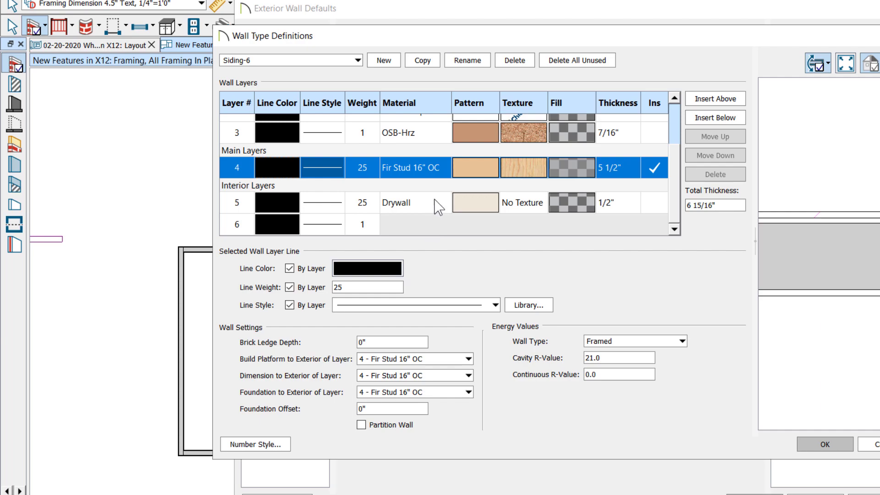
pyautogui.click(821, 444)
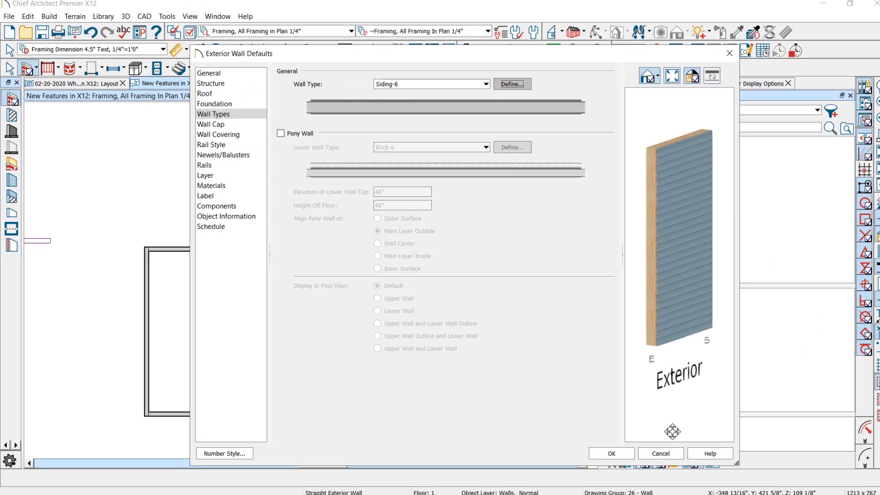
pyautogui.click(670, 455)
# - Draw two connected exterior walls beyond the rear wall, the side wall about 11'-3" long, and inspect the layers at their corner
pyautogui.scroll(2, 278, 154)
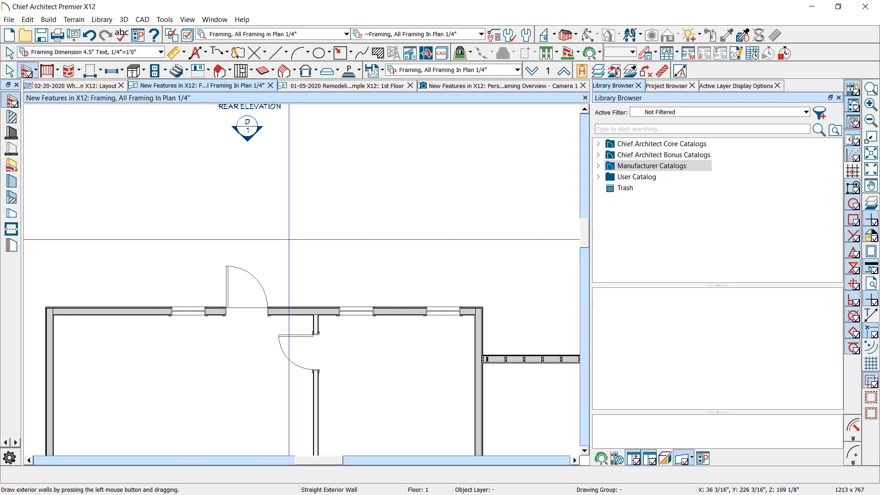
pyautogui.moveTo(398, 308)
pyautogui.mouseDown()
pyautogui.moveTo(398, 148)
pyautogui.moveTo(223, 161)
pyautogui.moveTo(186, 147)
pyautogui.moveTo(187, 308)
pyautogui.mouseUp()
pyautogui.scroll(4, 427, 135)
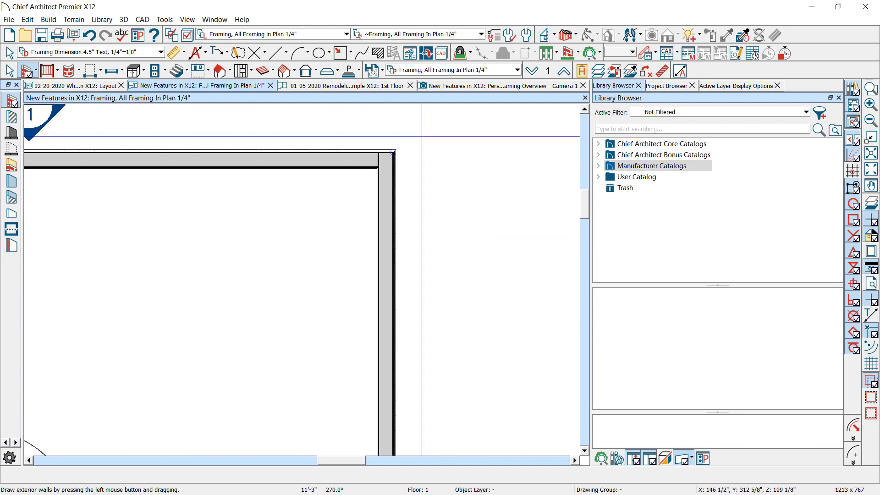
pyautogui.click(91, 36)
pyautogui.scroll(3, 345, 198)
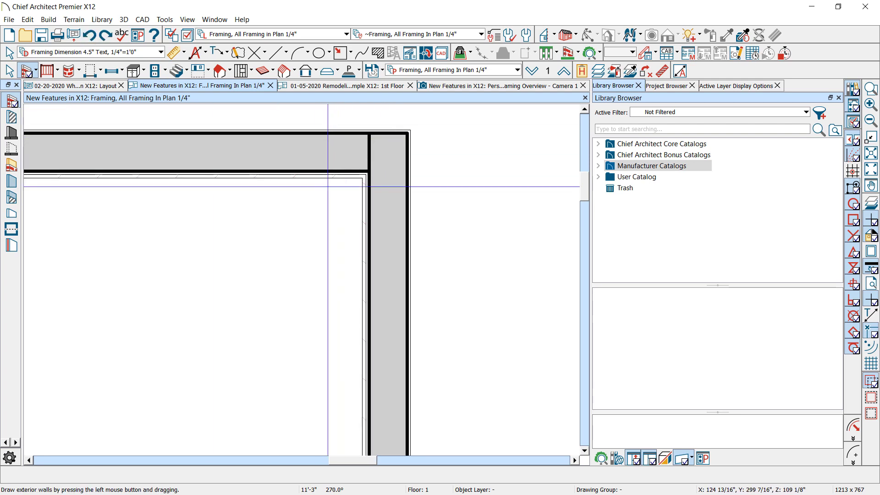
pyautogui.scroll(-3, 345, 198)
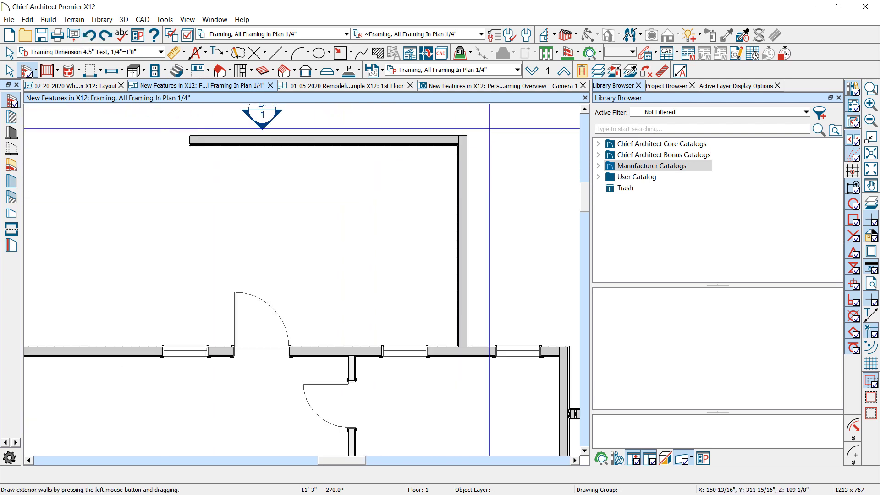
# - Close the new rear room with an exterior wall about 11'-8 1/2" long down to the rear wall, and inspect its layer direction
pyautogui.click(209, 140)
pyautogui.moveTo(191, 142)
pyautogui.mouseDown()
pyautogui.moveTo(136, 145)
pyautogui.moveTo(131, 158)
pyautogui.moveTo(139, 352)
pyautogui.mouseUp()
pyautogui.scroll(3, 461, 270)
pyautogui.scroll(2, 483, 233)
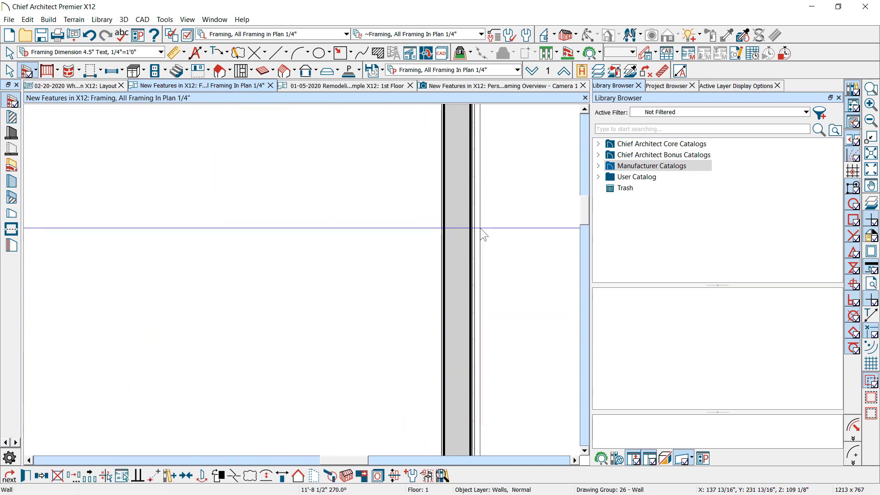
pyautogui.scroll(-2, 288, 339)
pyautogui.scroll(-3, 289, 342)
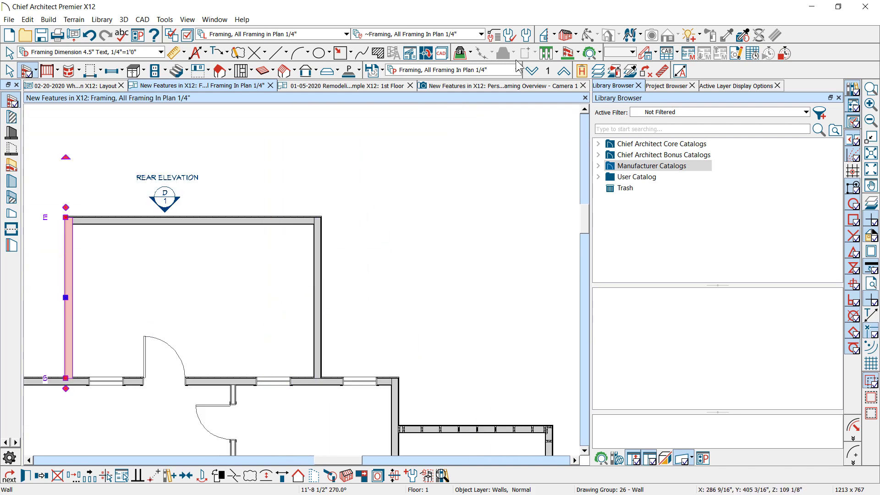
# - Open the General Wall defaults from the Walls group of the plan's default settings
pyautogui.click(513, 36)
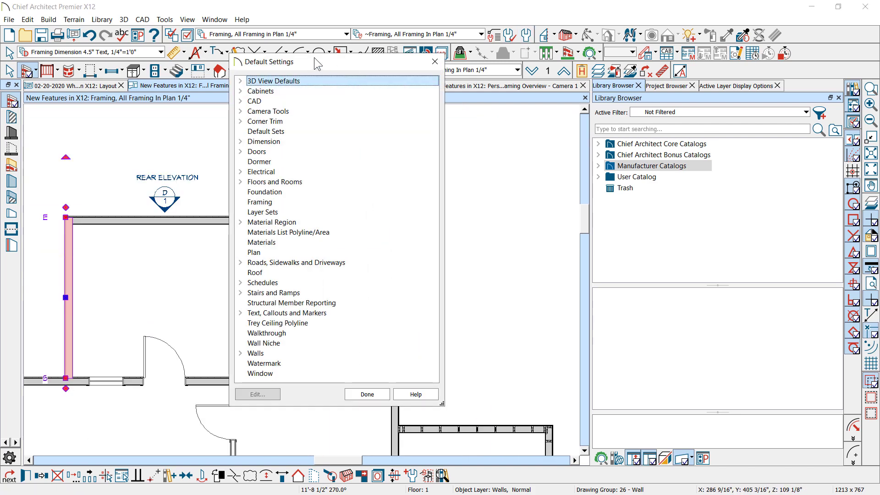
pyautogui.moveTo(315, 59); pyautogui.dragTo(340, 20)
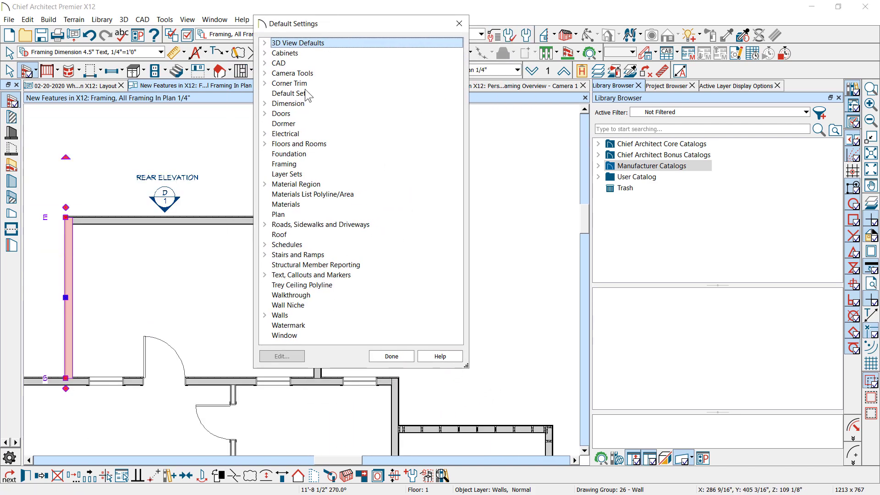
pyautogui.click(264, 315)
pyautogui.click(298, 325)
pyautogui.scroll(-4, 303, 321)
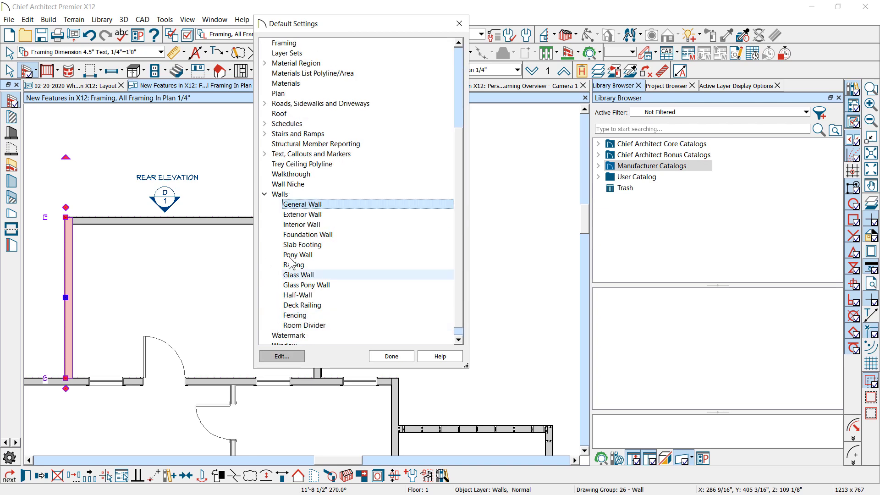
pyautogui.doubleClick(314, 208)
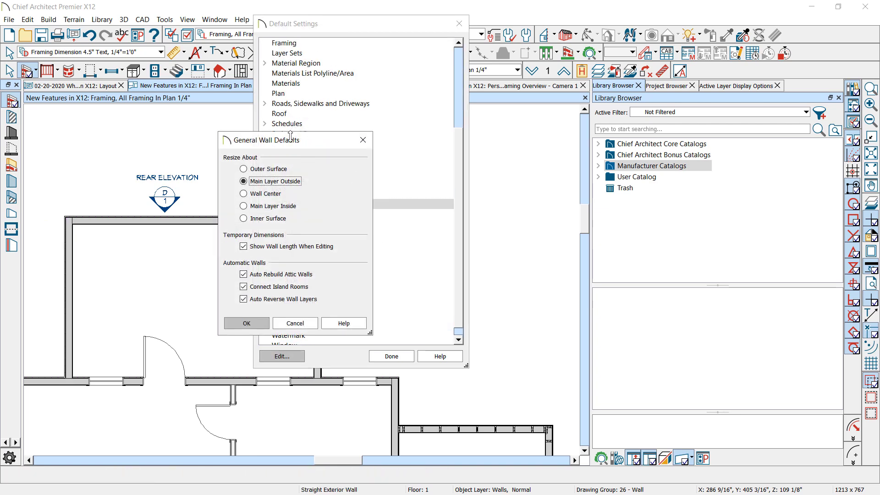
# - Examine the Auto Reverse Wall Layers option in the general wall defaults, and close the settings to return to the layout page
pyautogui.moveTo(291, 136); pyautogui.dragTo(407, 139)
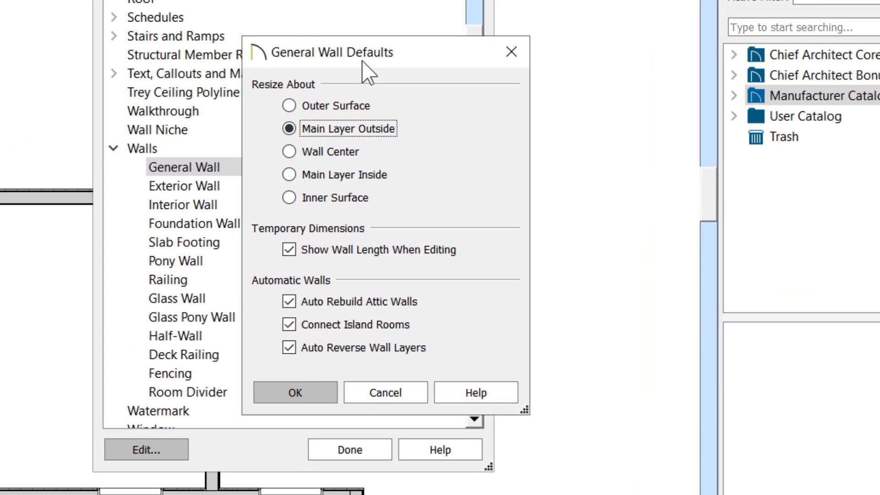
pyautogui.moveTo(403, 94); pyautogui.dragTo(409, 105)
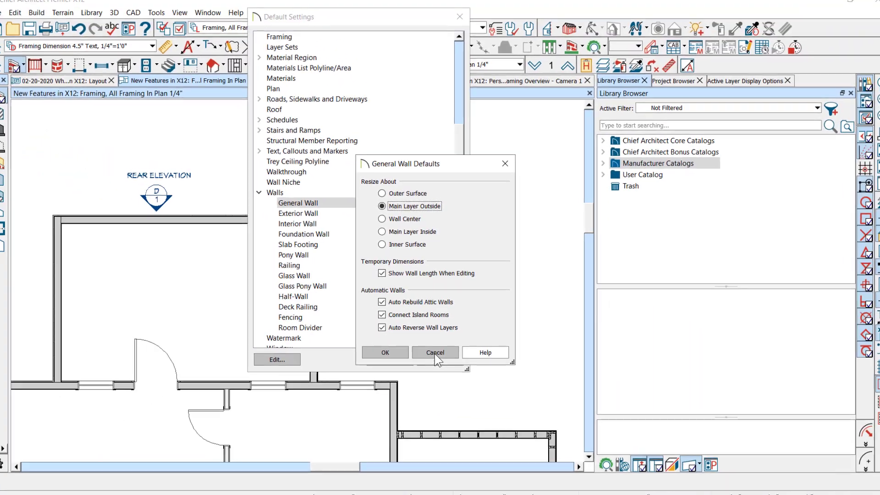
pyautogui.press('Return')
pyautogui.press('Escape')
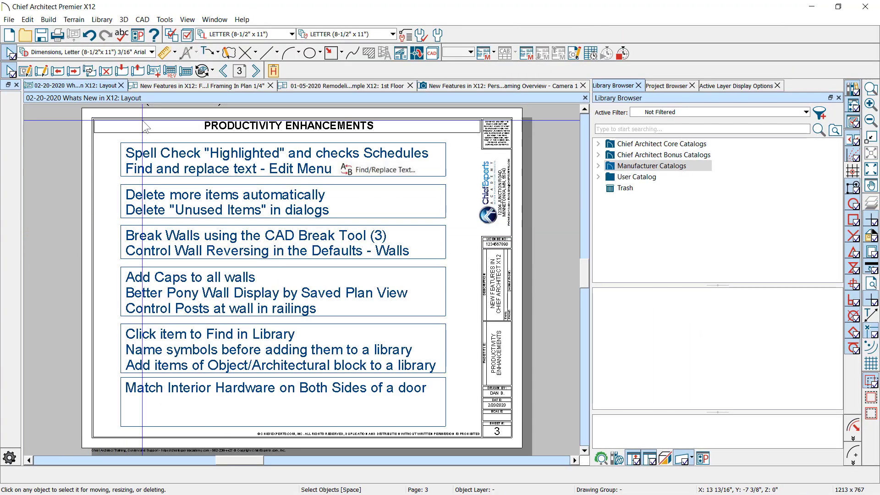
# - Break the rear room's outermost exterior wall below the rear elevation callout with the CAD Break tool in the framing plan
pyautogui.click(209, 85)
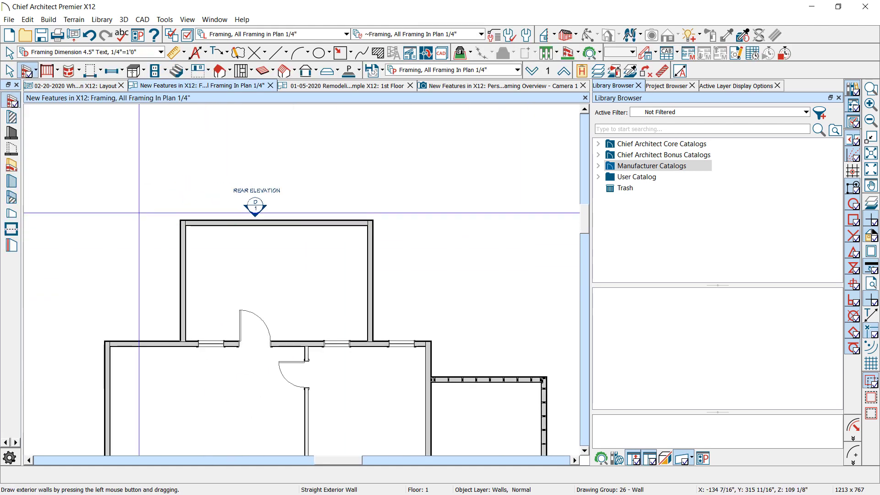
pyautogui.scroll(2, 139, 212)
pyautogui.click(252, 223)
pyautogui.click(113, 70)
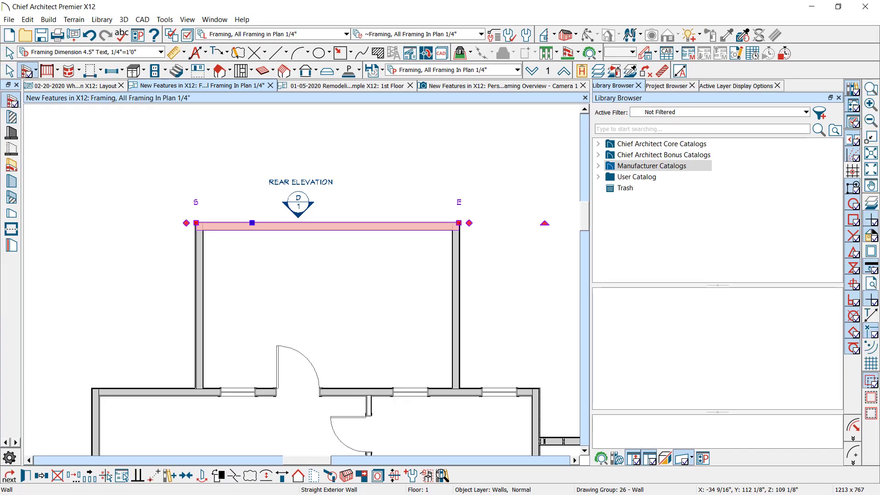
pyautogui.scroll(3, 471, 274)
pyautogui.scroll(-1, 330, 229)
pyautogui.scroll(1, 284, 215)
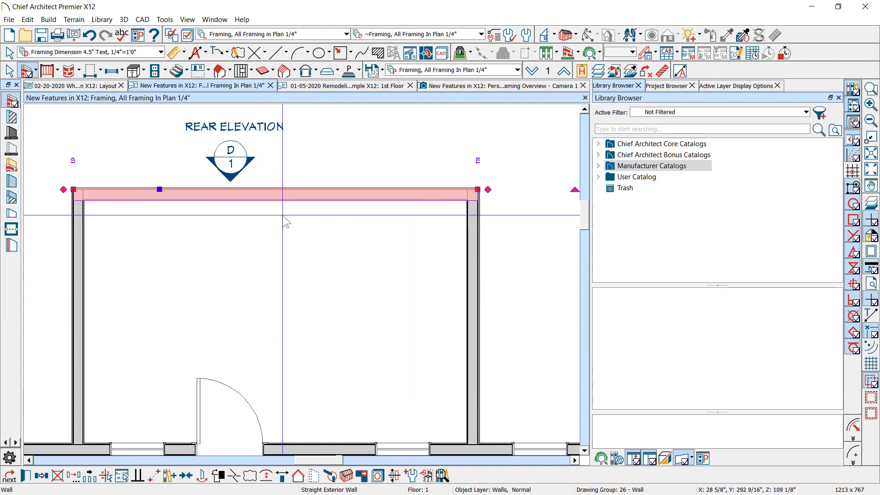
pyautogui.press('3')
pyautogui.moveTo(224, 189); pyautogui.dragTo(229, 188)
pyautogui.click(229, 189)
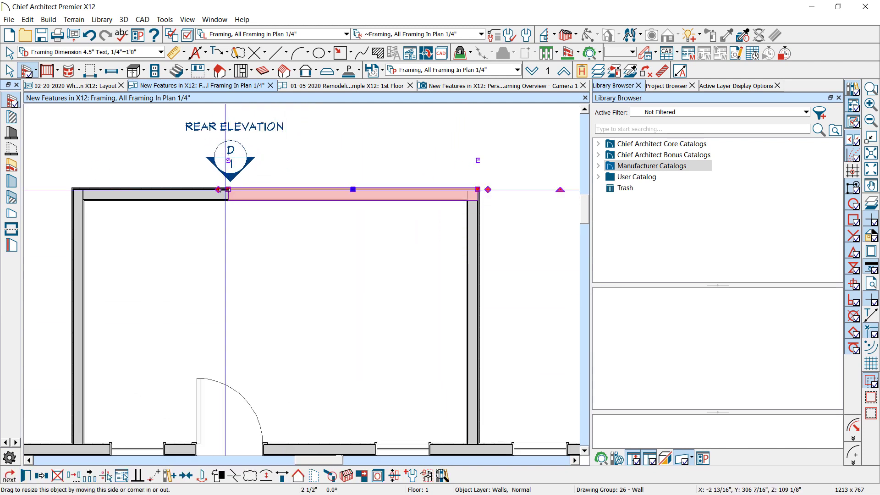
# - Move the left-hand segment of the broken wall inward toward the house, and undo the move and the break
pyautogui.click(197, 191)
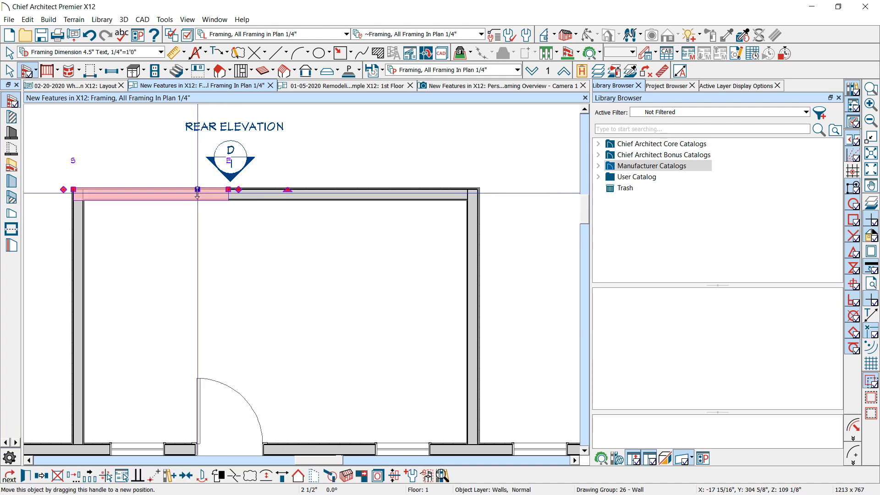
pyautogui.moveTo(197, 191); pyautogui.dragTo(199, 247)
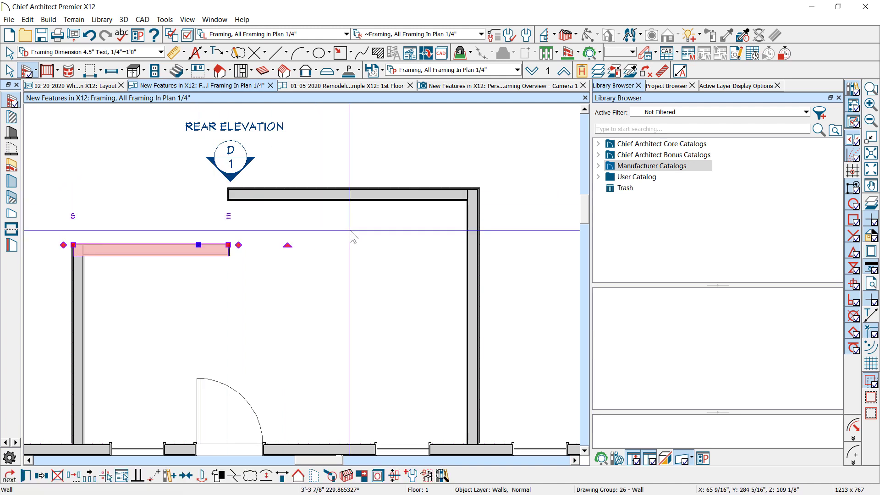
pyautogui.hotkey('ctrl', 'z')
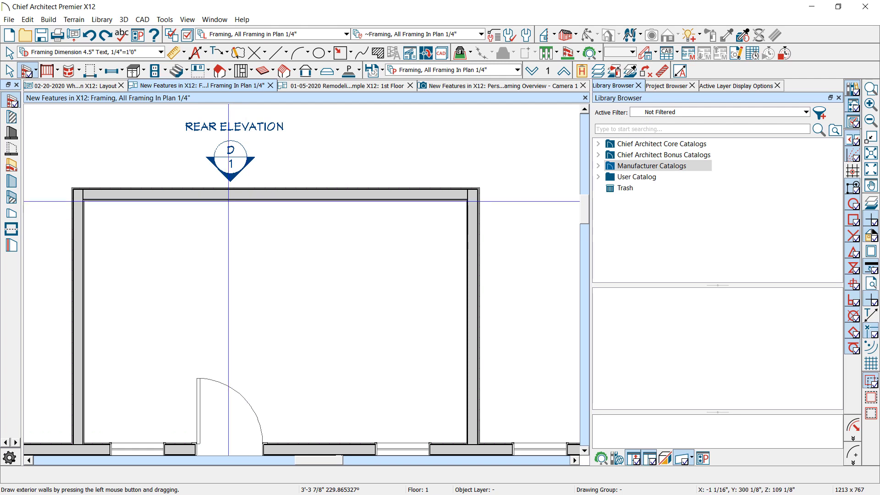
# - Review the productivity enhancements list on the layout page, and return to the framing plan
pyautogui.click(229, 194)
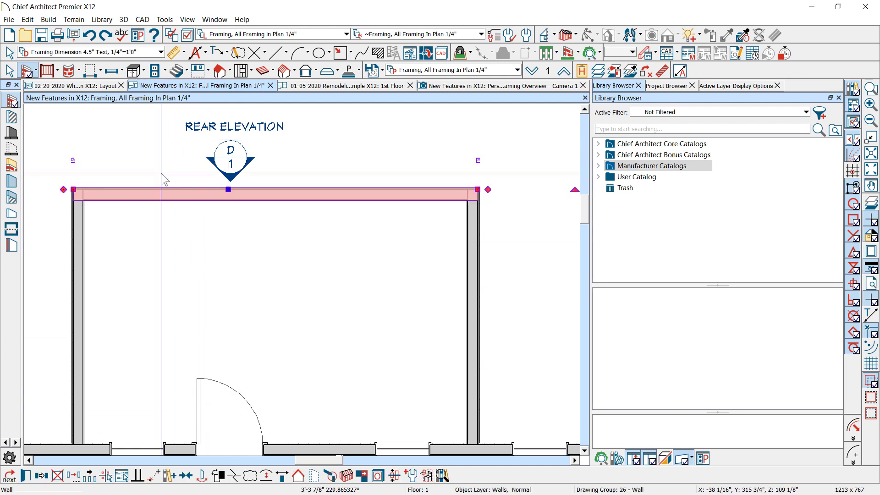
pyautogui.scroll(-1, 330, 225)
pyautogui.scroll(-1, 190, 187)
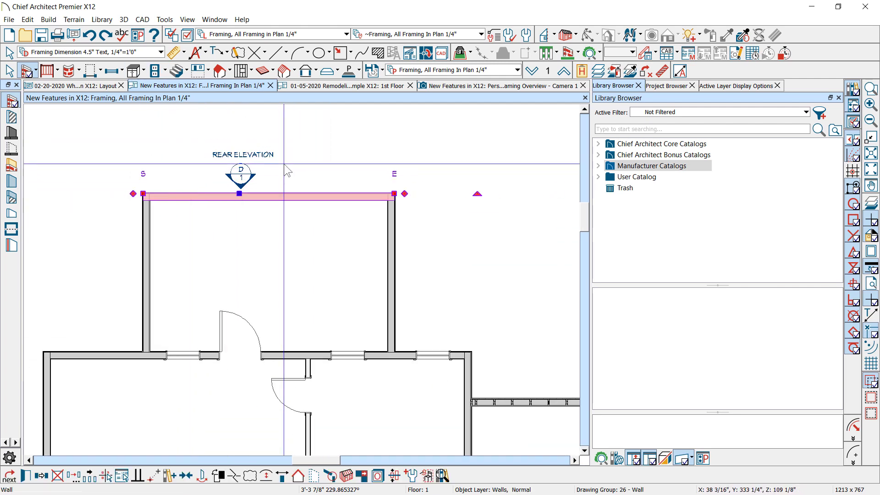
pyautogui.click(57, 87)
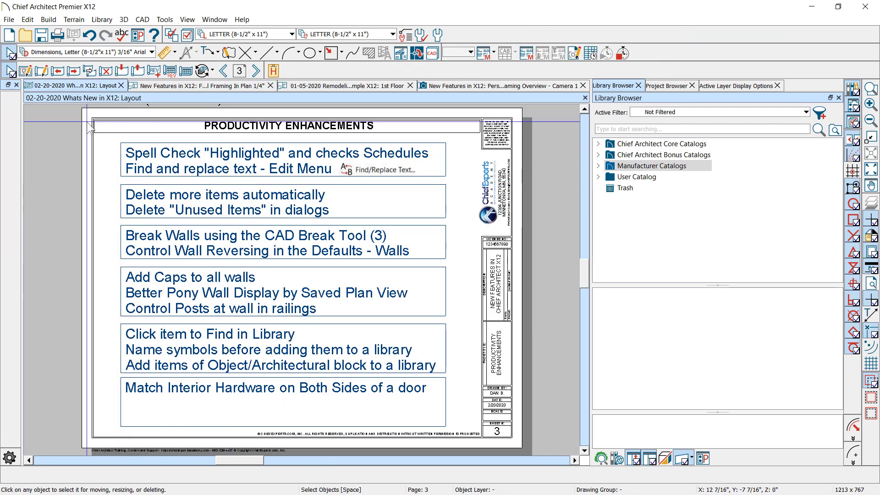
pyautogui.click(163, 86)
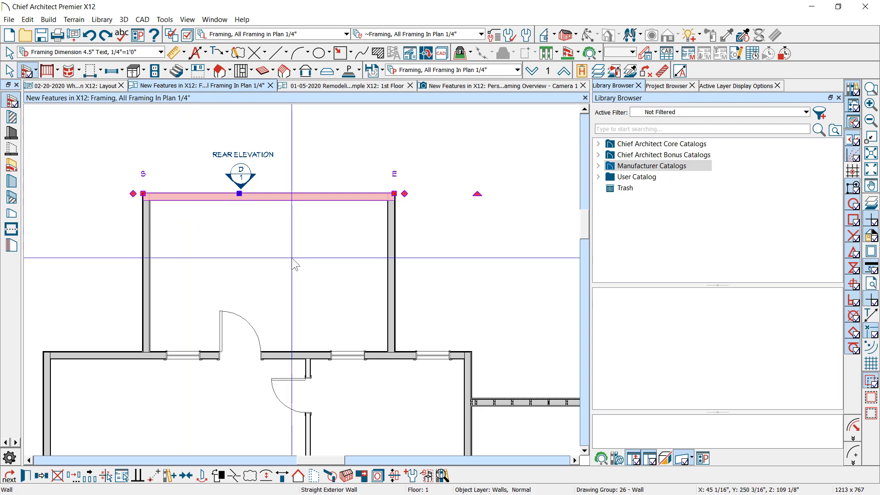
# - Open the Wall Cap settings of the rear room's right side wall and inspect the wall's top in the preview
pyautogui.press('space')
pyautogui.click(388, 294)
pyautogui.doubleClick(387, 294)
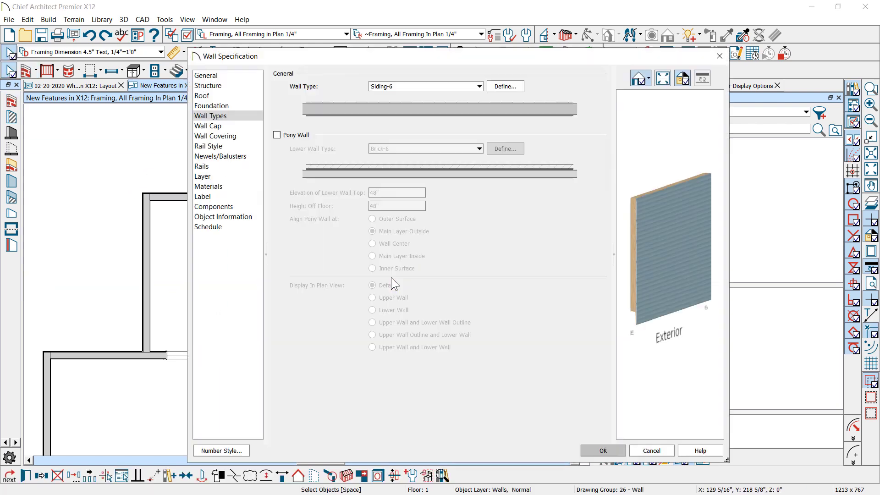
pyautogui.click(205, 127)
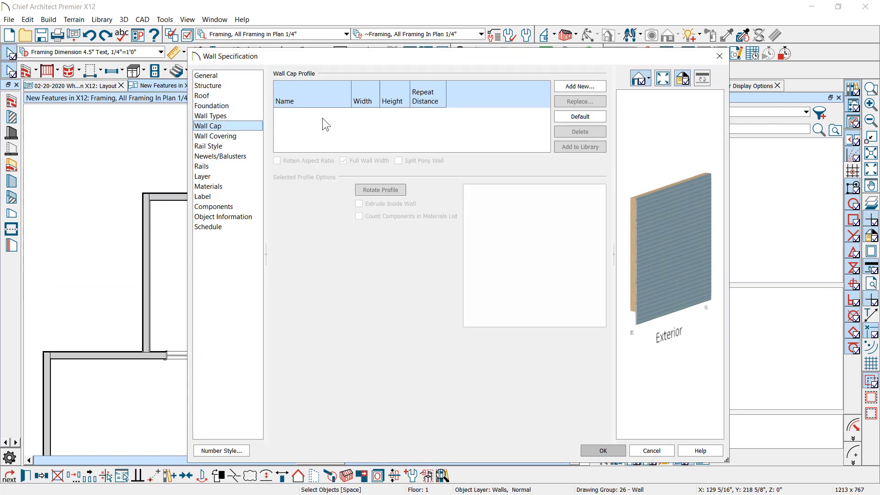
pyautogui.moveTo(646, 193); pyautogui.dragTo(670, 199)
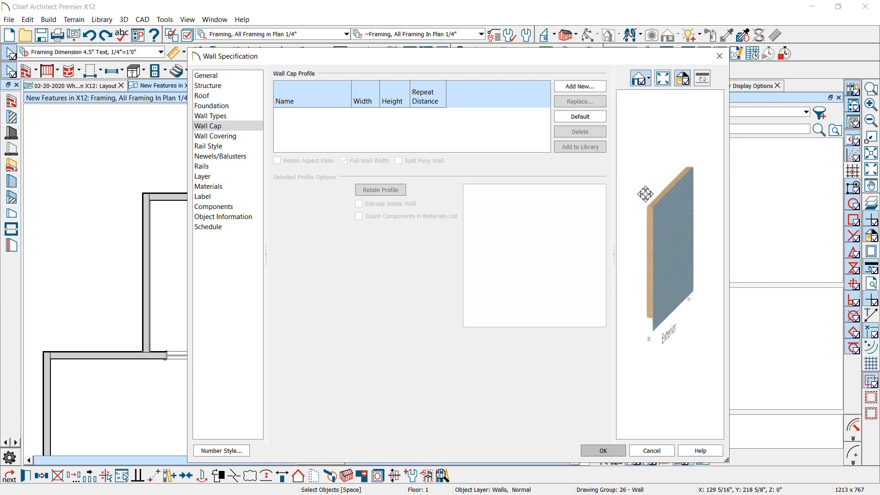
# - Add the CA-001 base molding from the Chief Architect Core Catalogs as the wall's cap profile
pyautogui.click(571, 88)
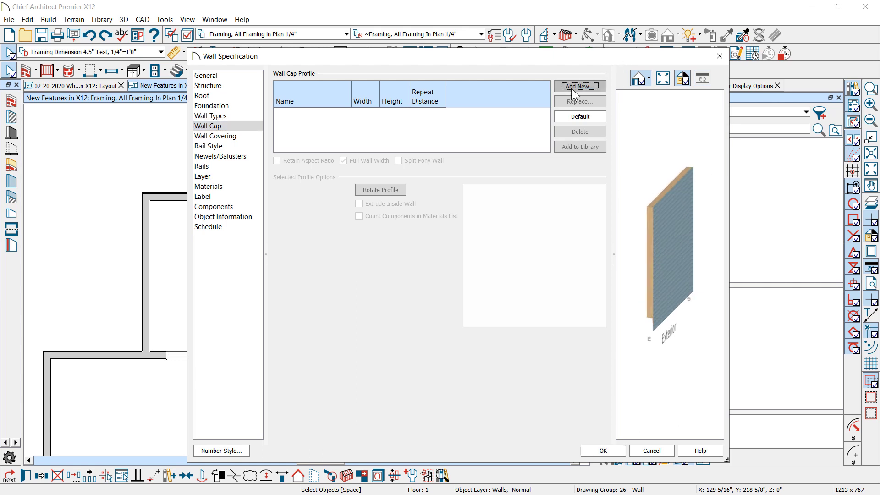
pyautogui.click(348, 138)
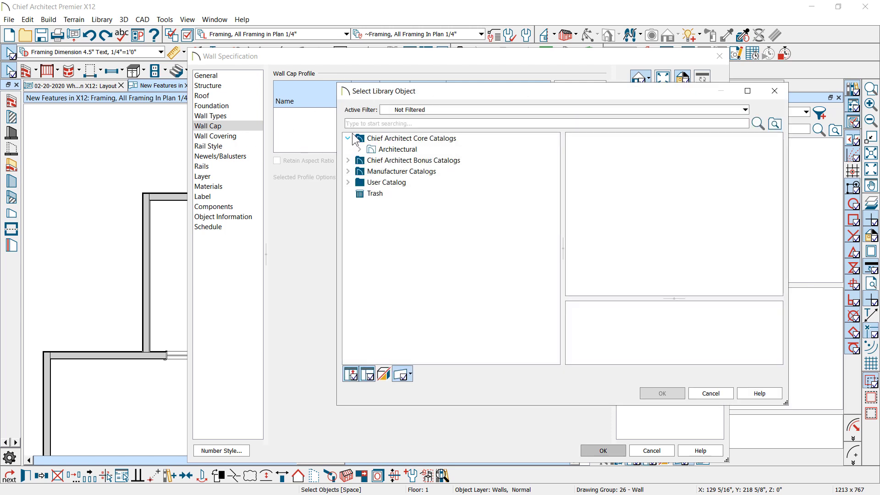
pyautogui.moveTo(443, 89); pyautogui.dragTo(305, 84)
pyautogui.click(244, 145)
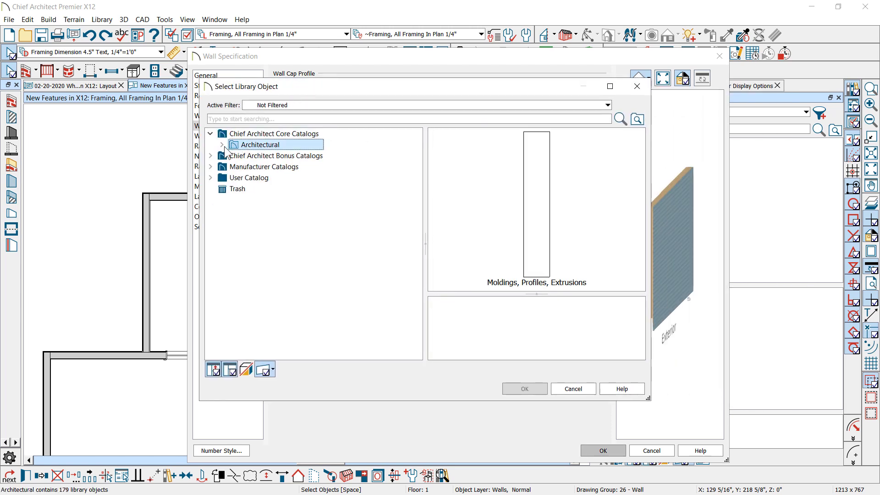
pyautogui.doubleClick(528, 221)
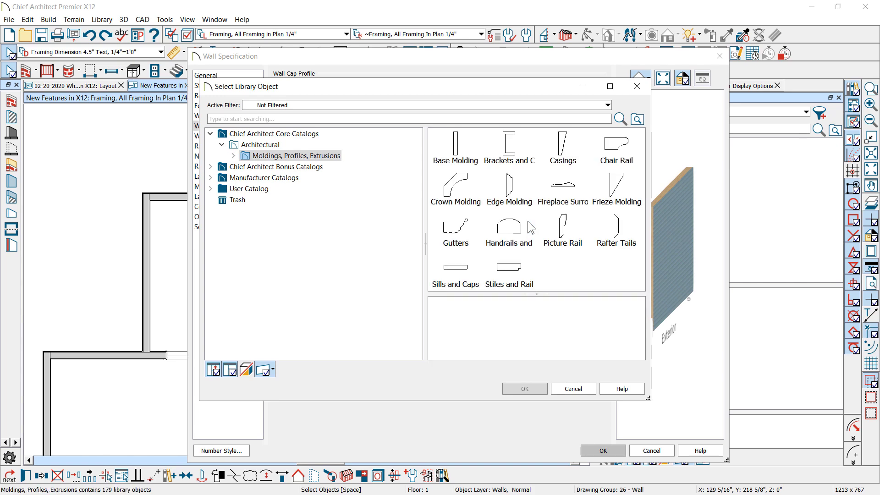
pyautogui.doubleClick(450, 156)
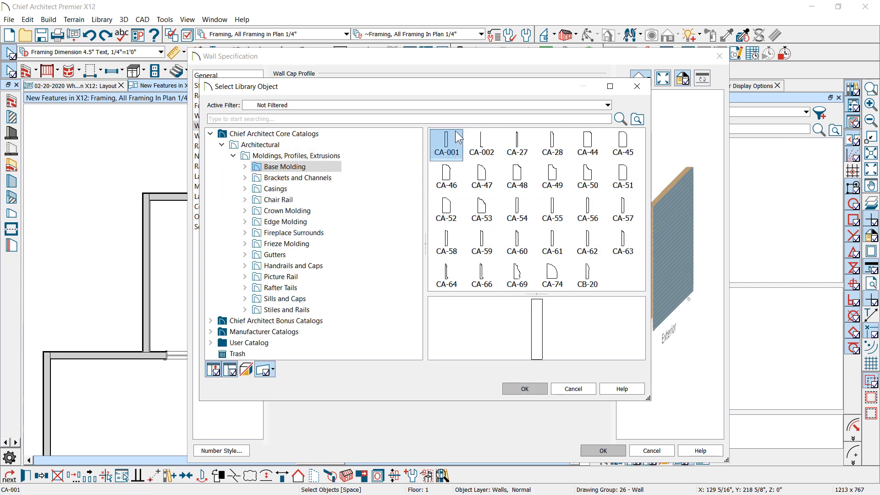
pyautogui.doubleClick(456, 140)
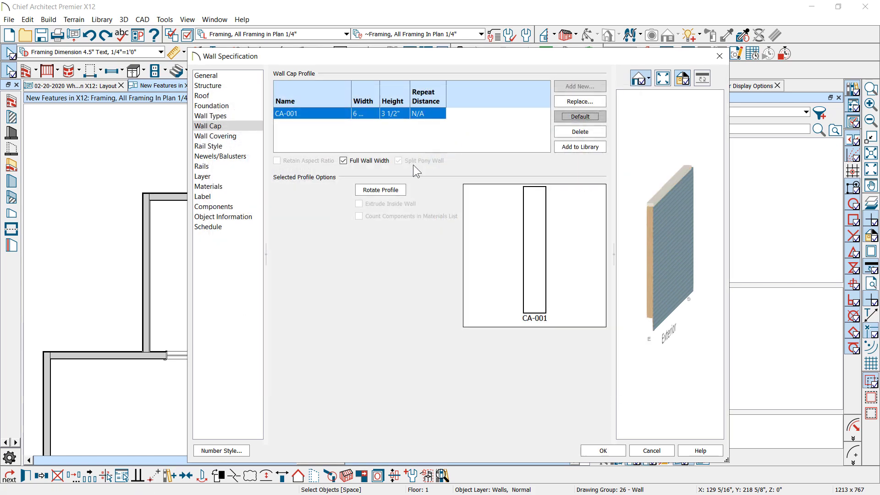
# - Set the CA-001 wall cap's height to .75, and cancel the wall specification after inspecting the cap in the preview
pyautogui.click(353, 113)
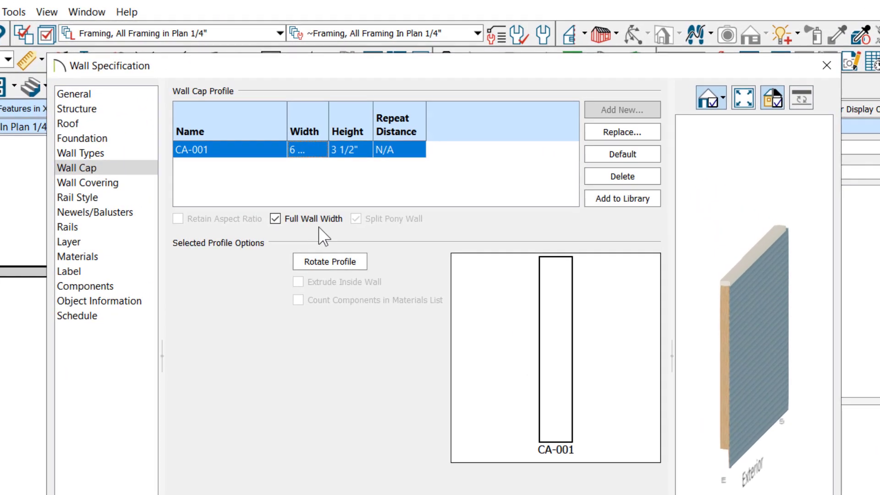
pyautogui.click(351, 151)
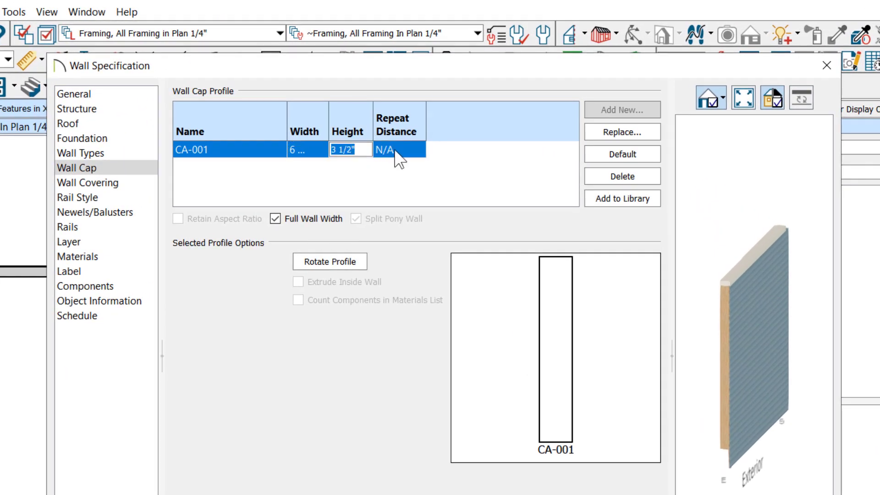
pyautogui.write('.75')
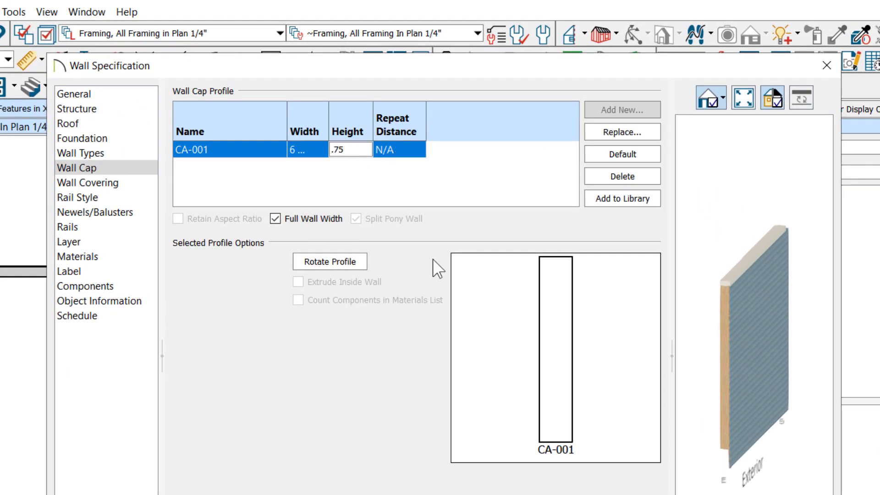
pyautogui.click(716, 264)
pyautogui.scroll(5, 717, 263)
pyautogui.moveTo(721, 318); pyautogui.dragTo(701, 312)
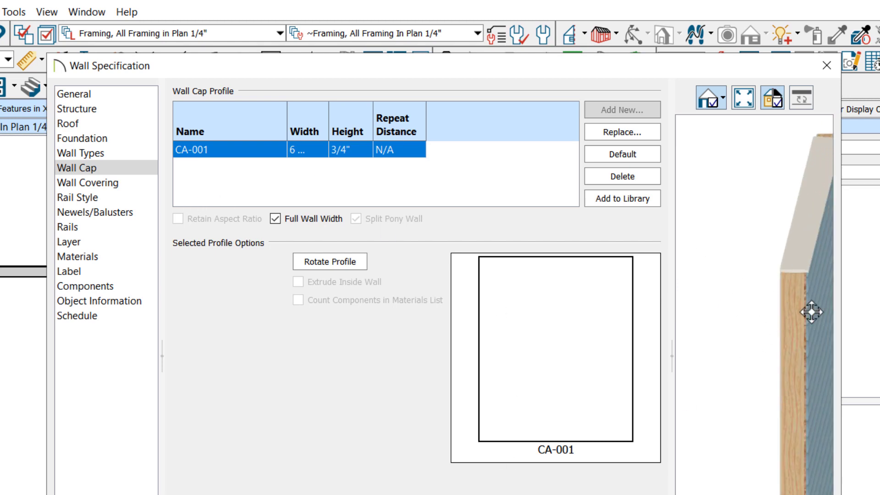
pyautogui.moveTo(810, 310); pyautogui.dragTo(810, 262)
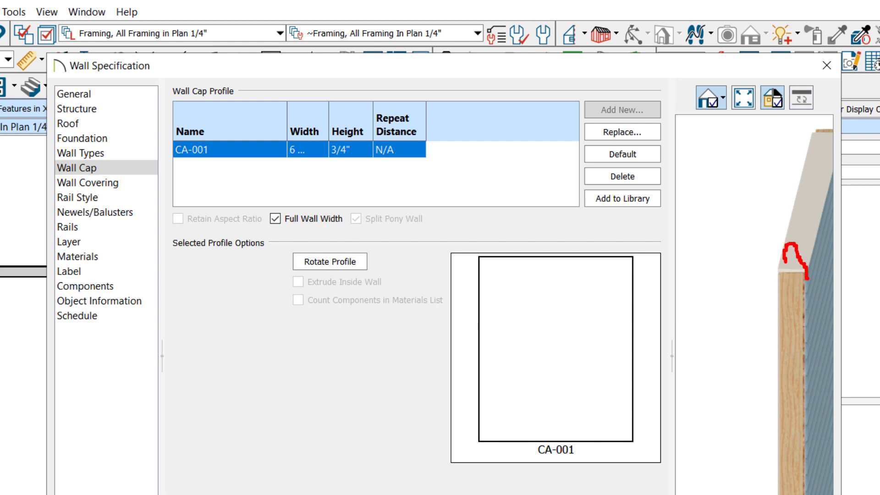
pyautogui.moveTo(784, 261); pyautogui.dragTo(780, 281)
pyautogui.press('Escape')
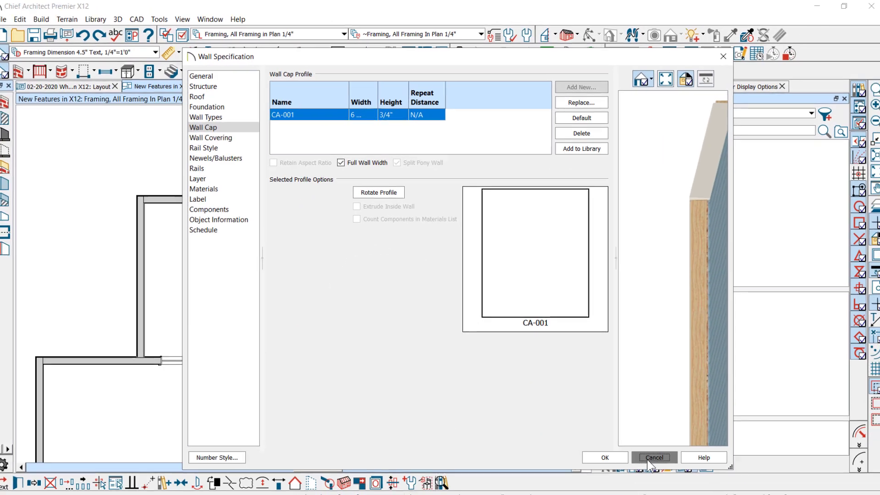
pyautogui.click(654, 459)
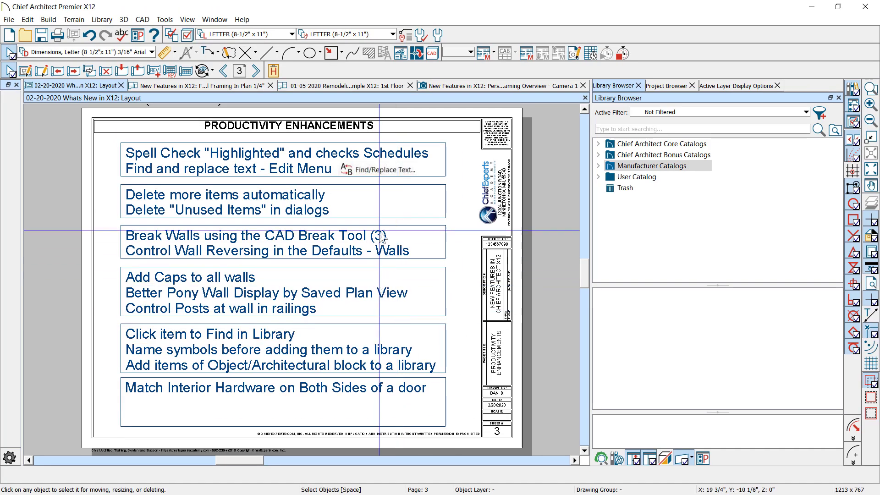
# - Examine the list of saved plan views for the framing plan without switching views
pyautogui.click(218, 89)
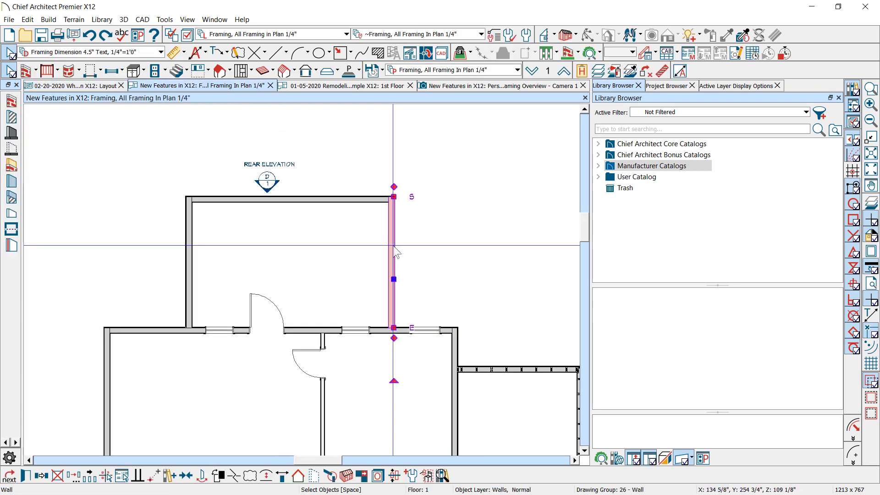
pyautogui.scroll(-1, 382, 129)
pyautogui.scroll(1, 356, 252)
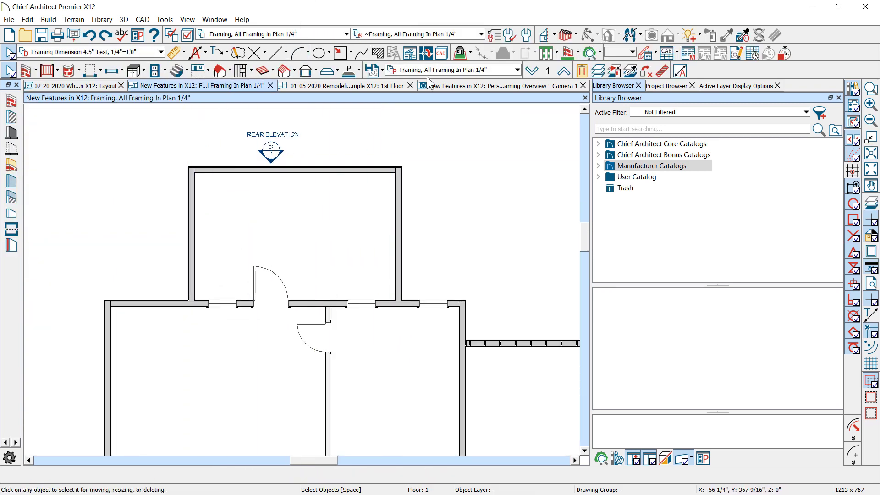
pyautogui.click(518, 70)
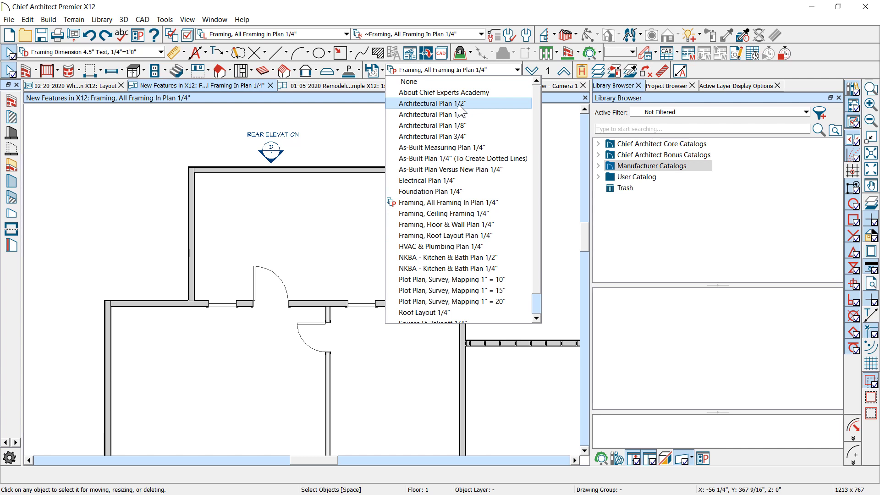
pyautogui.press('Escape')
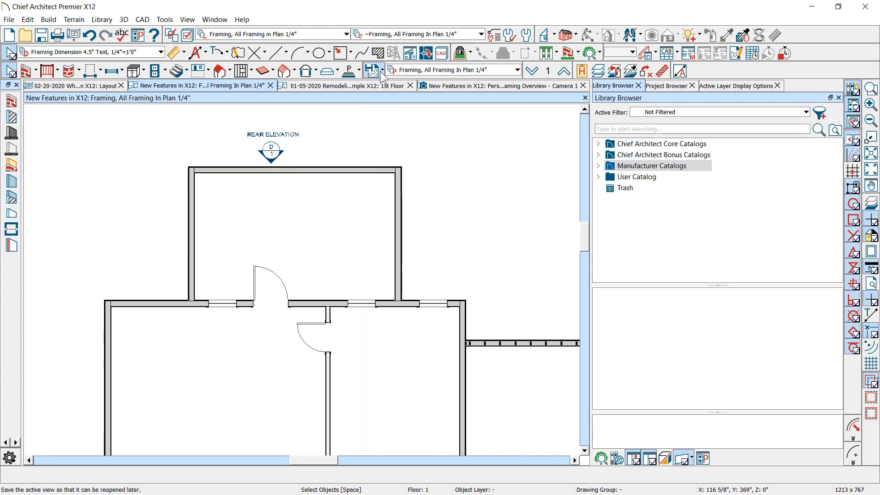
# - Examine the Pony Wall Display options in the active plan view's specification, and close it without changes
pyautogui.click(383, 73)
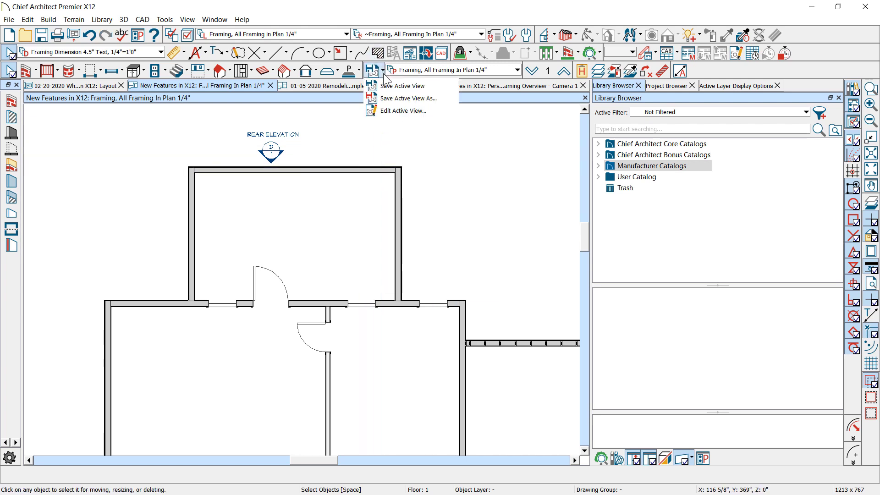
pyautogui.click(383, 100)
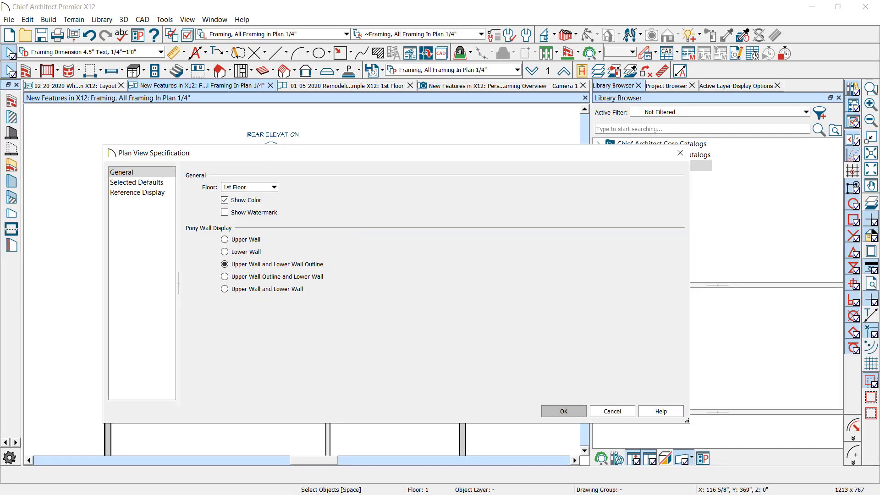
pyautogui.moveTo(372, 150); pyautogui.dragTo(372, 65)
pyautogui.click(608, 326)
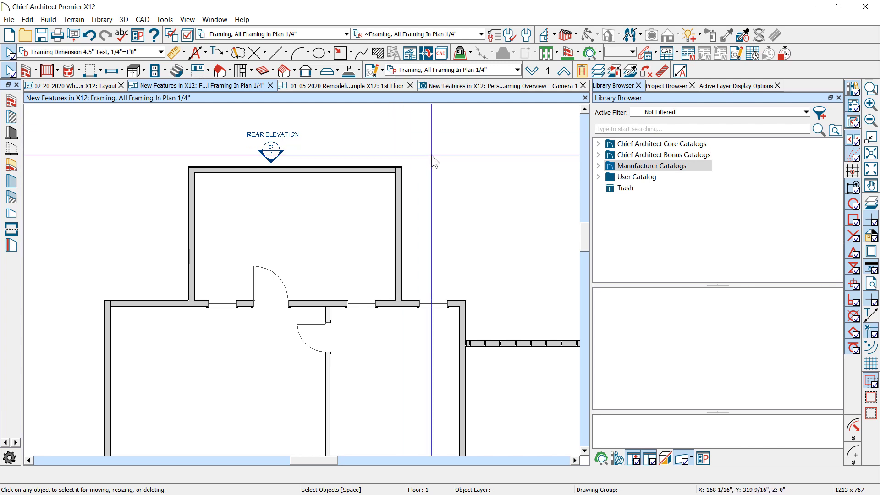
pyautogui.scroll(-1, 430, 160)
pyautogui.scroll(1, 344, 197)
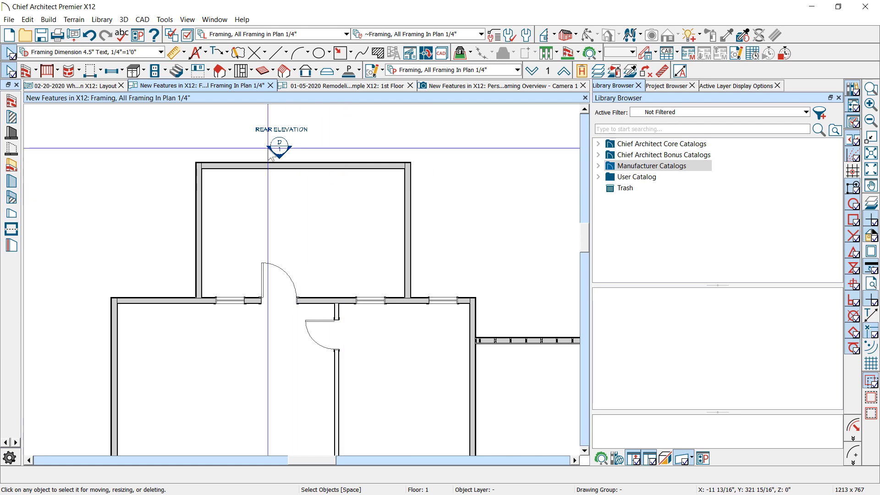
# - Draw a straight deck railing extending outward from the house's front wall in the framing plan
pyautogui.click(52, 86)
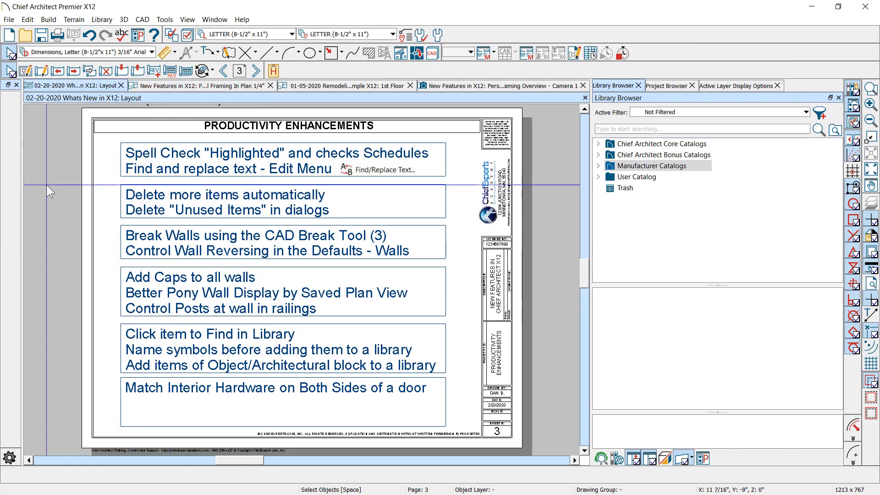
pyautogui.scroll(-1, 92, 198)
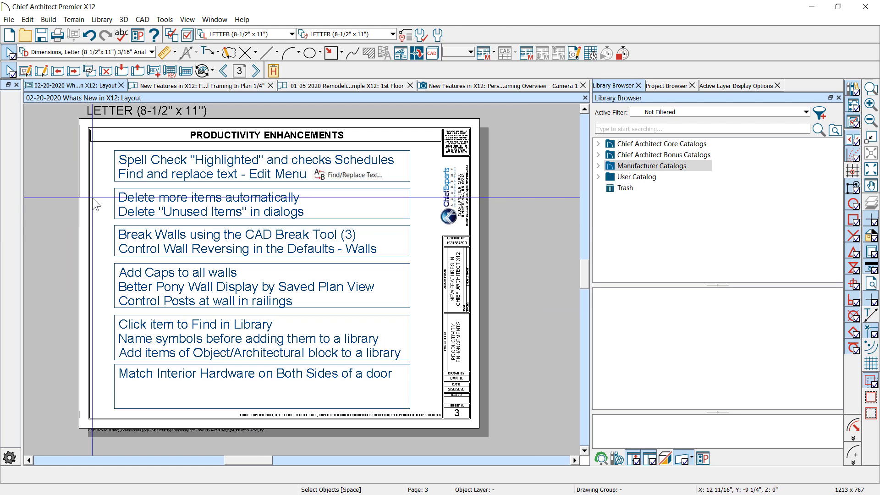
pyautogui.click(190, 85)
pyautogui.scroll(1, 330, 205)
pyautogui.moveTo(321, 298); pyautogui.dragTo(393, 155, button='middle')
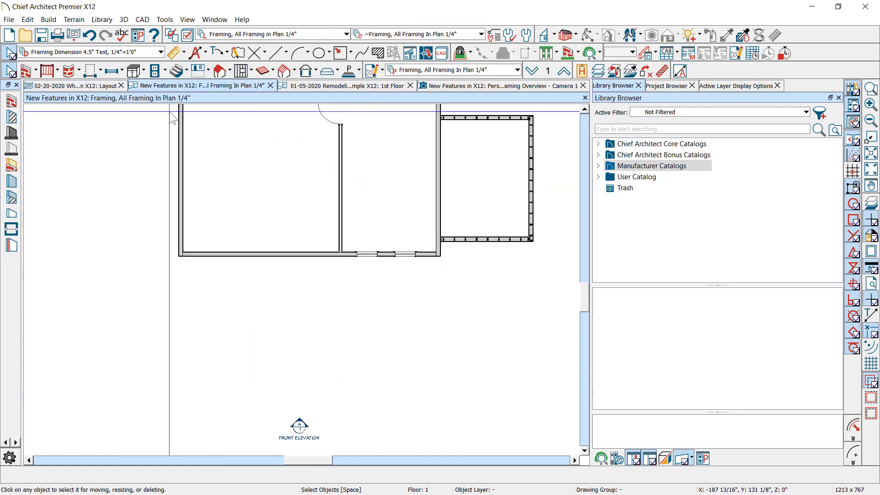
pyautogui.click(57, 71)
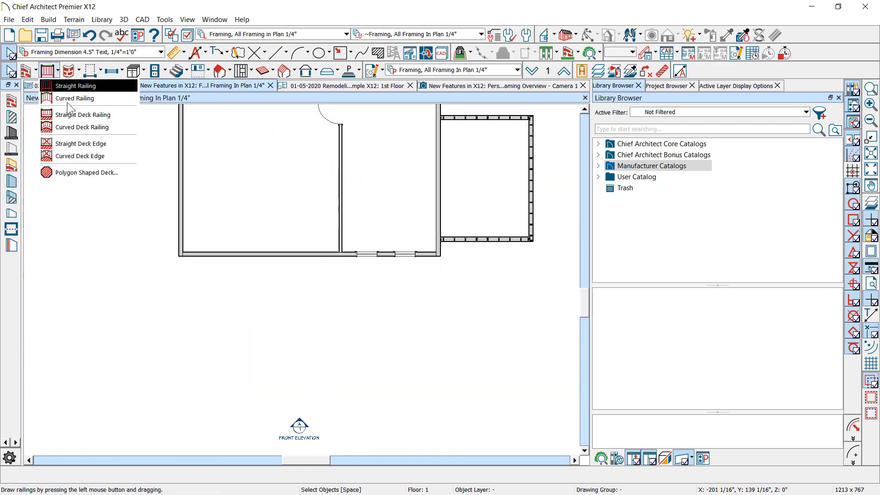
pyautogui.click(78, 113)
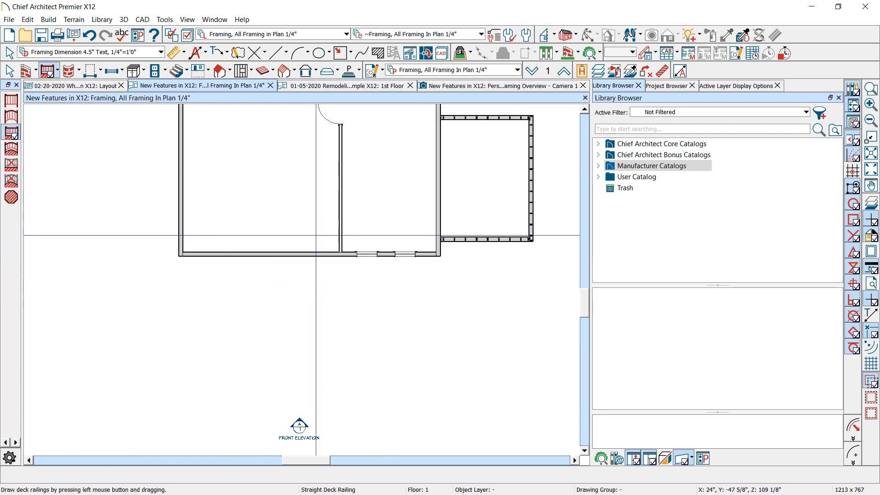
pyautogui.moveTo(325, 255); pyautogui.dragTo(325, 343)
pyautogui.press('space')
# - Open the deck railing's specification and set its newels/posts to Post to Beam in the rail style
pyautogui.click(325, 306)
pyautogui.doubleClick(321, 306)
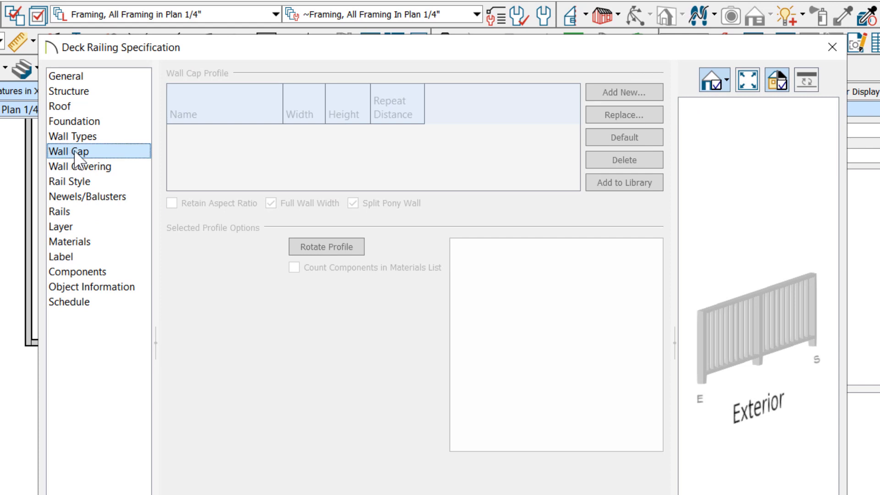
pyautogui.click(80, 167)
pyautogui.click(69, 182)
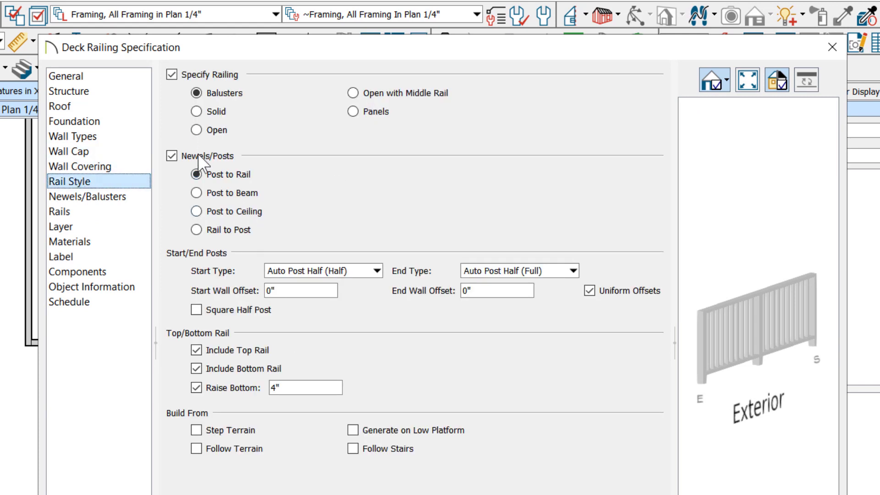
pyautogui.click(225, 193)
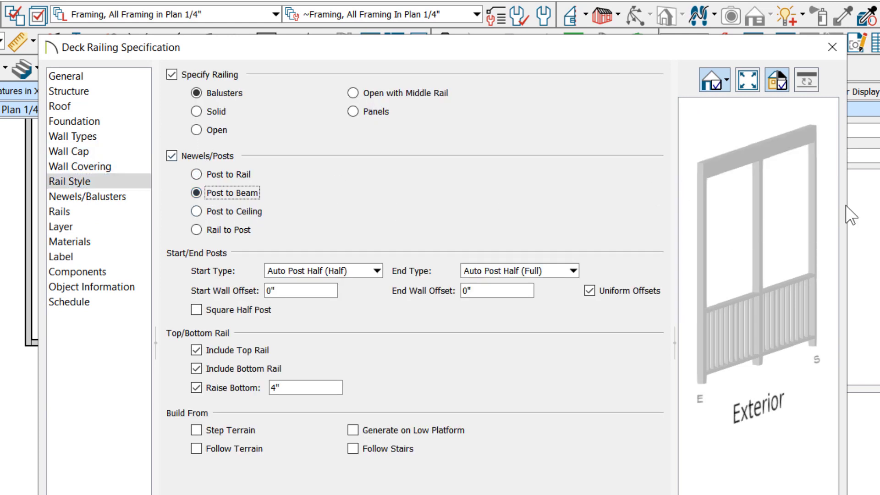
pyautogui.scroll(2, 812, 149)
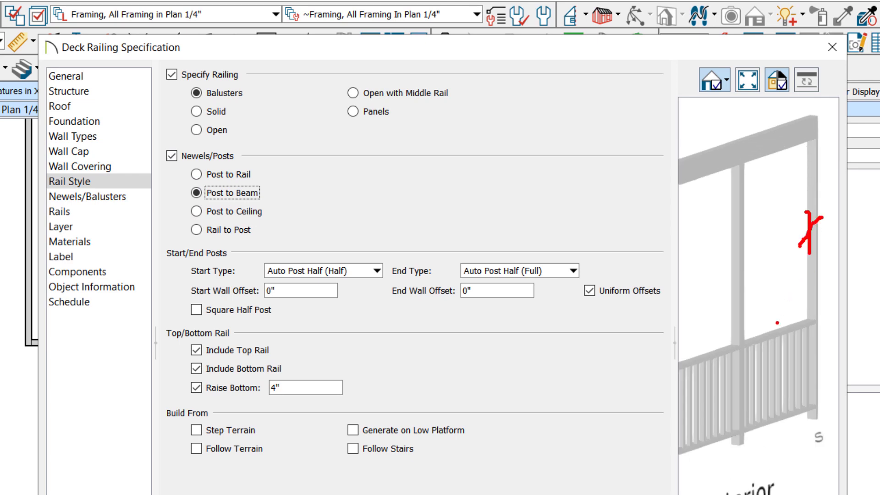
pyautogui.press('Escape')
# - Try None and Half Post as the railing's start type, comparing each in the preview
pyautogui.click(372, 271)
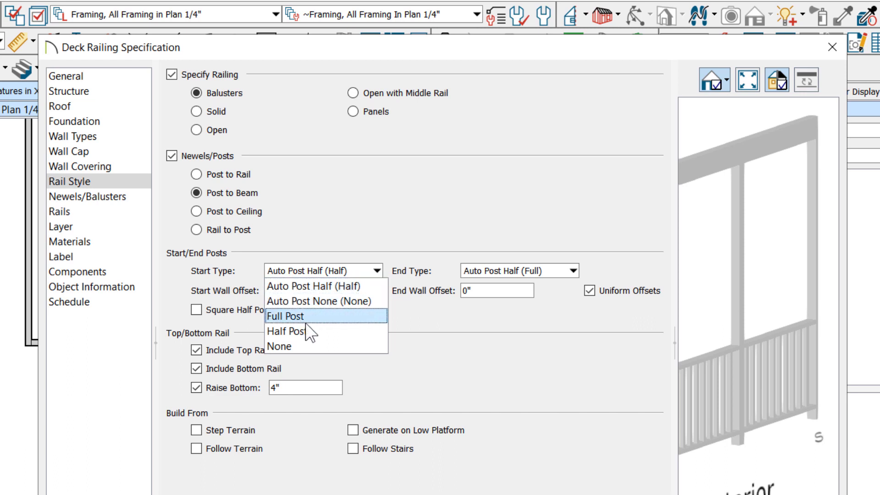
pyautogui.click(284, 345)
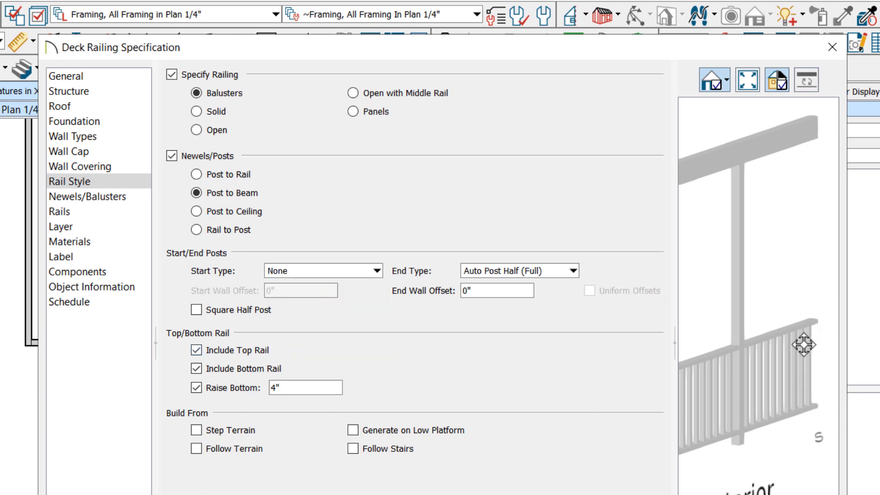
pyautogui.click(359, 270)
pyautogui.click(300, 331)
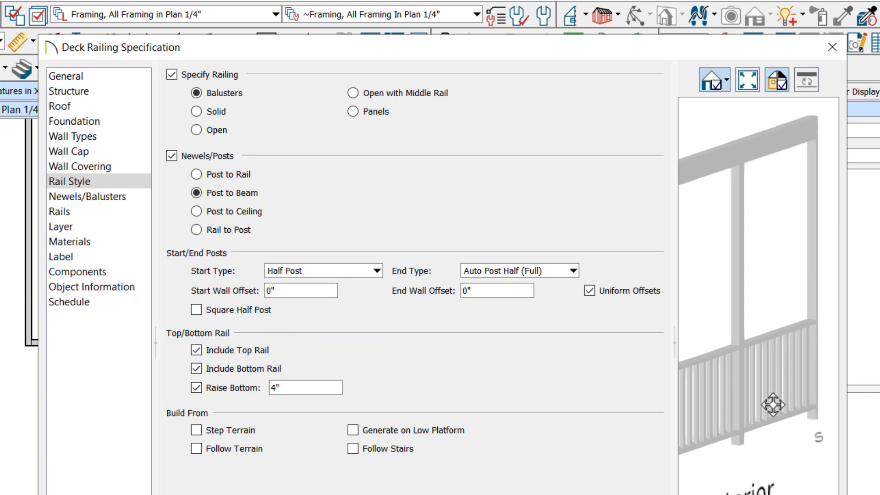
# - Set the deck railing's start wall offset to 4" with uniform offsets, and accept the specification
pyautogui.moveTo(799, 303); pyautogui.dragTo(747, 305)
pyautogui.scroll(-3, 745, 306)
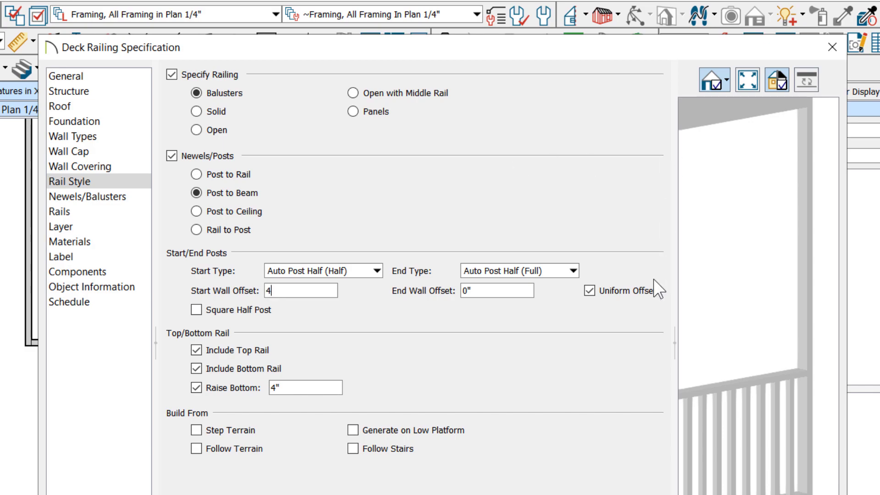
pyautogui.press('Tab')
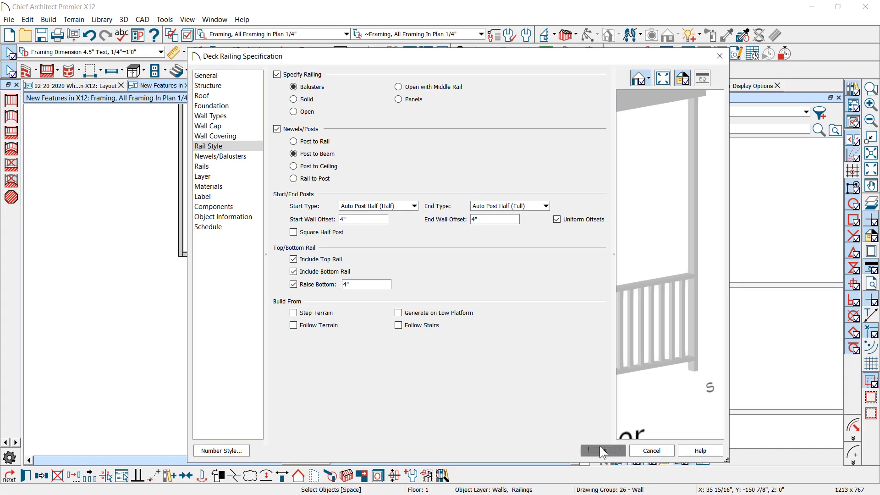
pyautogui.click(600, 447)
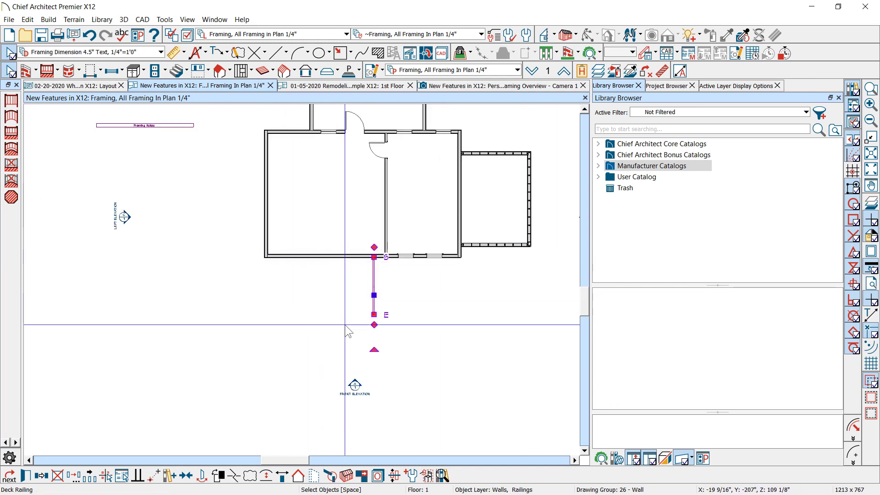
# - Extend the railing to enclose a rectangular deck about 11' deep against the front wall, and create a full camera view of it
pyautogui.moveTo(374, 325)
pyautogui.mouseDown()
pyautogui.moveTo(304, 333)
pyautogui.moveTo(273, 313)
pyautogui.moveTo(273, 250)
pyautogui.moveTo(272, 257)
pyautogui.mouseUp()
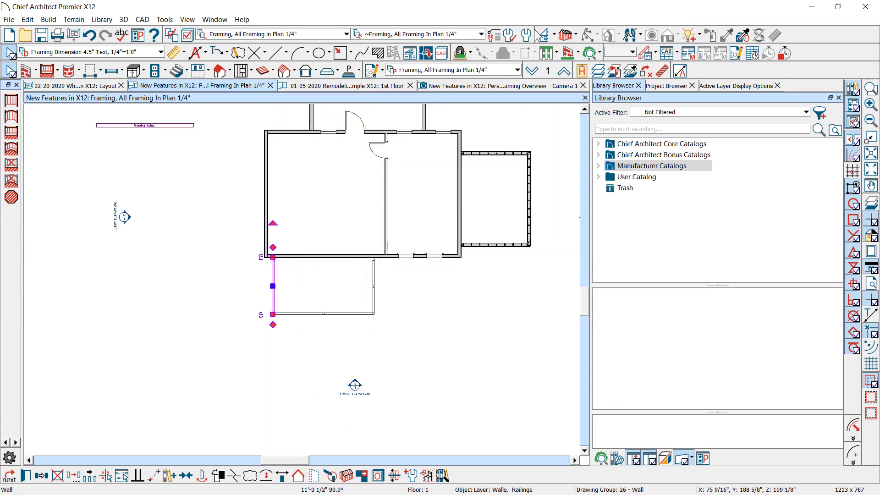
pyautogui.click(576, 35)
pyautogui.click(591, 49)
pyautogui.moveTo(271, 307); pyautogui.dragTo(122, 215)
# - Examine the railing posts beside the house wall from several camera angles, and close the full camera view
pyautogui.moveTo(199, 267); pyautogui.dragTo(290, 245)
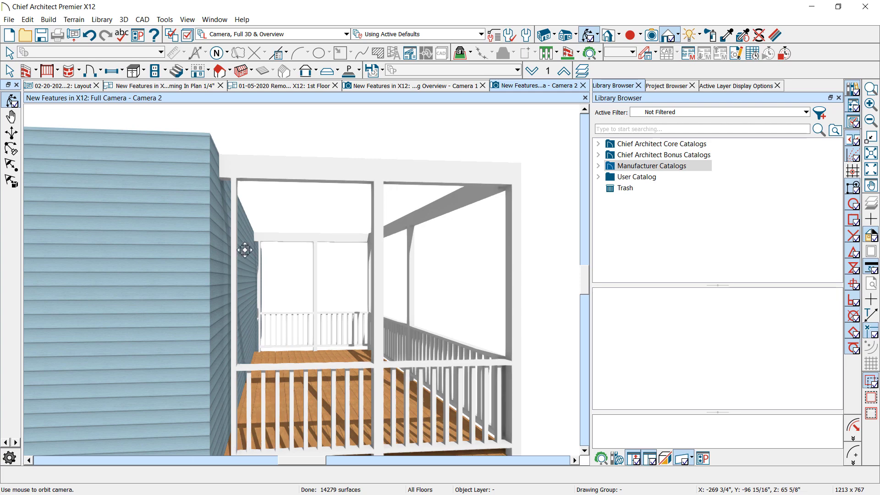
pyautogui.moveTo(279, 167); pyautogui.dragTo(253, 275)
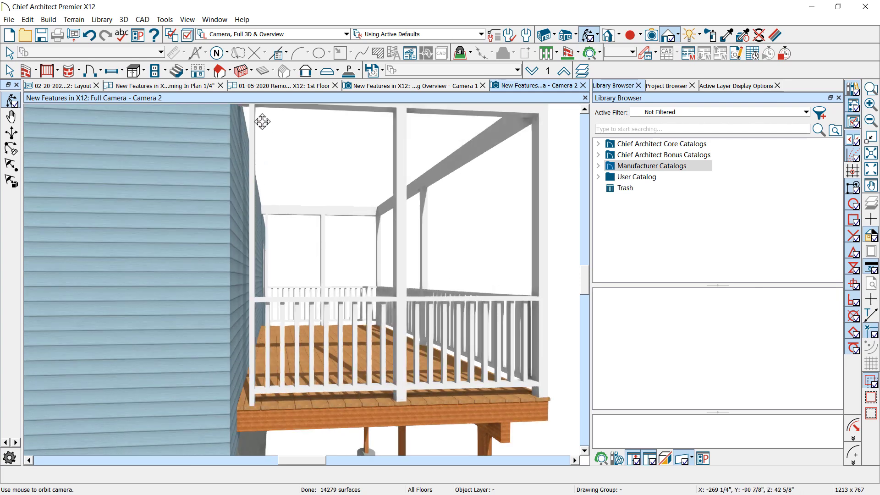
pyautogui.moveTo(217, 220); pyautogui.dragTo(169, 153)
pyautogui.moveTo(245, 171); pyautogui.dragTo(231, 351)
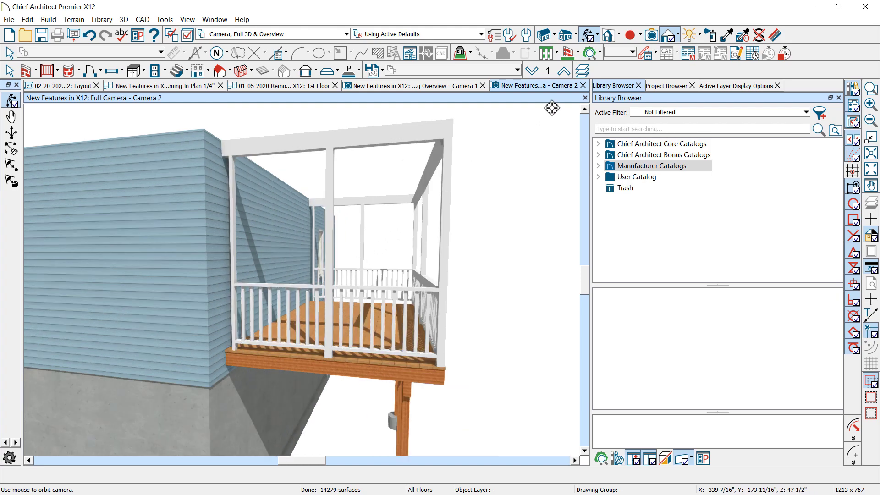
pyautogui.click(583, 86)
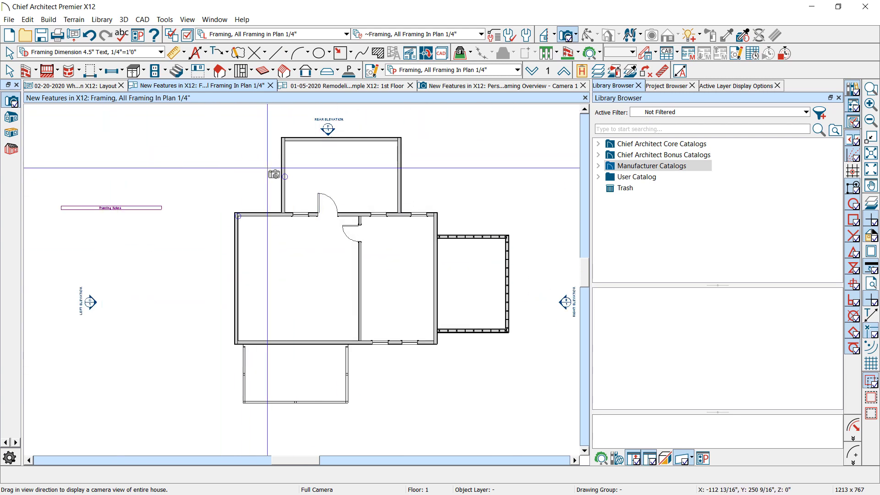
# - Inspect the new deck in the perspective framing overview, and return to the productivity enhancements list on the layout
pyautogui.scroll(1, 250, 198)
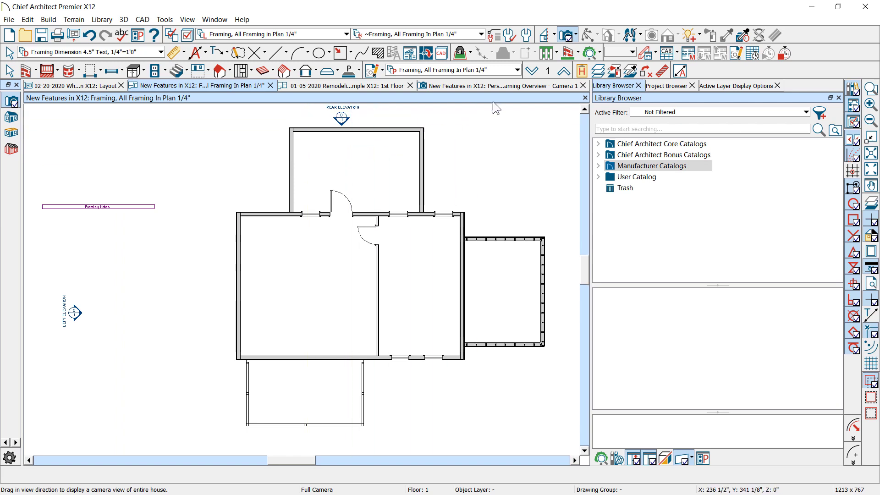
pyautogui.click(513, 85)
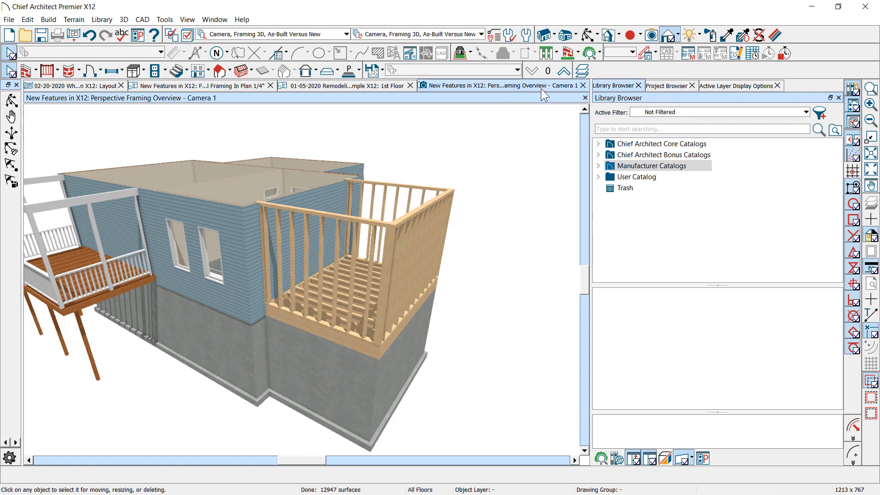
pyautogui.scroll(2, 216, 195)
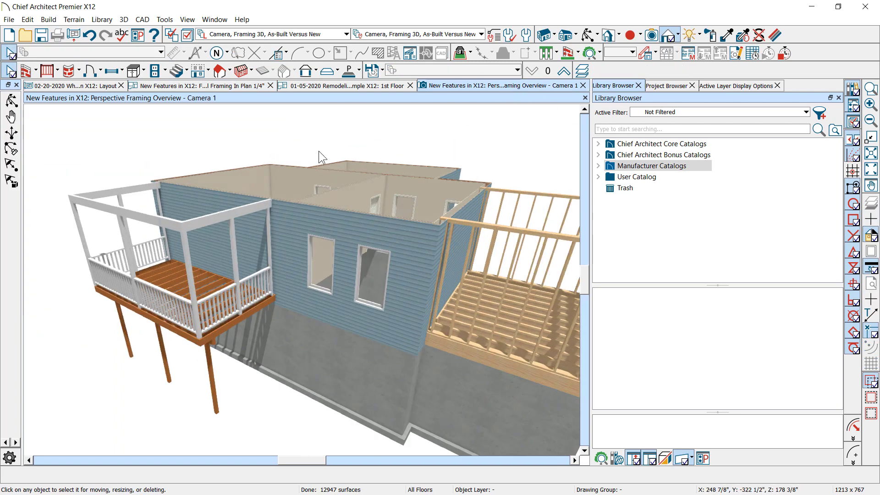
pyautogui.click(84, 87)
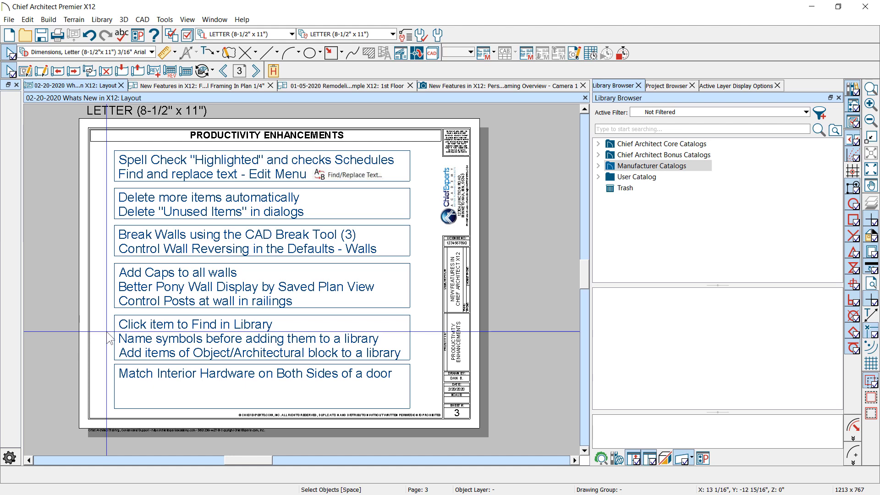
# - In the framing plan, pick the first tub-shower from the Core Catalogs' Architectural Fixtures, under Bathtub/Shower Combos, Without Fixtures
pyautogui.click(205, 85)
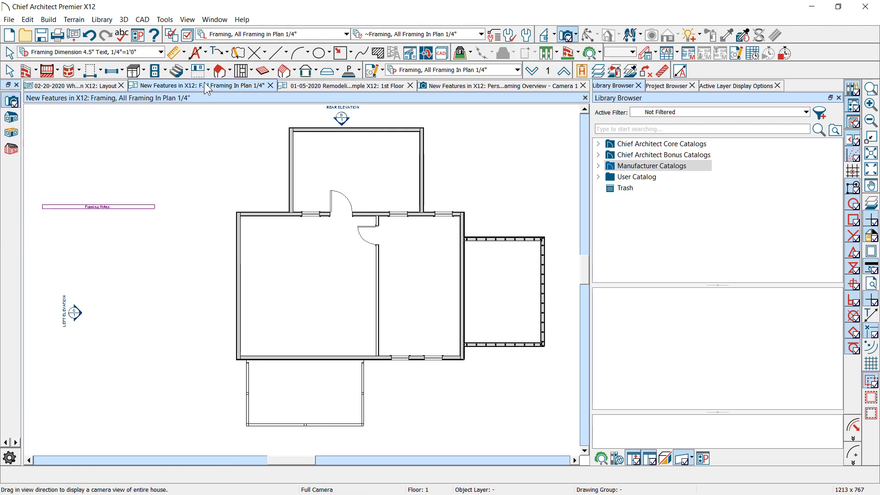
pyautogui.scroll(3, 397, 262)
pyautogui.scroll(-4, 397, 262)
pyautogui.scroll(4, 363, 195)
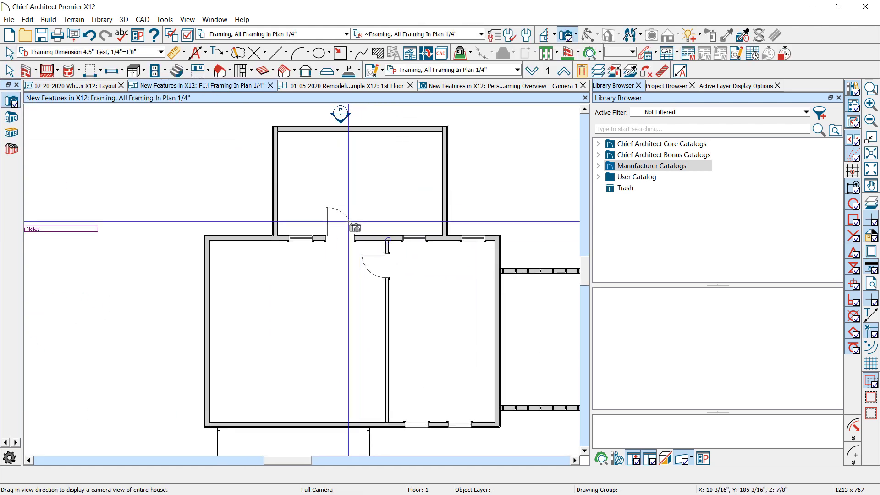
pyautogui.press('space')
pyautogui.scroll(2, 326, 247)
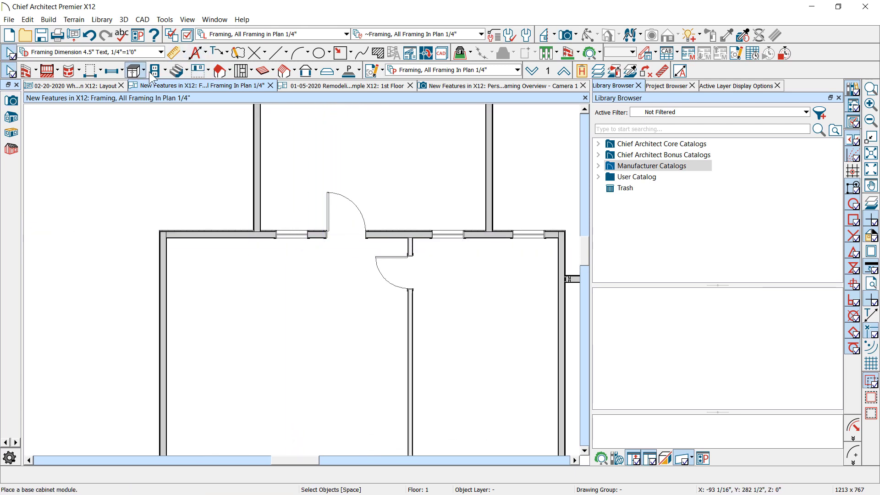
pyautogui.click(655, 145)
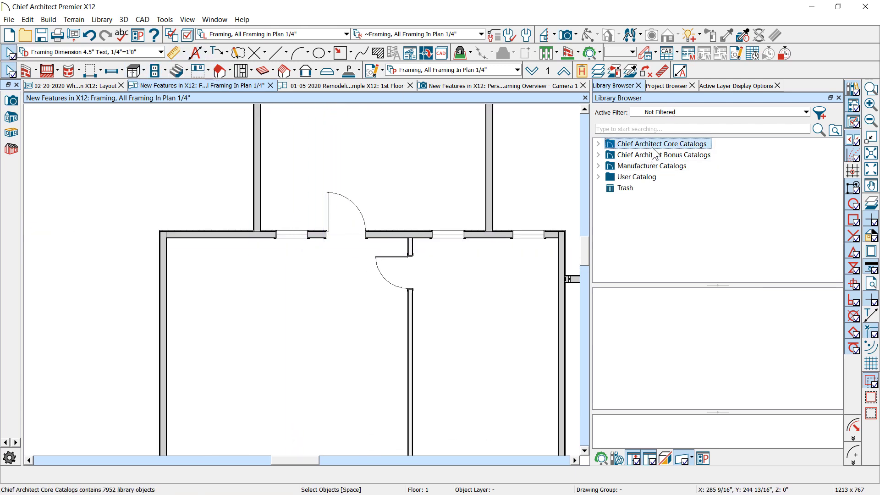
pyautogui.click(598, 144)
pyautogui.click(610, 155)
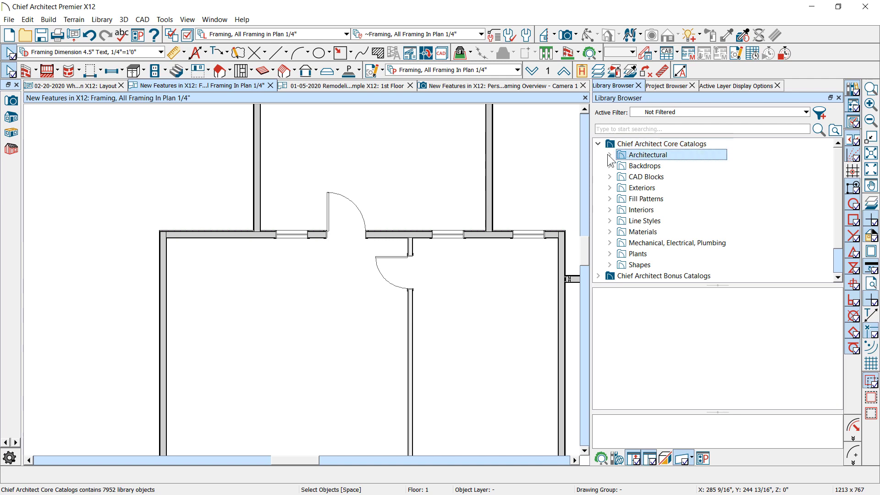
pyautogui.click(609, 155)
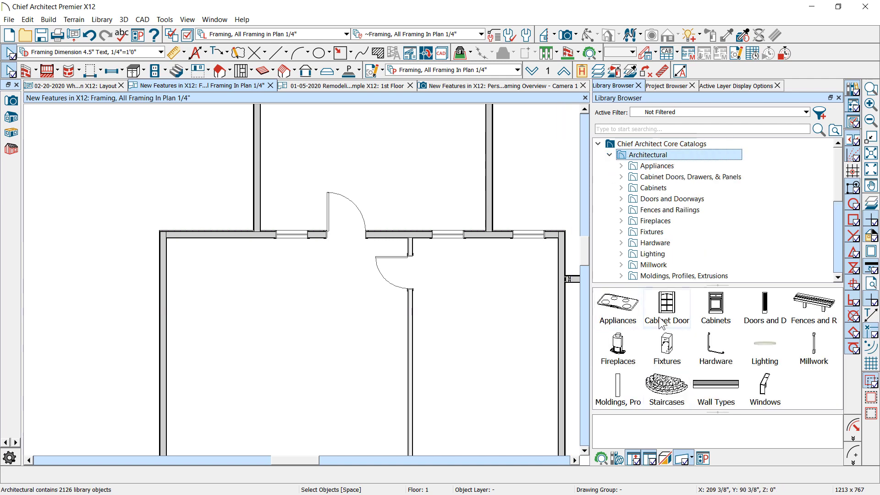
pyautogui.doubleClick(667, 353)
pyautogui.doubleClick(671, 337)
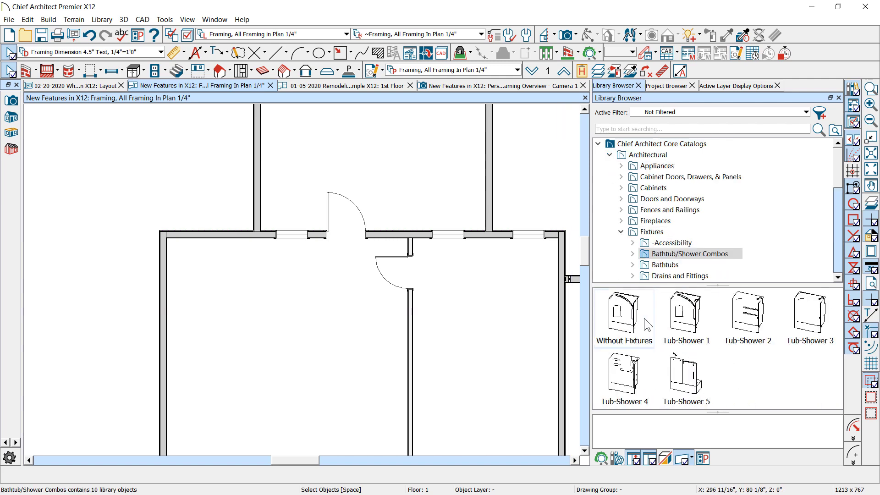
pyautogui.doubleClick(614, 324)
pyautogui.click(613, 323)
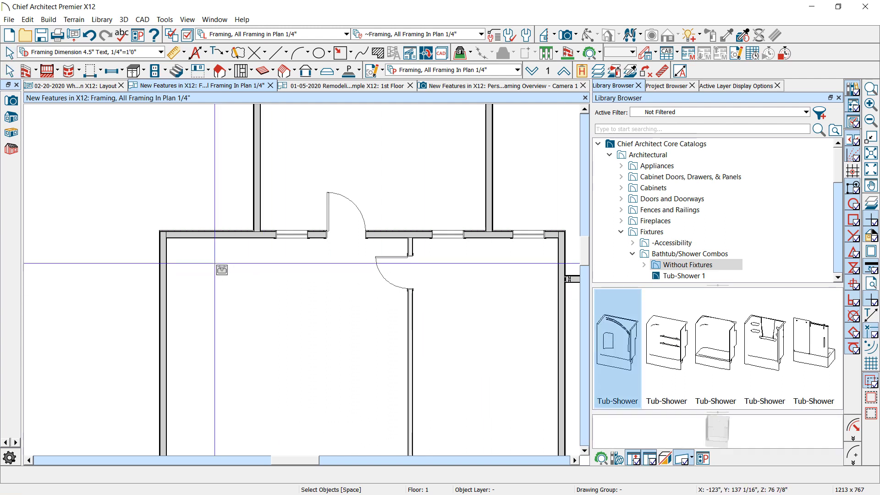
# - Place the tub-shower in the house's largest room and move it against the rear exterior wall
pyautogui.click(218, 297)
pyautogui.click(420, 270)
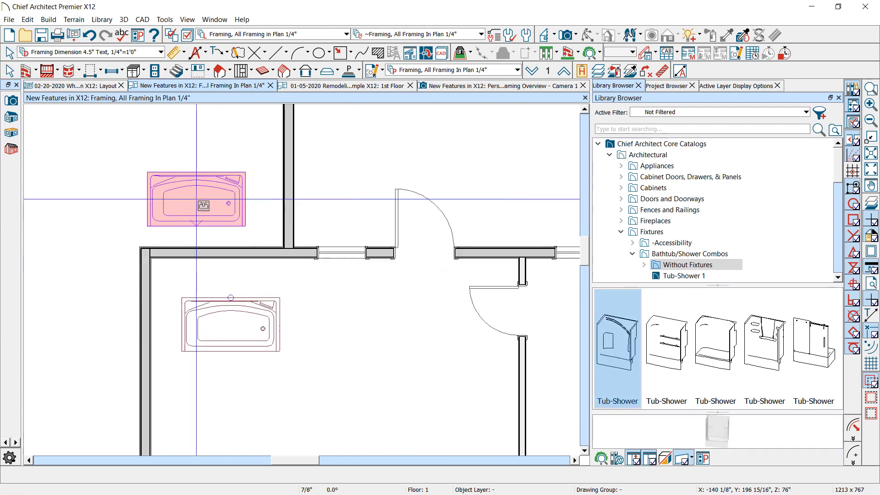
pyautogui.scroll(5, 220, 266)
pyautogui.click(220, 353)
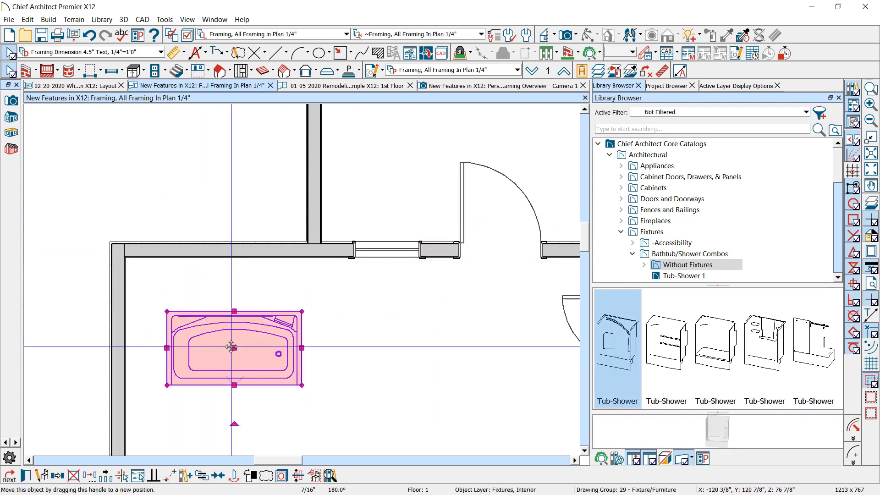
pyautogui.moveTo(235, 348); pyautogui.dragTo(256, 171)
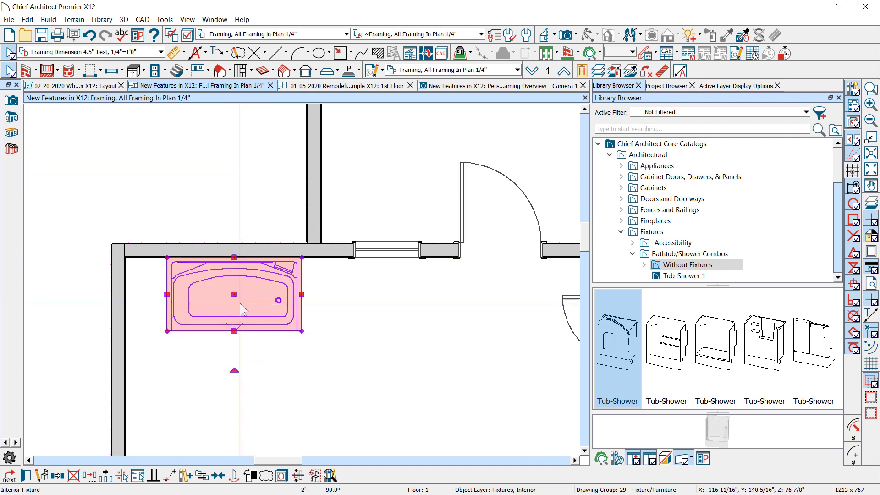
# - Move the tub-shower along the rear exterior wall into the room's corner, against the side exterior wall
pyautogui.moveTo(167, 274); pyautogui.dragTo(126, 274)
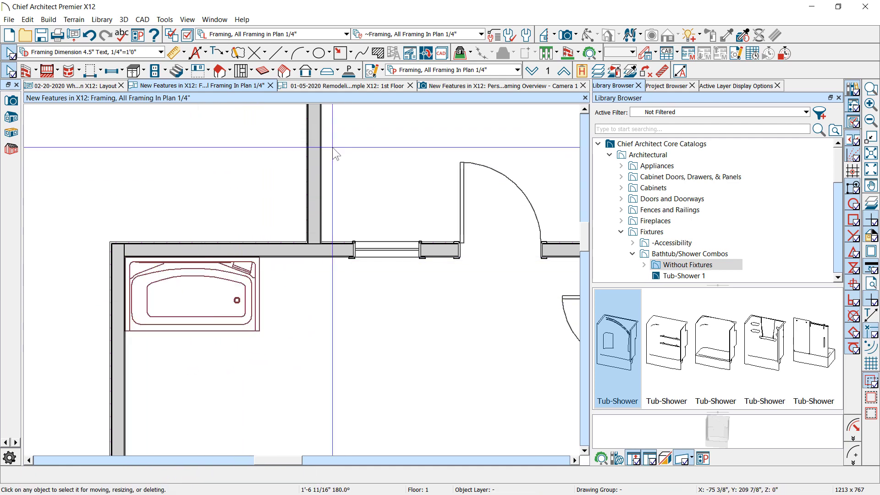
pyautogui.scroll(-2, 249, 191)
pyautogui.click(27, 71)
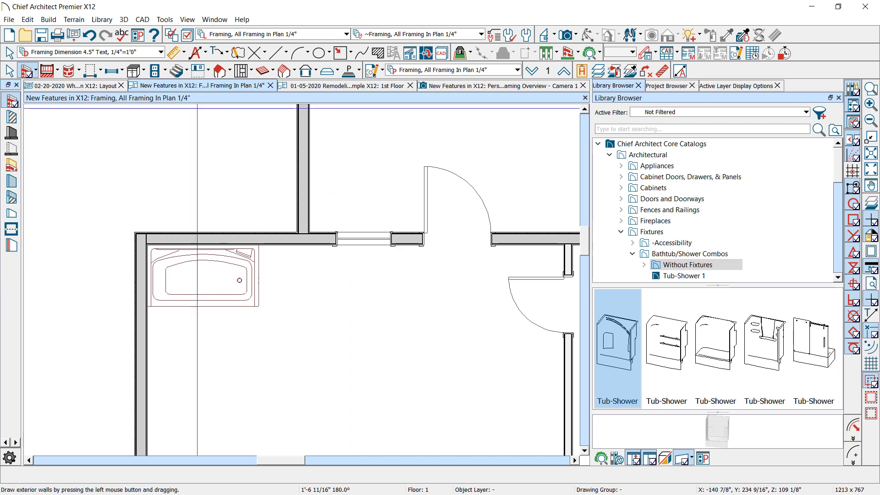
pyautogui.click(235, 242)
pyautogui.scroll(2, 235, 242)
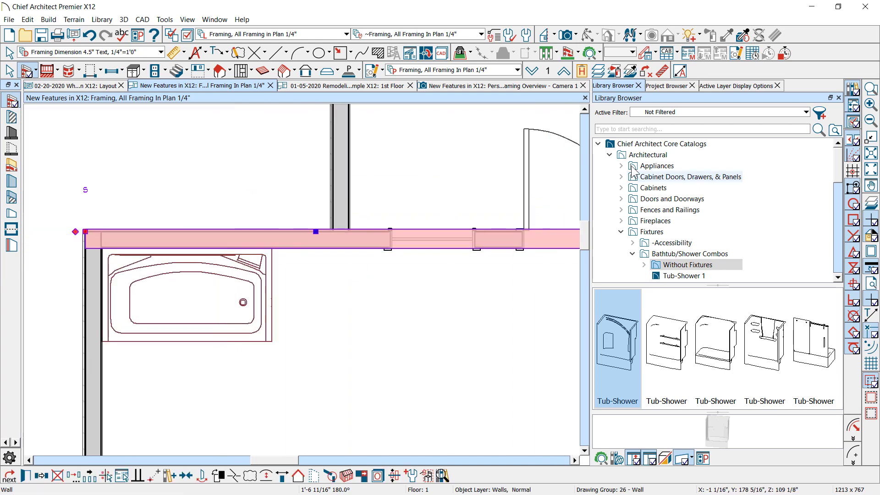
# - Show the Appliances library category, and use Find Original in Library on the placed tub-shower to locate its Tub-Shower 1 fixture
pyautogui.click(657, 166)
pyautogui.click(197, 275)
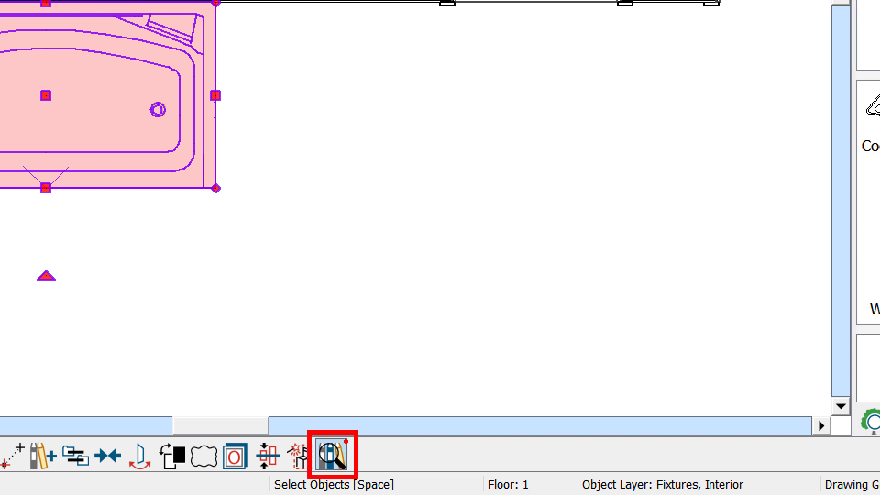
pyautogui.click(331, 456)
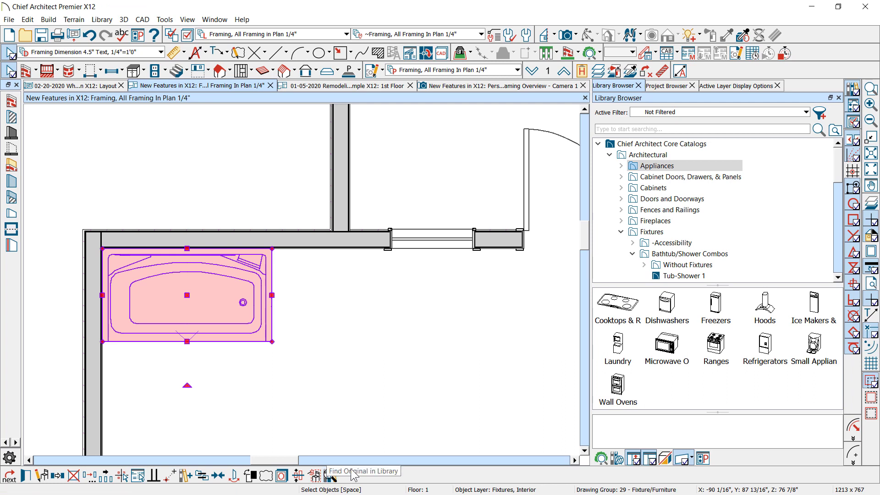
pyautogui.click(330, 476)
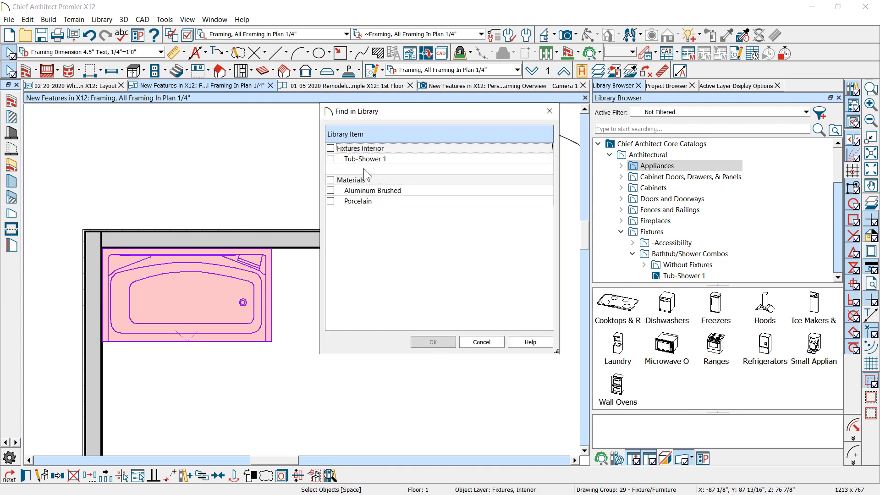
pyautogui.moveTo(353, 121); pyautogui.dragTo(298, 140)
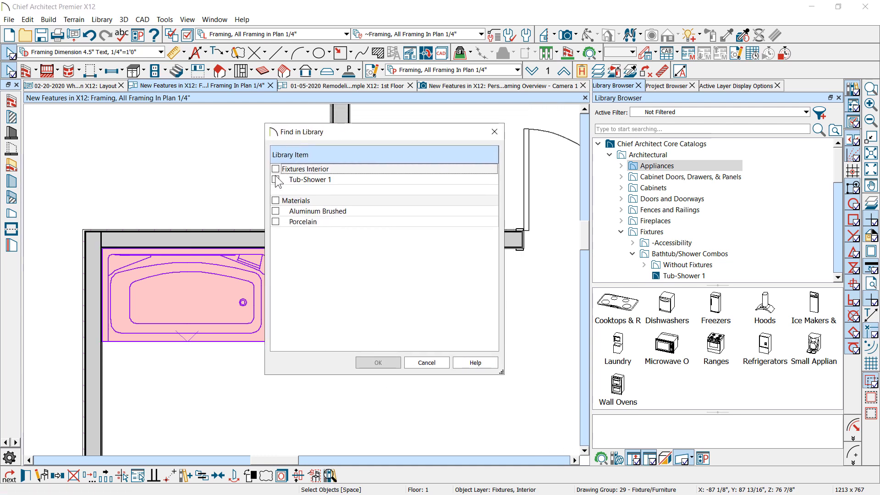
pyautogui.click(309, 180)
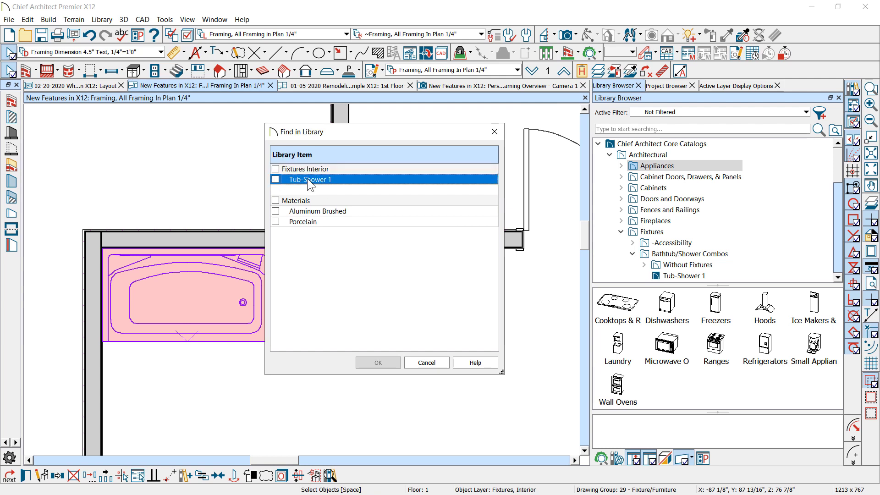
pyautogui.click(276, 179)
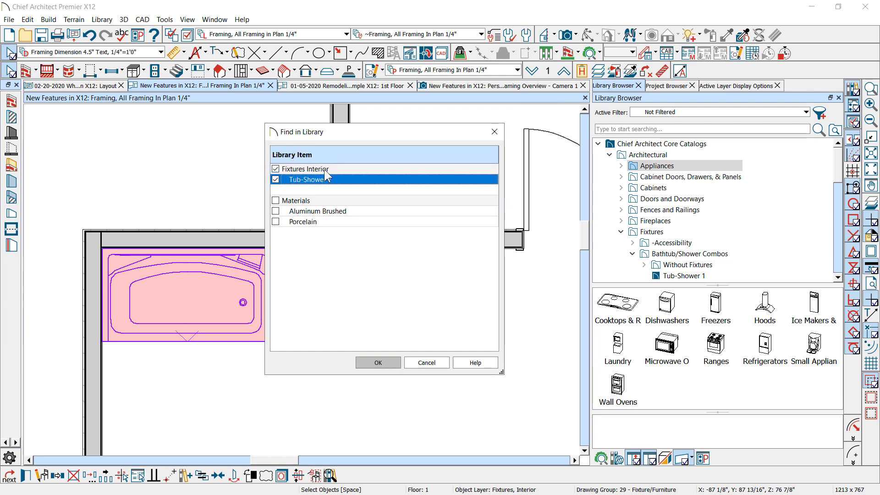
pyautogui.click(276, 178)
pyautogui.click(276, 178)
pyautogui.click(370, 359)
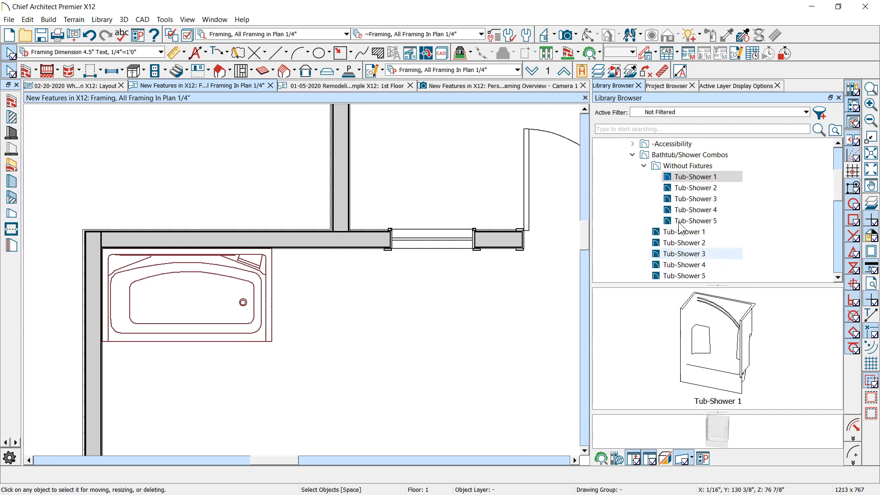
# - Show the contents of the Without Fixtures folder and preview Tub-Shower 2, and return to object selection in the plan
pyautogui.click(687, 166)
pyautogui.click(617, 341)
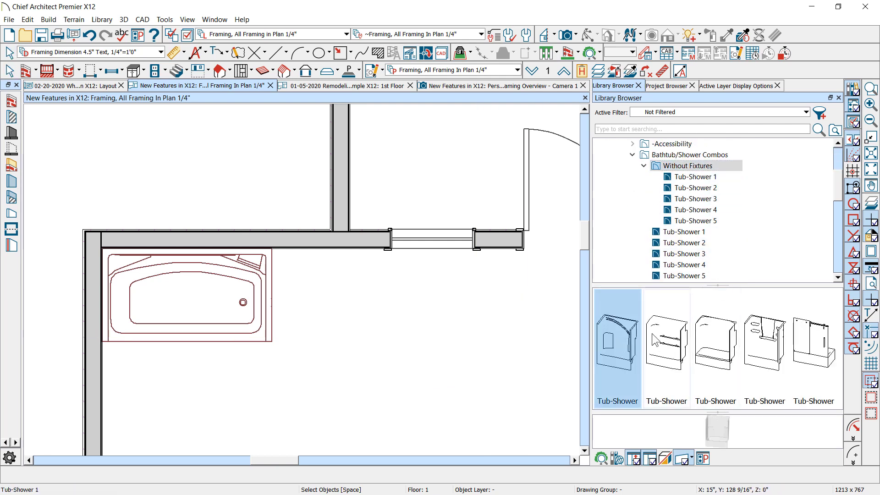
pyautogui.click(658, 338)
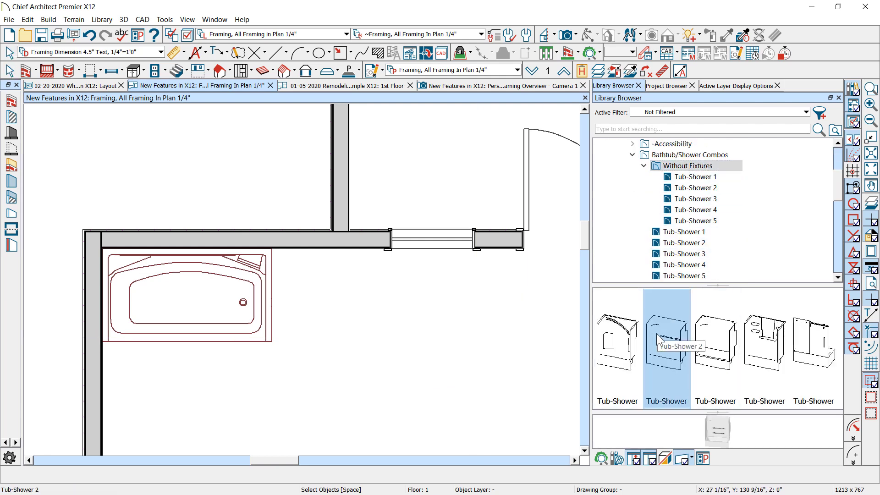
pyautogui.press('space')
pyautogui.scroll(-2, 235, 278)
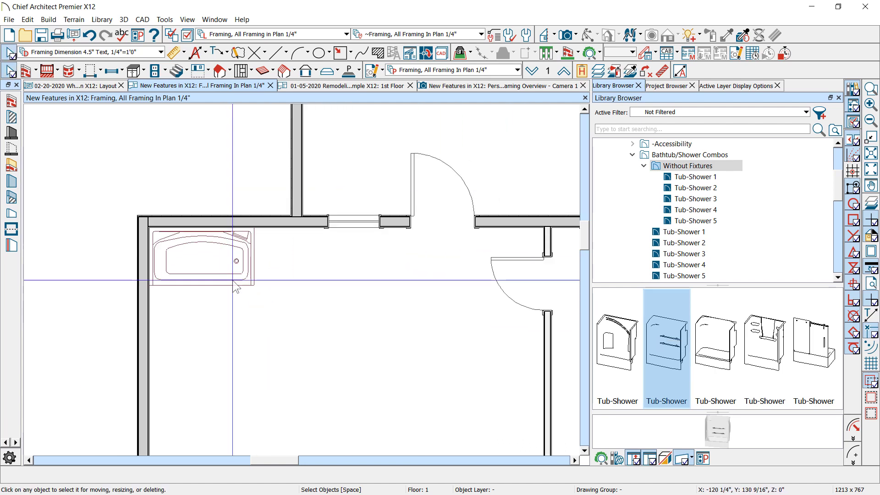
# - Select the tub-shower, check the productivity enhancements list on the layout, and return to the framing plan
pyautogui.click(190, 219)
pyautogui.click(198, 268)
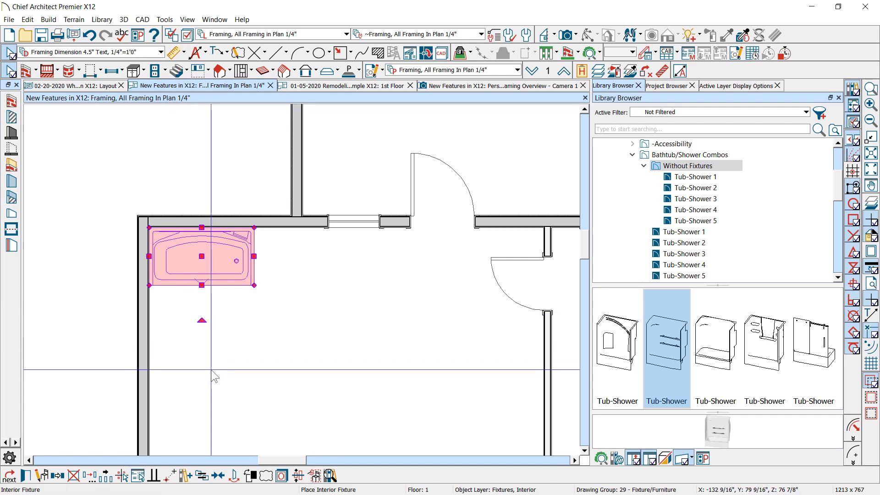
pyautogui.click(75, 86)
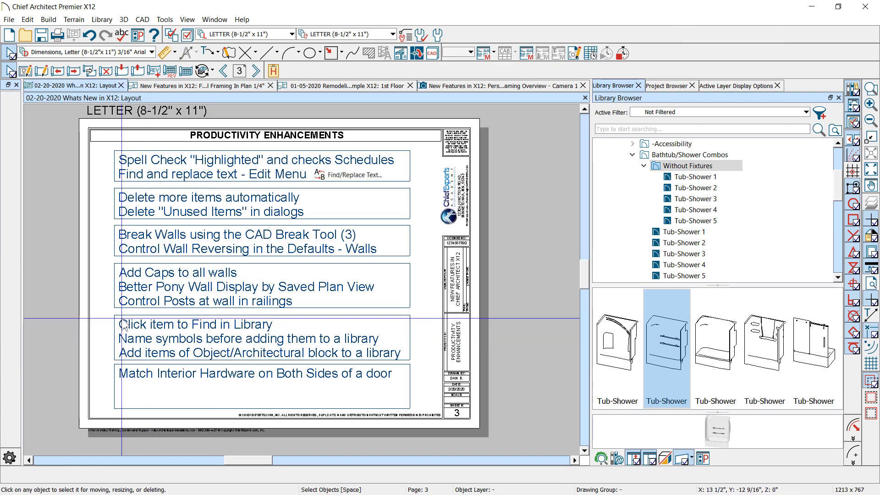
pyautogui.click(176, 87)
# - Start converting the tub-shower to a symbol, and enter New Tub as the symbol name
pyautogui.click(198, 266)
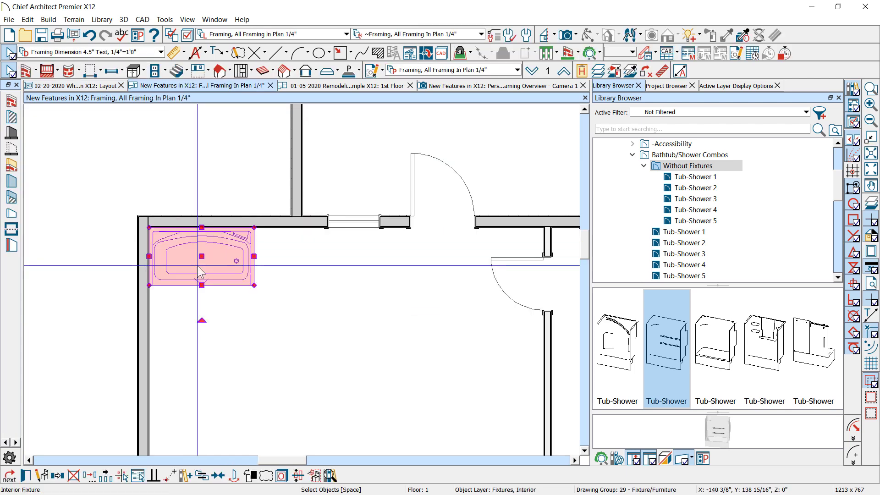
pyautogui.click(313, 477)
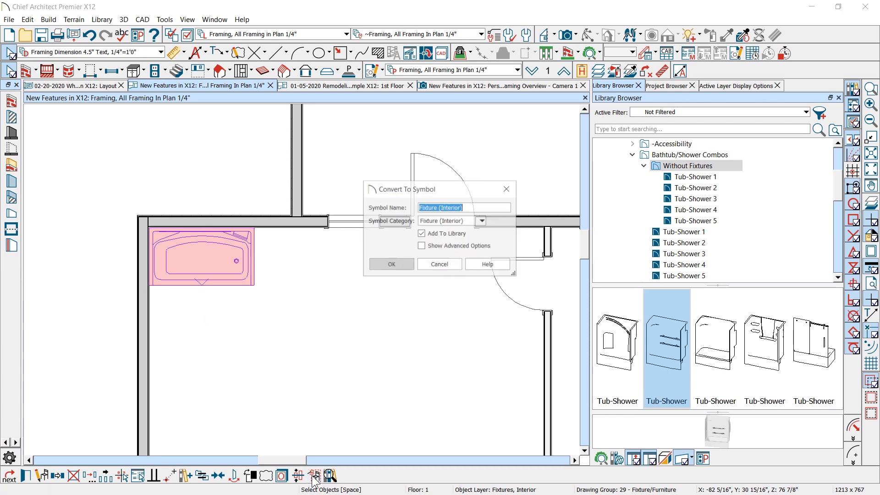
pyautogui.moveTo(436, 193); pyautogui.dragTo(367, 241)
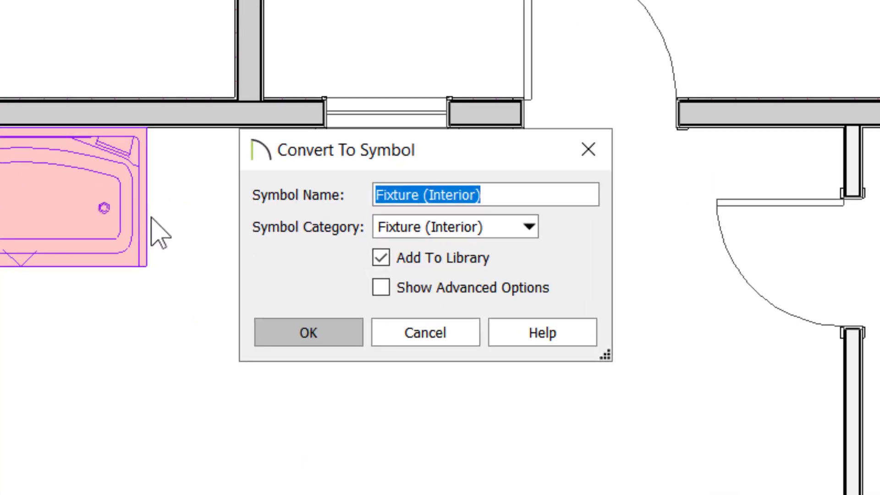
pyautogui.click(461, 194)
pyautogui.moveTo(521, 190); pyautogui.dragTo(180, 249)
pyautogui.write('nEW tU')
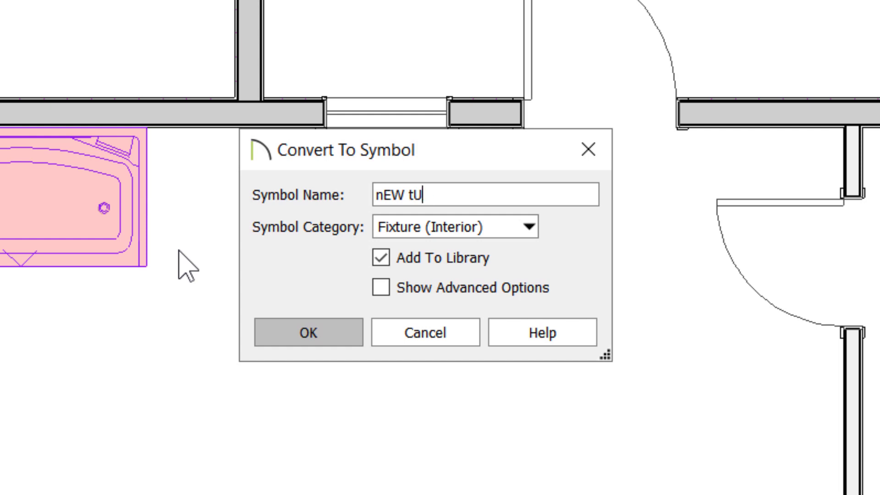
pyautogui.press('BackSpace')
pyautogui.press('BackSpace')
pyautogui.press('BackSpace')
pyautogui.press('BackSpace')
pyautogui.press('BackSpace')
pyautogui.press('BackSpace')
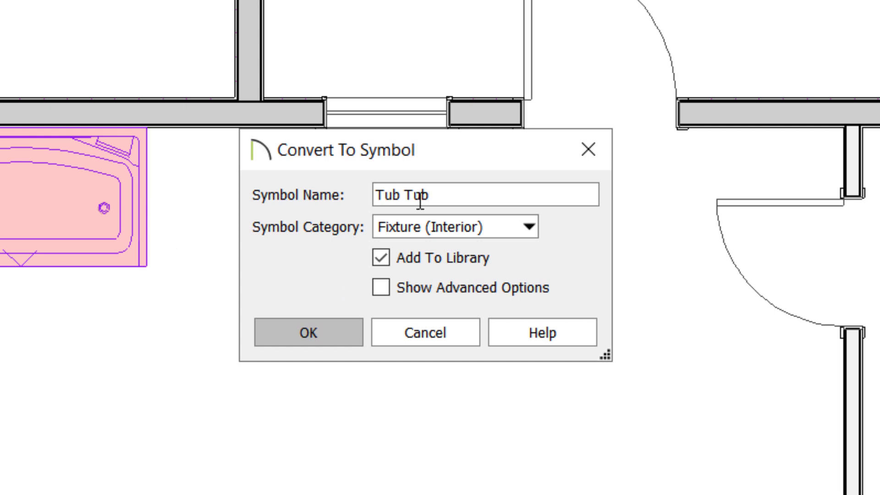
pyautogui.doubleClick(402, 197)
pyautogui.write('New')
pyautogui.click(448, 198)
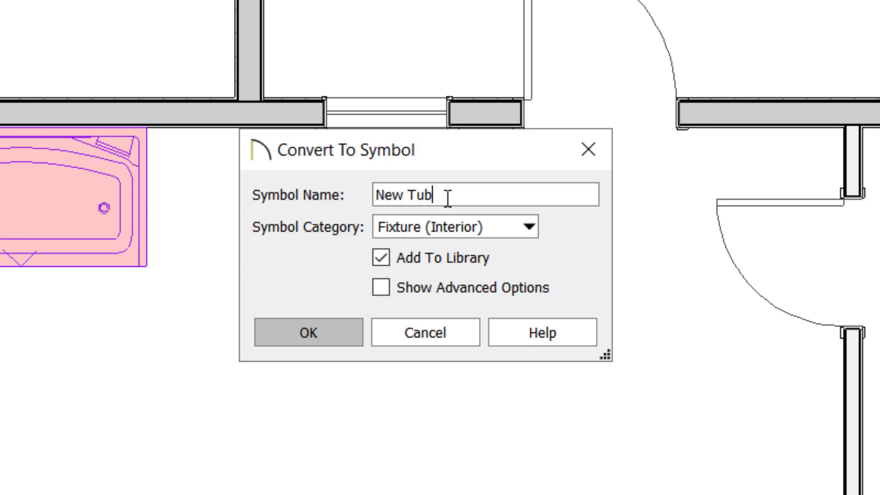
# - Review the available symbol categories, and cancel the tub-shower's conversion to a symbol
pyautogui.click(507, 225)
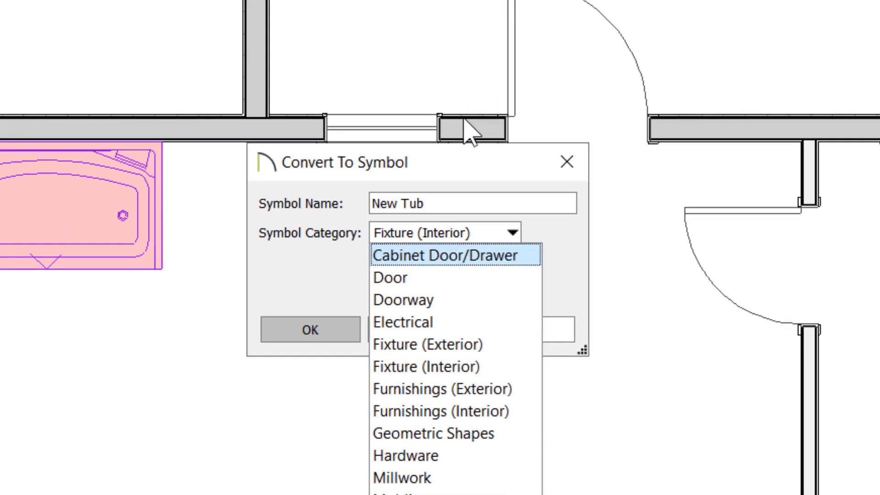
pyautogui.press('Escape')
pyautogui.click(436, 331)
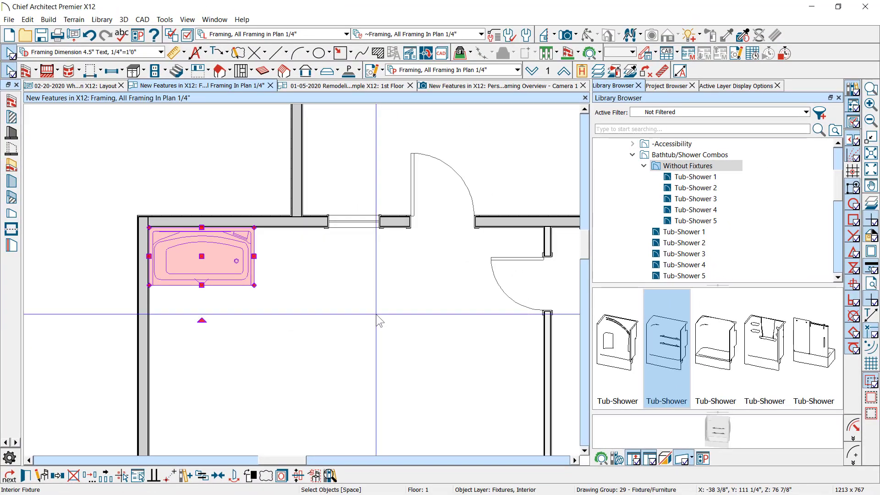
pyautogui.scroll(-1, 236, 398)
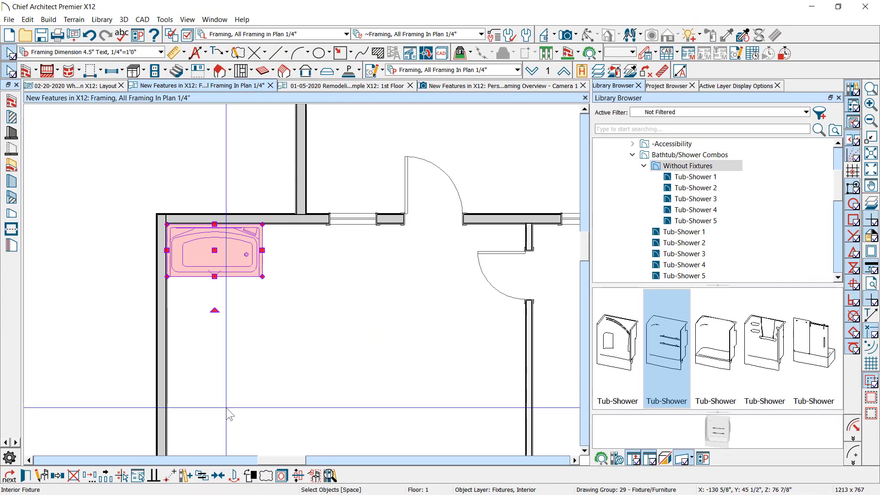
pyautogui.scroll(1, 229, 414)
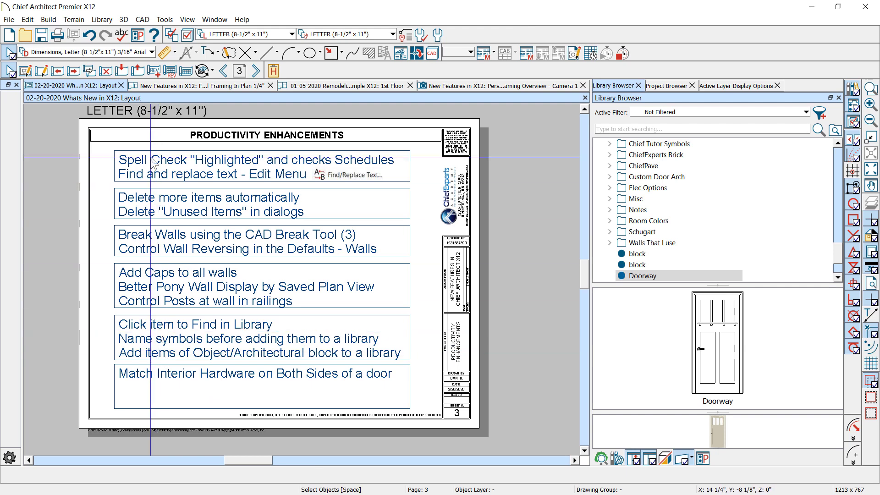
# - Return to the framing plan and place the ADA Sink from the Accessibility Sinks against the side exterior wall beside the tub-shower
pyautogui.click(175, 87)
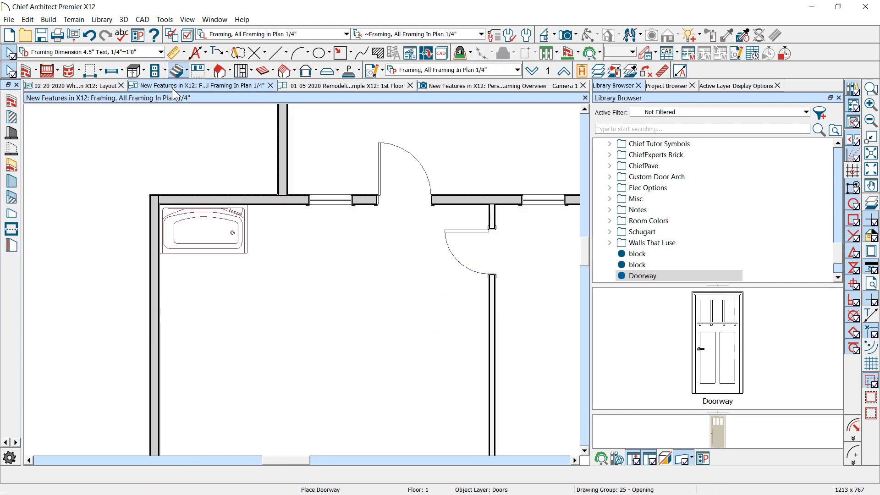
pyautogui.click(211, 224)
pyautogui.press('Escape')
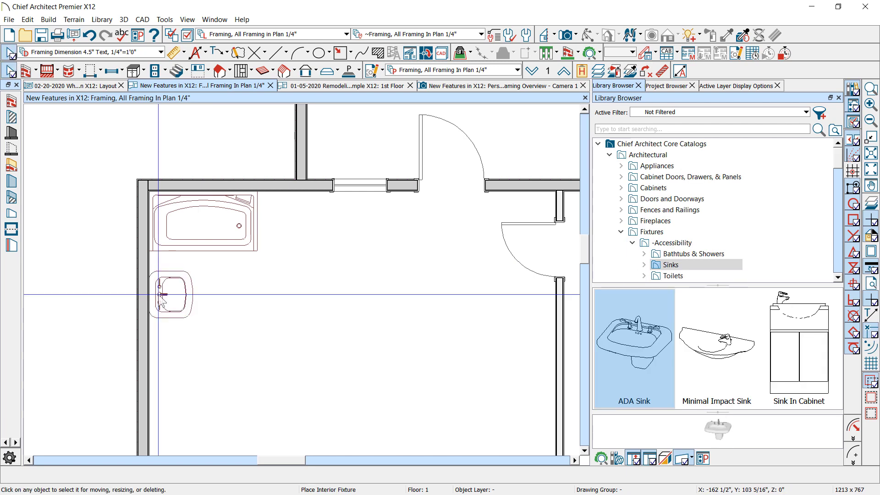
# - Combine the ADA sink and the tub-shower into one architectural block
pyautogui.click(171, 294)
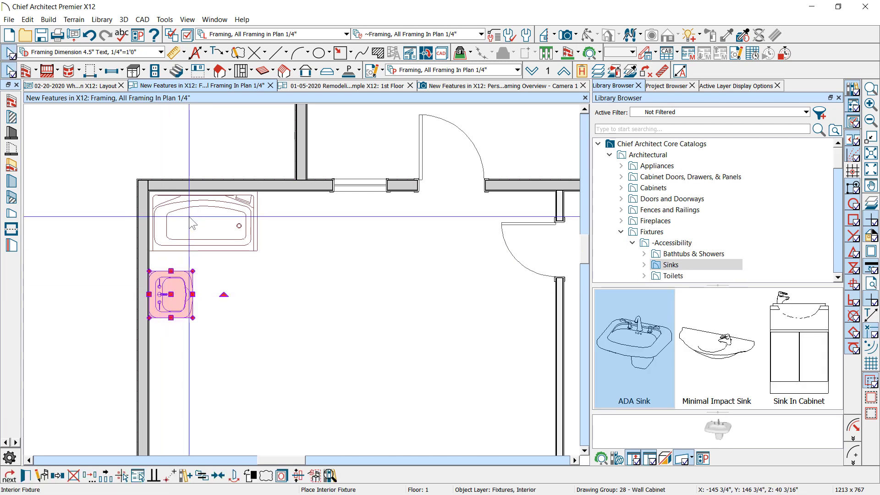
pyautogui.keyDown('shift'); pyautogui.click(204, 225); pyautogui.keyUp('shift')
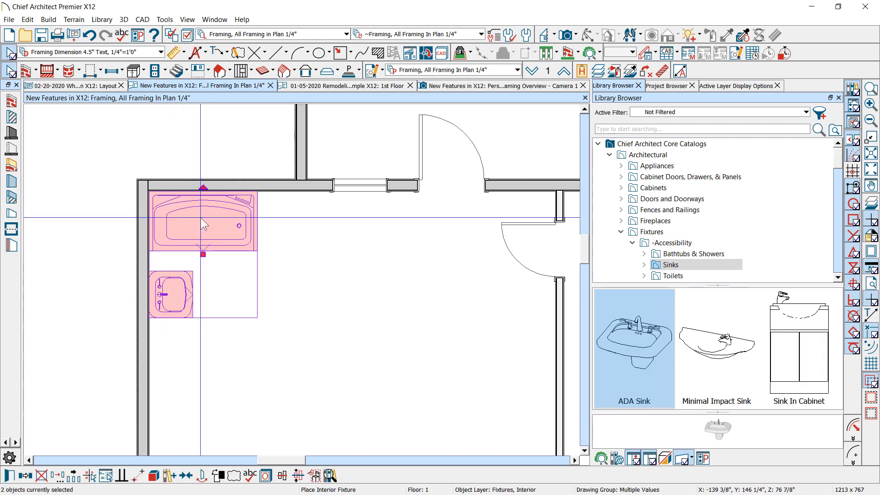
pyautogui.click(153, 476)
pyautogui.press('Escape')
pyautogui.click(236, 285)
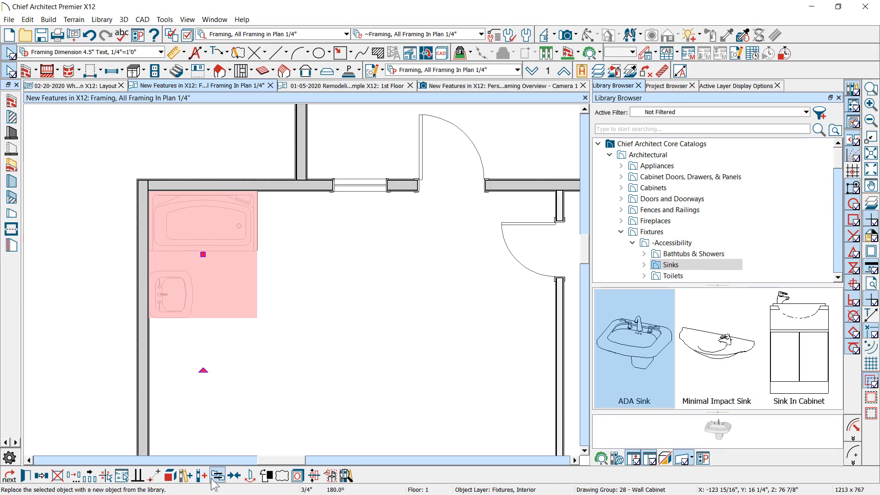
# - Try the interior fixtures and materials selections for adding the block's items to the library, and cancel the addition
pyautogui.click(194, 455)
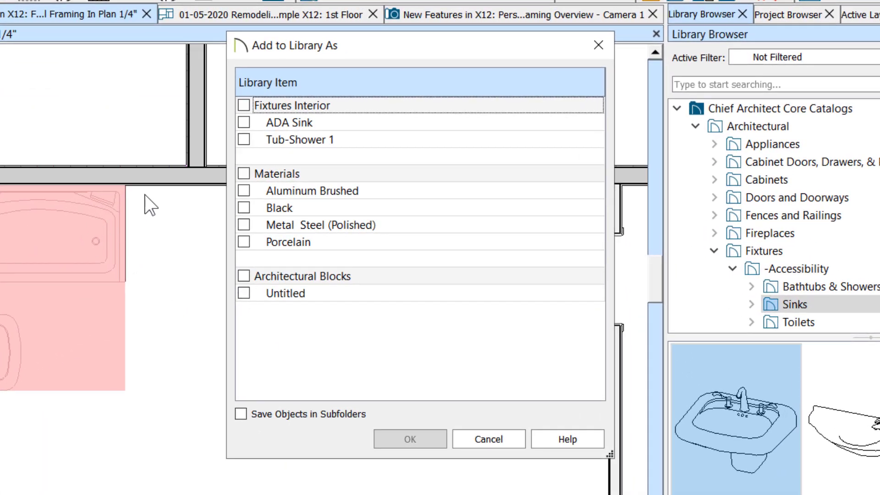
pyautogui.click(252, 108)
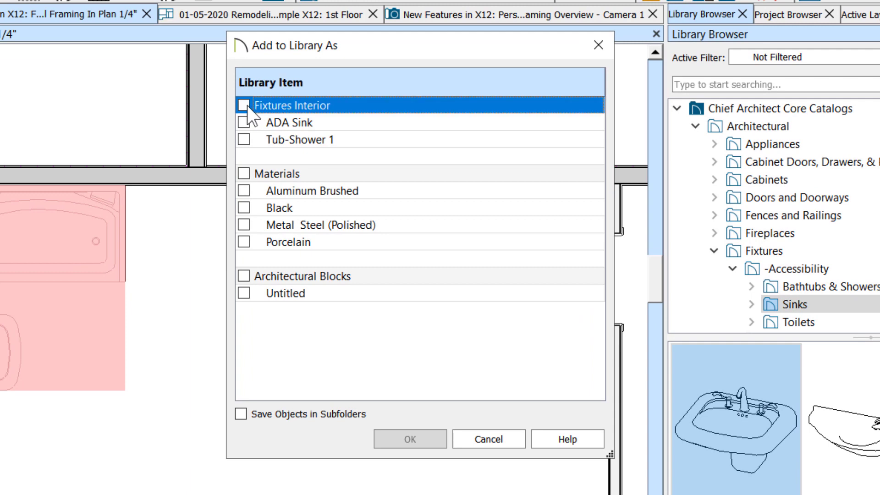
pyautogui.click(244, 106)
pyautogui.click(244, 173)
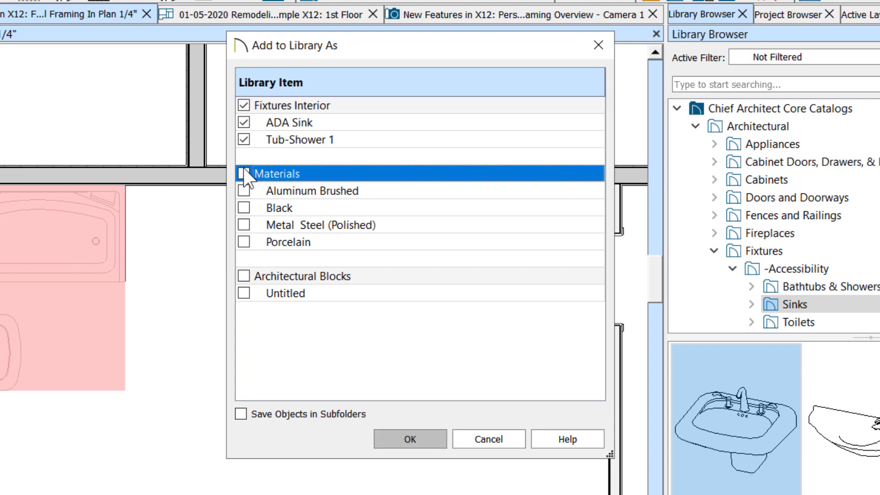
pyautogui.click(244, 106)
pyautogui.click(247, 140)
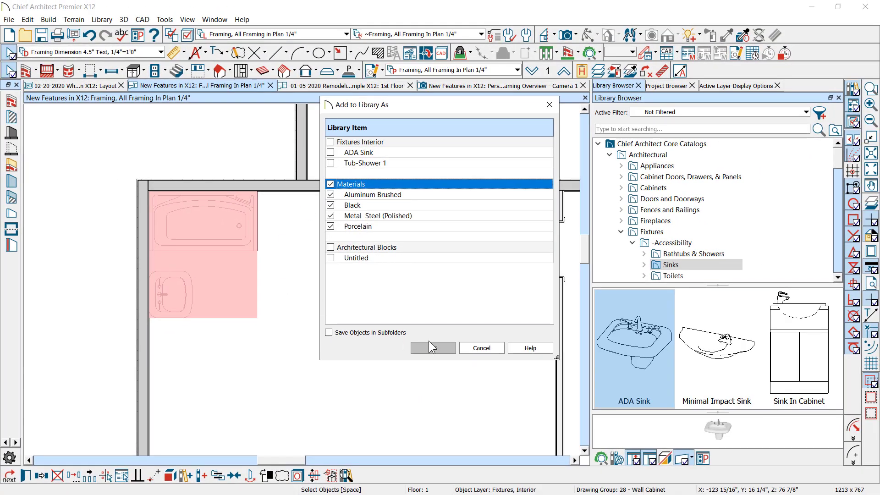
pyautogui.click(483, 348)
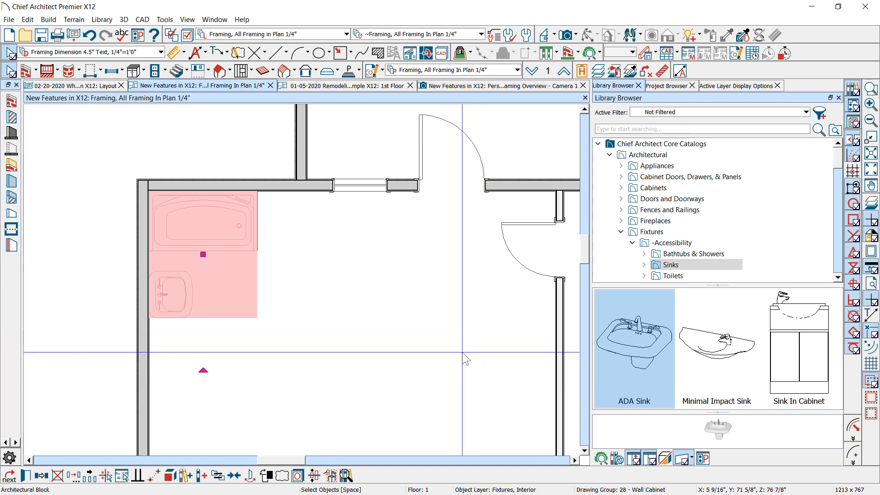
# - Check the Productivity Enhancements page of the layout, and return to the framing plan
pyautogui.scroll(-1, 225, 224)
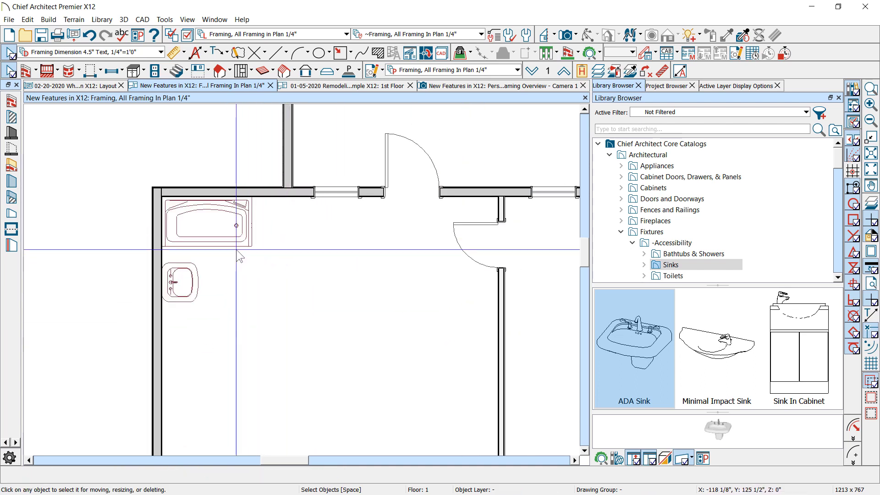
pyautogui.scroll(-1, 230, 229)
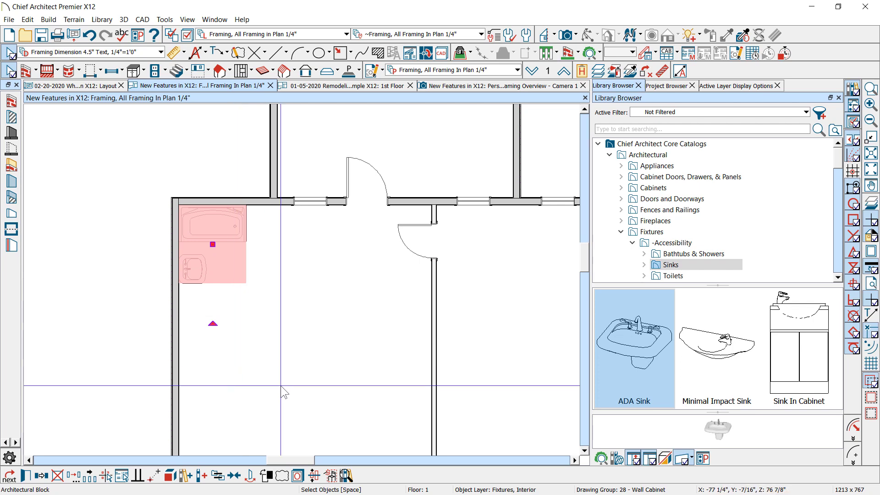
pyautogui.hotkey('ctrl', 'Tab')
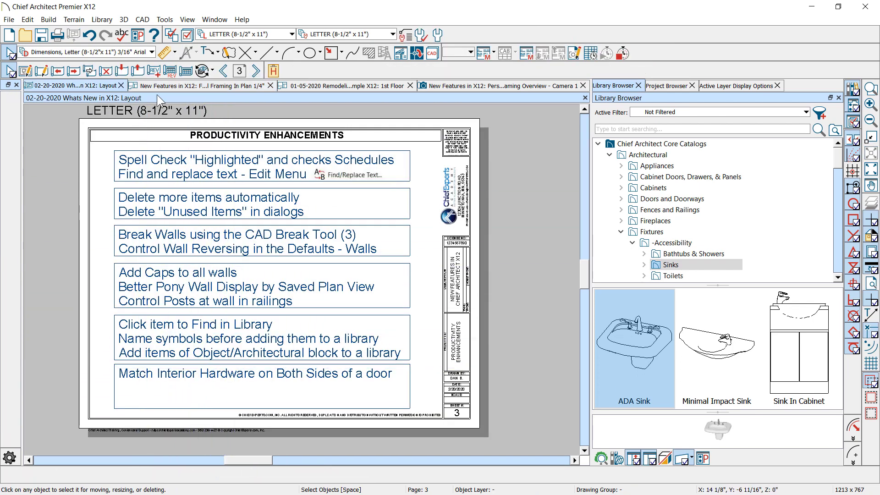
pyautogui.click(184, 85)
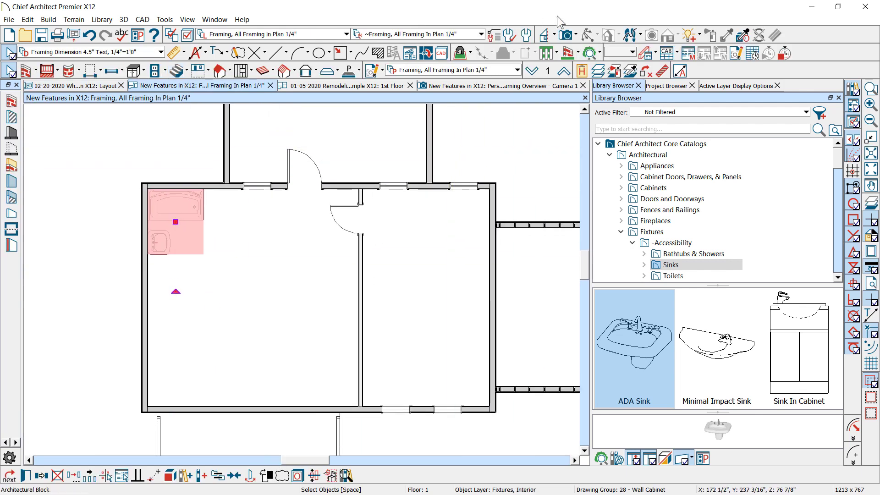
# - Create a Perspective Floor Overview of the plan and bring the interior door in the room's corner into close view
pyautogui.click(566, 35)
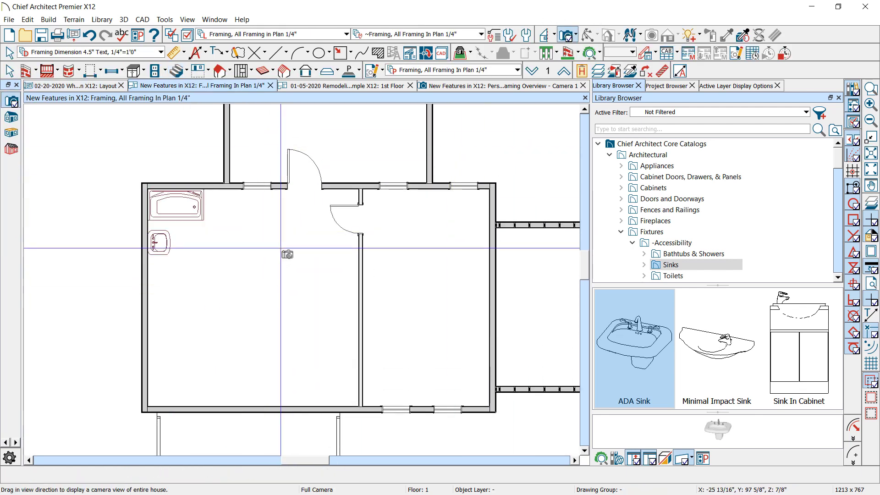
pyautogui.click(576, 36)
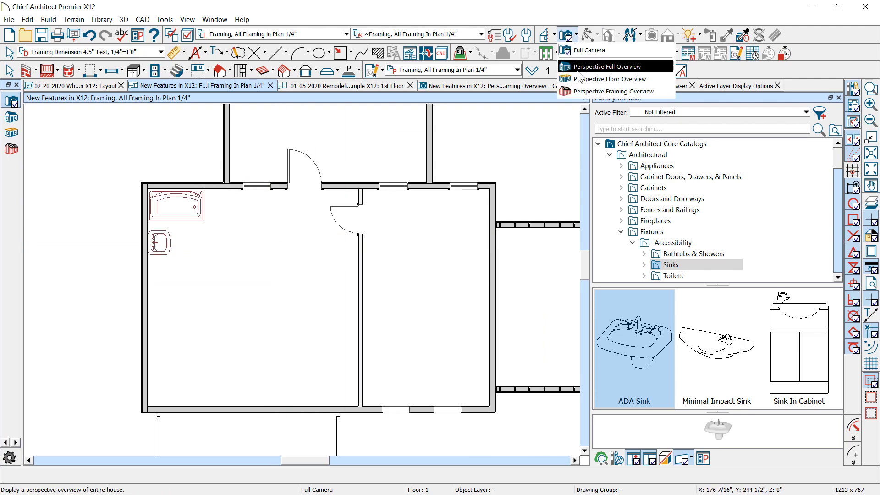
pyautogui.click(596, 88)
pyautogui.click(256, 221)
pyautogui.scroll(4, 256, 221)
pyautogui.moveTo(255, 221); pyautogui.dragTo(379, 232)
pyautogui.scroll(4, 290, 252)
pyautogui.scroll(5, 290, 253)
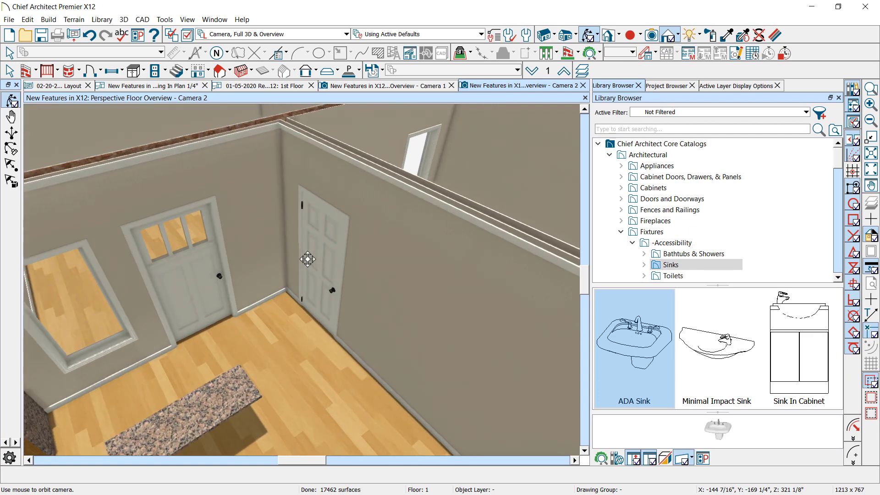
# - Set the interior door's exterior handle to Match Interior in its hardware specification
pyautogui.click(316, 225)
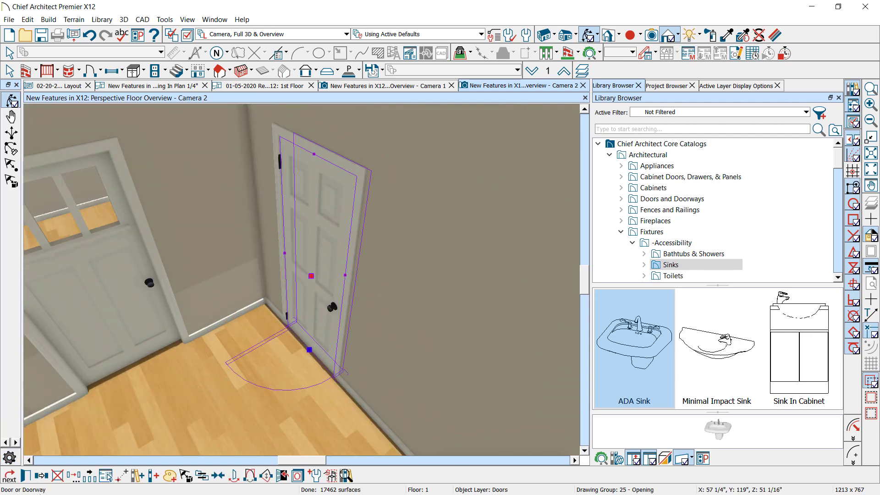
pyautogui.click(25, 476)
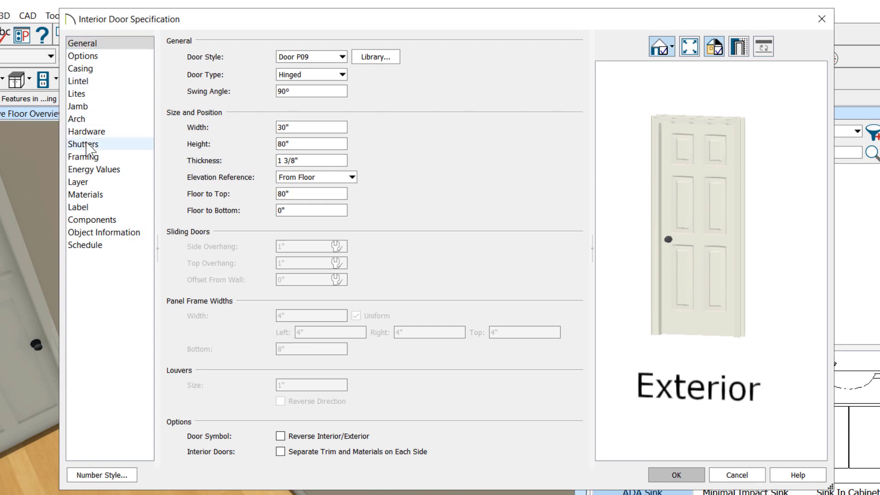
pyautogui.click(141, 131)
pyautogui.click(323, 56)
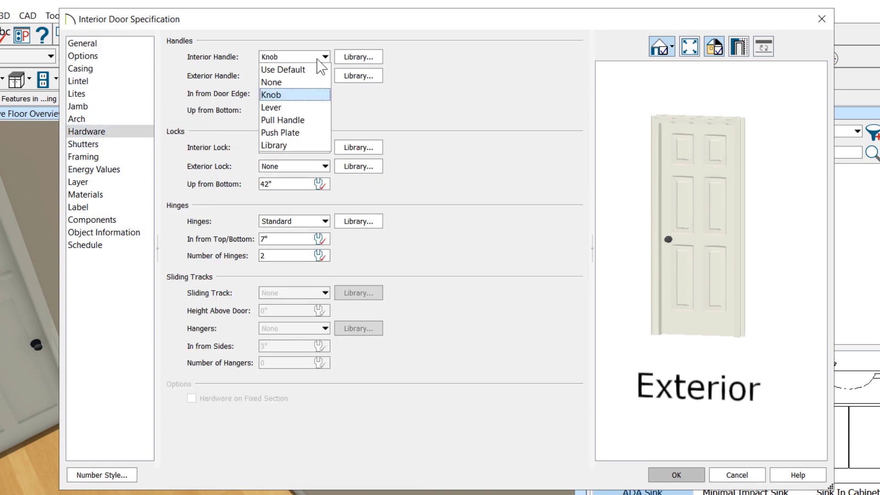
pyautogui.click(323, 29)
pyautogui.click(319, 77)
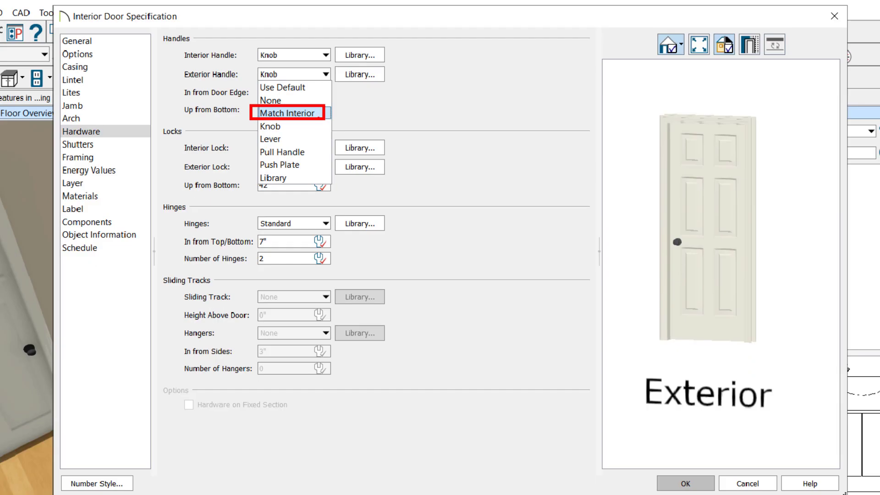
pyautogui.press('Escape')
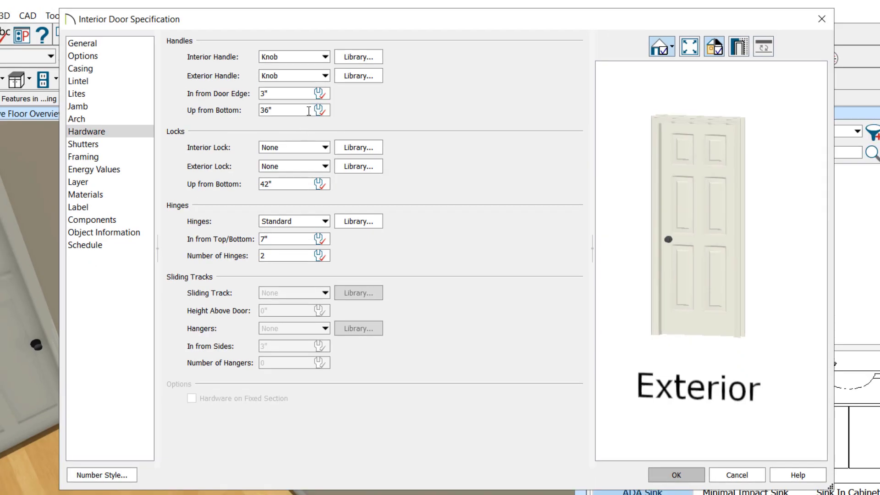
pyautogui.click(322, 75)
pyautogui.click(293, 112)
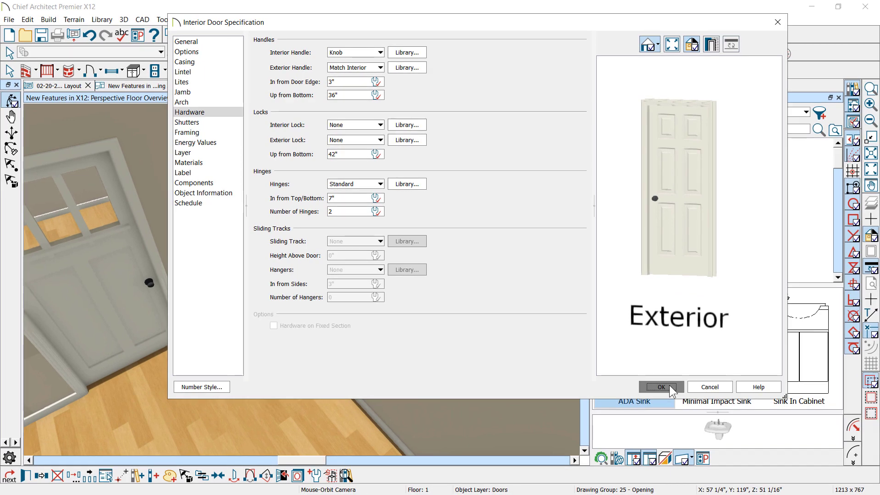
pyautogui.click(676, 473)
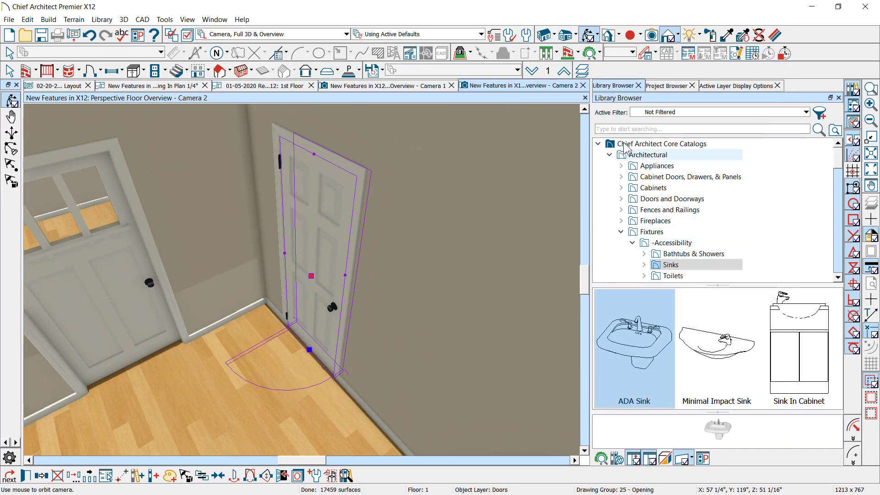
# - Search the library for "knob"
pyautogui.click(614, 128)
pyautogui.write('kno')
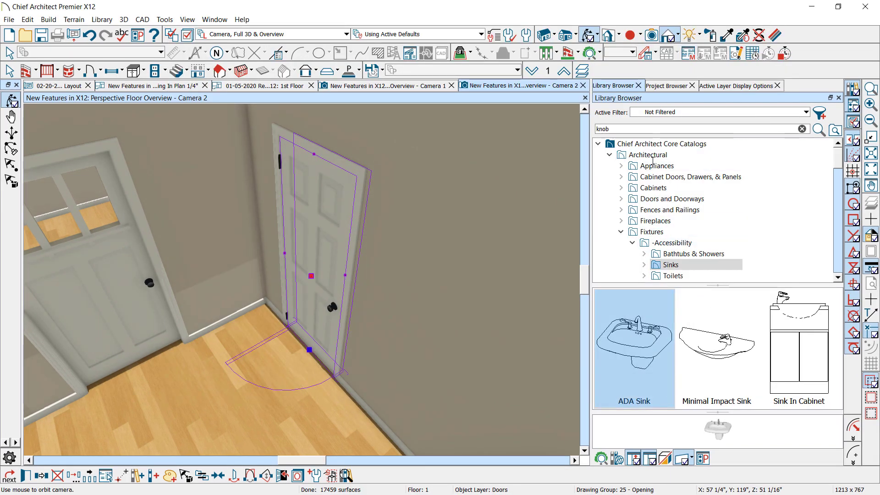
pyautogui.write('b')
pyautogui.press('Return')
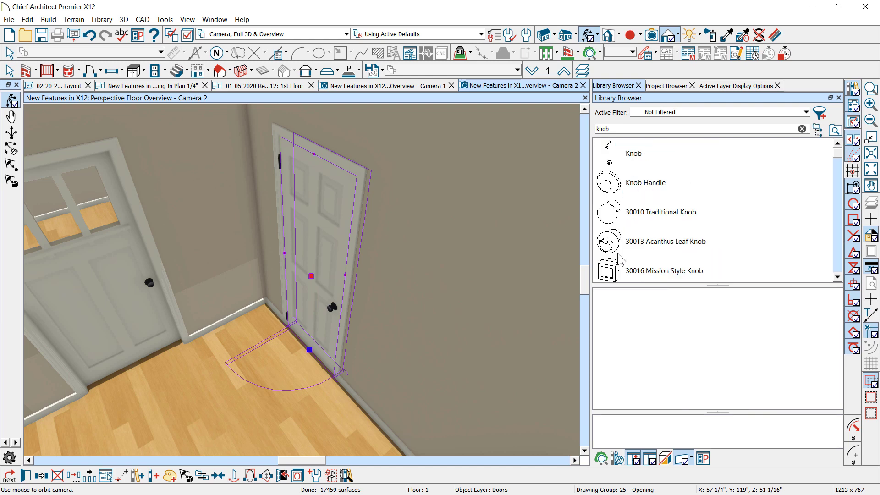
# - Replace the interior door's knob with the 30016 Mission Style Knob
pyautogui.click(615, 275)
pyautogui.scroll(-1, 614, 270)
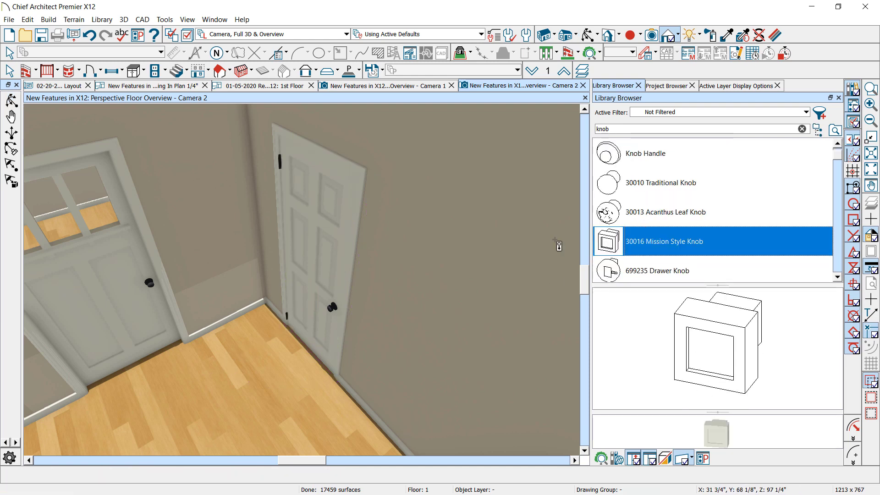
pyautogui.scroll(4, 333, 310)
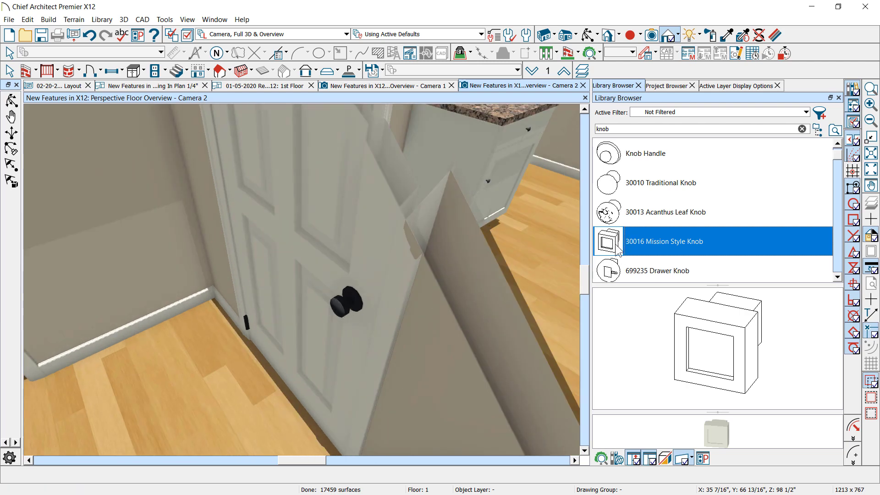
pyautogui.scroll(3, 349, 313)
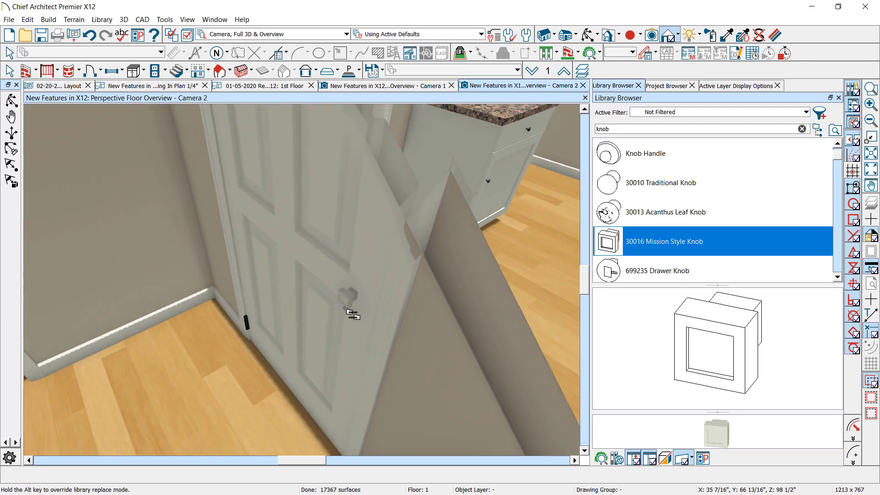
pyautogui.scroll(-3, 353, 316)
pyautogui.press('Escape')
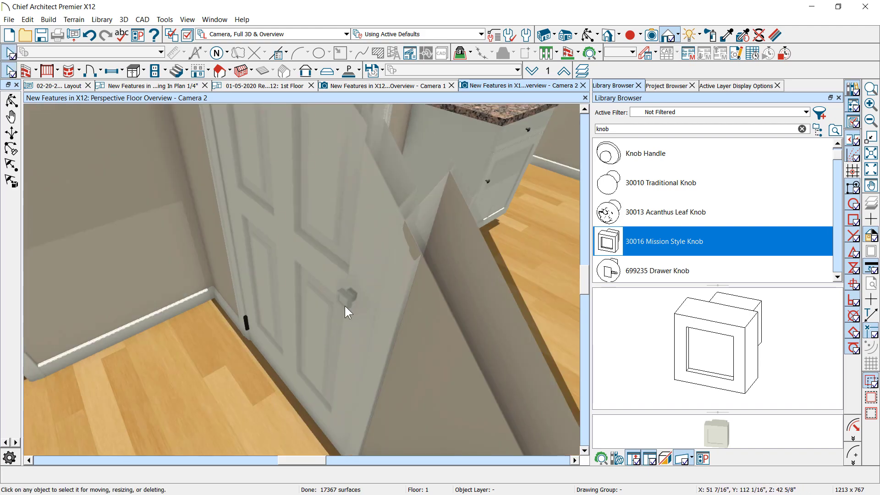
# - Inspect the interior door's knob from both sides of the wall
pyautogui.scroll(3, 218, 288)
pyautogui.scroll(-5, 217, 287)
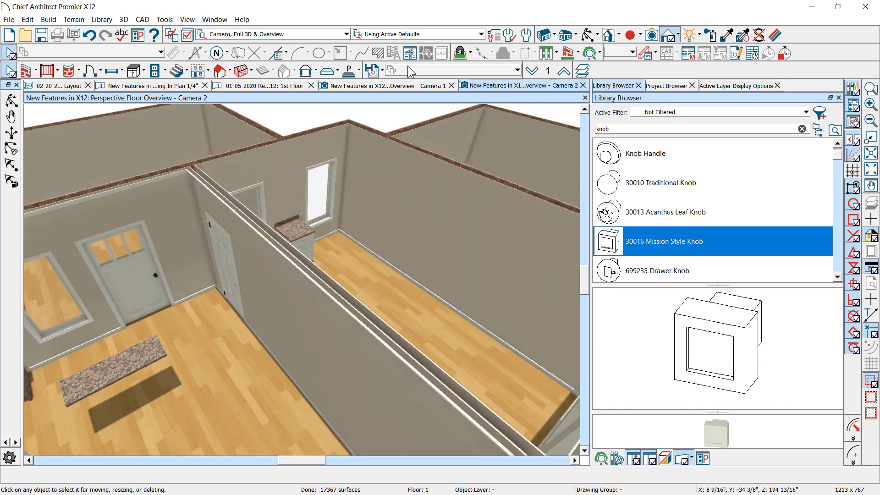
pyautogui.click(591, 37)
pyautogui.moveTo(330, 211); pyautogui.dragTo(216, 196)
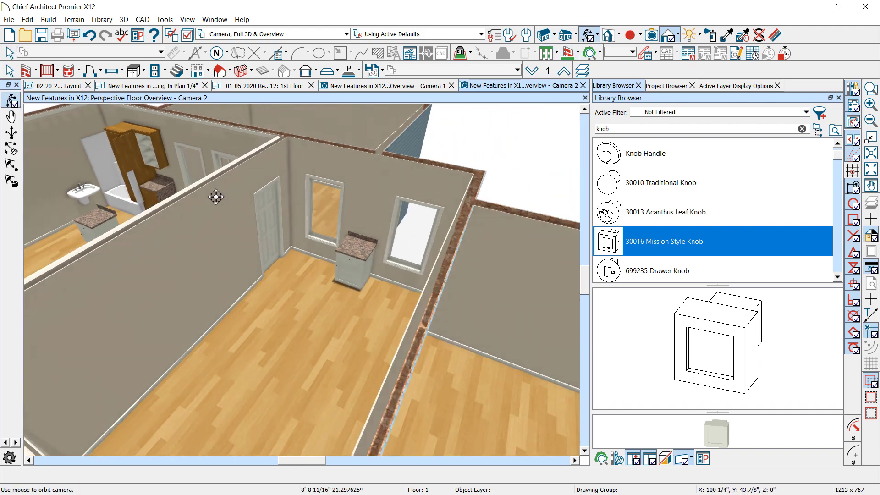
pyautogui.scroll(5, 279, 222)
pyautogui.scroll(3, 253, 254)
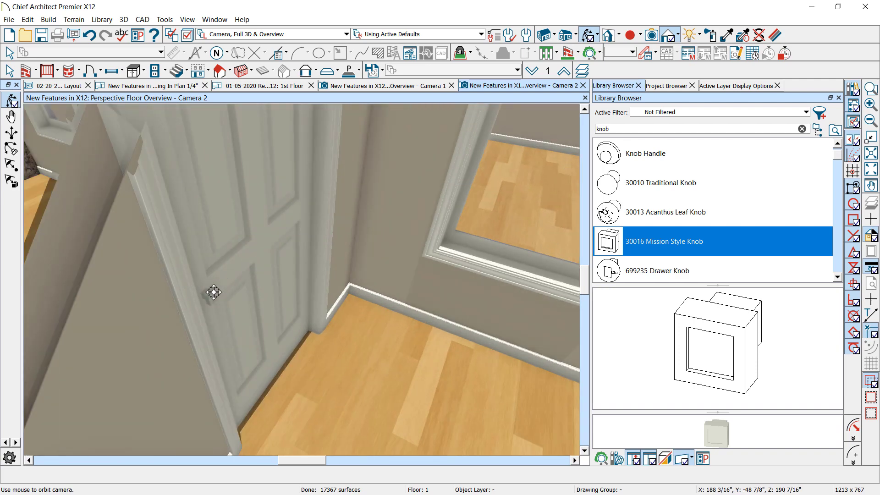
pyautogui.scroll(-6, 379, 284)
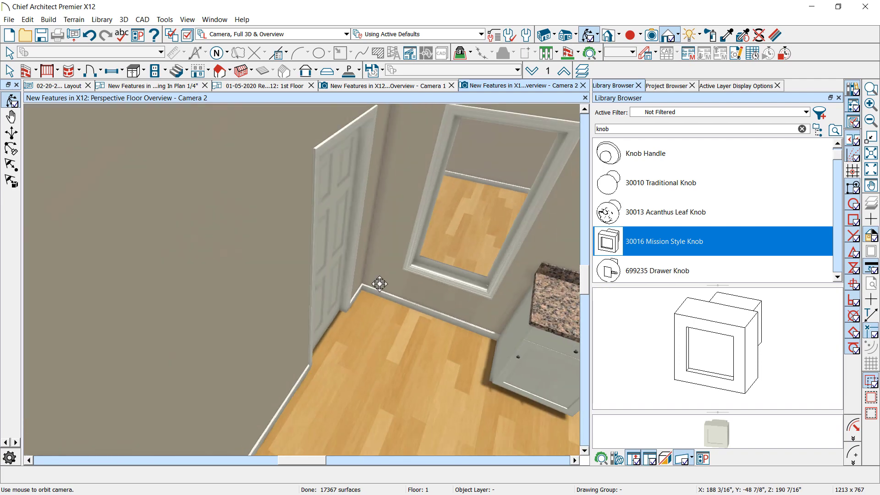
pyautogui.moveTo(234, 232); pyautogui.dragTo(338, 237)
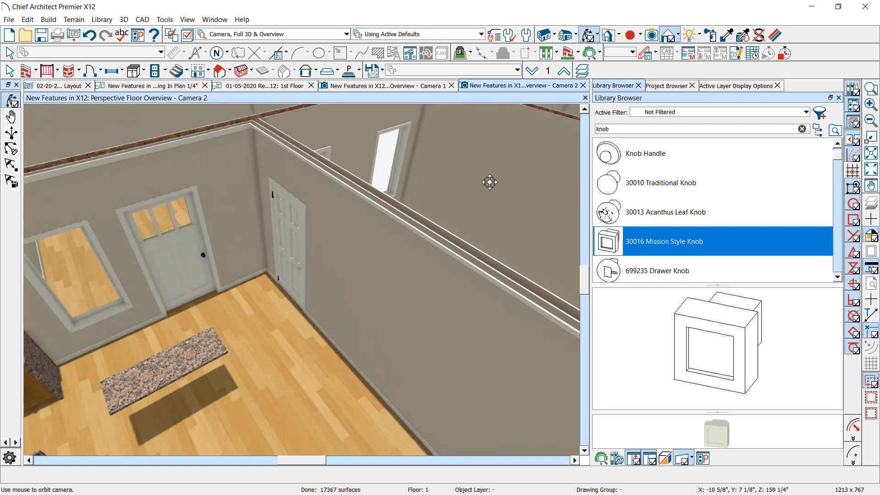
# - Preview other knobs among the search results and replace the interior door's knob with the Crystal Knob
pyautogui.click(639, 184)
pyautogui.scroll(-3, 639, 250)
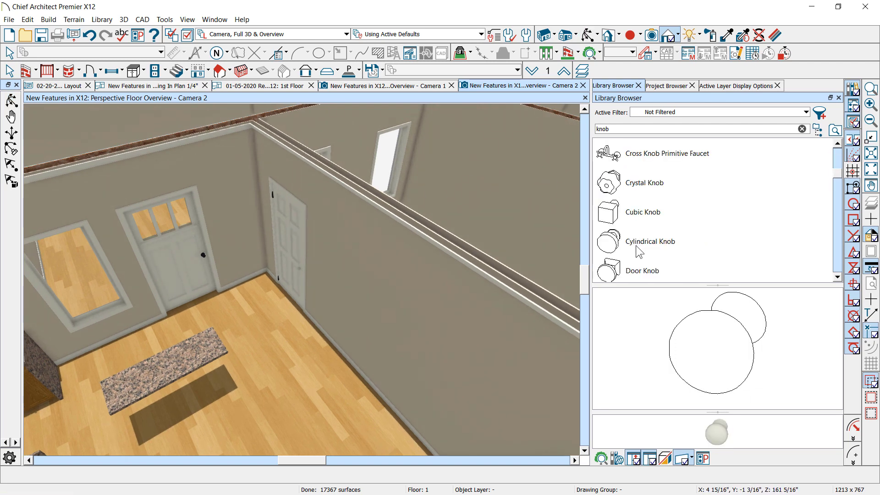
pyautogui.click(639, 250)
pyautogui.click(638, 214)
pyautogui.click(636, 185)
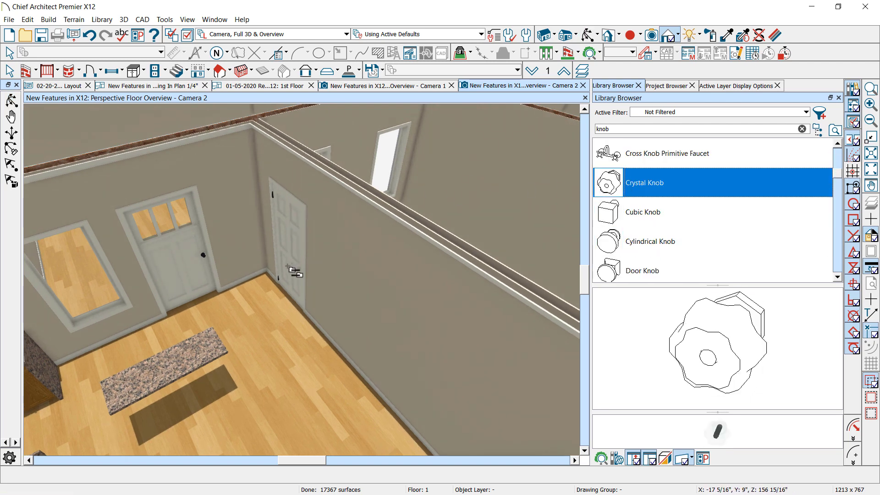
pyautogui.scroll(5, 293, 272)
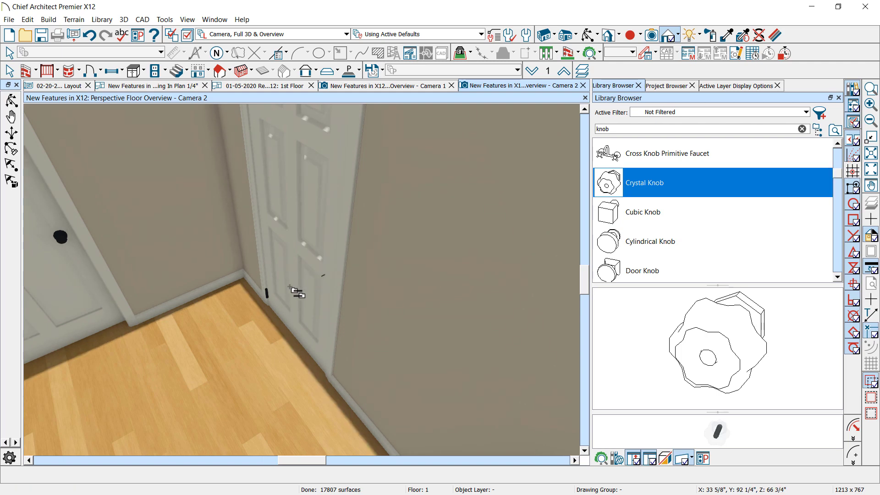
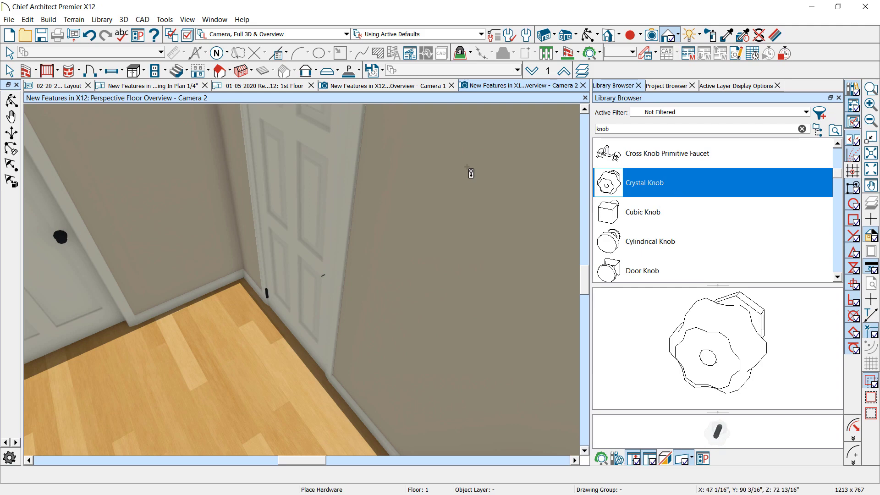
pyautogui.scroll(-10, 504, 228)
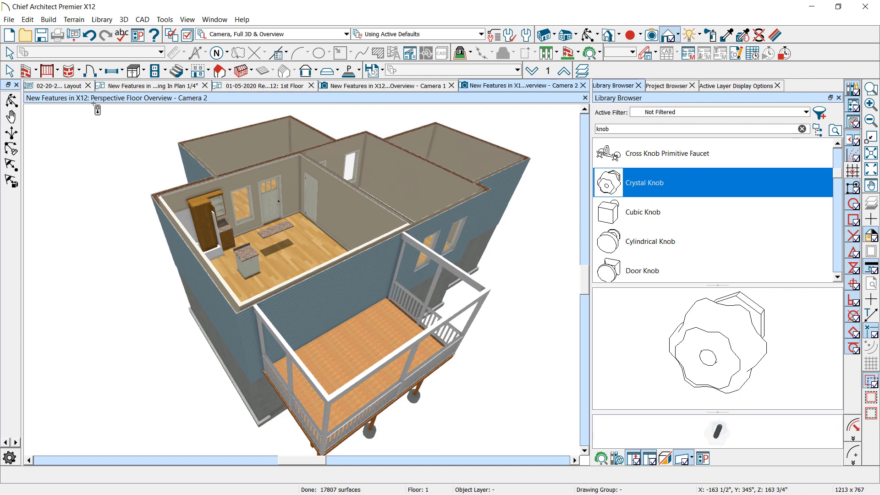
# - Review the Automatic Trey Ceilings page, page 4 of the What's New layout
pyautogui.click(54, 87)
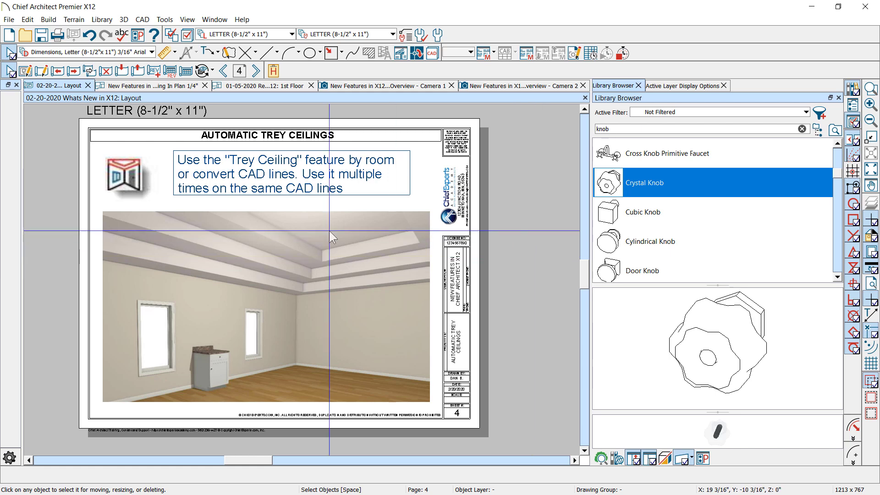
pyautogui.scroll(1, 239, 275)
pyautogui.scroll(-1, 232, 282)
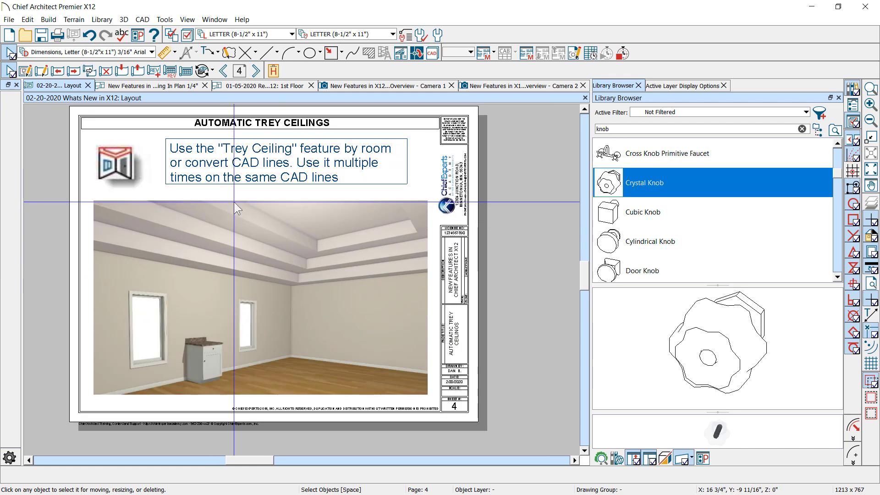
# - Create a full camera view inside the room with the bathtub in the New Features in X12 plan
pyautogui.click(147, 87)
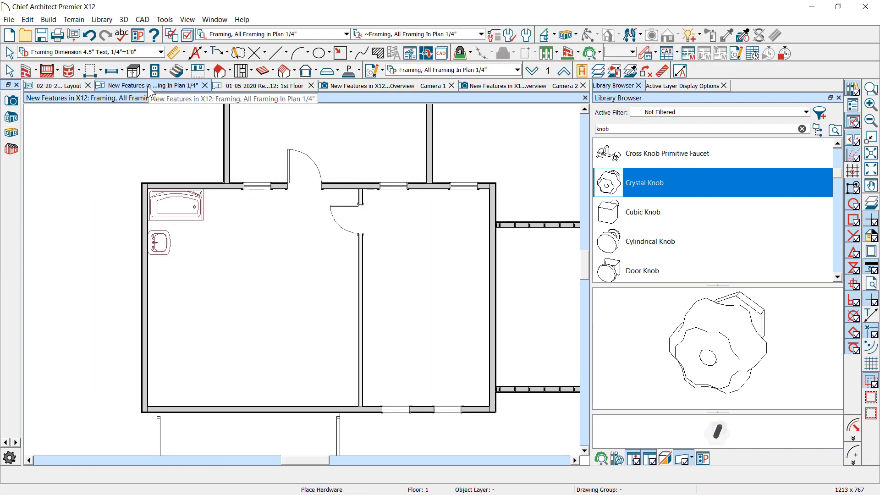
pyautogui.scroll(-1, 217, 216)
pyautogui.scroll(1, 188, 271)
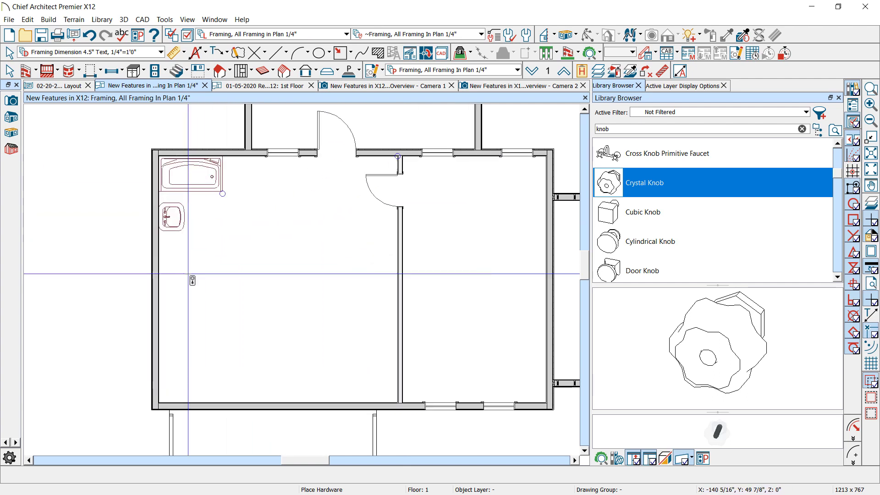
pyautogui.click(576, 35)
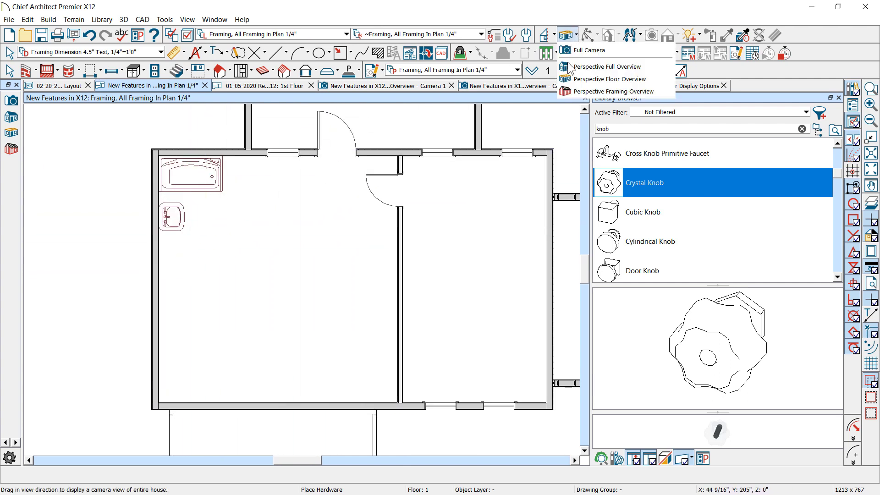
pyautogui.click(570, 52)
pyautogui.moveTo(399, 337); pyautogui.dragTo(452, 399)
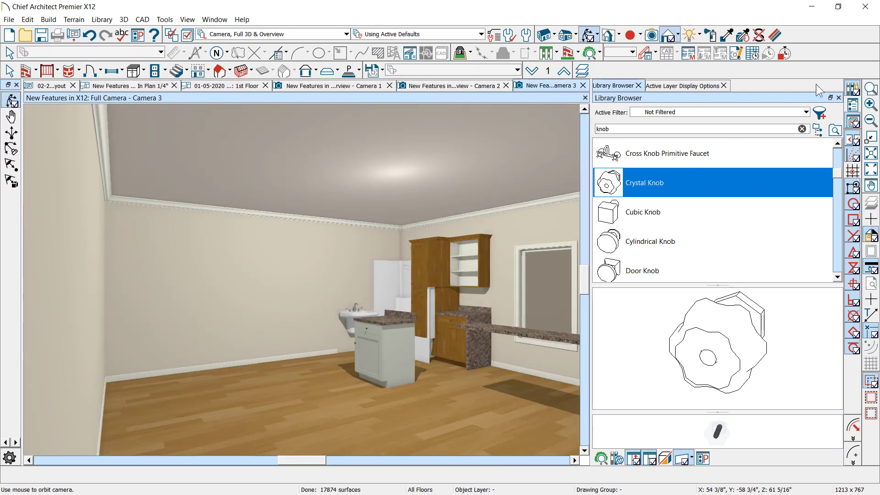
# - Hide the Library Browser and layer display options, and place the Camera 3 view side by side with the framing plan
pyautogui.click(853, 122)
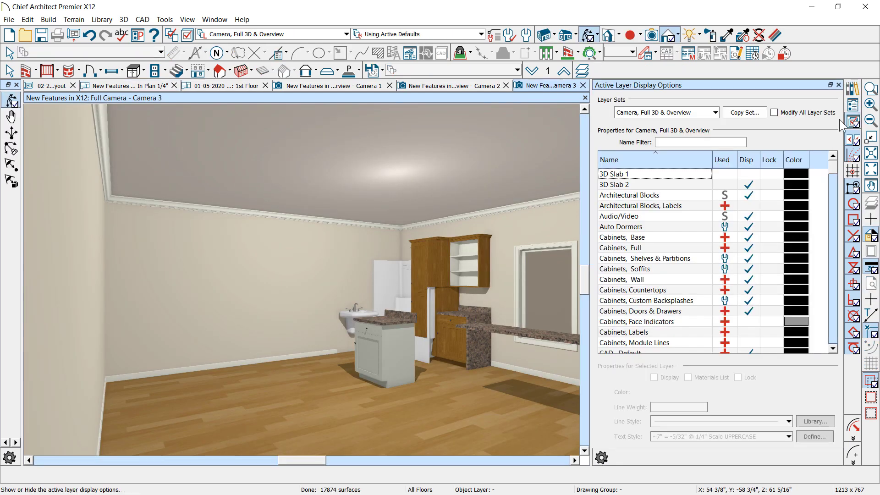
pyautogui.click(853, 122)
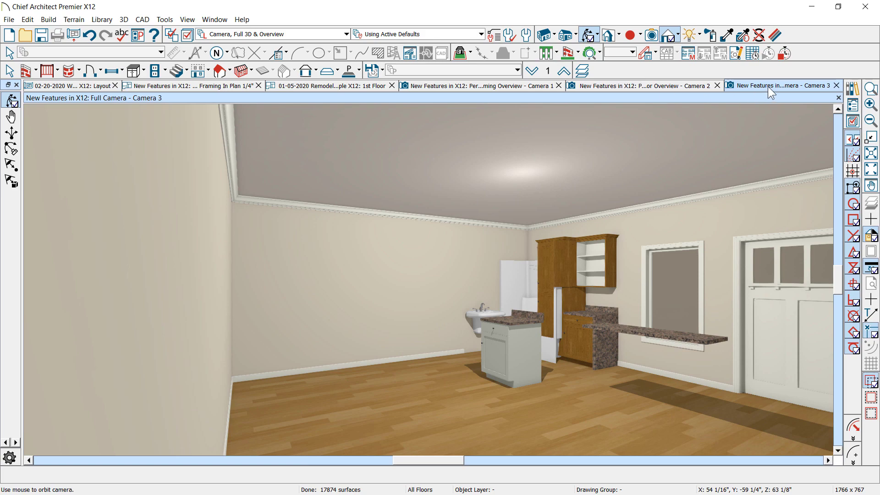
pyautogui.moveTo(779, 86); pyautogui.dragTo(802, 289)
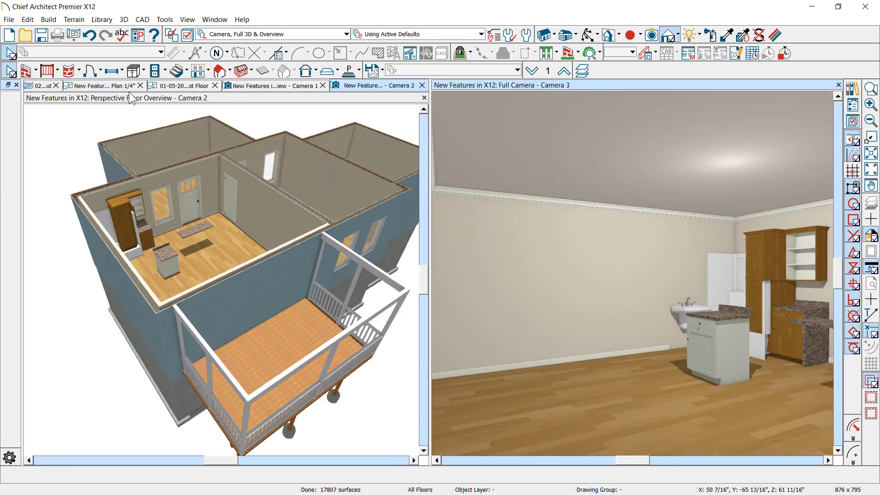
pyautogui.click(164, 87)
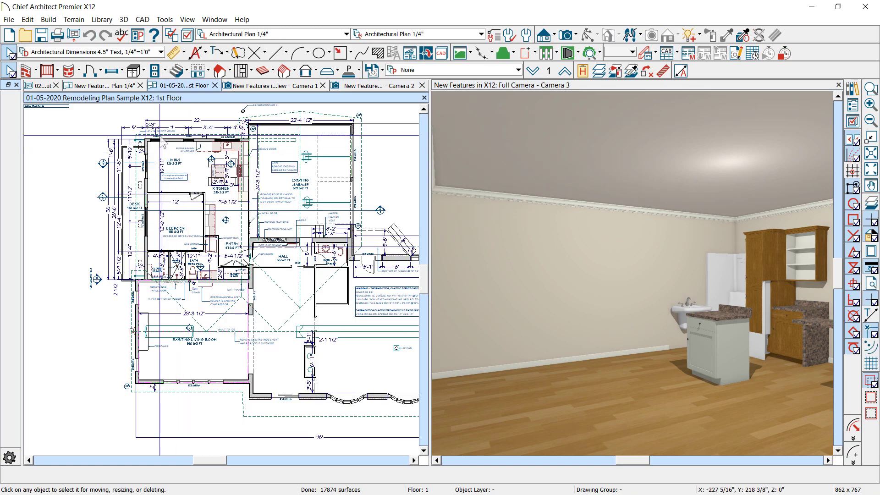
pyautogui.click(36, 86)
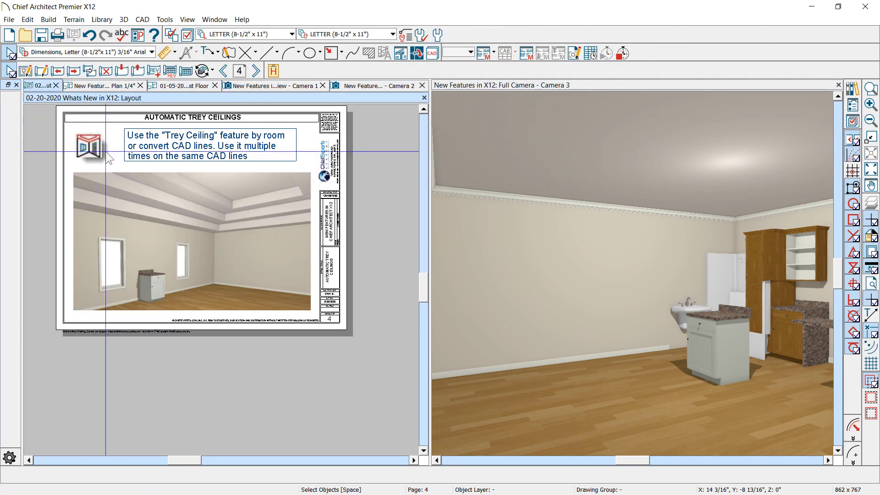
pyautogui.click(103, 86)
# - Try a vertical trey ceiling 24" wide and 12" deep, recessed into the ceiling of the bathtub room, and undo it
pyautogui.scroll(2, 174, 193)
pyautogui.click(202, 208)
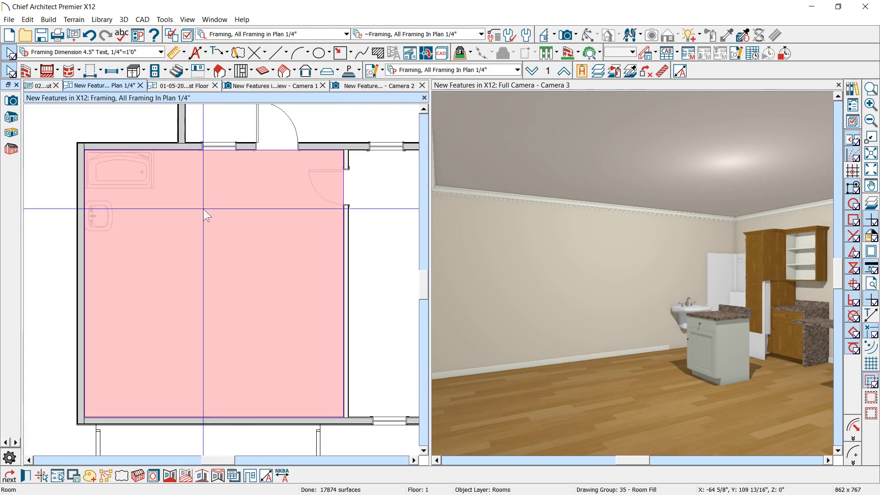
pyautogui.scroll(-1, 180, 189)
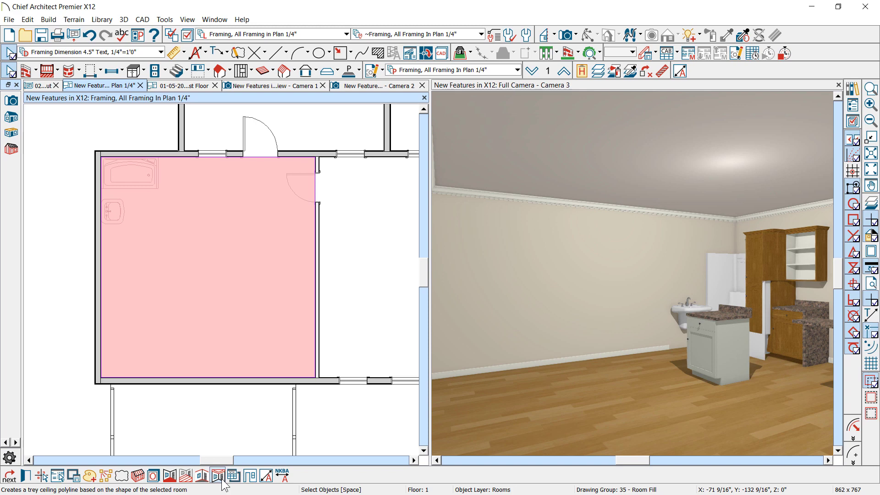
pyautogui.doubleClick(221, 461)
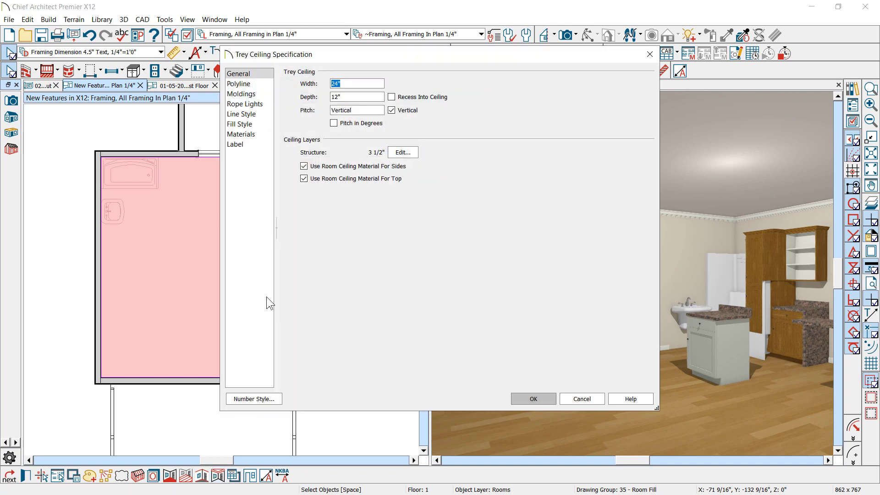
pyautogui.moveTo(348, 52); pyautogui.dragTo(438, 115)
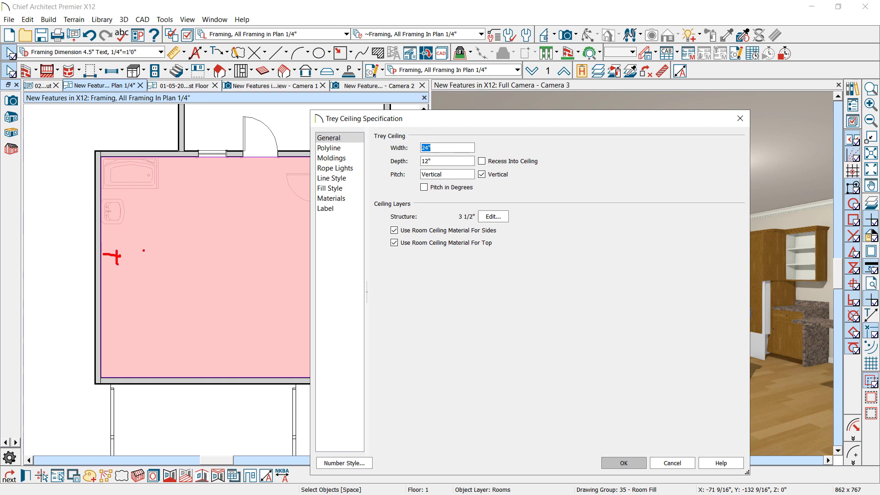
pyautogui.moveTo(118, 246); pyautogui.dragTo(267, 244)
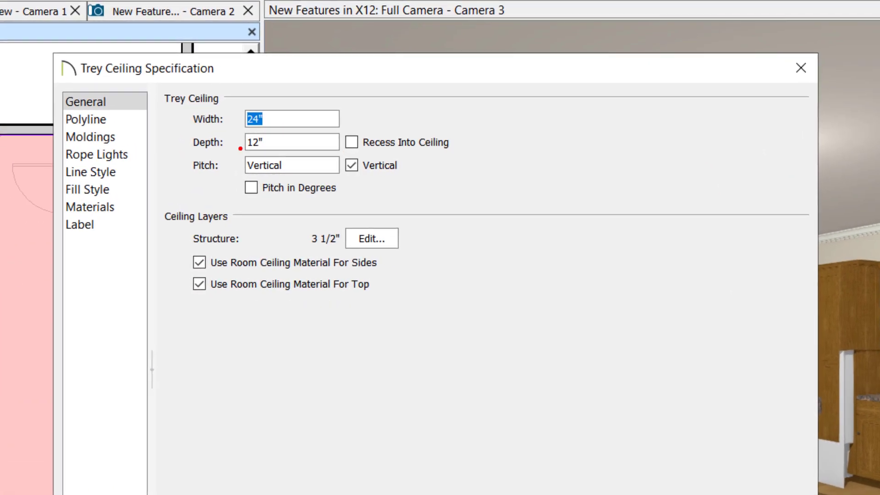
pyautogui.moveTo(171, 173); pyautogui.dragTo(299, 182)
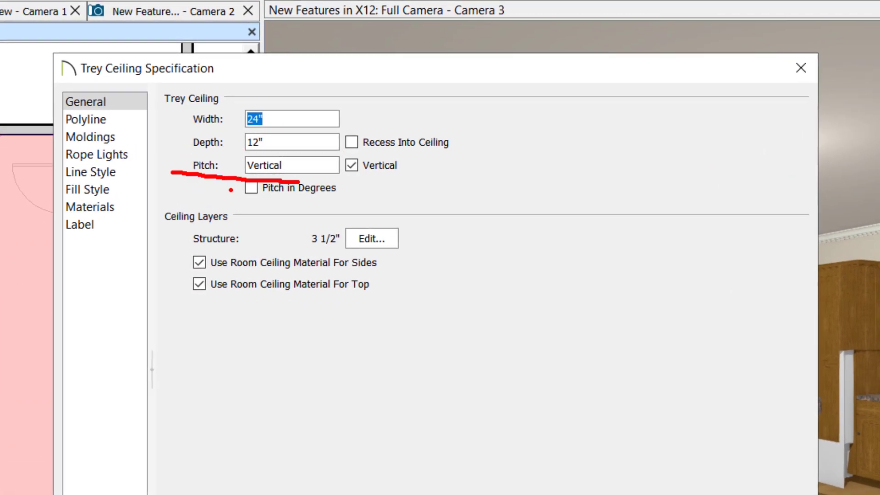
pyautogui.press('Escape')
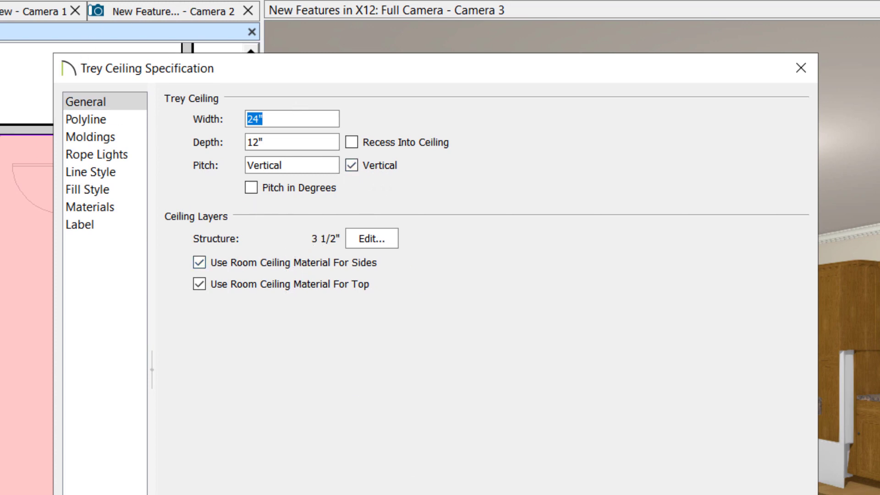
pyautogui.click(402, 146)
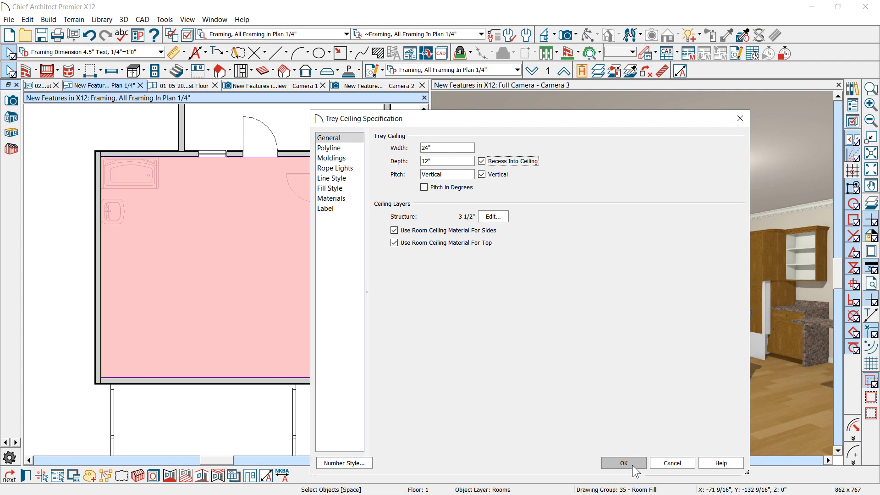
pyautogui.click(632, 465)
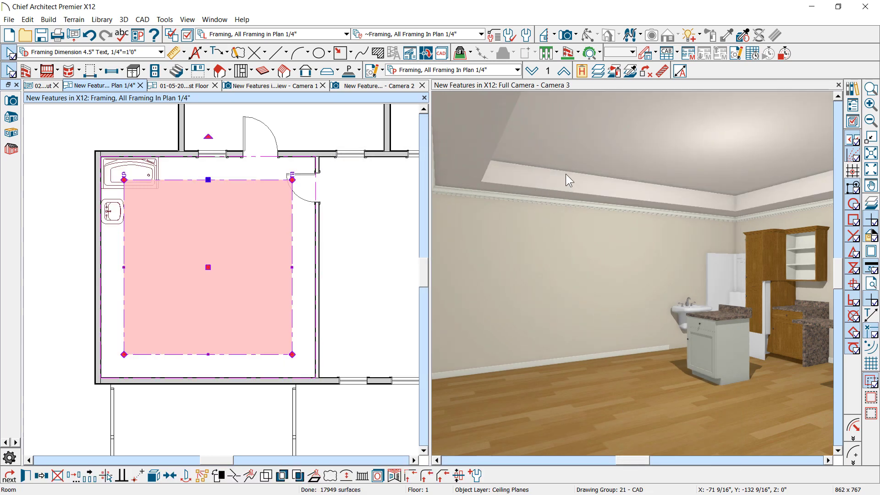
pyautogui.click(87, 39)
# - Add a sloped trey ceiling to the bathtub room, 24" wide and 12" deep with a 12" pitch
pyautogui.click(188, 177)
pyautogui.doubleClick(202, 194)
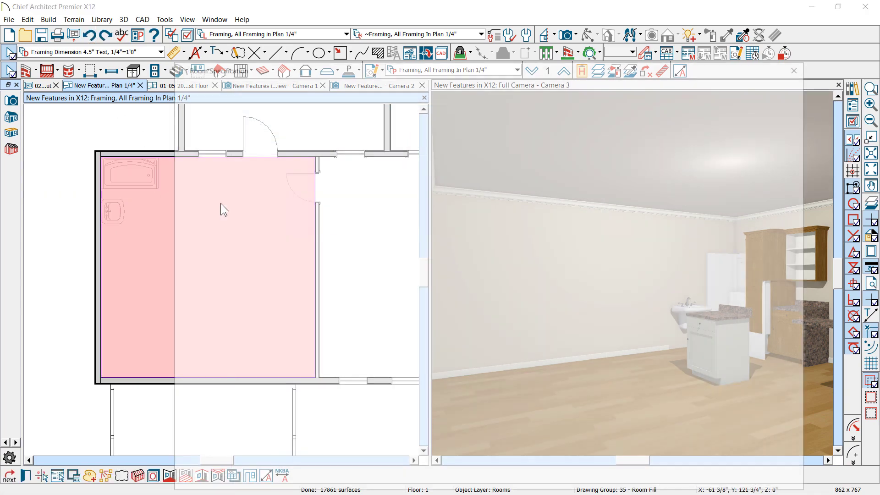
pyautogui.press('Escape')
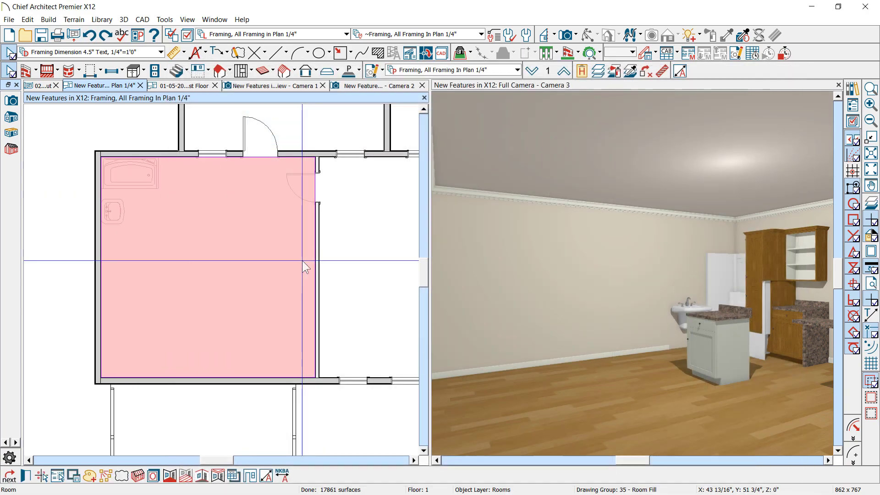
pyautogui.click(218, 475)
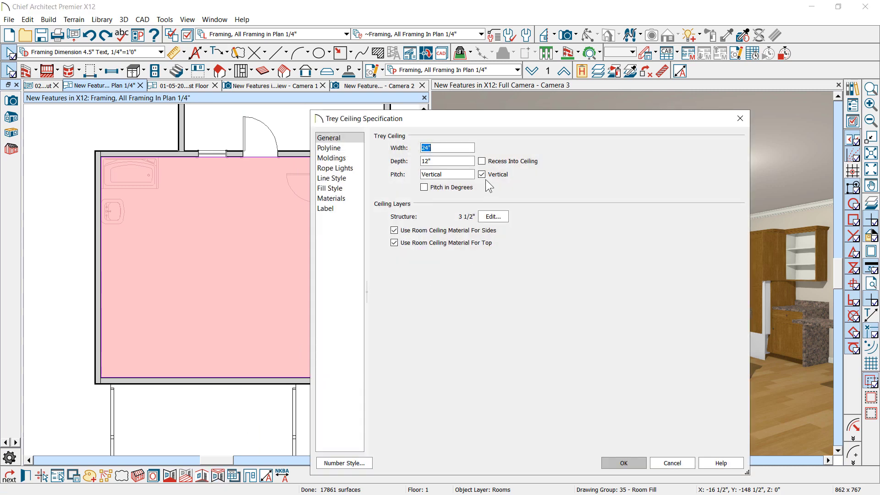
pyautogui.click(483, 175)
pyautogui.moveTo(435, 174); pyautogui.dragTo(390, 173)
pyautogui.click(634, 460)
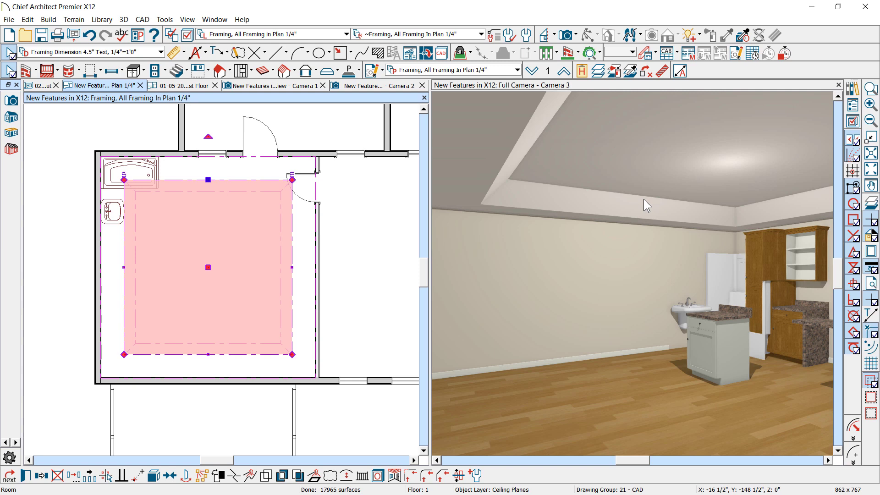
# - Nest two more trey ceilings inside the first, each 24" wide and 12" deep with a 12" pitch, and inspect them in Camera 3
pyautogui.scroll(1, 238, 184)
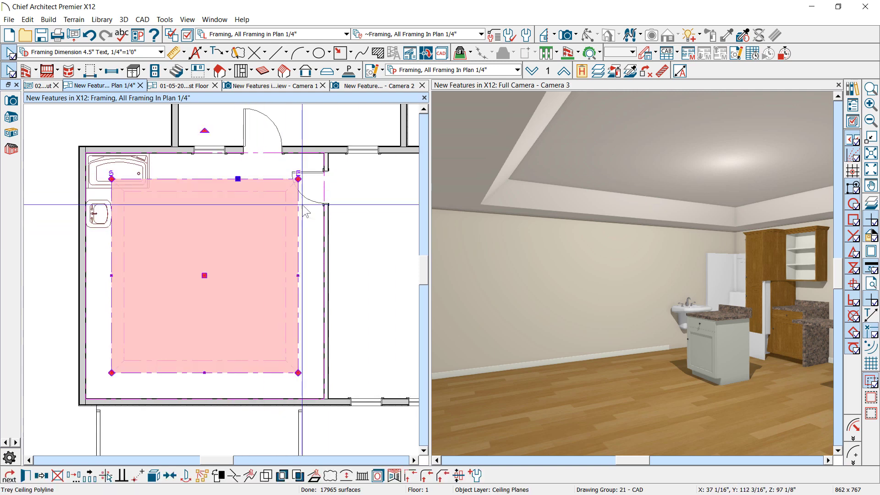
pyautogui.scroll(1, 254, 208)
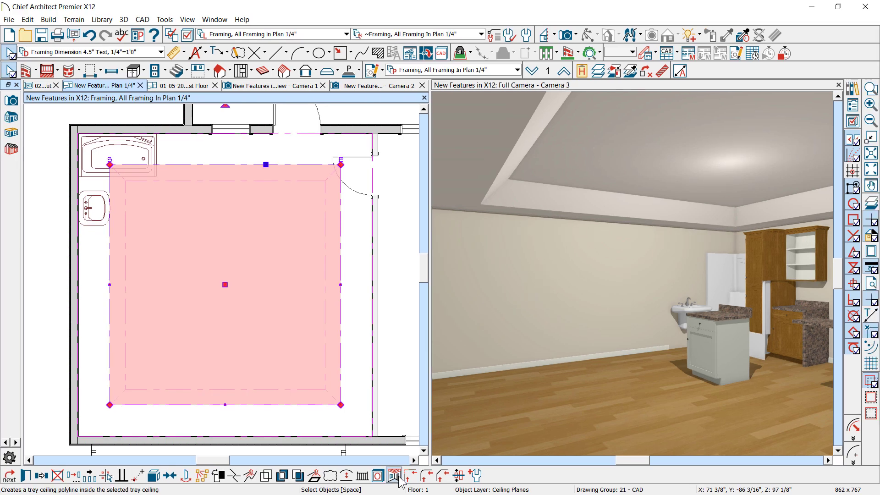
pyautogui.click(395, 475)
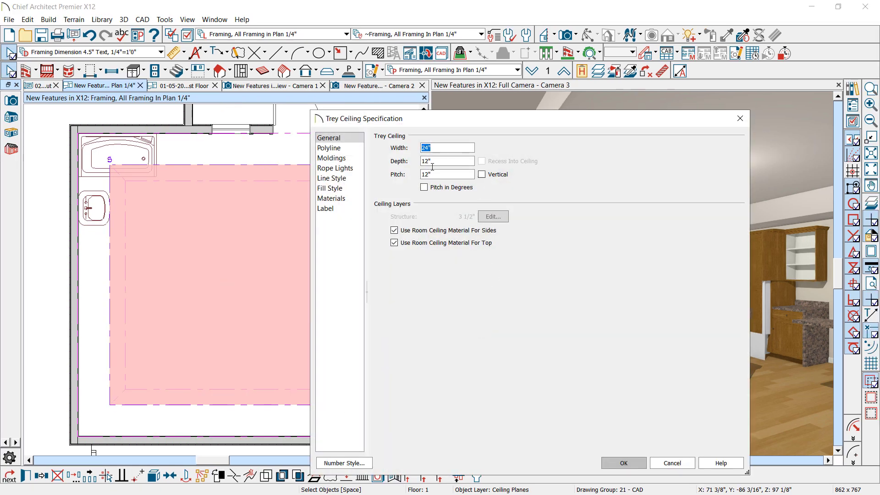
pyautogui.click(624, 464)
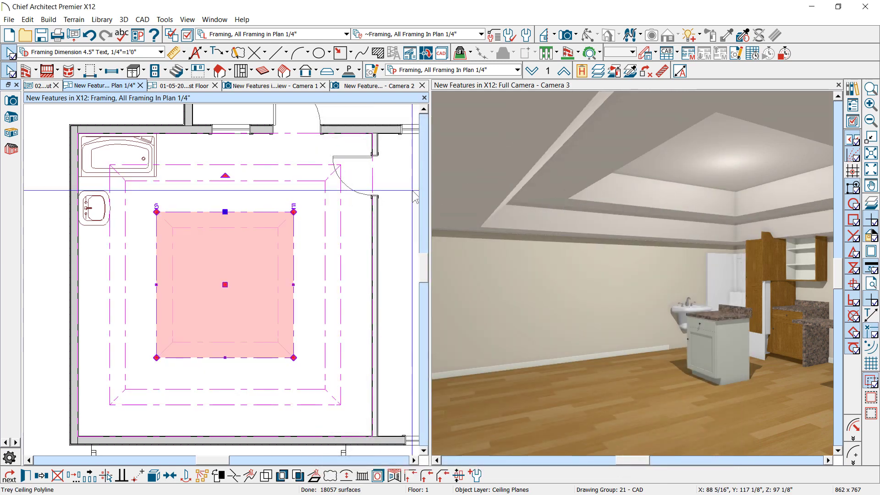
pyautogui.click(394, 477)
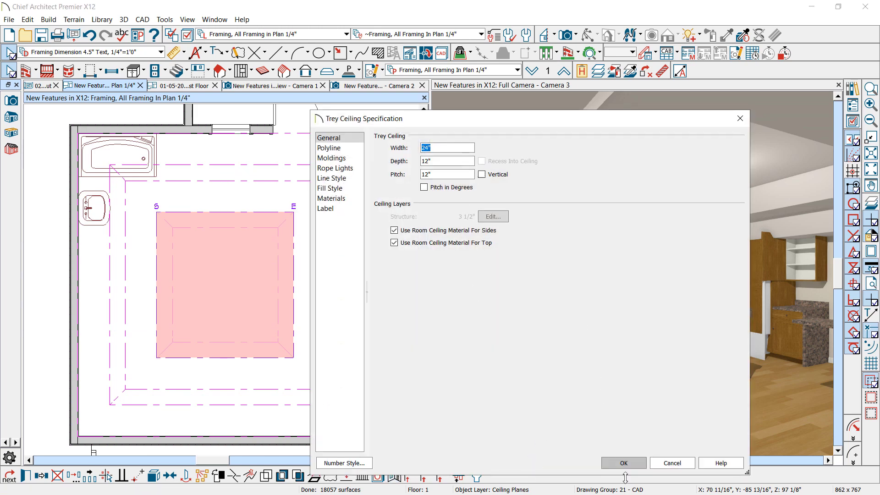
pyautogui.click(624, 464)
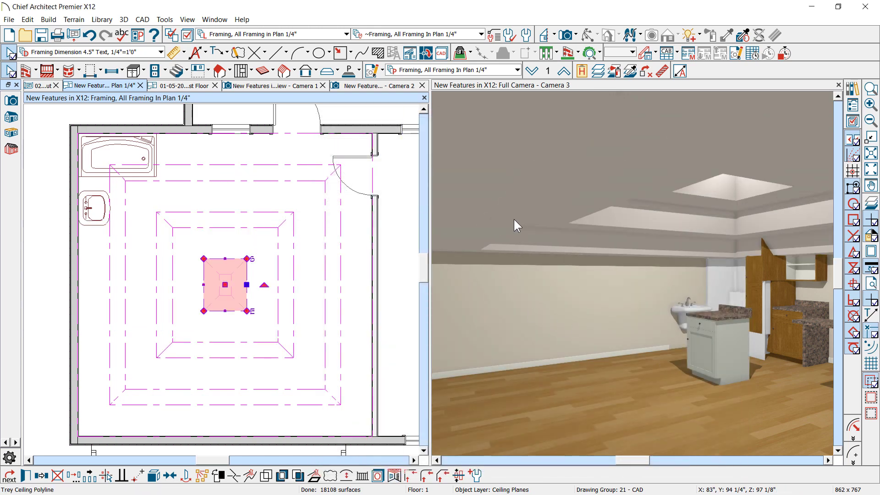
pyautogui.moveTo(514, 219); pyautogui.dragTo(632, 309)
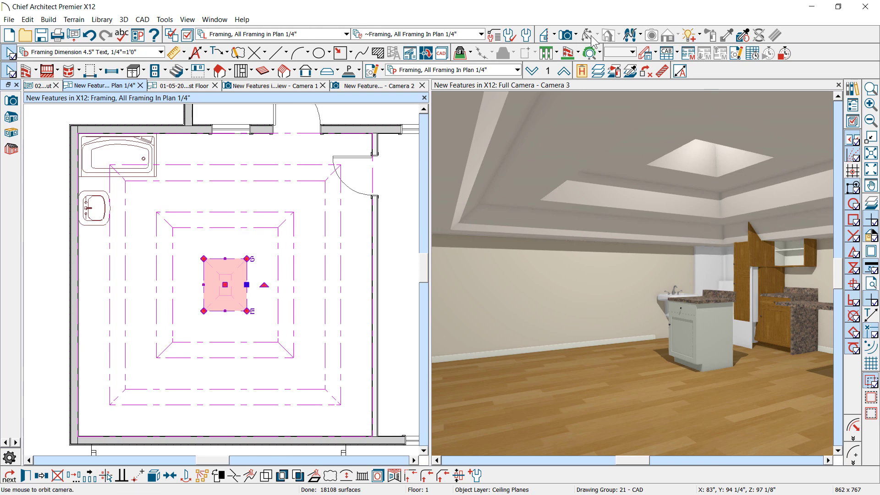
pyautogui.moveTo(554, 133); pyautogui.dragTo(574, 281)
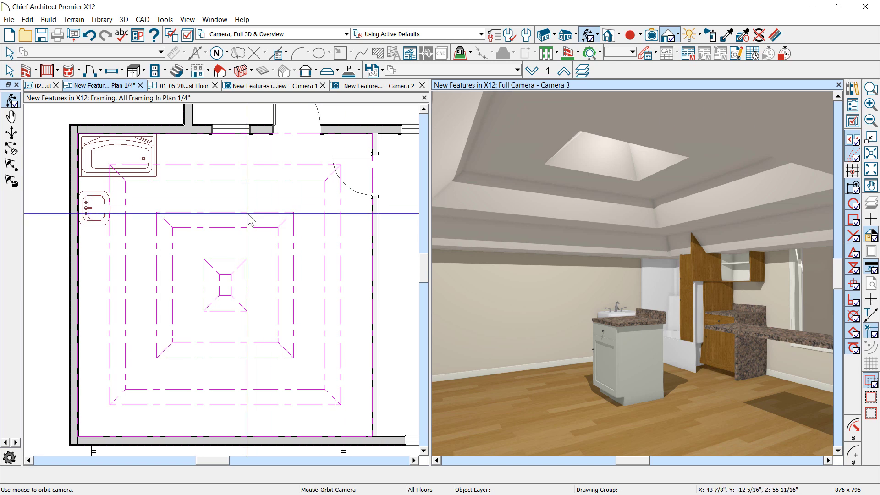
# - Delete the two outer trey ceiling tiers in the plan
pyautogui.press('space')
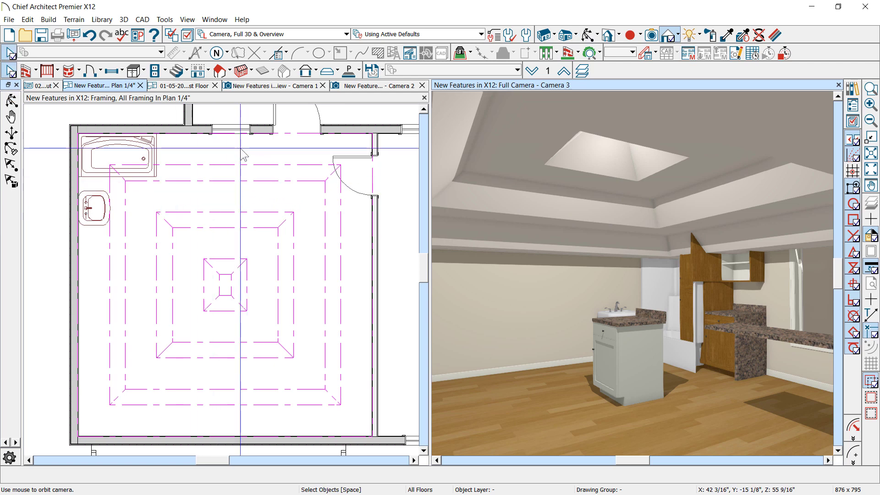
pyautogui.click(271, 249)
pyautogui.press('Delete')
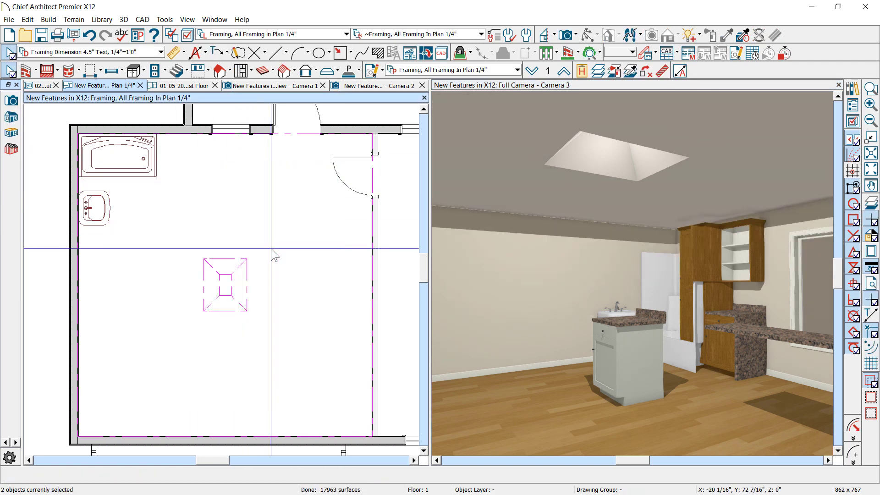
pyautogui.click(302, 132)
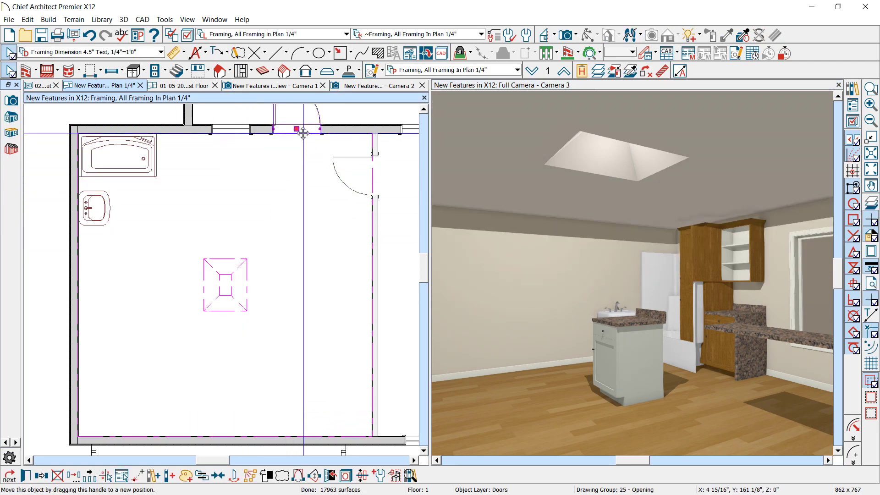
pyautogui.press('Delete')
pyautogui.hotkey('ctrl', 'z')
# - Delete the remaining small sloped trey ceiling in the middle of the bathtub room
pyautogui.click(274, 135)
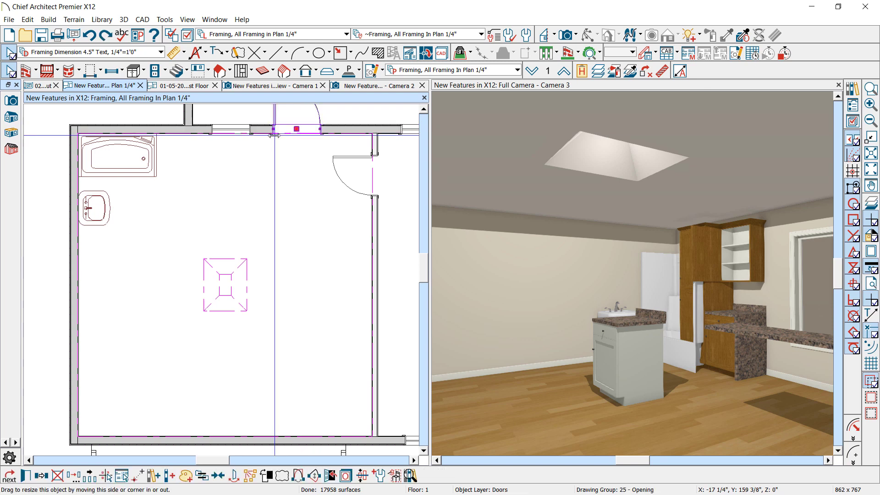
pyautogui.press('Tab')
pyautogui.press('Tab')
pyautogui.press('Tab')
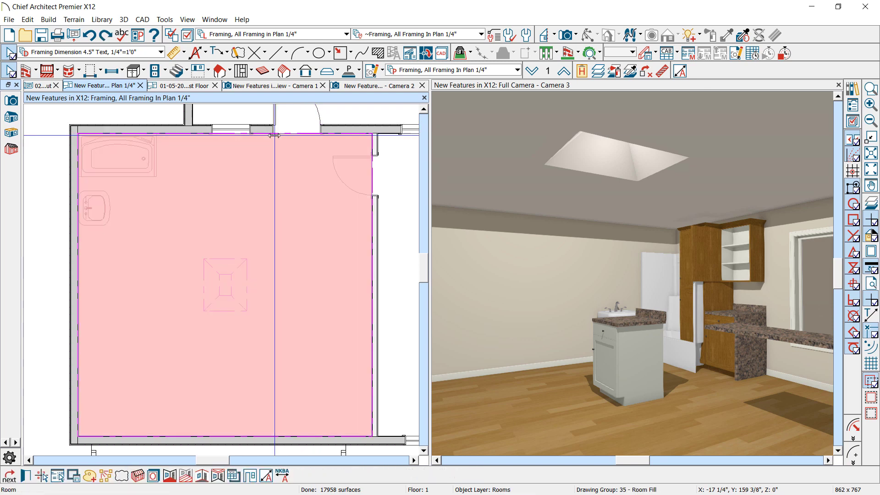
pyautogui.press('Escape')
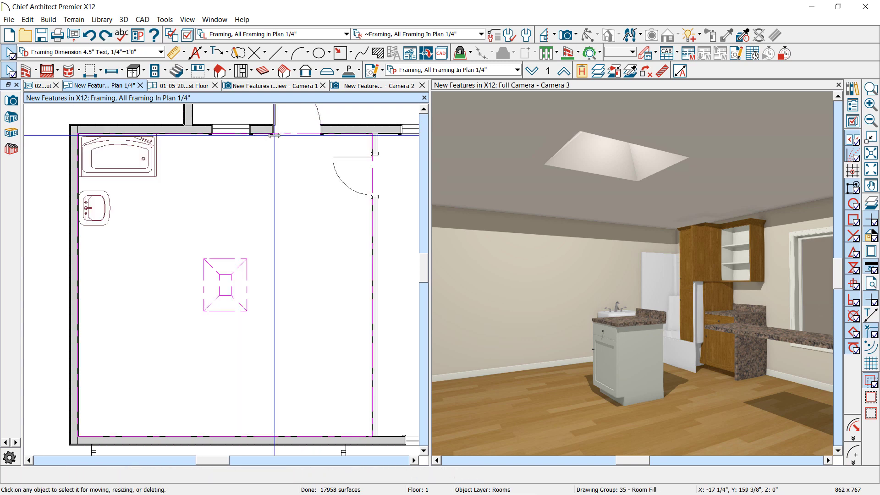
pyautogui.click(225, 258)
pyautogui.press('Delete')
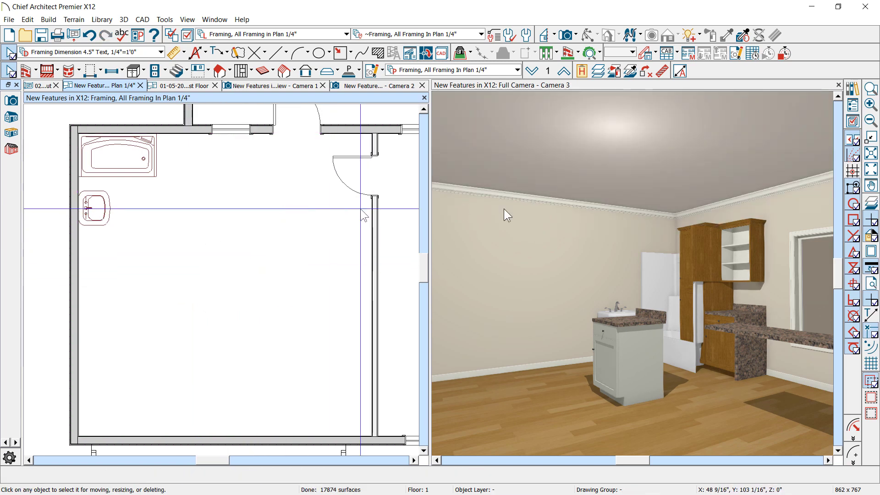
# - Draw a rectangular polyline with a diagonal of about 16'-6" in the bathtub room, below the bathtub and sink
pyautogui.scroll(-4, 617, 213)
pyautogui.scroll(4, 617, 219)
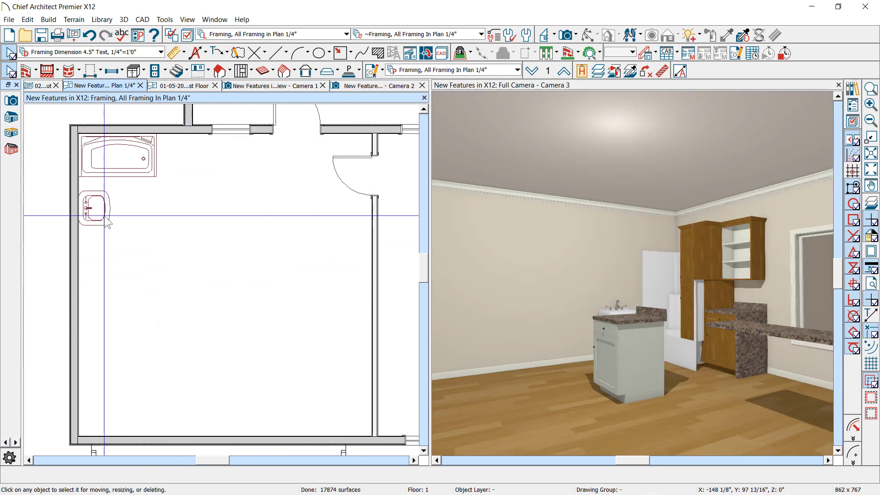
pyautogui.click(340, 53)
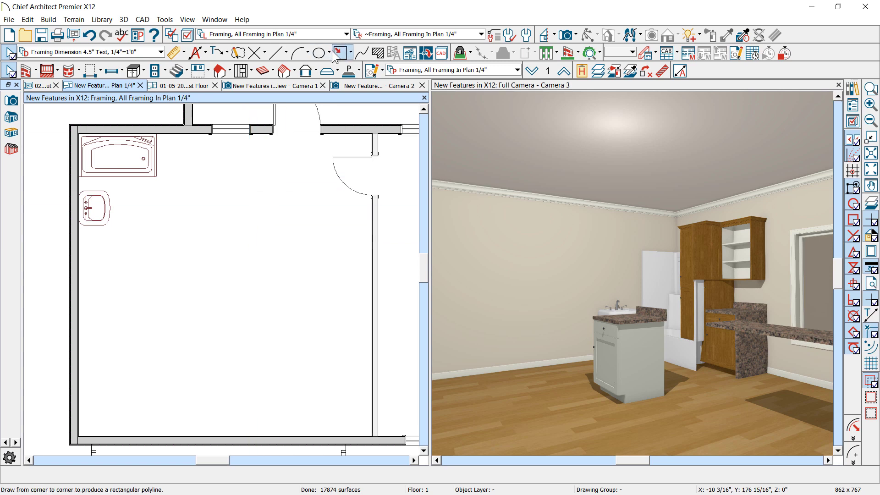
pyautogui.moveTo(119, 243); pyautogui.dragTo(334, 385)
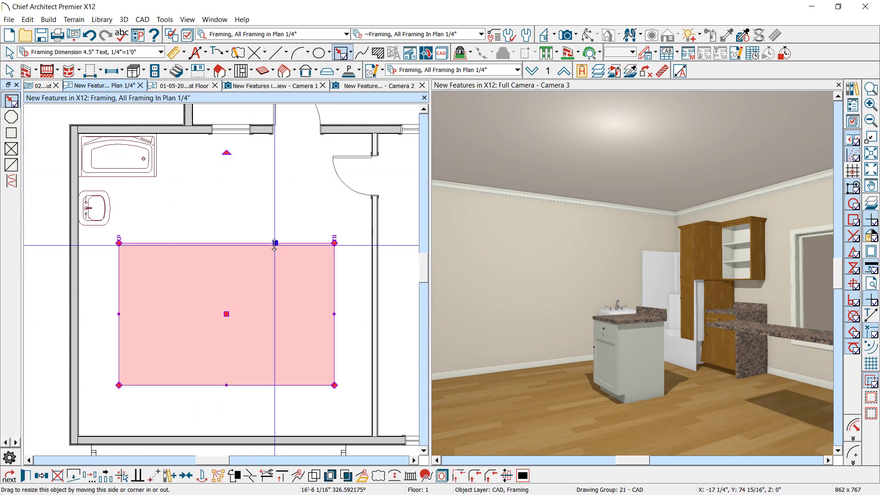
# - Break the rectangle's upper edge at its middle, extend the right half upward about 2'-1" and curve its end into a semicircular arc
pyautogui.moveTo(228, 243); pyautogui.dragTo(300, 210)
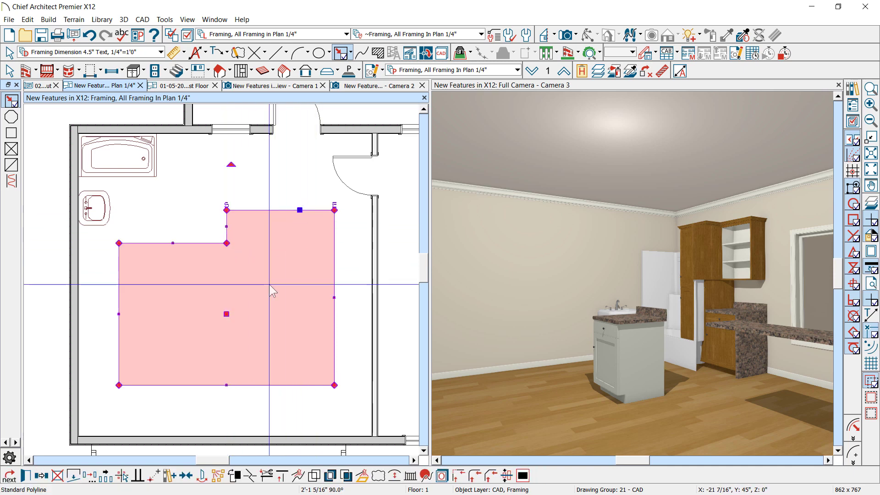
pyautogui.click(396, 476)
pyautogui.moveTo(300, 210); pyautogui.dragTo(334, 182)
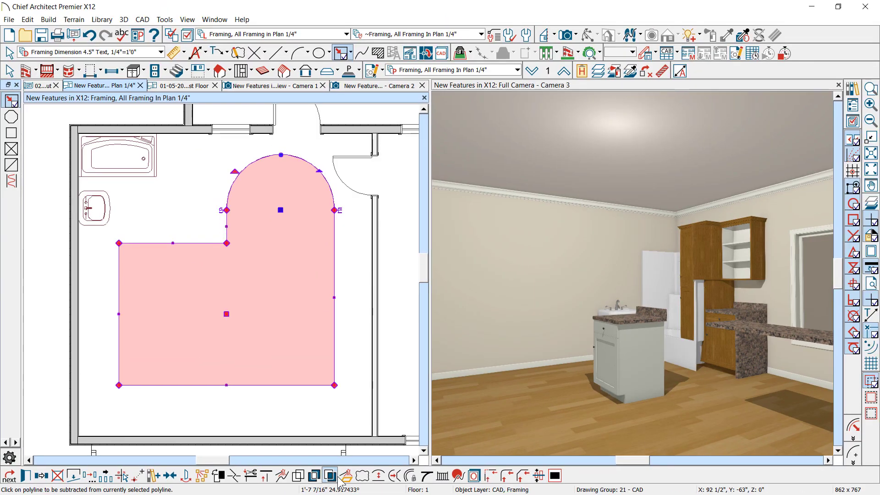
# - Convert the polyline into a vertical trey ceiling 12" deep on the default layer and inspect it in Camera 3
pyautogui.click(347, 476)
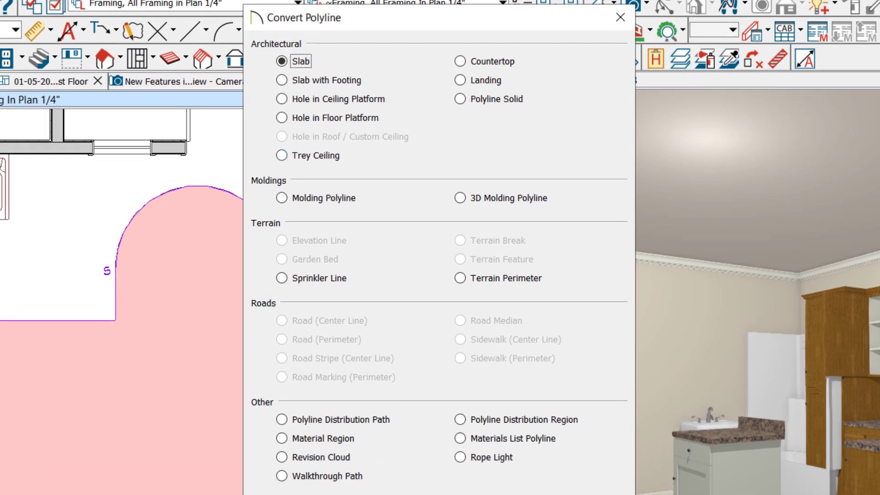
pyautogui.click(309, 156)
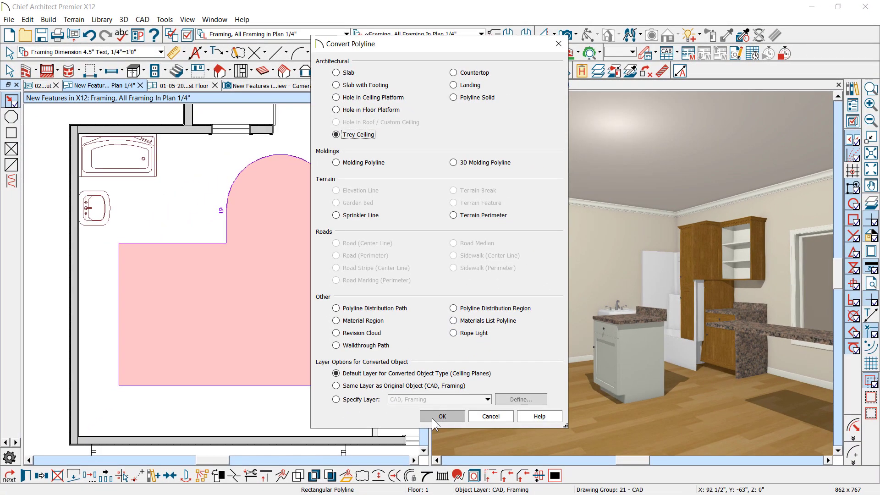
pyautogui.click(432, 417)
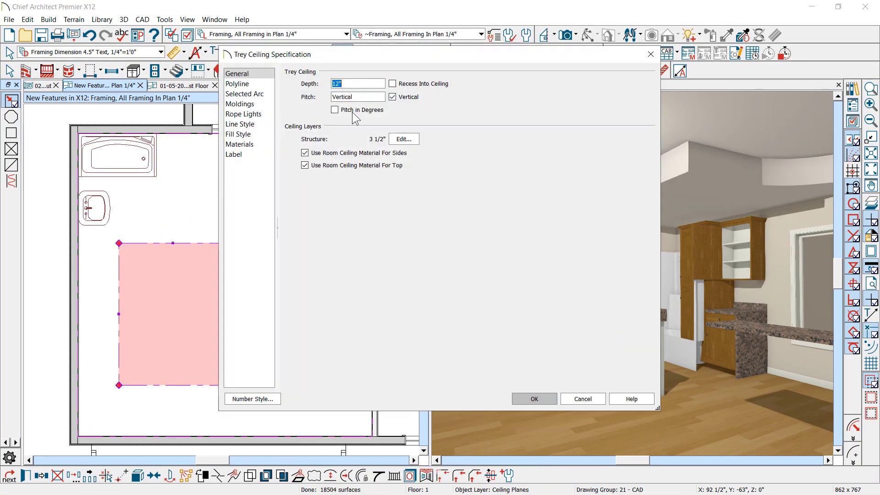
pyautogui.click(531, 399)
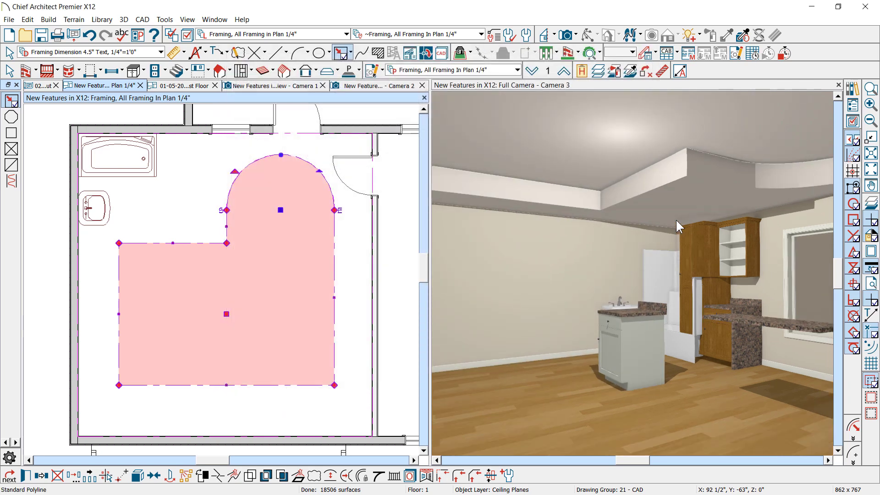
pyautogui.moveTo(566, 176); pyautogui.dragTo(563, 182, button='middle')
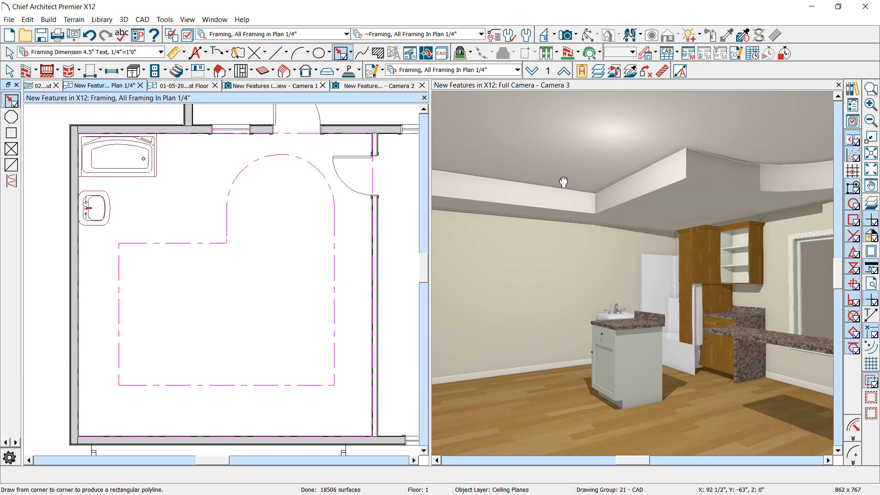
pyautogui.click(549, 211)
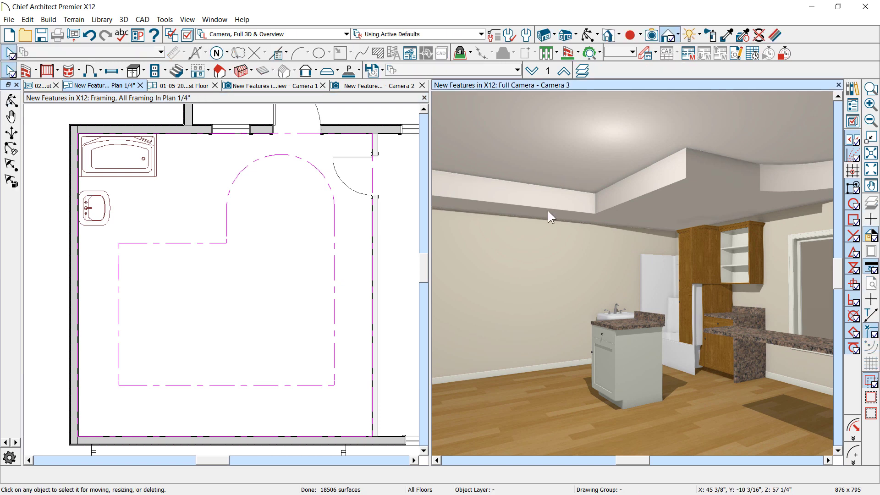
pyautogui.click(589, 35)
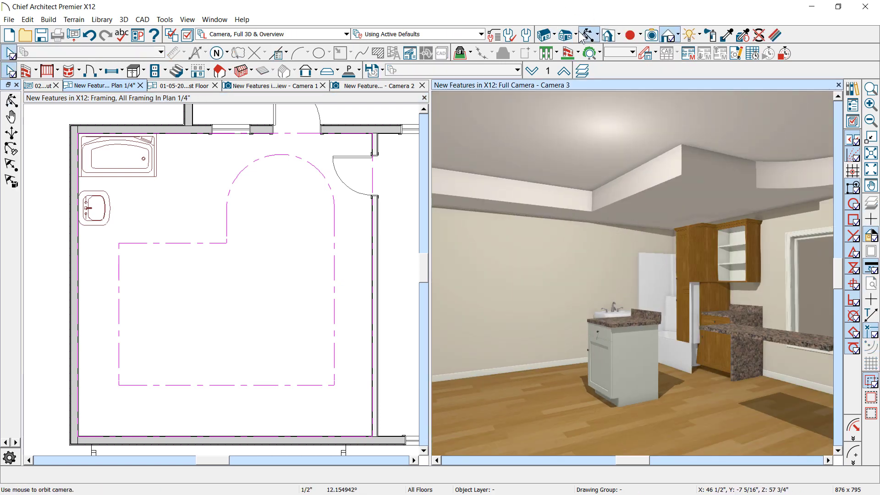
pyautogui.moveTo(642, 239); pyautogui.dragTo(550, 260)
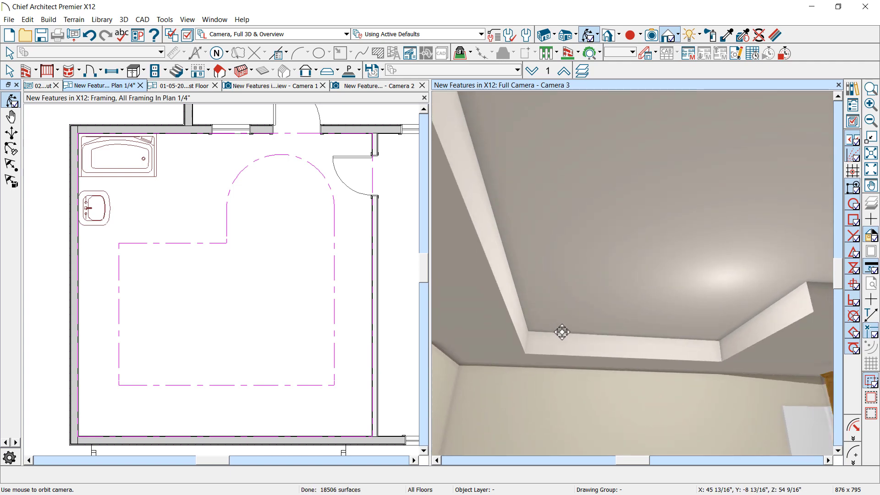
# - Review the molding and rope light options in the trey ceiling's specification and cancel
pyautogui.click(226, 233)
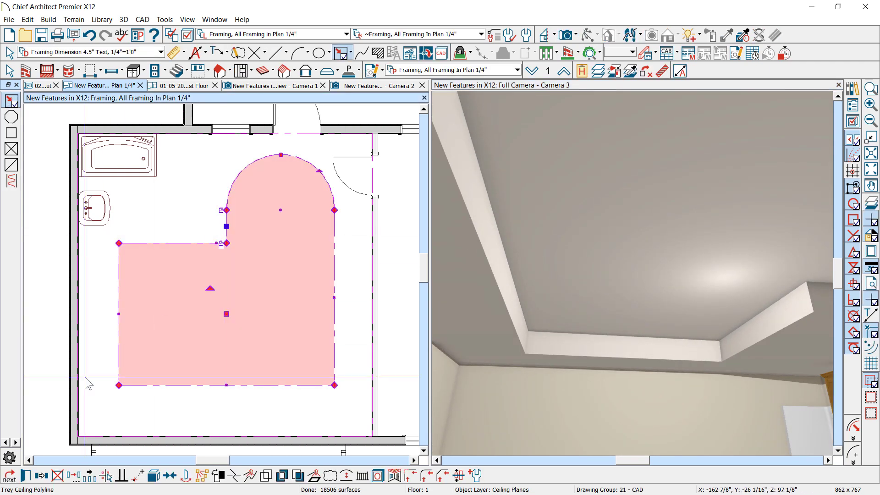
pyautogui.click(26, 477)
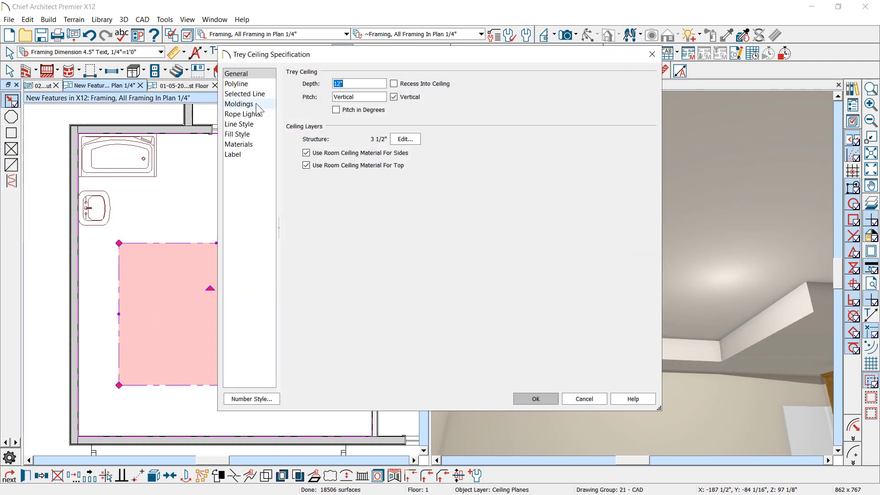
pyautogui.click(248, 104)
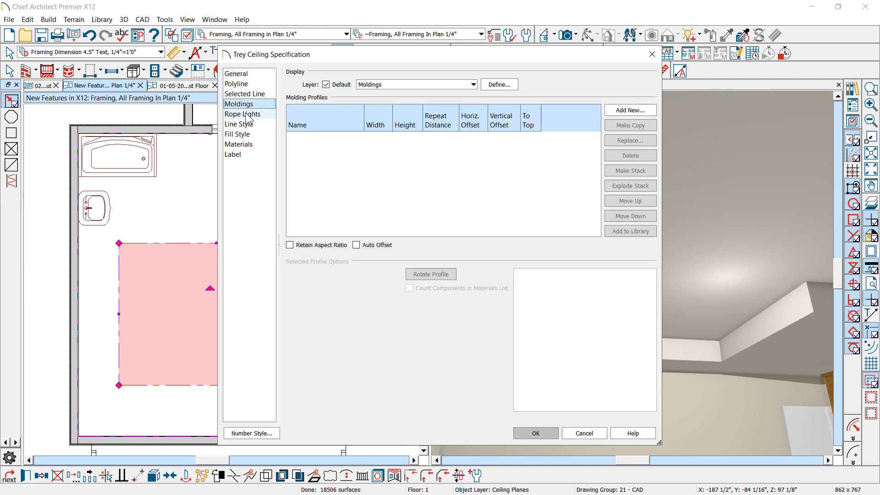
pyautogui.click(246, 116)
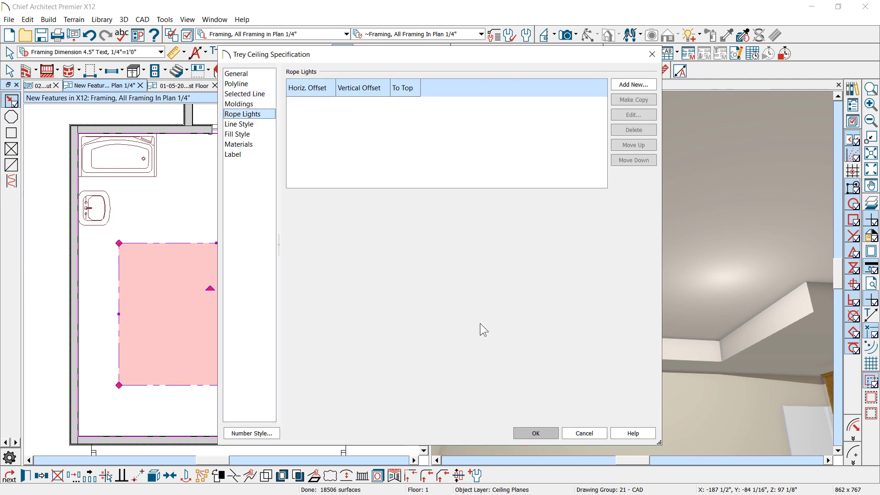
pyautogui.click(585, 438)
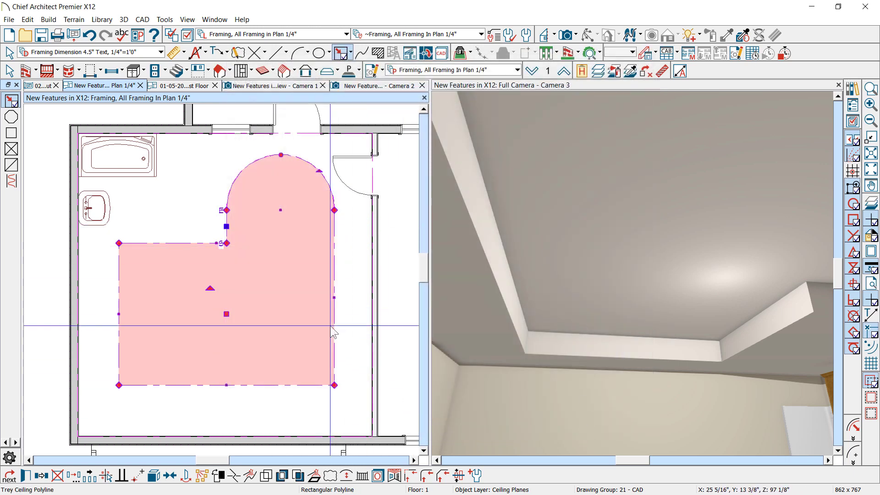
# - Nest a vertical trey ceiling 24" wide and 12" deep inside the first, narrow it from its left edge and inspect it in Camera 3
pyautogui.click(393, 477)
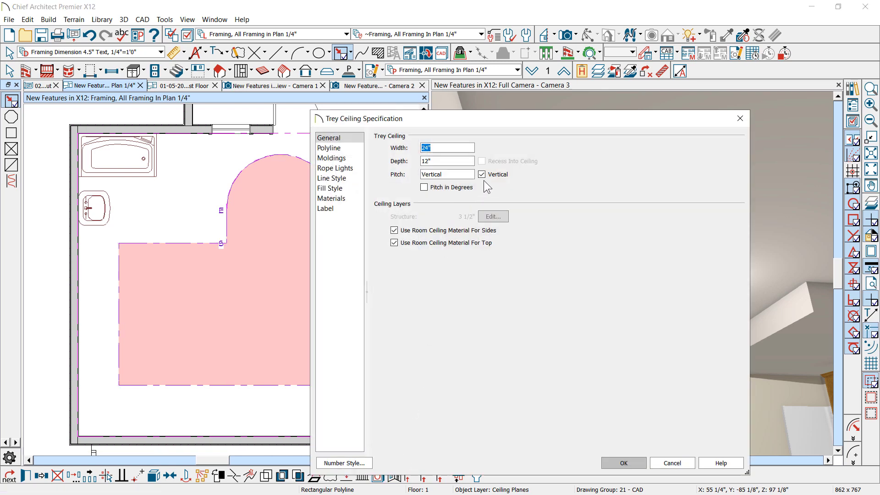
pyautogui.click(620, 463)
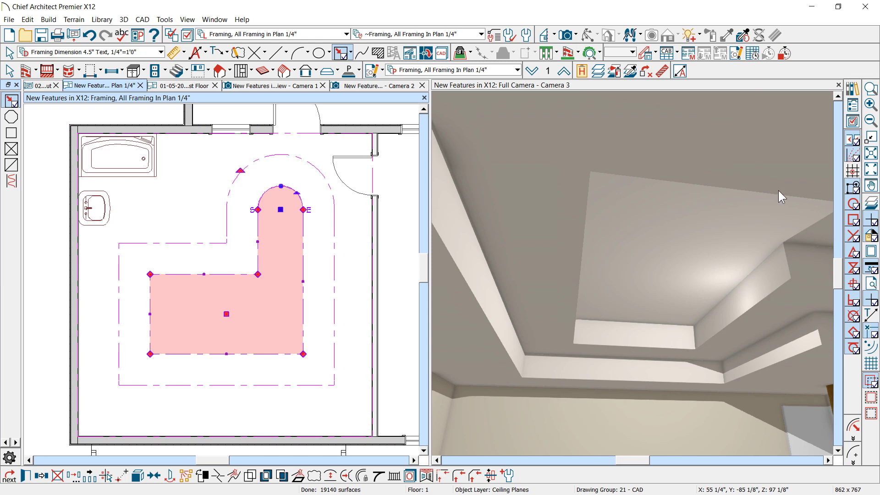
pyautogui.scroll(1, 315, 201)
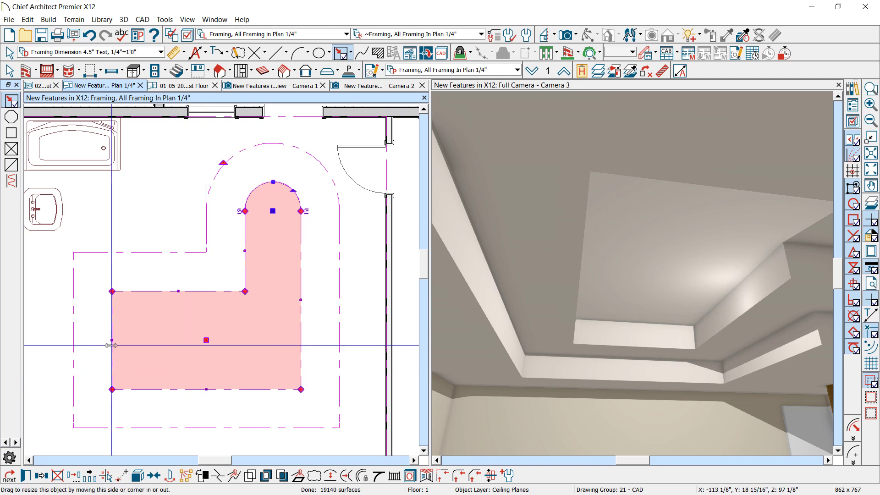
pyautogui.moveTo(112, 341); pyautogui.dragTo(158, 340)
pyautogui.click(664, 289)
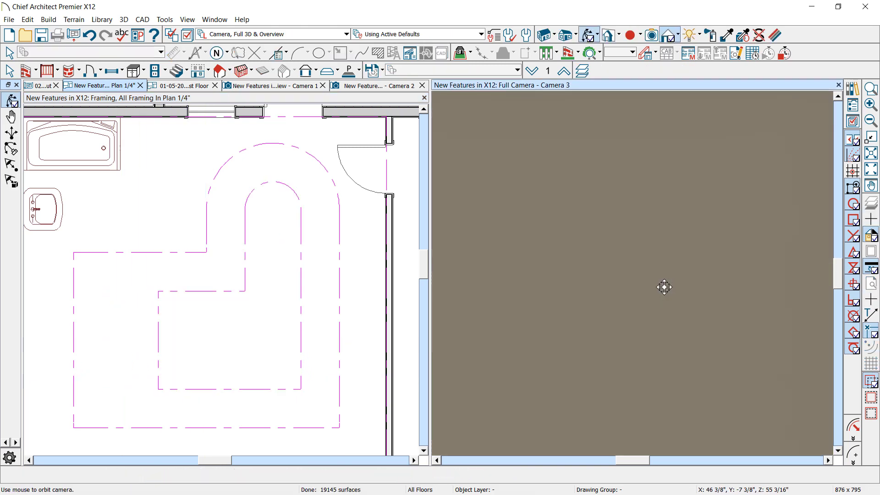
pyautogui.moveTo(665, 289); pyautogui.dragTo(623, 261)
pyautogui.scroll(-2, 161, 224)
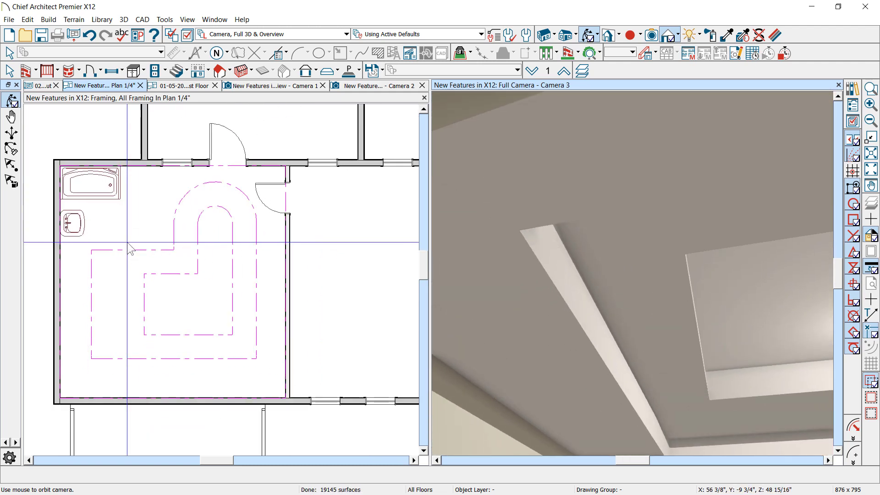
# - Delete both nested trey ceilings from the bathtub room in the plan
pyautogui.click(184, 311)
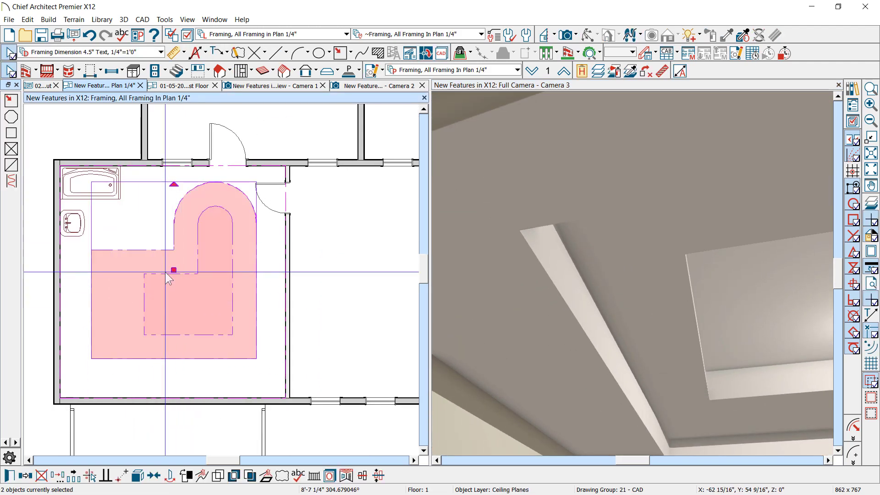
pyautogui.press('Delete')
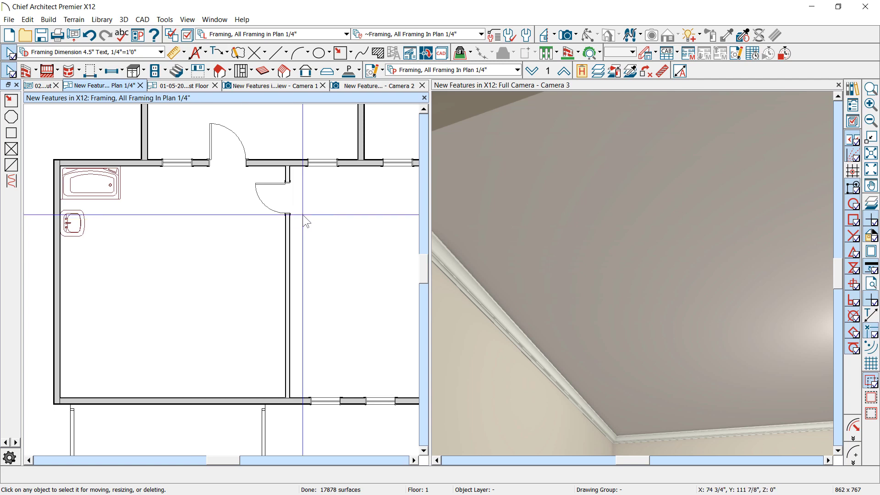
pyautogui.scroll(-4, 317, 321)
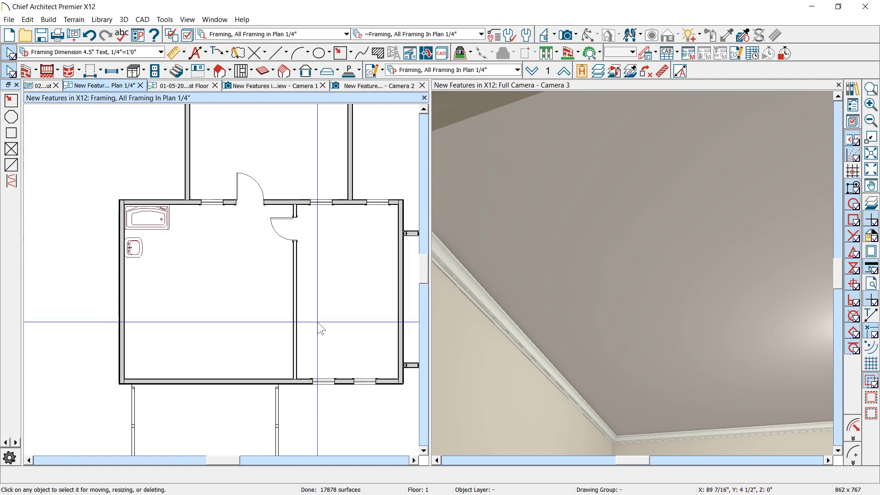
pyautogui.scroll(3, 250, 318)
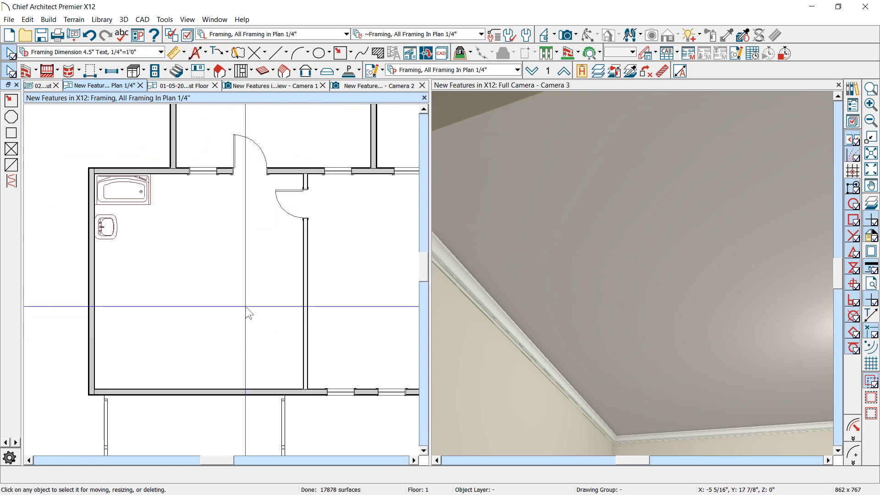
# - Switch to the Whats New in X12 layout and examine the Stair Enhancements list and stair picture on page 5
pyautogui.click(39, 86)
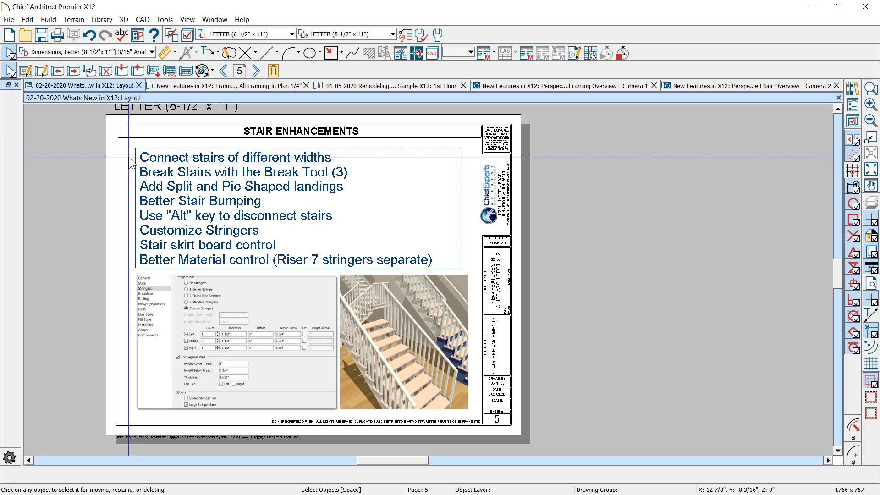
pyautogui.scroll(1, 214, 214)
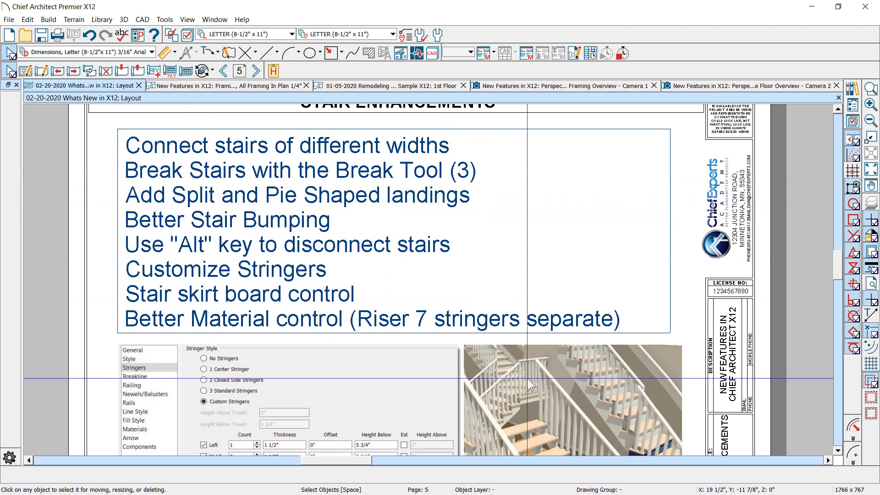
pyautogui.scroll(3, 523, 394)
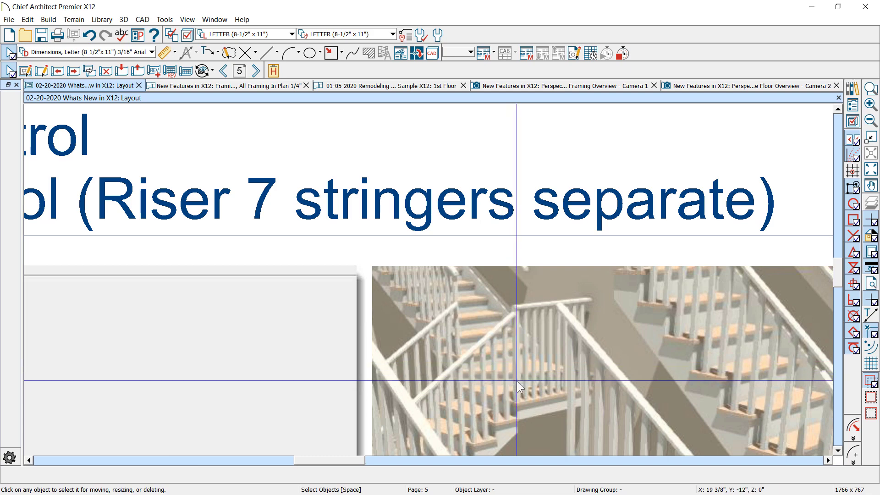
pyautogui.scroll(-4, 562, 365)
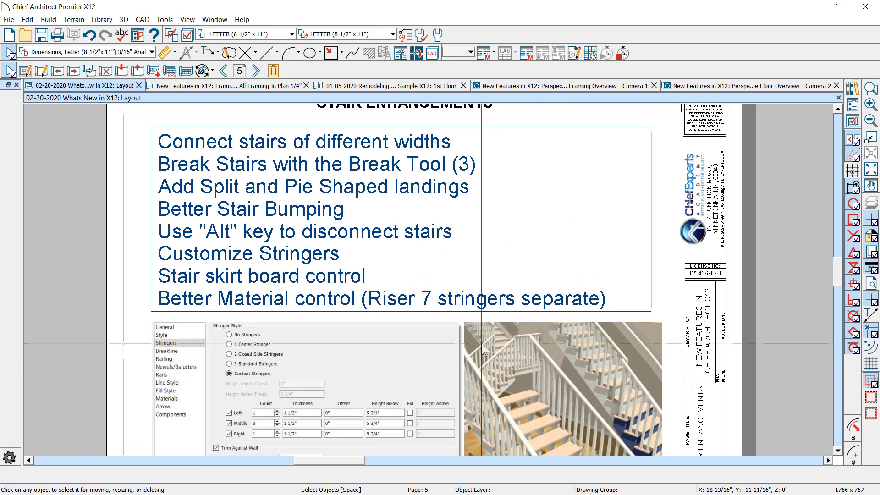
# - Examine the Stair Enhancements feature list, stringer settings picture and stair picture on layout page 5
pyautogui.scroll(1, 109, 192)
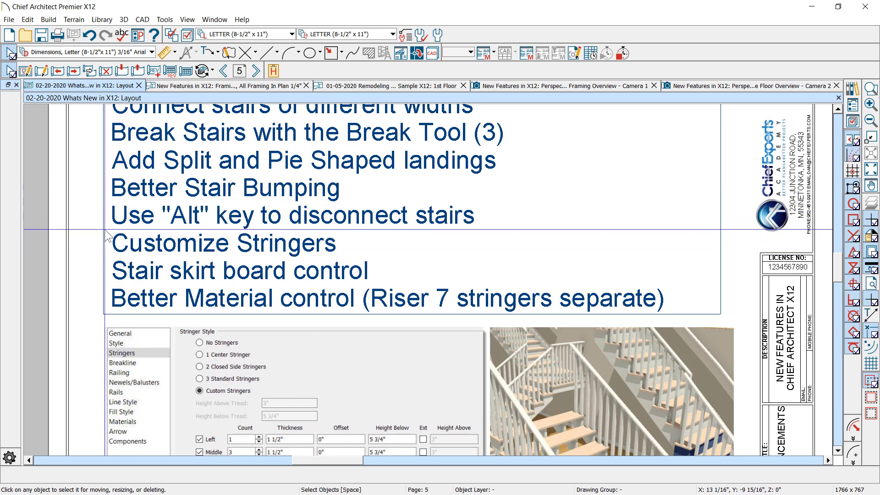
pyautogui.scroll(-1, 131, 264)
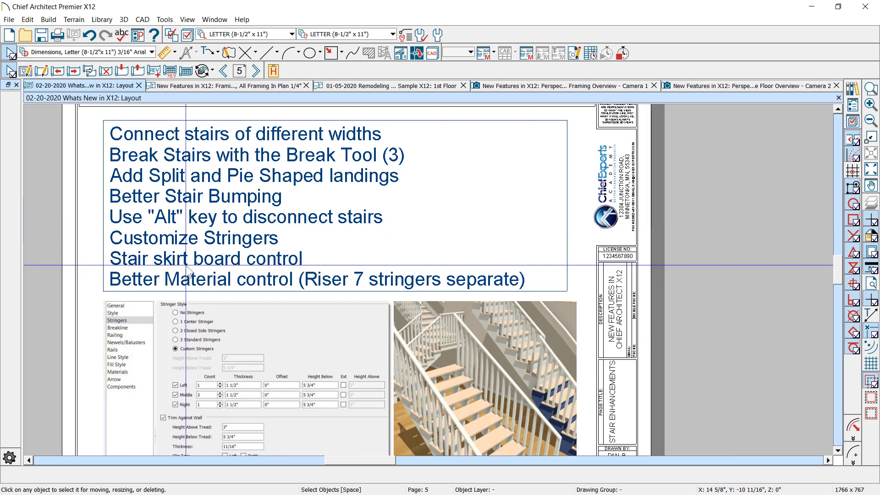
pyautogui.scroll(-1, 177, 277)
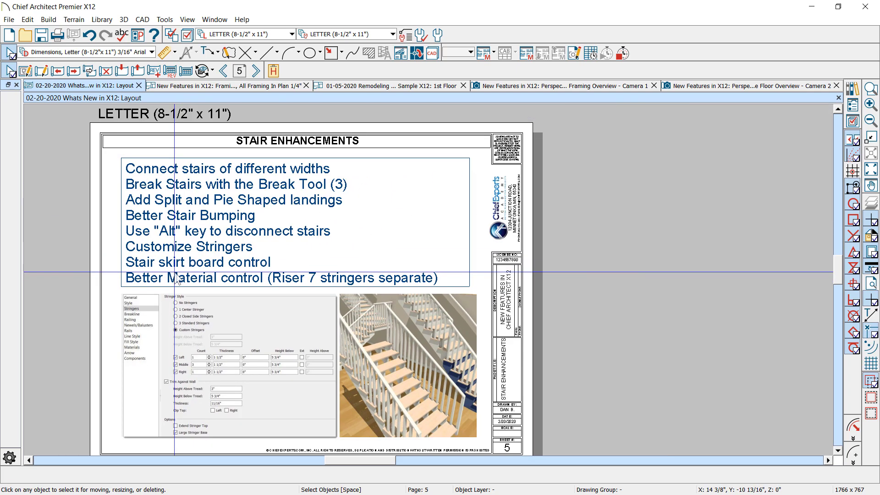
pyautogui.scroll(4, 459, 367)
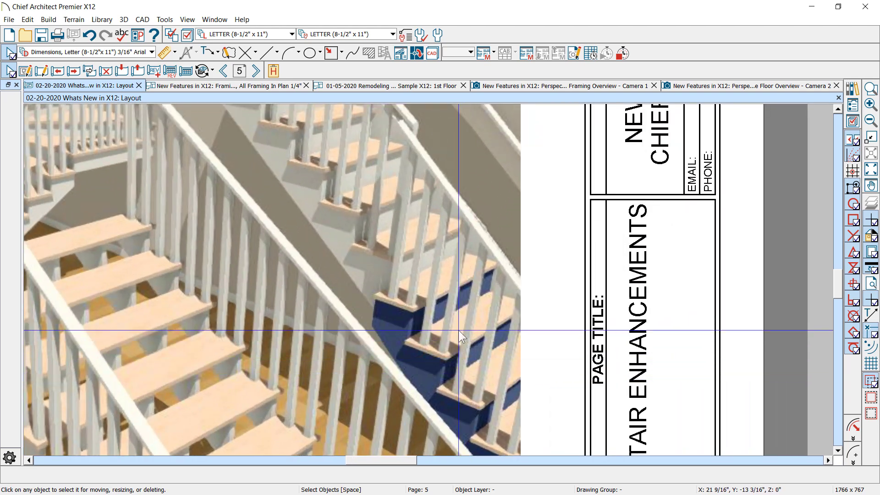
pyautogui.scroll(-3, 468, 371)
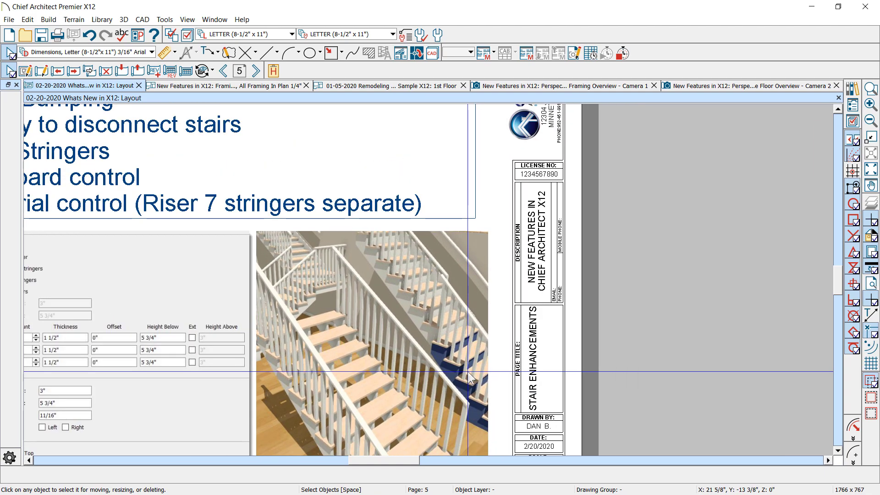
pyautogui.scroll(-2, 468, 372)
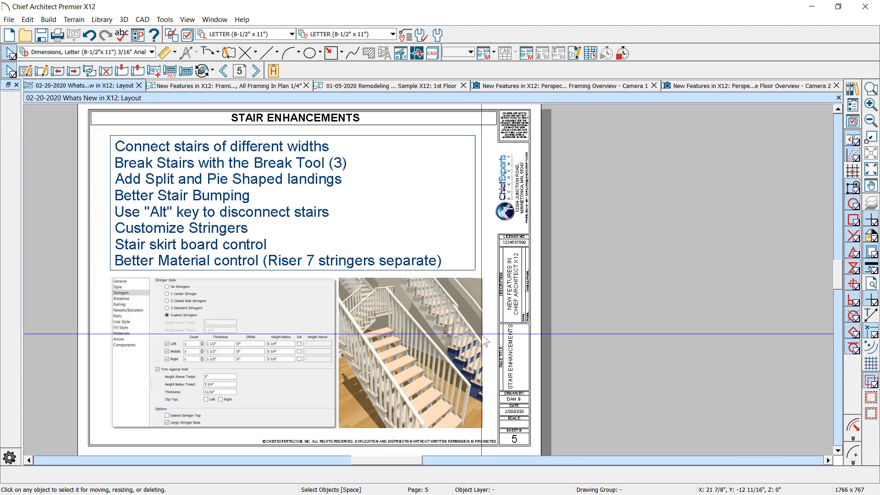
# - Create a Perspective Floor Overview of the New Features in X12 plan and tile it side by side with the other views
pyautogui.click(220, 86)
pyautogui.scroll(-2, 172, 106)
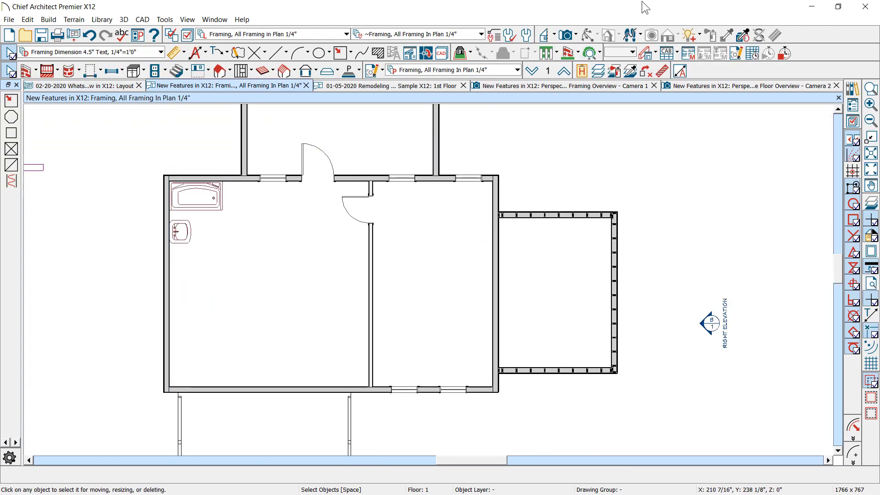
pyautogui.click(576, 35)
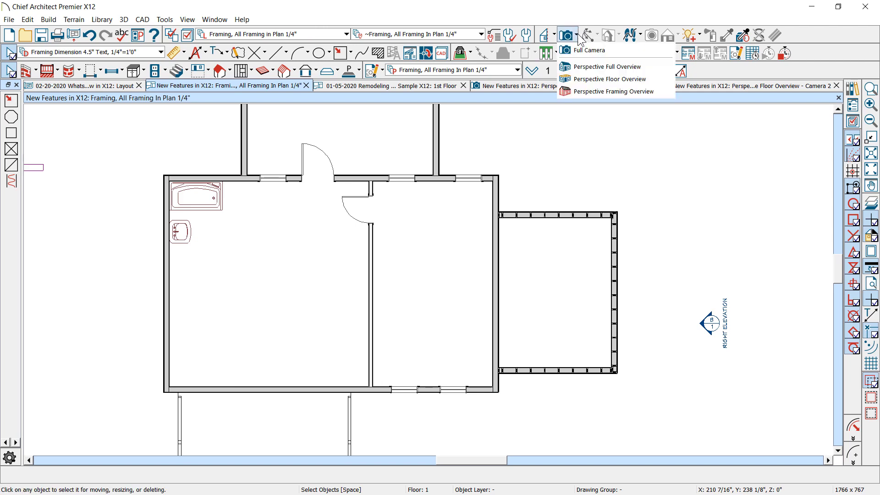
pyautogui.click(577, 79)
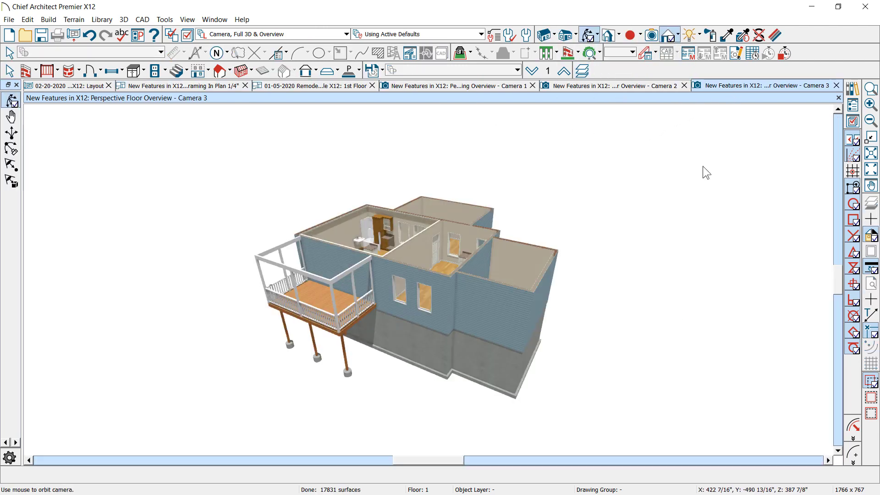
pyautogui.moveTo(761, 86); pyautogui.dragTo(830, 326)
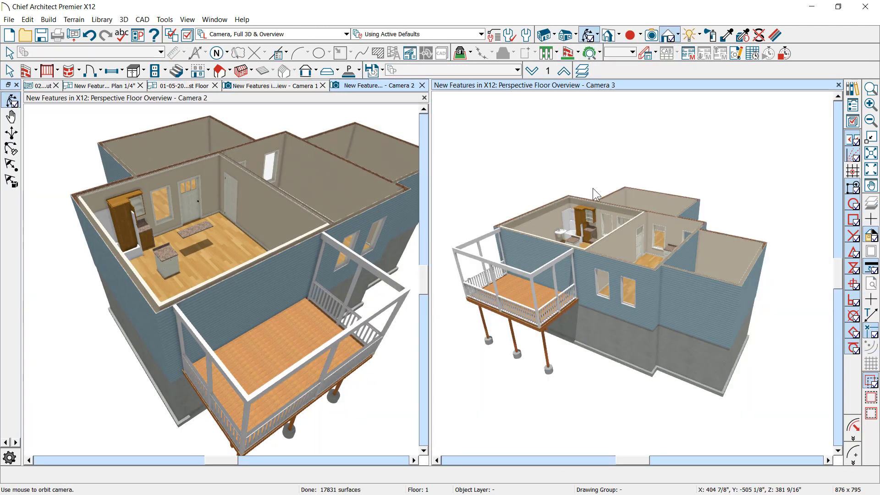
pyautogui.moveTo(612, 123); pyautogui.dragTo(767, 239)
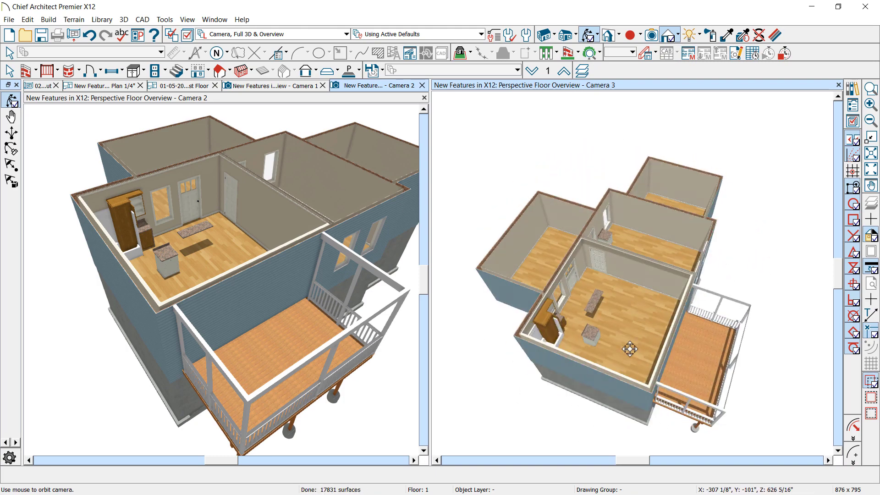
pyautogui.scroll(3, 630, 349)
pyautogui.scroll(-3, 194, 249)
pyautogui.scroll(5, 226, 260)
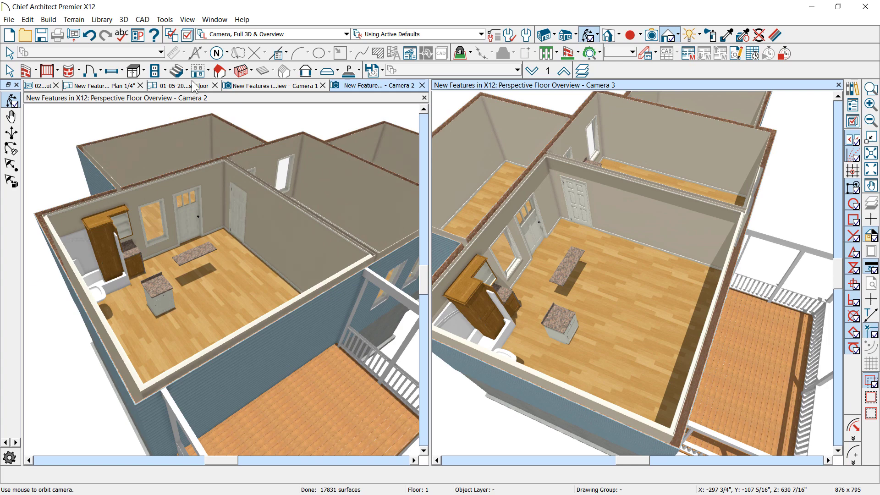
# - Draw two separate, aligned straight stair sections in the bathtub room of the plan, a short one with four treads and one with seven
pyautogui.click(95, 87)
pyautogui.scroll(5, 202, 186)
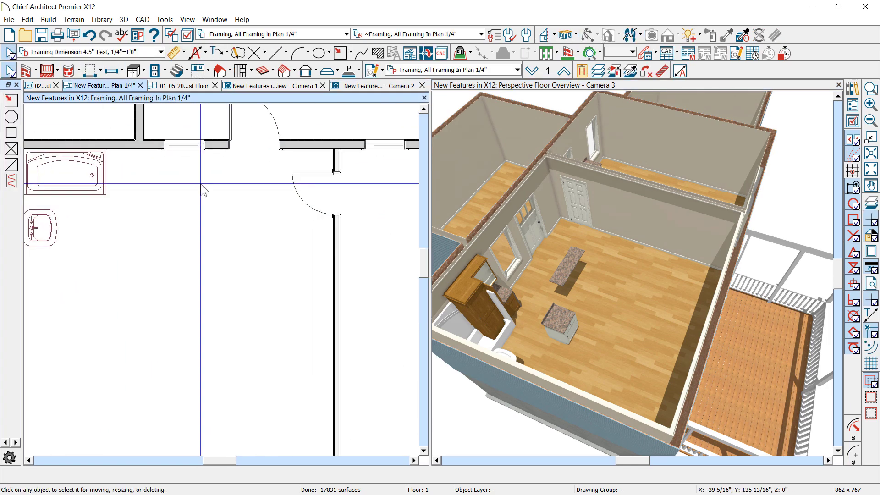
pyautogui.scroll(-4, 284, 234)
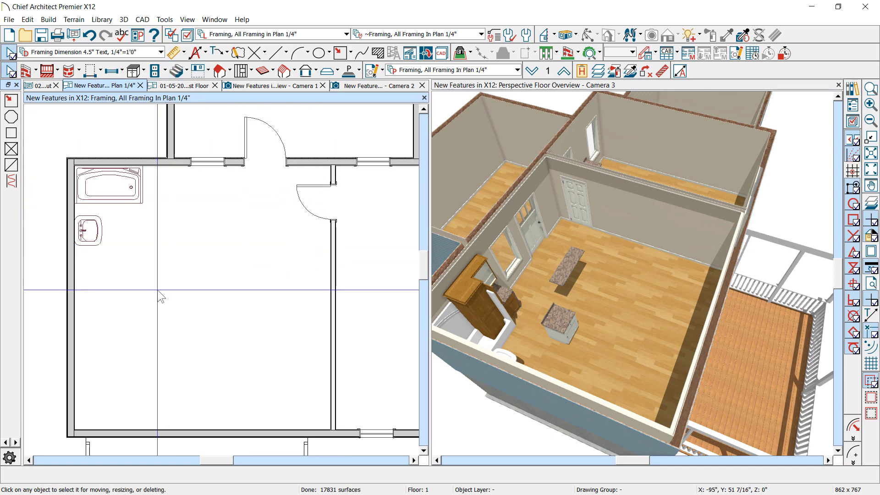
pyautogui.click(197, 281)
pyautogui.click(176, 70)
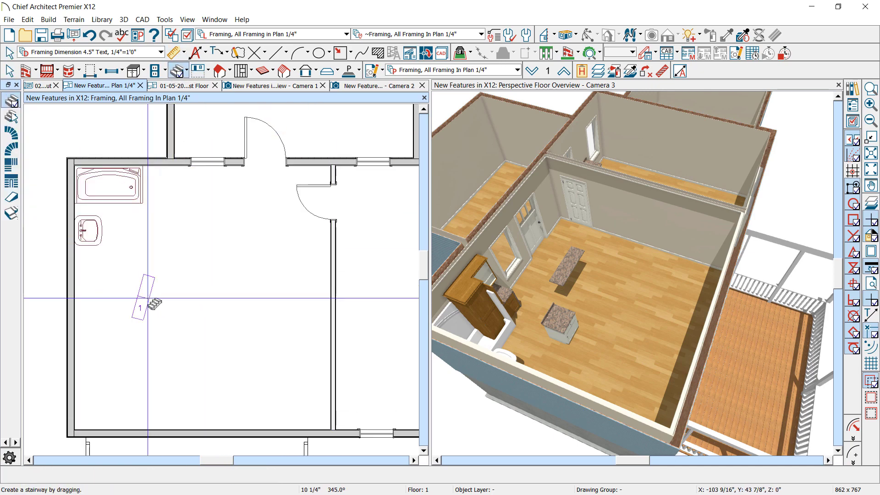
pyautogui.click(189, 294)
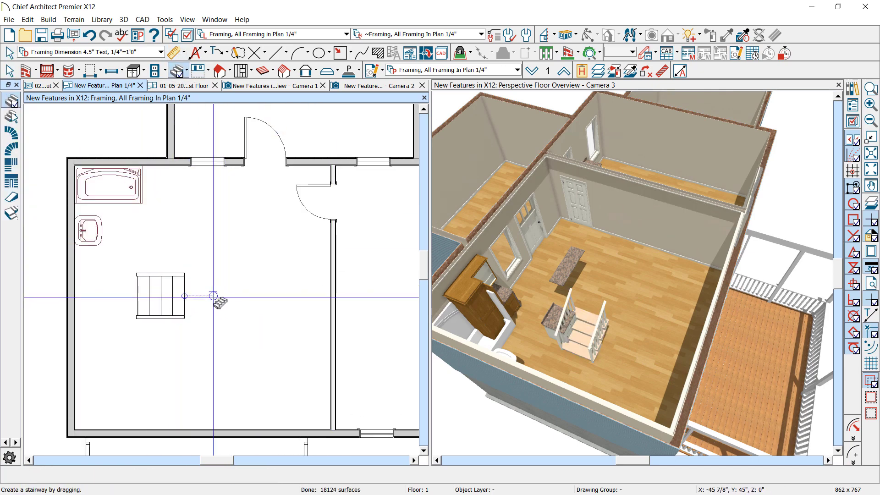
pyautogui.moveTo(214, 296); pyautogui.dragTo(296, 295)
pyautogui.scroll(2, 224, 295)
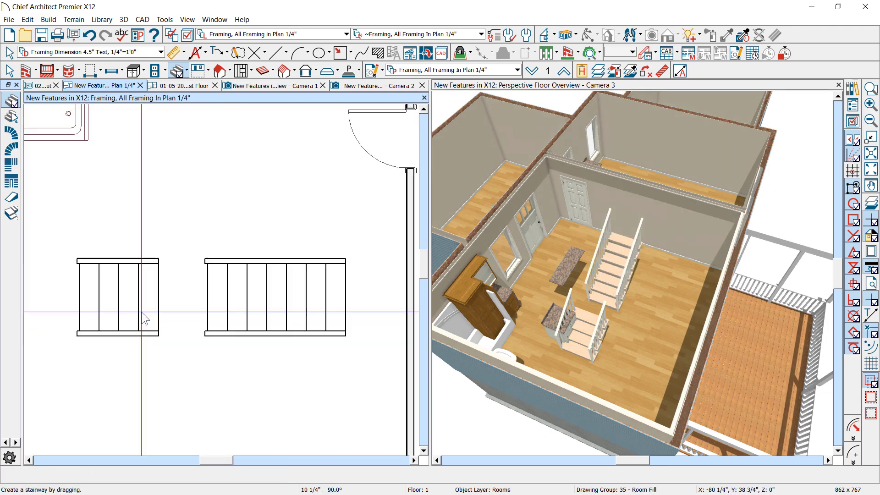
# - Widen the short stair section and move it against the longer section so that they connect
pyautogui.click(143, 318)
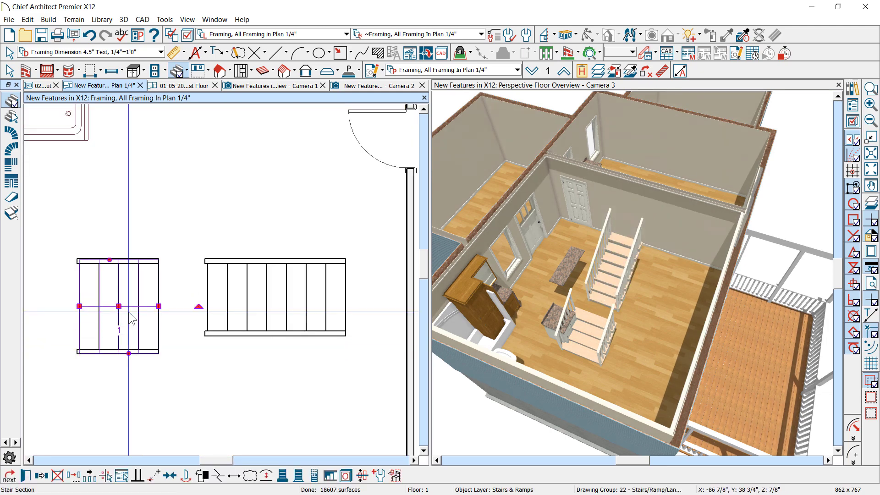
pyautogui.moveTo(122, 311); pyautogui.dragTo(167, 306)
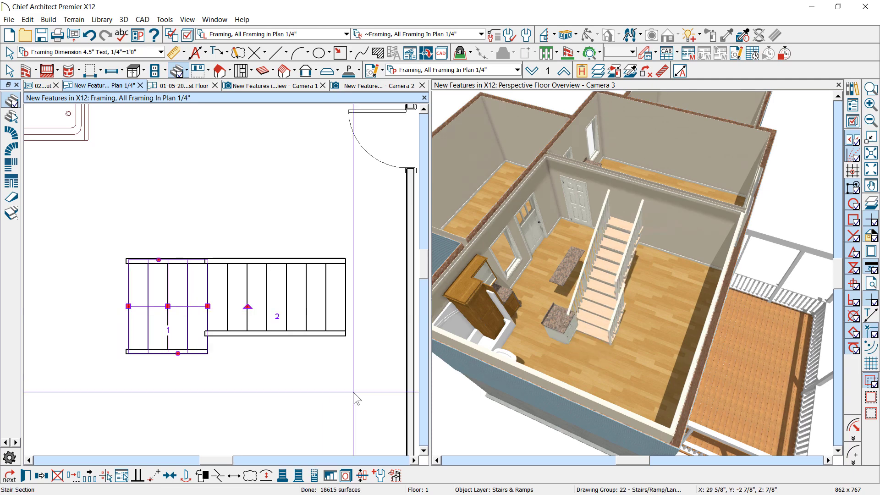
pyautogui.scroll(3, 617, 312)
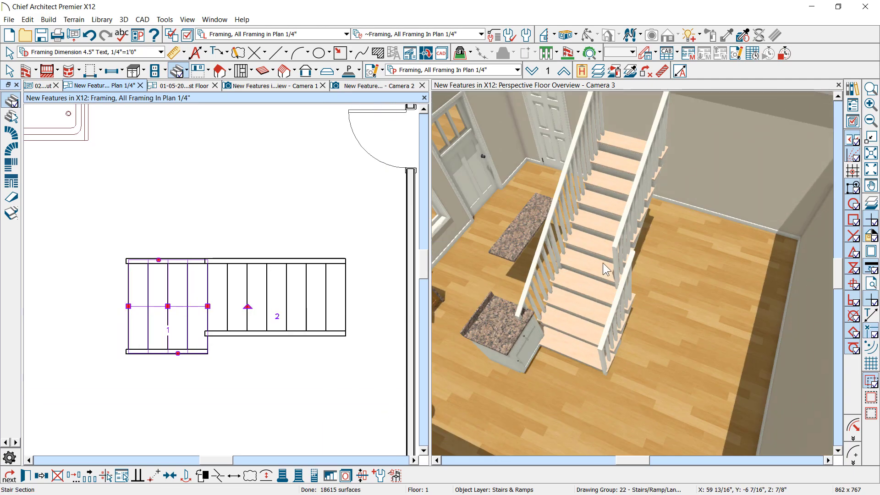
# - Delete the base cabinet beside the stairs and slightly narrow the lower stair section in the camera view
pyautogui.click(493, 331)
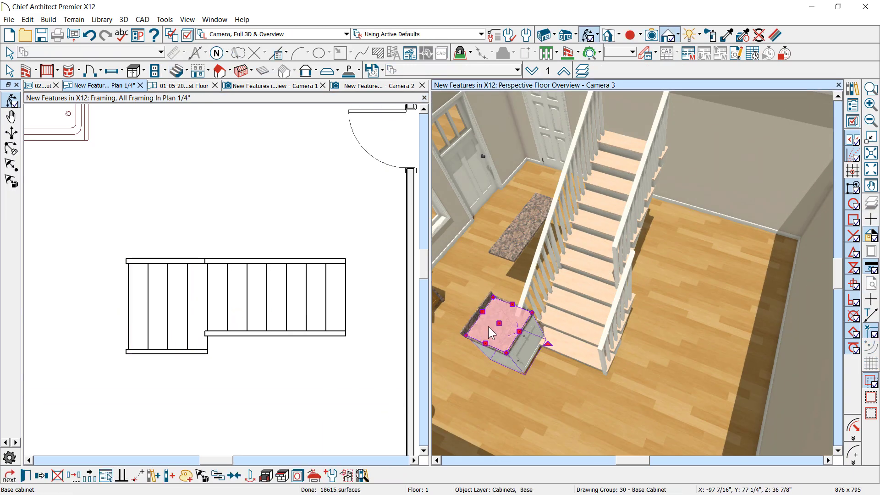
pyautogui.moveTo(488, 326); pyautogui.dragTo(664, 269, button='middle')
pyautogui.click(640, 328)
pyautogui.scroll(3, 641, 329)
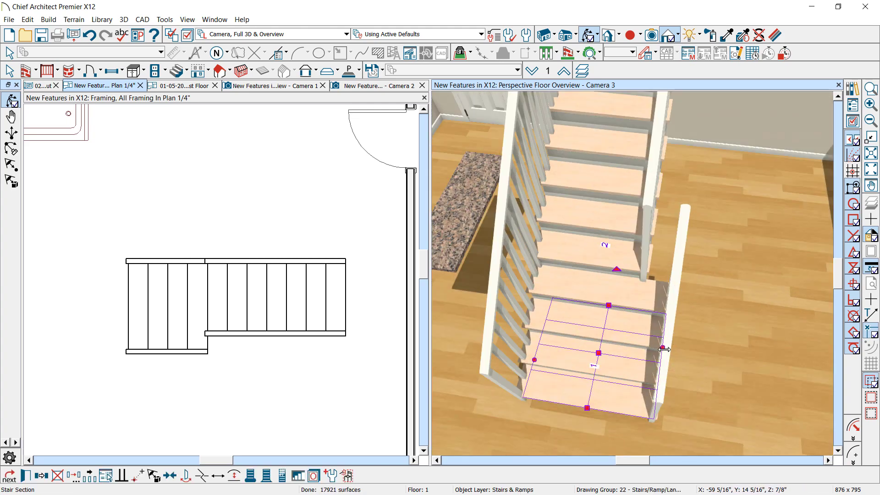
pyautogui.moveTo(647, 351); pyautogui.dragTo(639, 350)
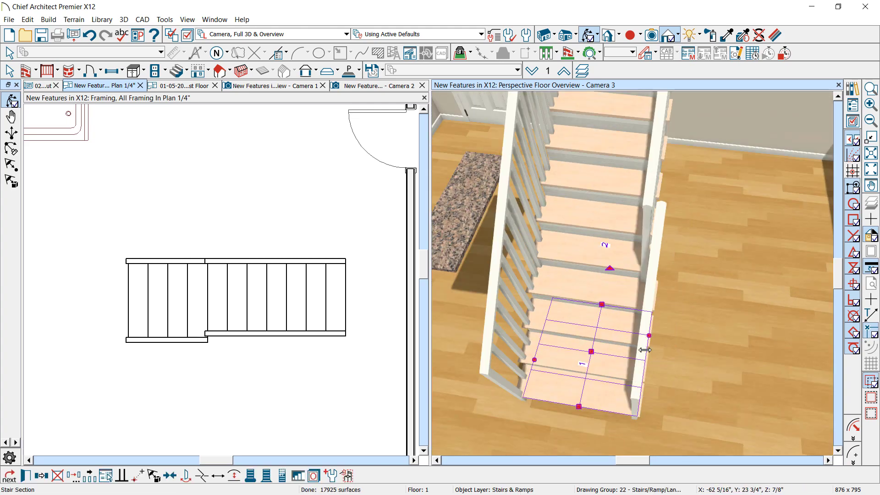
pyautogui.moveTo(662, 171); pyautogui.dragTo(605, 135, button='middle')
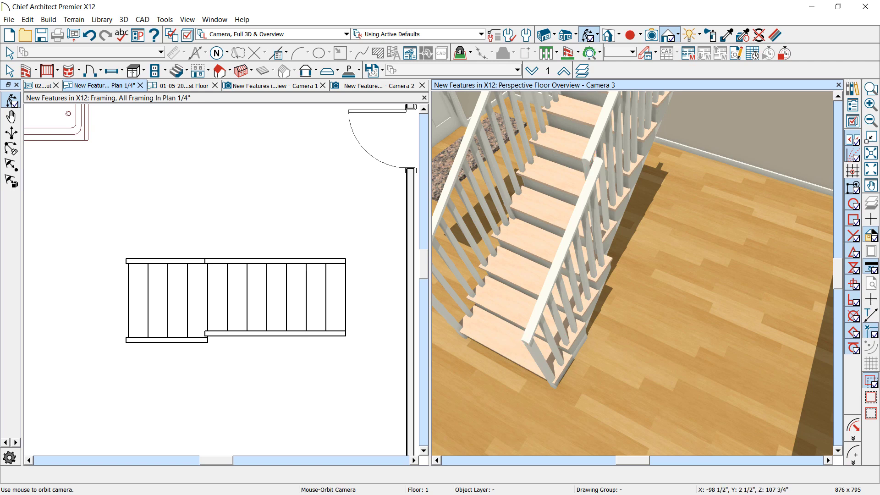
# - Delete the lower stair section and lengthen the remaining section into one long straight flight of 14 treads
pyautogui.scroll(-2, 242, 276)
pyautogui.press('space')
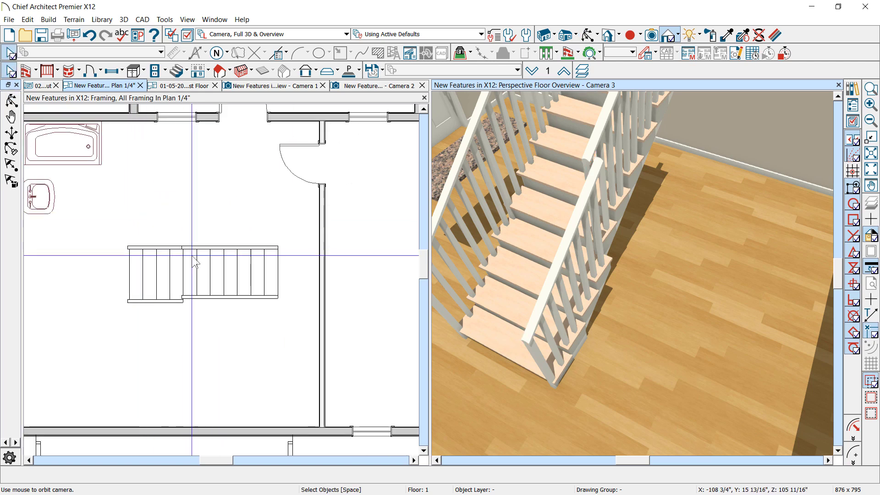
pyautogui.click(245, 283)
pyautogui.click(171, 286)
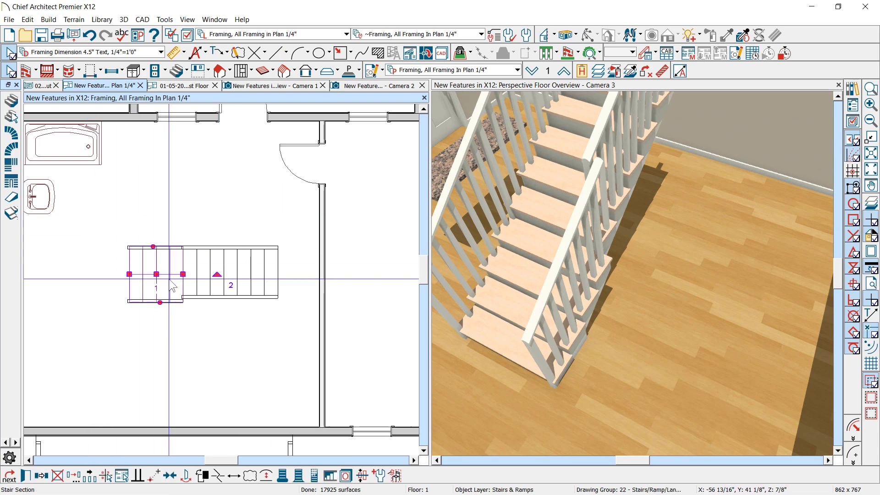
pyautogui.press('Delete')
pyautogui.click(201, 294)
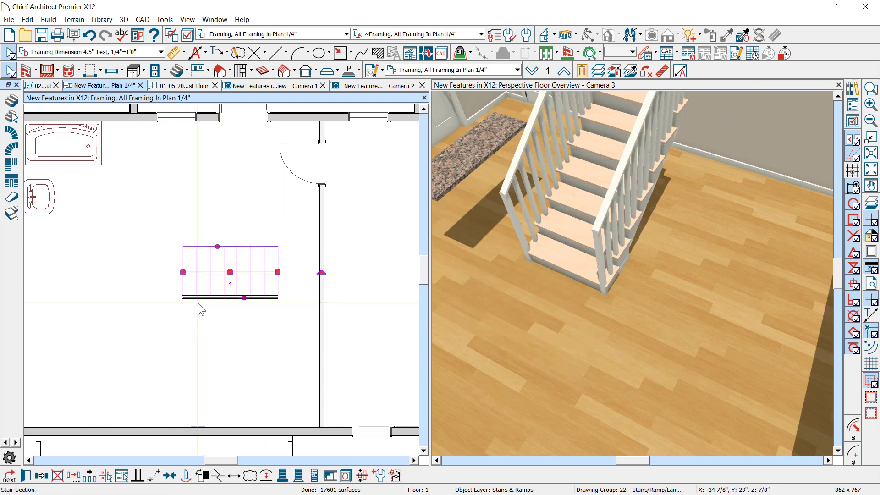
pyautogui.scroll(1, 200, 308)
pyautogui.moveTo(183, 265); pyautogui.dragTo(67, 262)
pyautogui.click(228, 281)
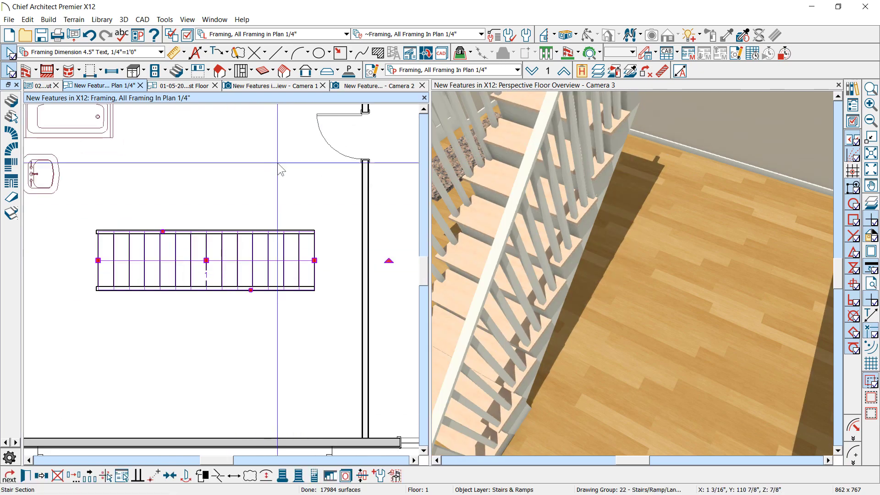
# - Draw a horizontal CAD line about 11'-3" long below the stairs in the plan
pyautogui.click(277, 52)
pyautogui.moveTo(92, 326); pyautogui.dragTo(296, 327)
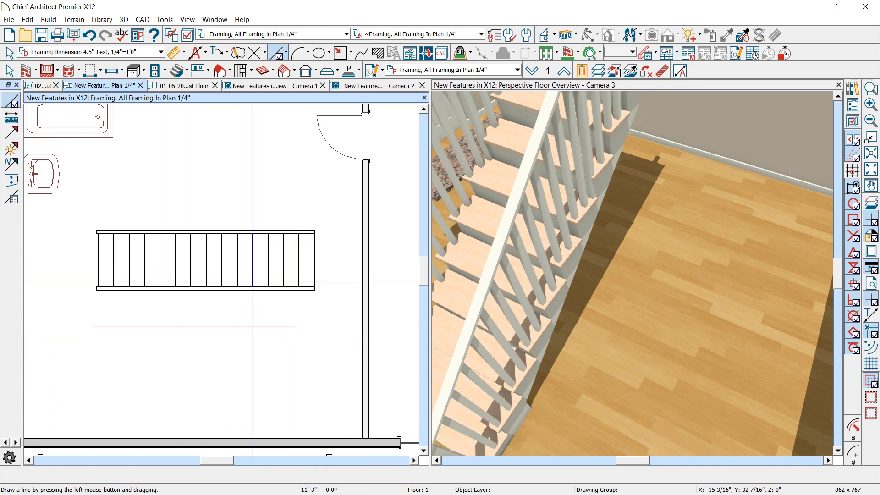
pyautogui.press('space')
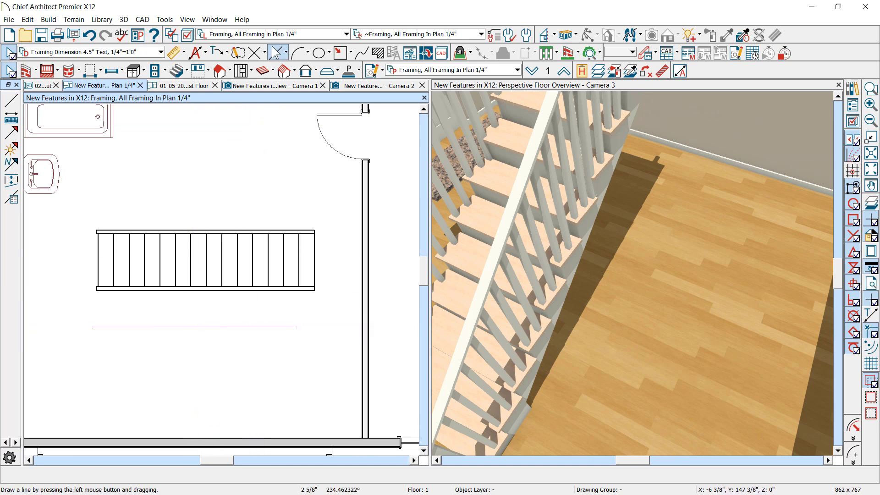
pyautogui.press('space')
pyautogui.click(135, 327)
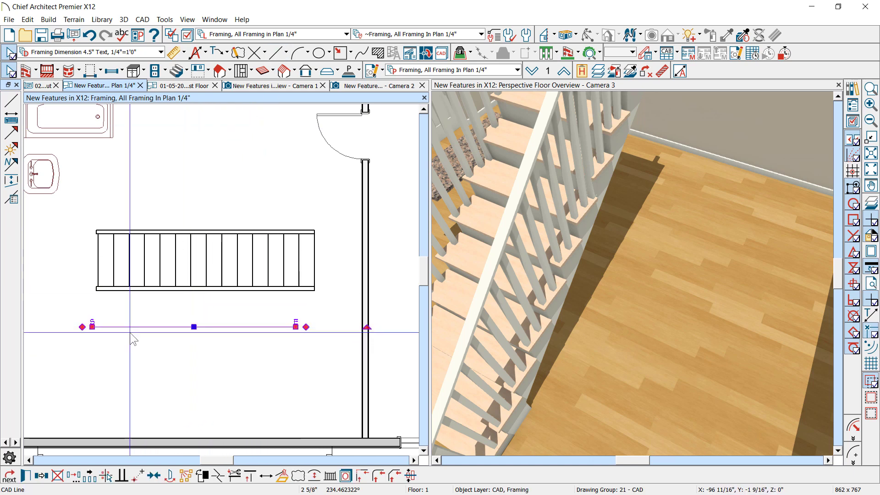
pyautogui.scroll(3, 97, 322)
pyautogui.scroll(-3, 96, 321)
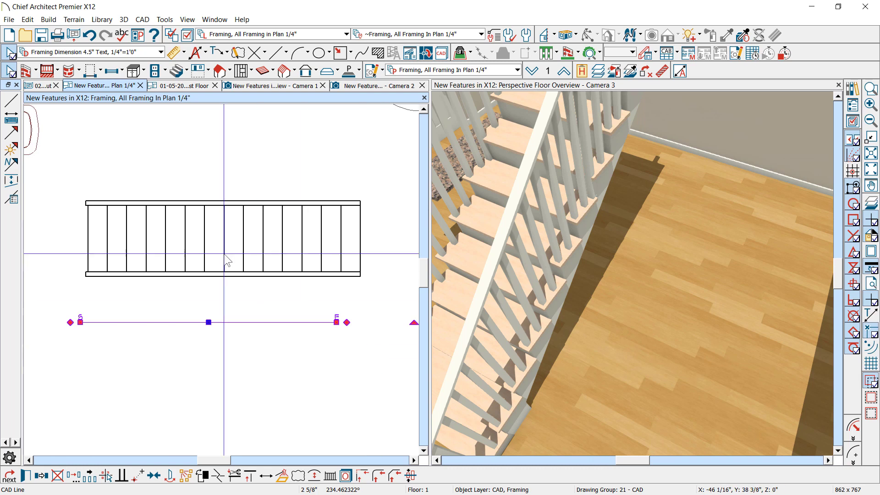
# - Break the CAD line near its middle, shift its left segment down to form a step, and delete the whole line
pyautogui.click(245, 239)
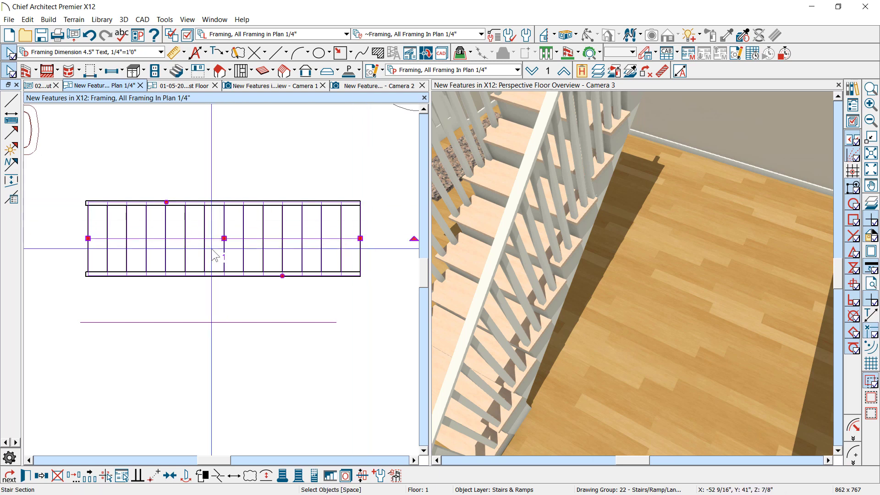
pyautogui.press('Escape')
pyautogui.click(206, 323)
pyautogui.scroll(1, 104, 322)
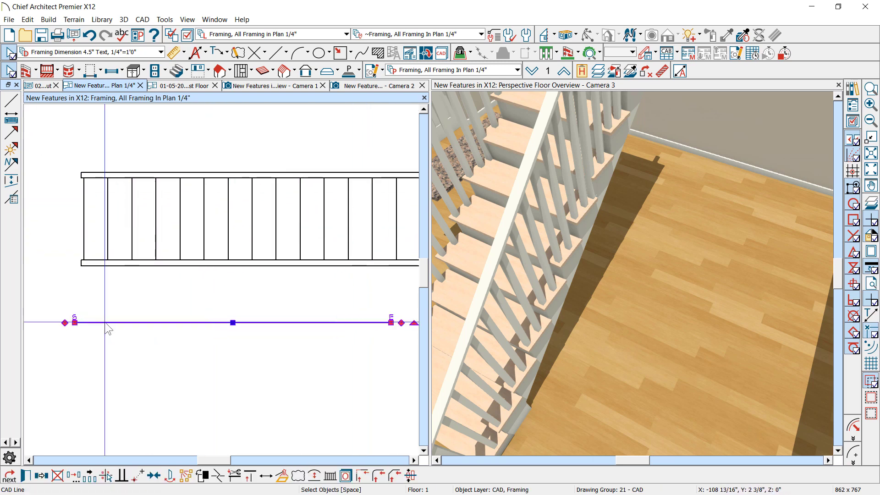
pyautogui.click(165, 323)
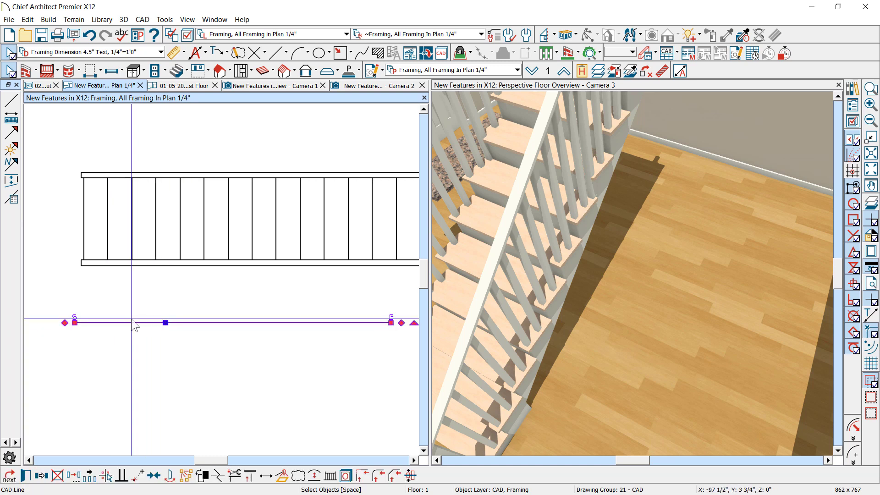
pyautogui.press('3')
pyautogui.click(210, 323)
pyautogui.moveTo(197, 323); pyautogui.dragTo(195, 364)
pyautogui.click(327, 380)
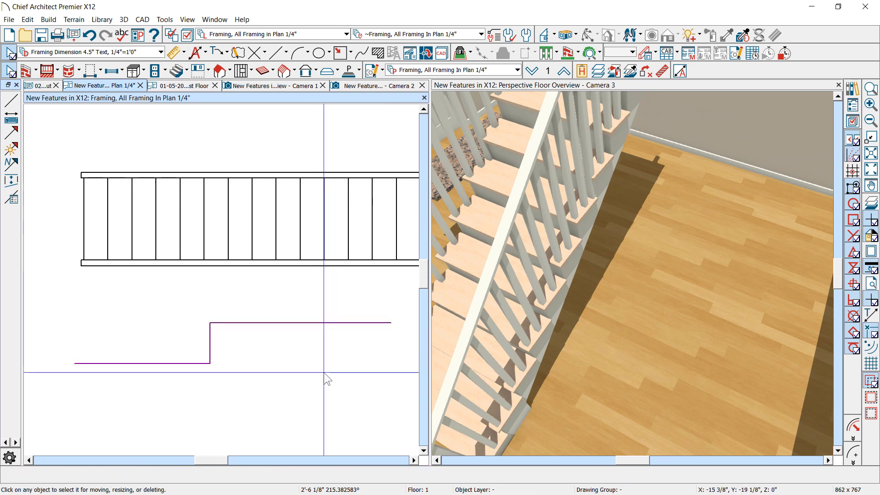
pyautogui.click(165, 365)
pyautogui.press('Delete')
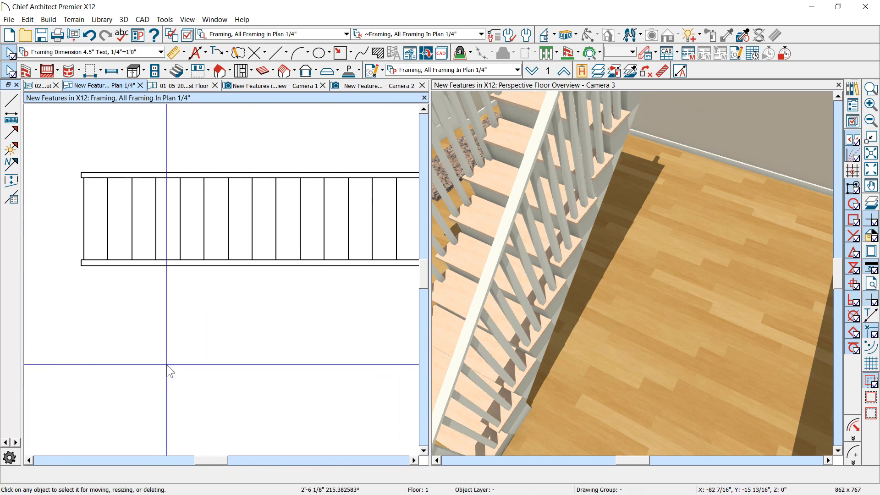
# - Break the straight staircase into two connected subsections at about its fifth tread and select each subsection
pyautogui.click(243, 260)
pyautogui.press('3')
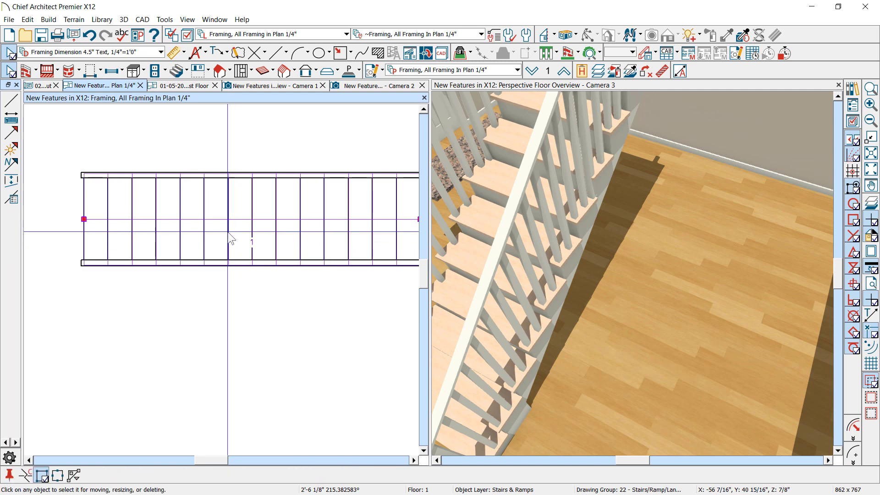
pyautogui.click(204, 219)
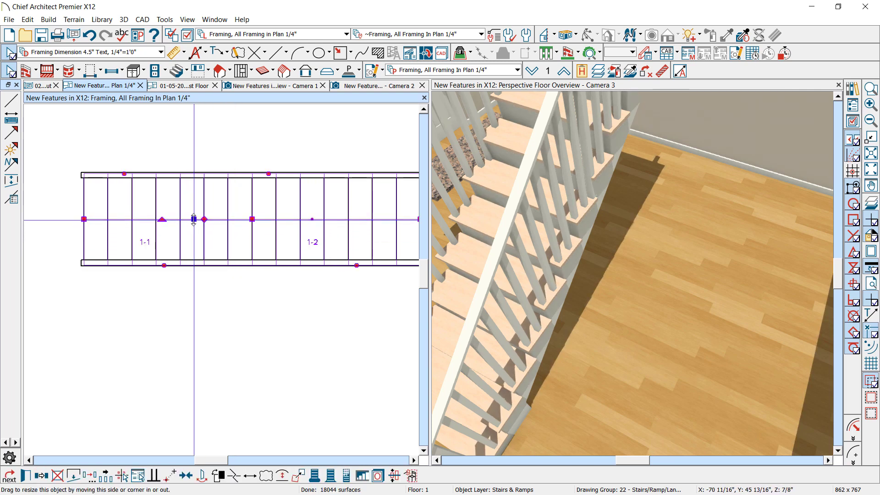
pyautogui.click(166, 255)
pyautogui.click(225, 228)
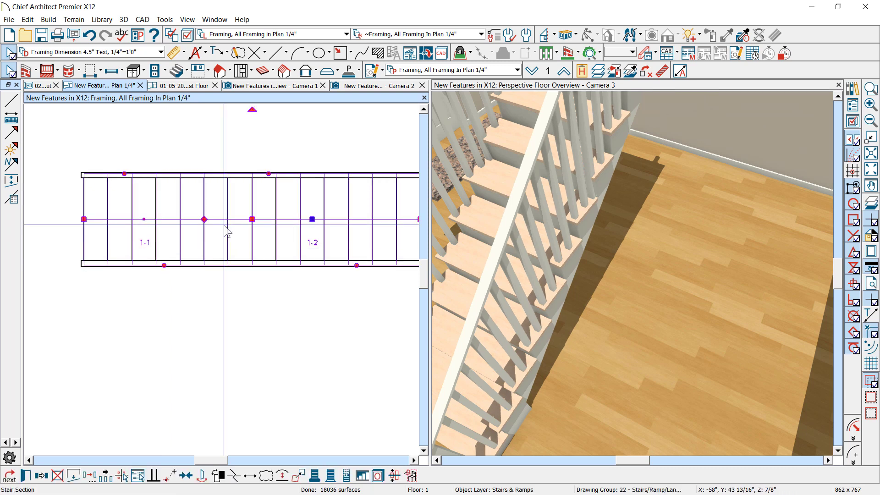
# - Draw a horizontal CAD line about 11'-11" long below the staircase and break it in line with the fifth tread
pyautogui.click(277, 53)
pyautogui.scroll(-1, 82, 195)
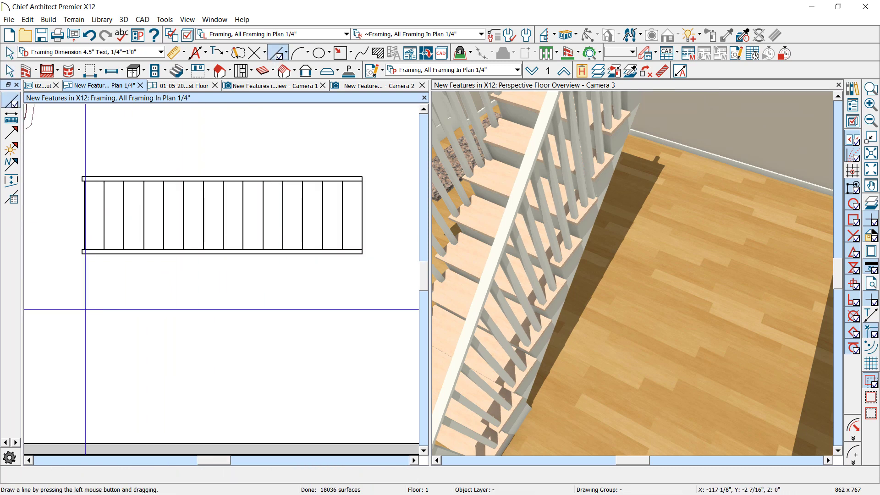
pyautogui.moveTo(84, 311); pyautogui.dragTo(361, 311)
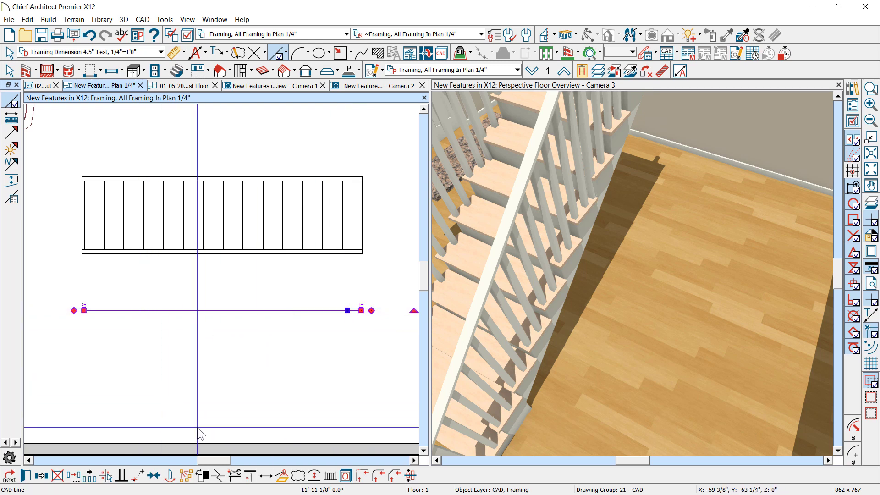
pyautogui.click(218, 477)
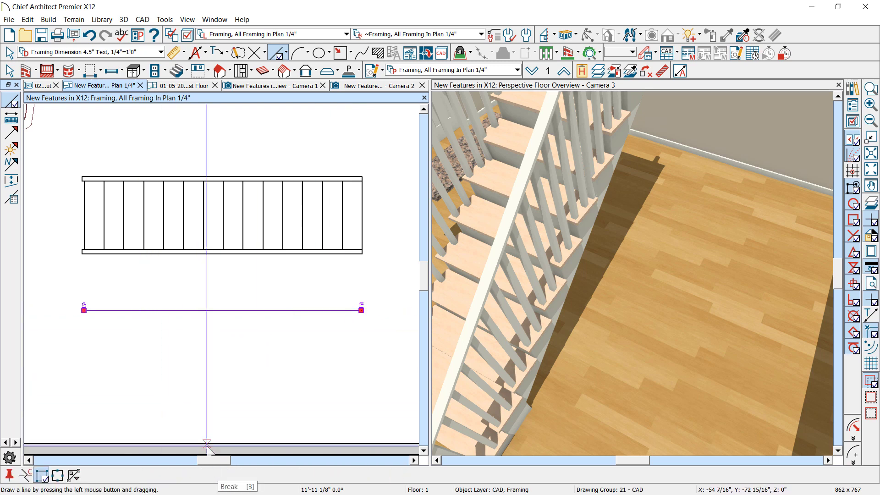
pyautogui.click(183, 311)
# - Try moving the line's left segment down while it is still connected, and undo the move
pyautogui.moveTo(175, 312); pyautogui.dragTo(185, 345)
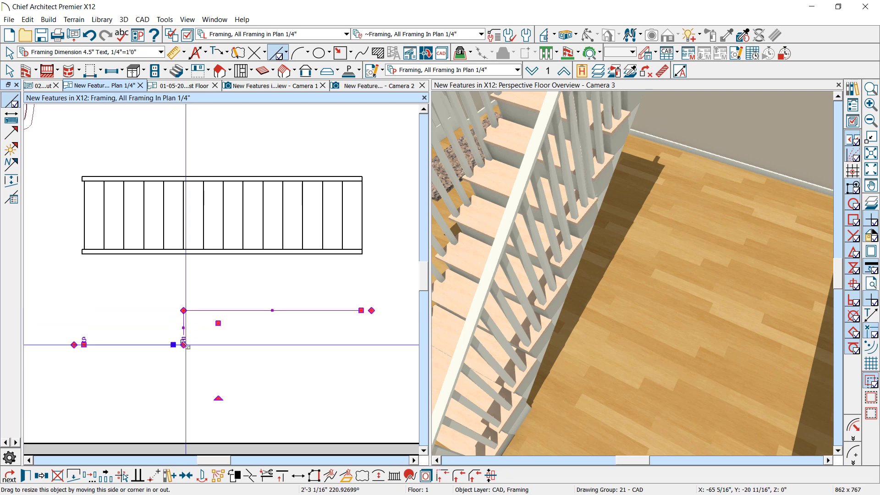
pyautogui.press('Escape')
pyautogui.scroll(3, 115, 331)
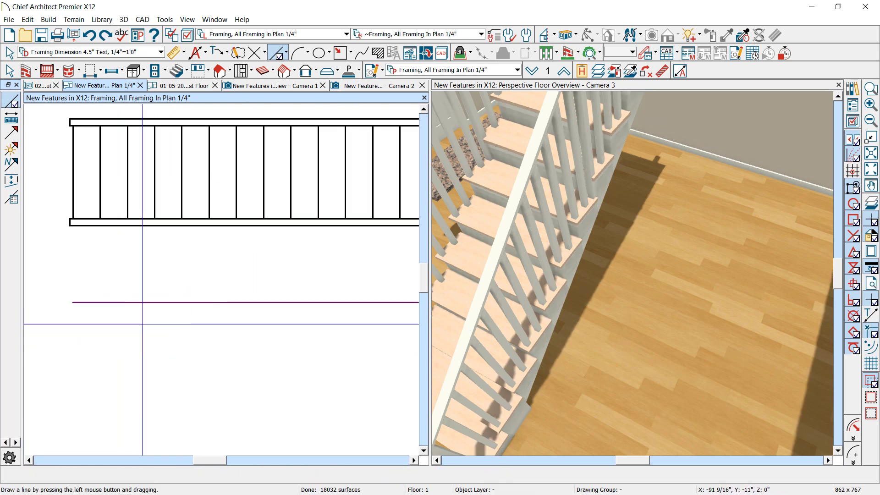
pyautogui.hotkey('ctrl', 'z')
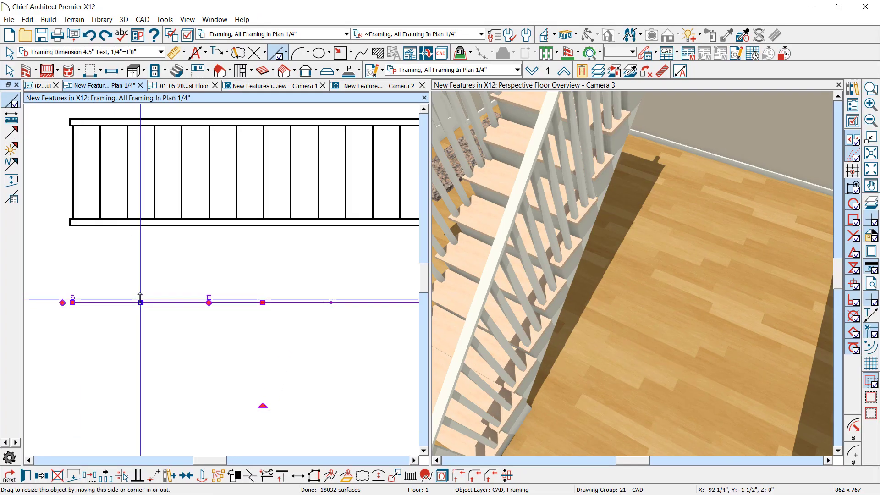
# - Disconnect the line's left segment from the polyline and move it straight down by about 1'-4"
pyautogui.moveTo(140, 333); pyautogui.dragTo(140, 302)
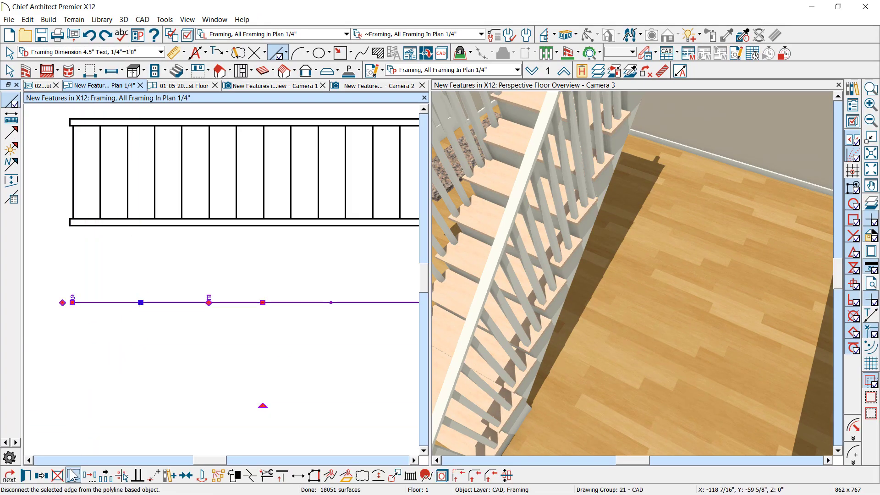
pyautogui.moveTo(141, 303); pyautogui.dragTo(140, 346)
pyautogui.click(338, 372)
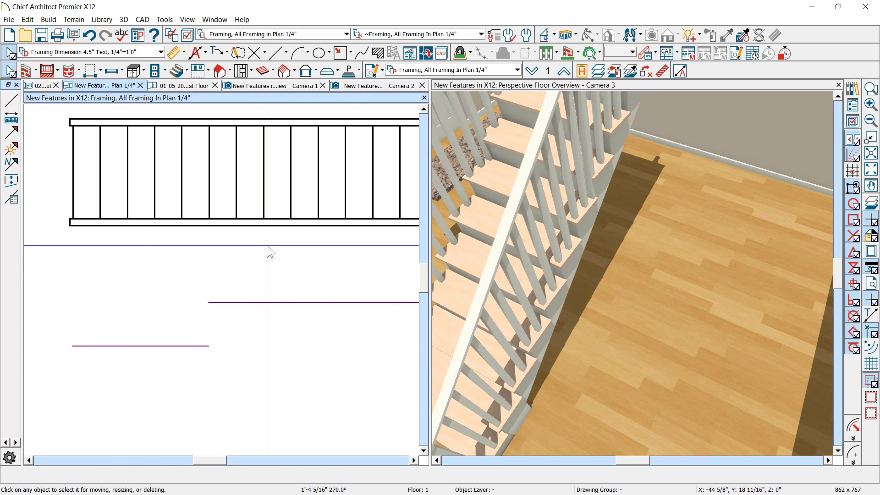
# - Disconnect the first stair subsection from the rest of the staircase
pyautogui.click(222, 173)
pyautogui.scroll(-1, 81, 229)
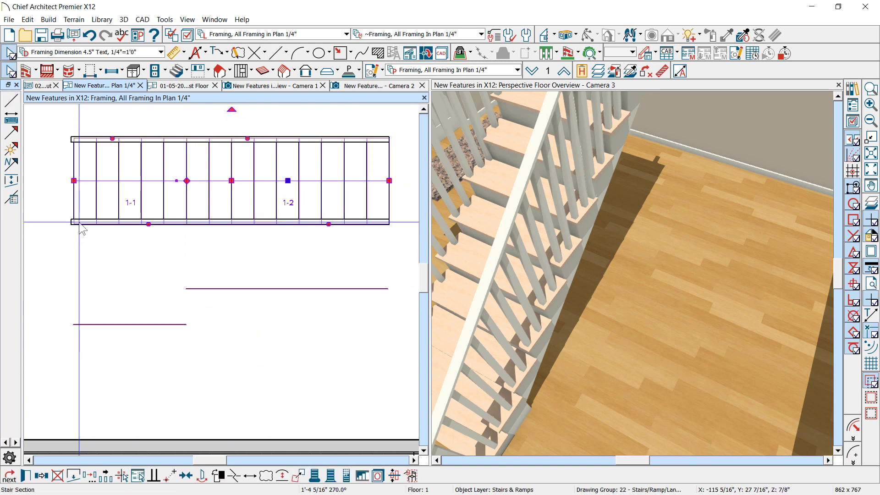
pyautogui.click(146, 192)
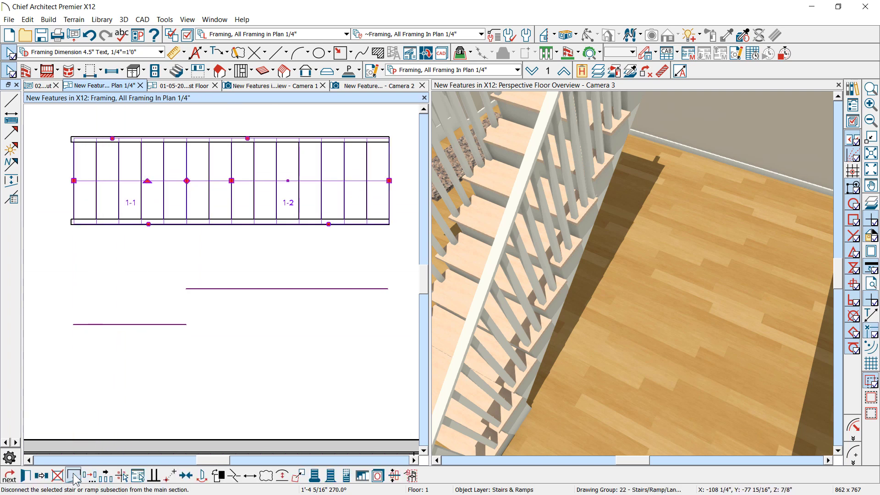
pyautogui.click(73, 476)
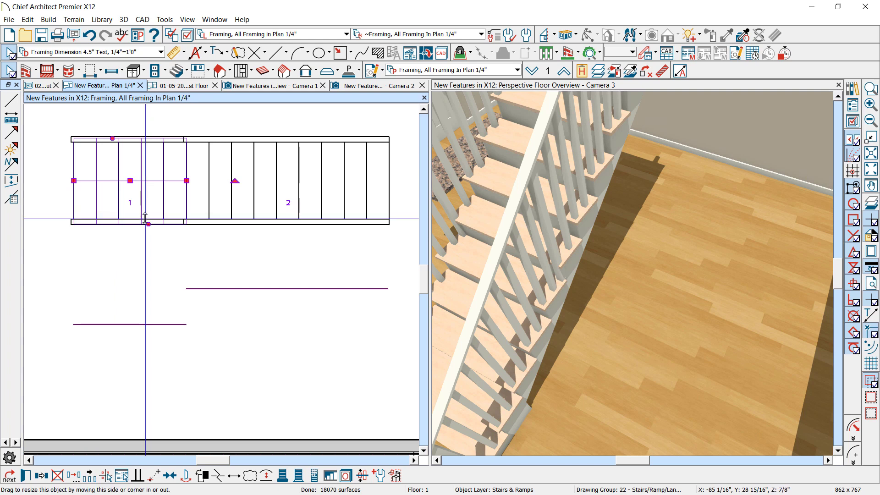
# - Widen the first stair section by extending its lower side about 6" beyond the second section
pyautogui.moveTo(145, 218); pyautogui.dragTo(145, 236)
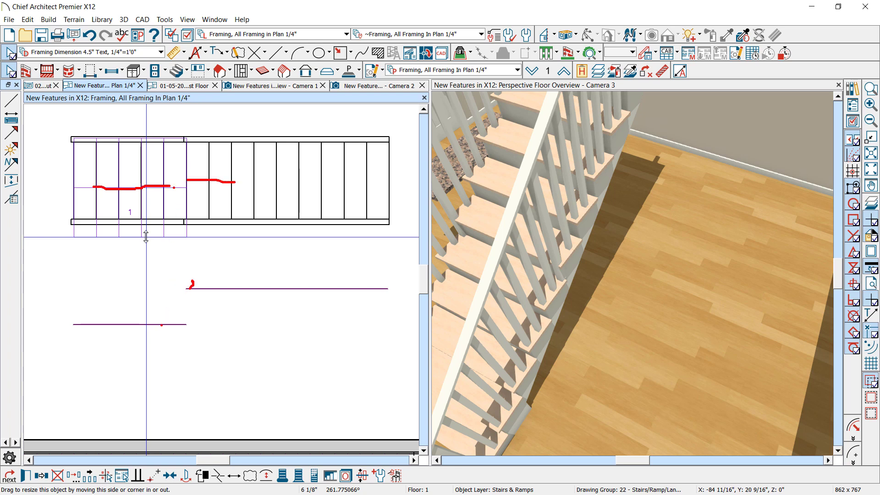
pyautogui.moveTo(145, 236); pyautogui.dragTo(156, 239)
pyautogui.click(235, 191)
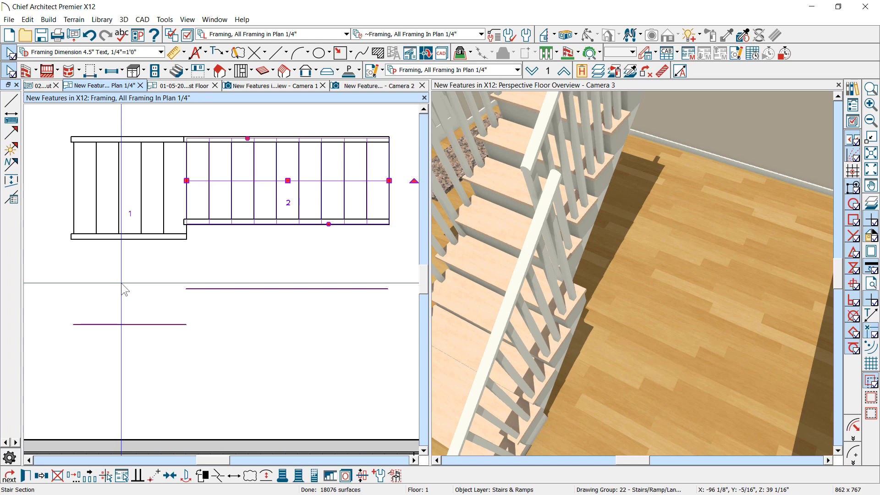
pyautogui.scroll(-1, 205, 241)
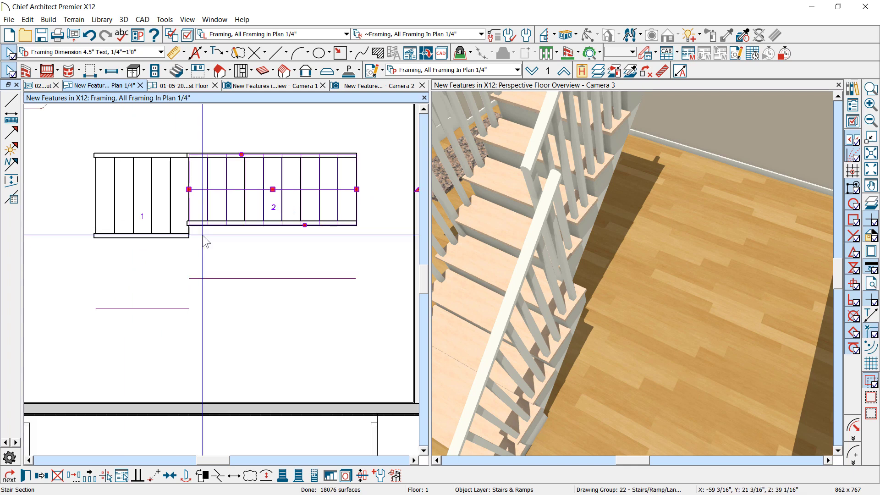
pyautogui.scroll(-1, 317, 225)
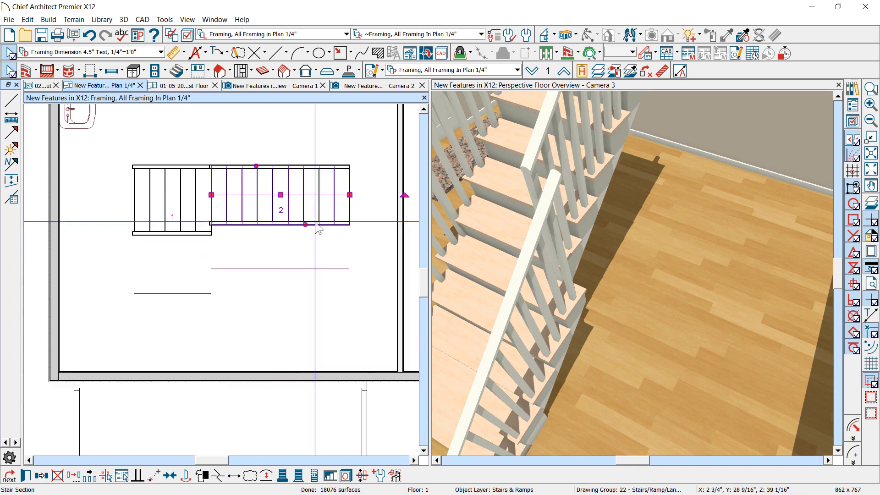
pyautogui.press('Escape')
# - Move the first stair section away from the second as an independent piece, and undo the move
pyautogui.moveTo(140, 187); pyautogui.dragTo(248, 299)
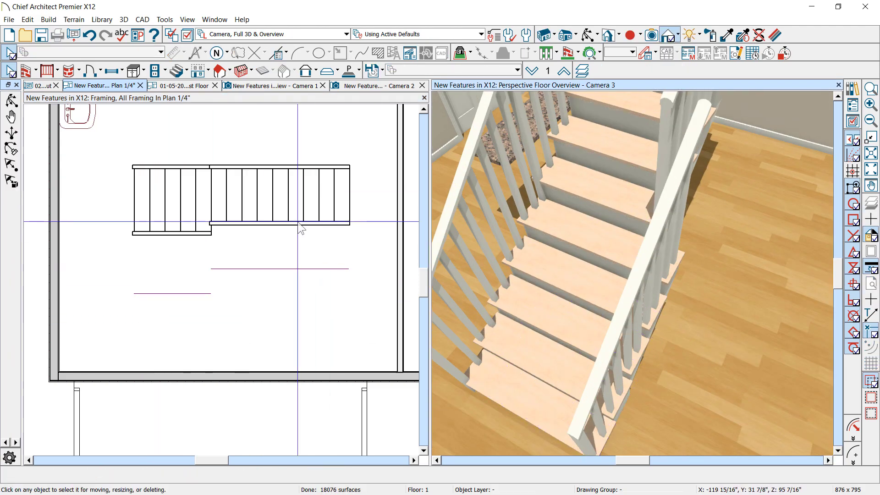
pyautogui.click(161, 205)
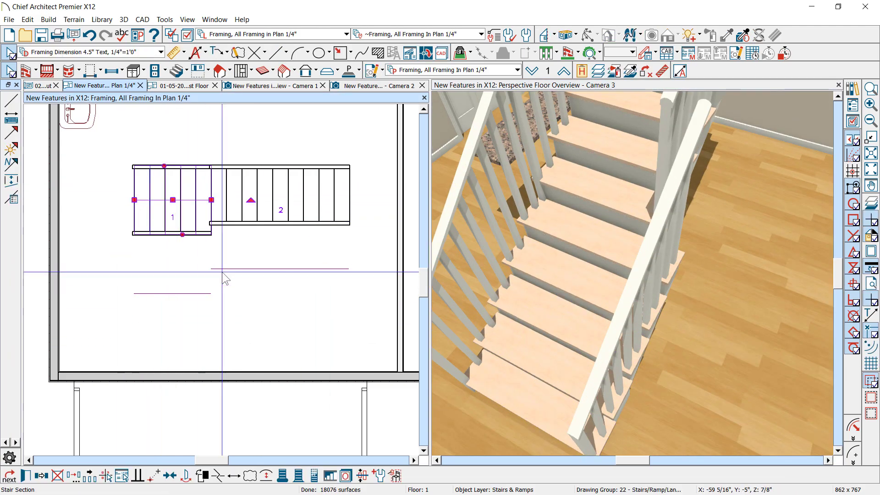
pyautogui.press('Tab')
pyautogui.click(156, 212)
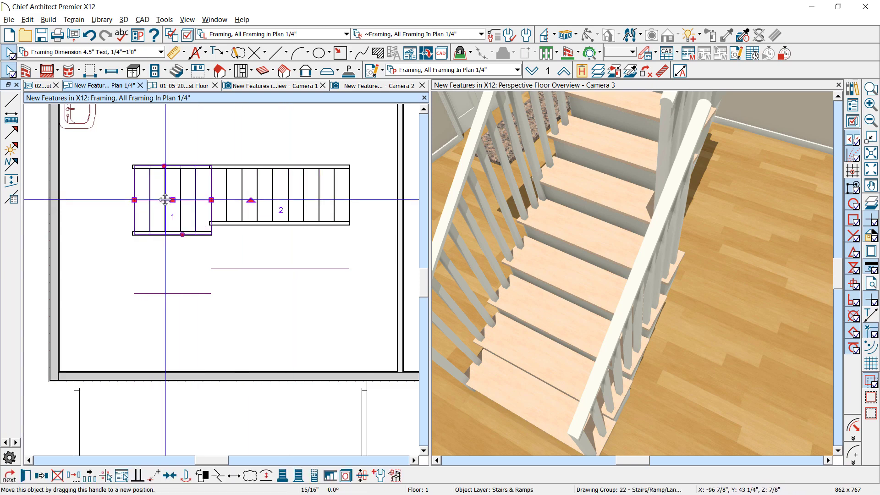
pyautogui.moveTo(172, 200); pyautogui.dragTo(116, 221)
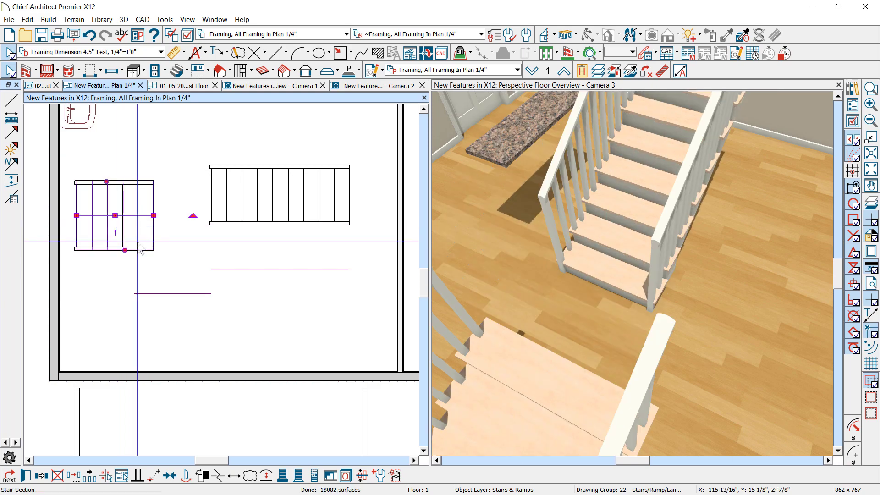
pyautogui.hotkey('ctrl', 'z')
# - Compare the disconnected CAD line with the two separate stair sections by selecting them in the plan
pyautogui.moveTo(176, 247); pyautogui.dragTo(235, 298)
pyautogui.click(228, 279)
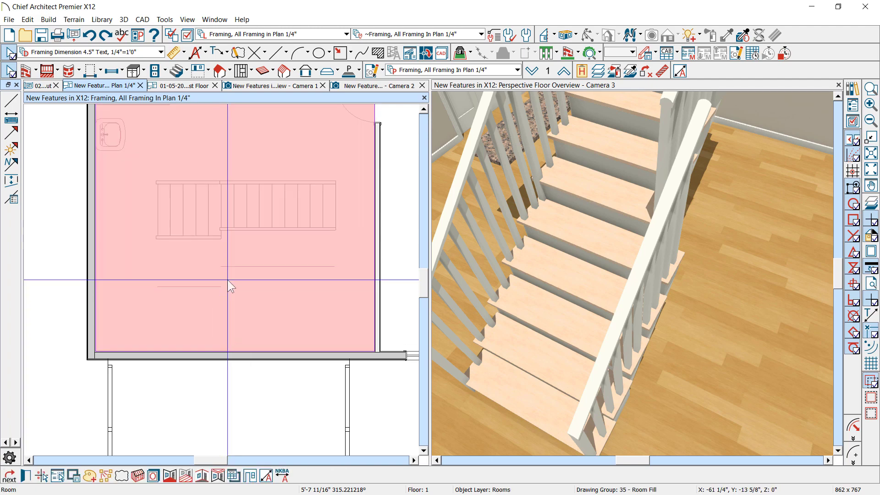
pyautogui.click(228, 280)
pyautogui.scroll(1, 197, 288)
pyautogui.click(189, 291)
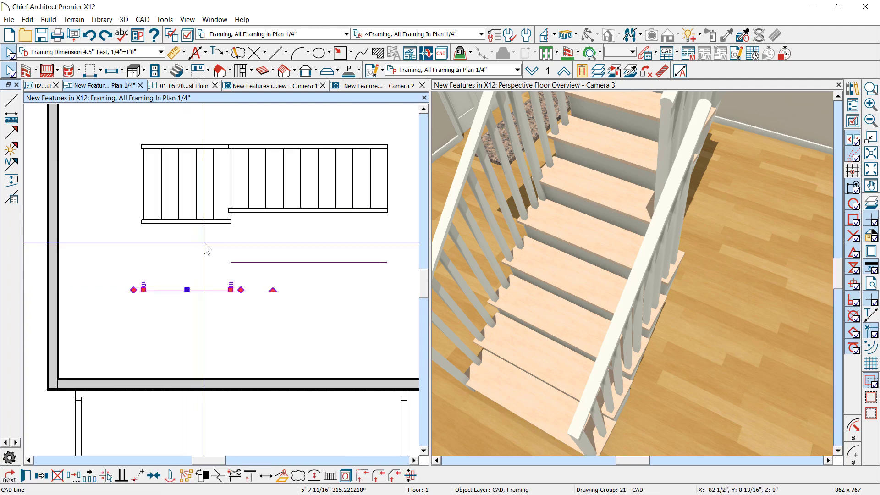
pyautogui.click(202, 216)
pyautogui.press('Escape')
pyautogui.click(353, 186)
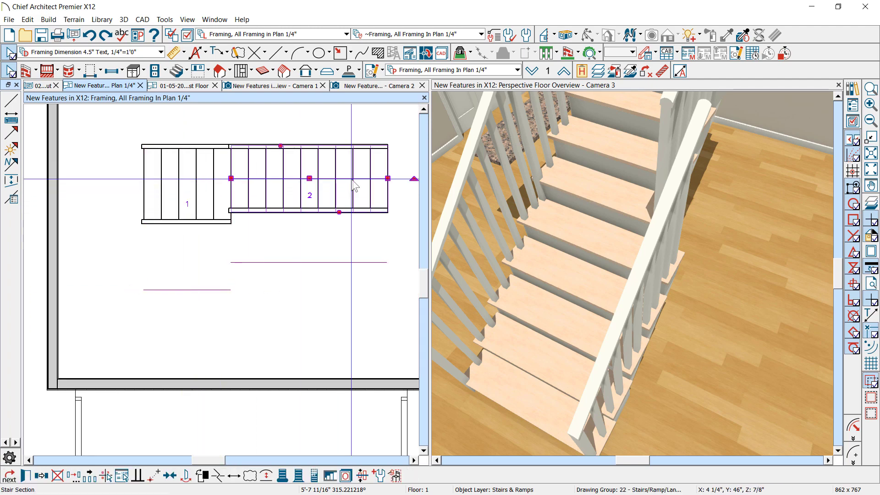
pyautogui.click(145, 221)
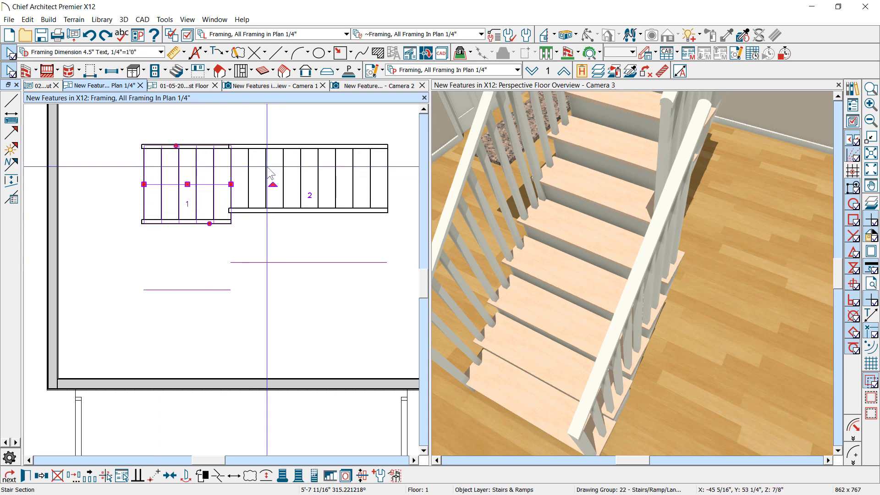
pyautogui.press('Escape')
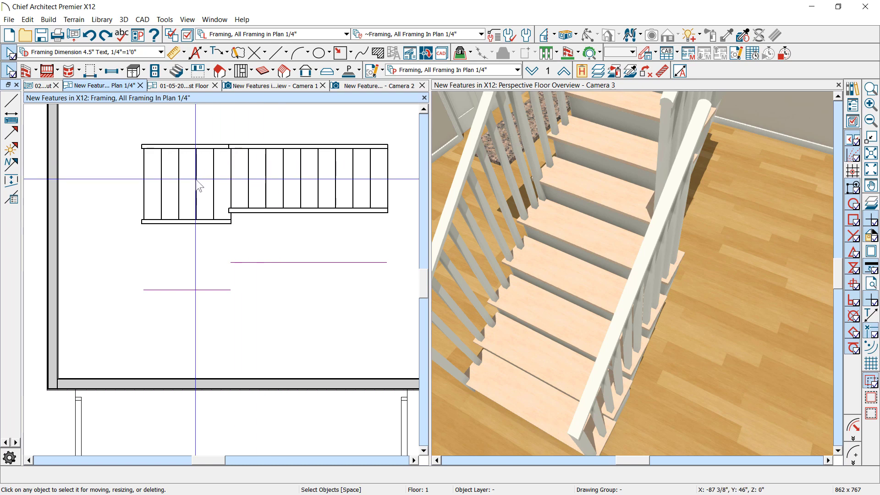
# - Delete both stair sections and the two CAD lines below them
pyautogui.moveTo(180, 168); pyautogui.dragTo(302, 240)
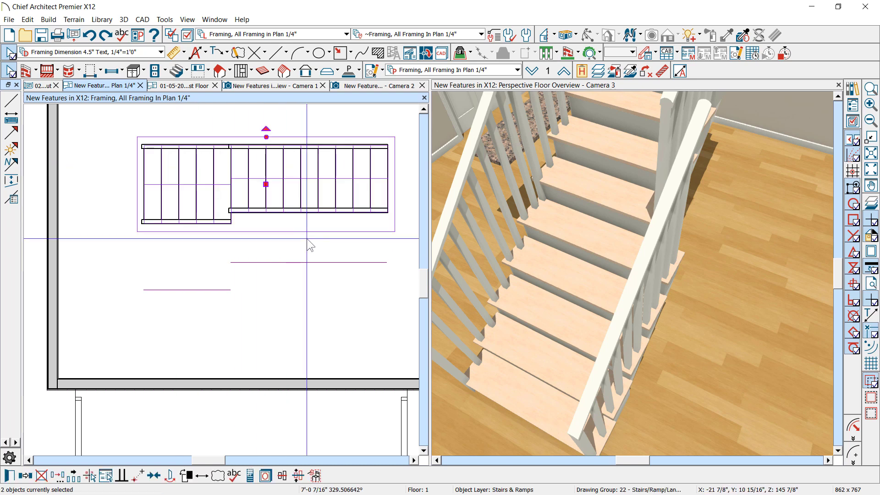
pyautogui.press('Delete')
pyautogui.moveTo(143, 239); pyautogui.dragTo(258, 303)
pyautogui.press('Delete')
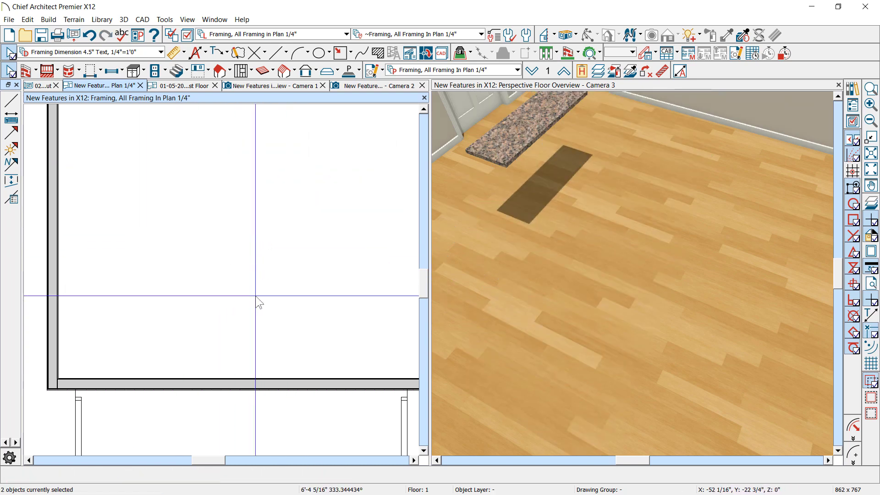
# - Draw a new horizontal straight staircase about 133" long in the middle of the room
pyautogui.scroll(-2, 259, 303)
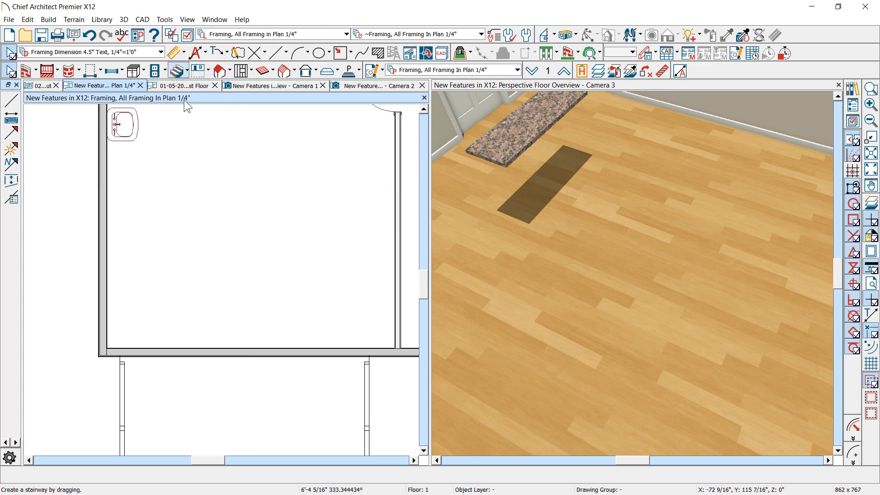
pyautogui.moveTo(157, 207); pyautogui.dragTo(328, 209)
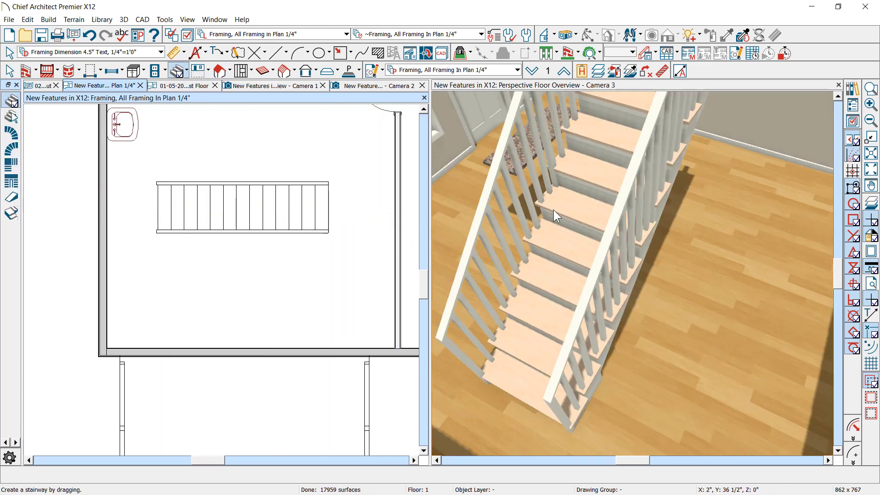
# - Give the horizontal staircase custom stringers with one on the left, three in the middle and one on the right
pyautogui.doubleClick(267, 204)
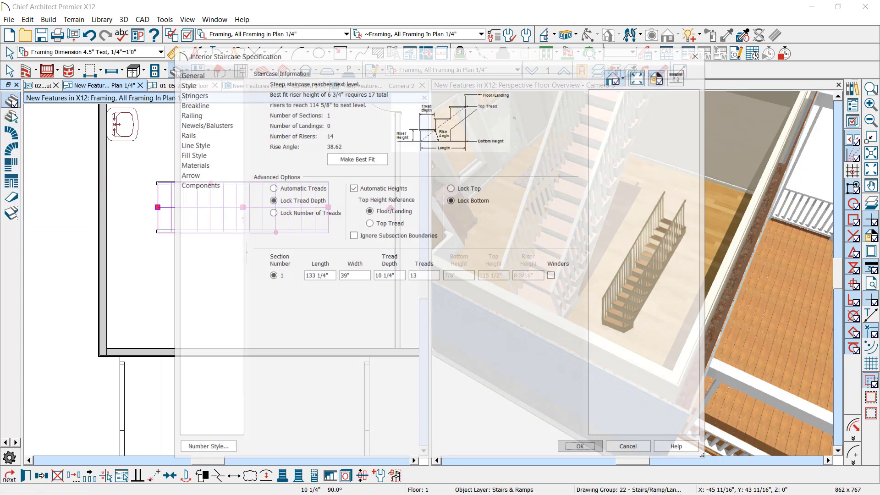
pyautogui.click(205, 95)
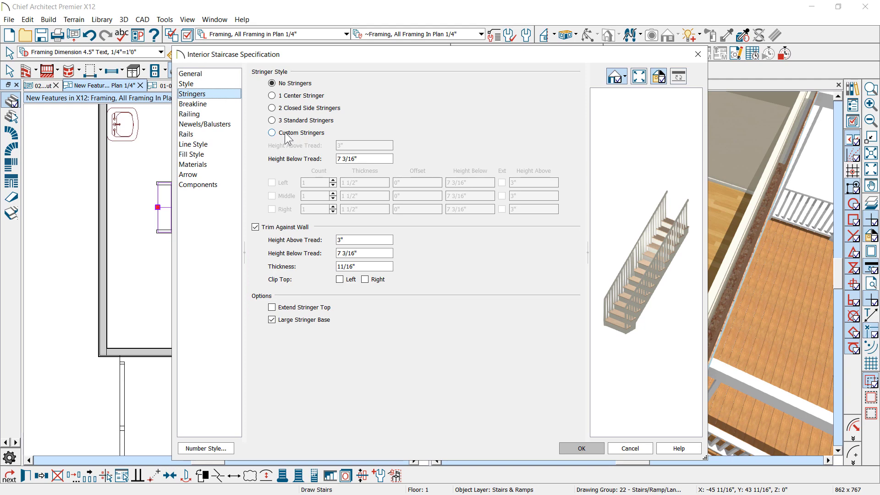
pyautogui.click(286, 134)
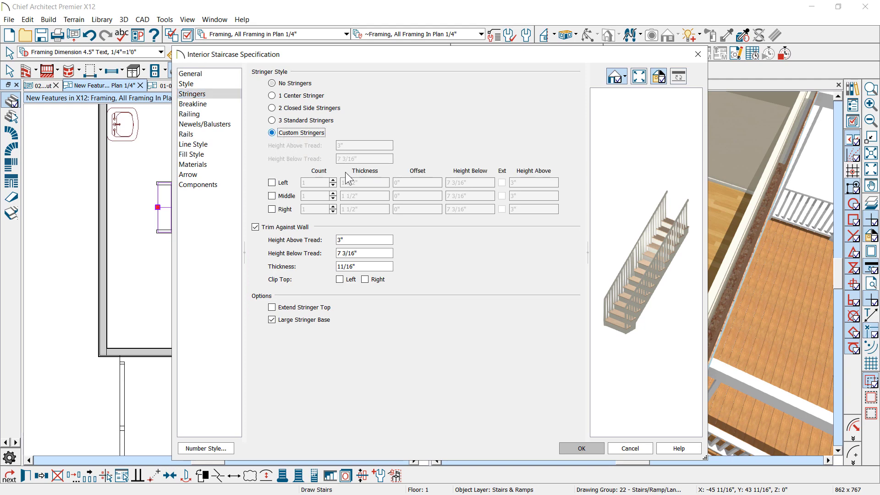
pyautogui.click(273, 183)
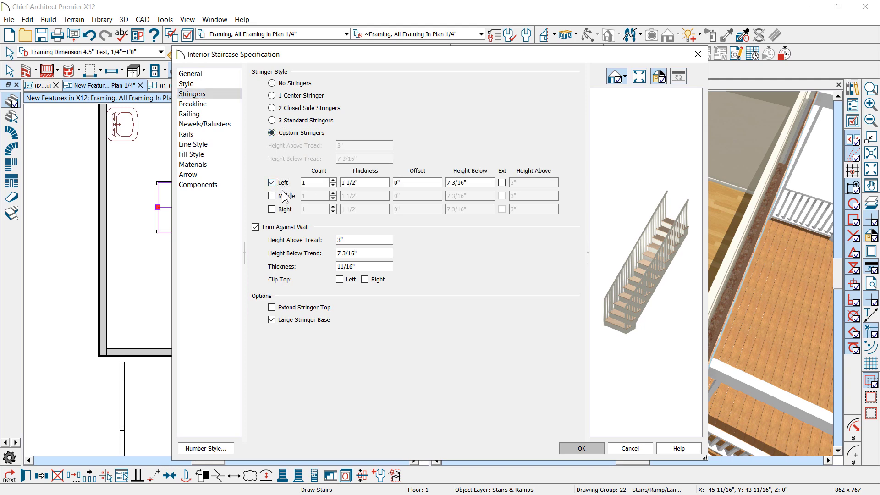
pyautogui.click(286, 197)
pyautogui.click(285, 210)
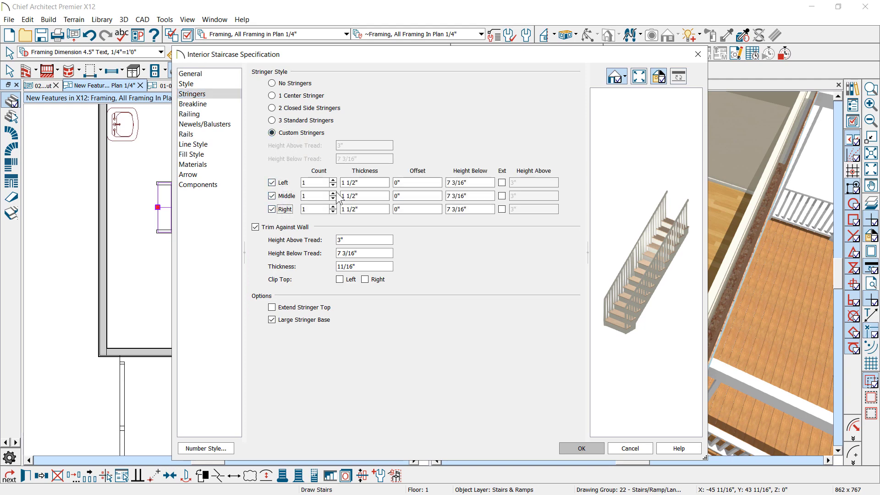
pyautogui.click(333, 194)
pyautogui.moveTo(627, 284); pyautogui.dragTo(644, 254)
pyautogui.scroll(2, 645, 287)
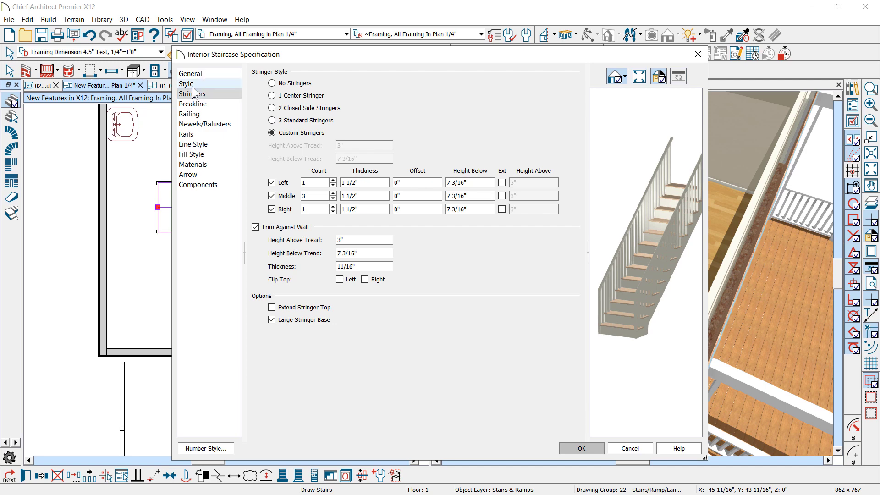
# - Turn on open risers for the staircase and view its stringers in the preview
pyautogui.click(211, 85)
pyautogui.click(345, 132)
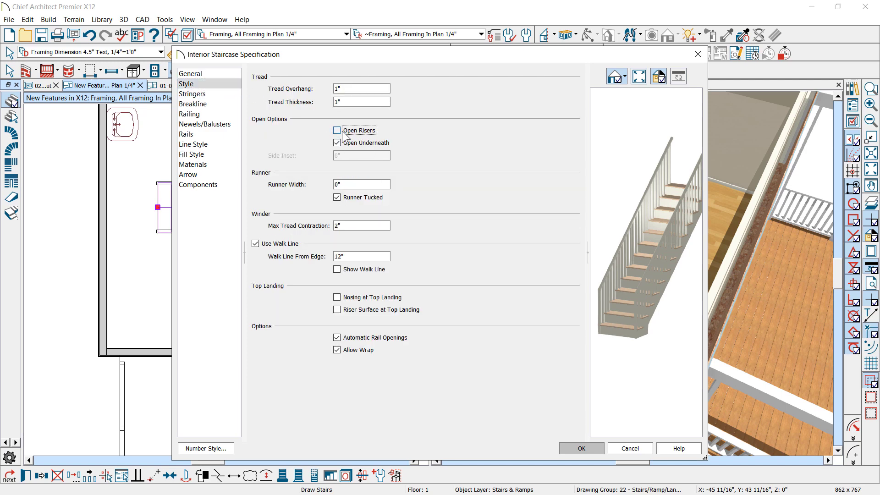
pyautogui.moveTo(657, 239); pyautogui.dragTo(605, 309)
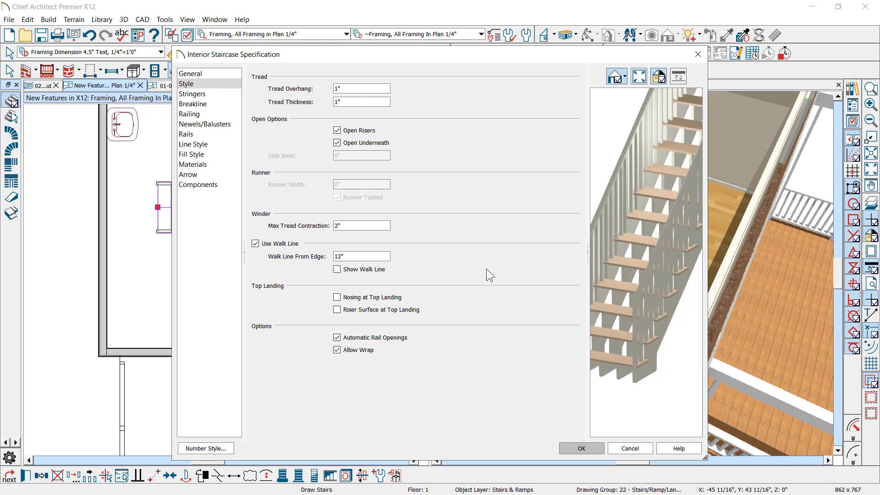
pyautogui.moveTo(596, 270); pyautogui.dragTo(646, 271)
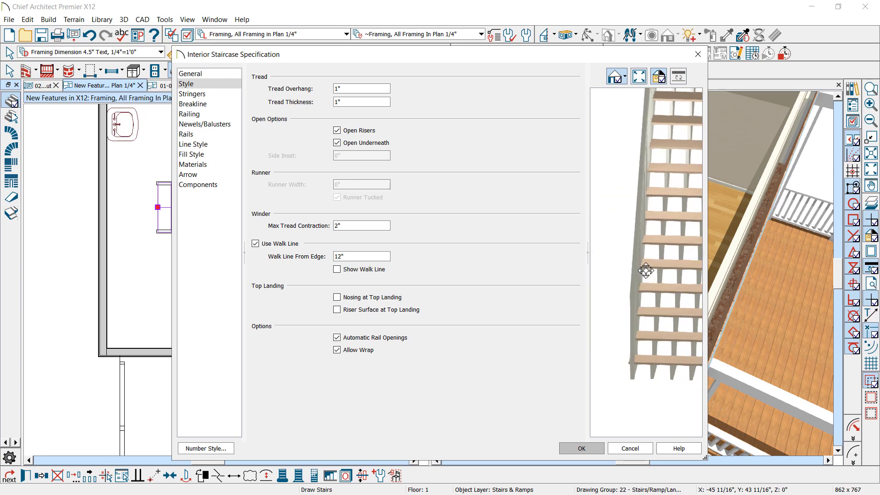
# - Remove the left and right custom stringers and set the middle stringer to a count of 1 with a 6" thickness
pyautogui.click(192, 94)
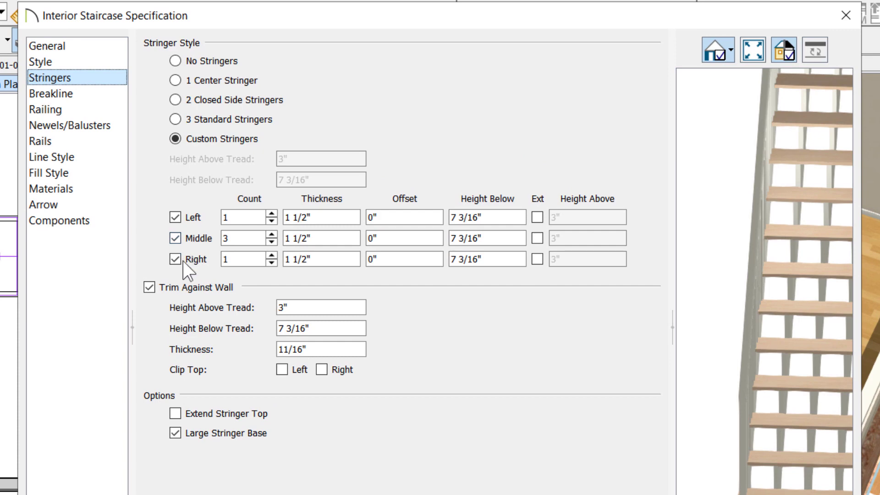
pyautogui.click(183, 260)
pyautogui.click(180, 218)
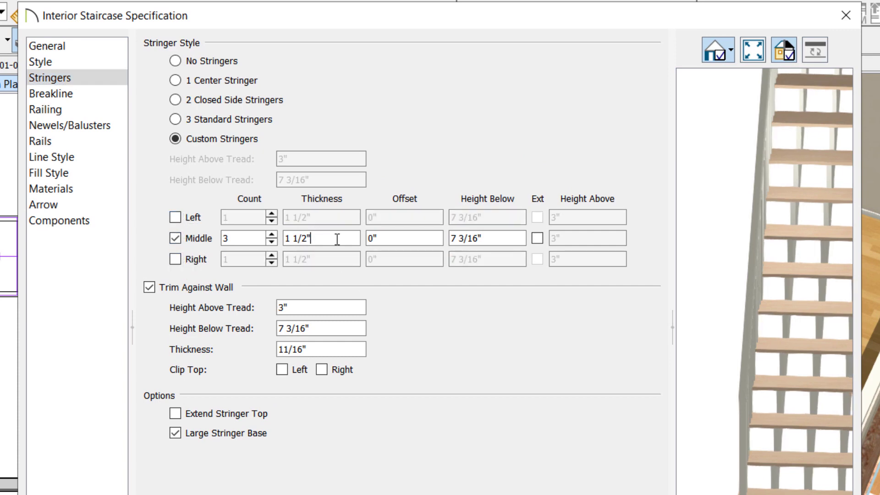
pyautogui.moveTo(337, 238); pyautogui.dragTo(143, 228)
pyautogui.write('6')
pyautogui.click(406, 246)
pyautogui.moveTo(804, 346); pyautogui.dragTo(794, 338)
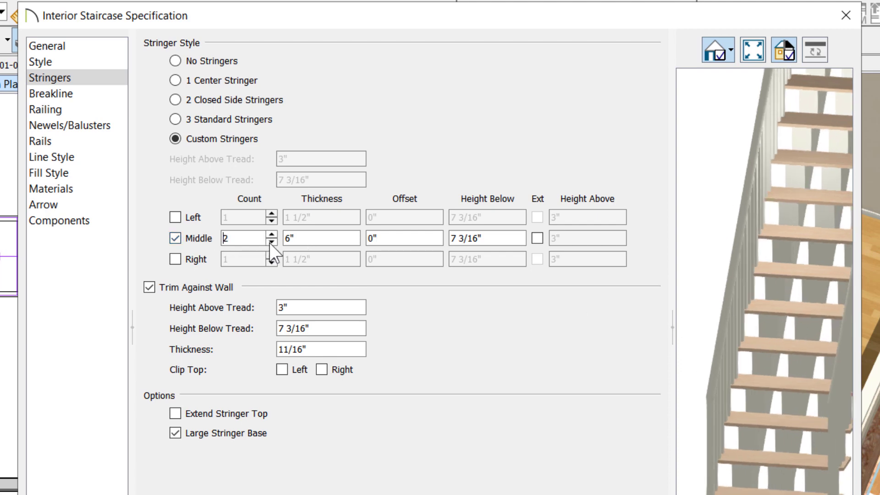
pyautogui.click(271, 242)
pyautogui.moveTo(765, 311); pyautogui.dragTo(719, 306)
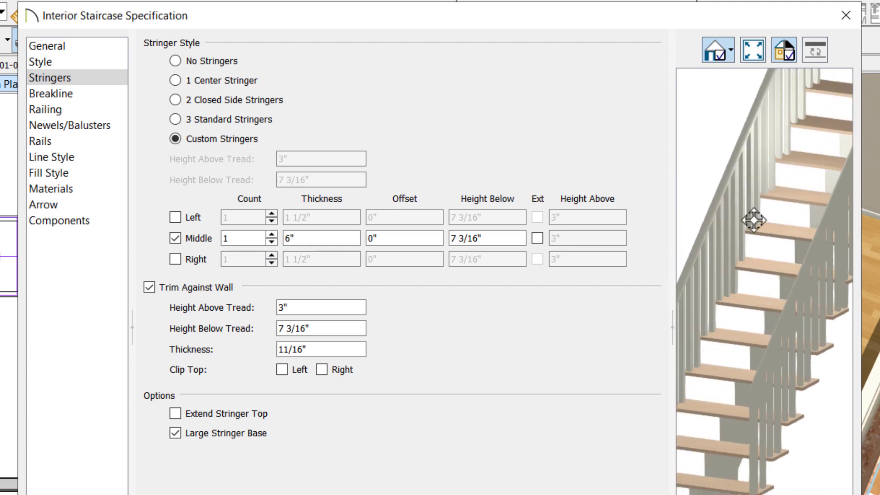
pyautogui.moveTo(697, 432); pyautogui.dragTo(739, 441)
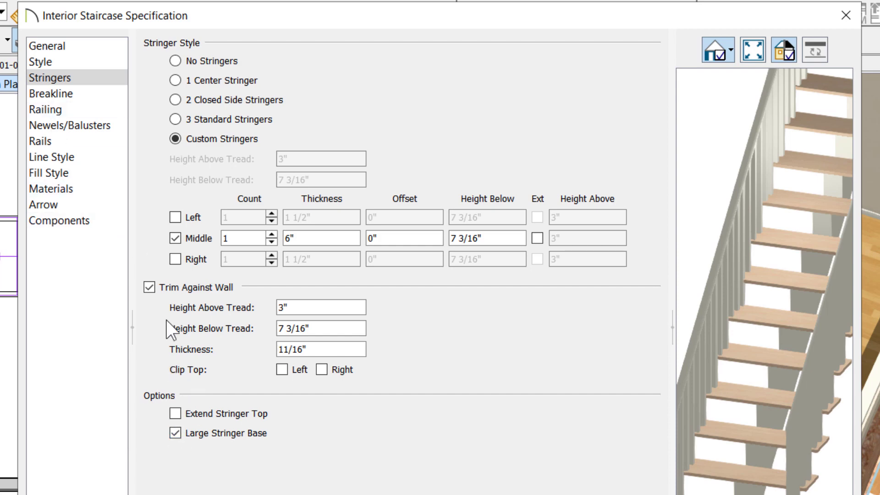
# - Review the staircase's railing and stringer settings, and close its specification without saving the changes
pyautogui.click(33, 97)
pyautogui.click(38, 108)
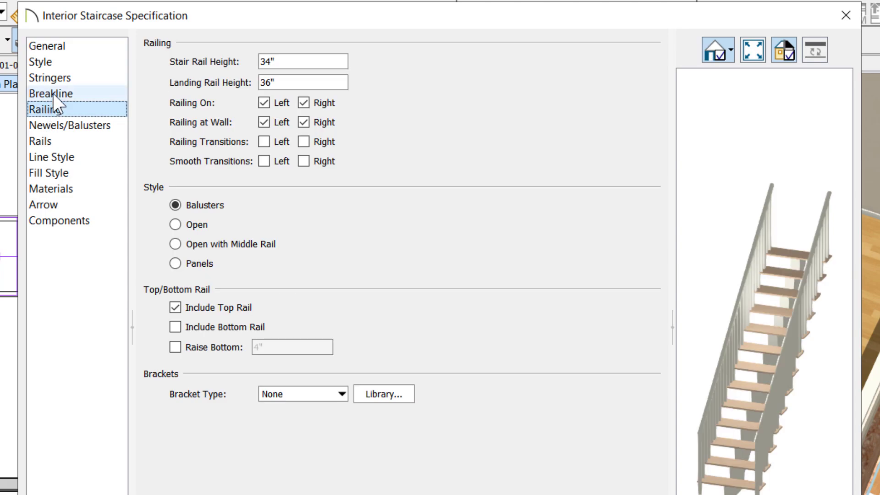
pyautogui.click(64, 82)
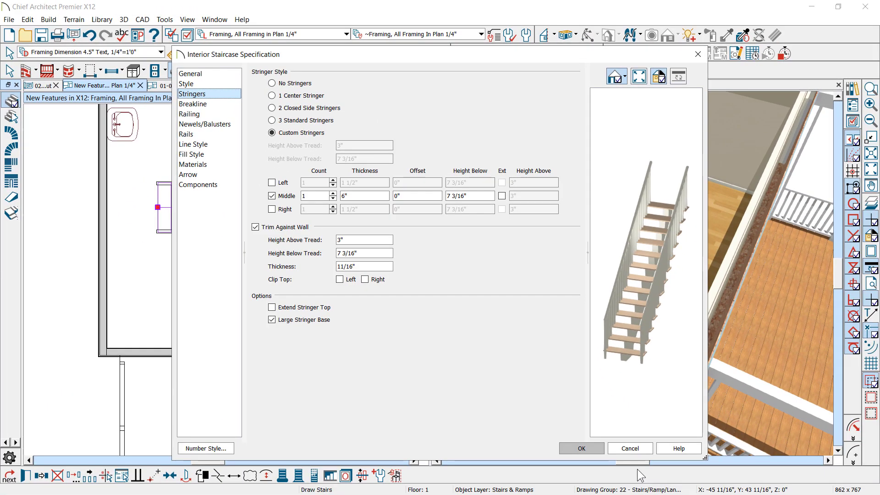
pyautogui.click(637, 450)
# - Delete the horizontal straight staircase from the middle of the room
pyautogui.scroll(-3, 259, 246)
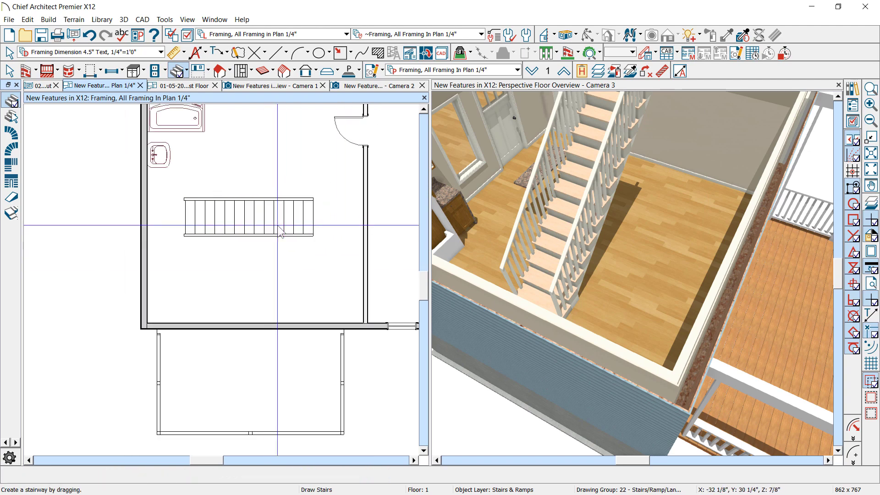
pyautogui.press('Delete')
pyautogui.scroll(-3, 170, 226)
pyautogui.scroll(2, 312, 280)
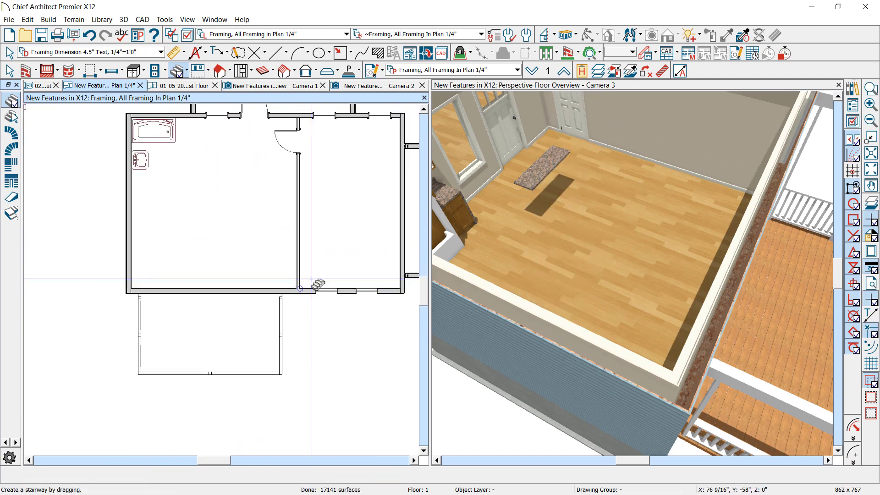
pyautogui.scroll(2, 179, 171)
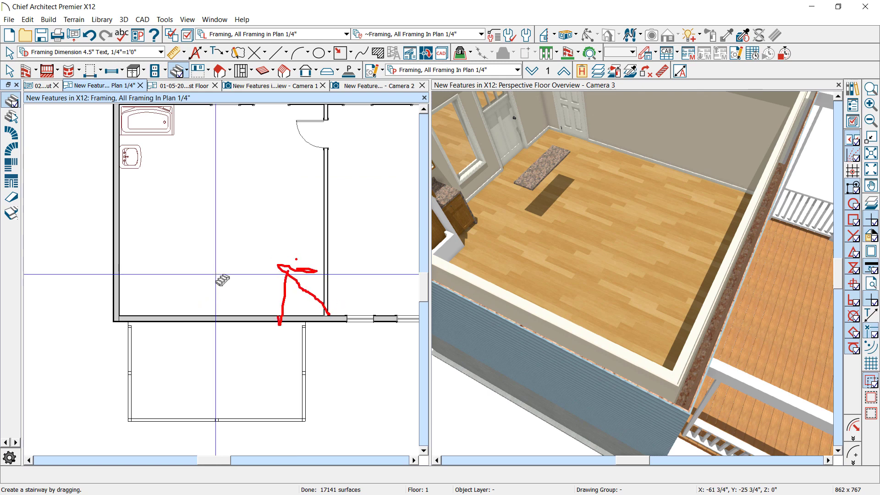
pyautogui.press('Escape')
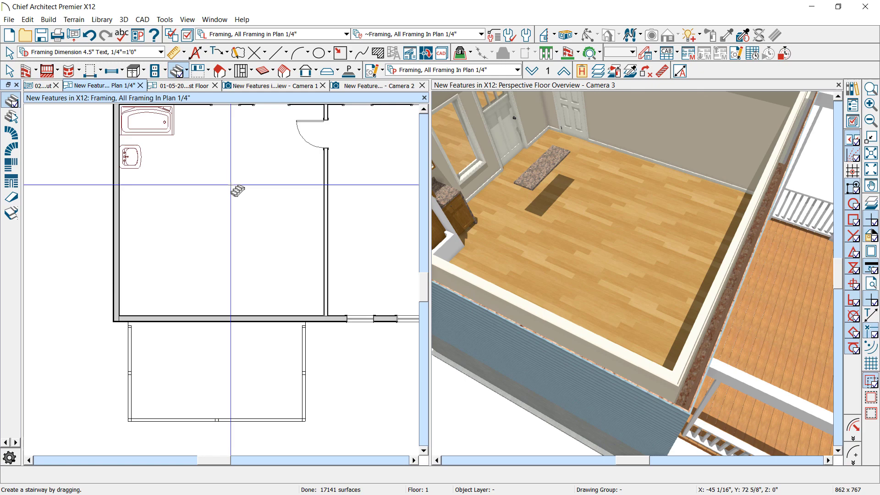
pyautogui.click(187, 70)
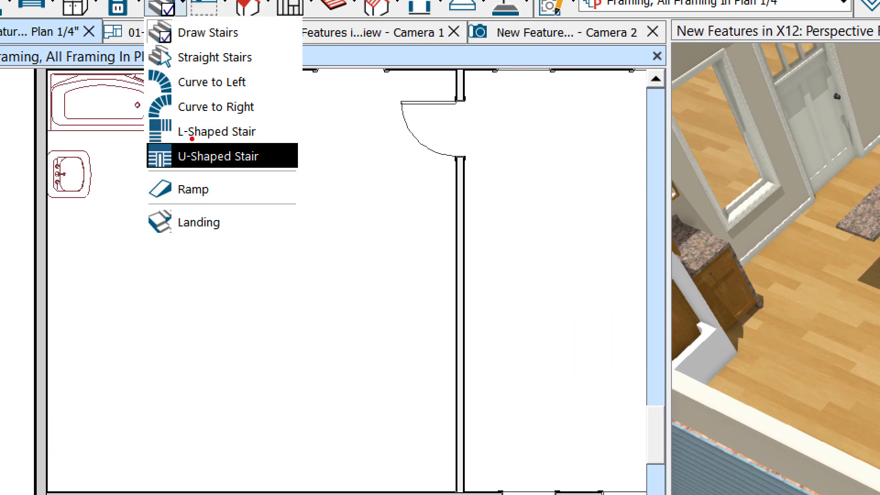
pyautogui.moveTo(142, 112)
pyautogui.keyDown('ctrl'); pyautogui.mouseDown()
pyautogui.moveTo(160, 151)
pyautogui.moveTo(286, 148)
pyautogui.mouseUp(); pyautogui.keyUp('ctrl')
pyautogui.click(170, 33)
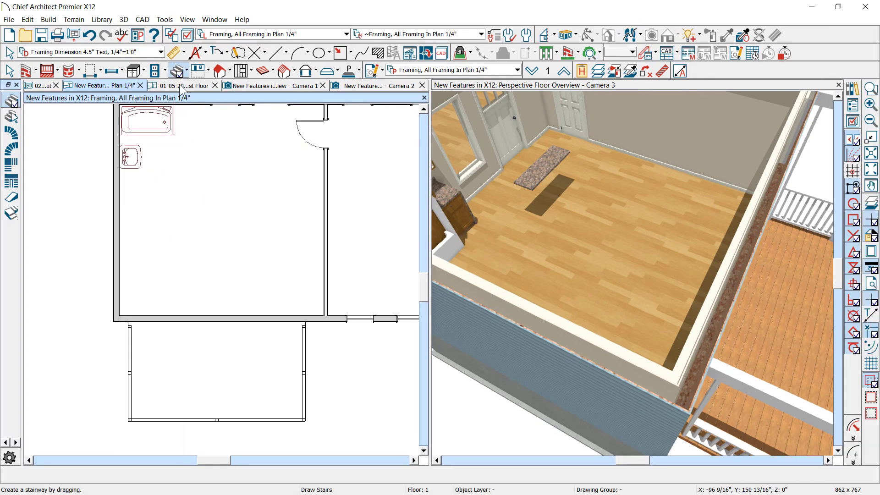
# - Place a counterclockwise U-shaped staircase with winders, a 6" gap and a split landing in the room's lower-right corner of the plan
pyautogui.click(187, 72)
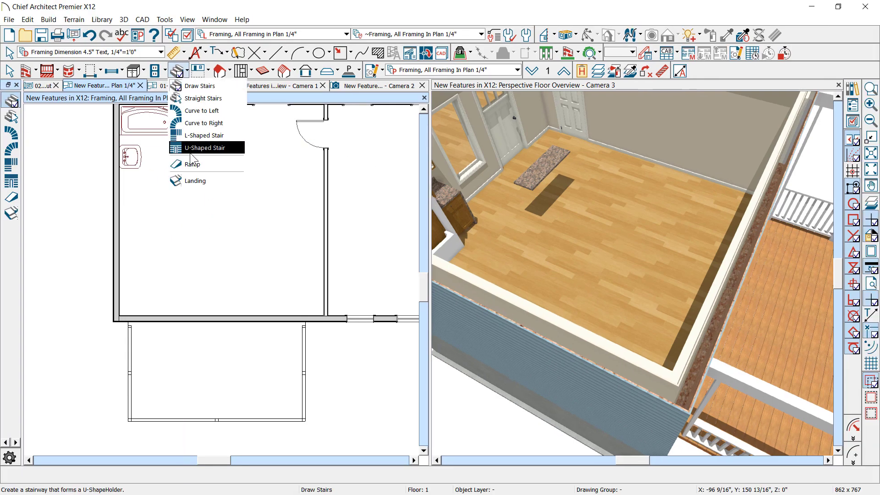
pyautogui.click(190, 149)
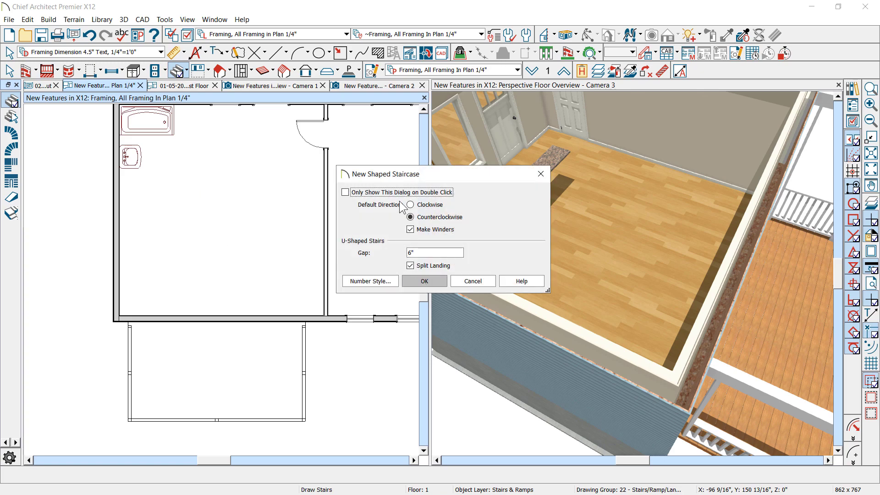
pyautogui.moveTo(401, 174); pyautogui.dragTo(320, 168)
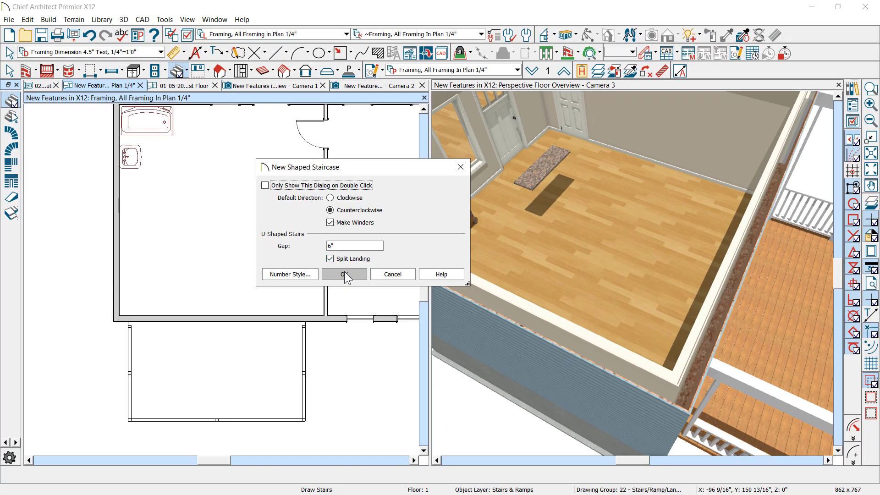
pyautogui.click(345, 275)
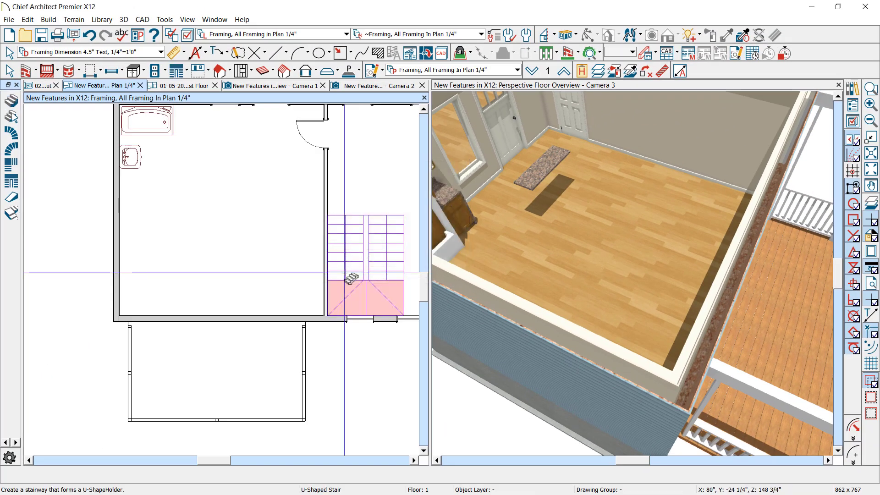
pyautogui.click(251, 266)
# - Examine the U-shaped staircase's winders and split landing from above in the 3D overview
pyautogui.scroll(-3, 537, 247)
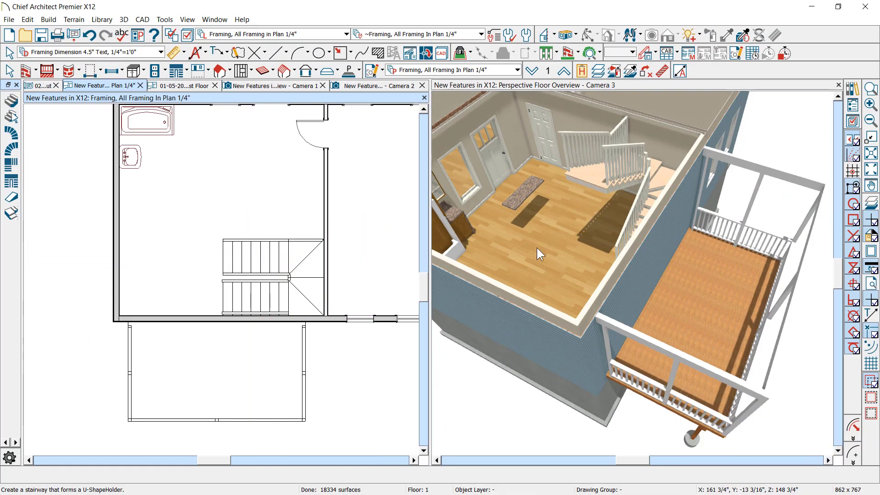
pyautogui.scroll(3, 635, 158)
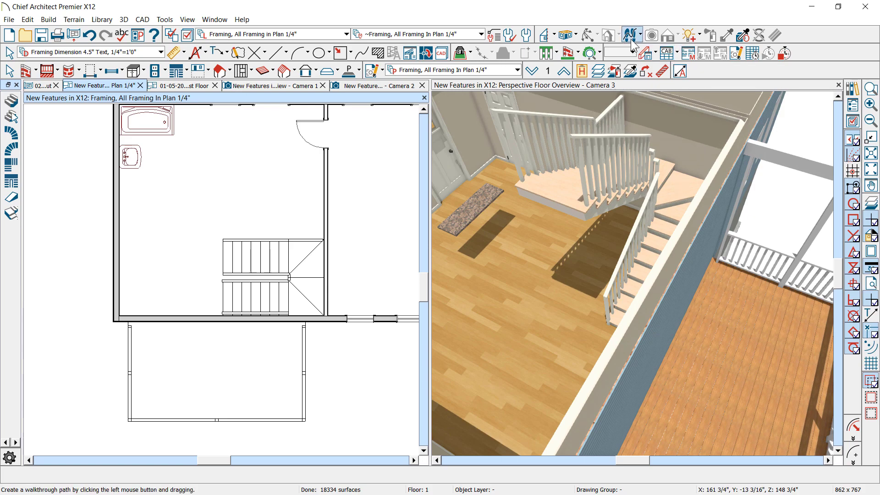
pyautogui.click(576, 35)
pyautogui.click(596, 91)
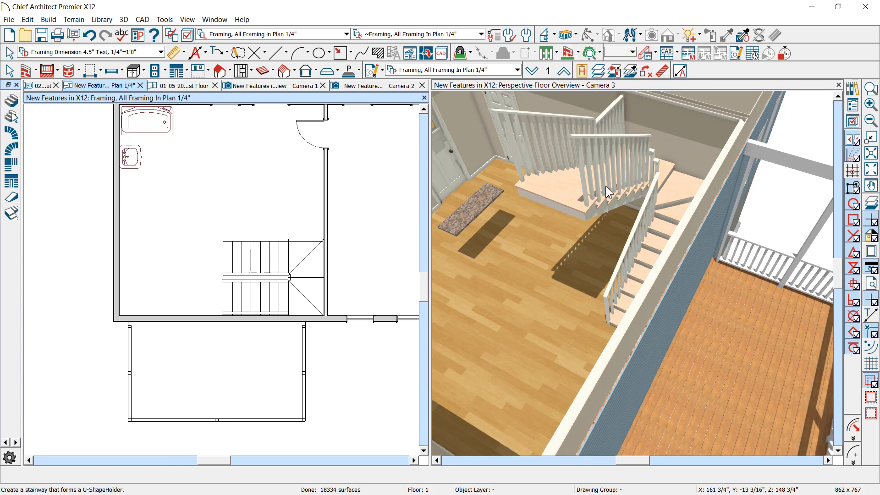
pyautogui.moveTo(600, 109); pyautogui.dragTo(610, 265)
pyautogui.scroll(3, 688, 250)
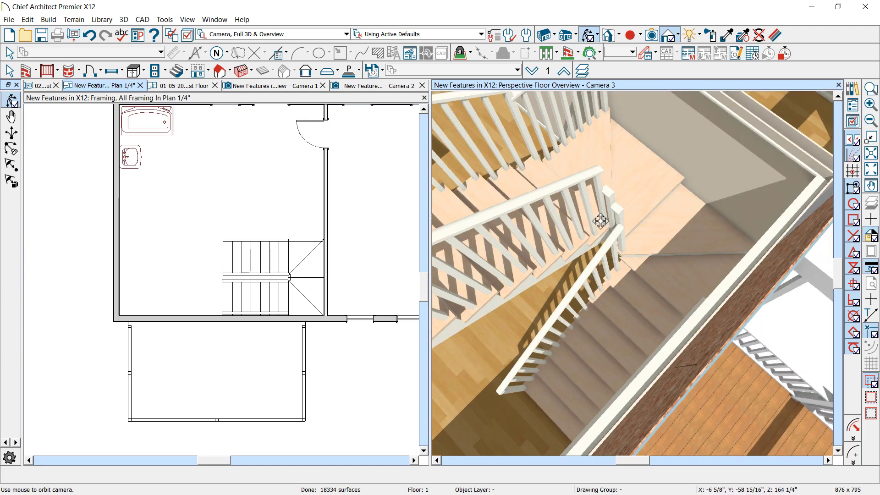
pyautogui.moveTo(601, 221); pyautogui.dragTo(623, 246)
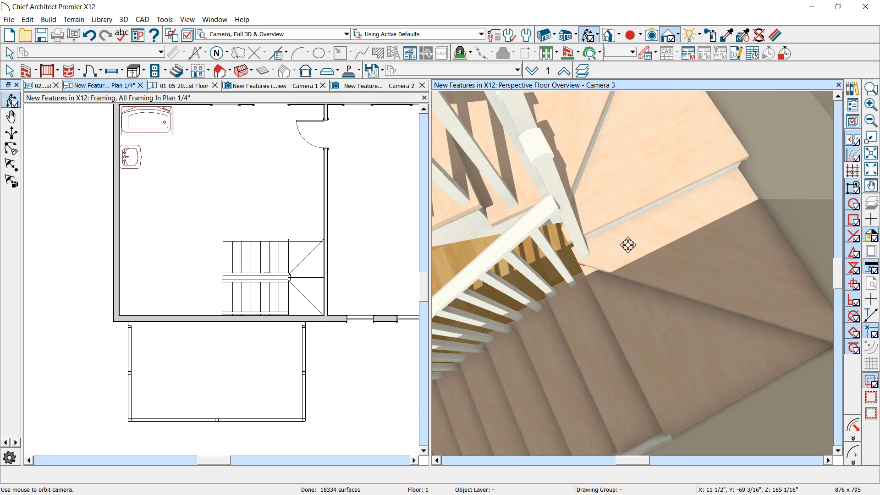
pyautogui.scroll(-3, 629, 245)
# - Delete the U-shaped staircase's winder landing and both of its straight stair sections
pyautogui.press('space')
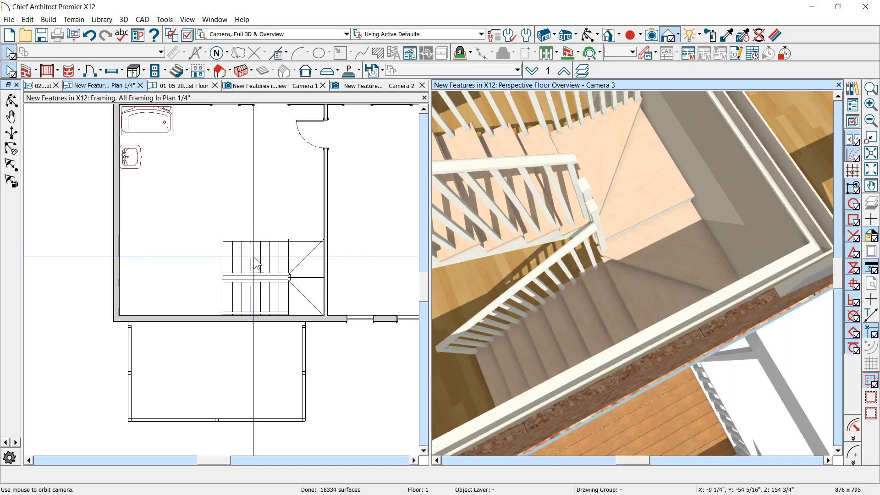
pyautogui.click(293, 282)
pyautogui.click(301, 289)
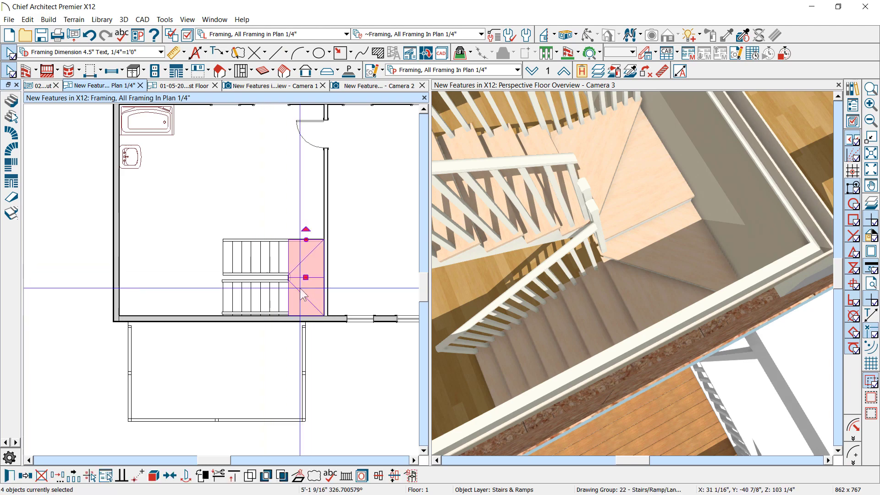
pyautogui.press('Delete')
pyautogui.moveTo(247, 228); pyautogui.dragTo(255, 280)
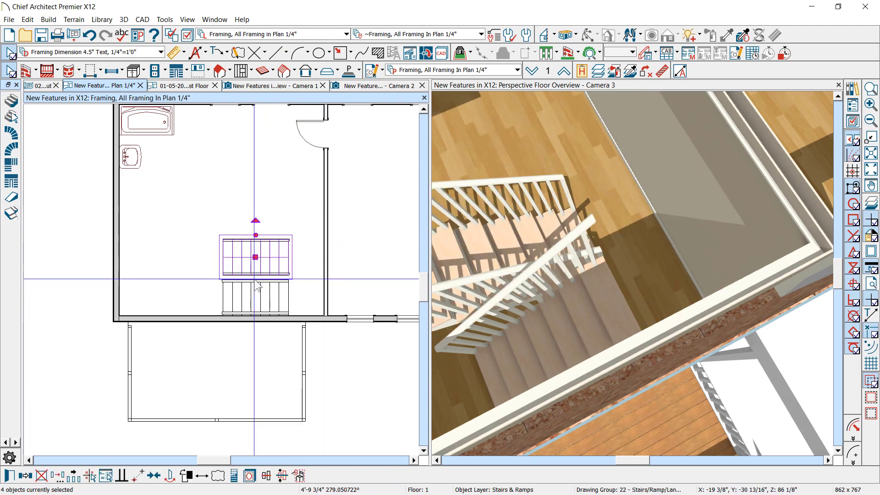
pyautogui.press('Delete')
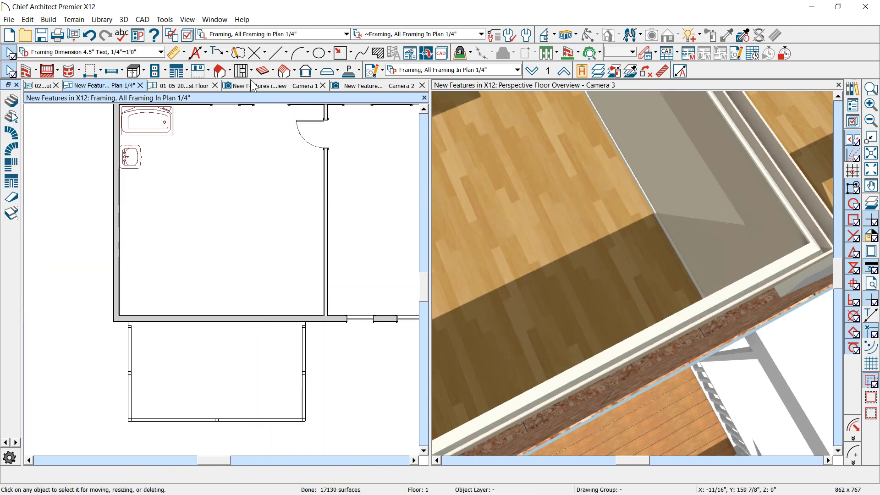
# - Place a counterclockwise U-shaped staircase without winders, using a 6" gap and a split landing, in the room's lower-right corner of the plan
pyautogui.click(186, 70)
pyautogui.click(181, 149)
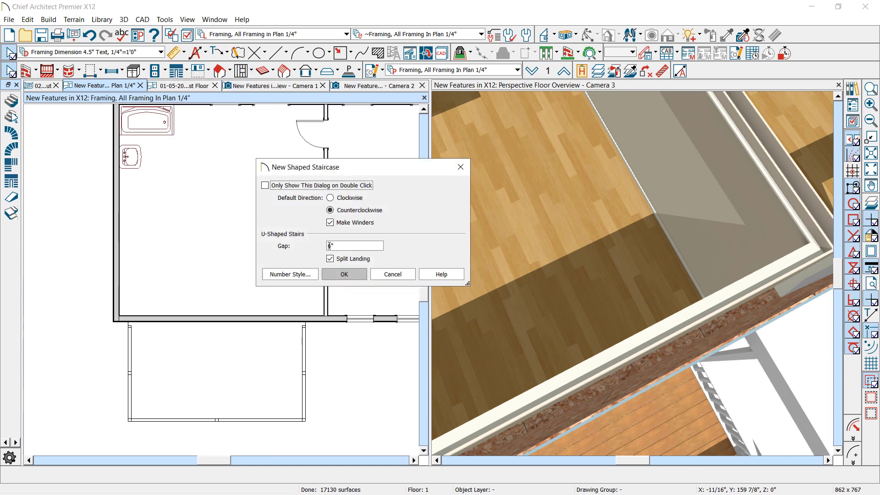
pyautogui.click(329, 222)
pyautogui.click(344, 274)
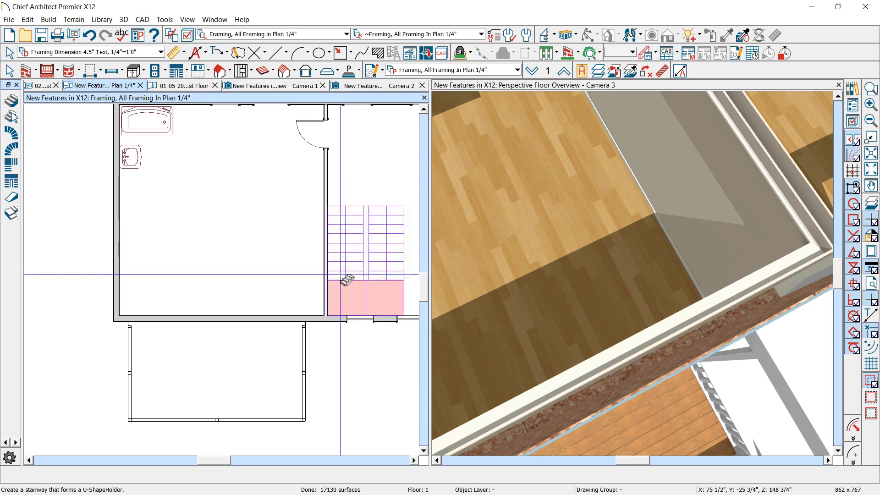
pyautogui.click(298, 304)
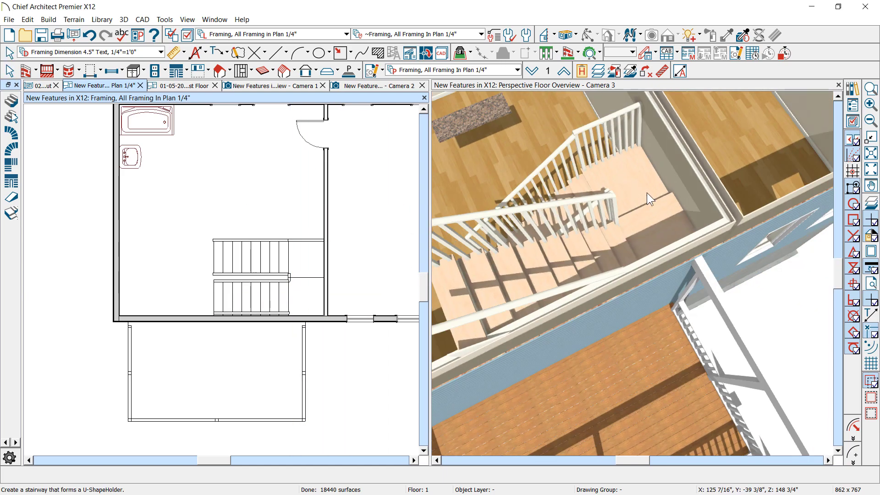
# - Examine the U-shaped staircase's split landing from several angles in the 3D overview
pyautogui.scroll(2, 654, 207)
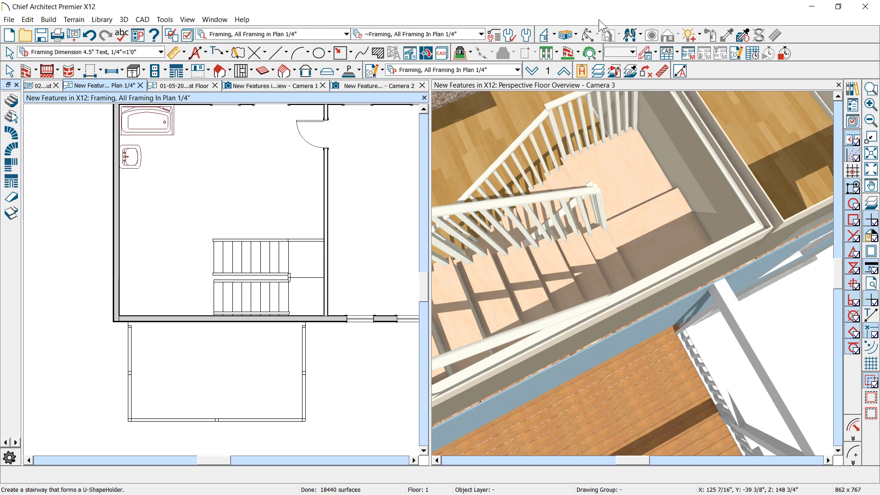
pyautogui.scroll(-2, 559, 197)
pyautogui.click(518, 126)
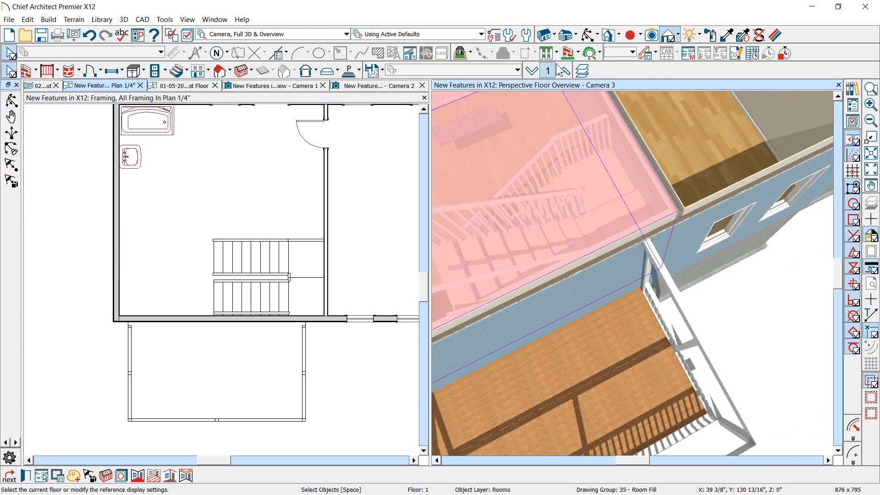
pyautogui.click(588, 35)
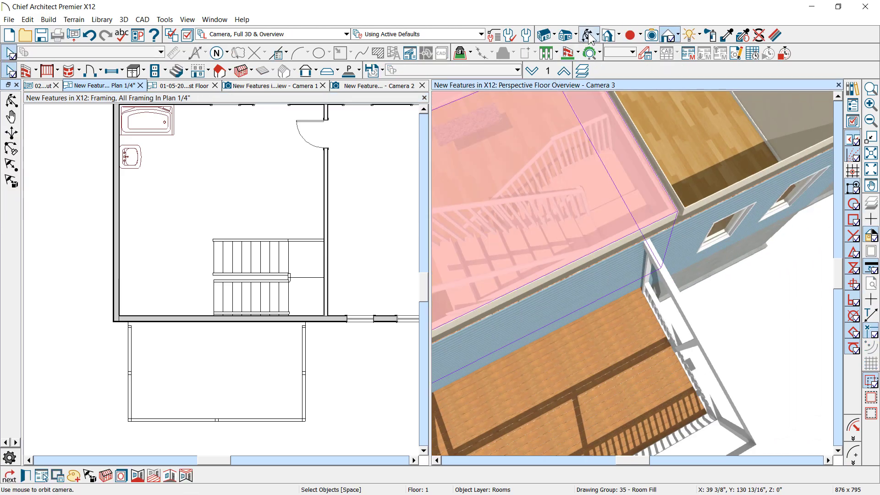
pyautogui.moveTo(527, 185); pyautogui.dragTo(668, 153)
pyautogui.scroll(2, 658, 381)
pyautogui.scroll(-3, 658, 381)
pyautogui.press('space')
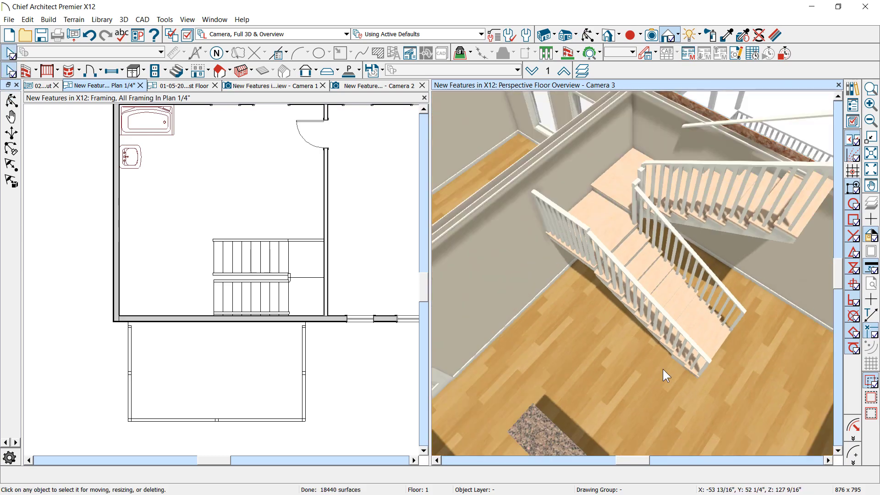
# - Review the general specification of the U-shaped staircase's section heights and risers without changing anything
pyautogui.doubleClick(653, 279)
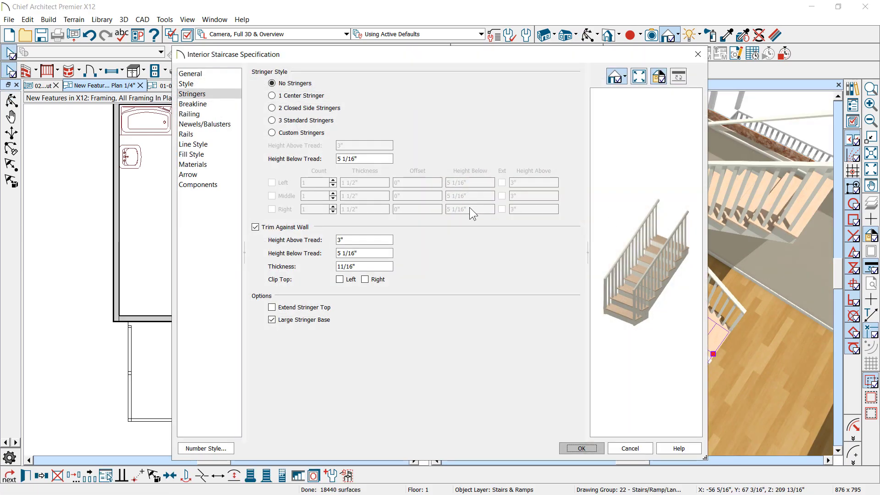
pyautogui.click(216, 74)
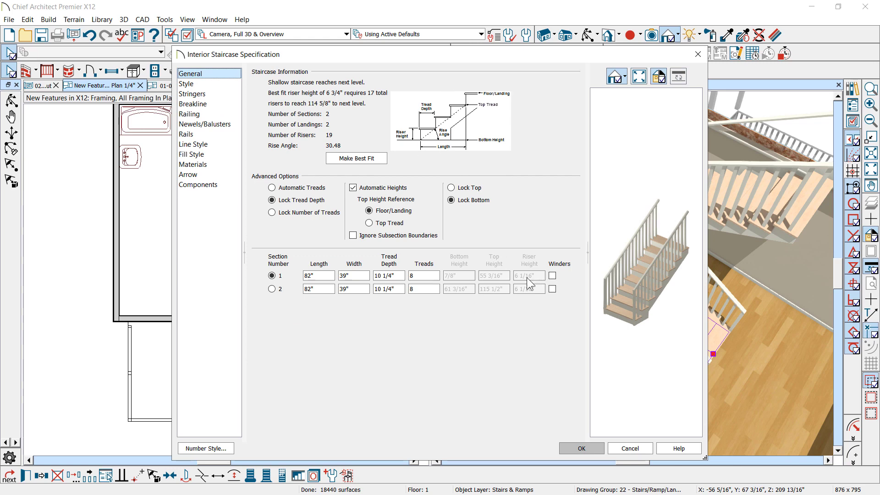
pyautogui.click(628, 449)
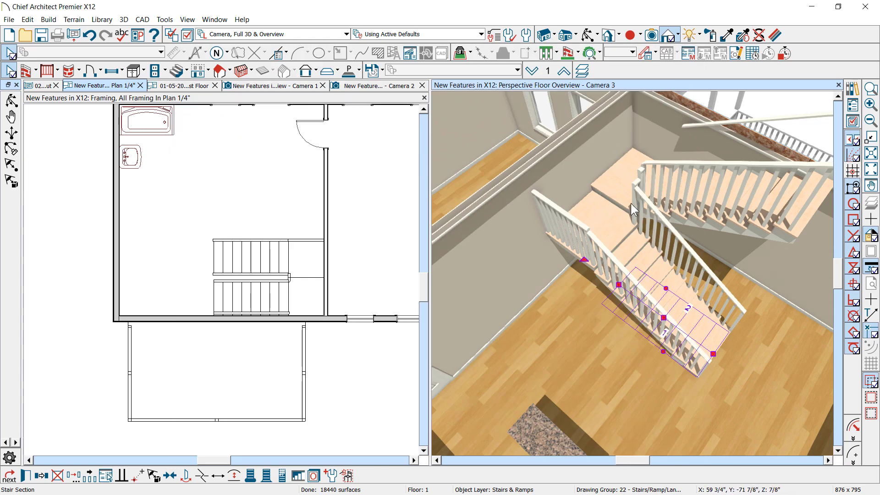
# - Delete the U-shaped staircase's split landing and both of its straight stair sections
pyautogui.click(282, 275)
pyautogui.click(296, 292)
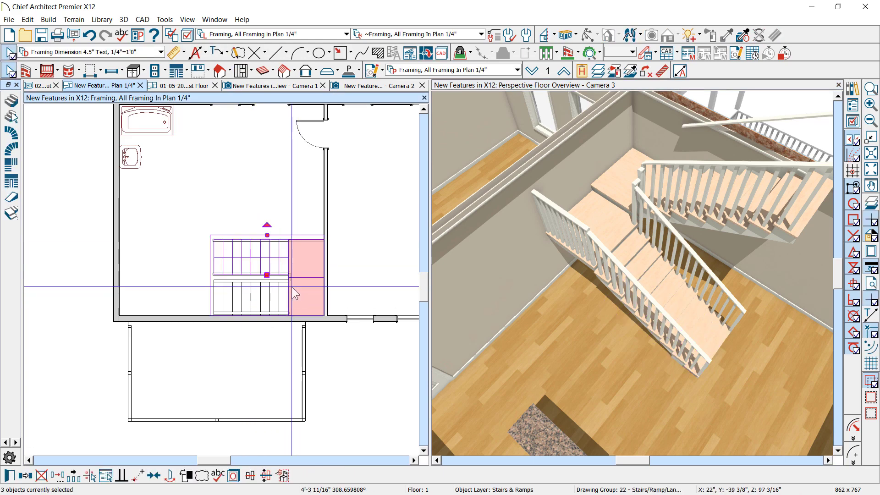
pyautogui.press('Delete')
pyautogui.click(248, 298)
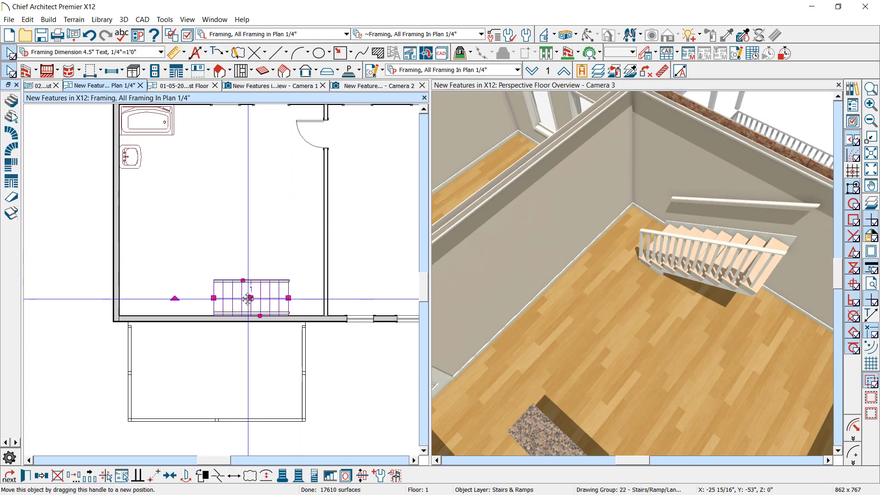
pyautogui.press('Delete')
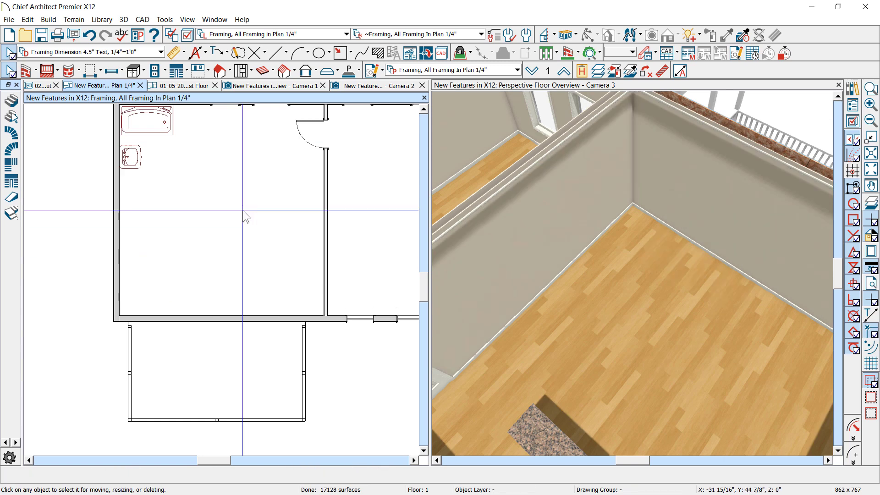
# - Place a counterclockwise L-shaped staircase with winders enabled against the room's right-hand interior wall in the plan
pyautogui.click(185, 67)
pyautogui.click(197, 134)
pyautogui.click(330, 223)
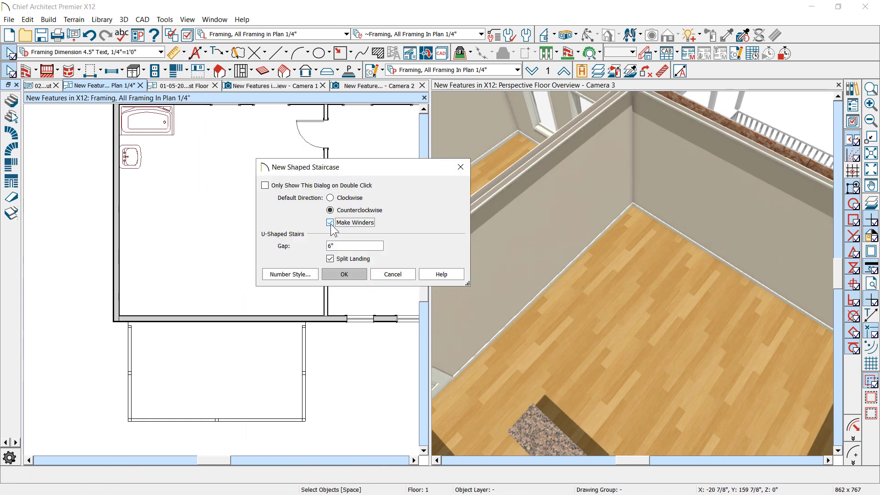
pyautogui.click(344, 275)
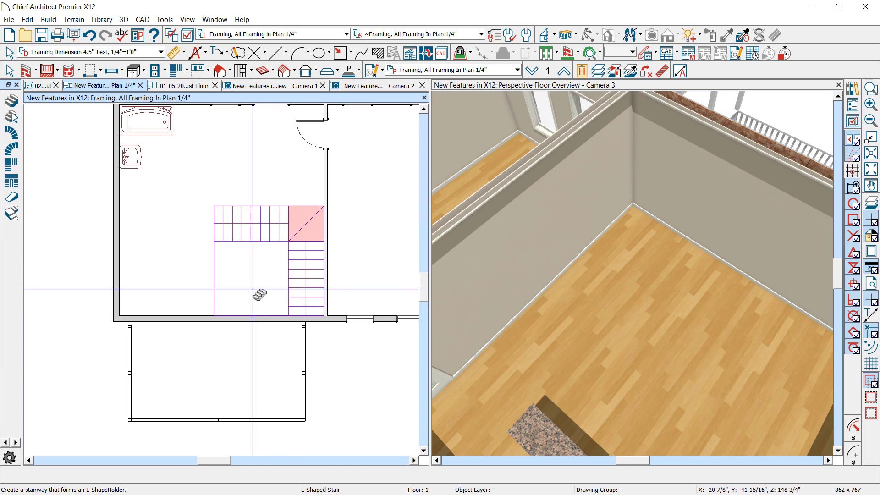
pyautogui.click(306, 316)
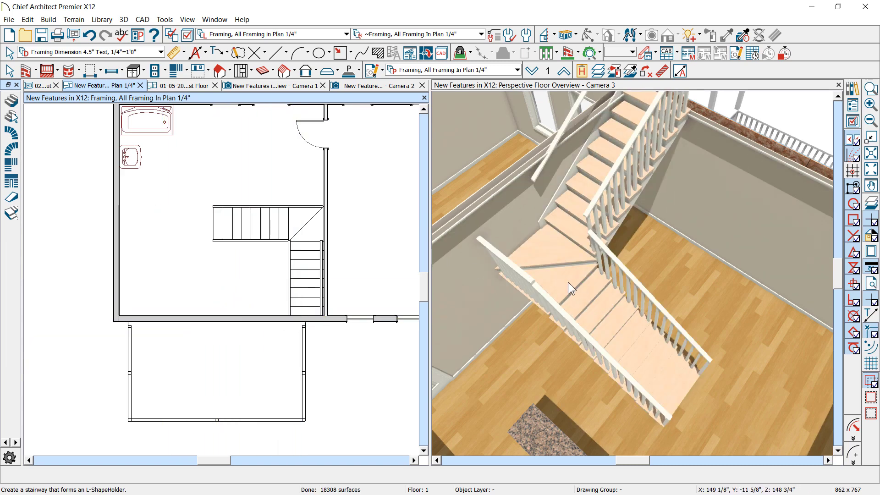
pyautogui.click(568, 282)
pyautogui.click(567, 255)
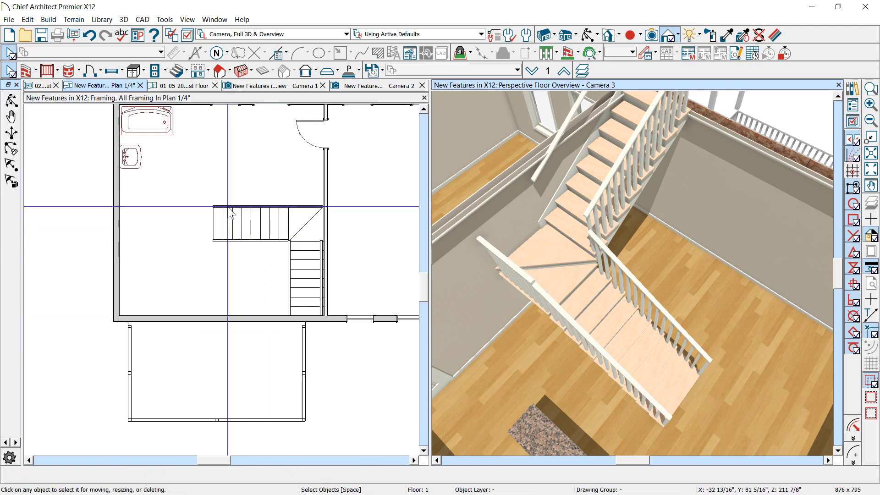
# - Delete both straight sections and the corner winder landing of the L-shaped staircase
pyautogui.click(288, 261)
pyautogui.click(273, 222)
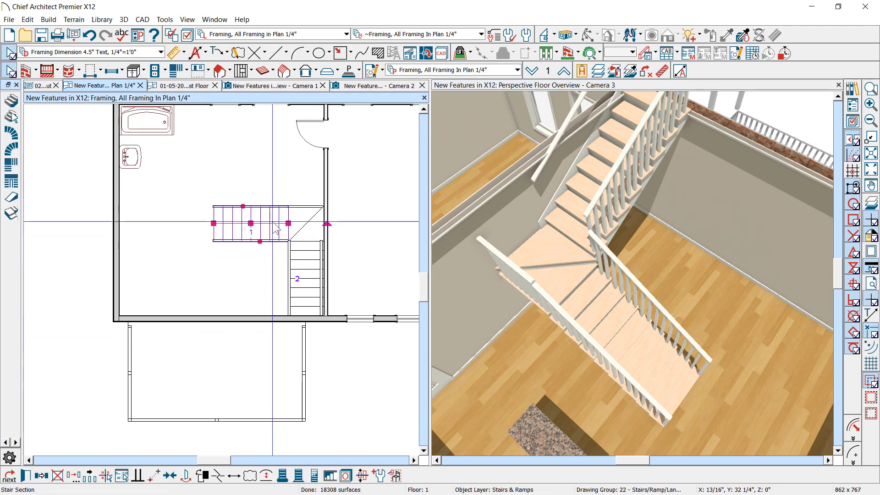
pyautogui.press('Delete')
pyautogui.click(299, 220)
pyautogui.press('Delete')
pyautogui.click(314, 246)
pyautogui.press('Delete')
pyautogui.click(306, 243)
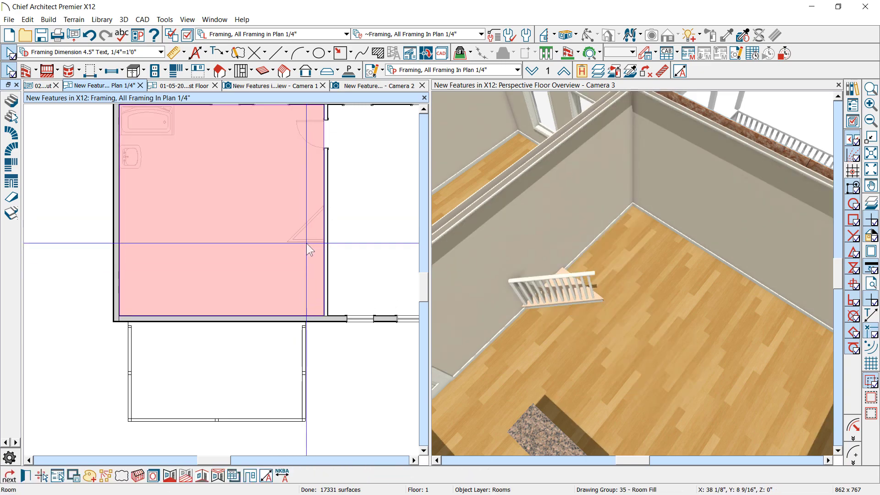
pyautogui.click(311, 230)
pyautogui.press('Delete')
# - Review the stair feature list and the custom stringer settings on page 5 of the What's New layout
pyautogui.hotkey('ctrl', 'Tab')
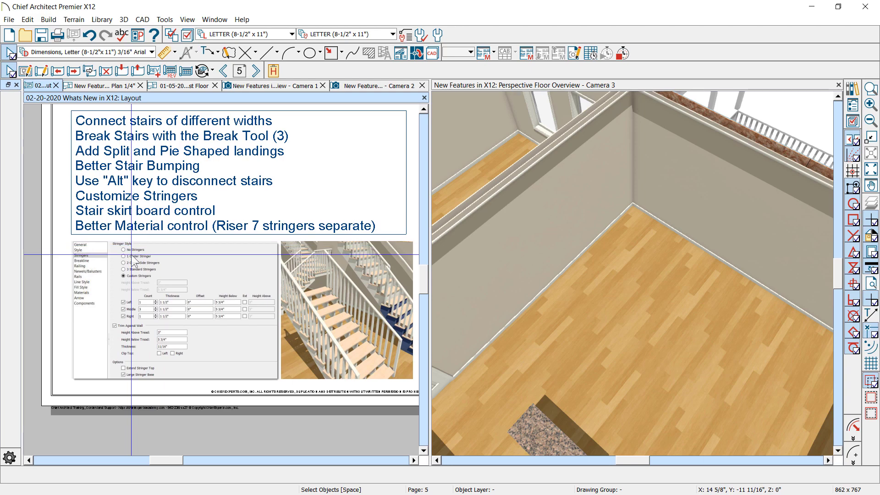
pyautogui.scroll(2, 133, 257)
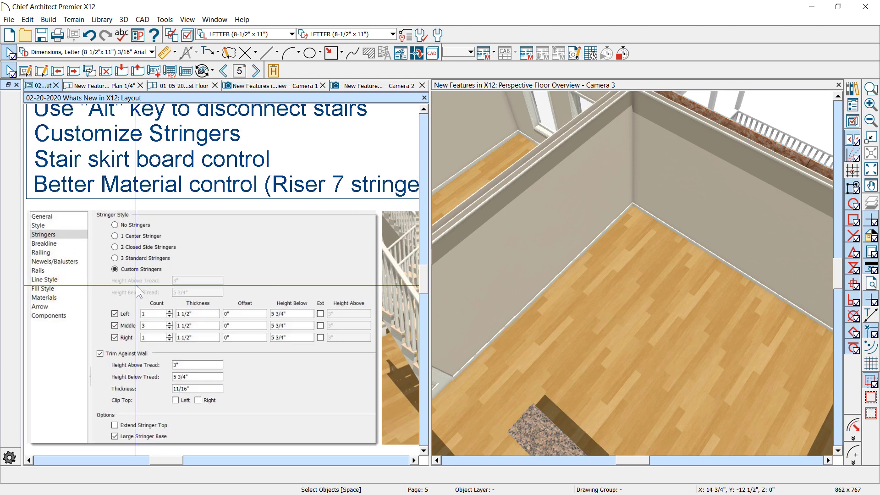
pyautogui.scroll(-3, 137, 258)
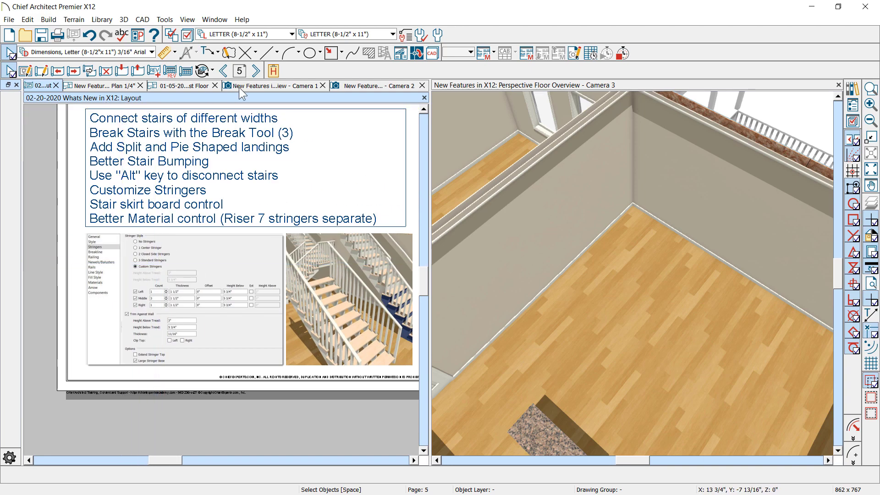
# - Go to layout page 6 and examine the new cabinet and countertop features
pyautogui.click(256, 70)
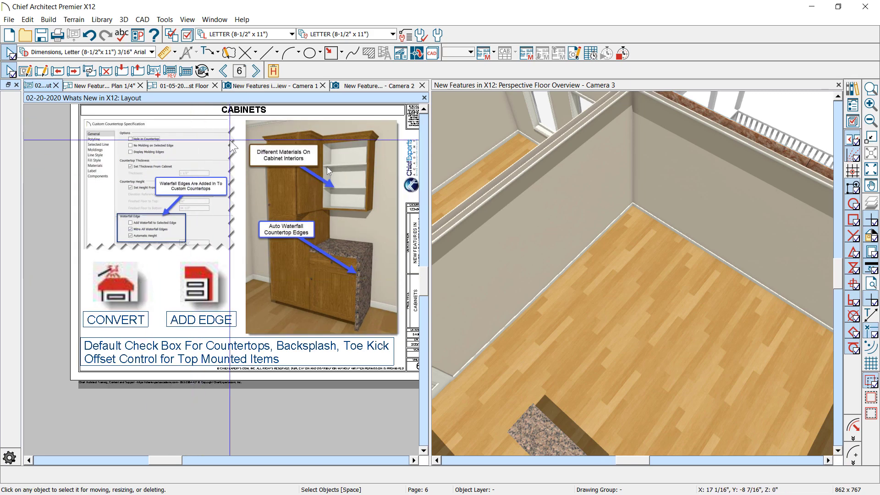
pyautogui.scroll(1, 203, 154)
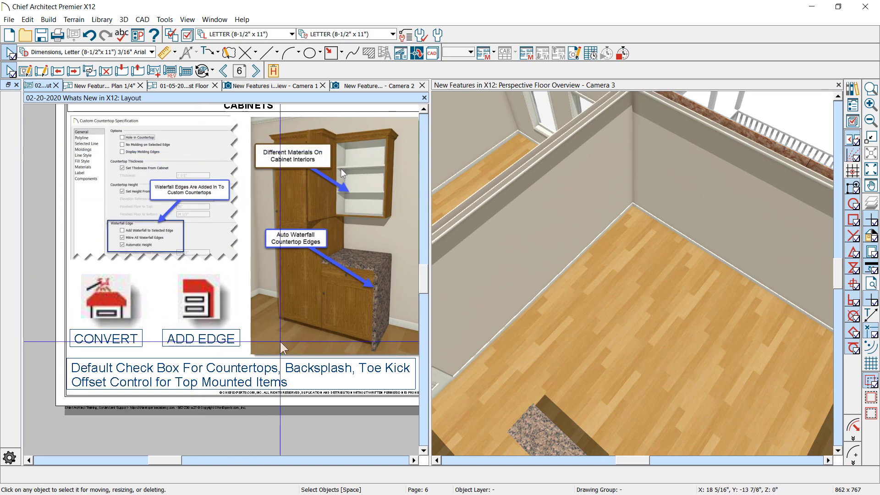
pyautogui.scroll(-1, 252, 320)
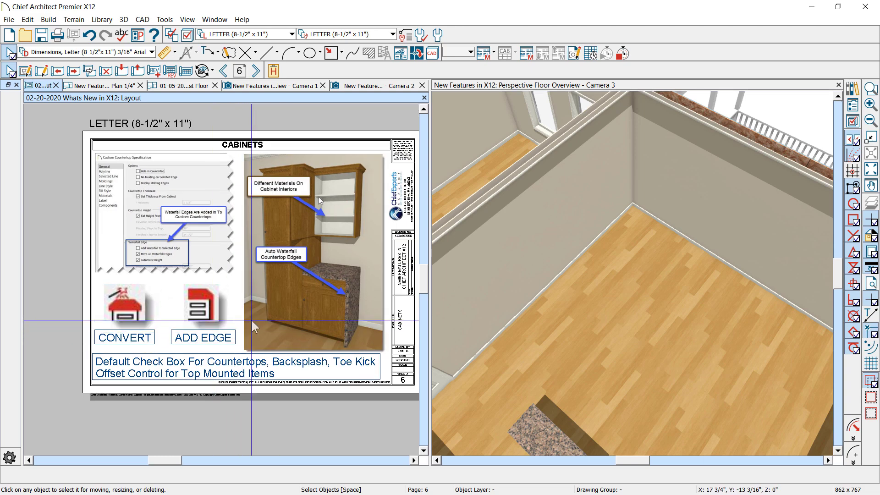
# - Place three adjoining base cabinets against the wall near the room's corner in the 3D overview
pyautogui.click(626, 292)
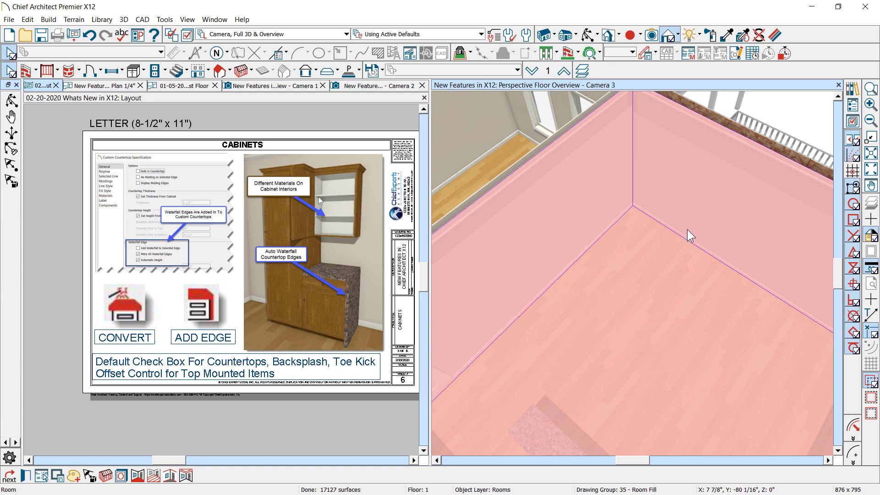
pyautogui.press('Escape')
pyautogui.scroll(1, 729, 247)
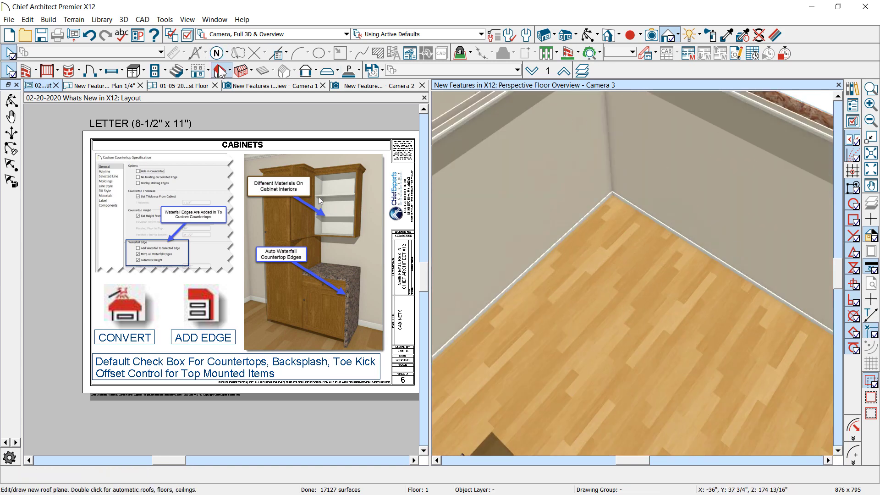
pyautogui.click(143, 71)
pyautogui.click(752, 243)
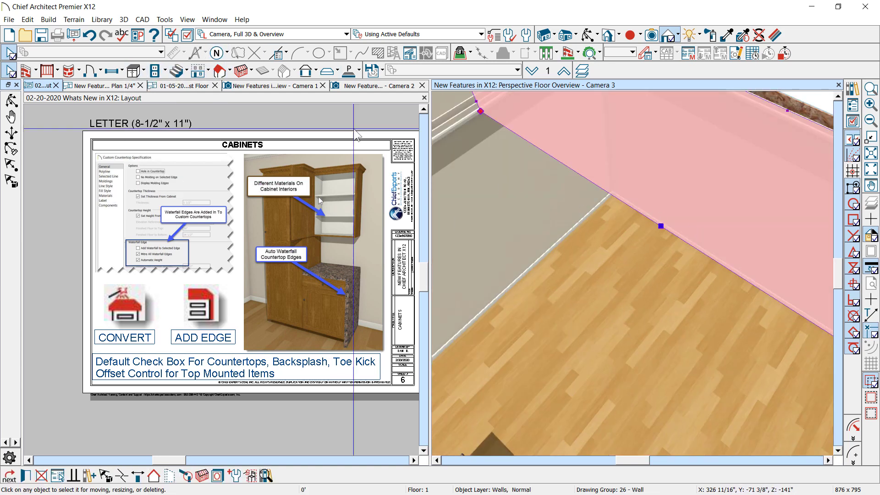
pyautogui.click(135, 71)
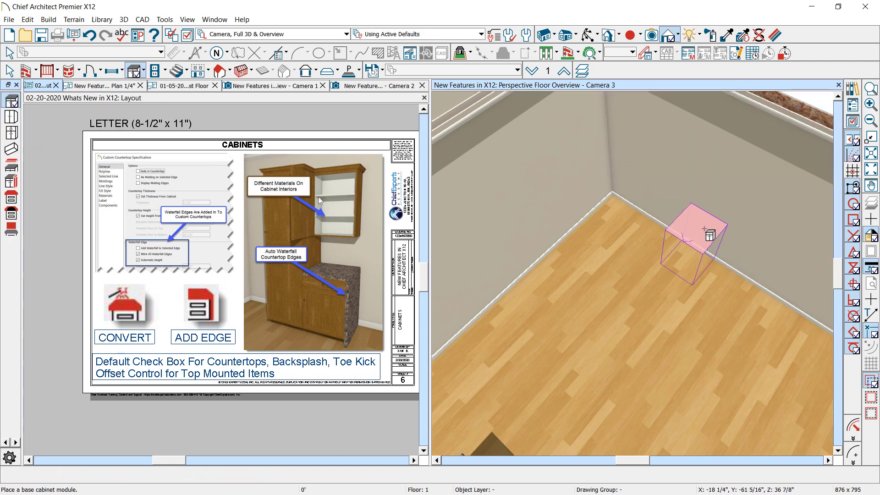
pyautogui.click(679, 229)
pyautogui.click(728, 243)
pyautogui.scroll(-2, 726, 229)
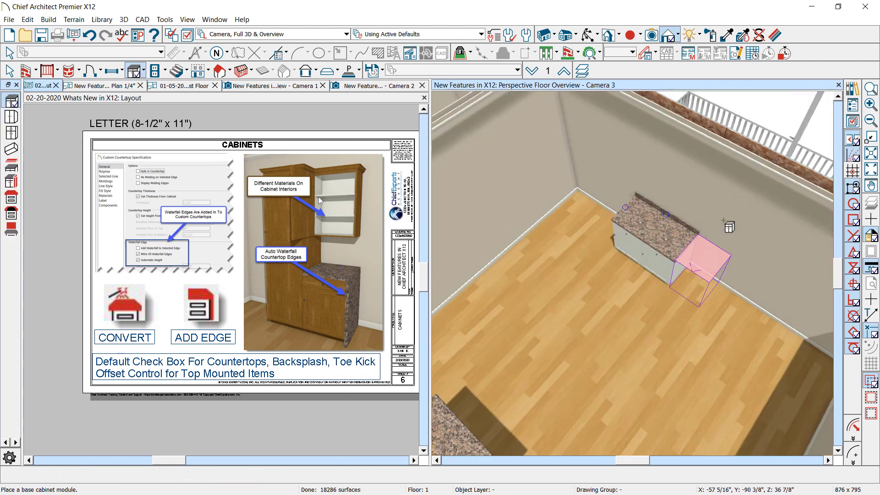
pyautogui.scroll(3, 720, 223)
pyautogui.click(700, 290)
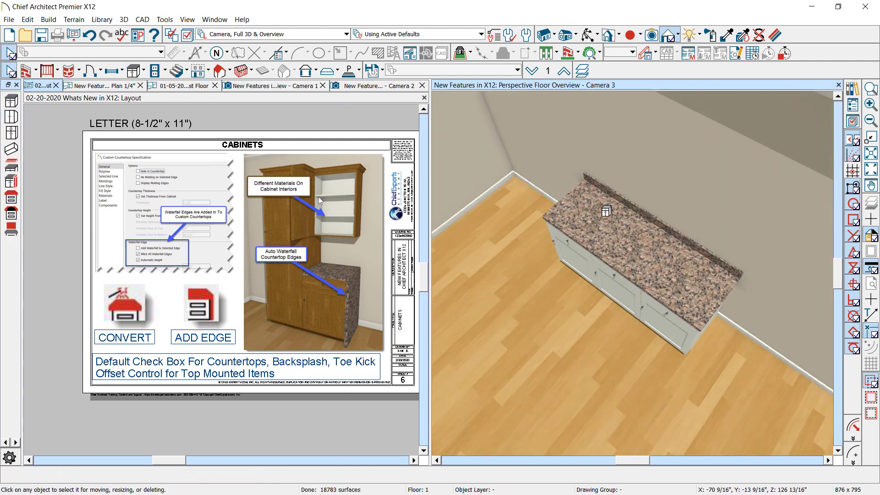
# - Generate one custom countertop across all three base cabinets from their automatic countertop
pyautogui.click(587, 35)
pyautogui.moveTo(669, 257); pyautogui.dragTo(710, 166)
pyautogui.scroll(2, 706, 167)
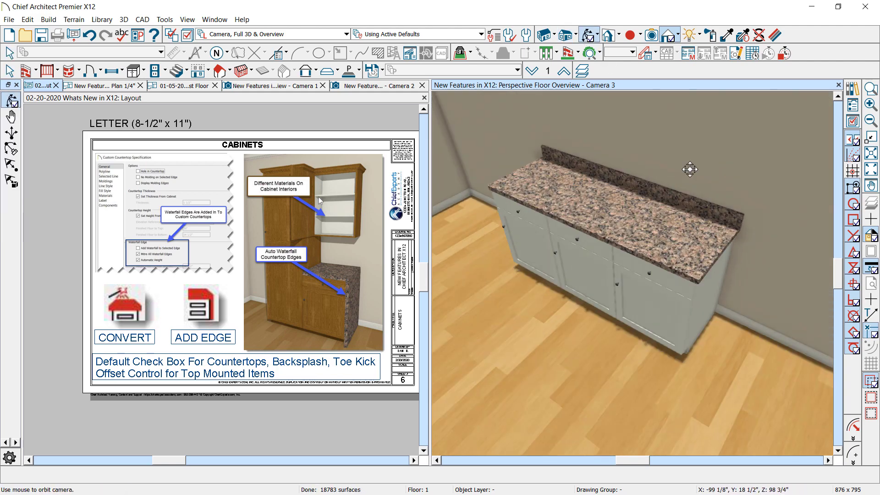
pyautogui.click(566, 180)
pyautogui.keyDown('shift'); pyautogui.click(599, 230); pyautogui.keyUp('shift')
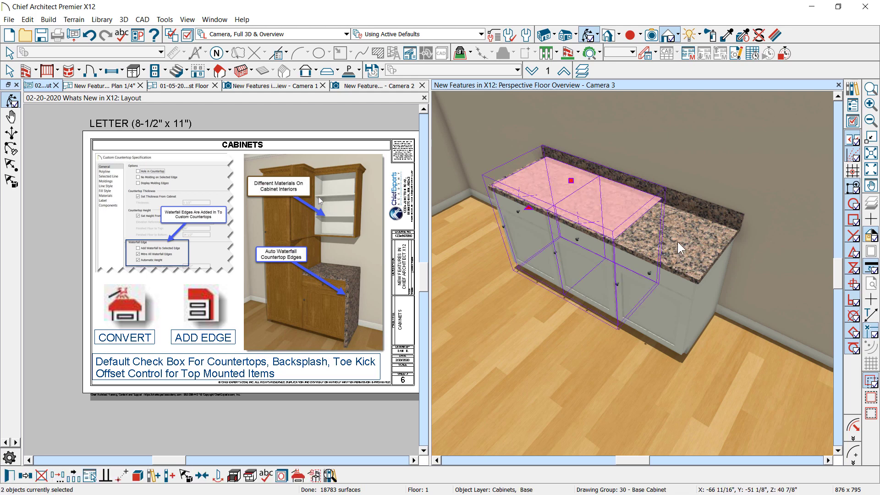
pyautogui.keyDown('shift'); pyautogui.click(678, 241); pyautogui.keyUp('shift')
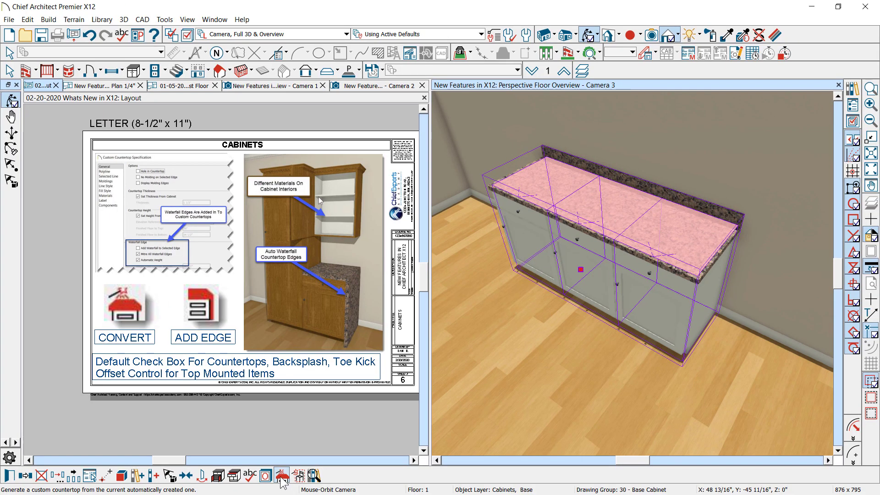
pyautogui.click(281, 455)
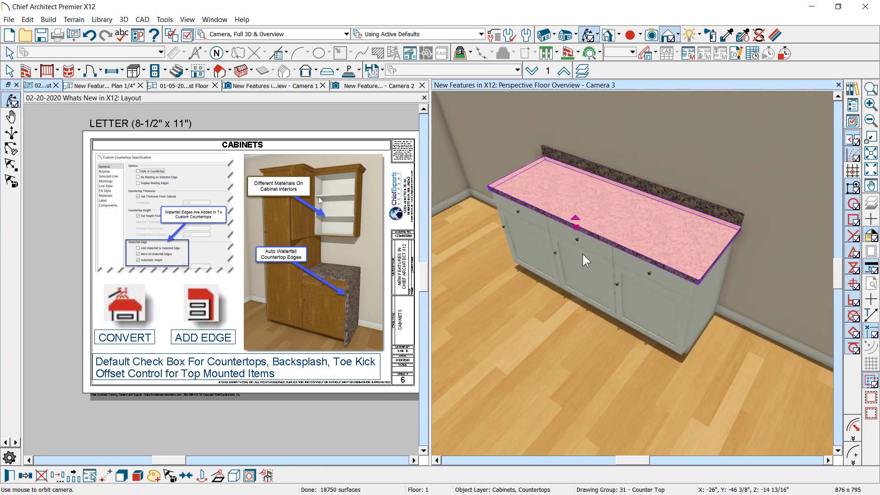
pyautogui.click(651, 251)
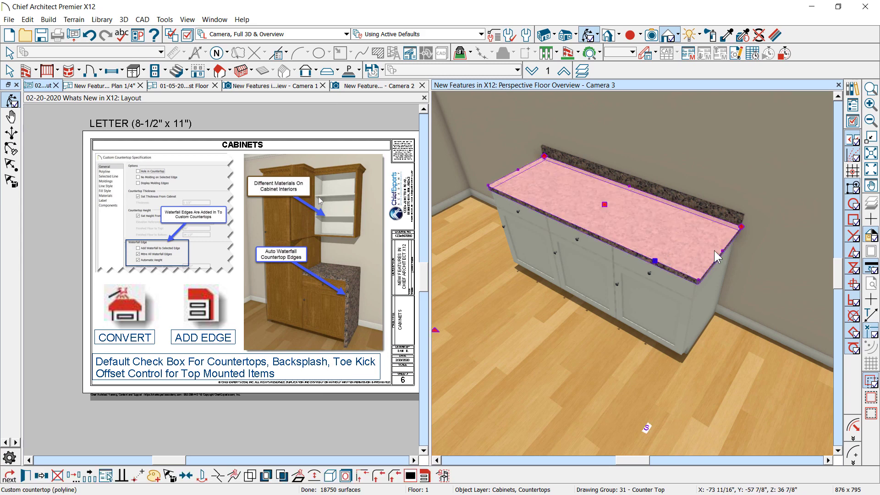
pyautogui.click(154, 71)
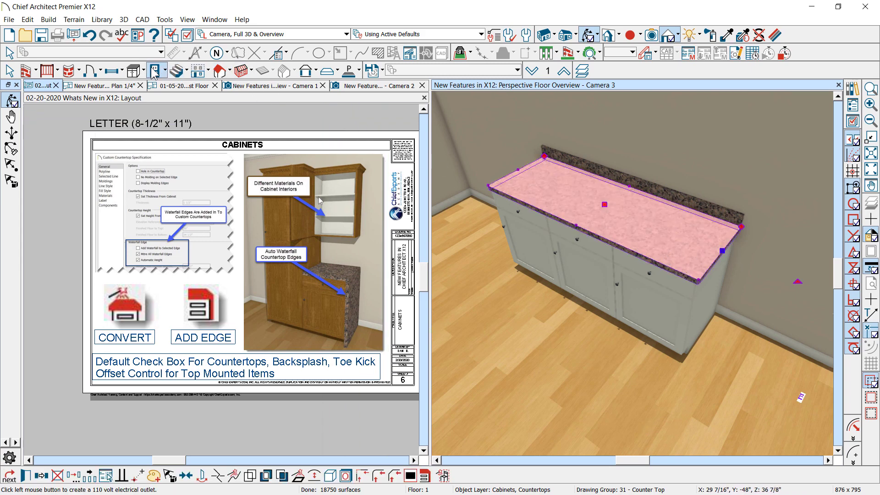
pyautogui.click(143, 71)
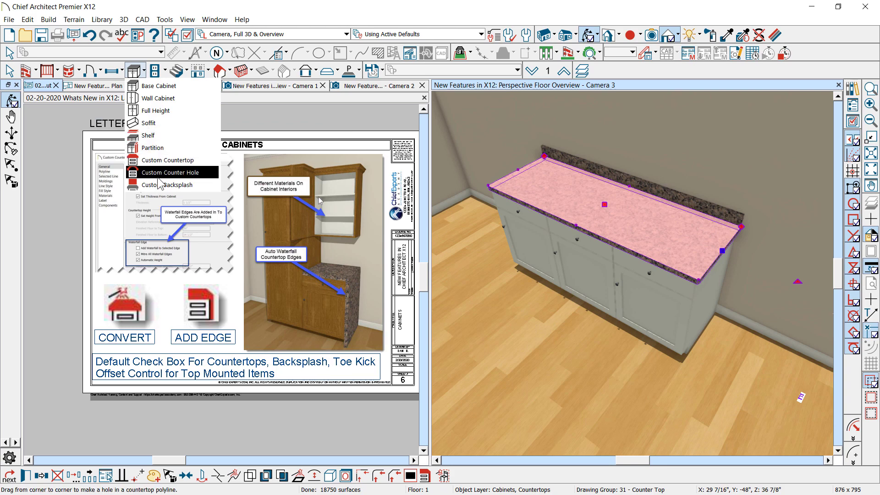
pyautogui.click(174, 161)
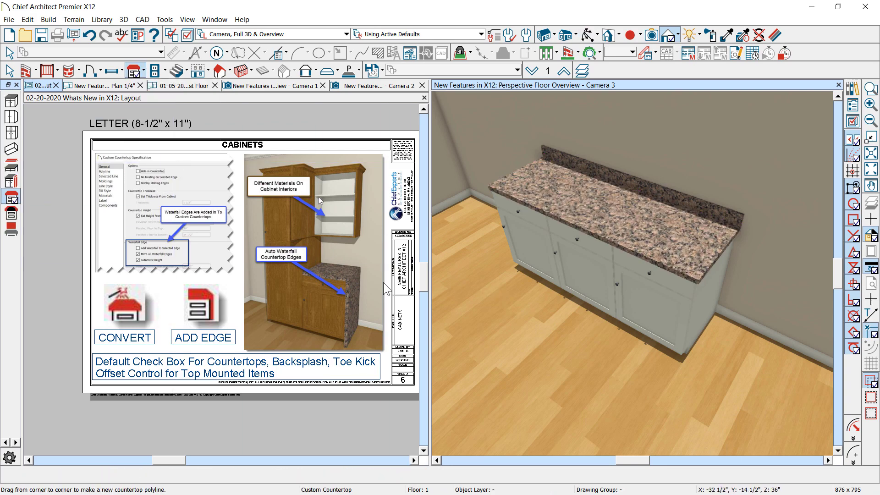
pyautogui.scroll(-2, 269, 234)
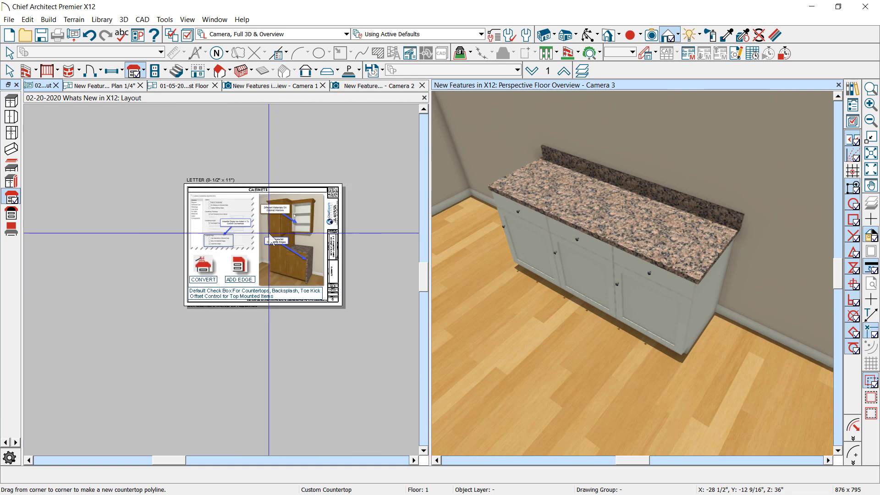
# - Draw a rectangular freestanding custom countertop in the plan, parallel to and in front of the three adjoining B24R base cabinets
pyautogui.click(110, 86)
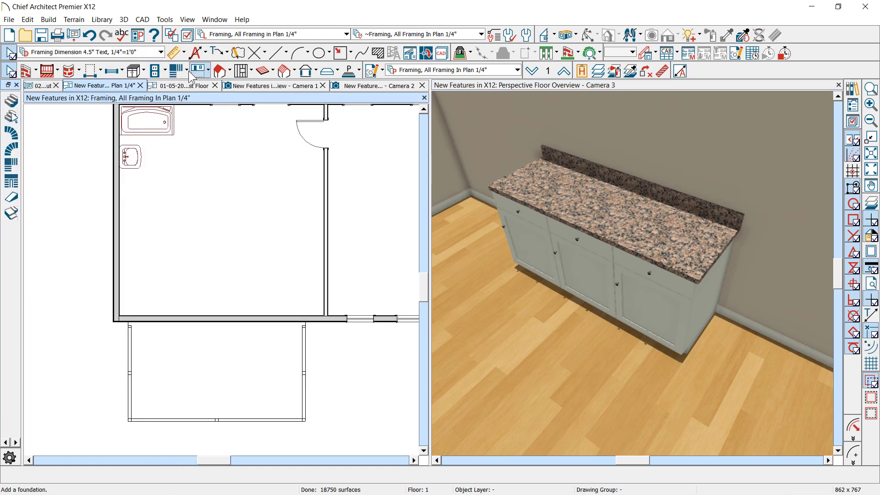
pyautogui.click(136, 71)
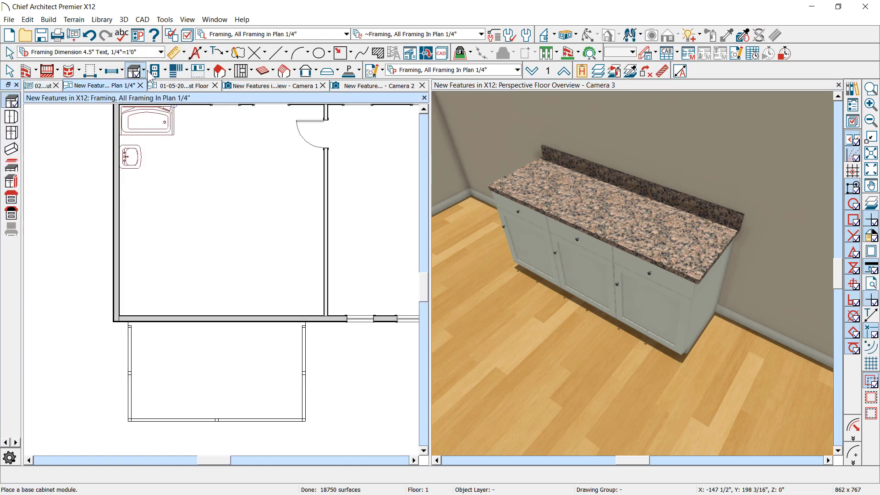
pyautogui.click(144, 71)
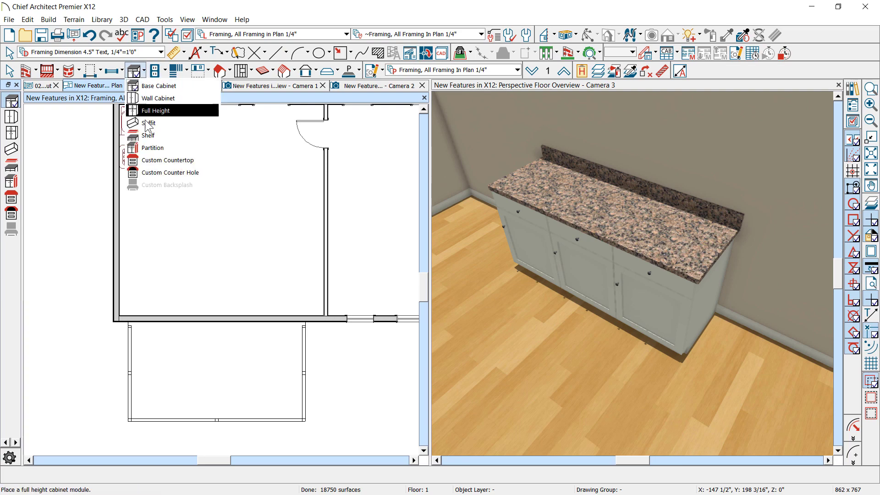
pyautogui.click(145, 160)
pyautogui.scroll(-3, 262, 133)
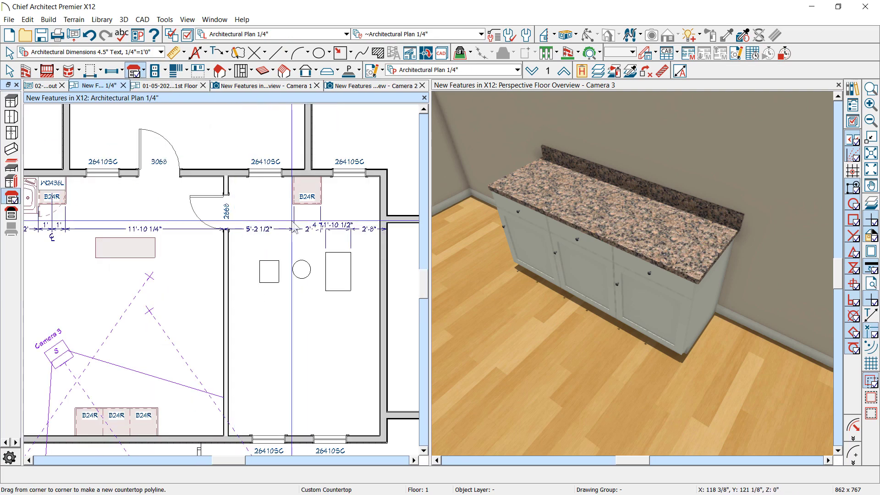
pyautogui.scroll(-3, 327, 229)
pyautogui.scroll(4, 137, 395)
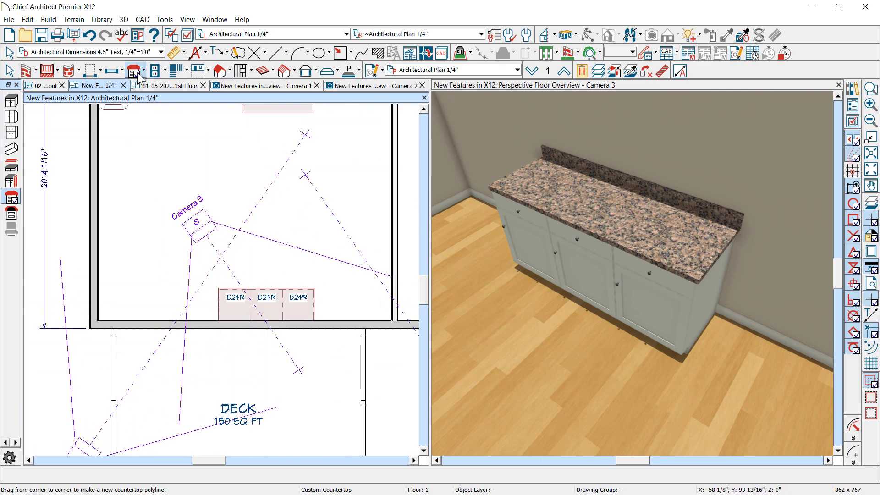
pyautogui.moveTo(227, 223); pyautogui.dragTo(338, 247)
# - Add a waterfall to the freestanding countertop's short end edge nearest the camera in the 3D overview
pyautogui.click(602, 381)
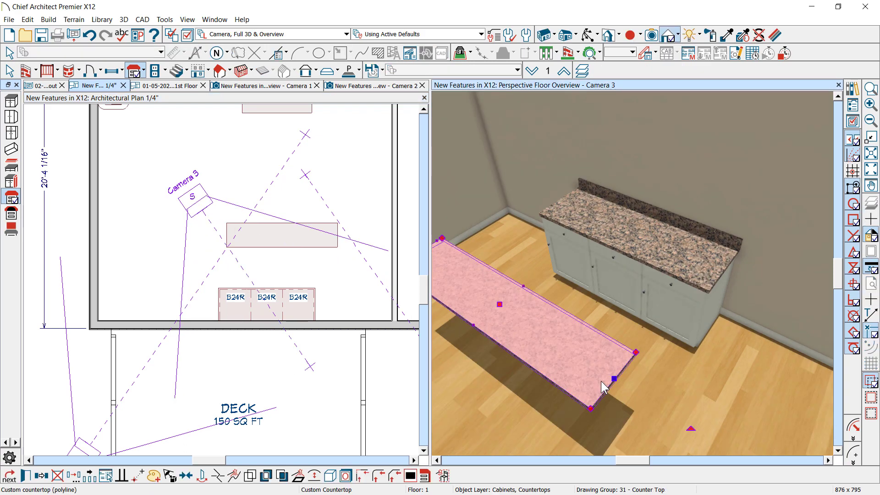
pyautogui.click(707, 274)
pyautogui.click(607, 384)
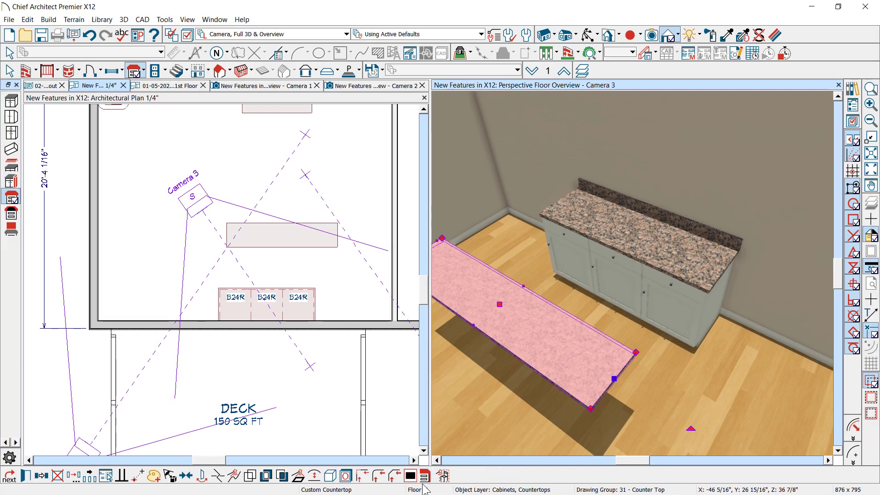
pyautogui.click(425, 476)
# - Add a waterfall to the exposed short end of the custom countertop on the three base cabinets, opposite the room's corner
pyautogui.click(692, 246)
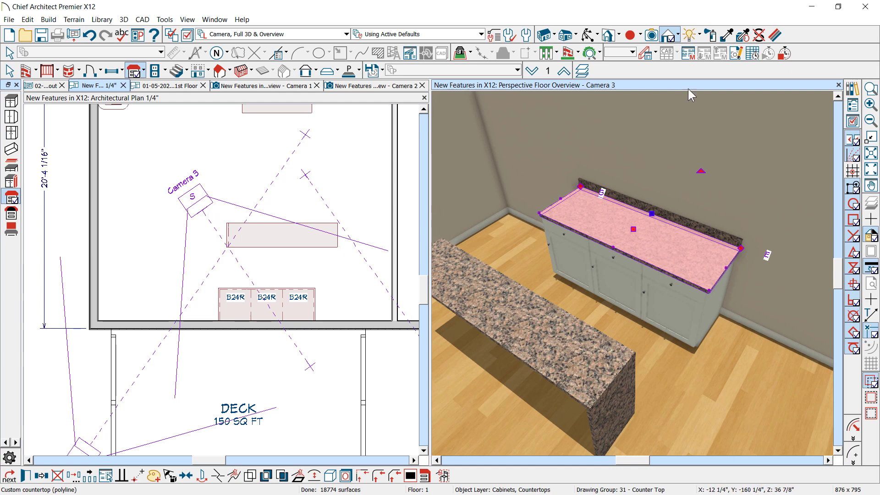
pyautogui.click(589, 35)
pyautogui.moveTo(611, 116); pyautogui.dragTo(638, 145)
pyautogui.click(728, 182)
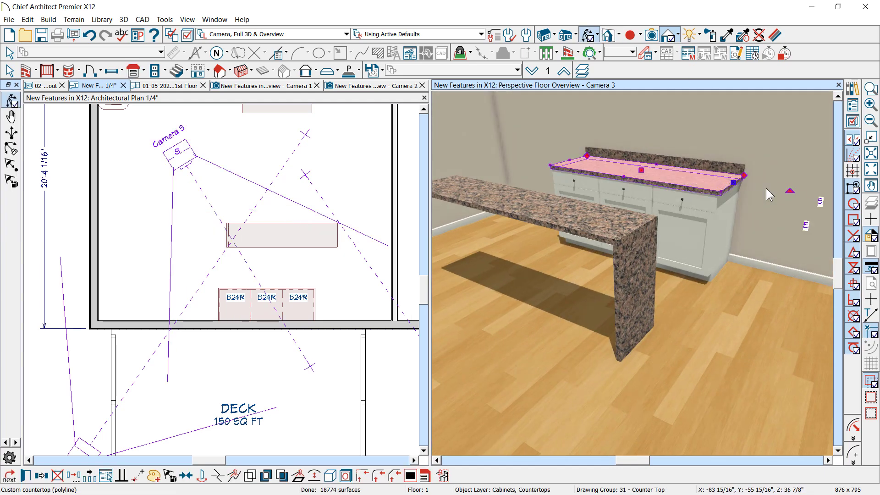
pyautogui.click(425, 477)
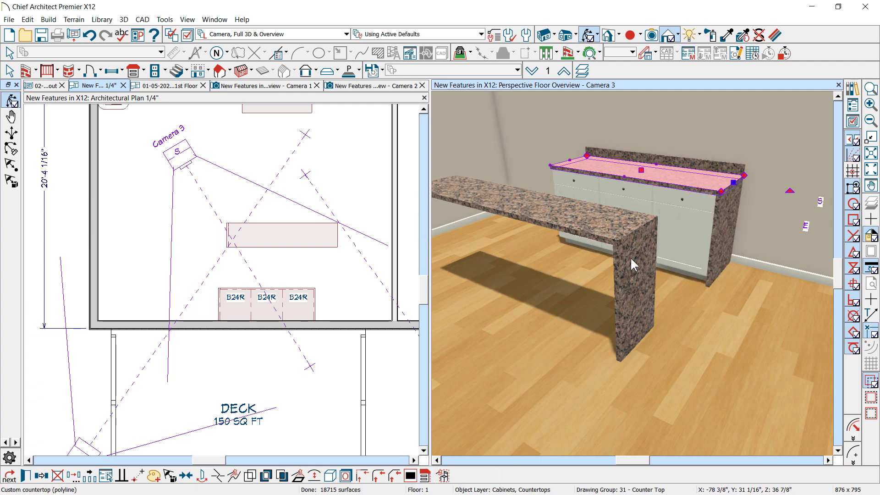
pyautogui.press('Escape')
pyautogui.press('Escape')
# - Turn off automatic height for the freestanding countertop's waterfall edge and set its height from the counter bottom to 24 inches
pyautogui.click(625, 232)
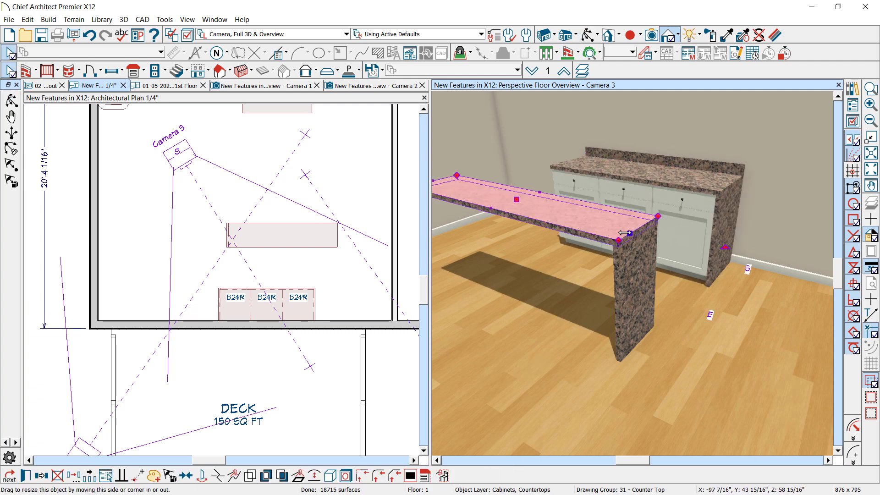
pyautogui.doubleClick(625, 232)
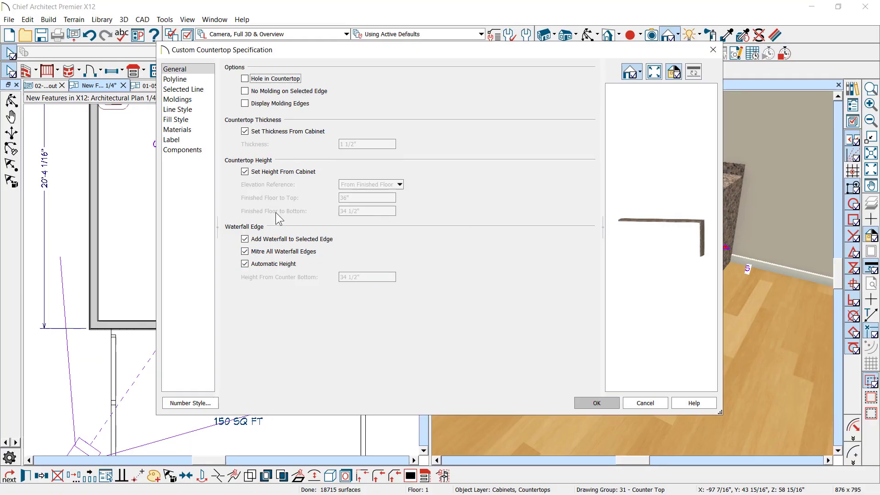
pyautogui.click(246, 264)
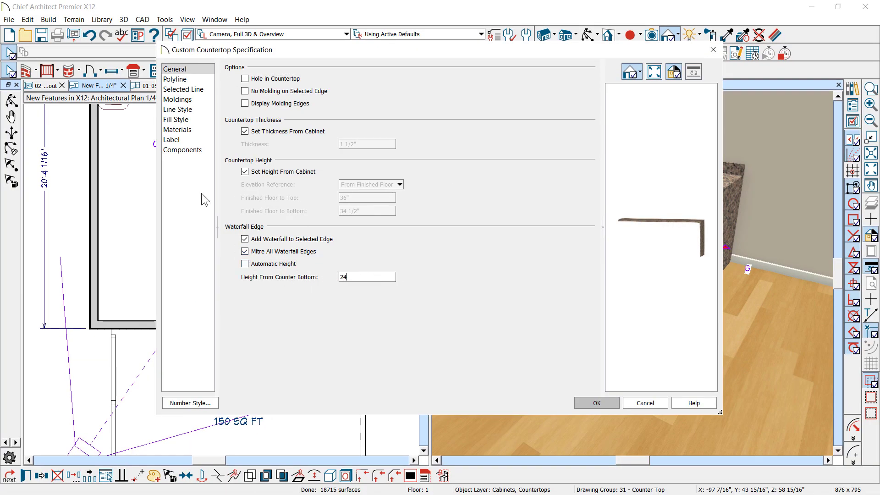
pyautogui.click(596, 403)
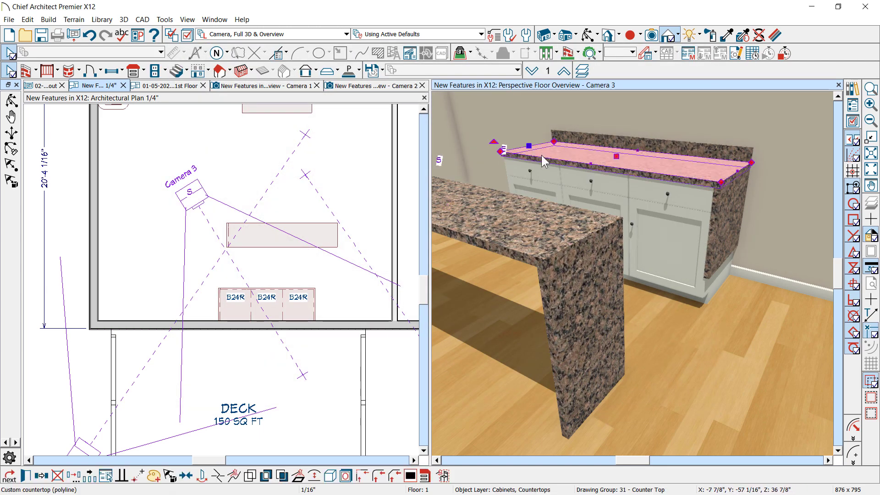
# - Delete the freestanding countertop standing in front of the base cabinets
pyautogui.scroll(-3, 572, 251)
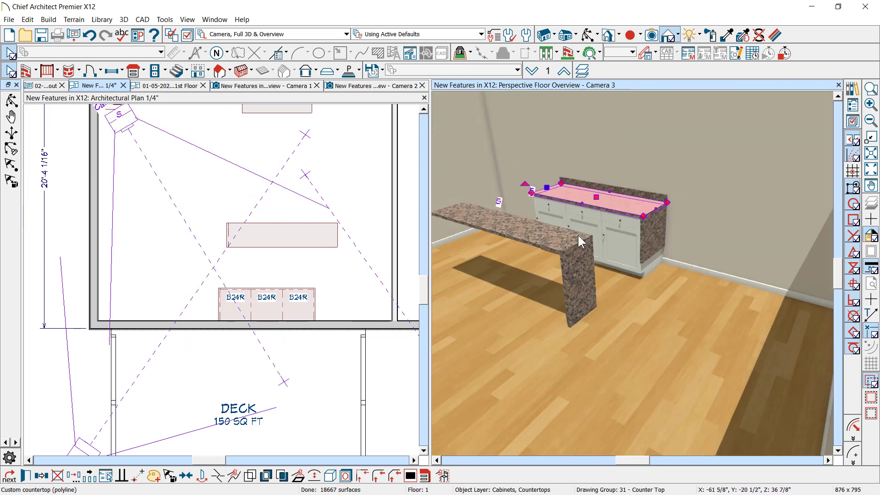
pyautogui.click(572, 247)
pyautogui.press('Delete')
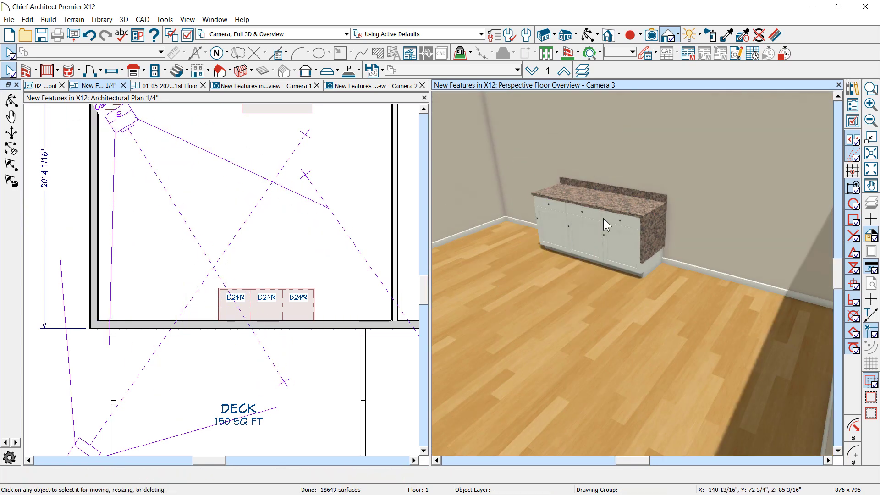
# - Open the door of the base cabinet next to the waterfall edge in the 3D overview
pyautogui.scroll(3, 603, 218)
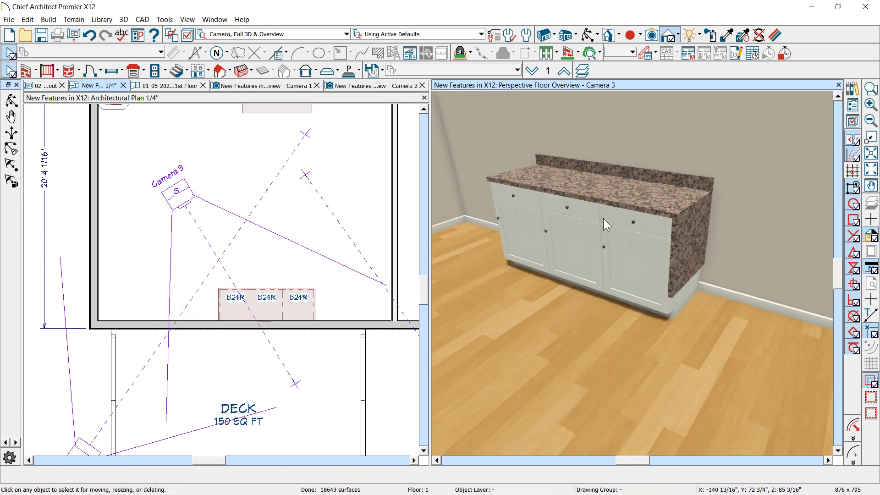
pyautogui.click(646, 192)
pyautogui.click(643, 263)
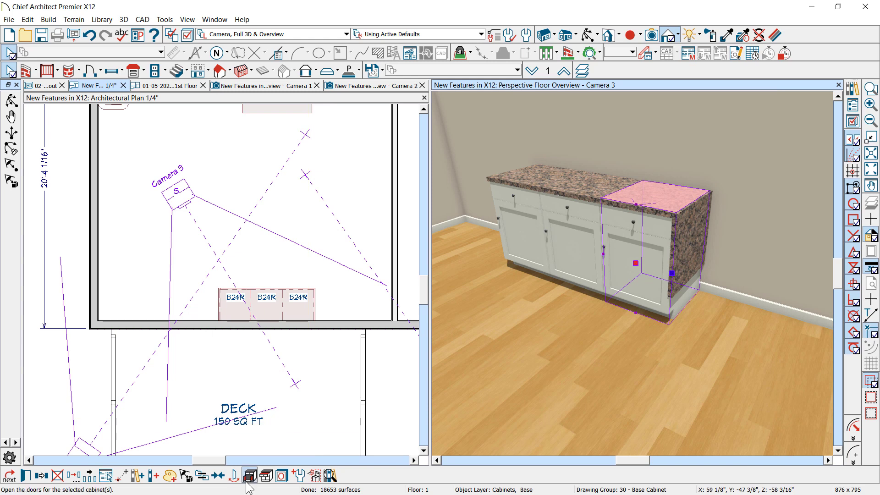
pyautogui.click(248, 478)
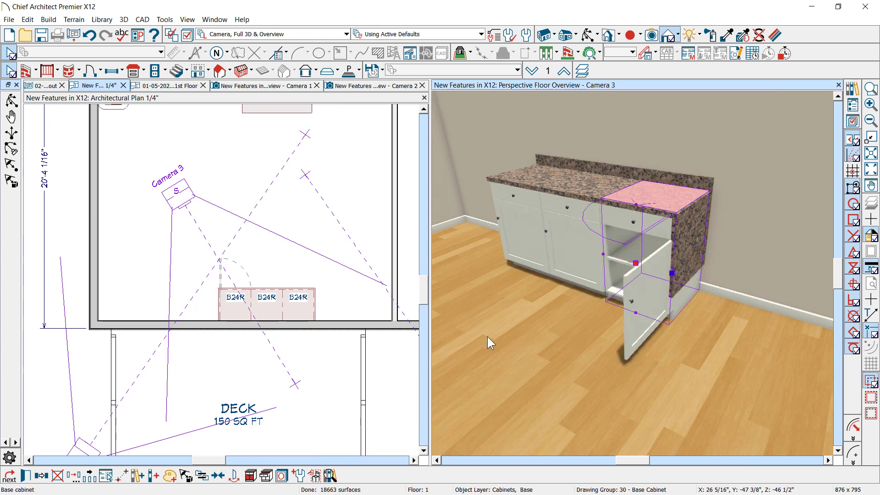
# - Search the library materials for wood and paint the open base cabinet's interior with Wood Berry SPW5513
pyautogui.click(697, 208)
pyautogui.scroll(3, 658, 274)
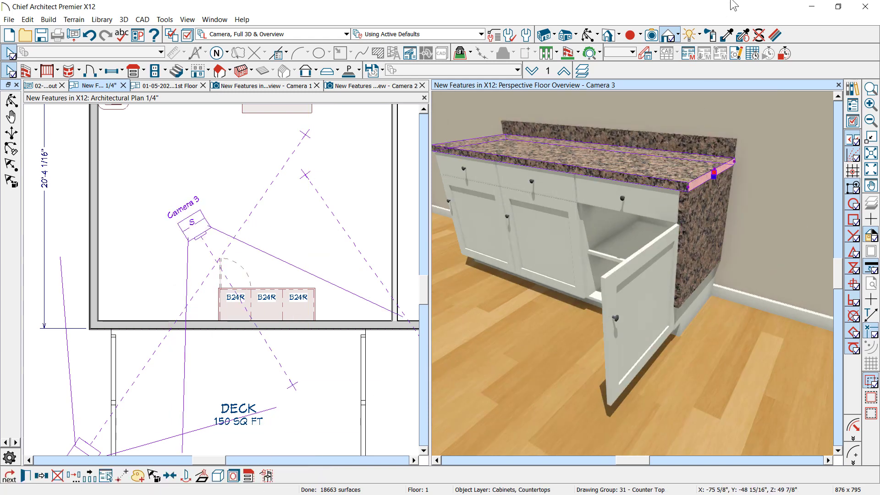
pyautogui.click(716, 39)
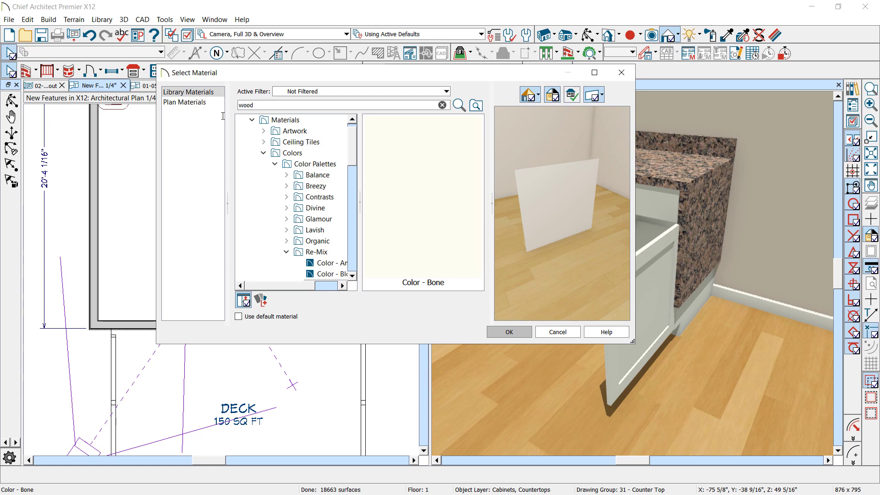
pyautogui.press('Return')
pyautogui.click(254, 192)
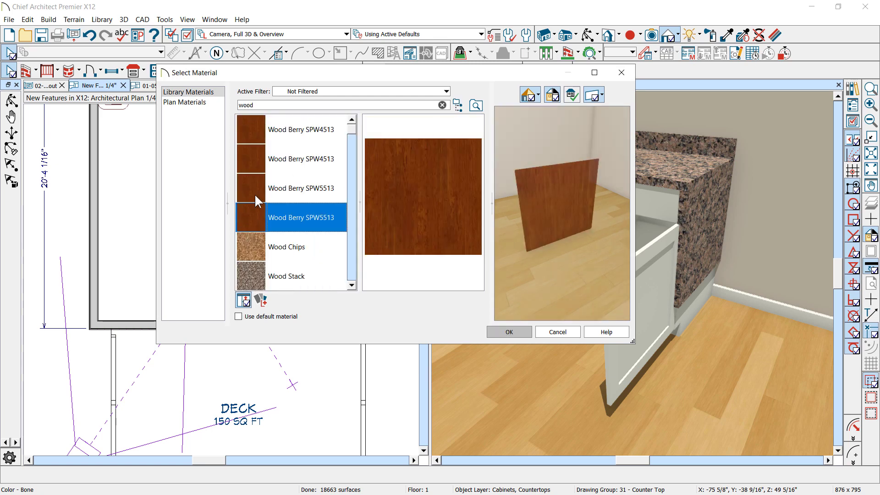
pyautogui.click(515, 336)
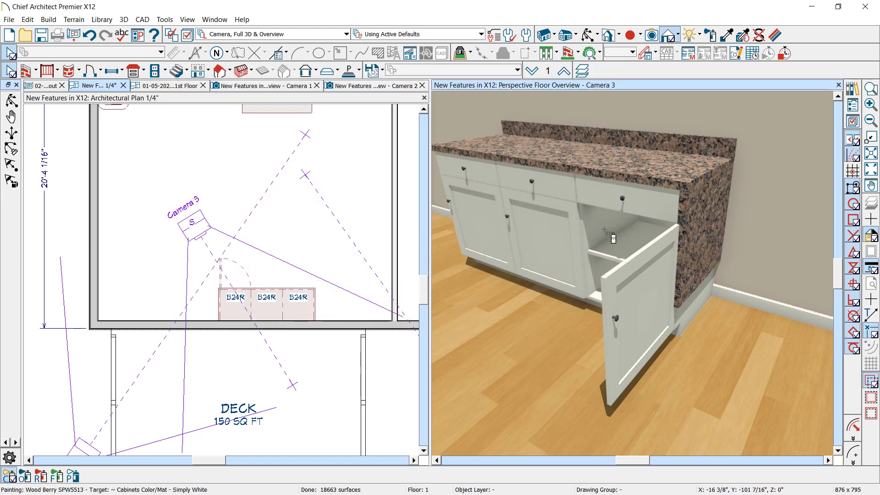
pyautogui.click(605, 229)
pyautogui.click(637, 250)
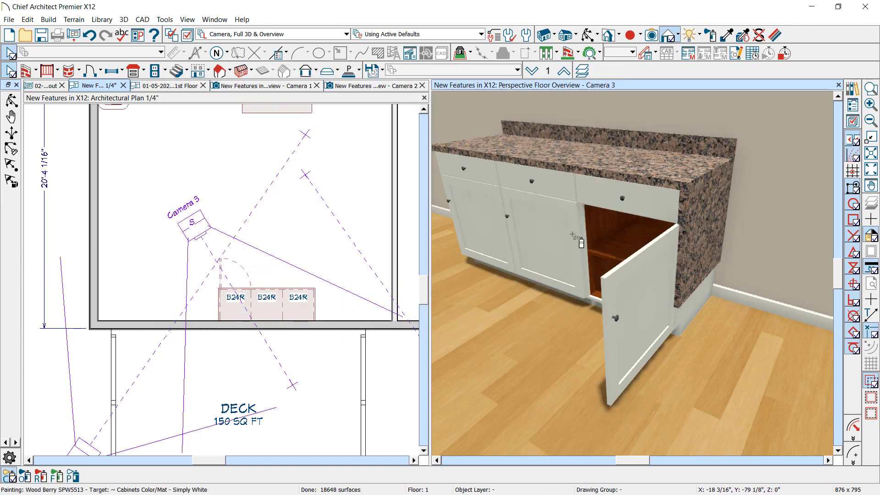
# - Examine the interior and shelf of the open base cabinet up close and from the front in the 3D overview
pyautogui.click(589, 37)
pyautogui.moveTo(584, 125); pyautogui.dragTo(763, 161)
pyautogui.scroll(5, 537, 212)
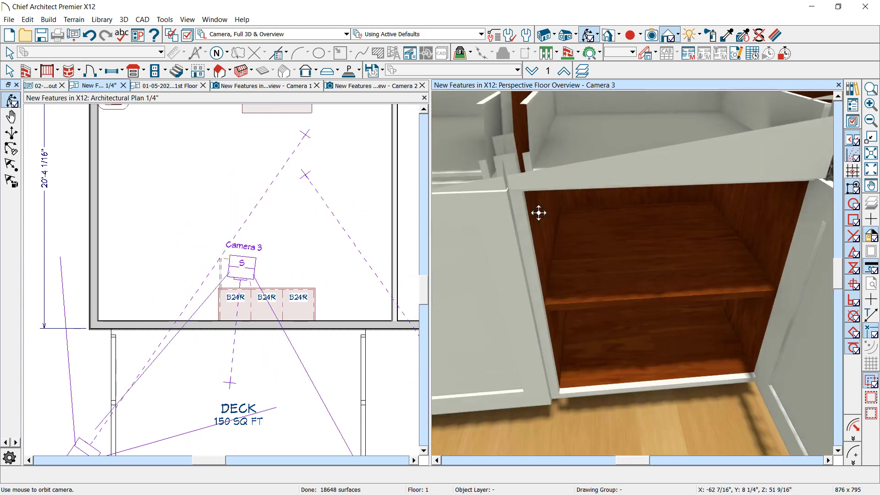
pyautogui.scroll(-5, 730, 289)
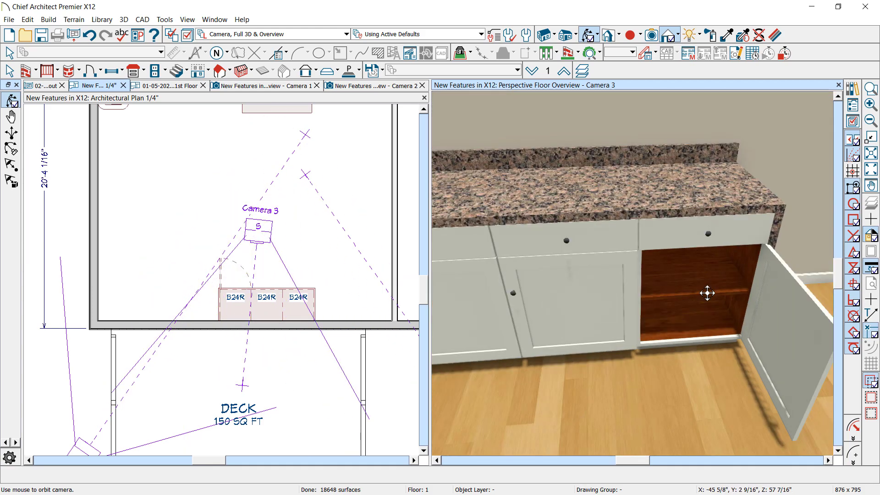
pyautogui.scroll(-3, 683, 269)
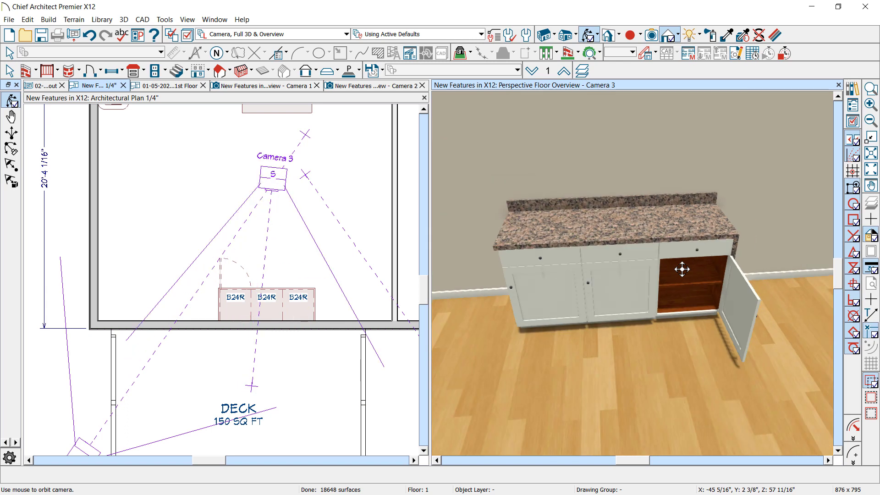
# - Switch to the What's New layout and examine the Cabinets page up close
pyautogui.scroll(-2, 88, 243)
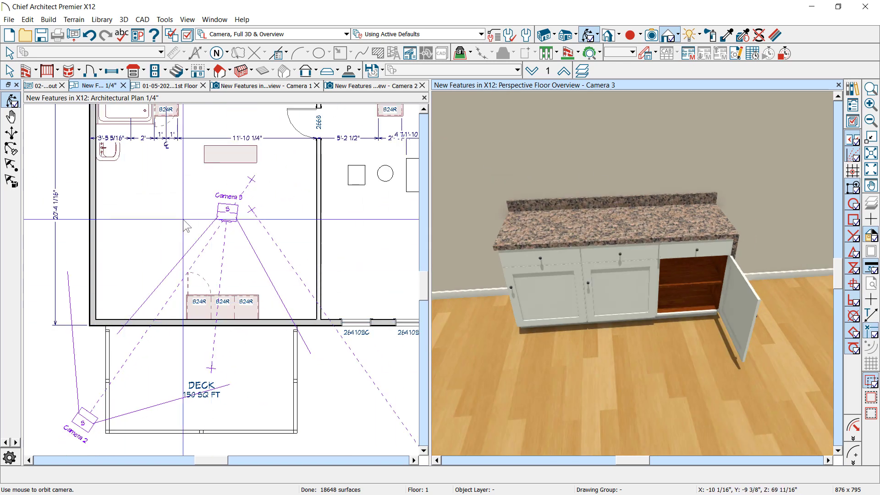
pyautogui.scroll(2, 257, 229)
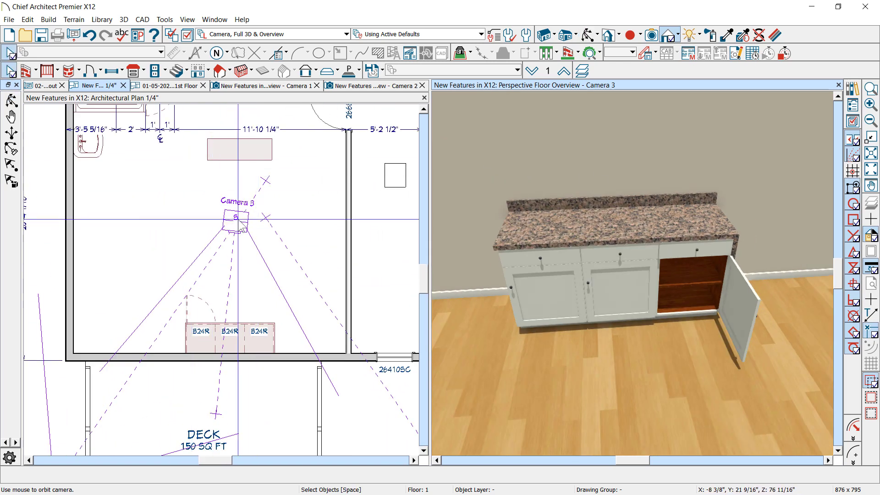
pyautogui.click(245, 225)
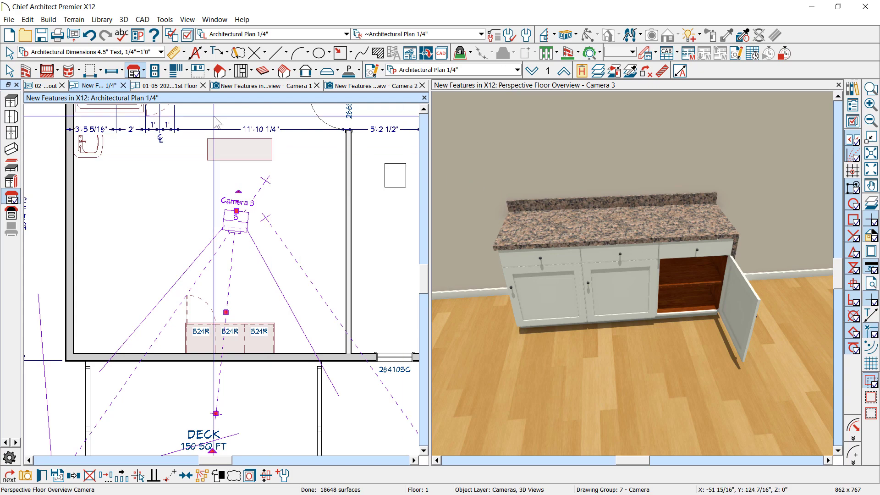
pyautogui.click(46, 86)
pyautogui.scroll(1, 352, 313)
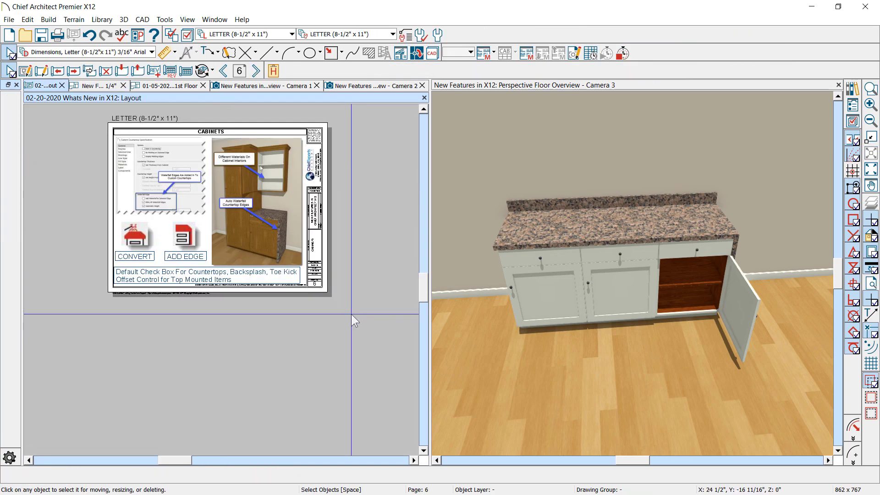
pyautogui.scroll(2, 177, 206)
pyautogui.scroll(-1, 188, 362)
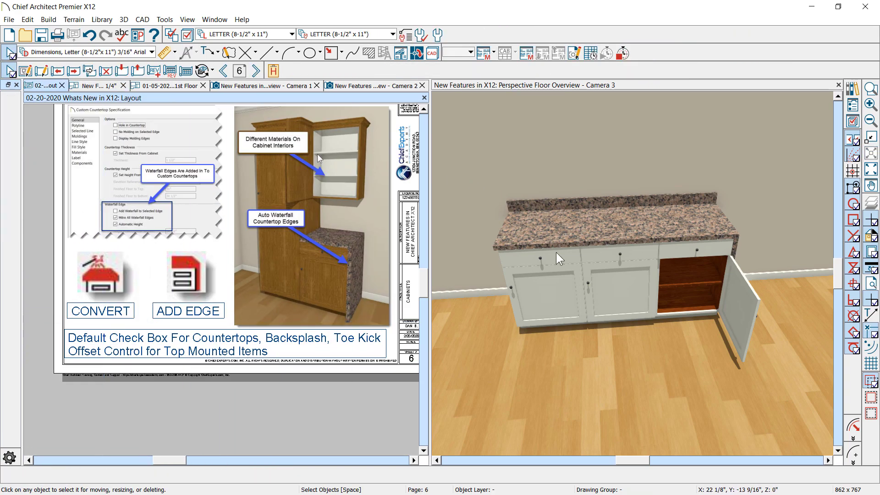
# - Open the shared specification of the three base cabinets and turn off the countertop's uniform overhang
pyautogui.click(568, 268)
pyautogui.keyDown('shift'); pyautogui.click(645, 286); pyautogui.keyUp('shift')
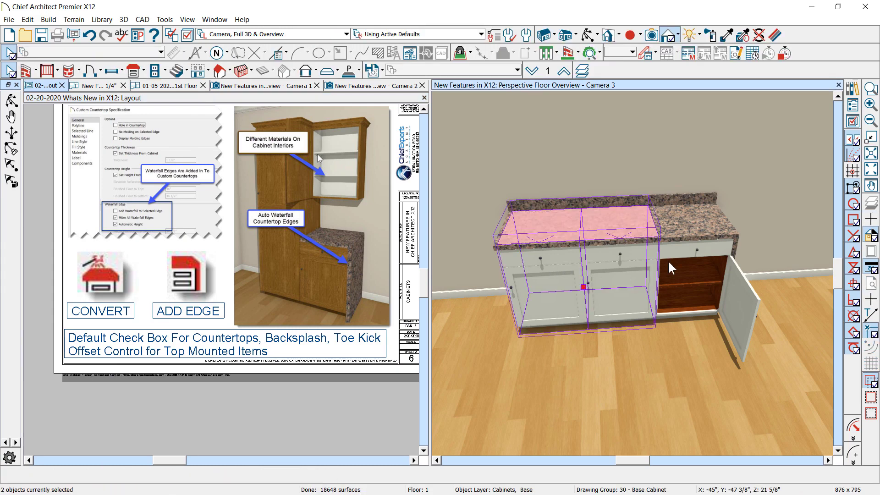
pyautogui.keyDown('shift'); pyautogui.click(697, 247); pyautogui.keyUp('shift')
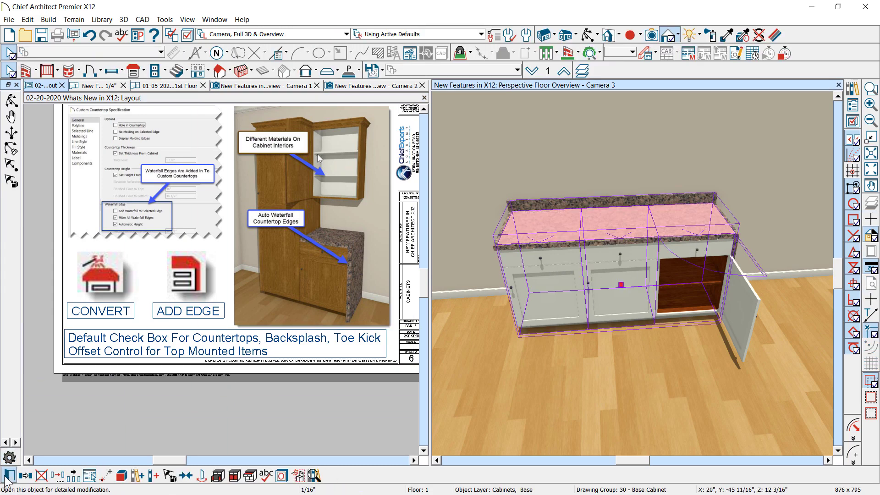
pyautogui.hotkey('ctrl', 'e')
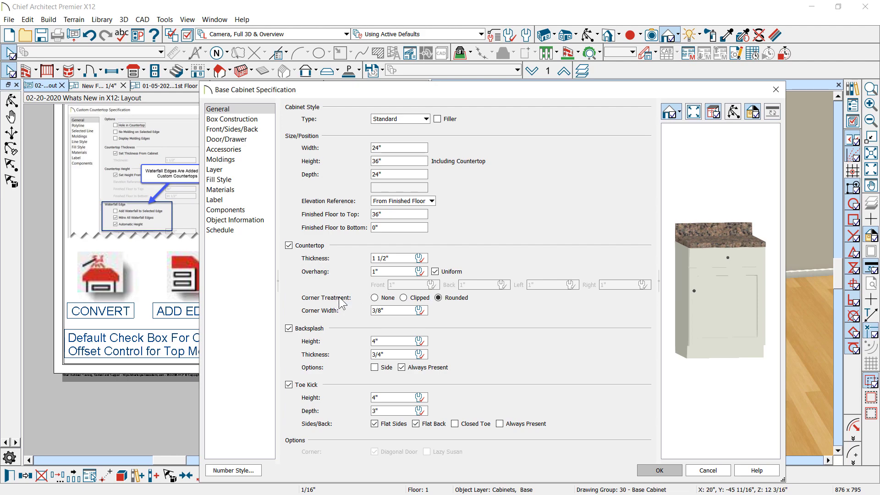
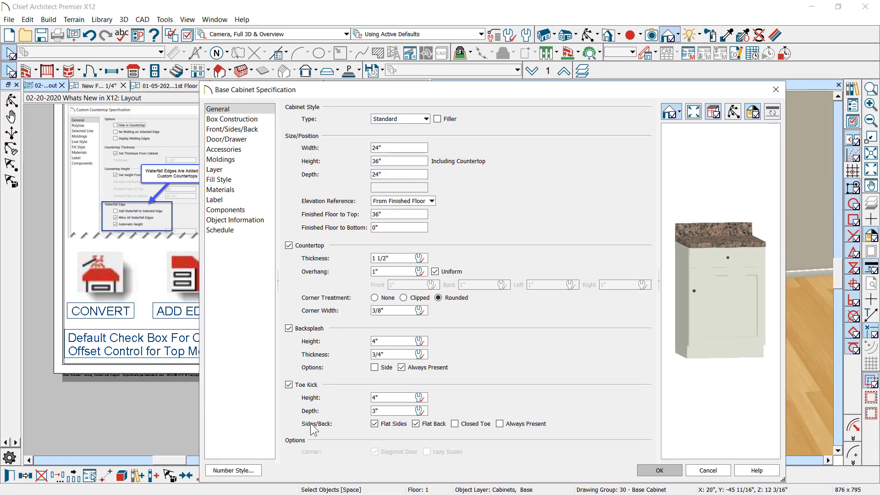
pyautogui.moveTo(381, 90); pyautogui.dragTo(310, 52)
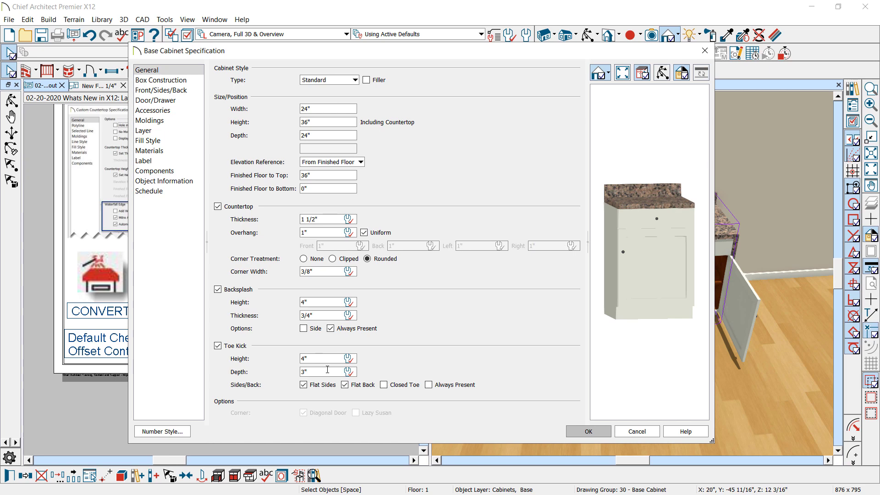
pyautogui.click(364, 234)
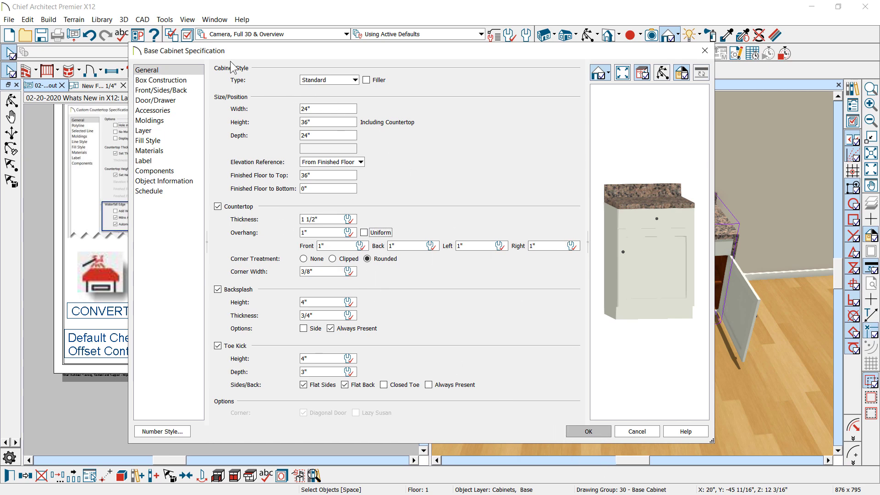
# - Review the cabinets' Front/Sides/Back and Accessories settings, including pilasters, feet and top fixture options, and cancel the specification
pyautogui.moveTo(191, 54); pyautogui.dragTo(159, 39)
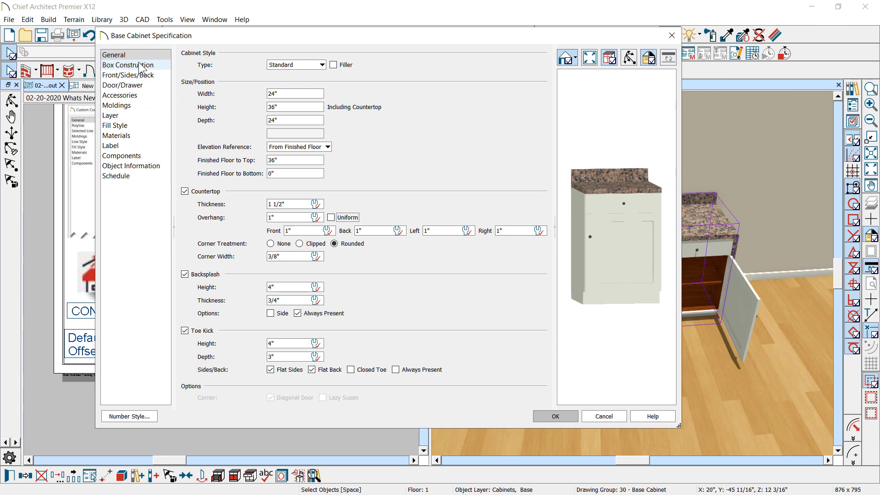
pyautogui.click(138, 75)
pyautogui.click(123, 96)
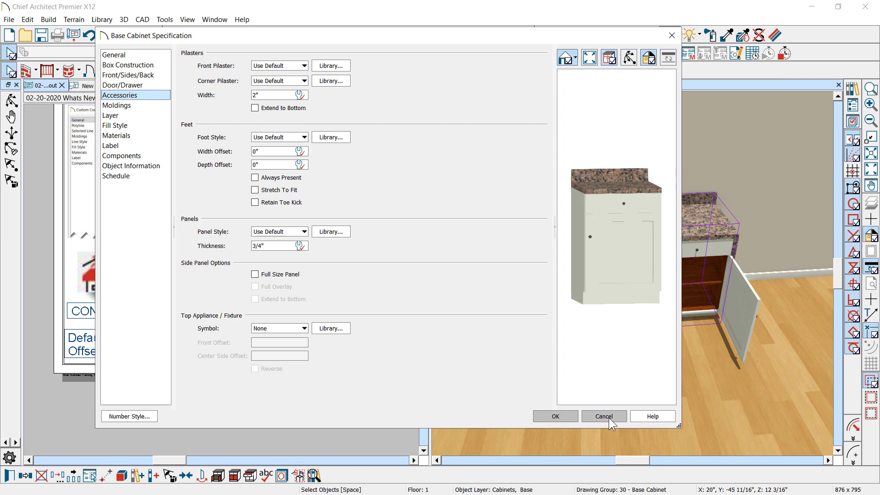
pyautogui.click(603, 416)
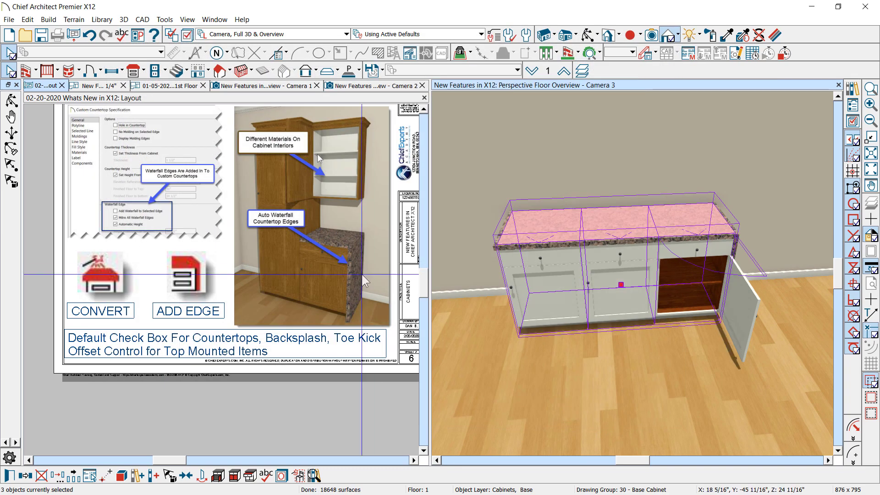
# - Delete the custom countertop covering the three base cabinets
pyautogui.click(568, 238)
pyautogui.scroll(-3, 548, 246)
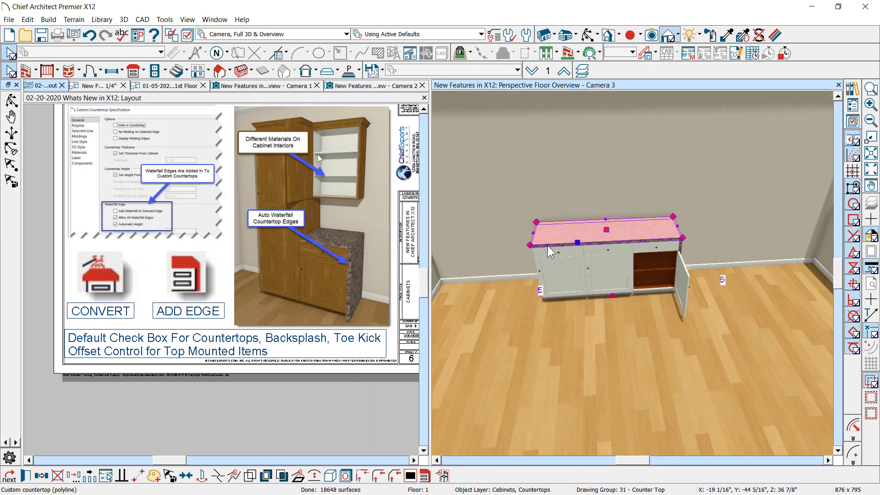
pyautogui.press('Escape')
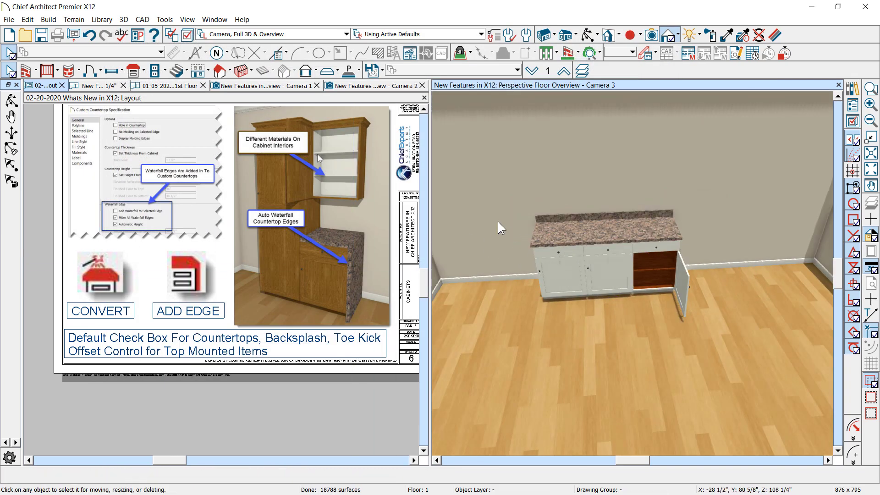
# - Widen the end base cabinet farthest from the open door by stretching its free side outward
pyautogui.scroll(3, 498, 222)
pyautogui.click(544, 233)
pyautogui.moveTo(520, 238); pyautogui.dragTo(465, 237)
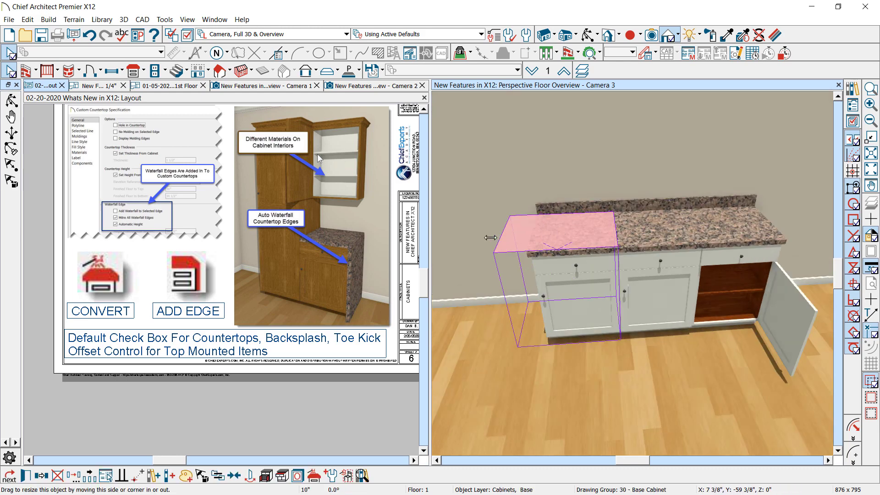
pyautogui.scroll(-2, 181, 121)
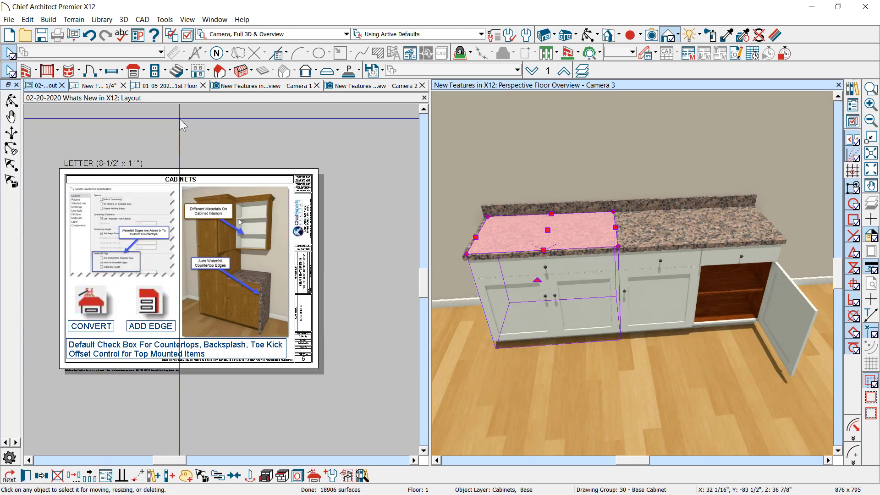
# - Search the library for sink and choose the Double Sink with a faucet
pyautogui.click(853, 89)
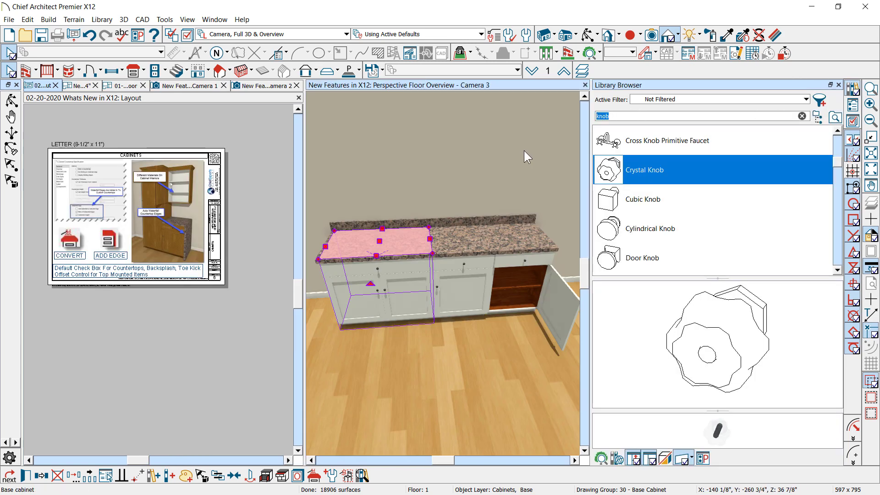
pyautogui.write('sink')
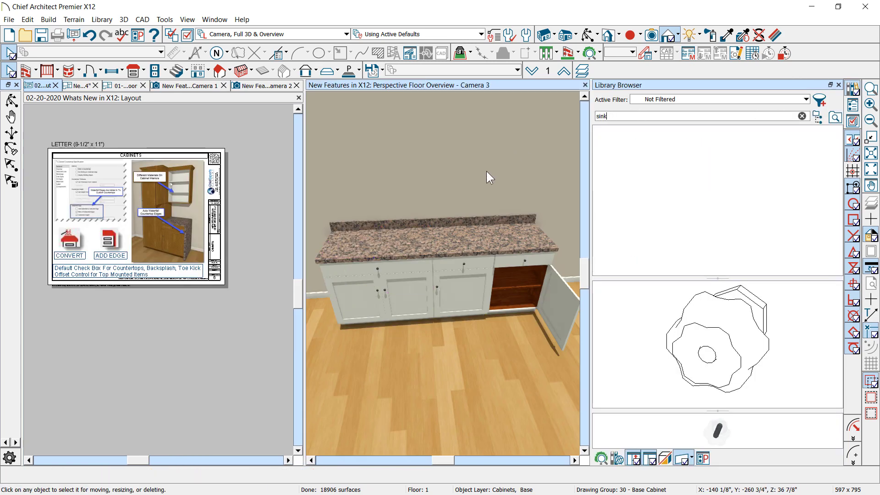
pyautogui.scroll(-3, 680, 256)
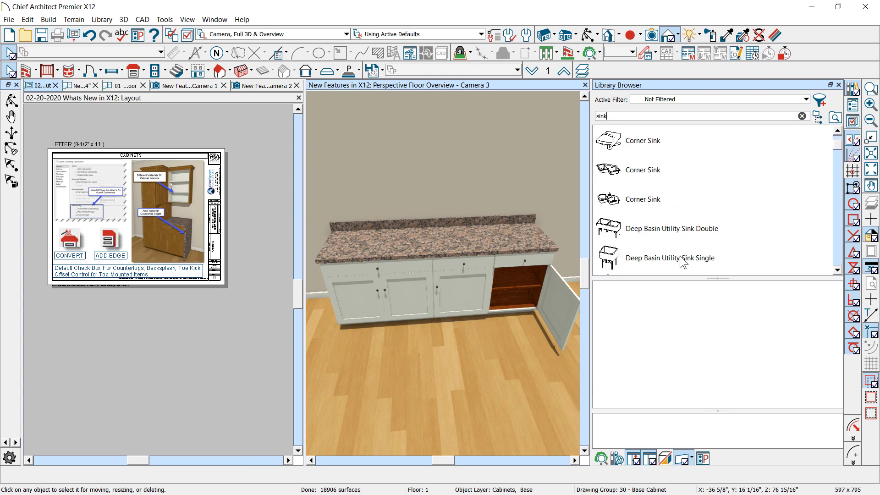
pyautogui.scroll(3, 680, 256)
pyautogui.scroll(-4, 645, 192)
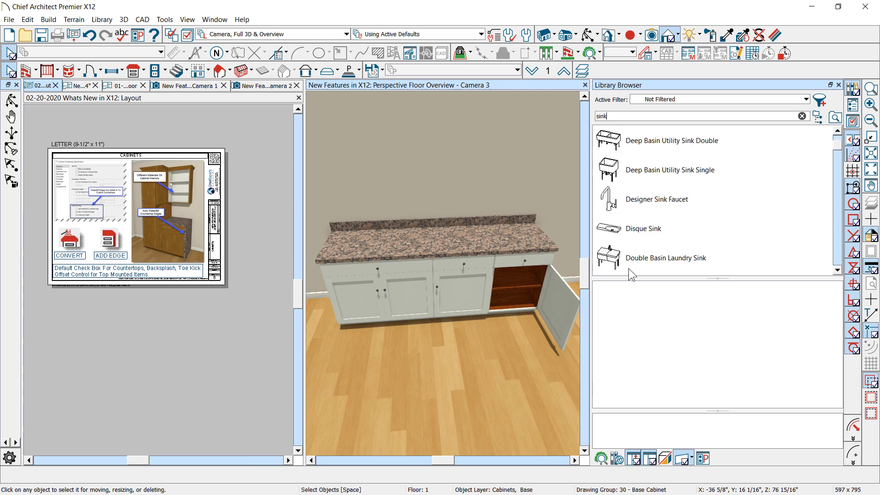
pyautogui.scroll(-3, 658, 211)
pyautogui.click(653, 210)
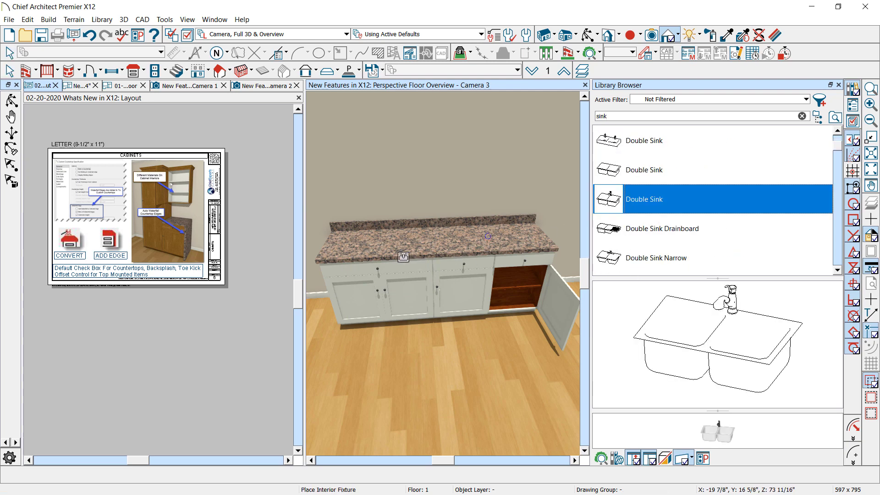
# - Place the double sink in the widened base cabinet's countertop and finish placing fixtures
pyautogui.click(438, 256)
pyautogui.scroll(3, 446, 236)
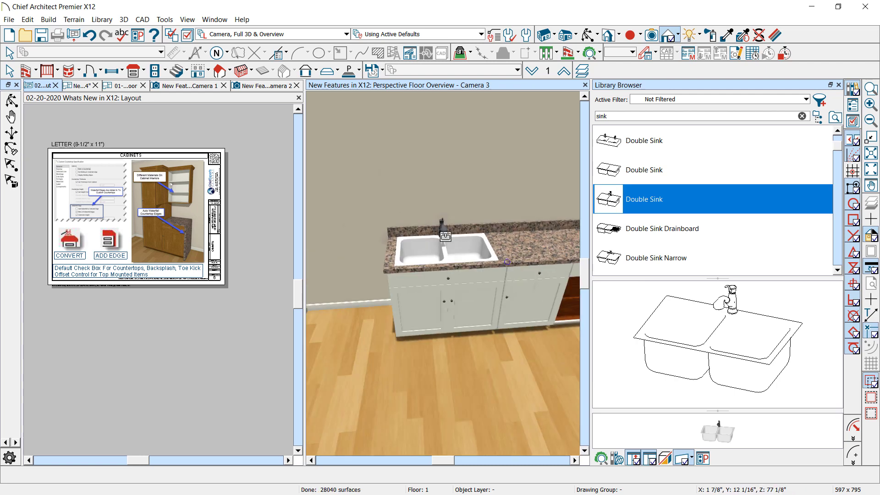
pyautogui.scroll(3, 445, 237)
pyautogui.scroll(-2, 429, 259)
pyautogui.press('Escape')
# - Try to shift the double sink sideways along the countertop toward the neighbouring cabinet
pyautogui.click(429, 259)
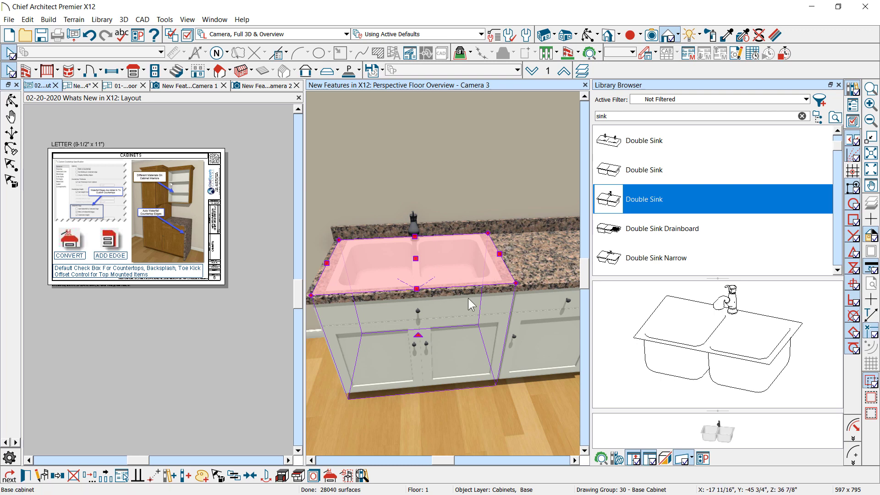
pyautogui.click(463, 311)
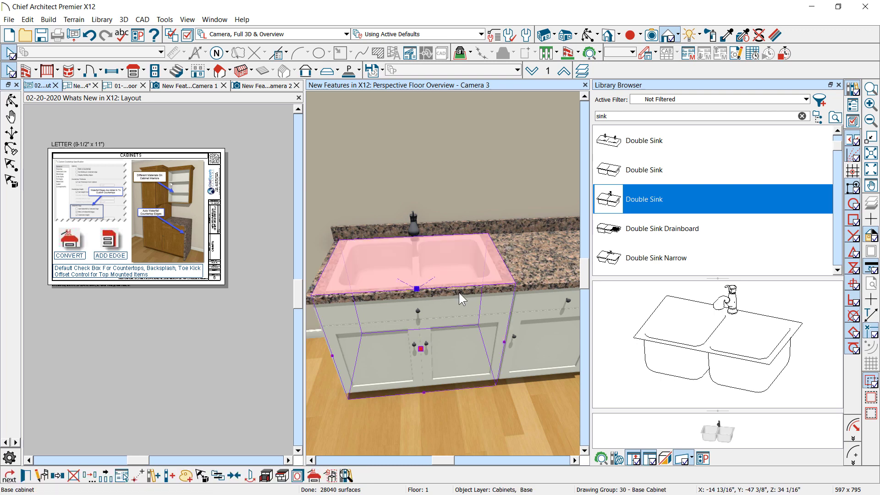
pyautogui.click(454, 278)
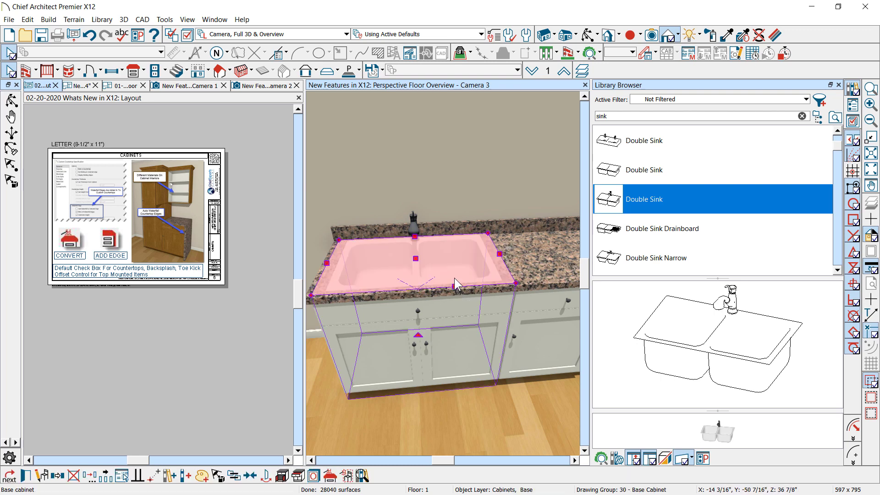
pyautogui.click(455, 278)
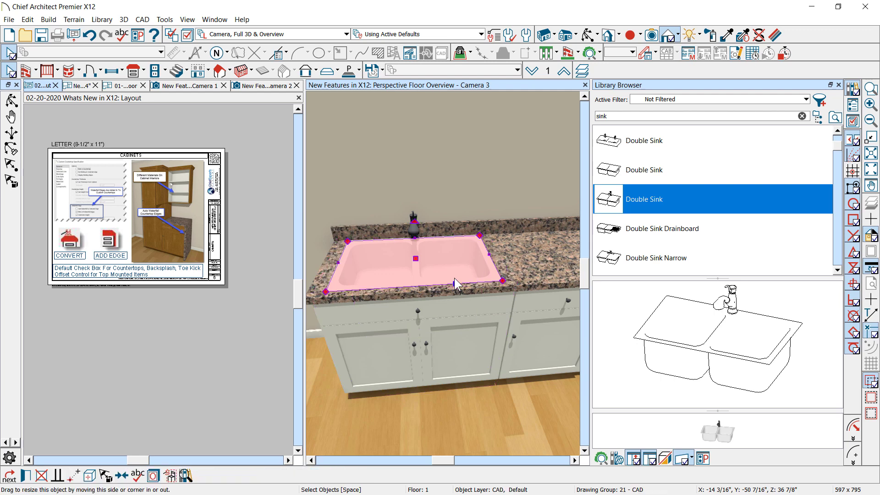
pyautogui.moveTo(416, 258); pyautogui.dragTo(437, 262)
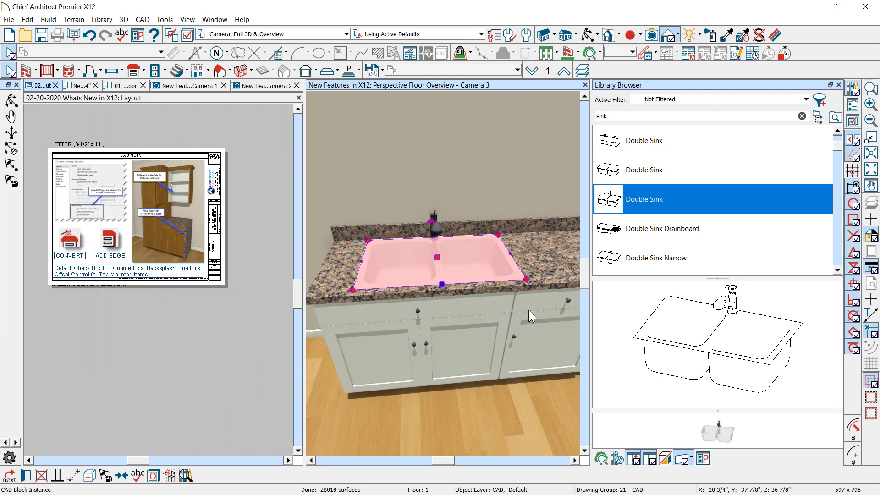
# - Set the double sink's center side offset to 6" in the sink base cabinet's accessories
pyautogui.click(434, 310)
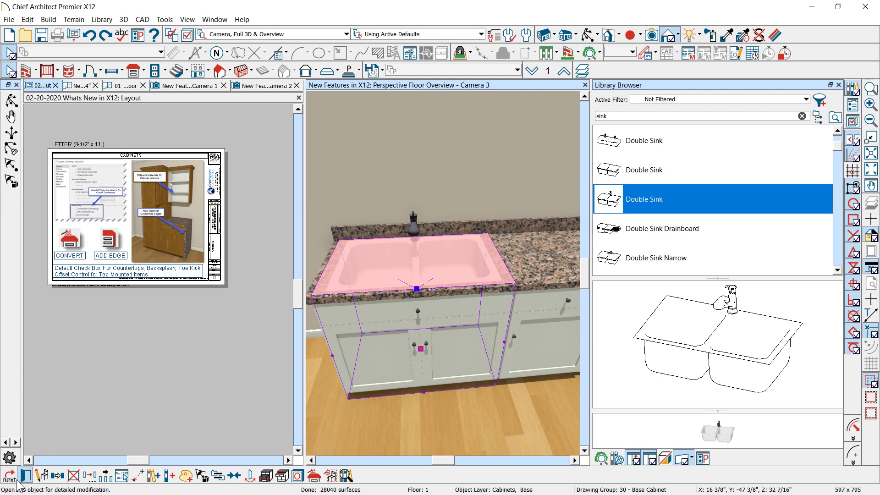
pyautogui.press('Escape')
pyautogui.rightClick(403, 350)
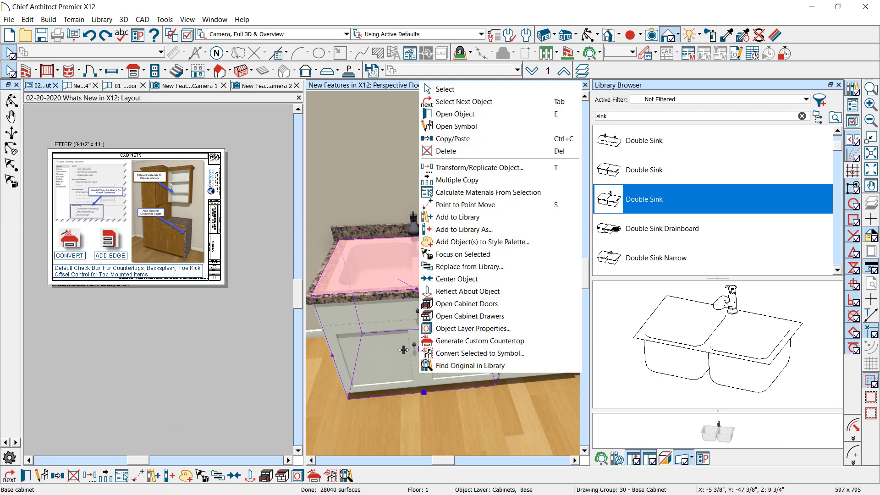
pyautogui.click(386, 345)
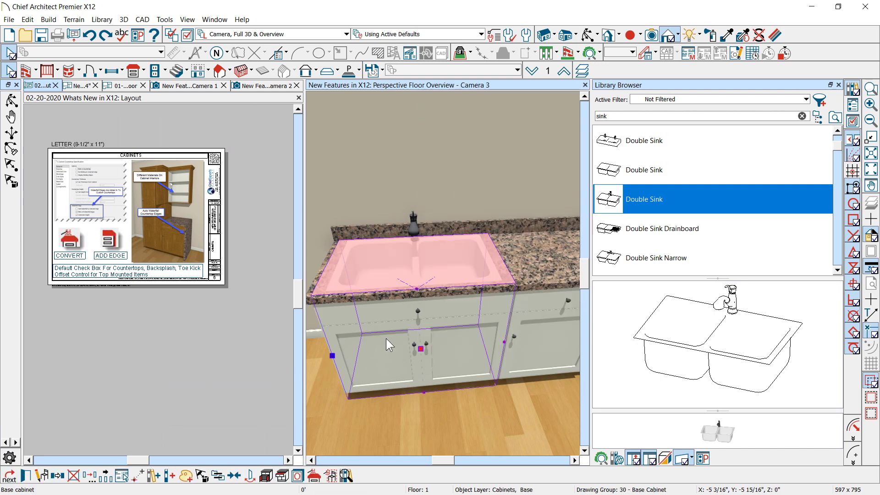
pyautogui.doubleClick(386, 339)
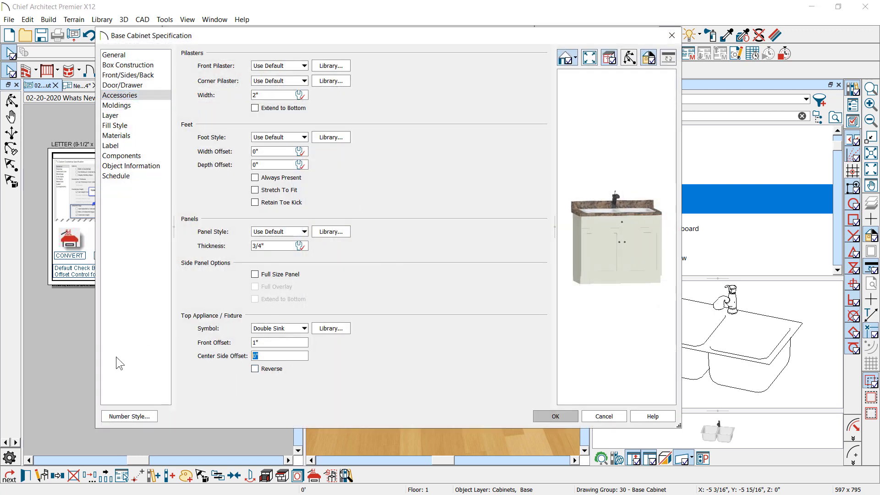
pyautogui.write('6')
pyautogui.click(550, 416)
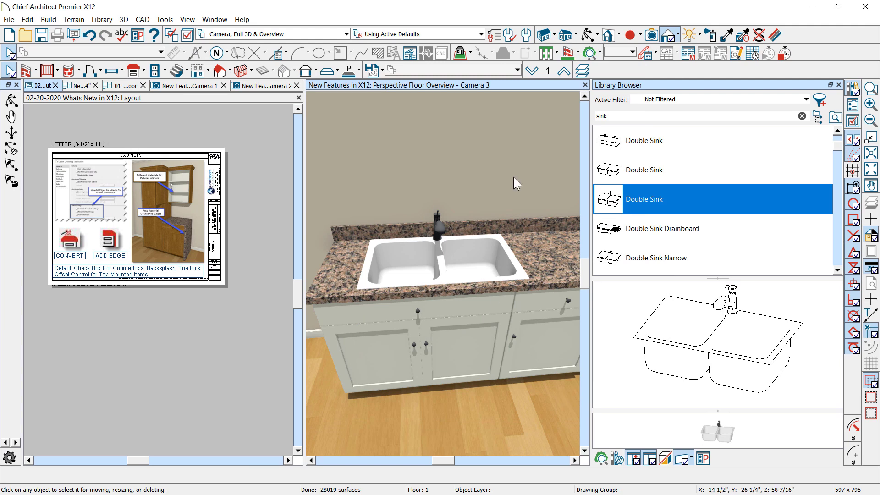
pyautogui.scroll(-4, 507, 151)
pyautogui.scroll(-4, 426, 302)
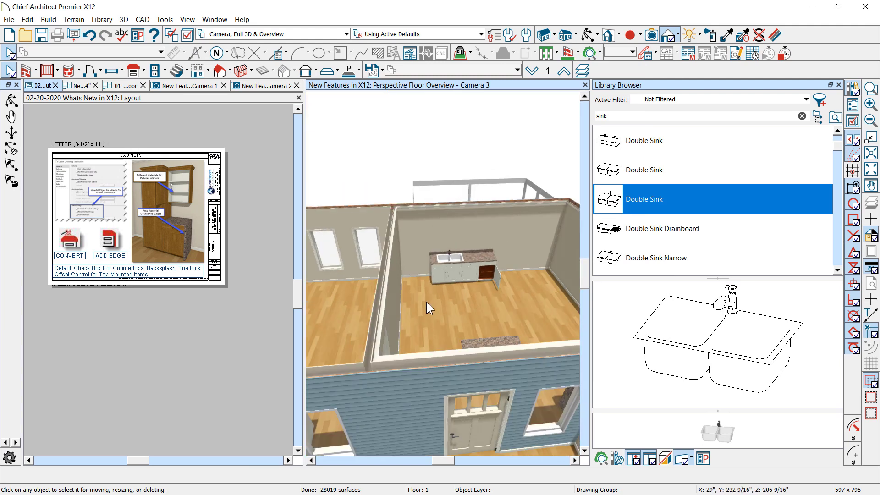
# - Compare the Cabinets layout page with the sink base cabinets in the floor overview camera view
pyautogui.scroll(1, 257, 233)
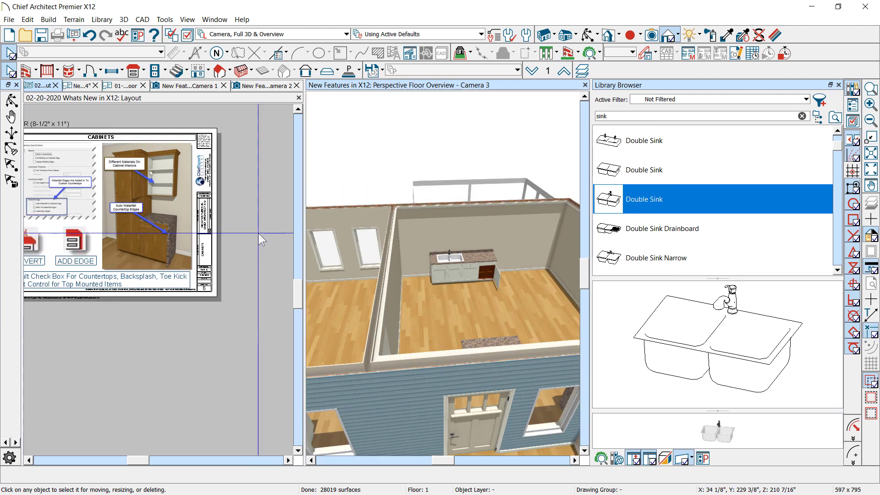
pyautogui.scroll(1, 255, 233)
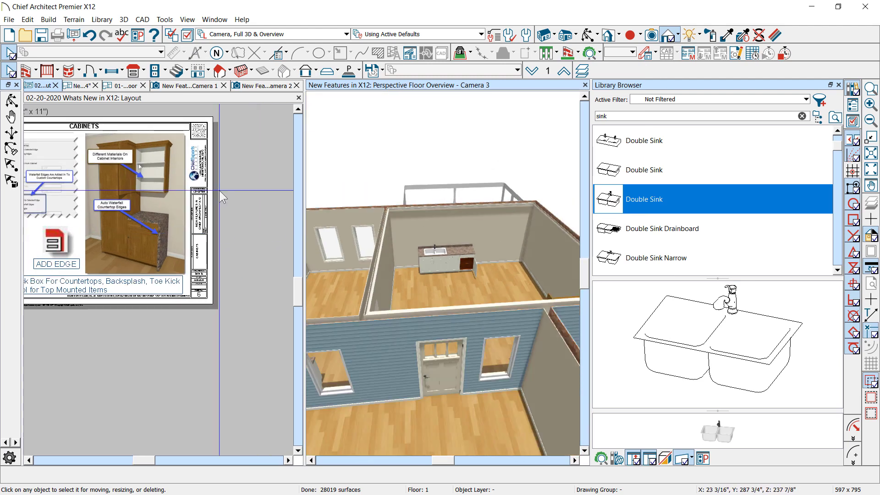
pyautogui.scroll(4, 404, 199)
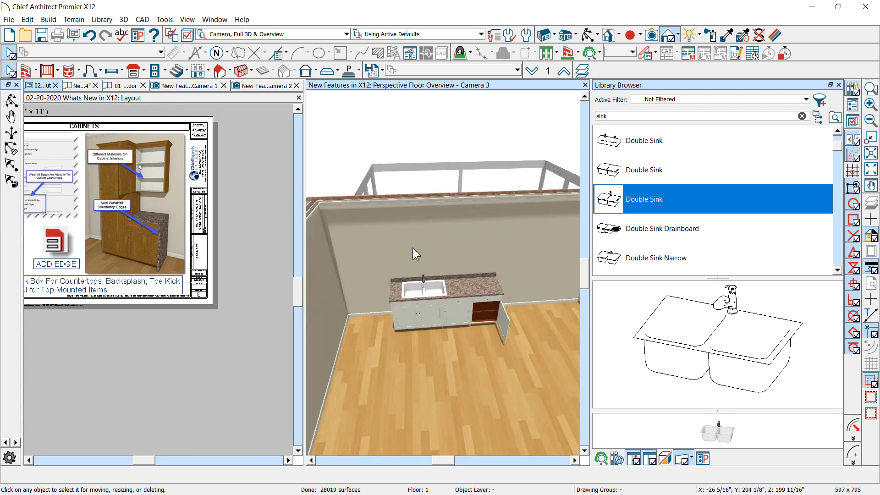
pyautogui.scroll(-2, 243, 221)
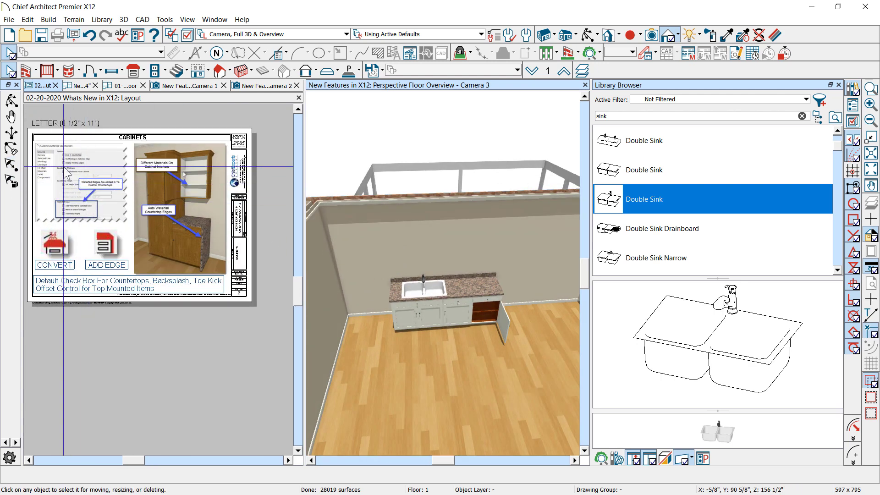
# - Examine the layout page about trim per room and openings in 3D framing
pyautogui.scroll(1, 36, 151)
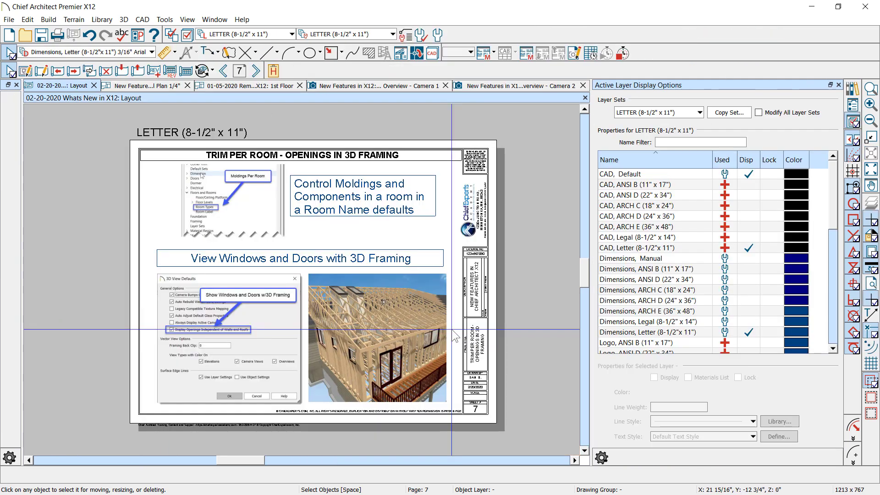
pyautogui.scroll(1, 453, 335)
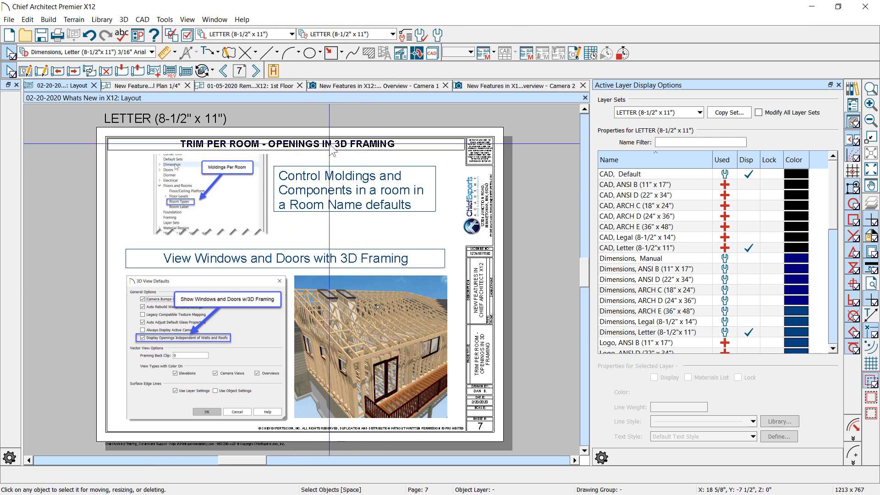
pyautogui.scroll(1, 326, 273)
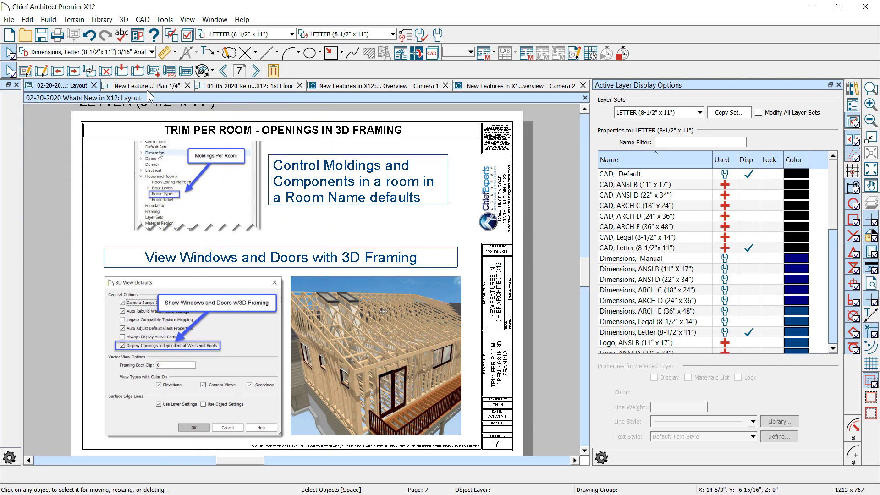
# - In the Architectural Plan 1/4" view, draw a straight interior wall about 13'-7 1/4" long across the room with the square and circle shapes
pyautogui.click(109, 85)
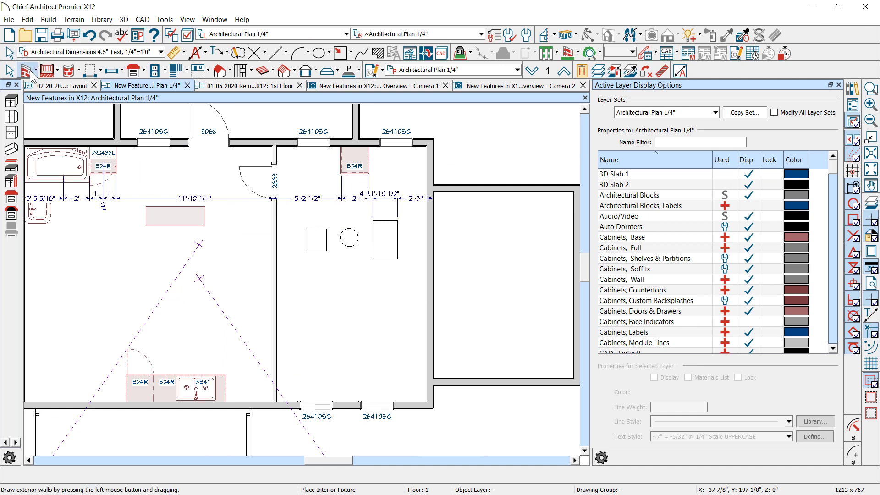
pyautogui.click(26, 71)
pyautogui.click(12, 117)
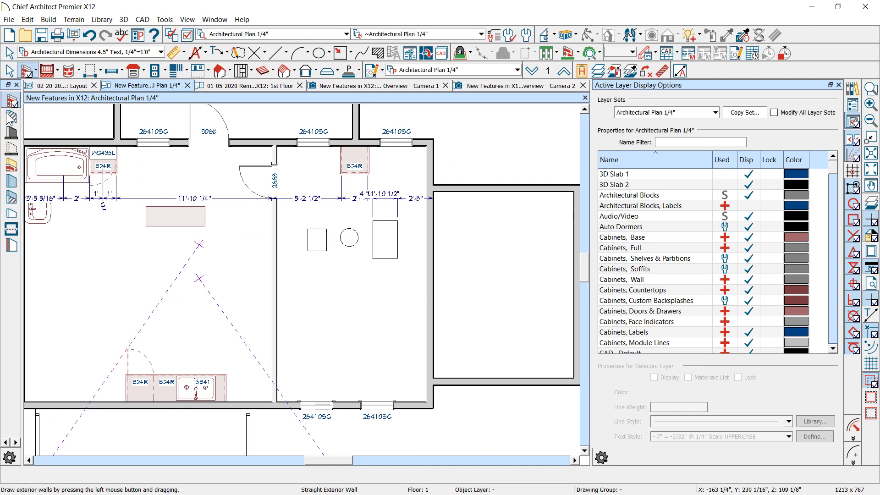
pyautogui.moveTo(272, 309); pyautogui.dragTo(428, 308)
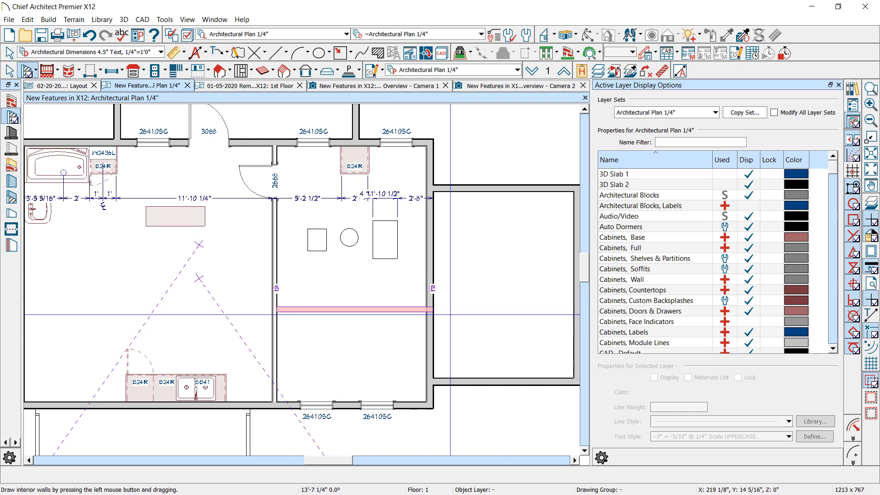
# - Set the room type to Bath for the room enclosed below the new interior wall
pyautogui.scroll(2, 399, 348)
pyautogui.click(343, 357)
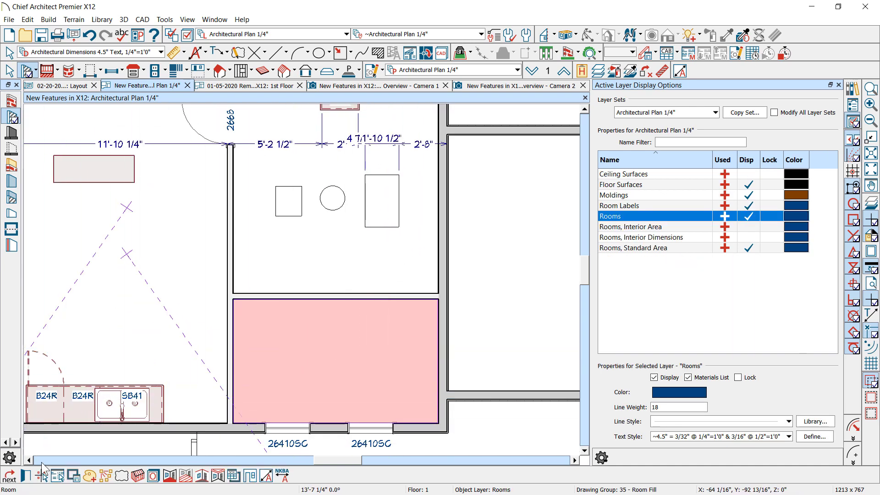
pyautogui.doubleClick(401, 312)
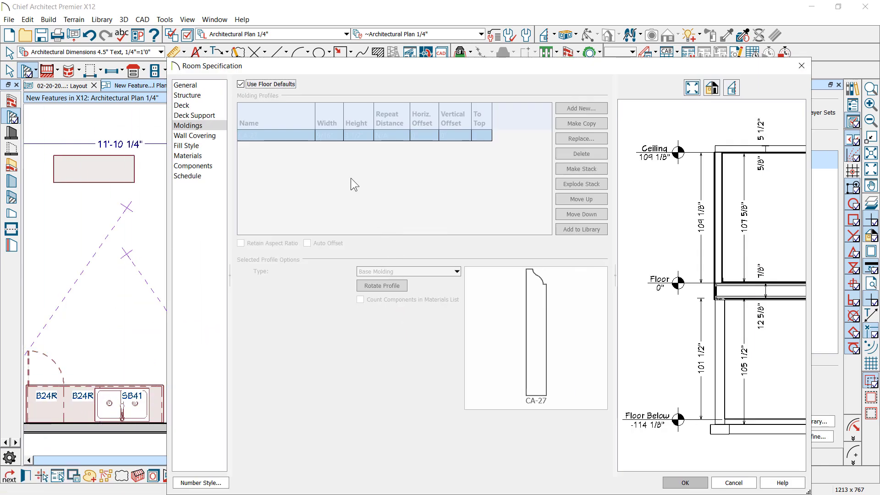
pyautogui.click(195, 85)
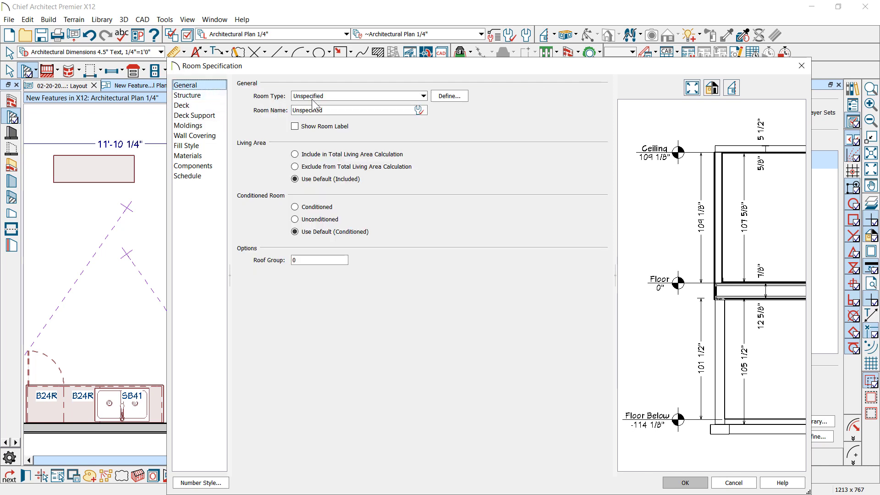
pyautogui.click(299, 97)
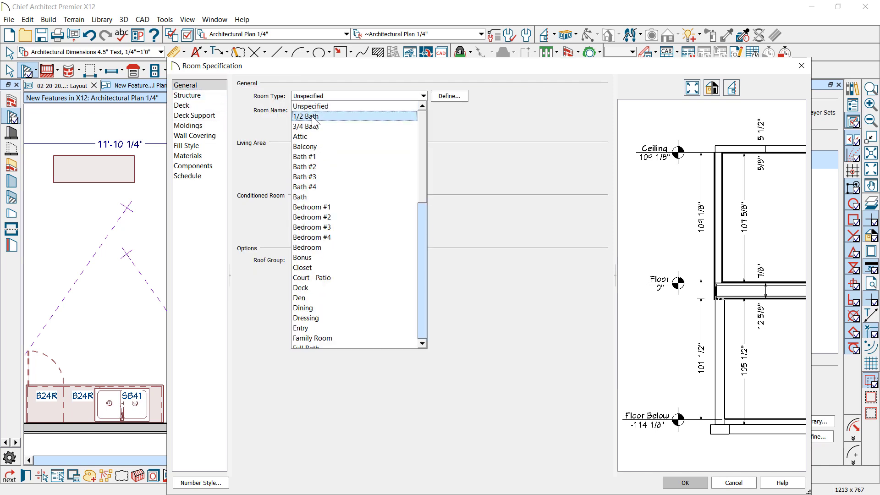
pyautogui.click(320, 198)
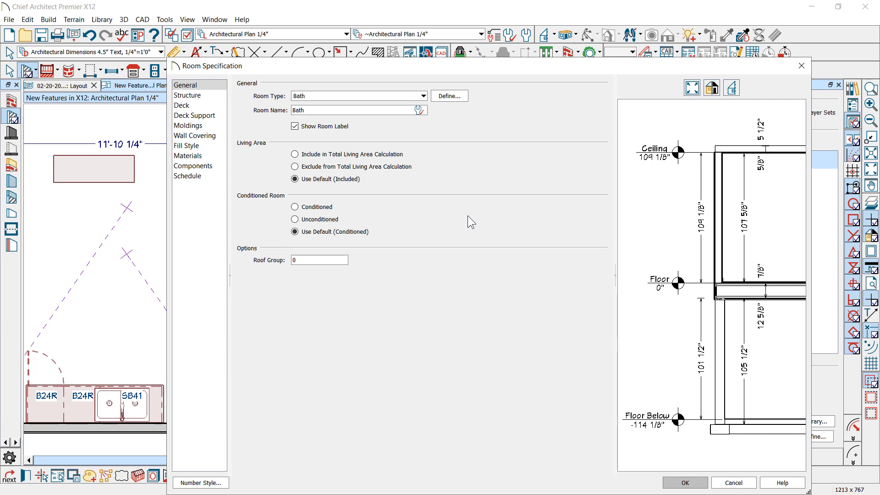
# - Turn off Use Floor Defaults for moldings in the Shower room type's defaults, and cancel the room type definitions
pyautogui.click(450, 96)
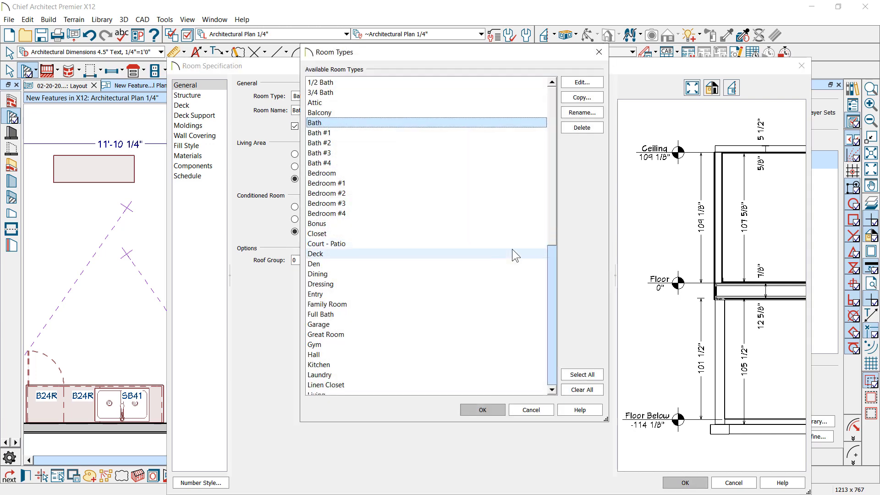
pyautogui.moveTo(764, 76); pyautogui.dragTo(424, 74)
pyautogui.scroll(-7, 309, 334)
pyautogui.scroll(-2, 312, 338)
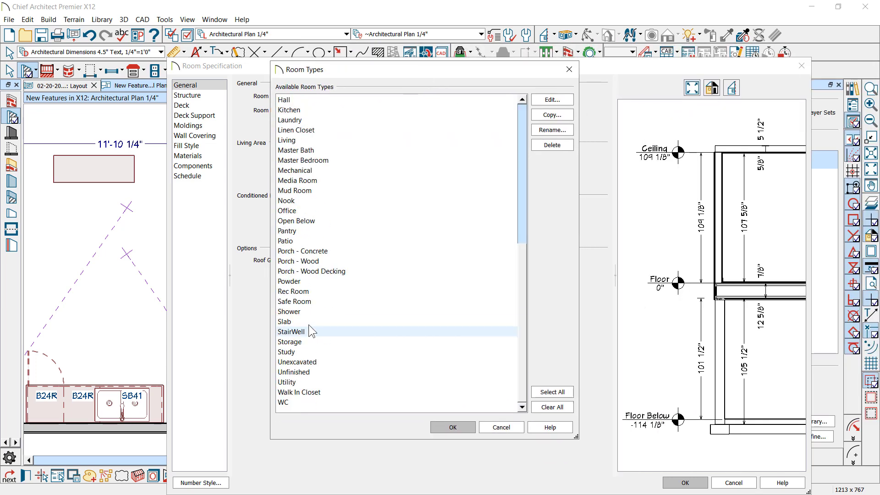
pyautogui.click(301, 312)
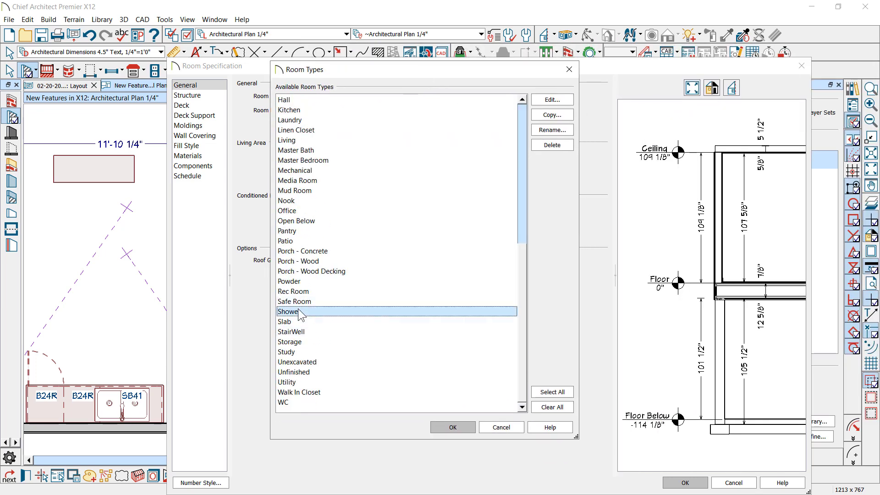
pyautogui.click(558, 98)
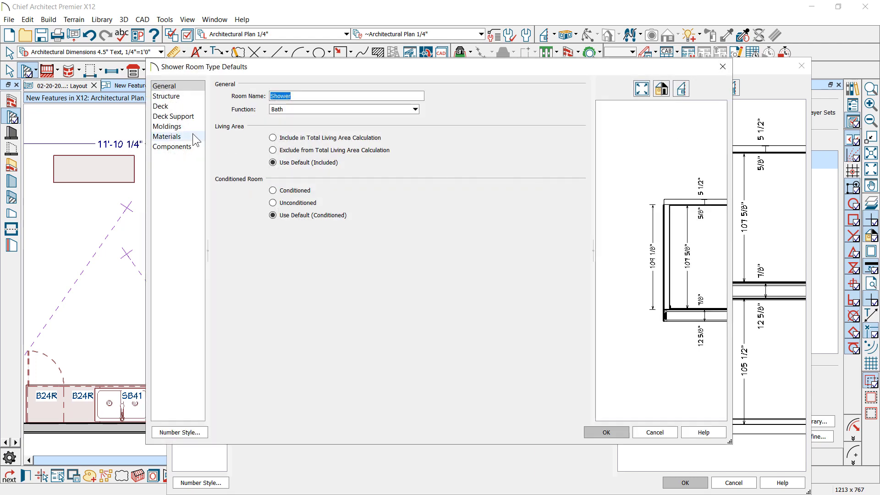
pyautogui.click(175, 129)
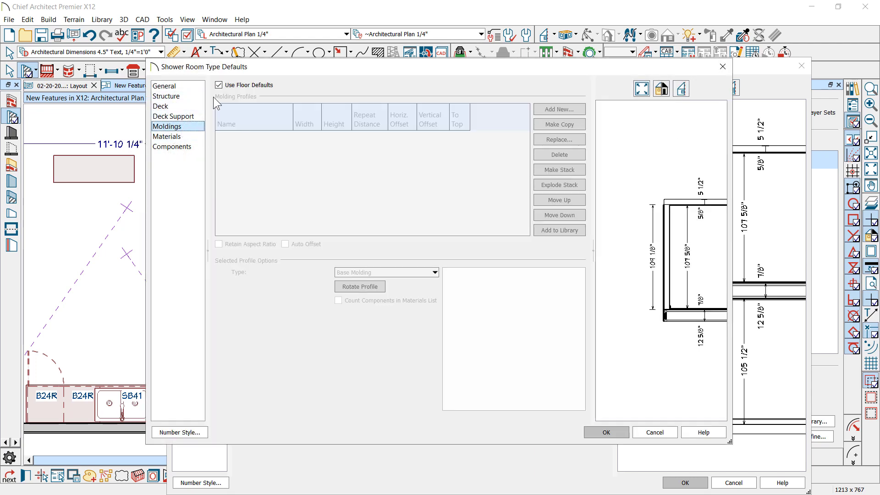
pyautogui.click(247, 87)
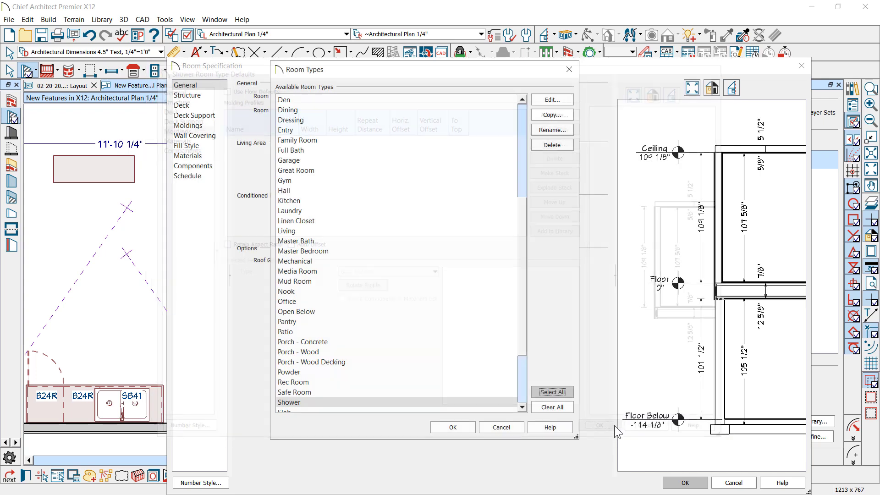
pyautogui.click(510, 426)
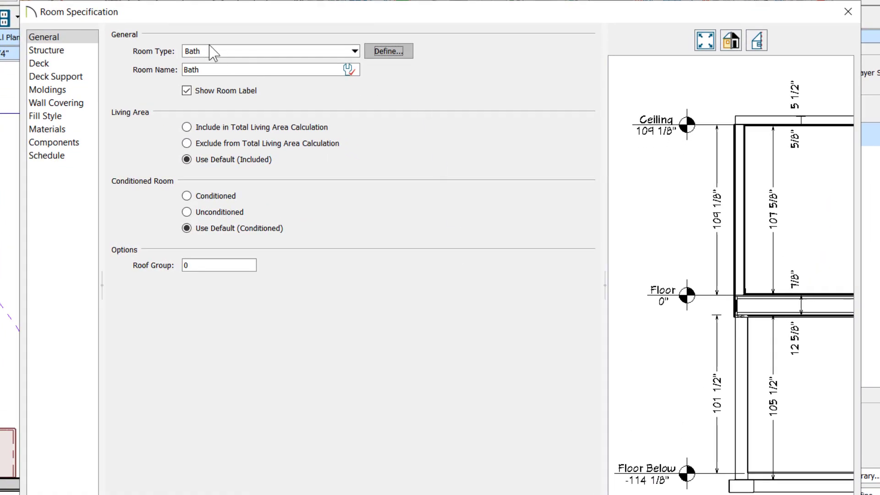
# - Look through the choices for the room's type and select Bath again
pyautogui.click(221, 56)
pyautogui.scroll(-12, 255, 275)
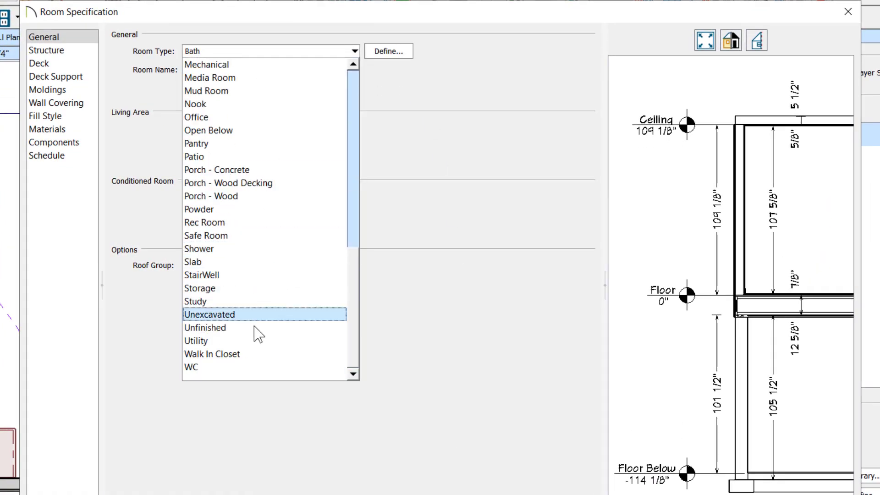
pyautogui.scroll(12, 257, 334)
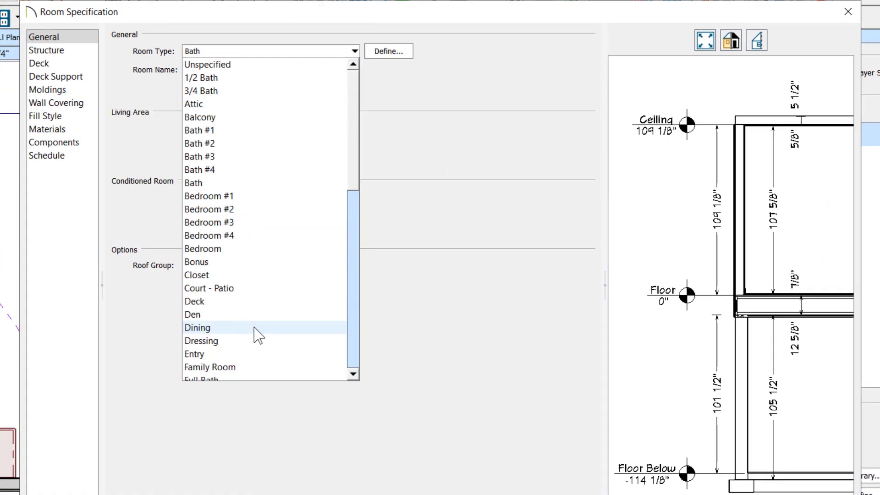
pyautogui.click(209, 184)
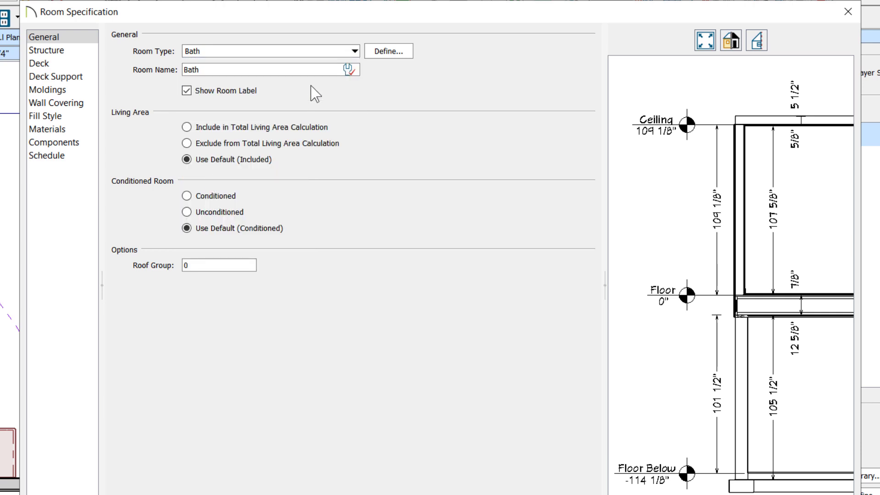
# - Look through the editable room types, including Bedroom #1 to Bedroom #4, and leave the room specification without saving
pyautogui.click(406, 54)
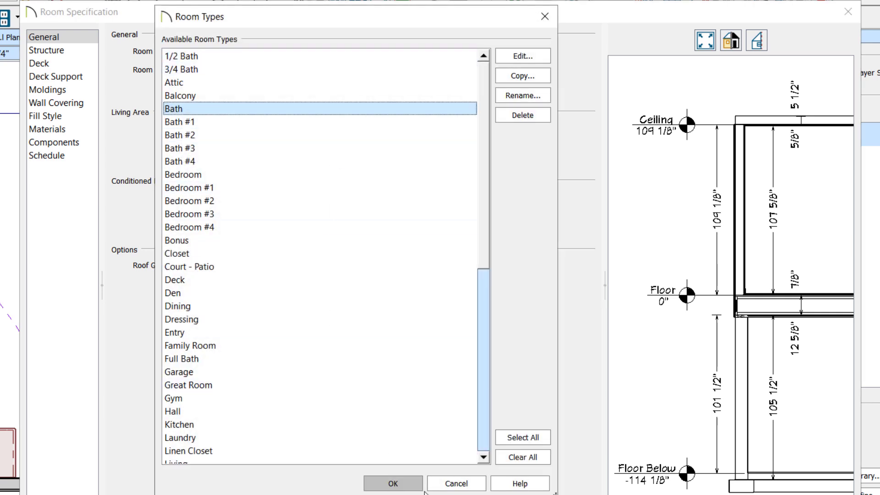
pyautogui.scroll(-9, 228, 197)
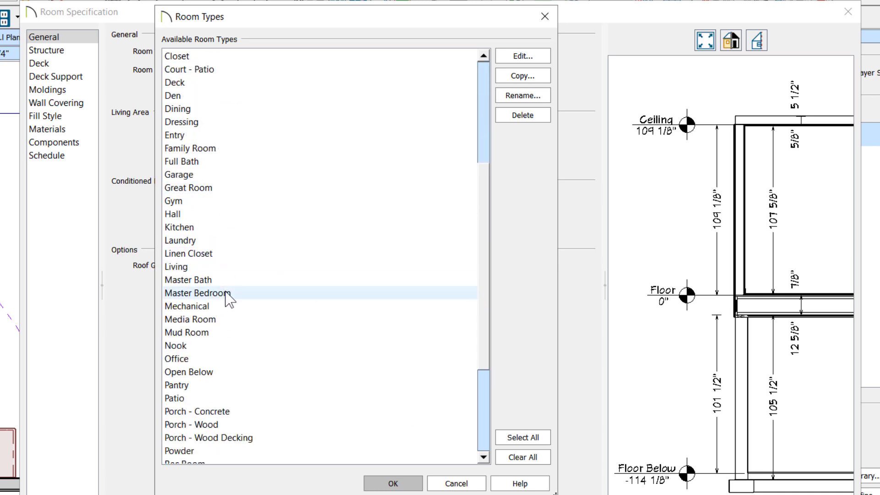
pyautogui.scroll(6, 234, 403)
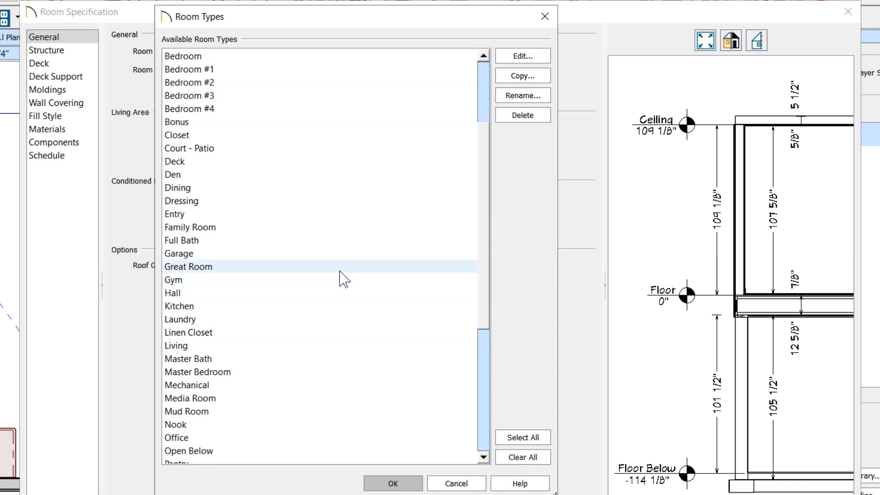
pyautogui.click(230, 70)
pyautogui.click(227, 95)
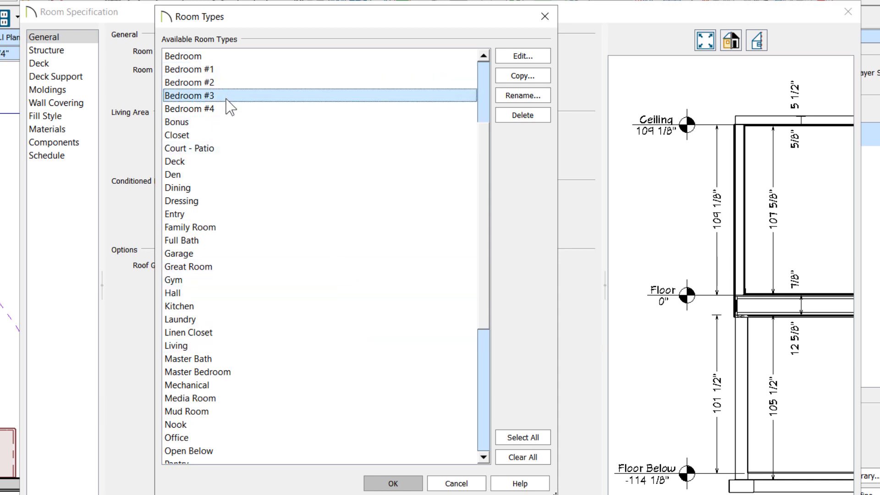
pyautogui.click(229, 110)
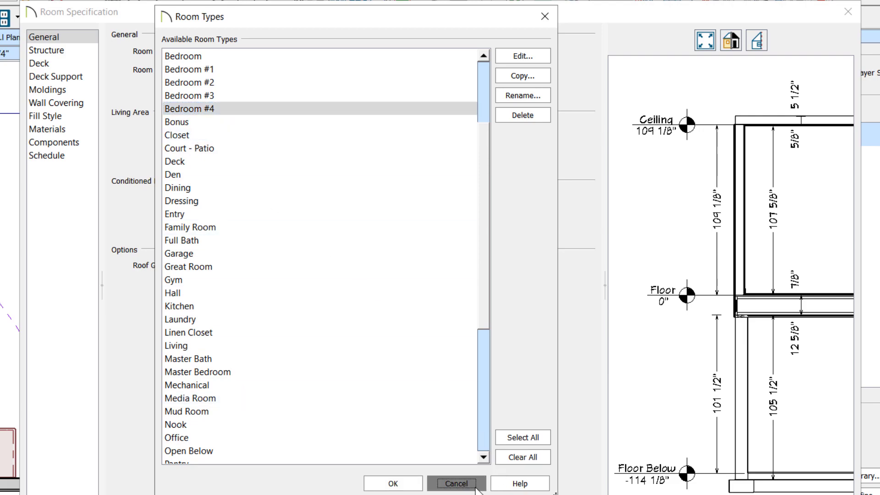
pyautogui.click(455, 483)
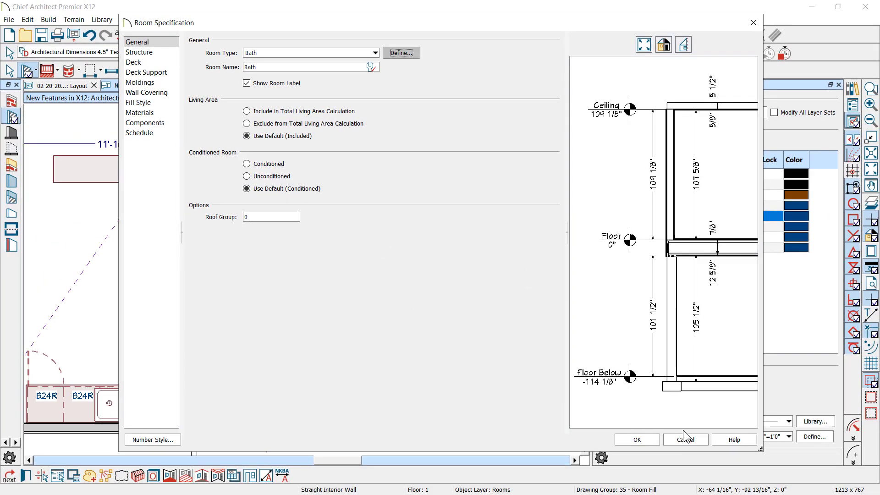
pyautogui.click(688, 457)
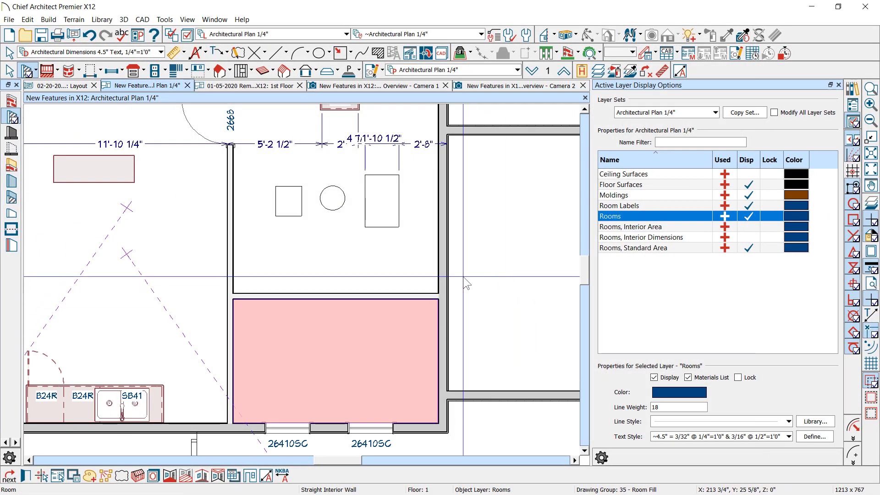
# - Show the model in the Perspective Framing Overview camera view
pyautogui.scroll(-1, 407, 294)
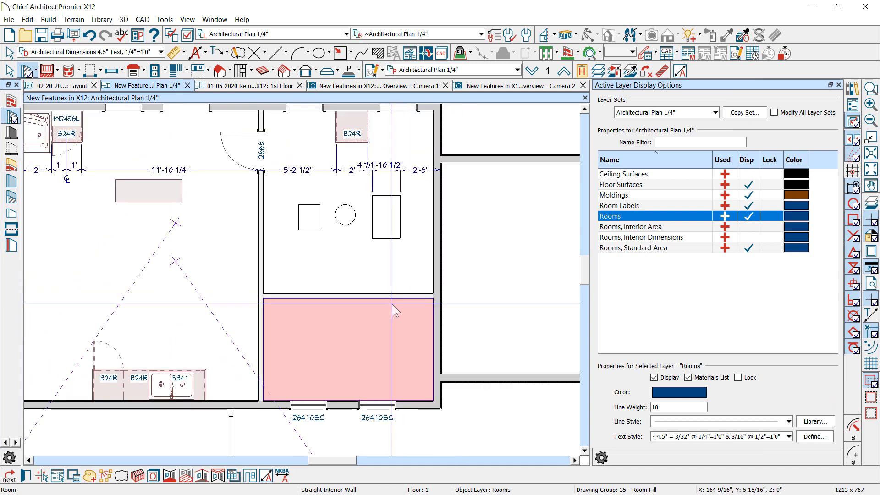
pyautogui.click(68, 86)
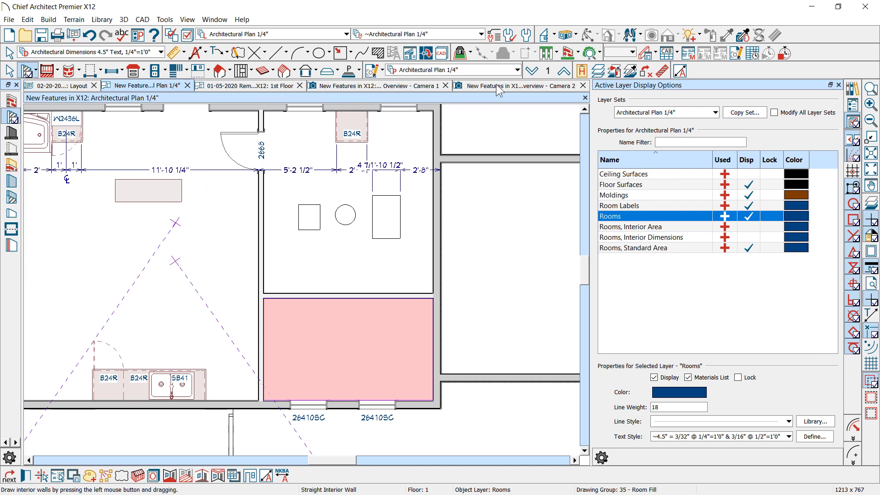
pyautogui.click(368, 85)
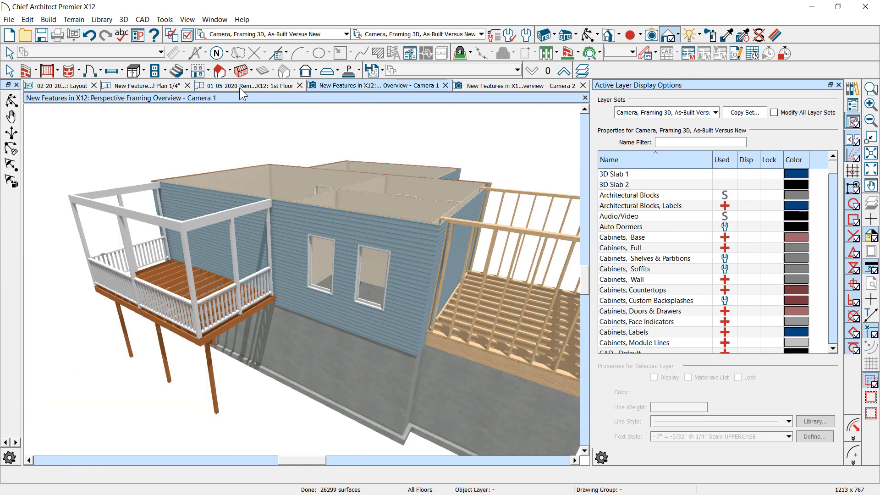
# - Open a Perspective Framing Overview of the 01-05-2020 Remodeling Plan Sample X12 plan, seen from the deck side
pyautogui.click(240, 85)
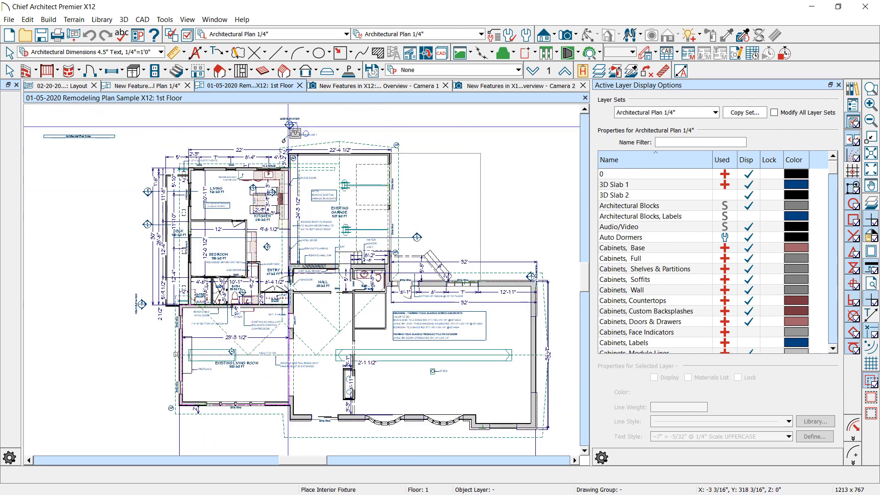
pyautogui.click(568, 36)
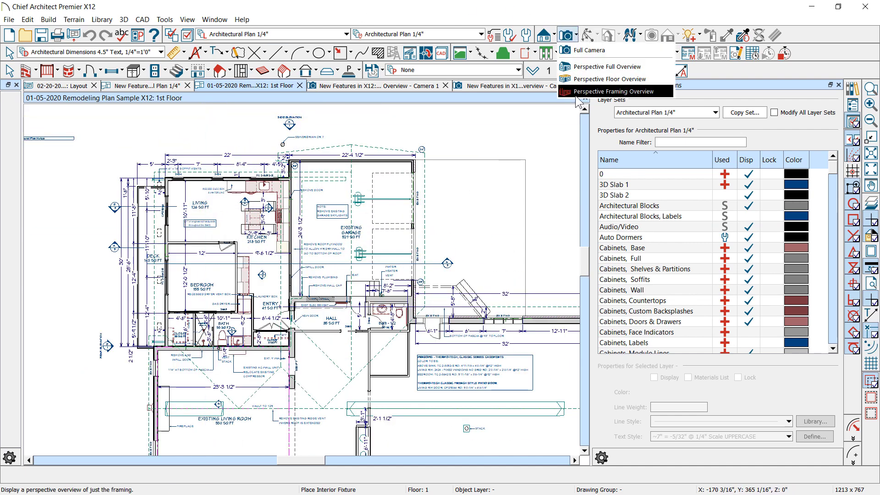
pyautogui.click(610, 91)
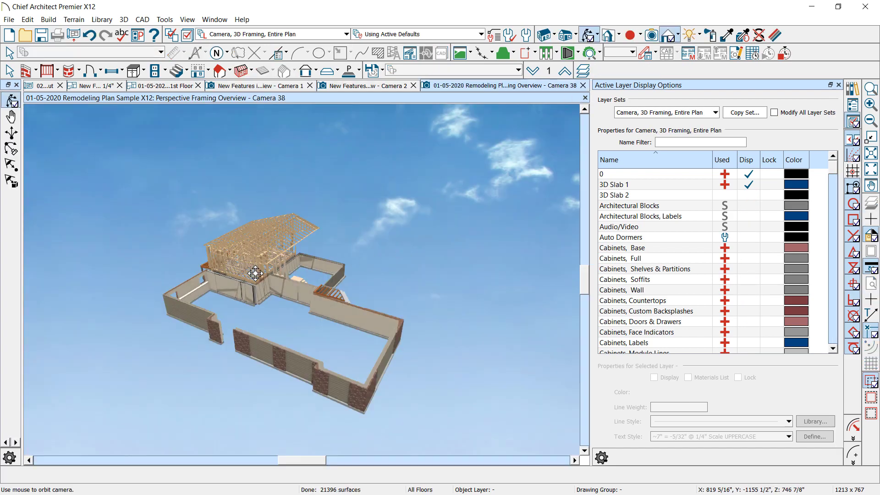
pyautogui.moveTo(405, 251); pyautogui.dragTo(161, 297)
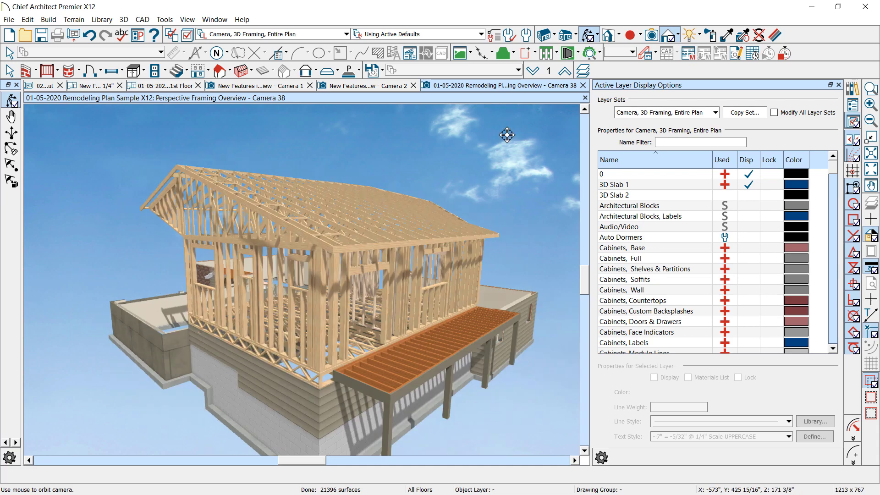
# - Apply the Camera, 3D Framing, As-Built Versus New defaults to the framing overview and view the windows and doors from the deck corner
pyautogui.click(453, 35)
pyautogui.scroll(2, 435, 171)
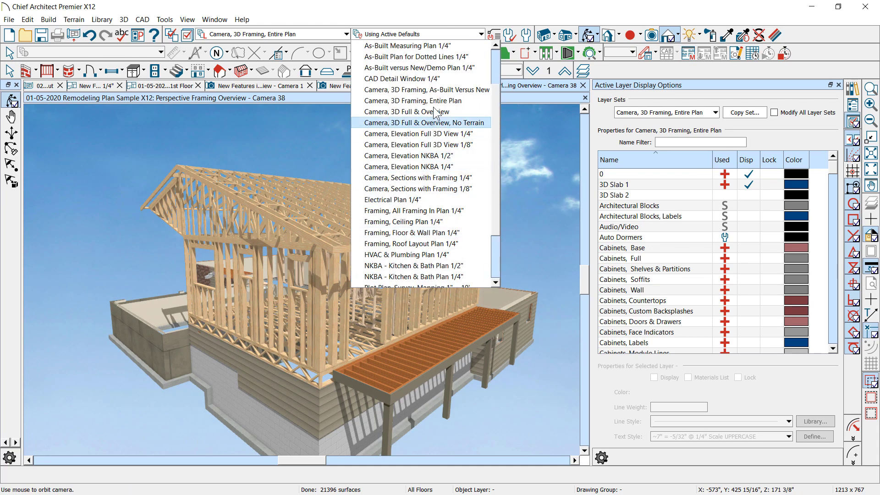
pyautogui.click(444, 89)
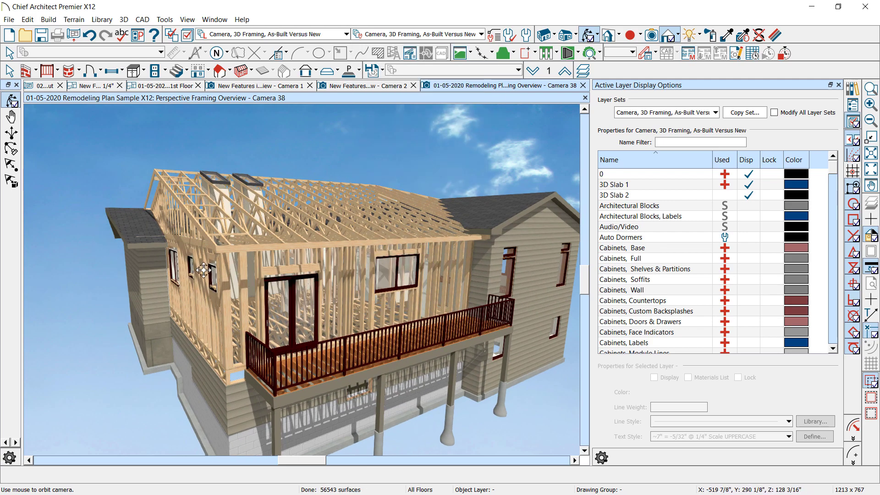
pyautogui.moveTo(193, 270)
pyautogui.mouseDown()
pyautogui.moveTo(162, 262)
pyautogui.moveTo(369, 271)
pyautogui.mouseUp()
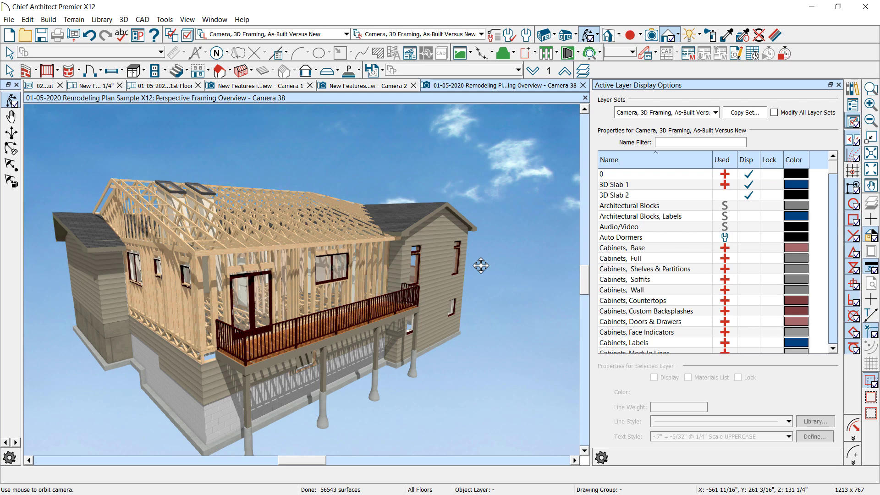
pyautogui.scroll(5, 181, 239)
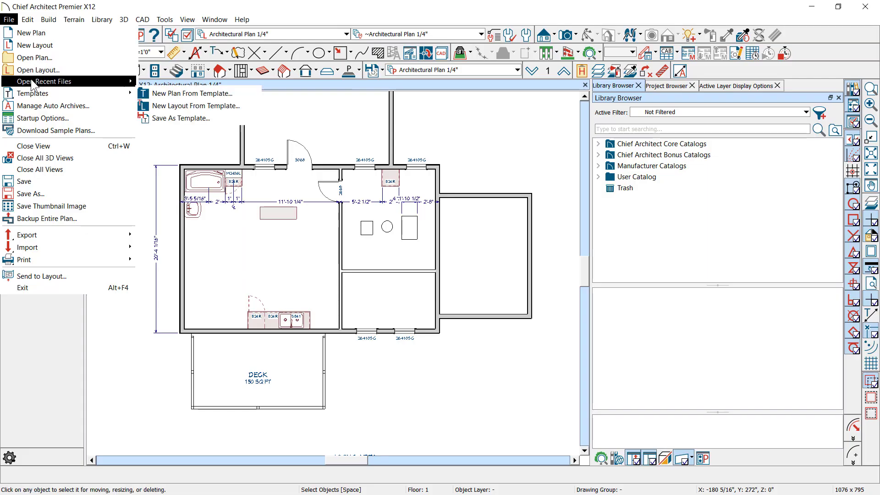
# - Close the full camera view of the cabinets and open the 01-05-2020 Remodeling Plan Sample X12 plan
pyautogui.moveTo(74, 81)
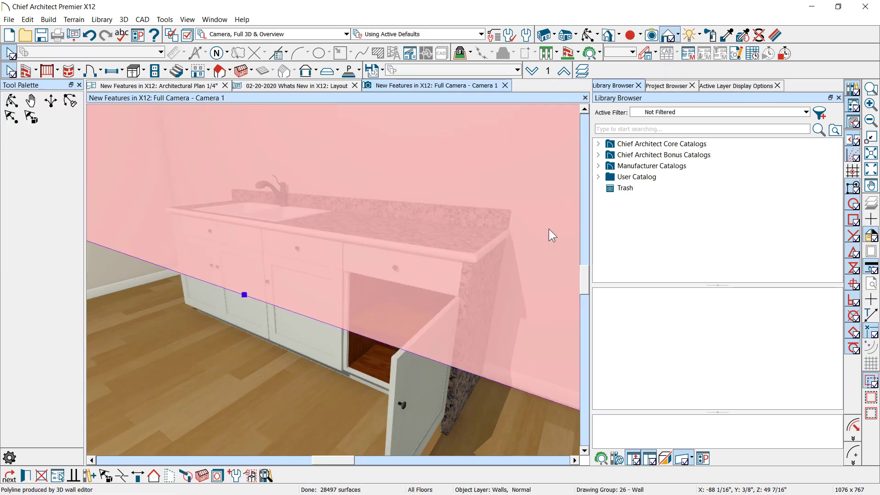
pyautogui.press('Escape')
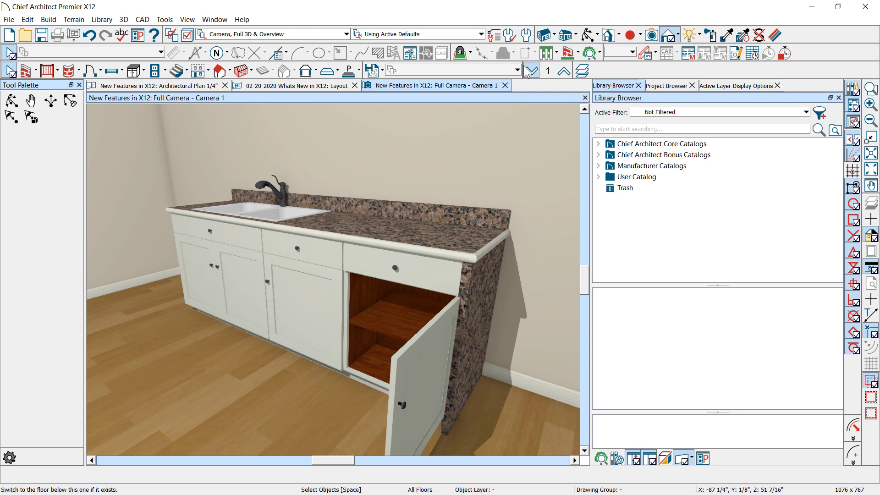
pyautogui.click(506, 85)
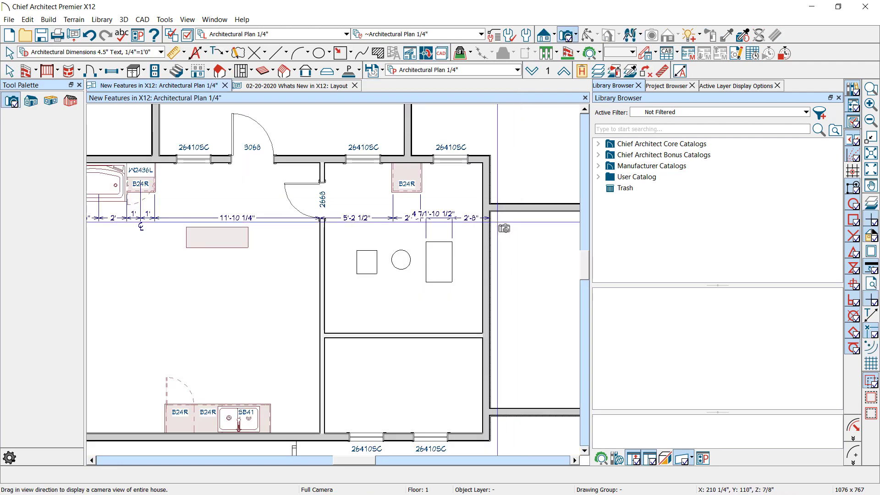
pyautogui.scroll(-2, 326, 221)
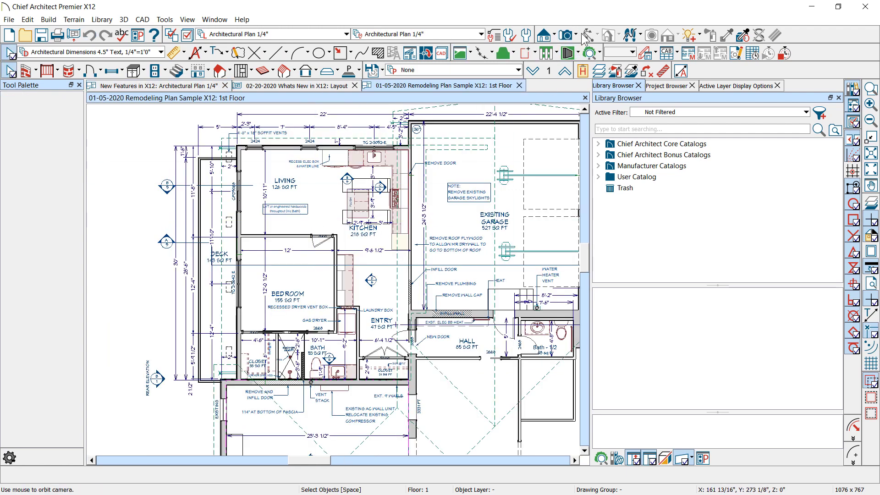
# - Create a Perspective Framing Overview of the remodeling plan and apply the Camera, 3D Framing, As-Built Versus New defaults to it
pyautogui.click(576, 35)
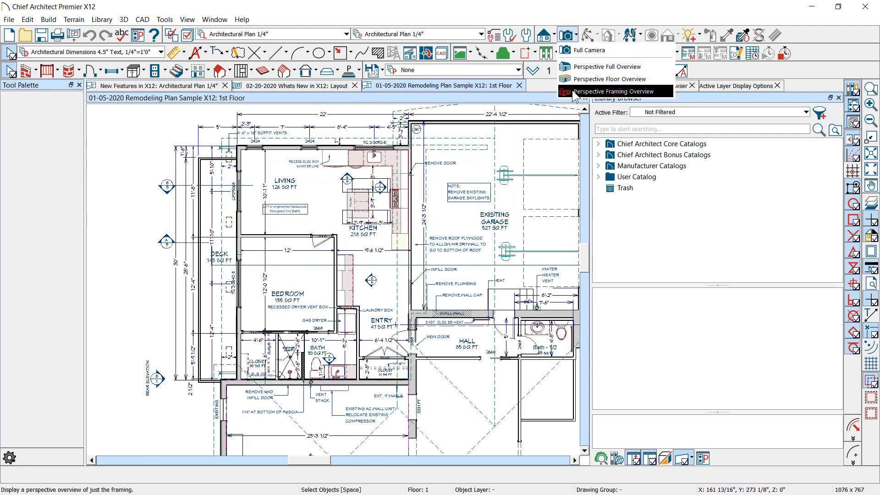
pyautogui.click(572, 91)
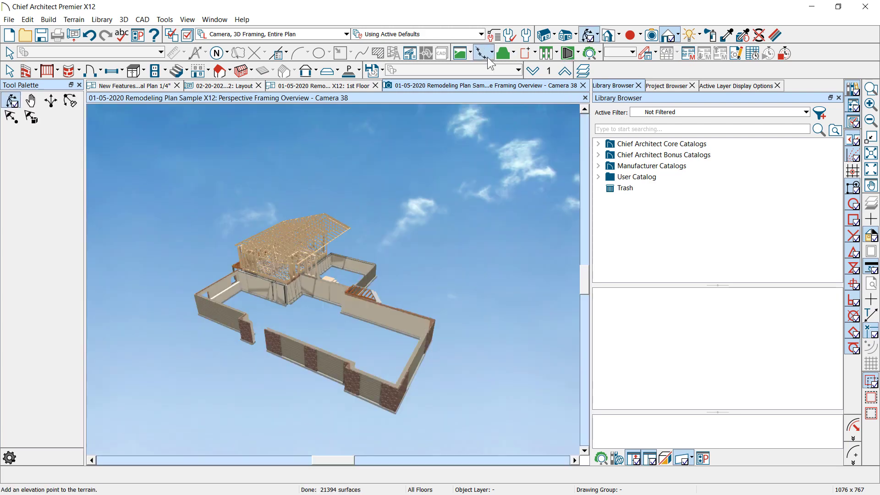
pyautogui.click(441, 33)
pyautogui.scroll(4, 419, 80)
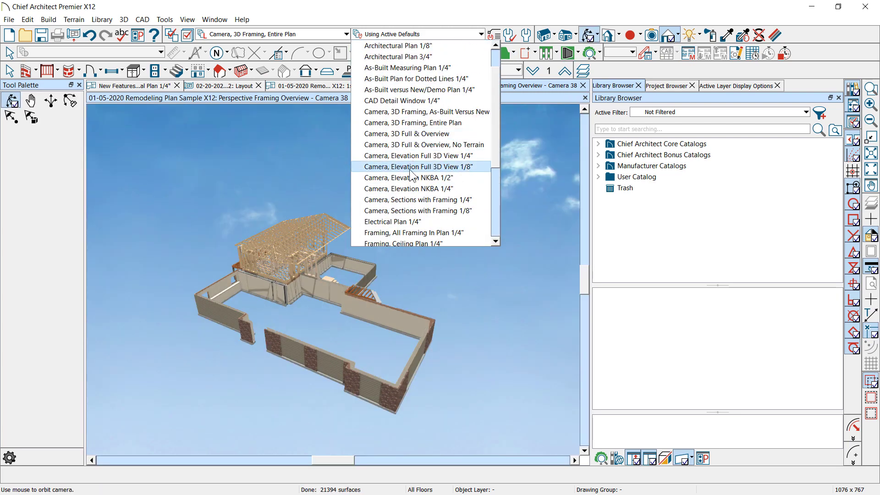
pyautogui.click(421, 114)
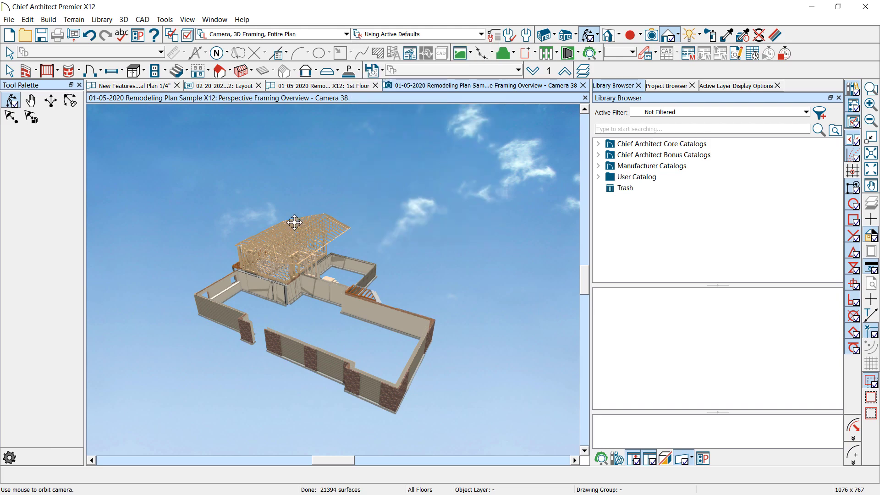
pyautogui.scroll(2, 414, 320)
pyautogui.moveTo(415, 319); pyautogui.dragTo(353, 209)
pyautogui.scroll(4, 285, 207)
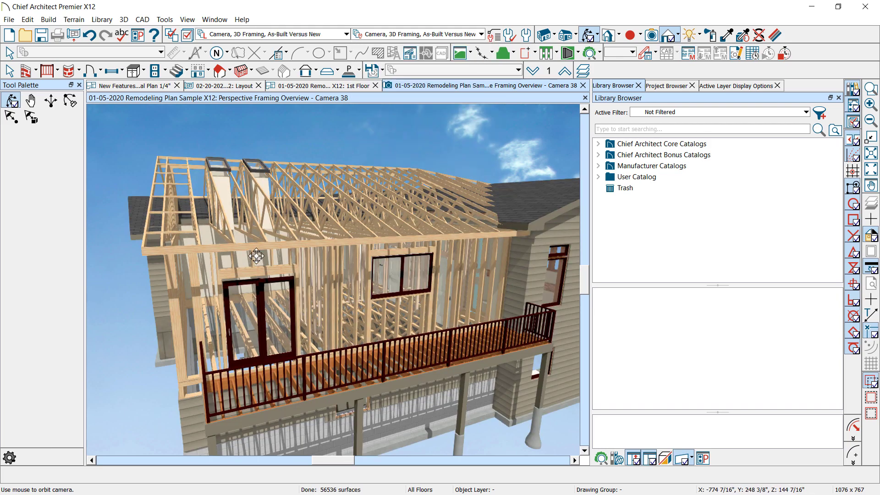
# - Look through the layers in the framing overview's Layer Display Options and leave them without saving
pyautogui.click(187, 36)
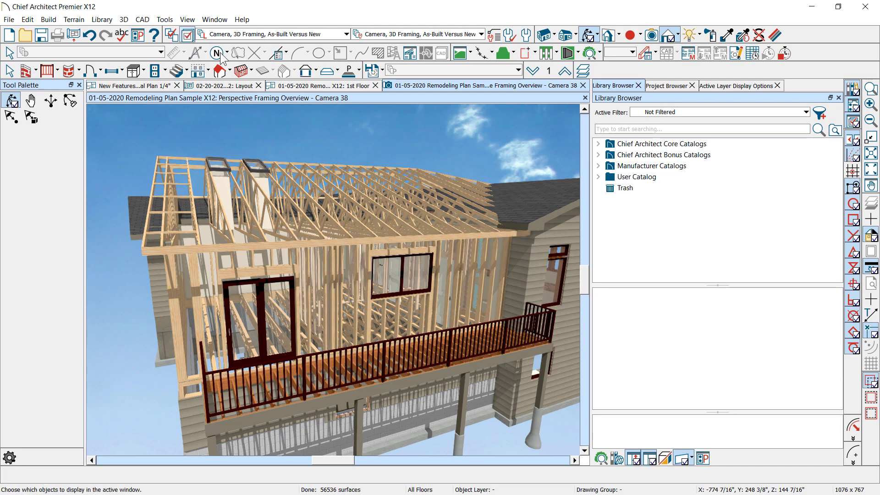
pyautogui.scroll(-5, 269, 230)
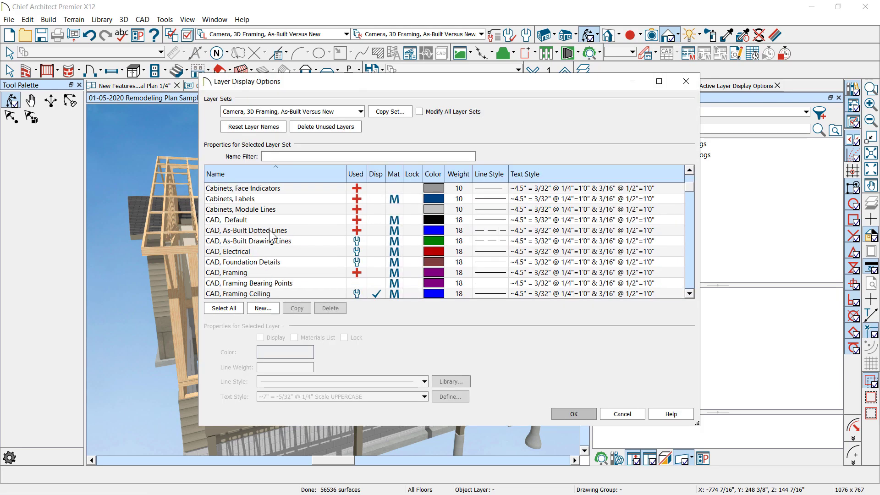
pyautogui.click(622, 414)
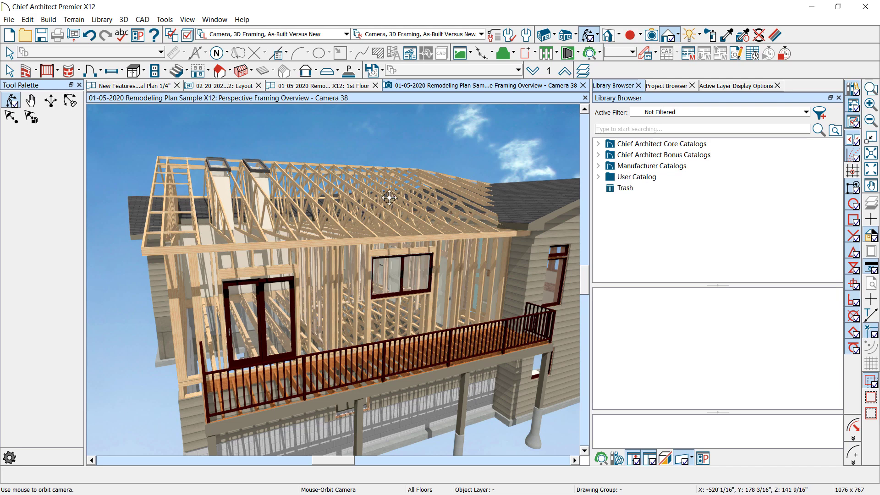
# - Check the Display Openings Independent of Walls and Roofs option in the 3D Views defaults and leave the default settings without changes
pyautogui.moveTo(390, 197); pyautogui.dragTo(392, 197)
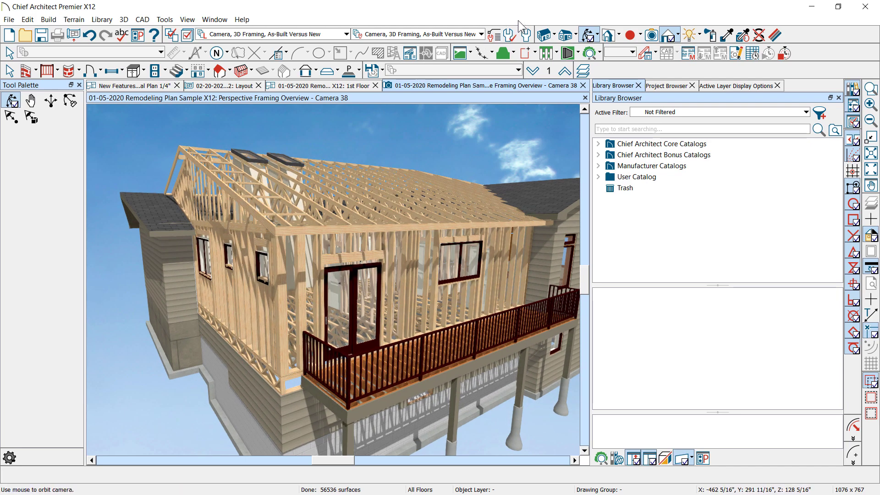
pyautogui.click(526, 35)
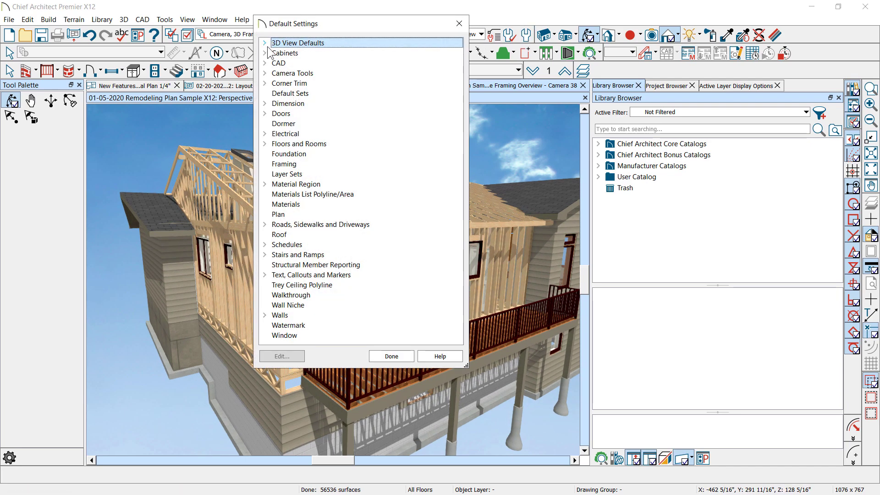
pyautogui.click(265, 43)
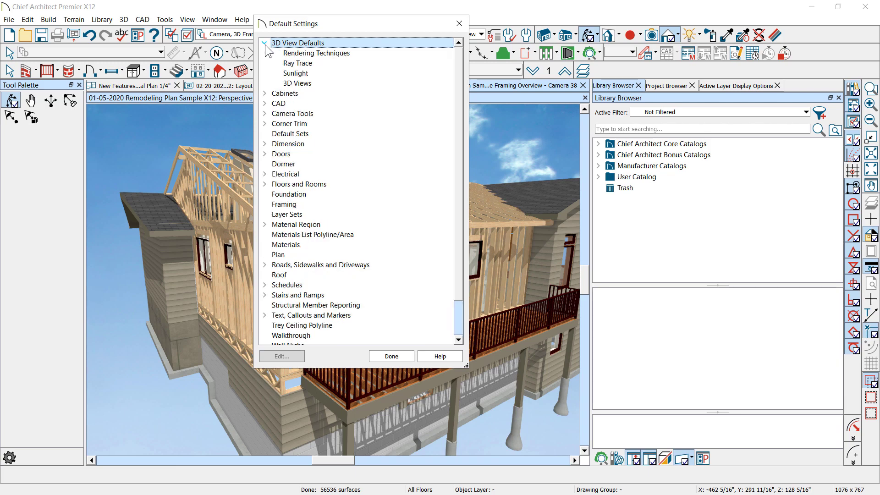
pyautogui.click(291, 83)
pyautogui.doubleClick(291, 83)
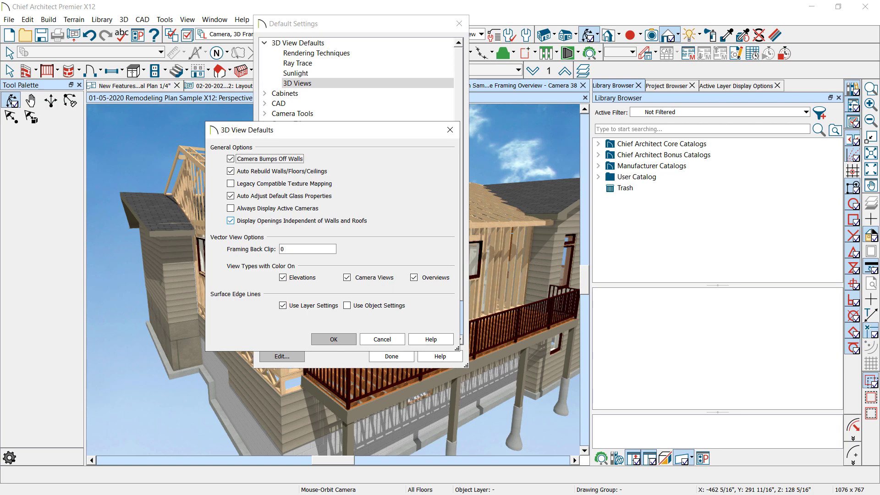
pyautogui.click(377, 340)
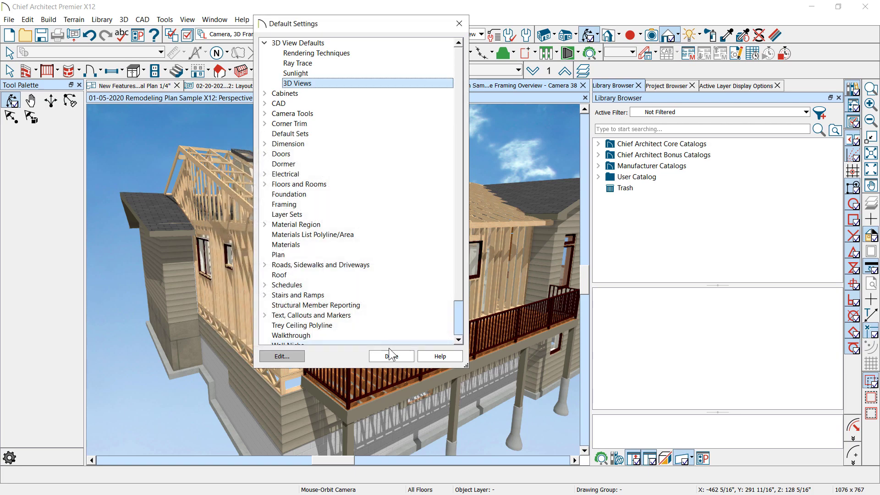
pyautogui.click(393, 357)
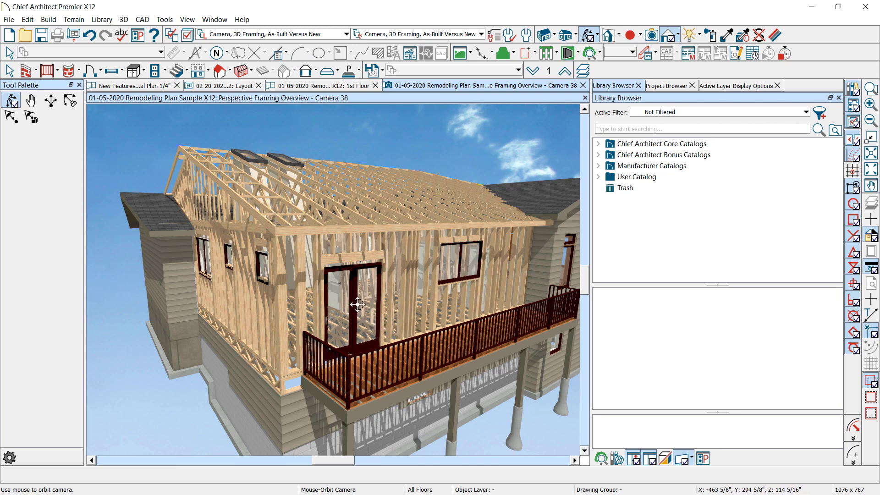
# - Turn off the display of the Doors layer, using the double door onto the deck to reach its layer properties
pyautogui.scroll(5, 358, 303)
pyautogui.scroll(-4, 358, 300)
pyautogui.press('space')
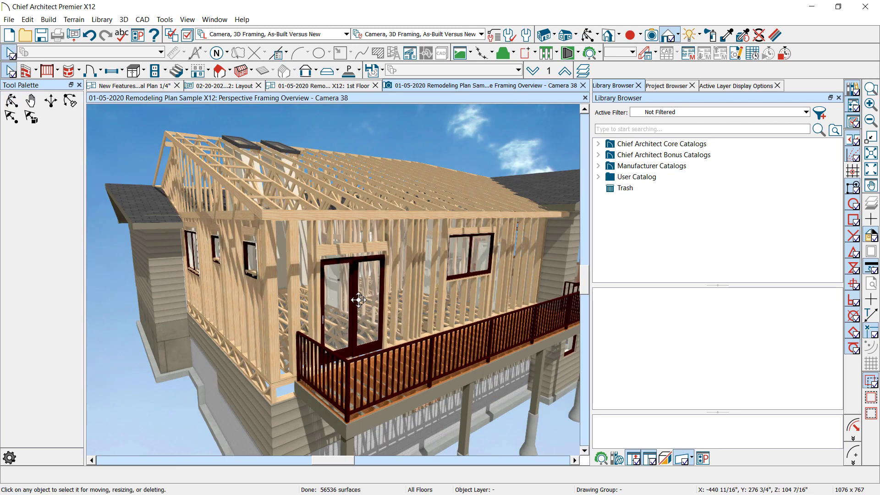
pyautogui.click(359, 300)
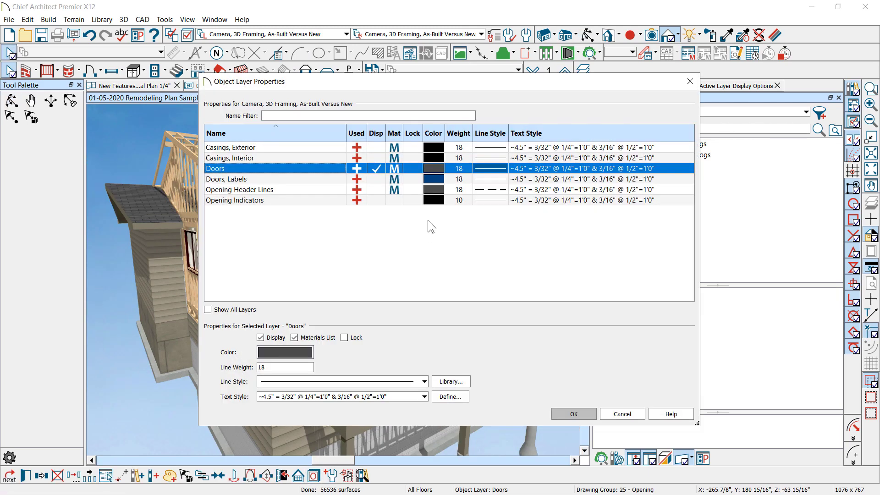
pyautogui.click(574, 414)
pyautogui.scroll(4, 353, 226)
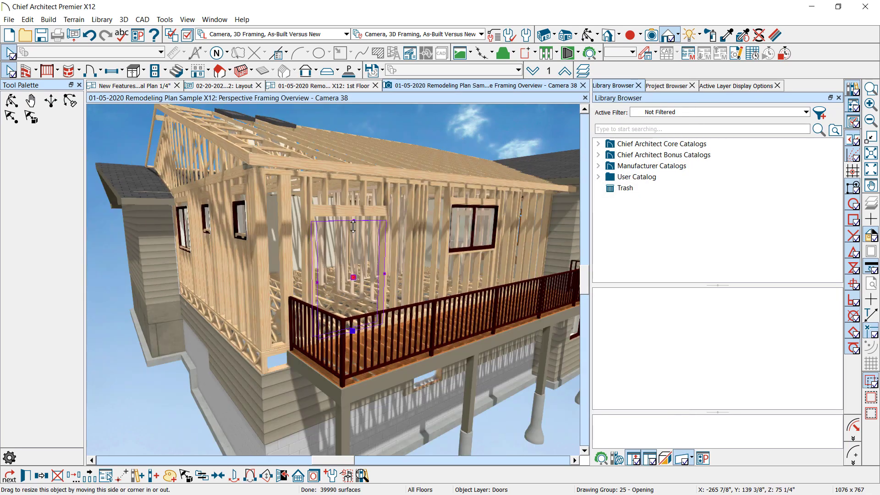
pyautogui.scroll(-2, 353, 226)
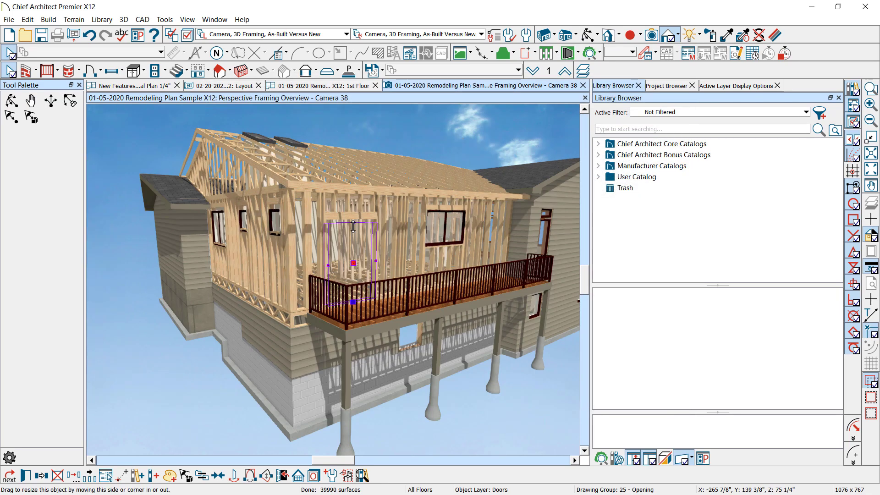
pyautogui.click(445, 118)
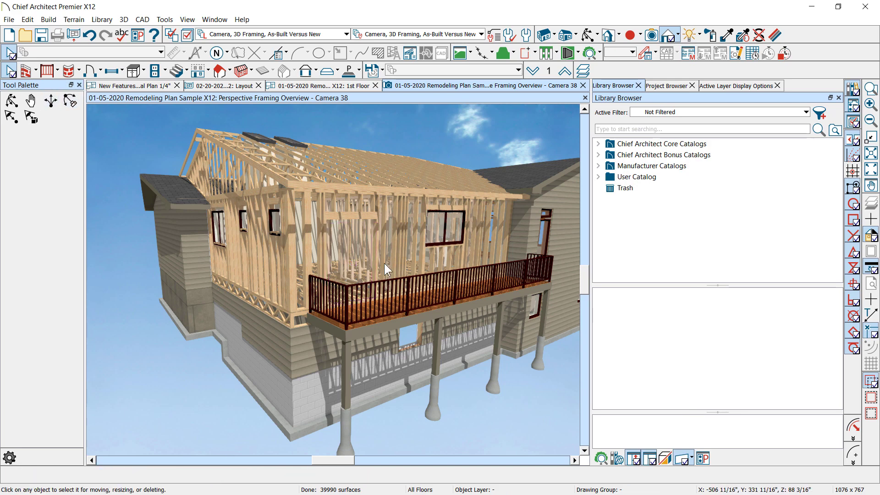
# - Switch to the 02-20-2020 Whats New in X12 layout and open Page 8, Style Pallets
pyautogui.click(114, 71)
pyautogui.click(124, 86)
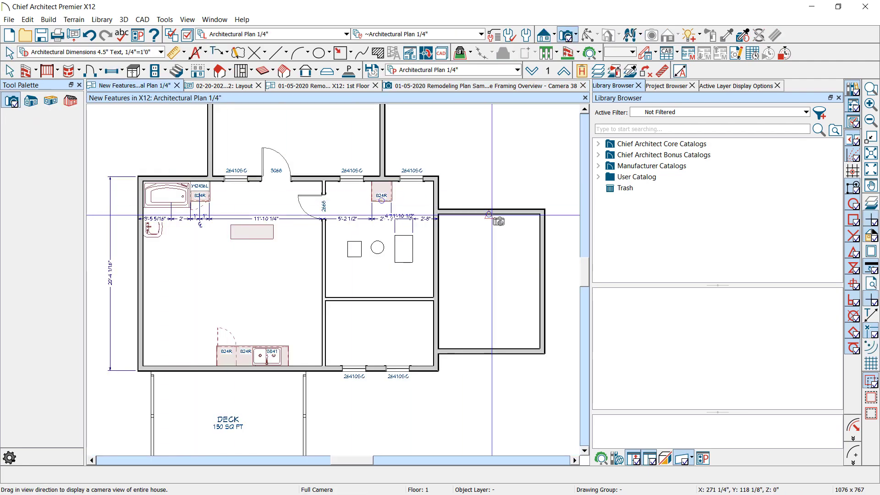
pyautogui.scroll(1, 283, 268)
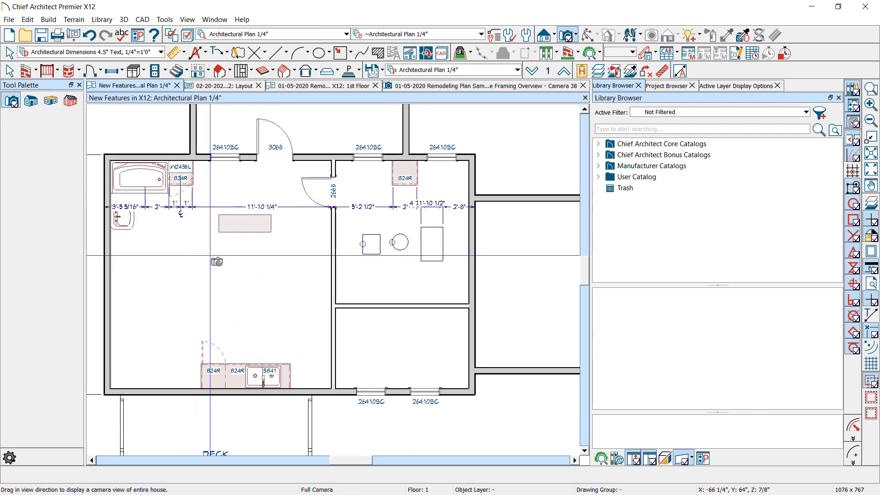
pyautogui.click(232, 85)
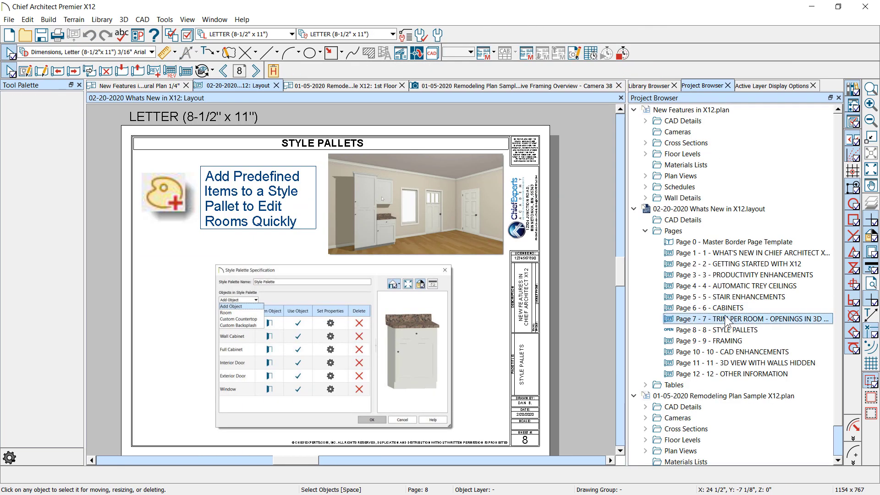
pyautogui.click(729, 329)
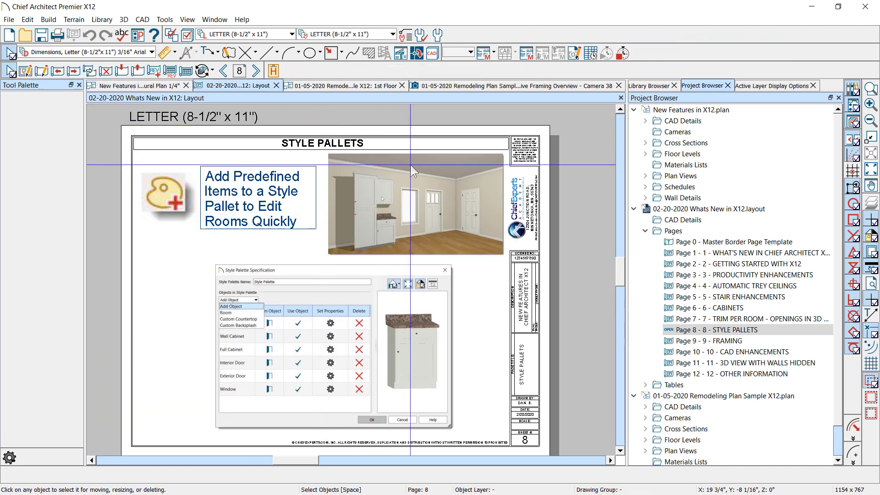
# - Collapse the layout's page list, get additional library content online, and search the 3D Library for "style"
pyautogui.scroll(1, 410, 164)
pyautogui.scroll(-1, 411, 165)
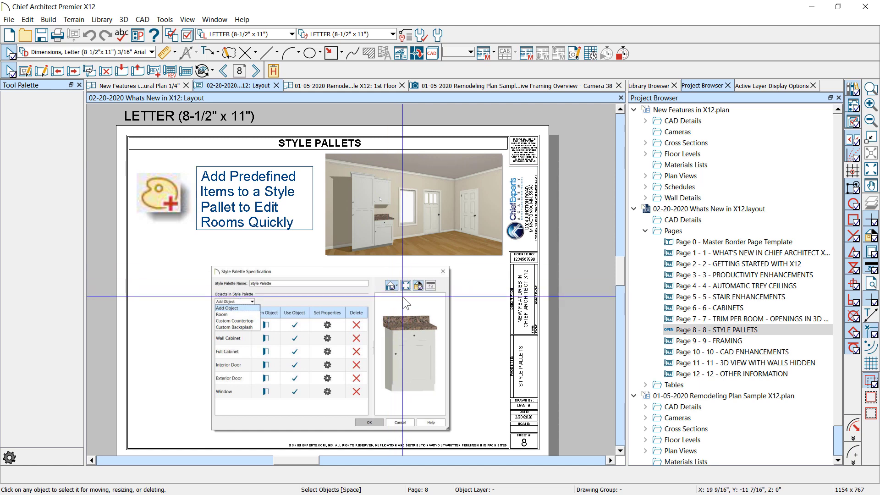
pyautogui.click(646, 231)
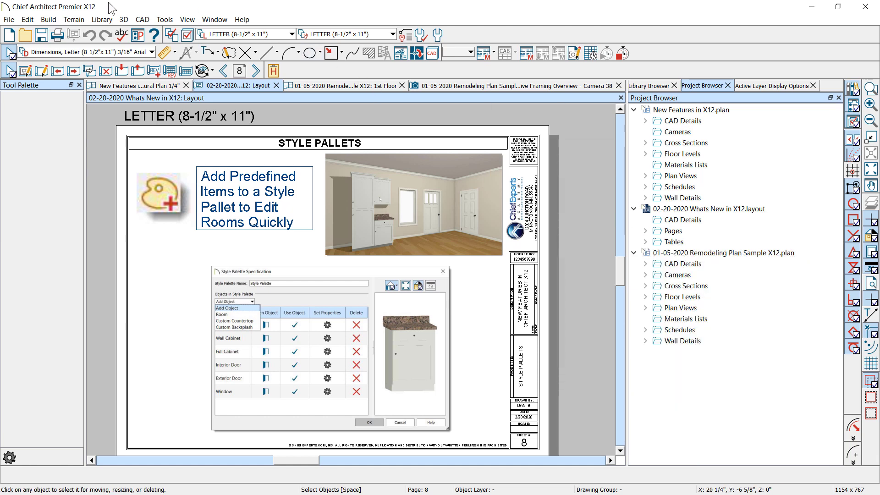
pyautogui.click(100, 20)
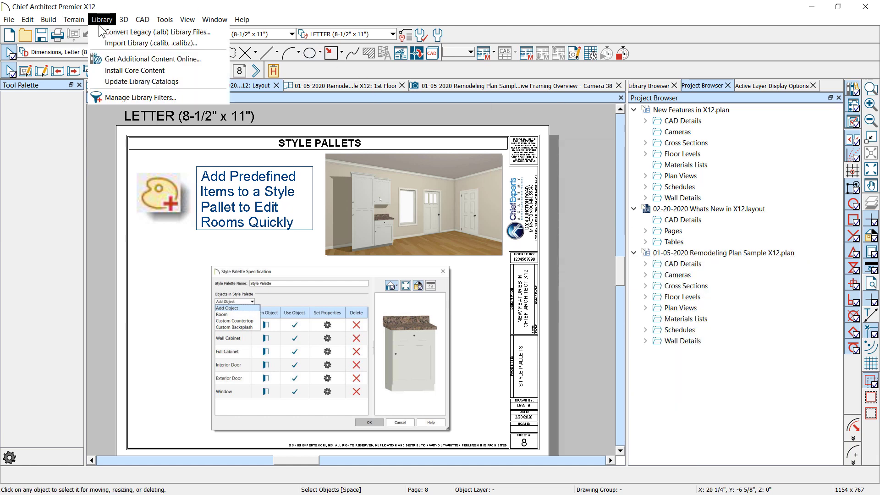
pyautogui.click(160, 59)
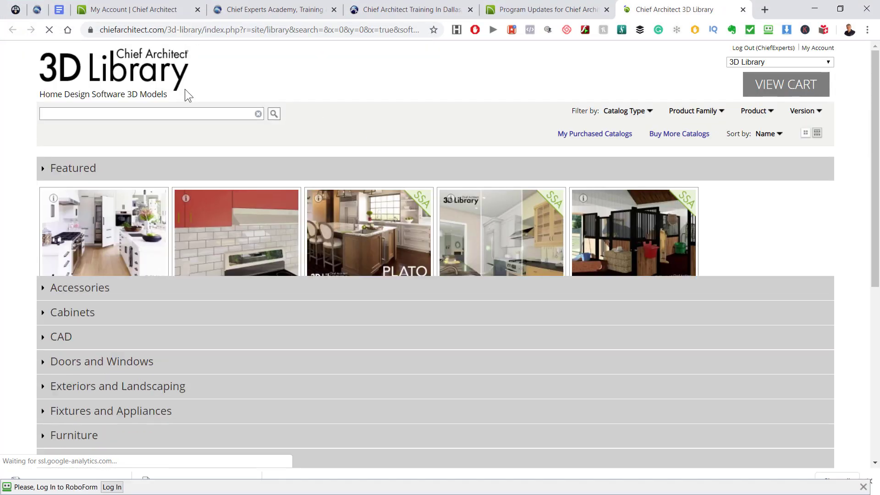
pyautogui.click(97, 112)
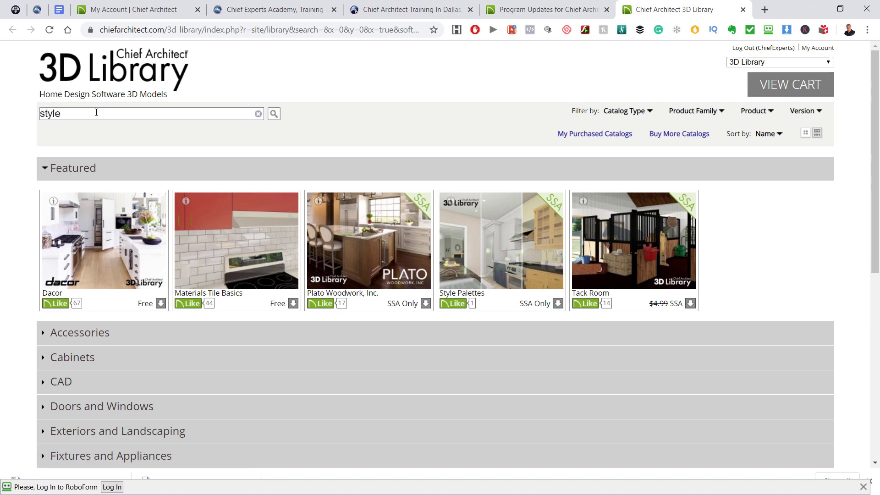
pyautogui.click(273, 115)
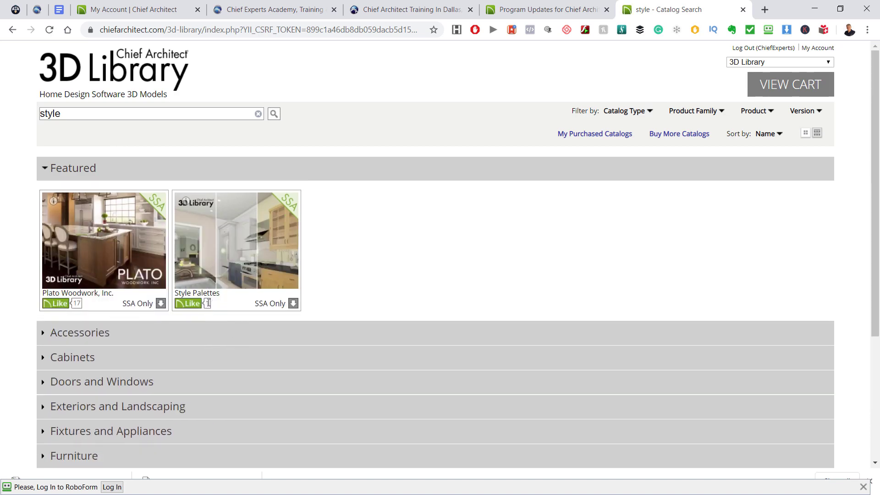
# - Examine the Style Palettes catalog's details and its X12 download option, then return to Chief Architect
pyautogui.click(230, 278)
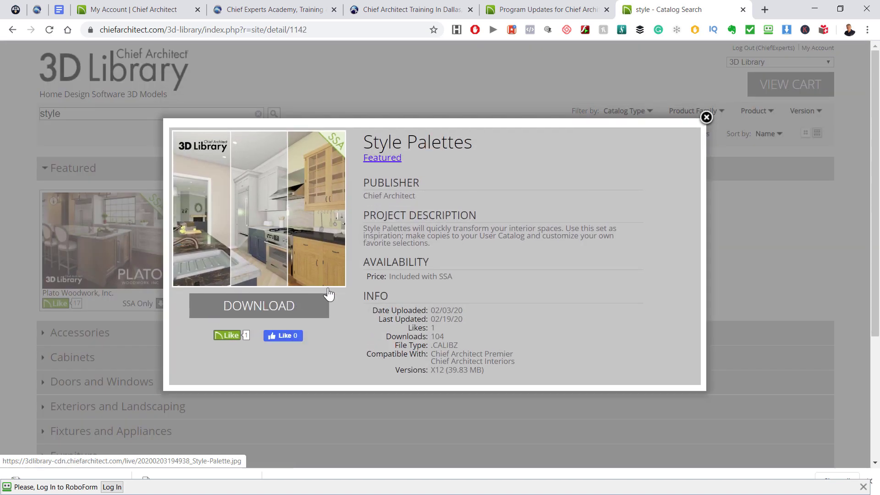
pyautogui.press('Escape')
pyautogui.moveTo(293, 307)
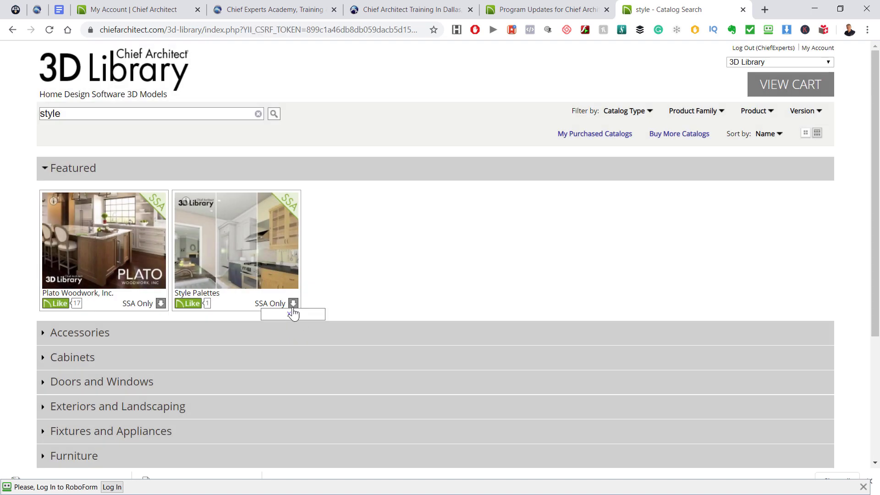
pyautogui.click(298, 317)
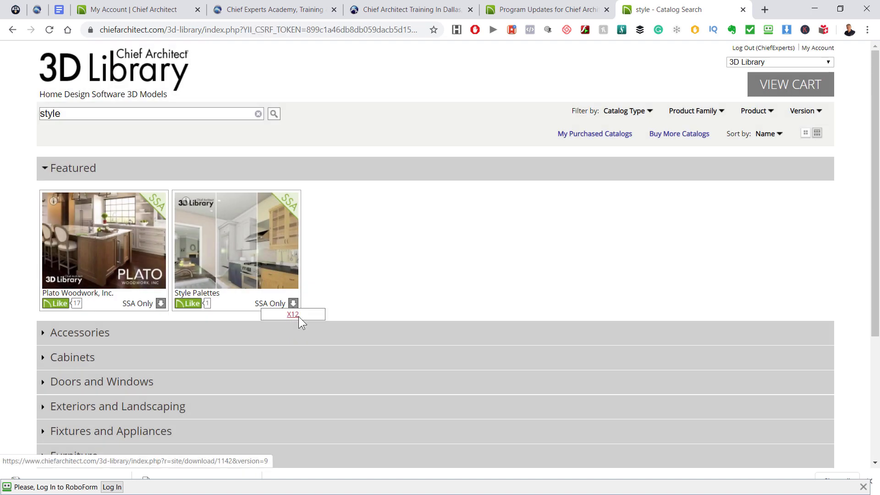
pyautogui.click(815, 9)
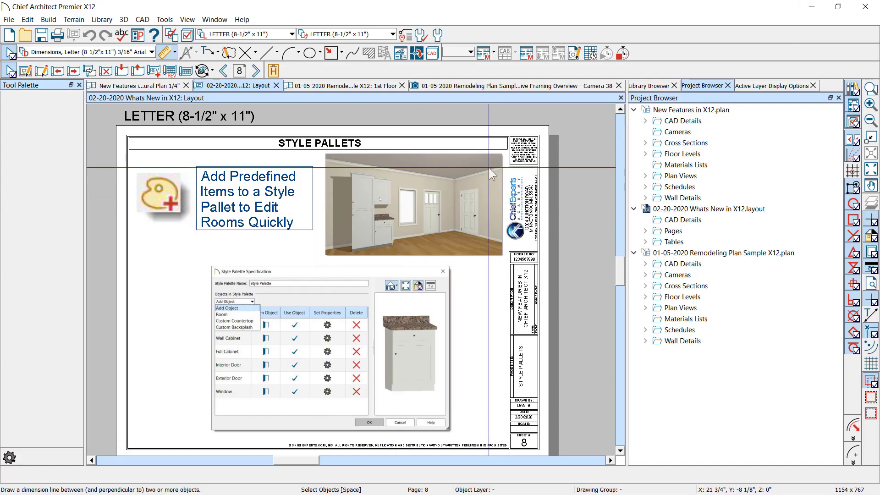
# - Create a Full Camera view from the living room toward the kitchen in the remodeling sample's 1st floor plan
pyautogui.scroll(2, 375, 192)
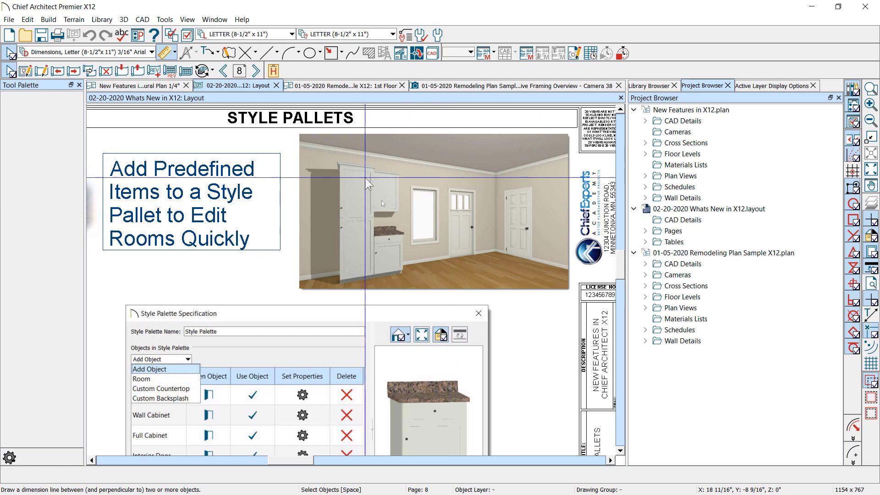
pyautogui.scroll(-1, 182, 223)
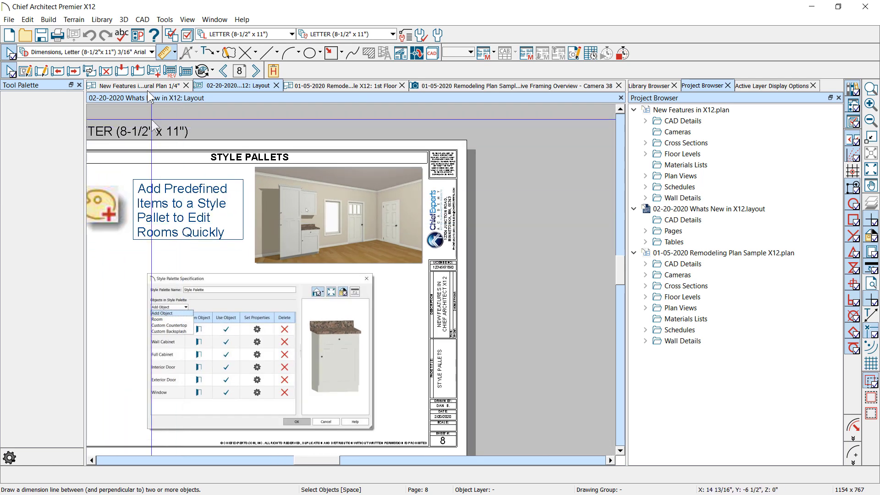
pyautogui.click(358, 86)
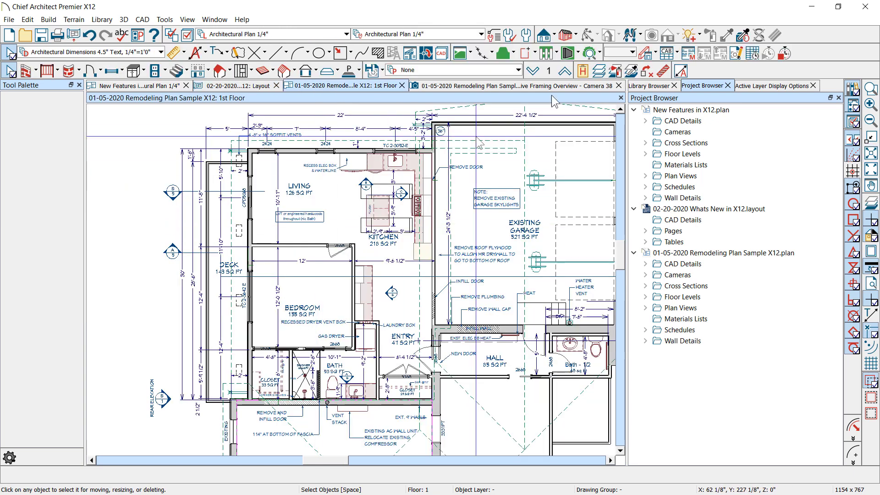
pyautogui.click(387, 195)
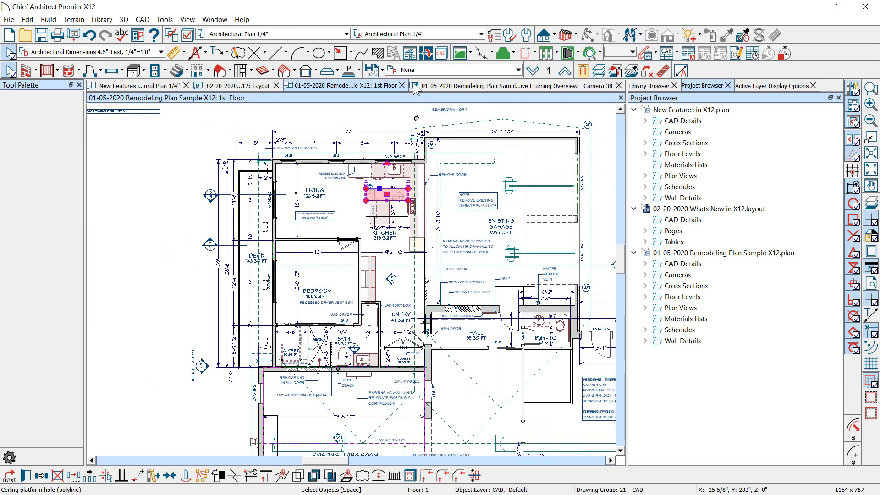
pyautogui.click(576, 37)
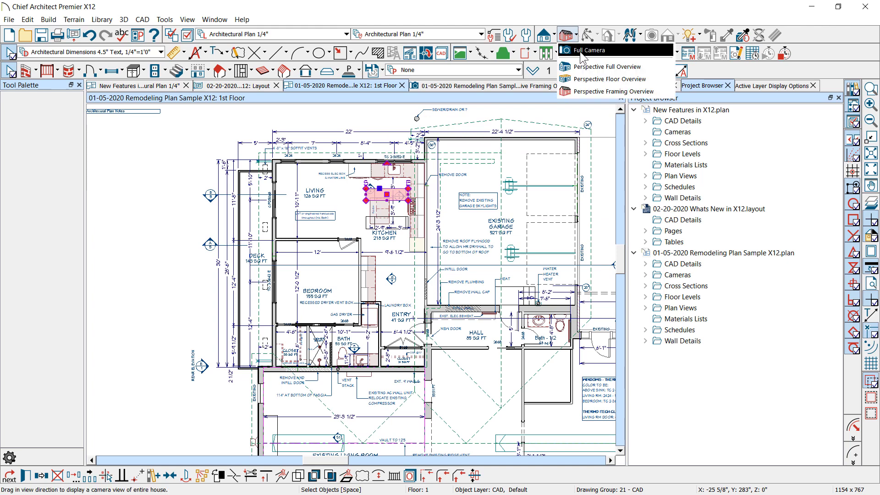
pyautogui.click(596, 63)
pyautogui.scroll(2, 316, 201)
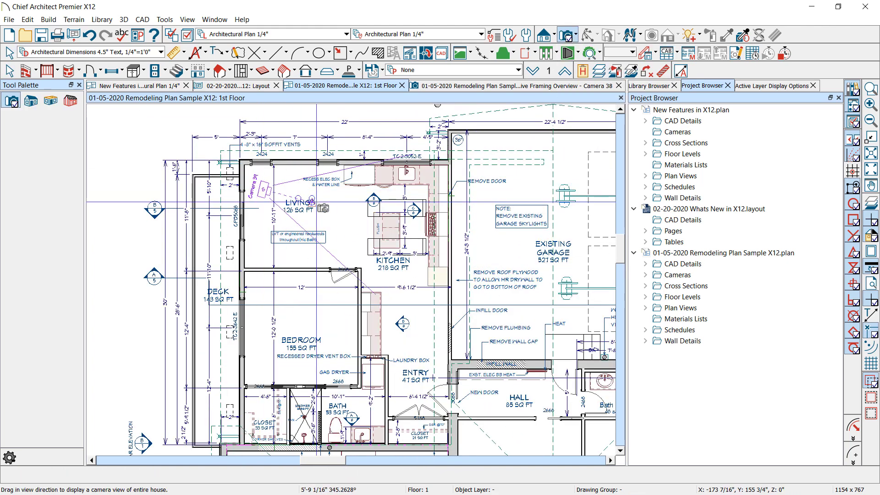
pyautogui.moveTo(317, 201); pyautogui.dragTo(318, 203)
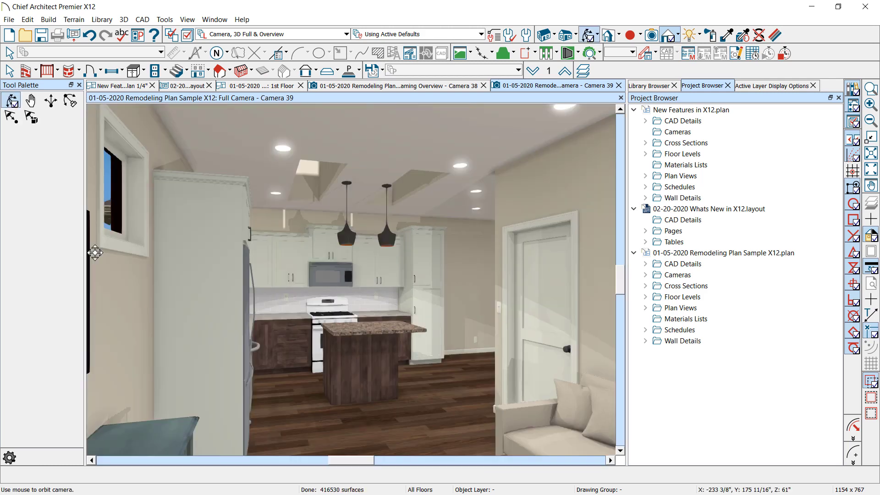
# - Narrow the Tool Palette to give the camera view more room, and hide and redisplay the Library Browser
pyautogui.moveTo(85, 264); pyautogui.dragTo(20, 263)
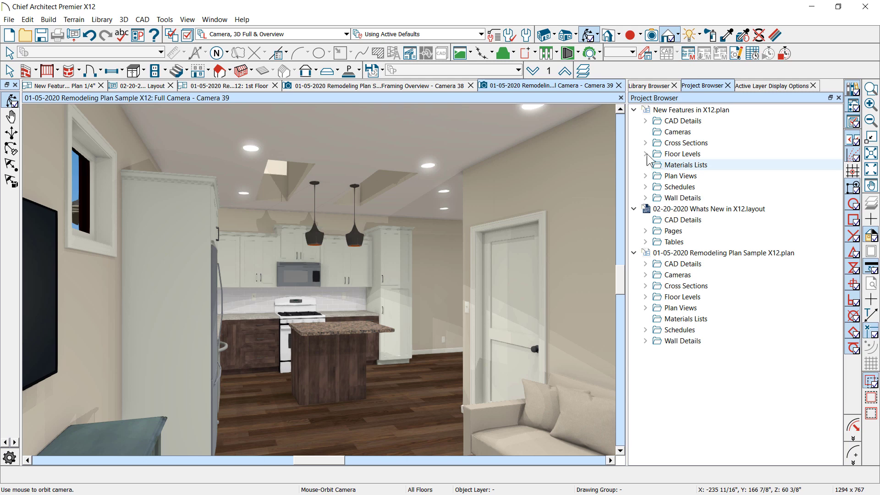
pyautogui.click(856, 89)
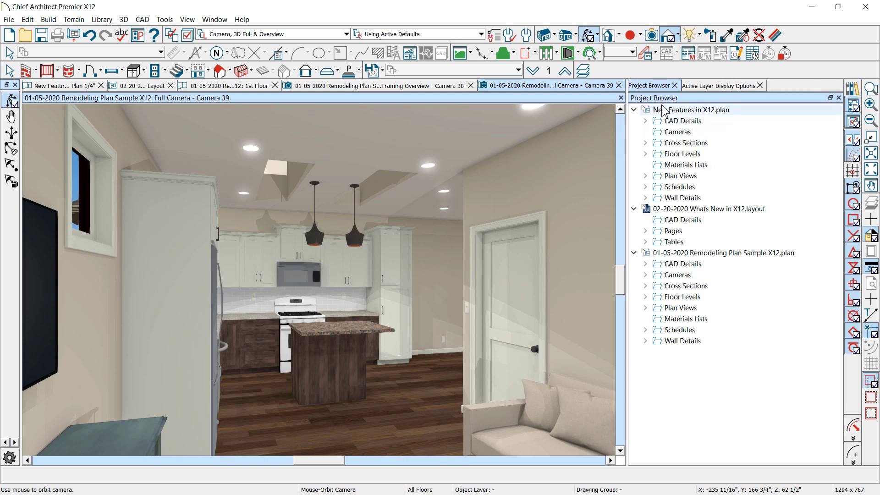
pyautogui.click(855, 89)
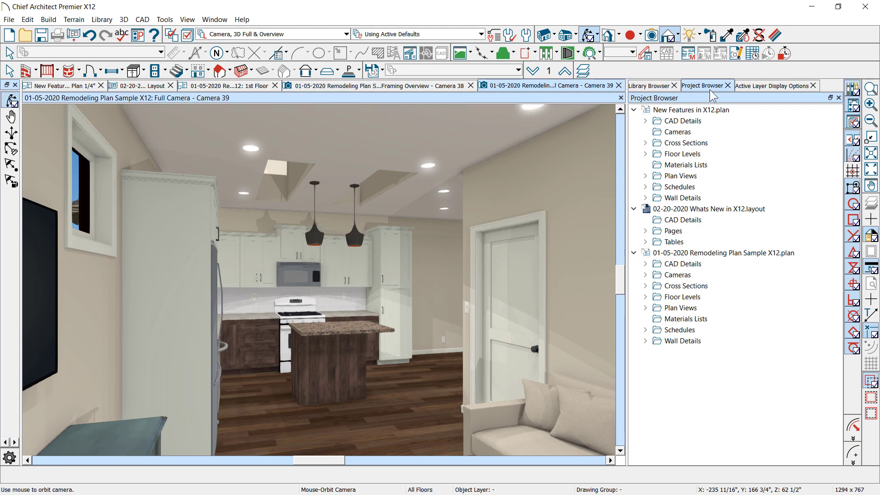
# - Find the Style Palettes catalog in the Chief Architect Bonus Catalogs and display its contents
pyautogui.click(634, 155)
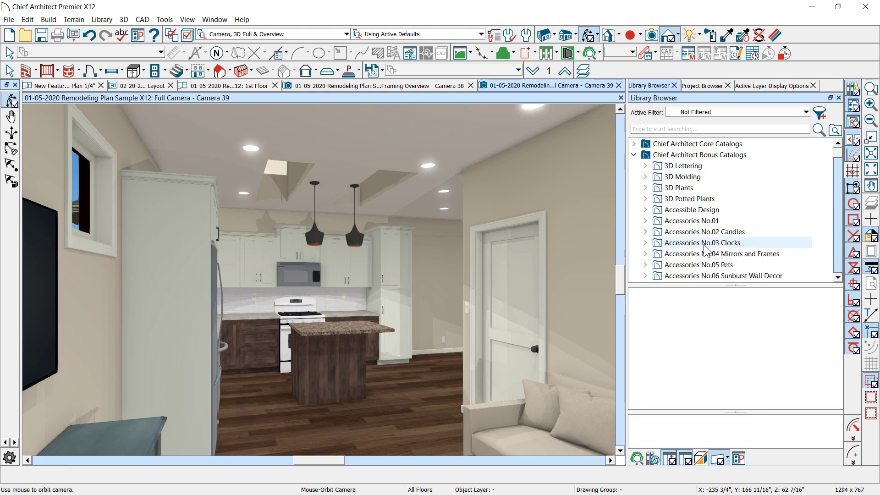
pyautogui.scroll(-15, 692, 275)
pyautogui.scroll(-11, 692, 280)
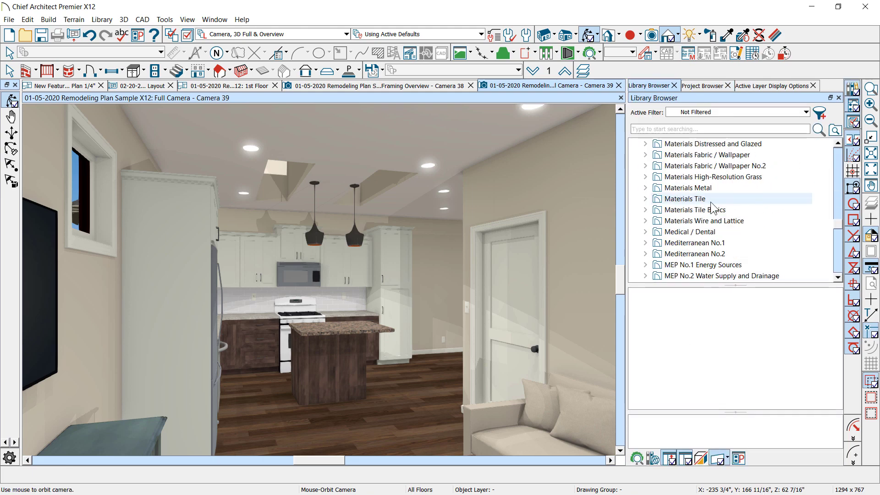
pyautogui.scroll(-9, 712, 212)
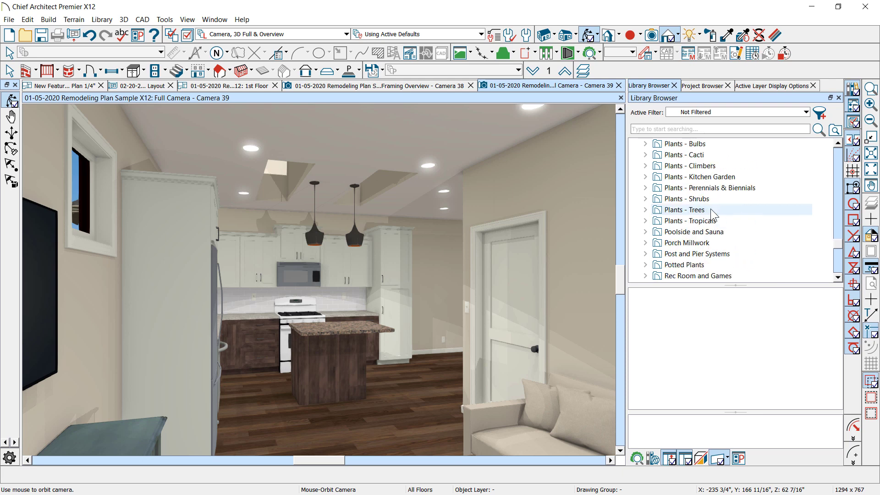
pyautogui.scroll(-4, 711, 213)
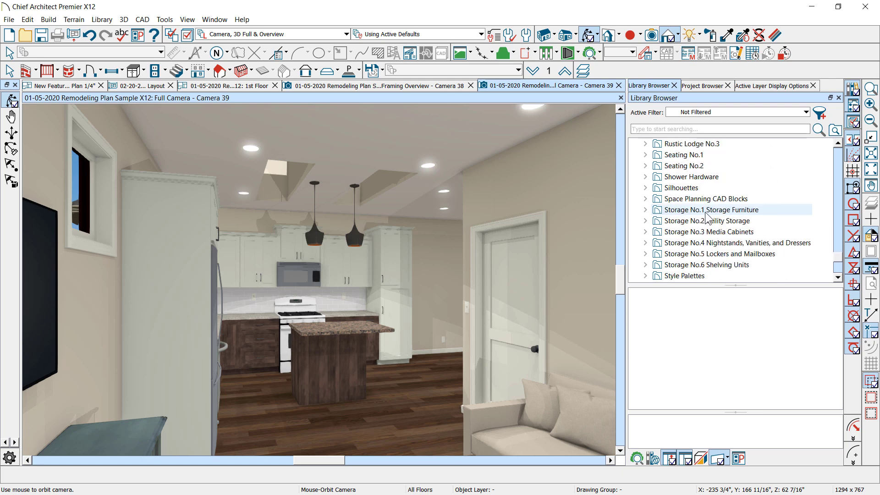
pyautogui.scroll(3, 707, 217)
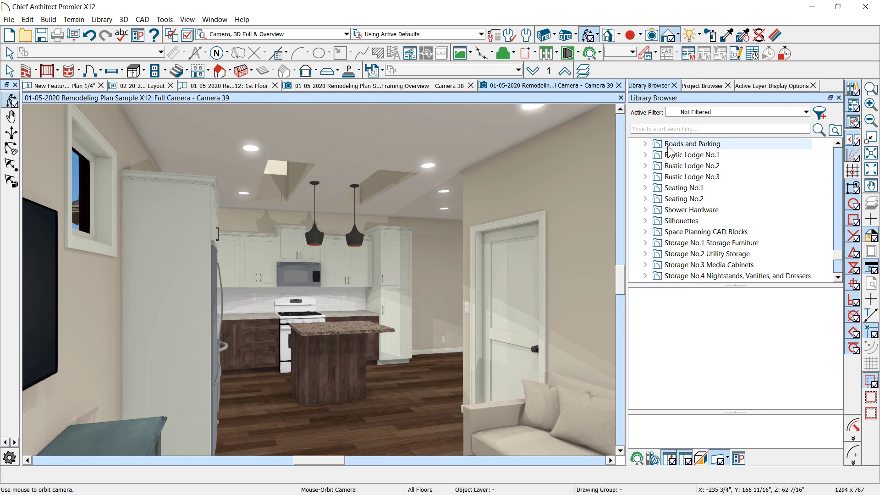
pyautogui.scroll(-6, 688, 247)
pyautogui.click(685, 243)
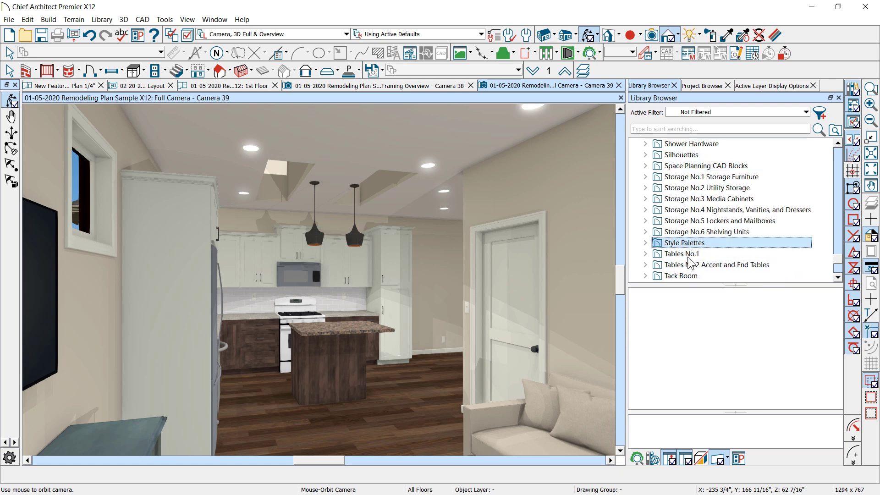
pyautogui.click(646, 243)
pyautogui.click(646, 243)
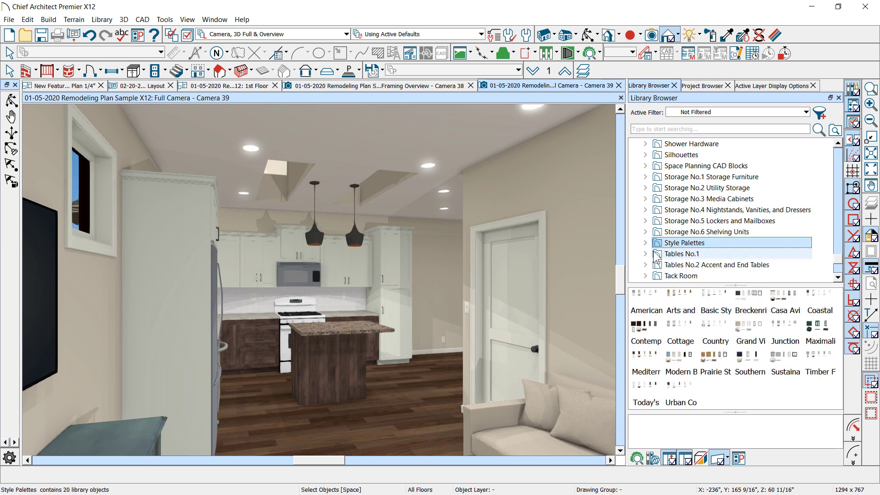
# - Undock the Library Browser, widen it until the palette names are more readable, and move it up over the camera view
pyautogui.moveTo(670, 302); pyautogui.dragTo(721, 84)
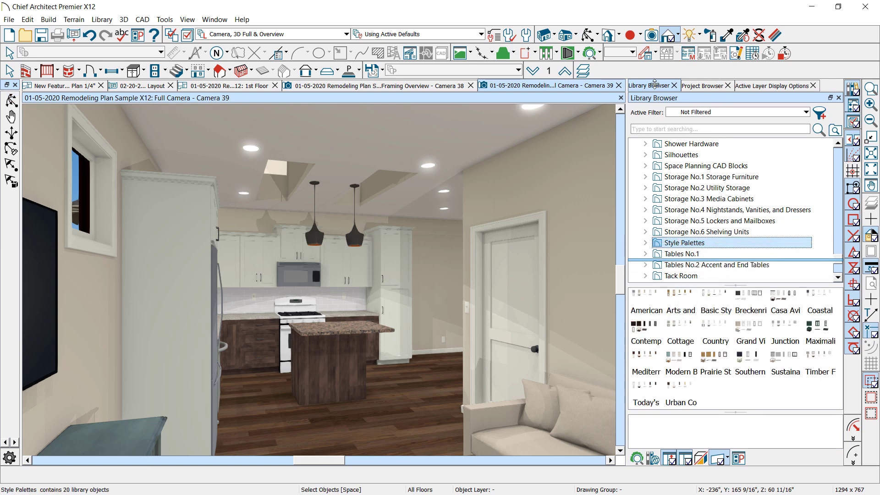
pyautogui.moveTo(656, 84); pyautogui.dragTo(132, 40)
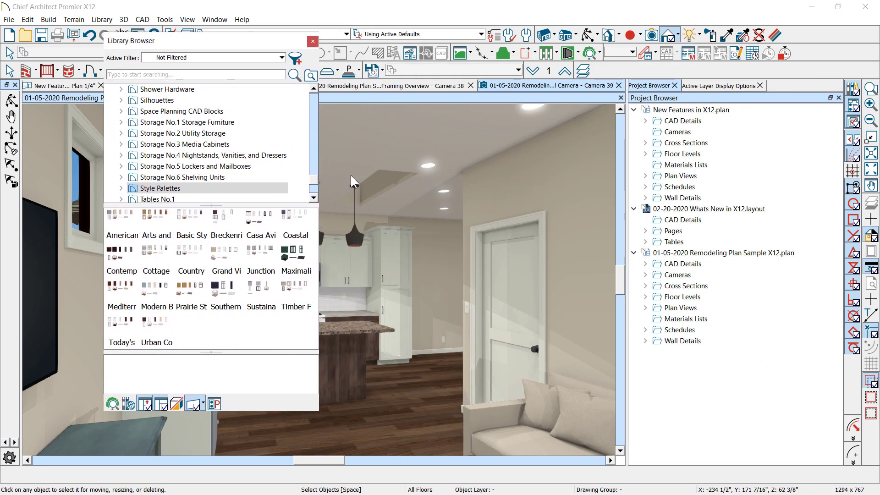
pyautogui.moveTo(319, 243); pyautogui.dragTo(648, 271)
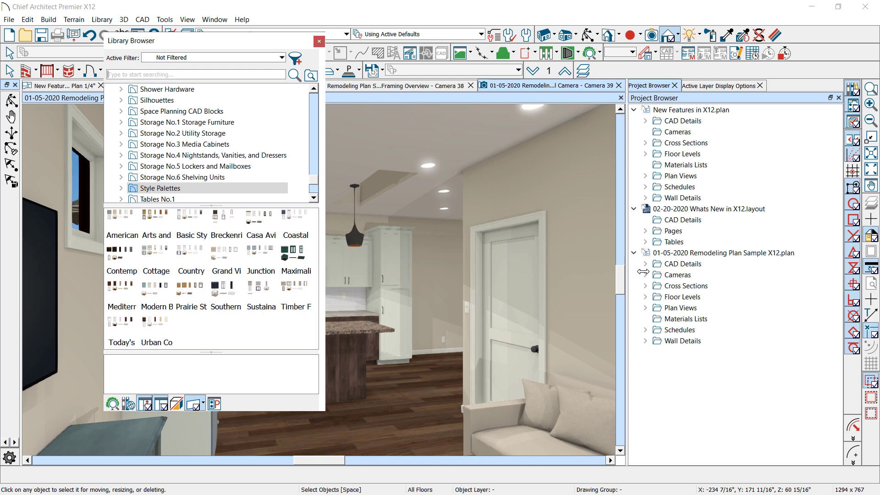
pyautogui.moveTo(400, 250); pyautogui.dragTo(620, 249)
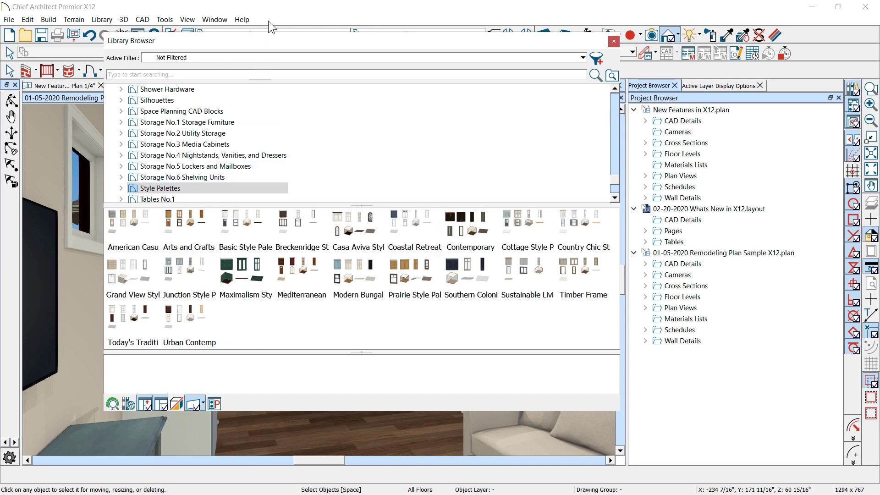
pyautogui.moveTo(265, 34); pyautogui.dragTo(351, 0)
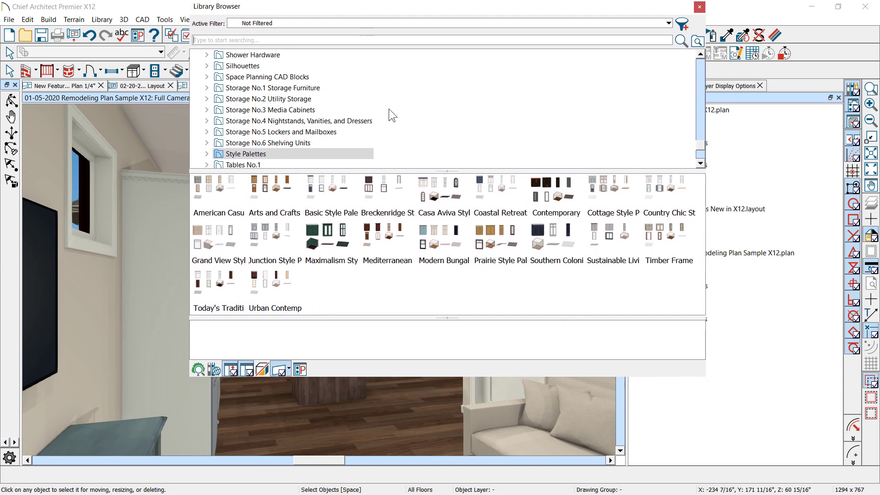
# - Preview the objects in the Breckenridge and Junction style palettes, making the Library Browser taller
pyautogui.click(404, 182)
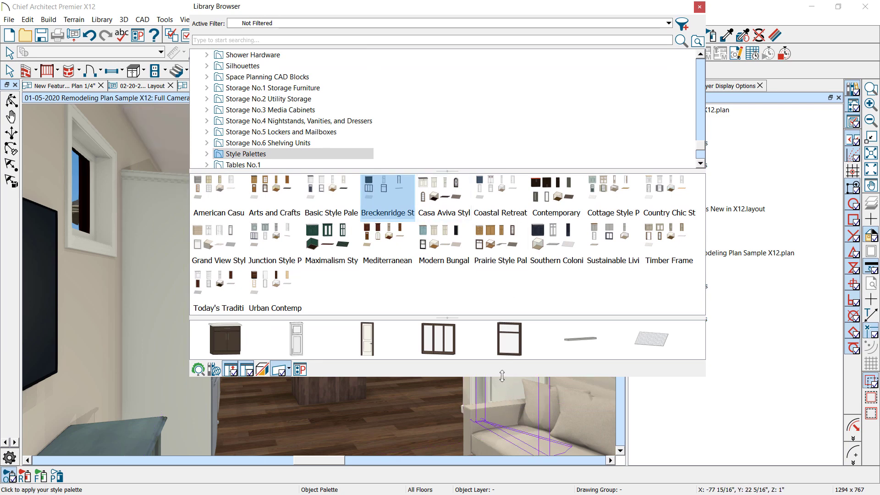
pyautogui.moveTo(502, 376); pyautogui.dragTo(501, 439)
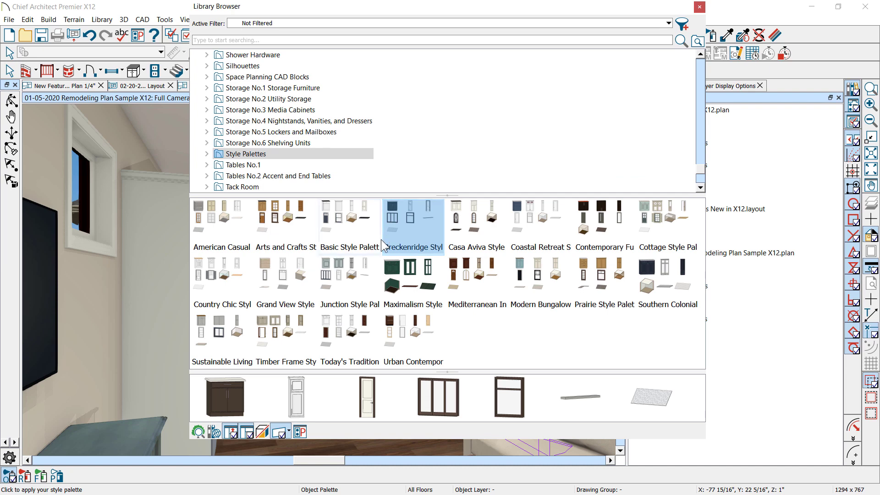
pyautogui.click(331, 265)
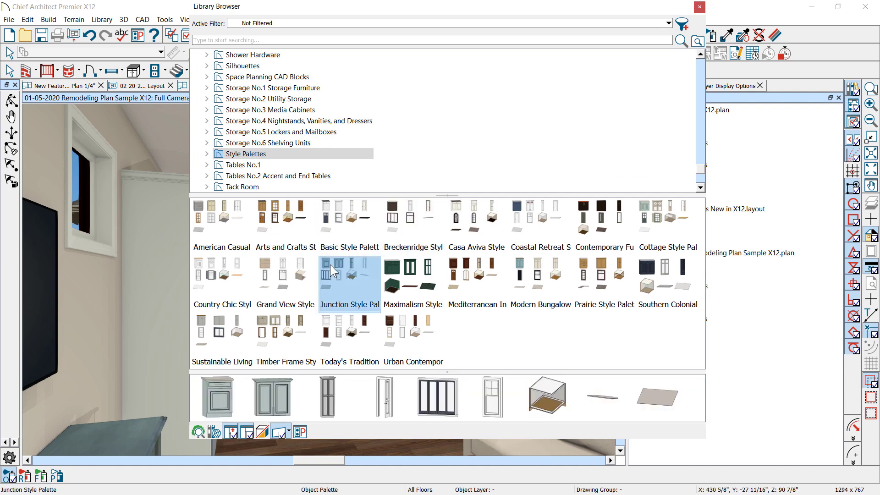
# - Preview the objects in the Maximalism, Mediterranean and Modern Bungalow style palettes
pyautogui.click(403, 277)
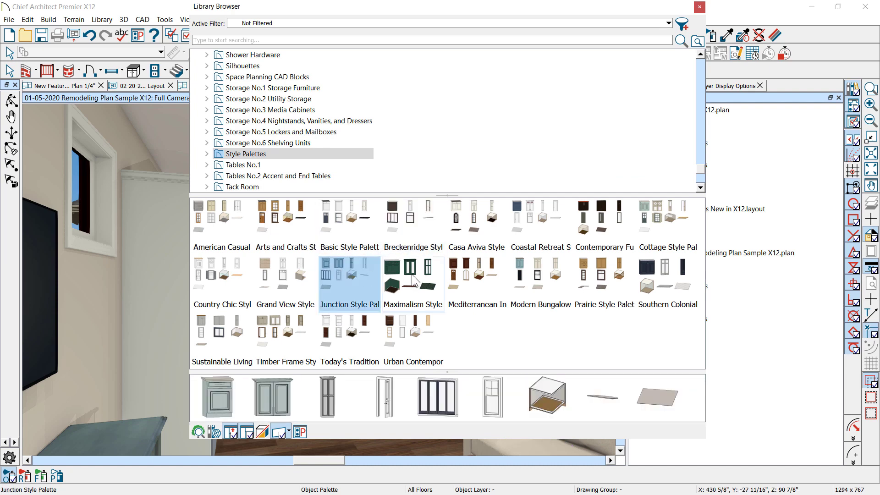
pyautogui.click(492, 278)
pyautogui.click(557, 278)
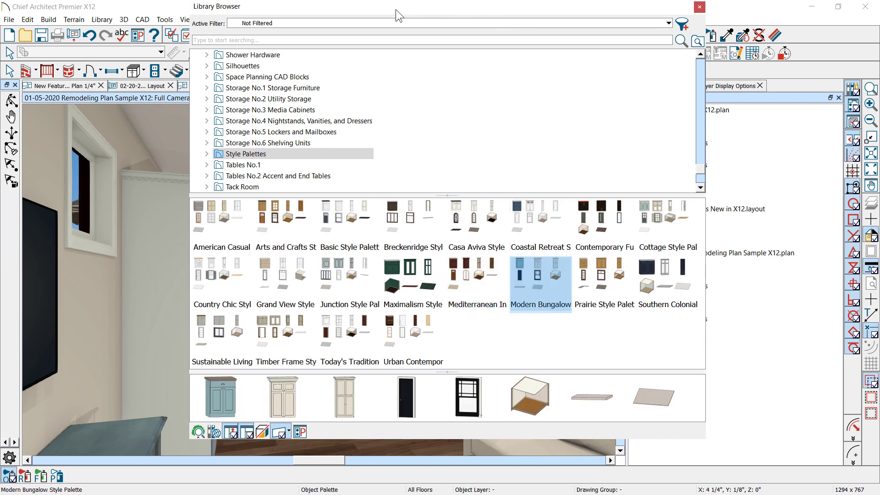
# - Move the Library Browser off the kitchen view and apply the Arts and Crafts style palette to the current floor using Floor Mode
pyautogui.moveTo(395, 10); pyautogui.dragTo(669, 11)
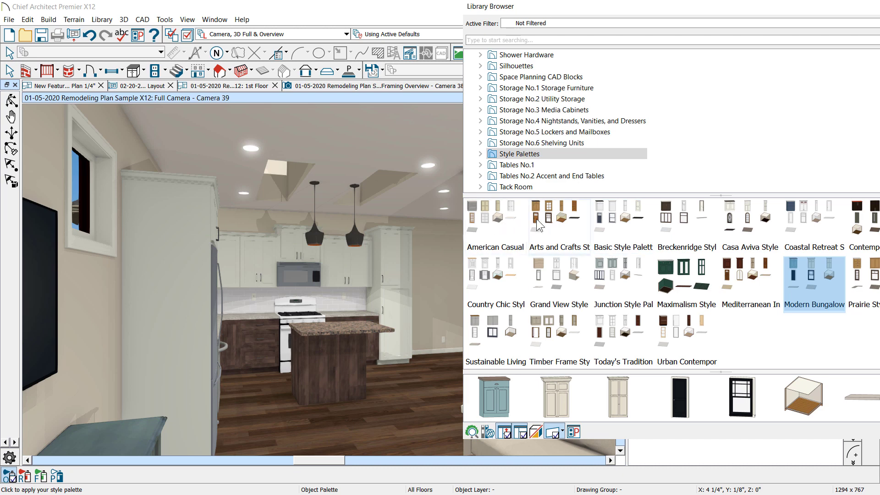
pyautogui.click(557, 226)
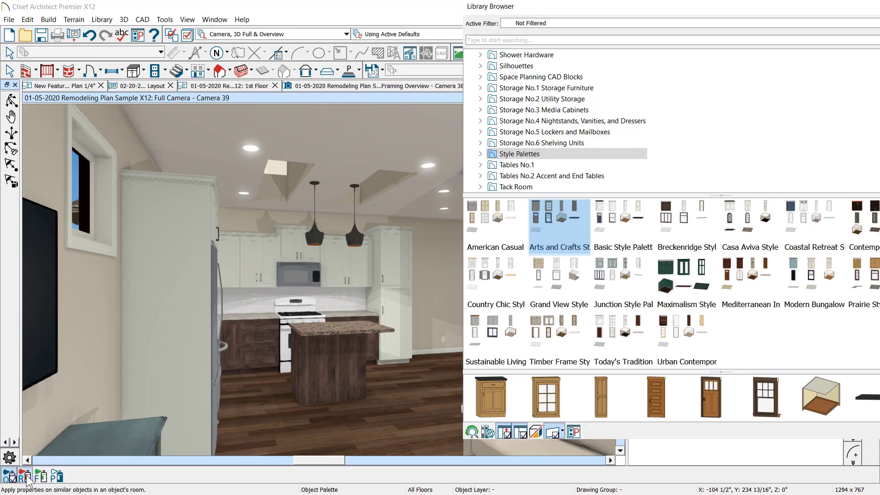
pyautogui.click(40, 477)
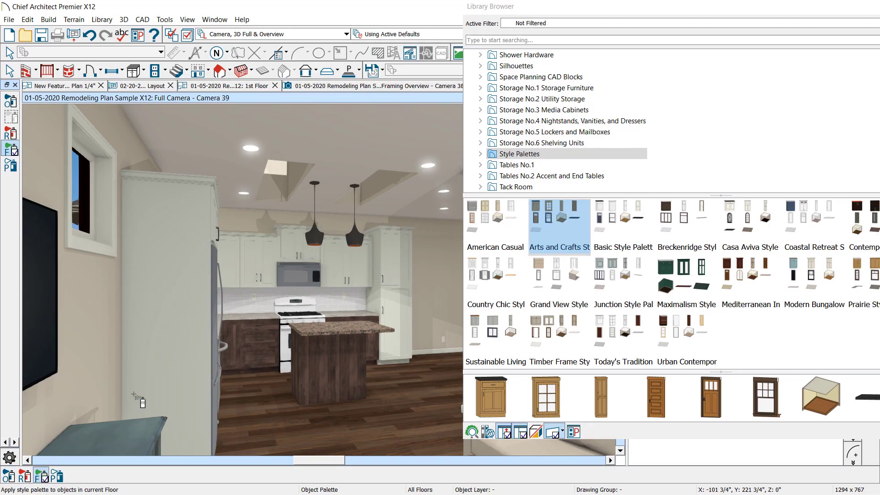
pyautogui.click(598, 216)
pyautogui.click(552, 219)
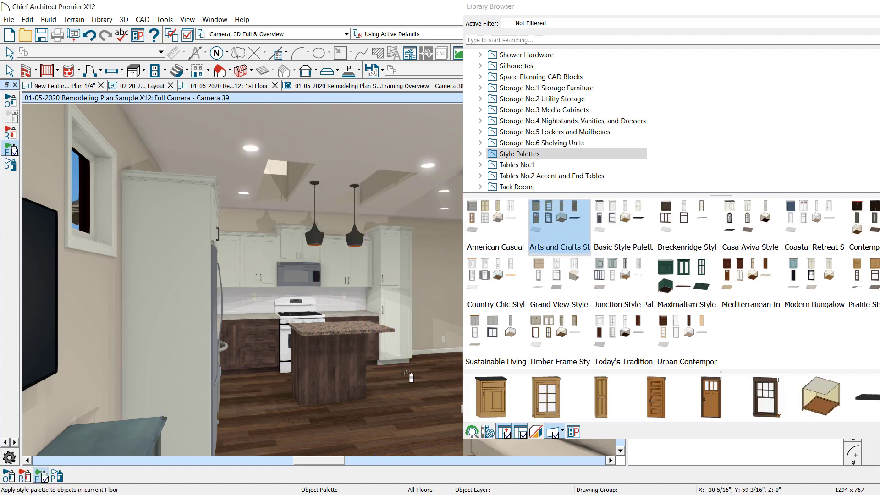
pyautogui.click(438, 349)
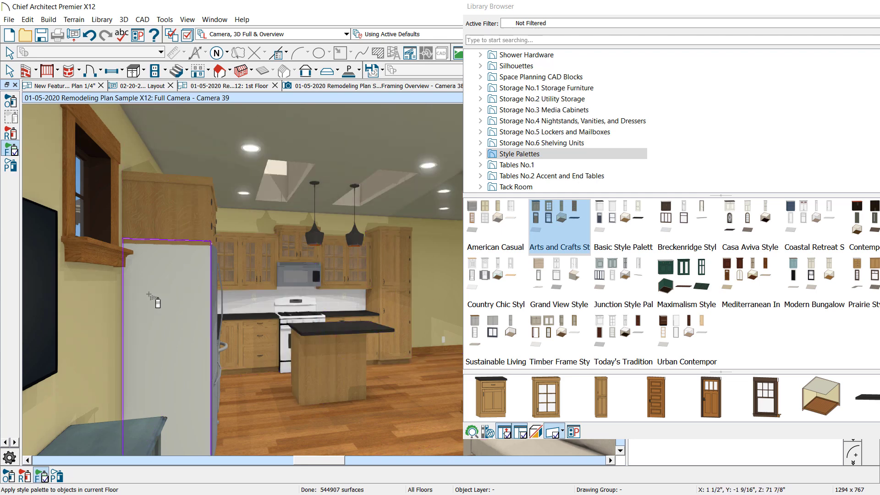
# - Apply the Maximalism style palette to the floor, and replace it with the Modern Bungalow style palette
pyautogui.click(698, 266)
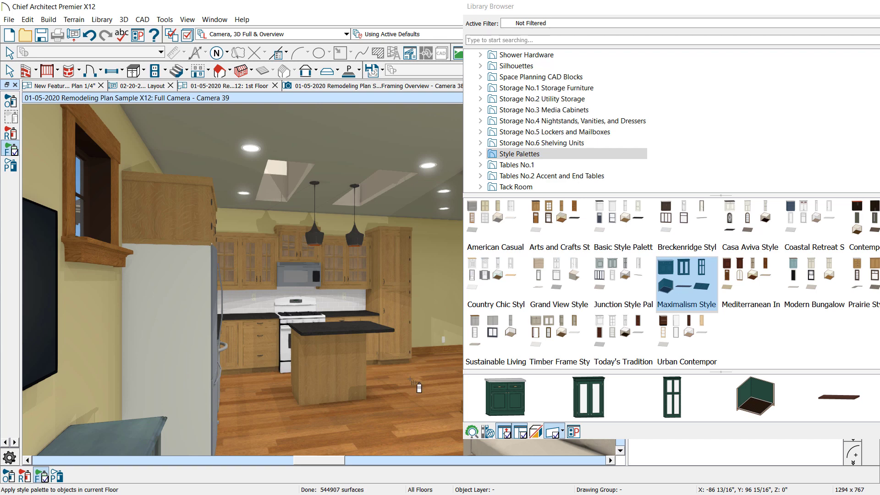
pyautogui.click(329, 301)
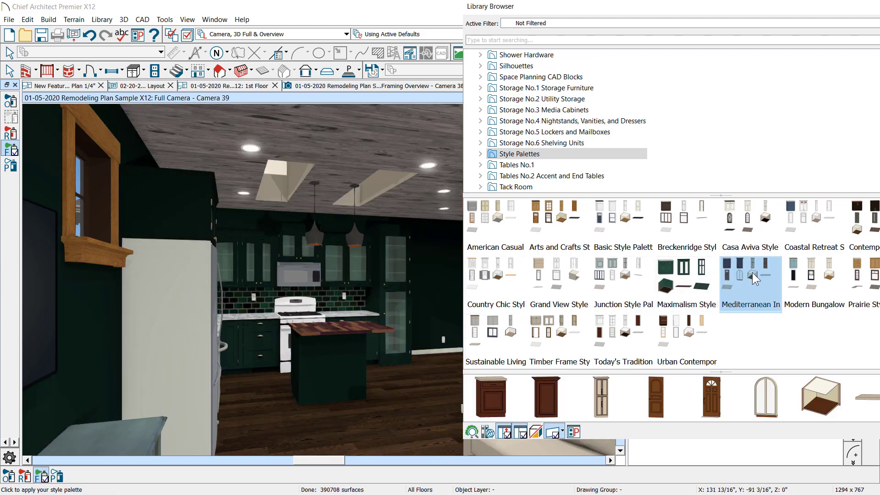
pyautogui.click(814, 279)
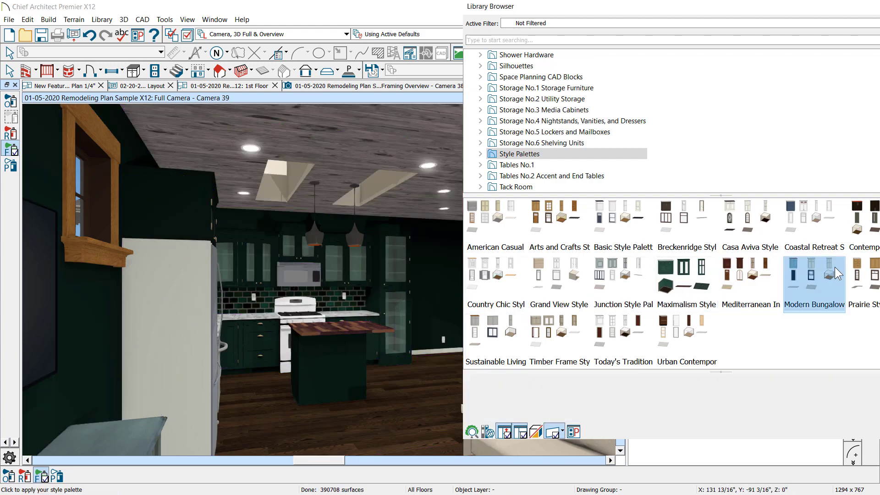
pyautogui.click(398, 396)
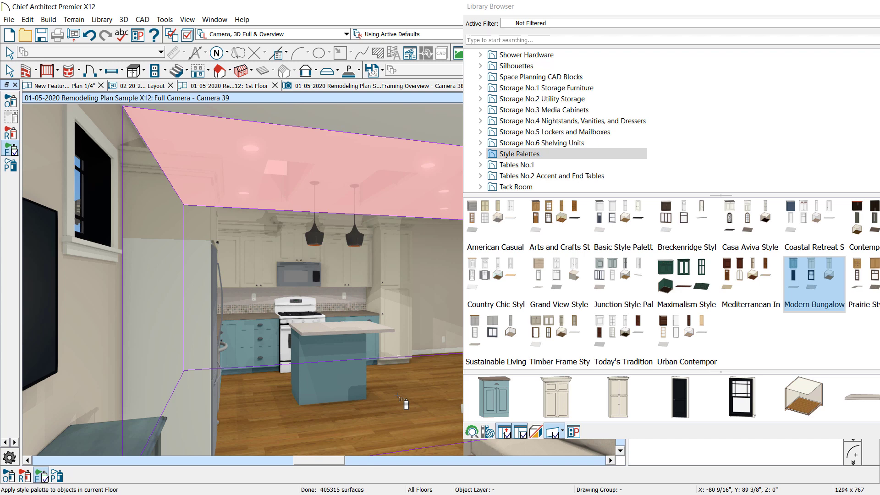
# - Set style palette application to Room Mode, return to object selection, and look over the restyled kitchen
pyautogui.click(23, 477)
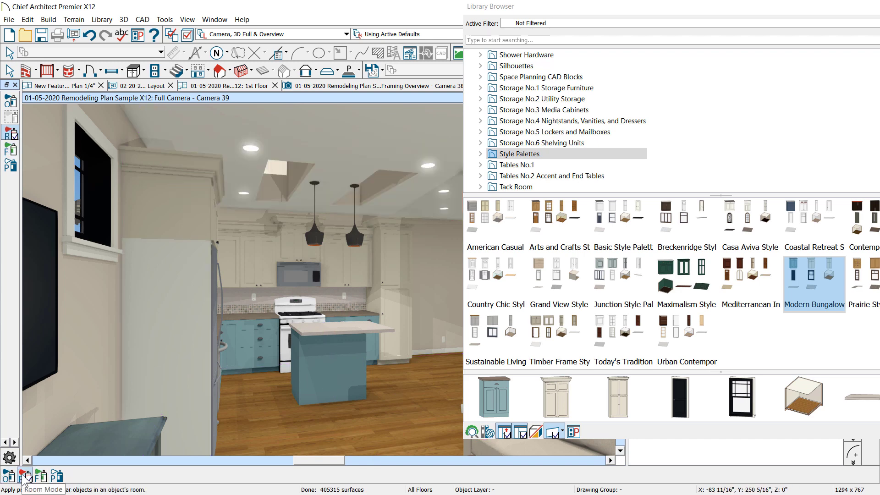
pyautogui.press('space')
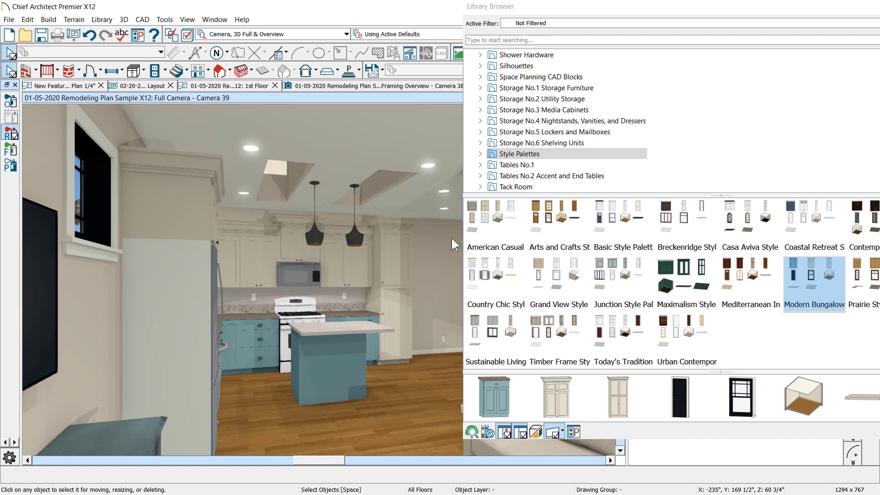
pyautogui.scroll(2, 444, 262)
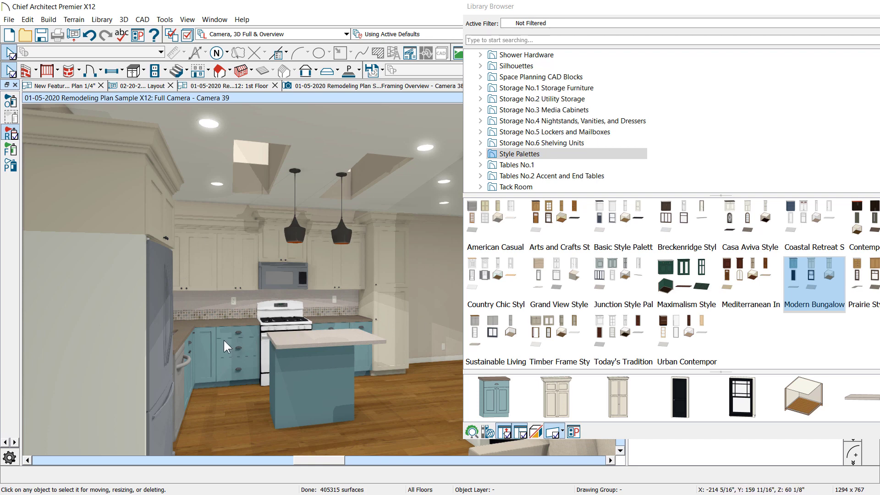
pyautogui.scroll(-2, 224, 339)
# - Select the kitchen room and create a new style palette from it
pyautogui.click(377, 405)
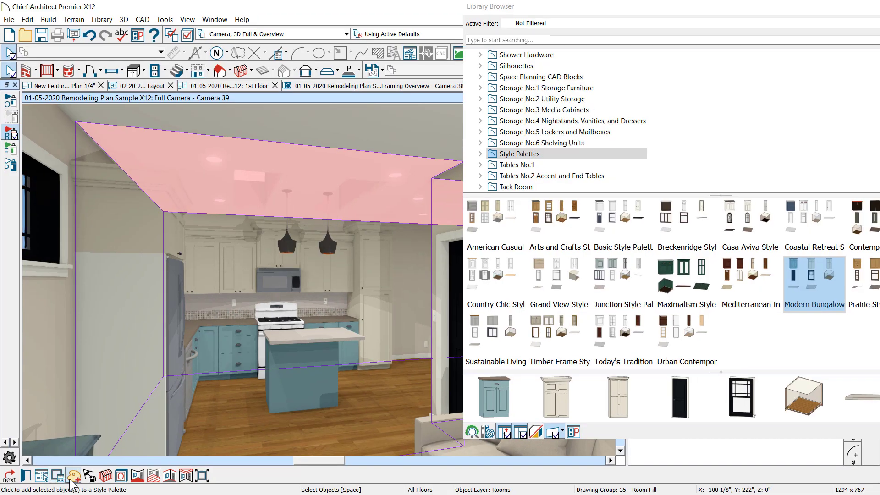
pyautogui.click(73, 477)
pyautogui.moveTo(433, 212); pyautogui.dragTo(393, 219)
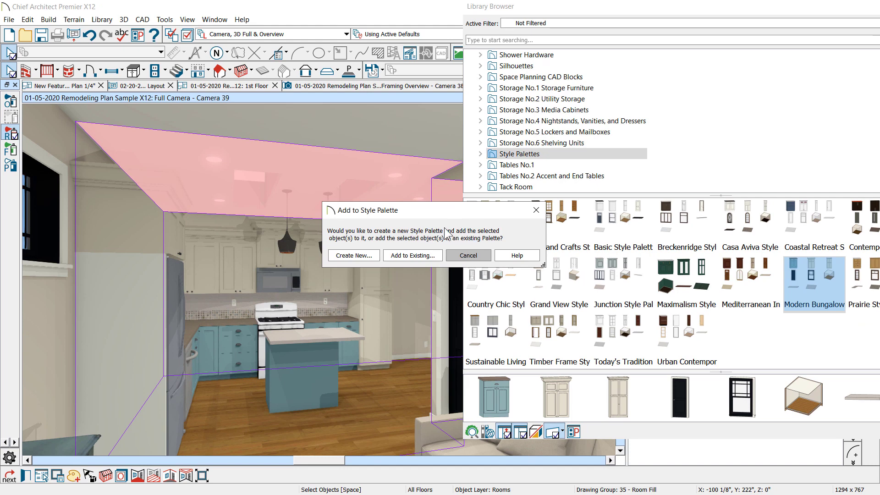
pyautogui.click(348, 258)
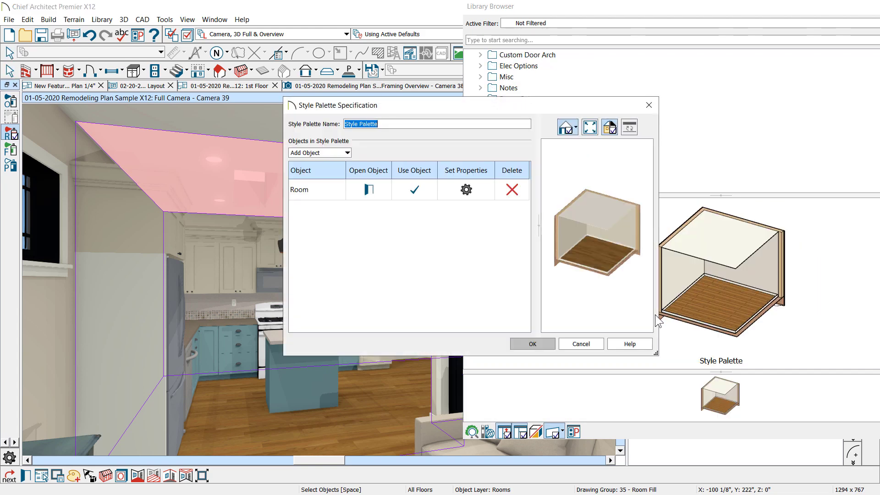
# - Examine the Room object's specification and the new palette's 3D preview, closing both dialogs without changes
pyautogui.click(342, 189)
pyautogui.click(358, 188)
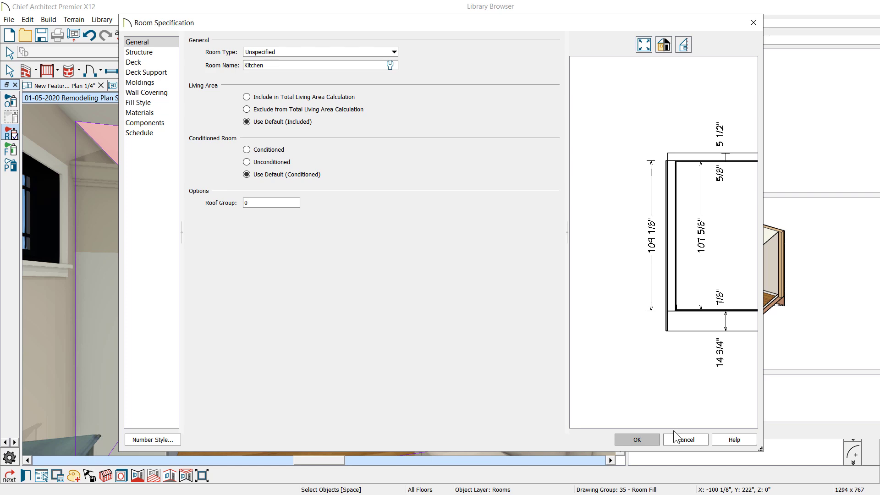
pyautogui.click(677, 441)
pyautogui.moveTo(596, 267); pyautogui.dragTo(628, 214)
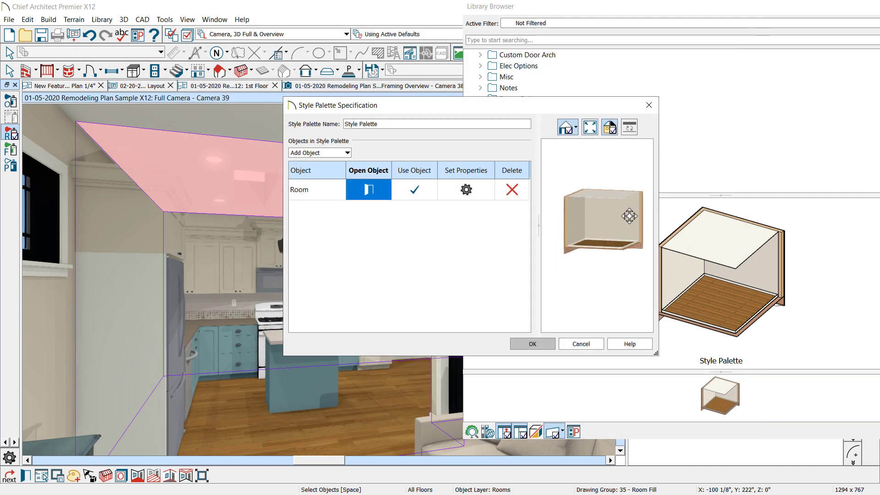
pyautogui.click(592, 342)
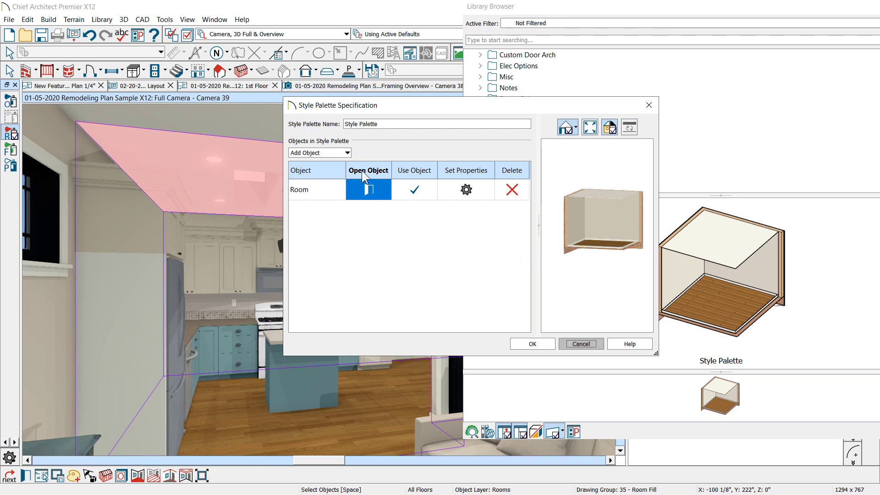
pyautogui.click(575, 346)
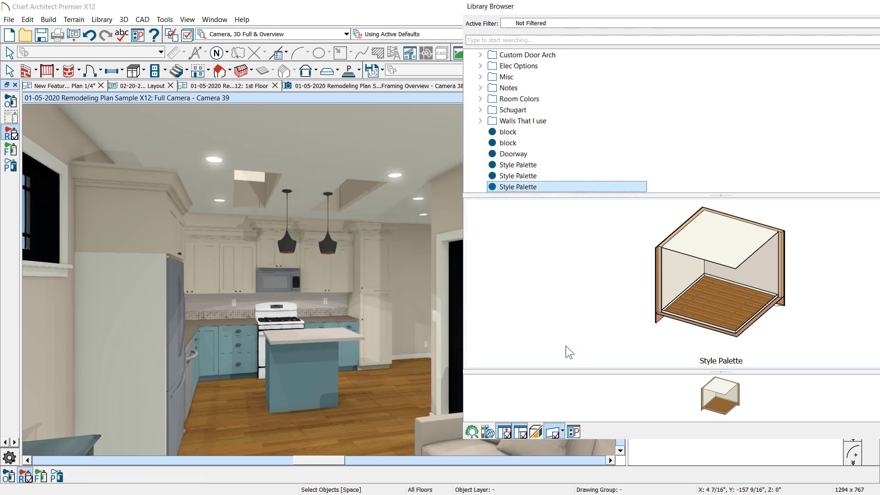
pyautogui.click(285, 369)
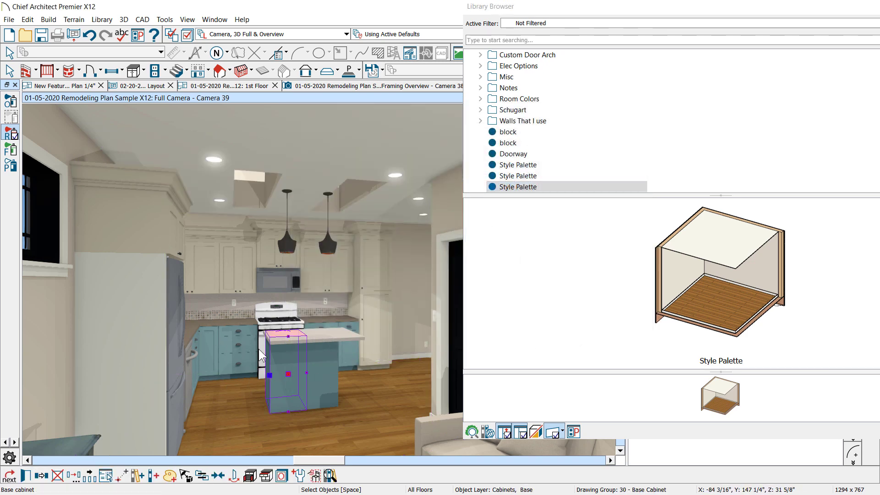
pyautogui.press('space')
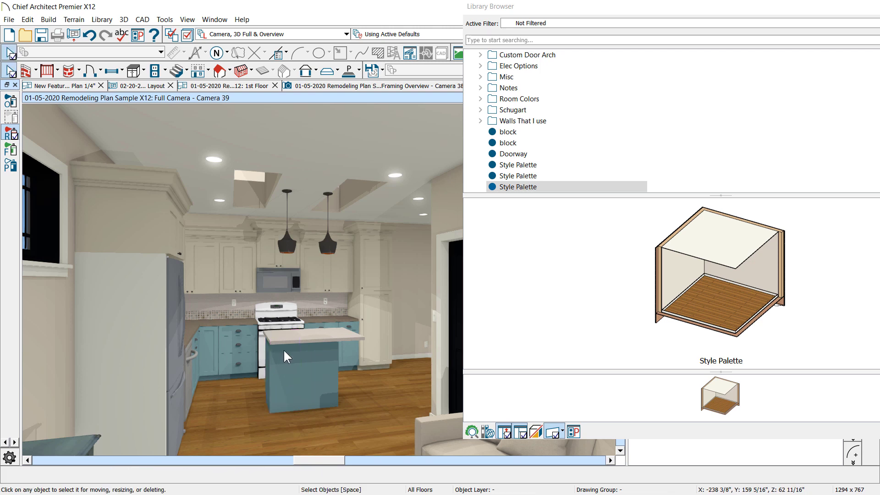
pyautogui.click(327, 364)
pyautogui.keyDown('shift'); pyautogui.click(294, 372); pyautogui.keyUp('shift')
pyautogui.keyDown('shift'); pyautogui.click(225, 357); pyautogui.keyUp('shift')
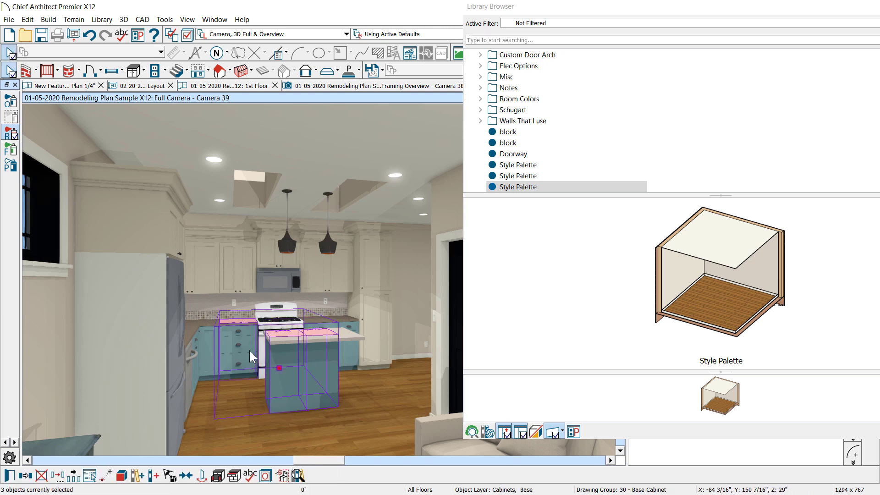
pyautogui.keyDown('shift'); pyautogui.click(245, 289); pyautogui.keyUp('shift')
pyautogui.keyDown('shift'); pyautogui.click(285, 246); pyautogui.keyUp('shift')
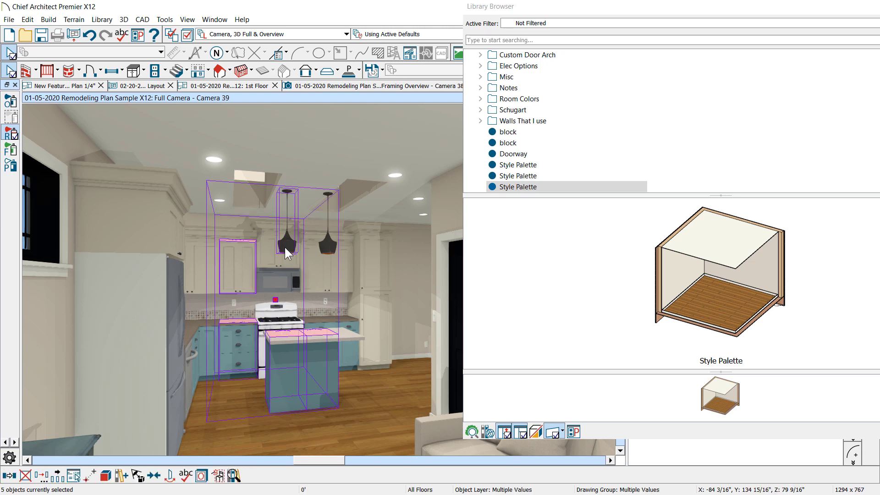
pyautogui.keyDown('shift'); pyautogui.click(289, 289); pyautogui.keyUp('shift')
pyautogui.keyDown('shift'); pyautogui.click(345, 282); pyautogui.keyUp('shift')
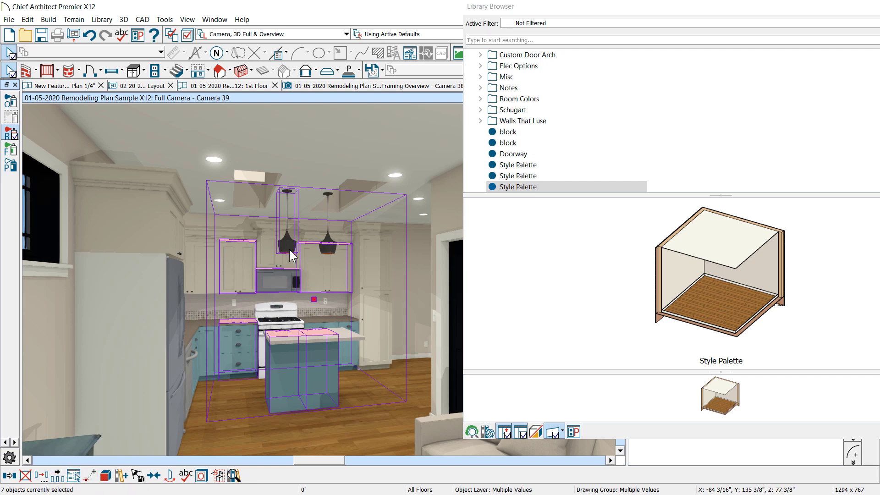
pyautogui.click(323, 277)
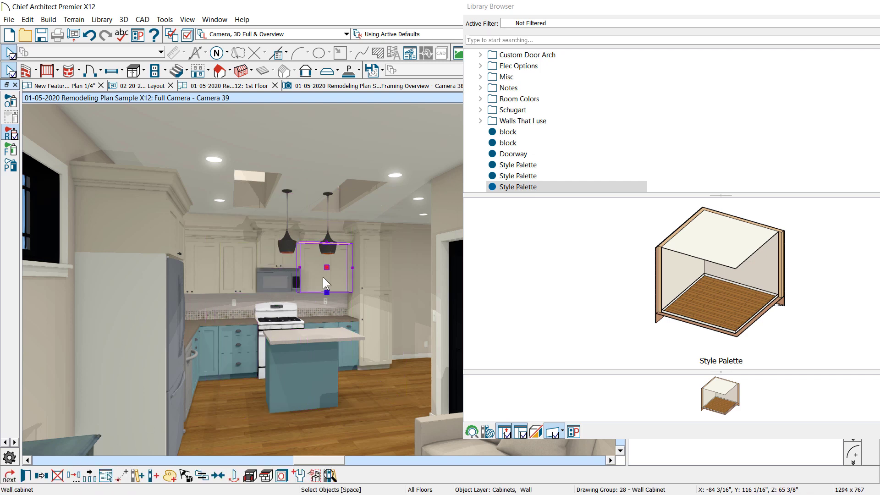
pyautogui.keyDown('shift'); pyautogui.click(369, 284); pyautogui.keyUp('shift')
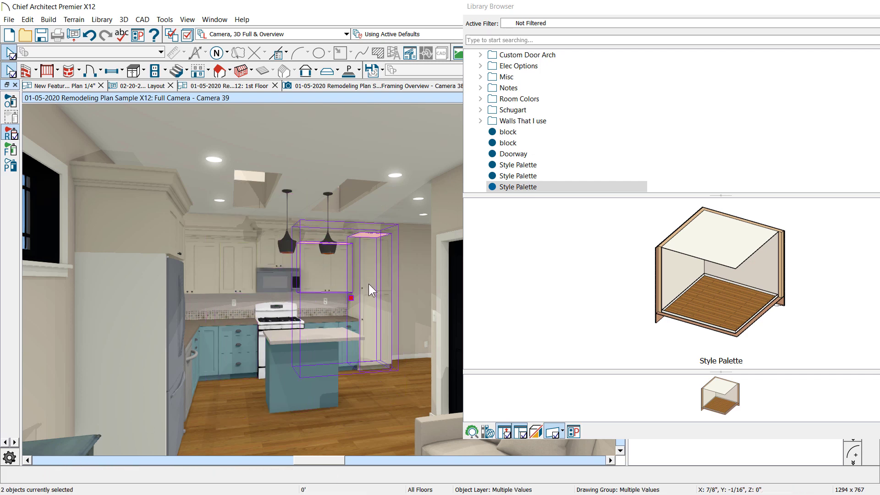
pyautogui.keyDown('shift'); pyautogui.click(291, 351); pyautogui.keyUp('shift')
pyautogui.keyDown('shift'); pyautogui.click(211, 345); pyautogui.keyUp('shift')
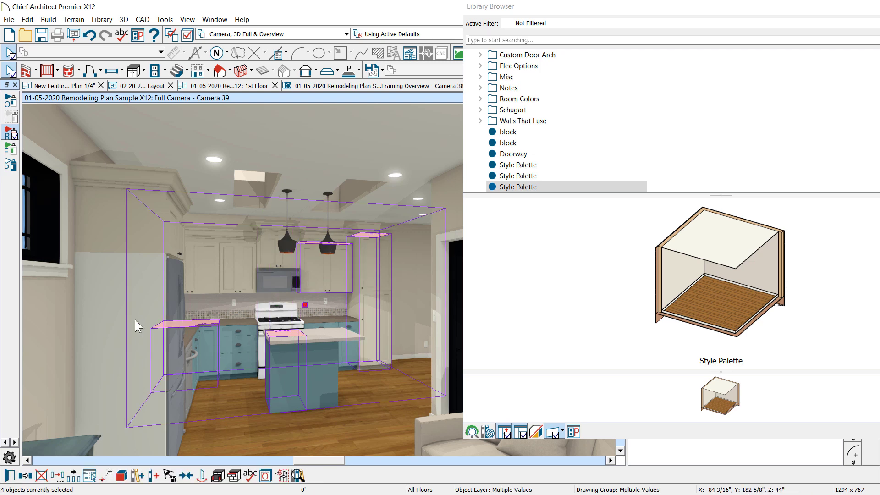
pyautogui.keyDown('shift'); pyautogui.click(104, 212); pyautogui.keyUp('shift')
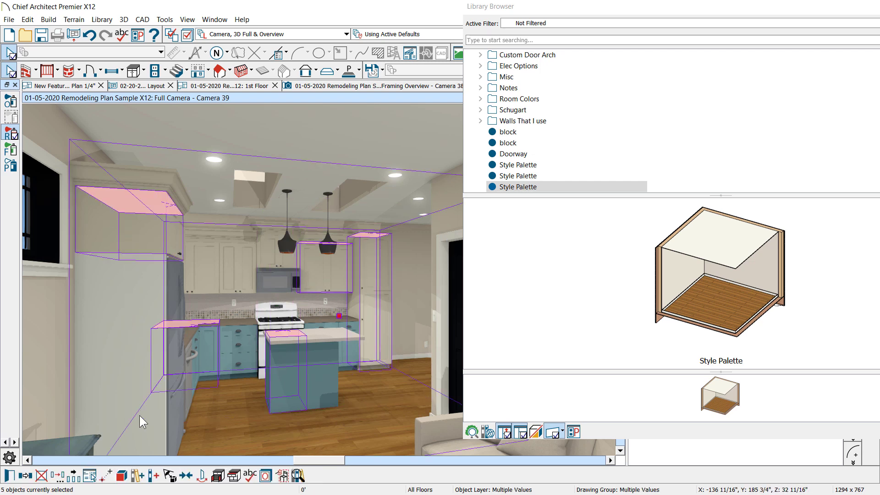
pyautogui.keyDown('shift'); pyautogui.click(99, 213); pyautogui.keyUp('shift')
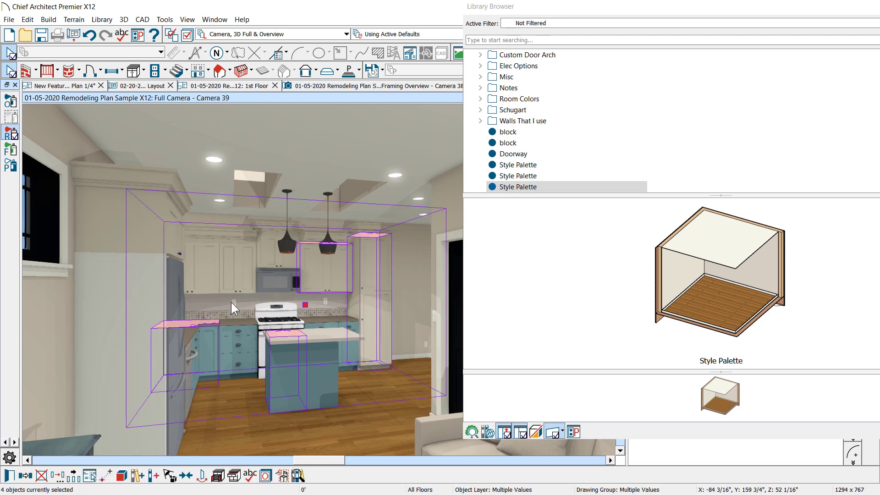
# - Select a wall cabinet, a base cabinet and the full-height cabinet, and add them to the existing style palette made from the kitchen room
pyautogui.click(192, 272)
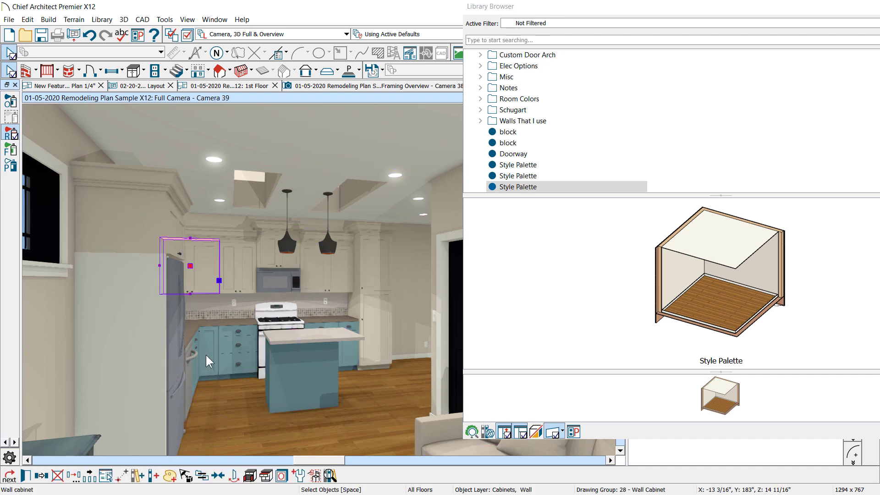
pyautogui.keyDown('shift'); pyautogui.click(223, 367); pyautogui.keyUp('shift')
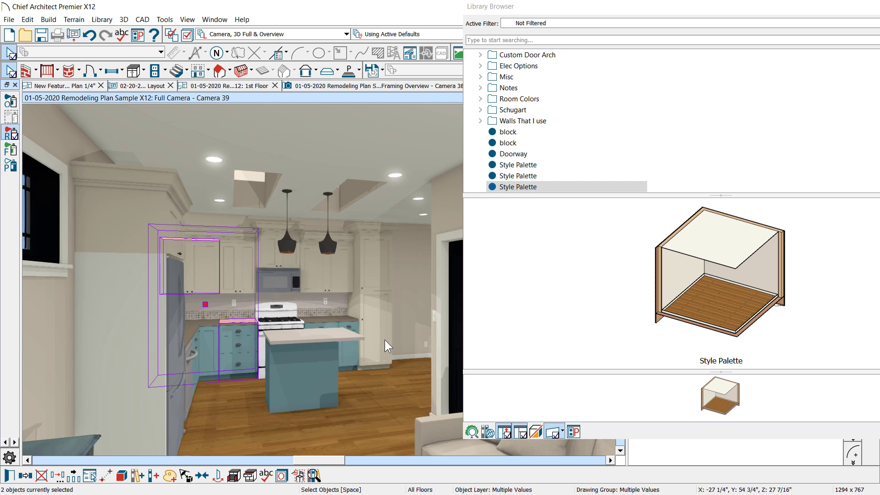
pyautogui.keyDown('shift'); pyautogui.click(371, 319); pyautogui.keyUp('shift')
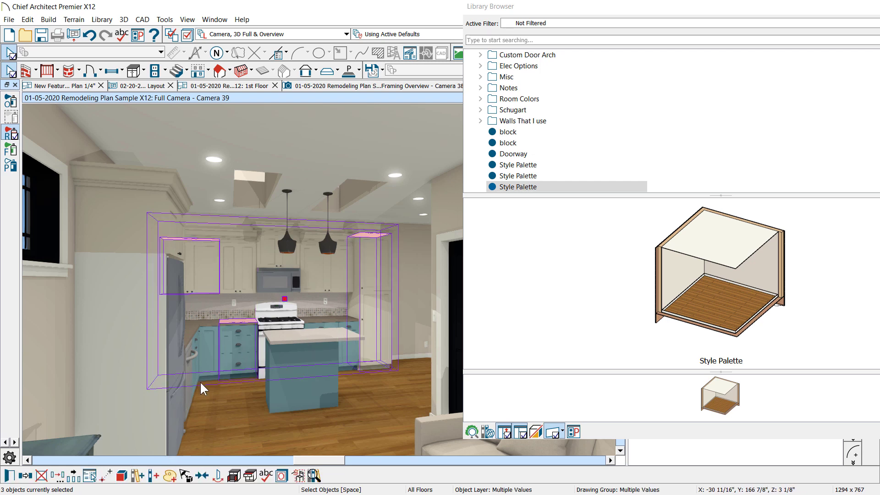
pyautogui.click(170, 476)
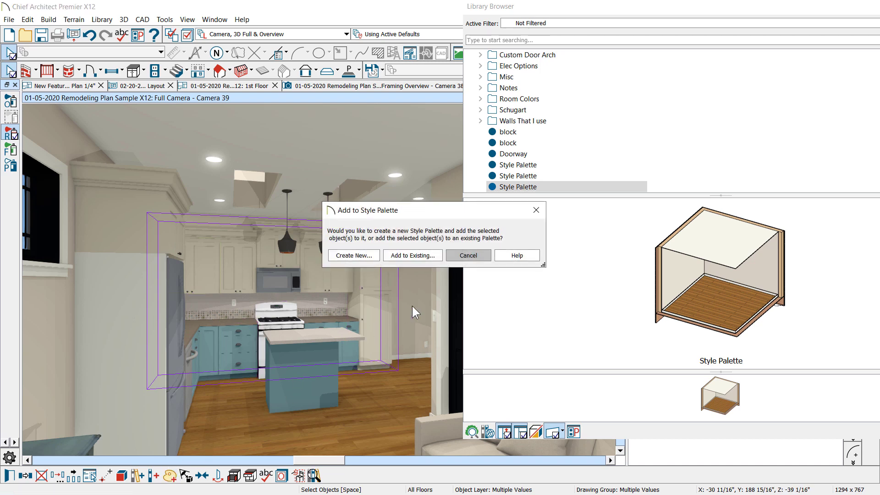
pyautogui.click(415, 257)
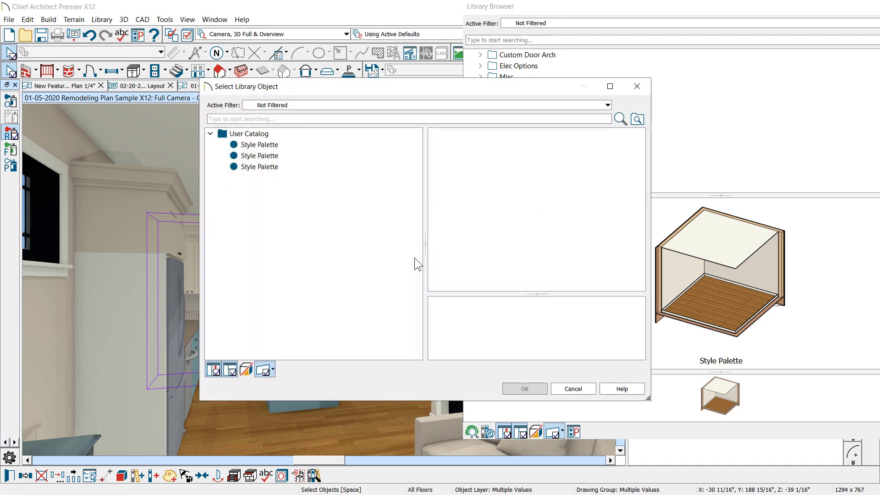
pyautogui.click(254, 169)
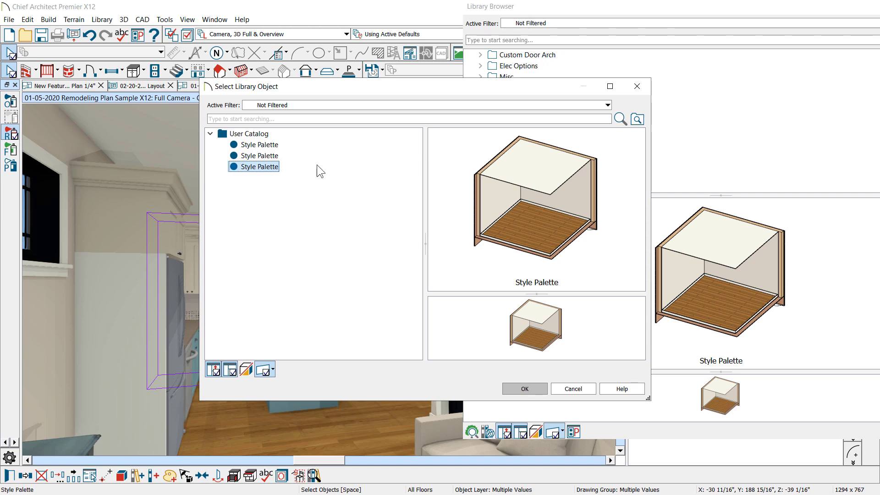
pyautogui.click(523, 389)
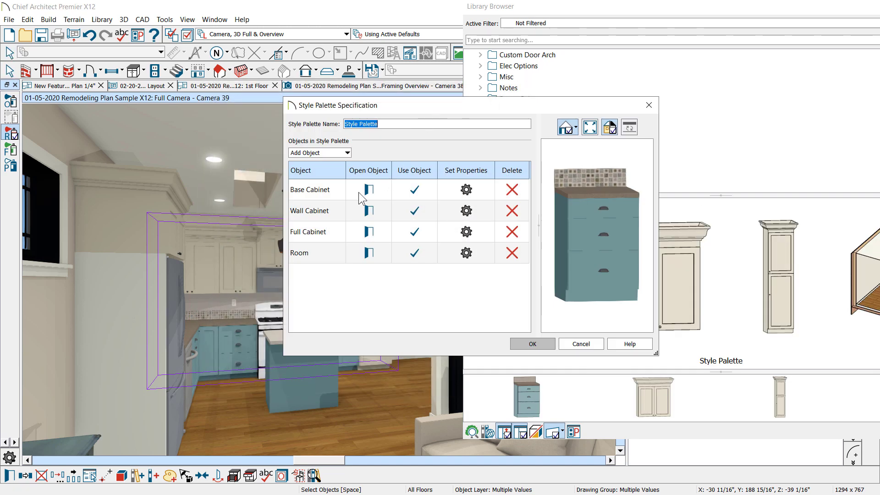
# - Examine the Wall Cabinet's specification within the style palette, closing both dialogs without changes
pyautogui.click(369, 210)
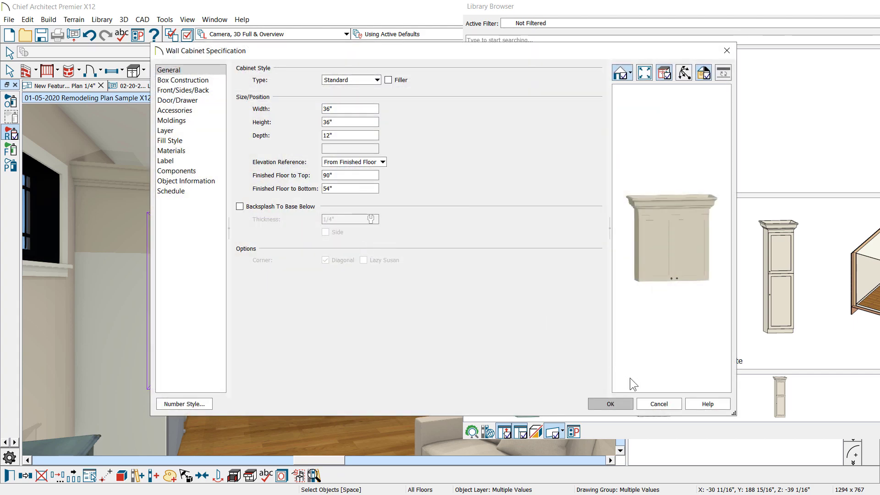
pyautogui.click(668, 406)
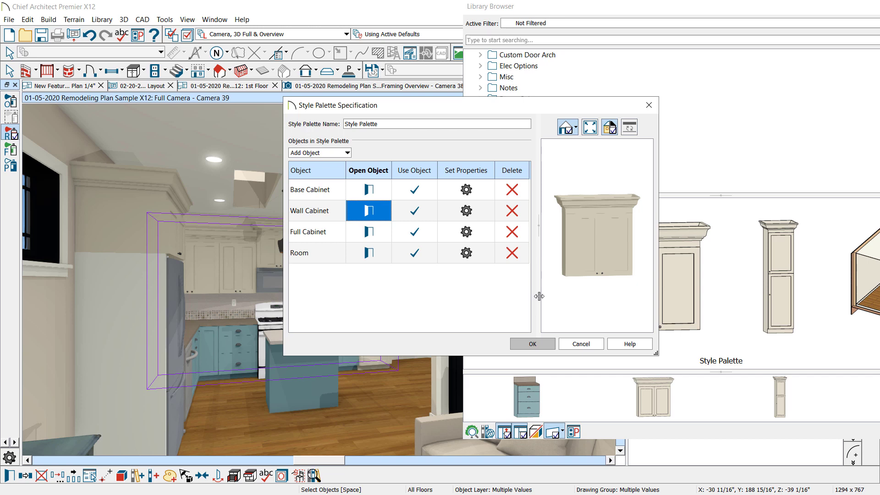
pyautogui.click(591, 341)
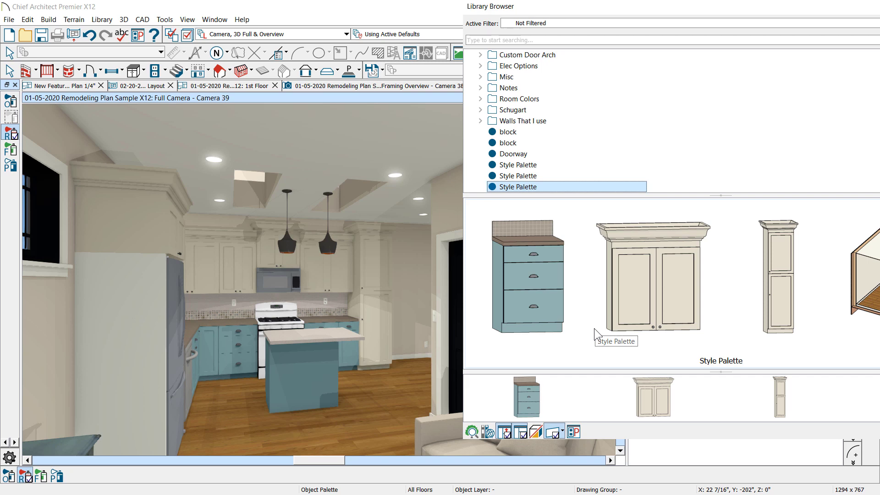
# - Close the Library Browser, return to object selection, and look over the house exterior in the camera view
pyautogui.moveTo(761, 8); pyautogui.dragTo(535, 29)
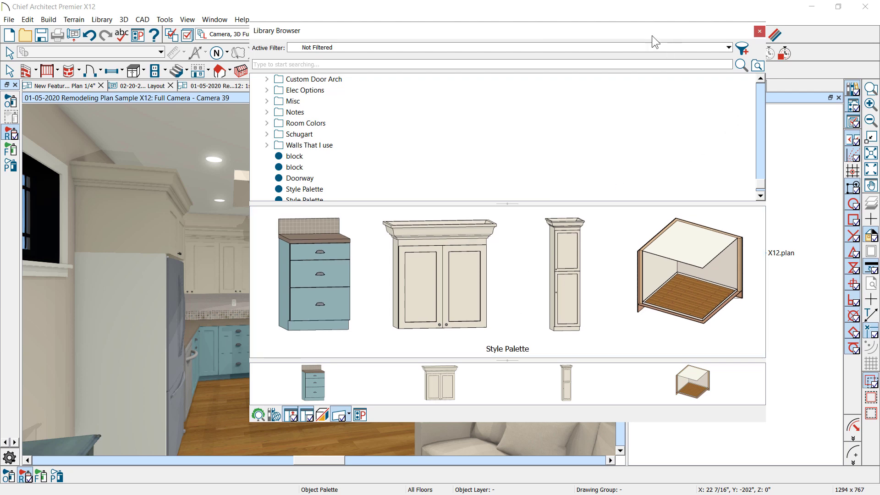
pyautogui.moveTo(654, 41); pyautogui.dragTo(562, 47)
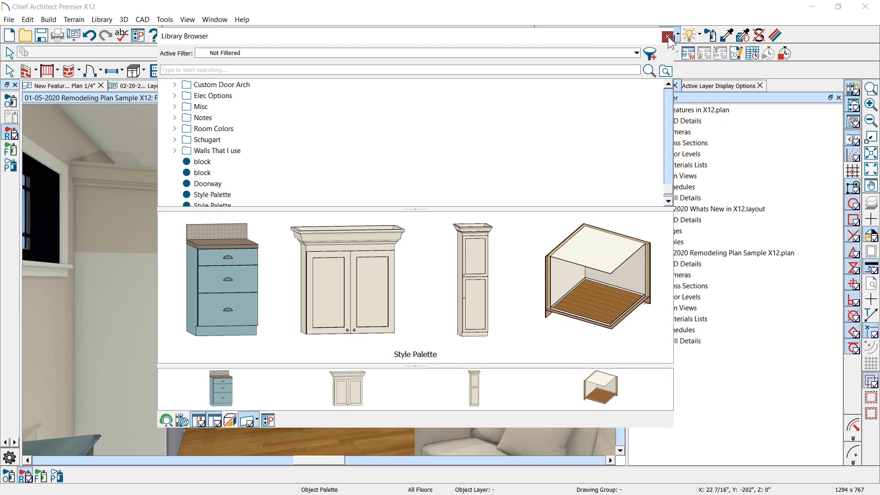
pyautogui.click(667, 37)
pyautogui.scroll(3, 362, 296)
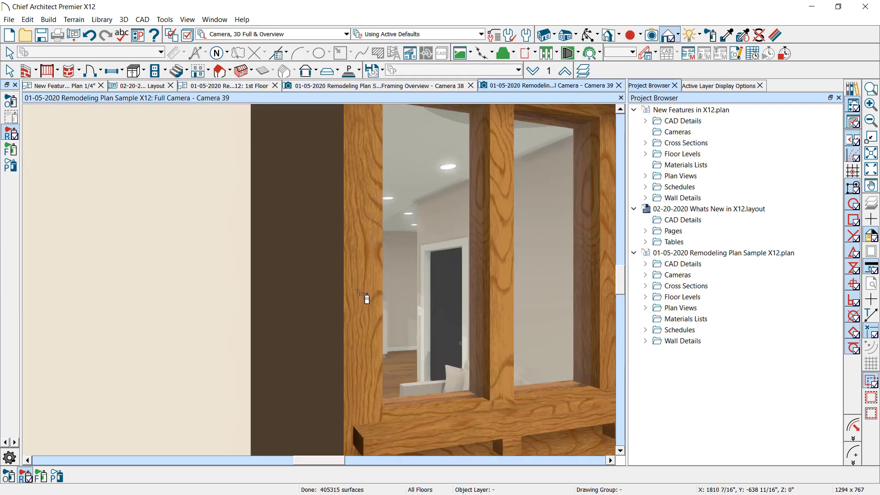
pyautogui.press('space')
pyautogui.scroll(-3, 184, 286)
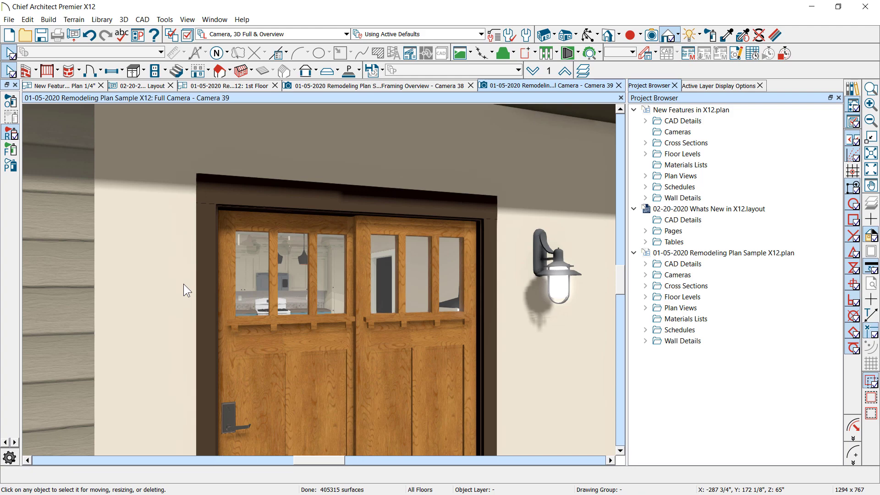
pyautogui.scroll(-3, 551, 173)
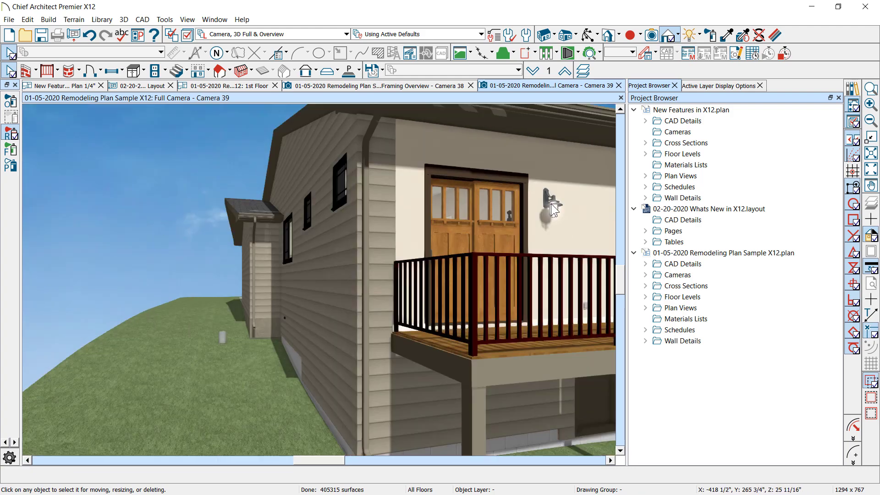
pyautogui.scroll(-2, 289, 310)
pyautogui.scroll(2, 568, 204)
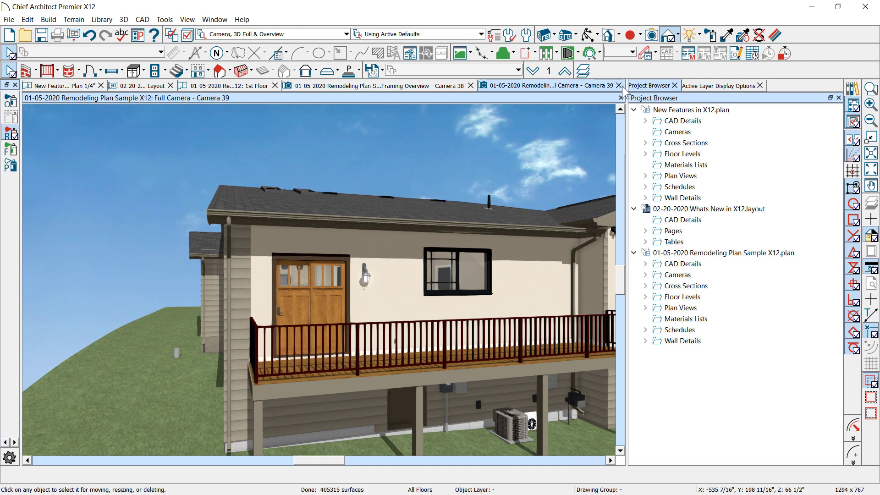
# - Switch to the 02-20-2020 Whats New in X12 layout, advance to page 9 and examine the framing features
pyautogui.click(59, 86)
pyautogui.scroll(-3, 172, 185)
pyautogui.press('Escape')
pyautogui.scroll(2, 386, 154)
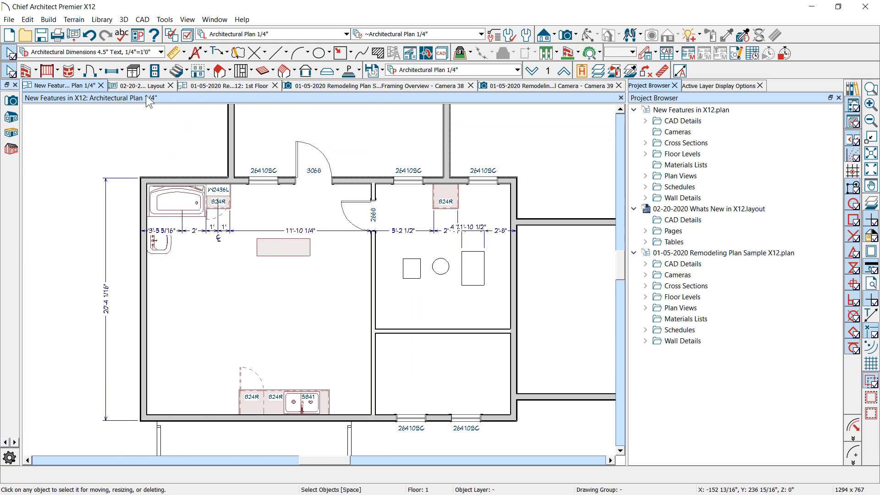
pyautogui.click(136, 86)
pyautogui.scroll(-4, 387, 168)
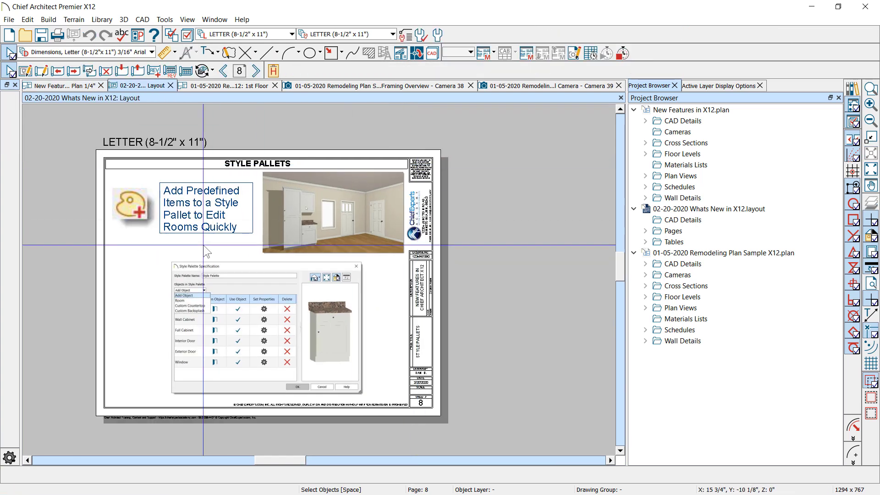
pyautogui.scroll(3, 202, 243)
pyautogui.click(255, 70)
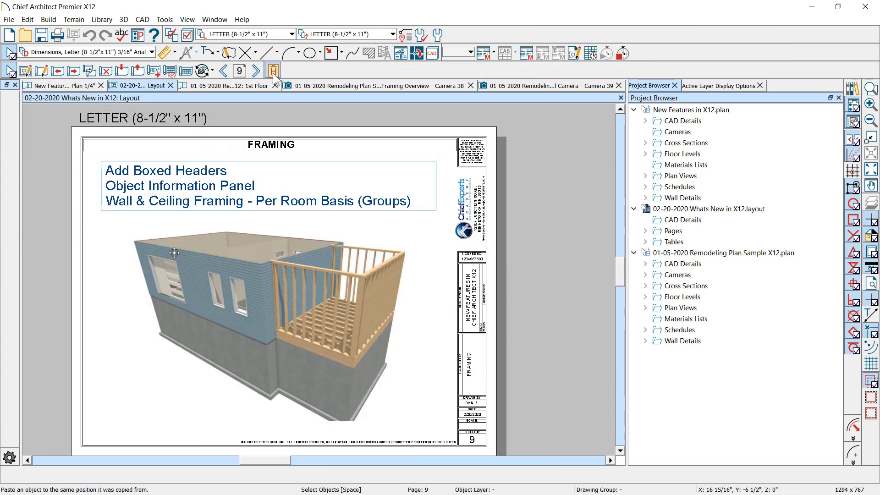
pyautogui.scroll(1, 81, 172)
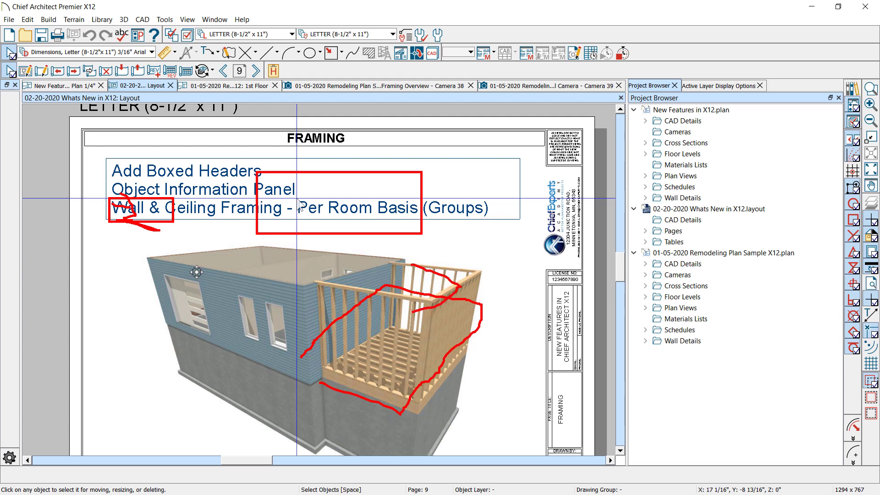
pyautogui.scroll(-1, 132, 143)
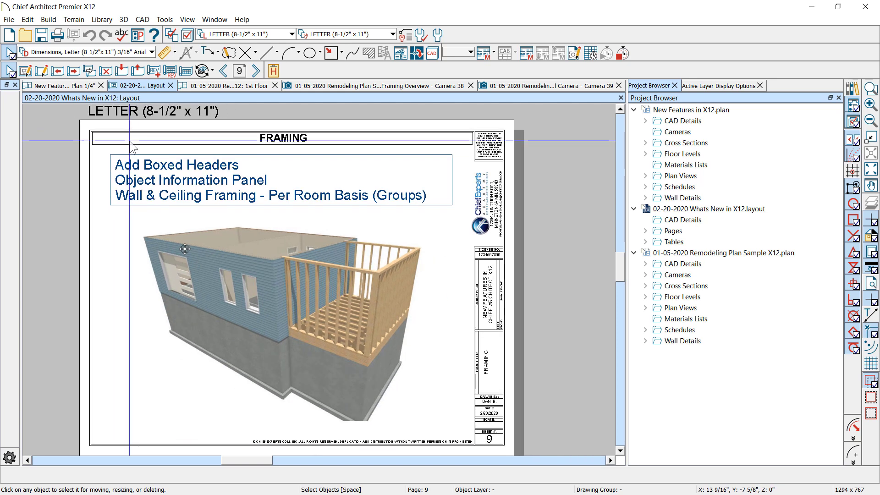
# - Return to the New Features in X12 plan and go down to the foundation level, Floor 0
pyautogui.click(59, 85)
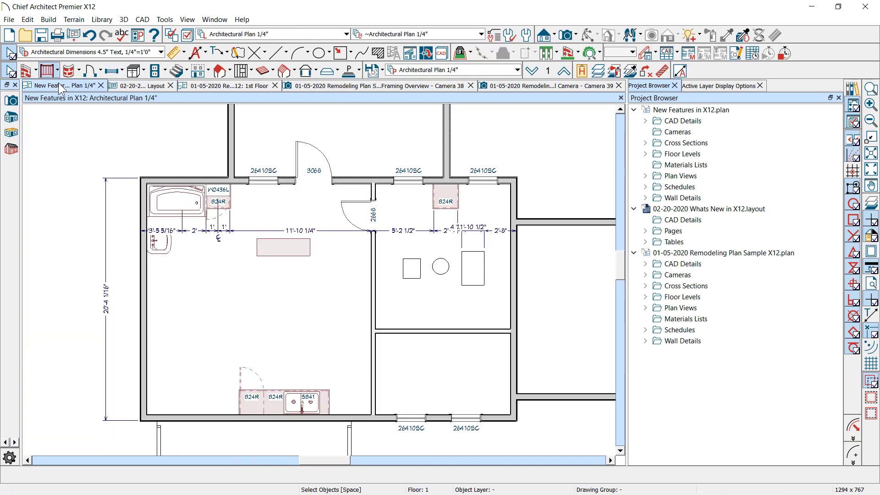
pyautogui.scroll(-2, 478, 293)
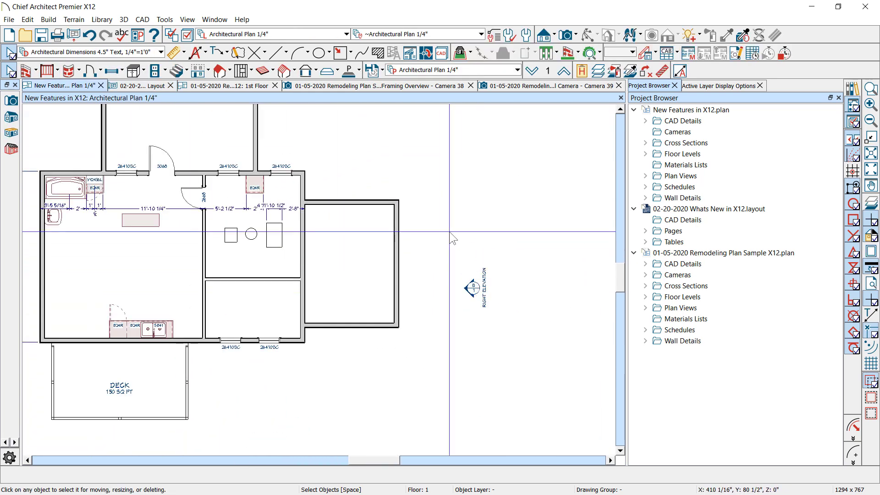
pyautogui.scroll(1, 449, 232)
pyautogui.click(532, 70)
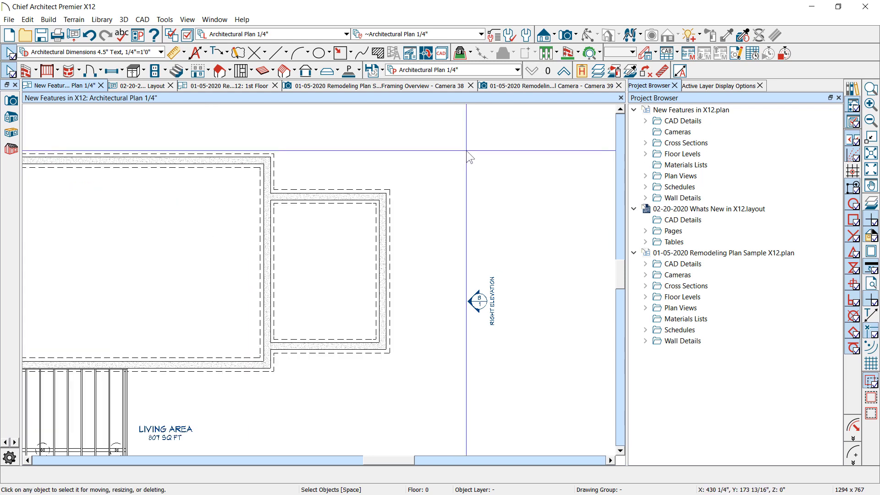
pyautogui.click(483, 70)
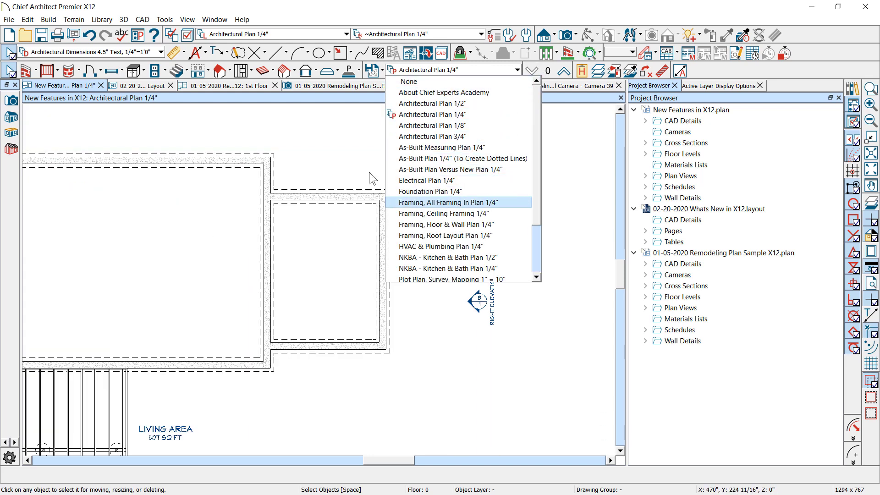
# - Delete every type of framing on all floors of the plan
pyautogui.click(27, 19)
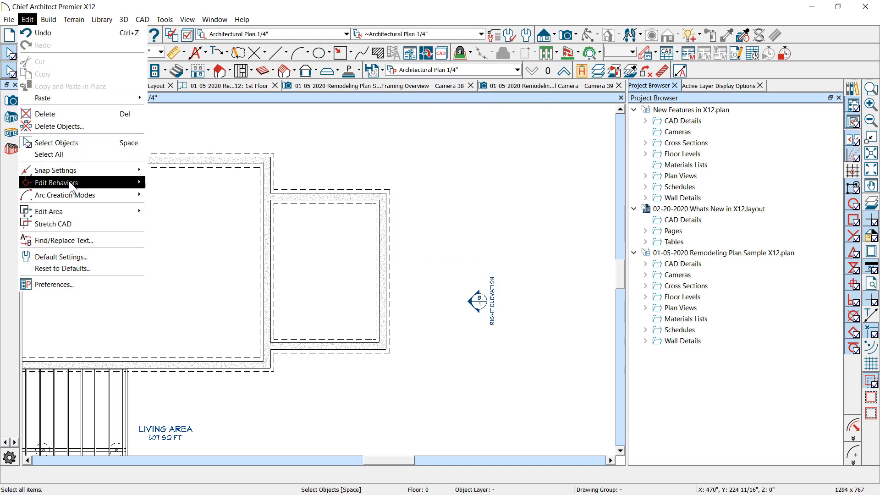
pyautogui.click(59, 126)
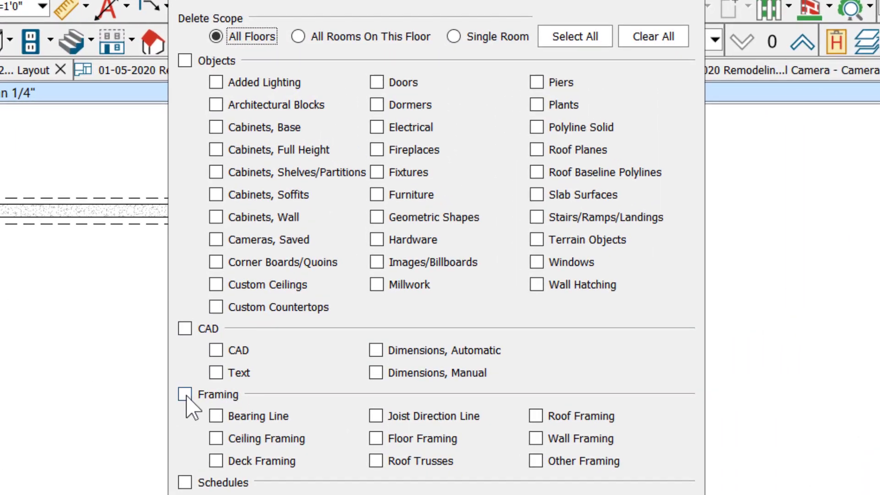
pyautogui.click(185, 395)
pyautogui.click(639, 433)
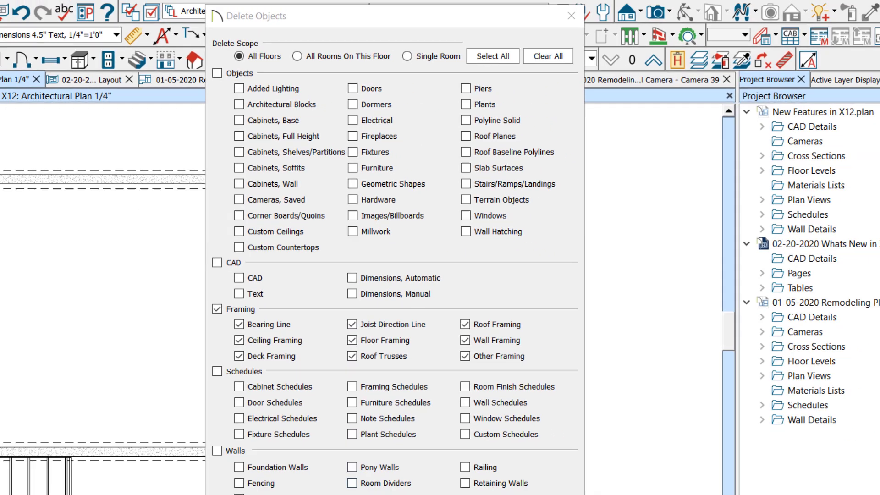
pyautogui.click(392, 415)
pyautogui.scroll(-2, 425, 211)
pyautogui.scroll(2, 344, 240)
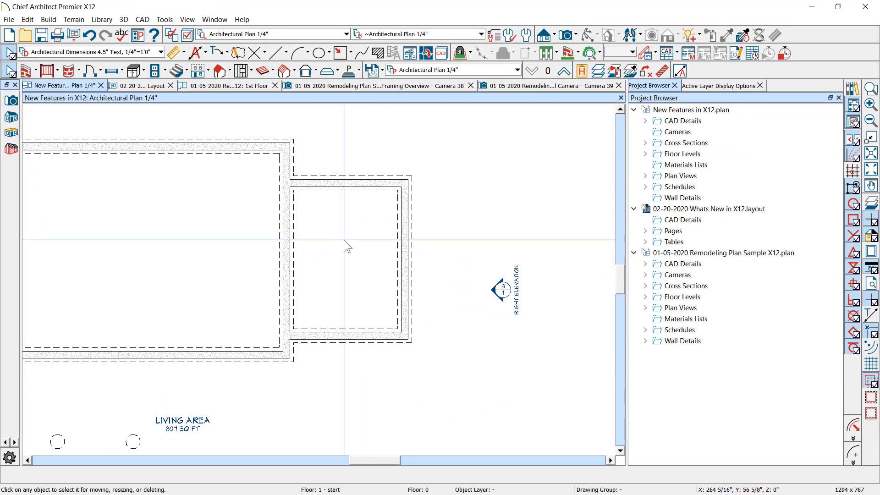
# - Go up to Floor 1, select the room projecting from the house's right side, and try to build framing for that room only
pyautogui.scroll(-2, 321, 248)
pyautogui.scroll(3, 356, 242)
pyautogui.click(356, 242)
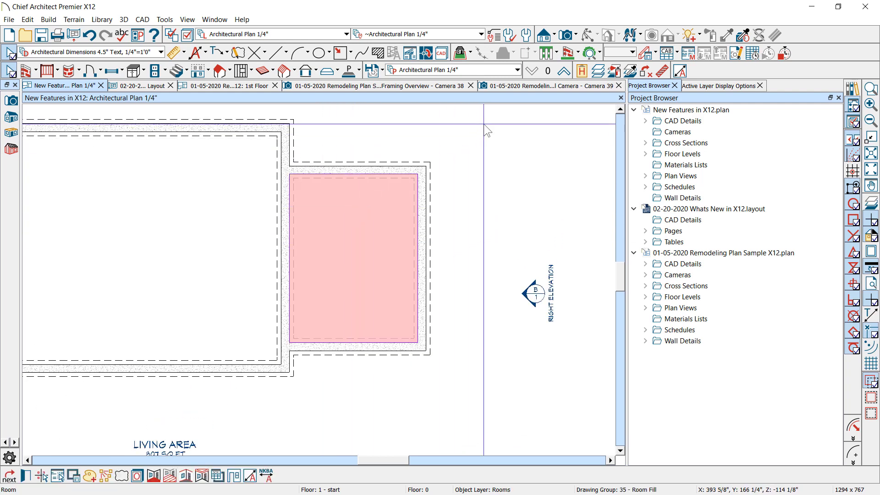
pyautogui.click(564, 73)
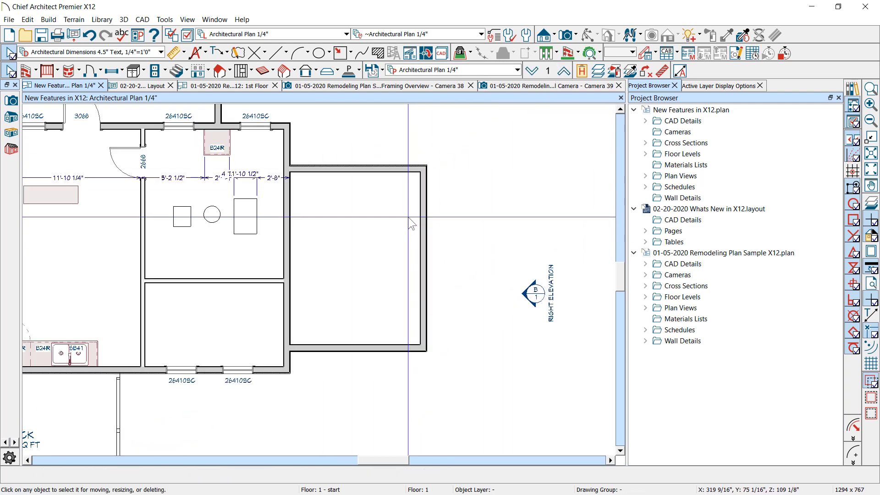
pyautogui.click(299, 334)
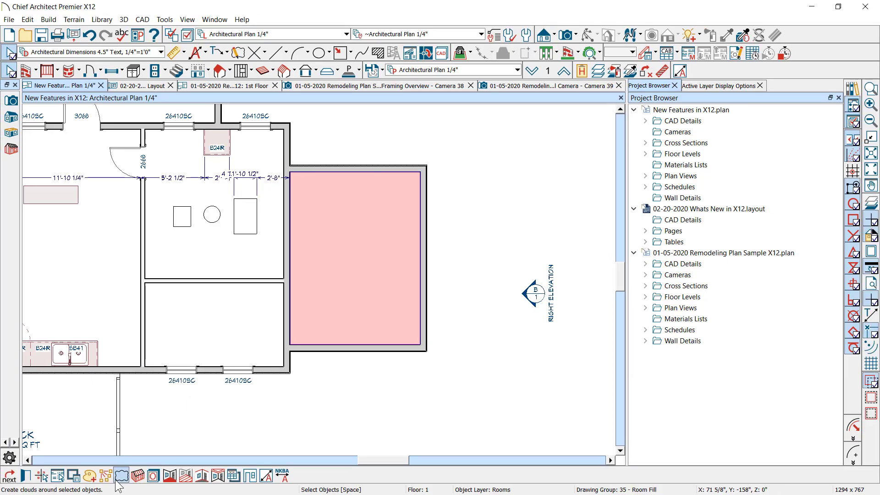
pyautogui.click(142, 456)
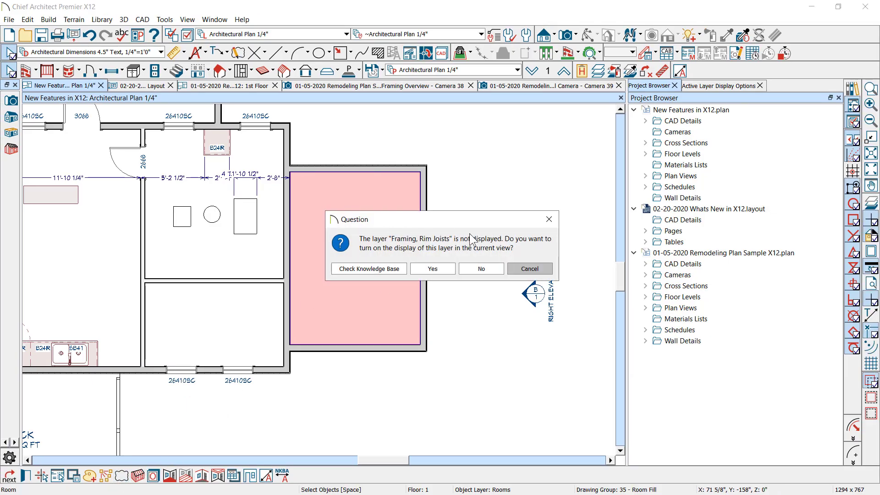
pyautogui.click(528, 269)
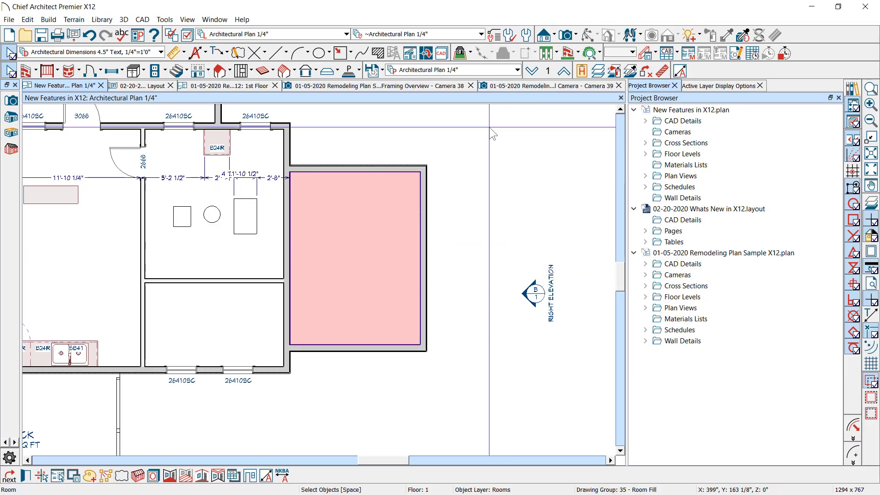
# - Open the Framing, All Framing In Plan 1/4" plan view and examine the projecting room's floor framing on Floor 0
pyautogui.click(488, 71)
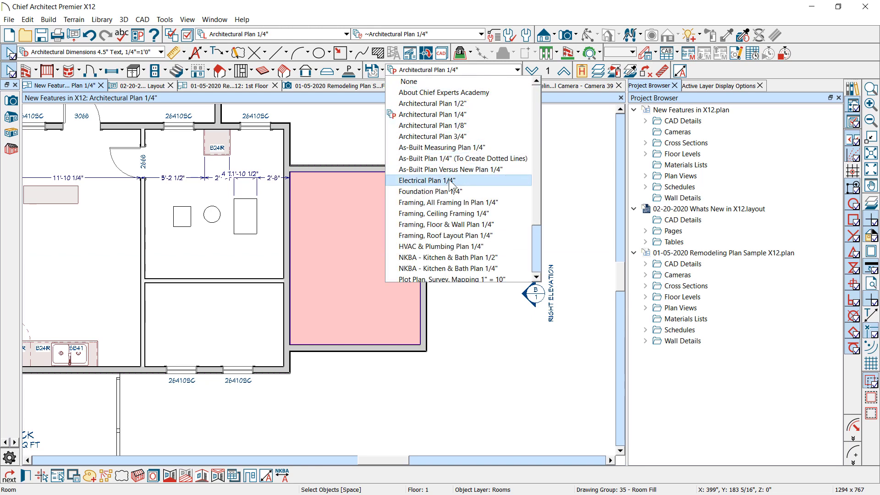
pyautogui.click(449, 202)
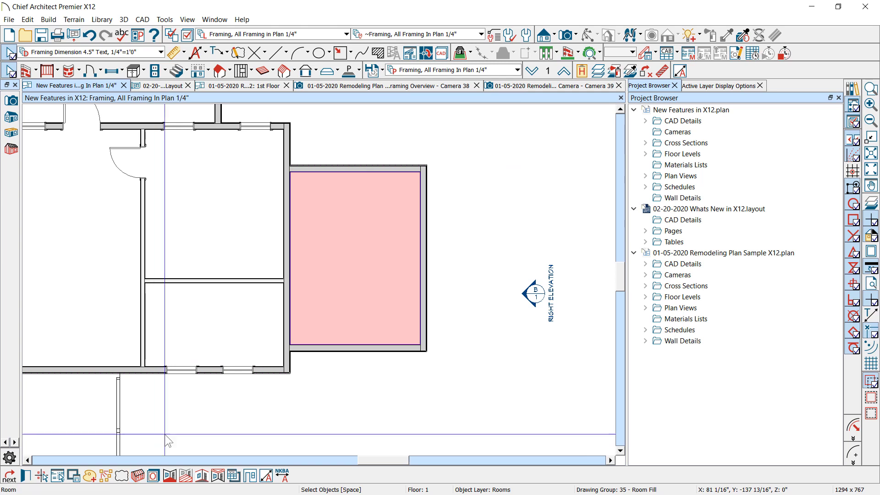
pyautogui.click(532, 71)
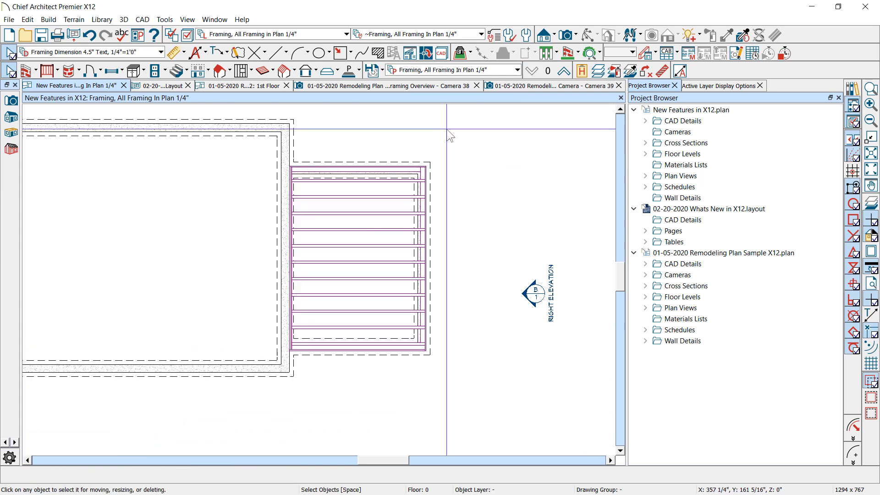
pyautogui.scroll(1, 392, 291)
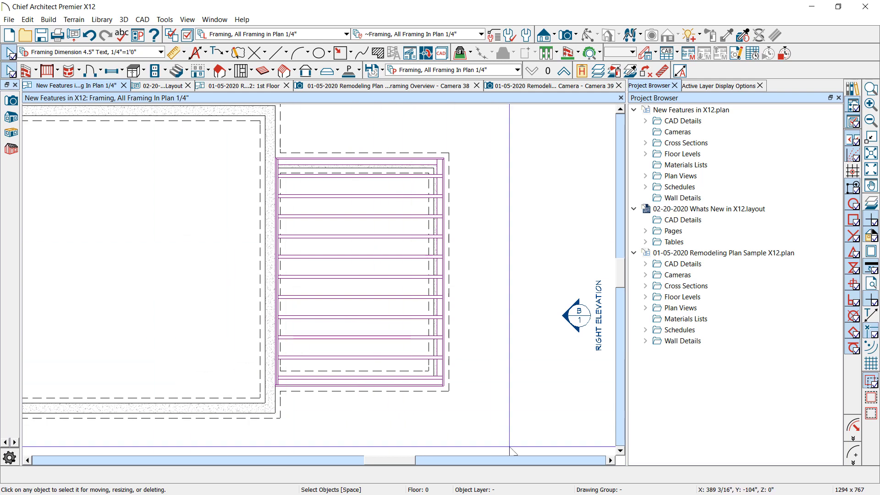
pyautogui.scroll(-1, 492, 271)
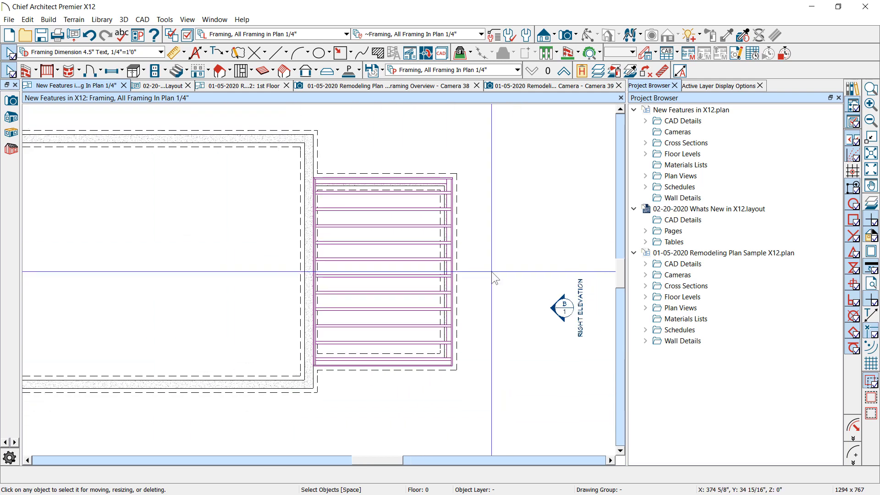
pyautogui.scroll(-1, 492, 271)
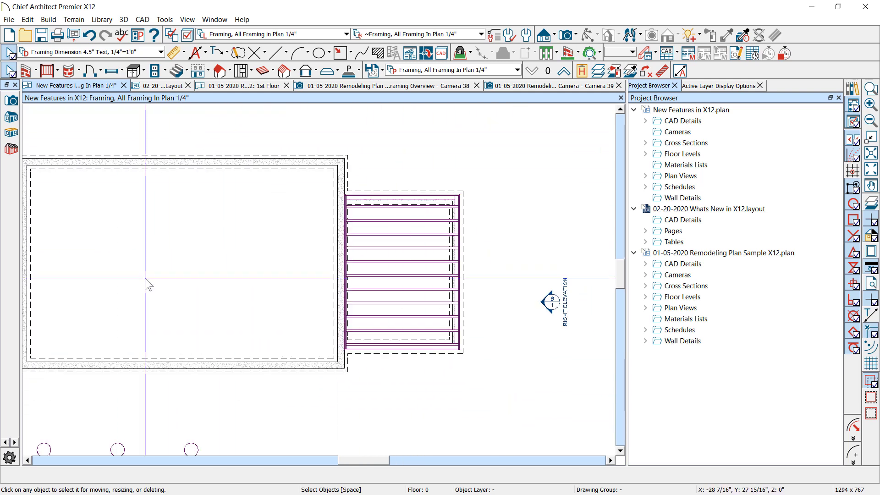
pyautogui.scroll(2, 442, 376)
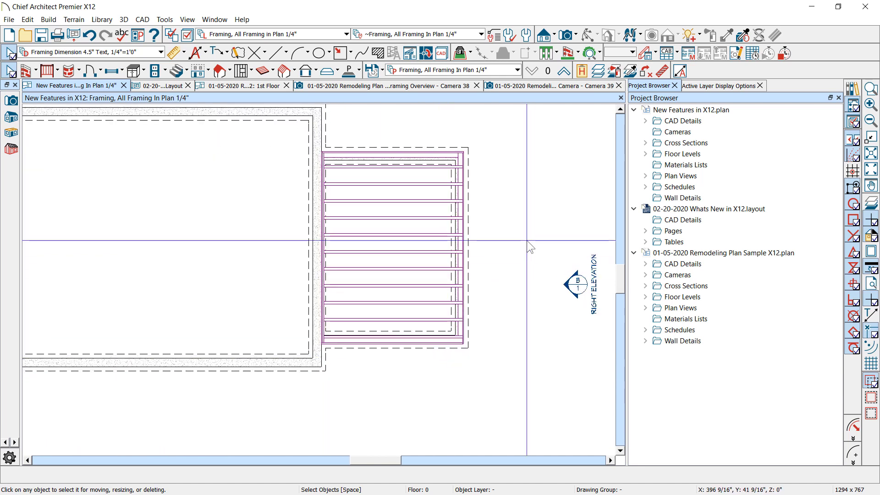
# - Frame the projecting room's three exterior walls on Floor 1 and inspect them in a Perspective Framing Overview
pyautogui.click(565, 73)
pyautogui.moveTo(417, 132); pyautogui.dragTo(494, 384)
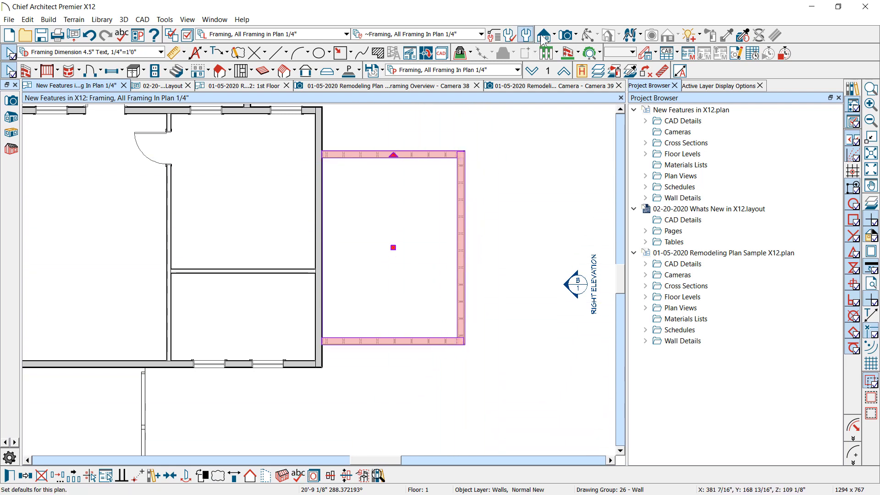
pyautogui.click(577, 36)
pyautogui.click(580, 93)
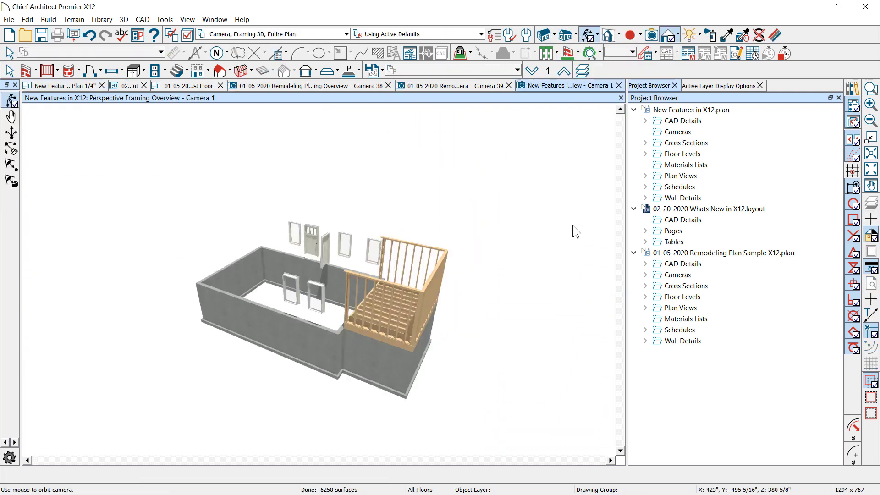
pyautogui.moveTo(497, 234); pyautogui.dragTo(418, 254)
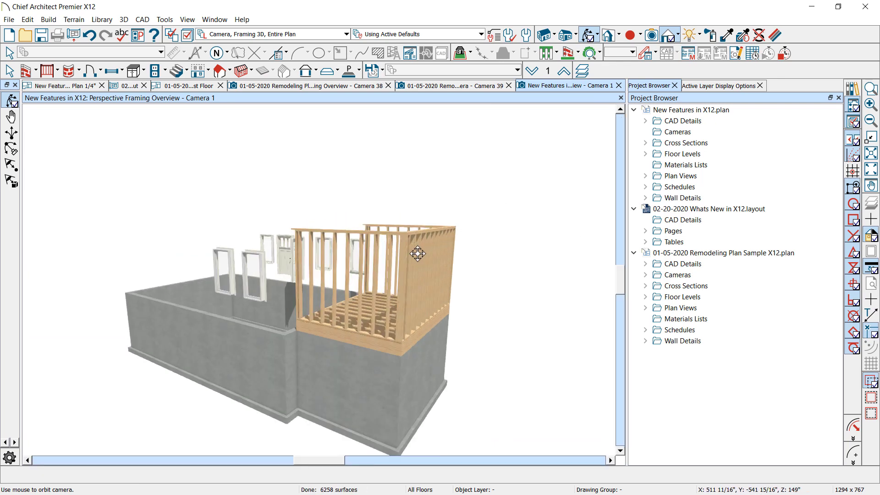
# - Return to the New Features in X12 plan and check the wall type and layer assigned to the projecting room's three exterior walls
pyautogui.click(52, 84)
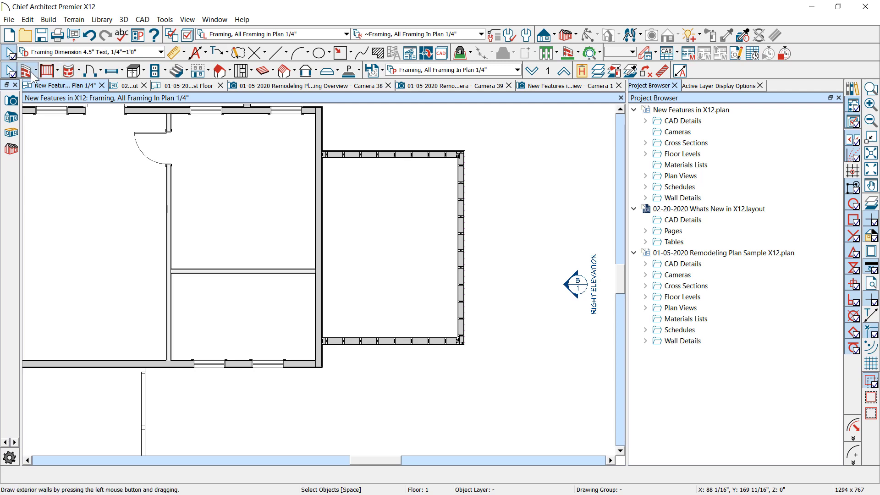
pyautogui.click(32, 76)
pyautogui.moveTo(403, 137); pyautogui.dragTo(507, 359)
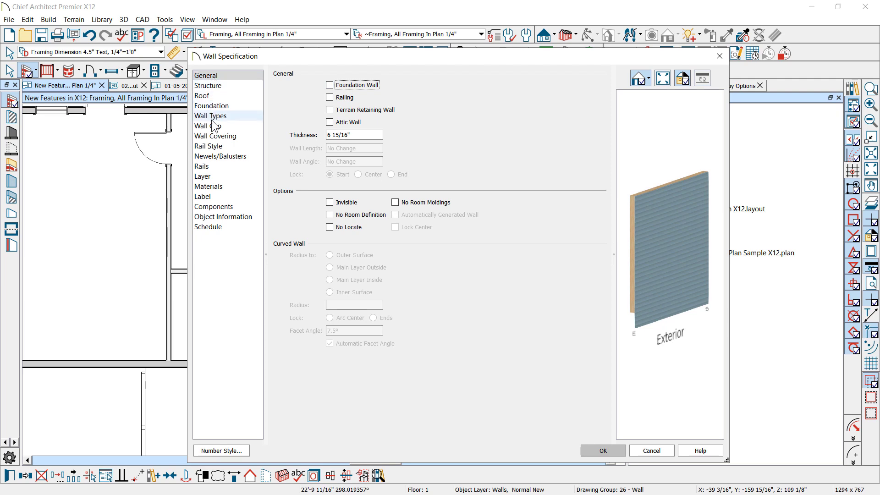
pyautogui.click(214, 118)
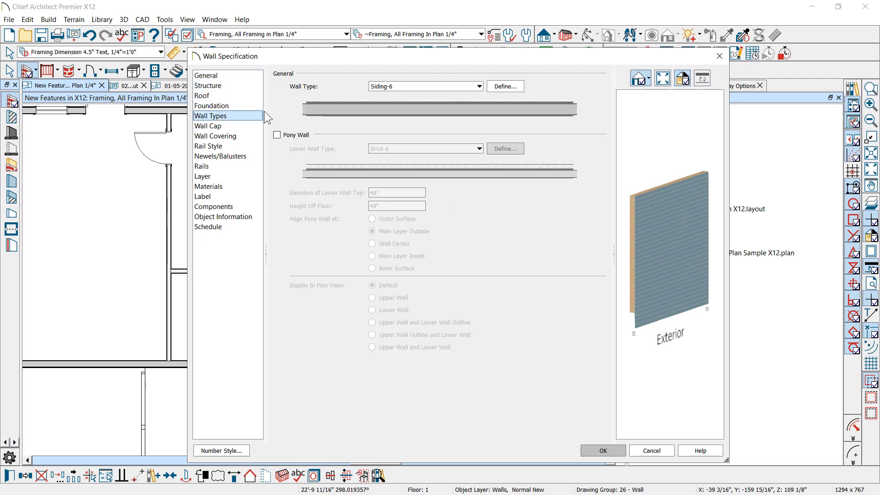
pyautogui.click(410, 86)
pyautogui.click(410, 87)
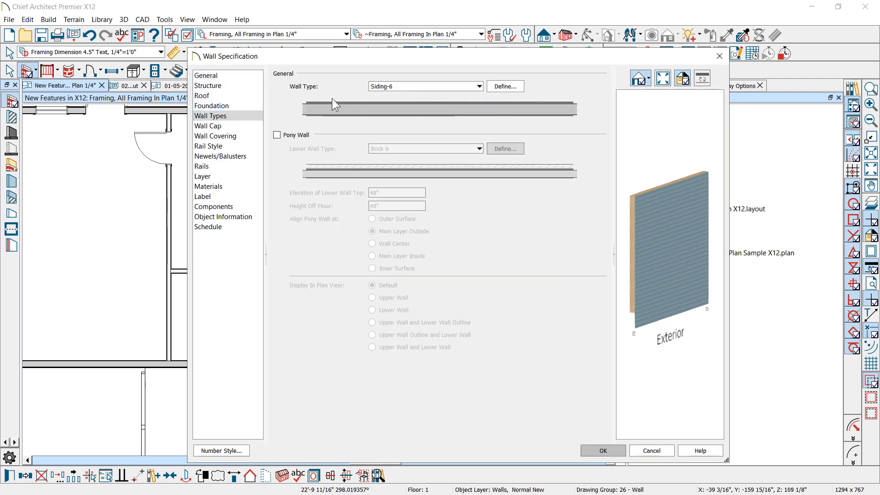
pyautogui.click(211, 176)
pyautogui.click(373, 87)
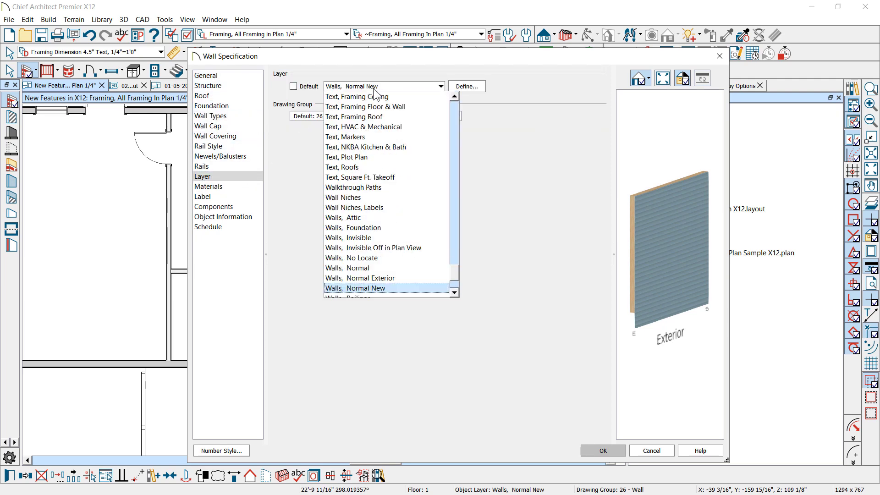
pyautogui.click(382, 237)
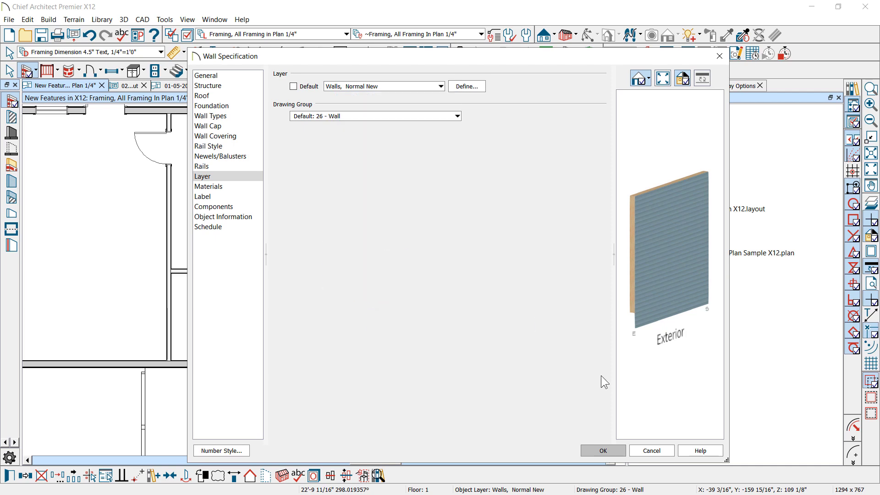
pyautogui.click(604, 450)
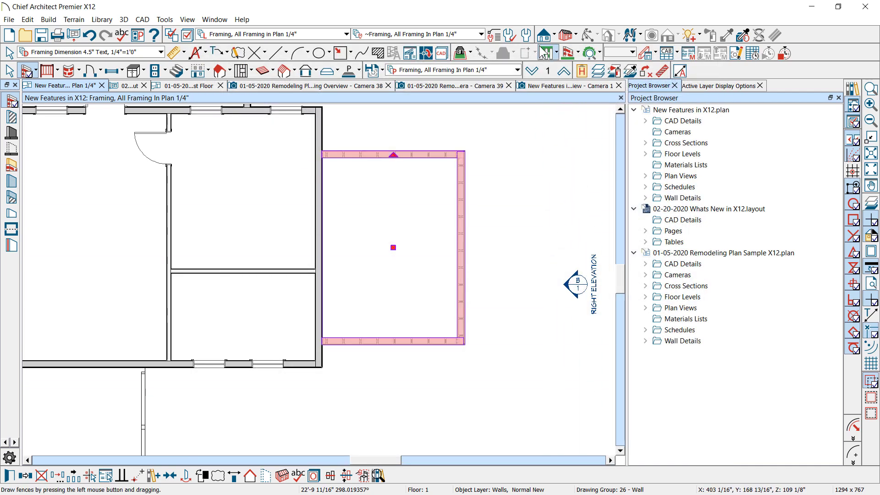
# - Apply the Camera, Framing 3D, As-Built Versus New layer set to the framing overview and examine the new room from several sides
pyautogui.click(563, 86)
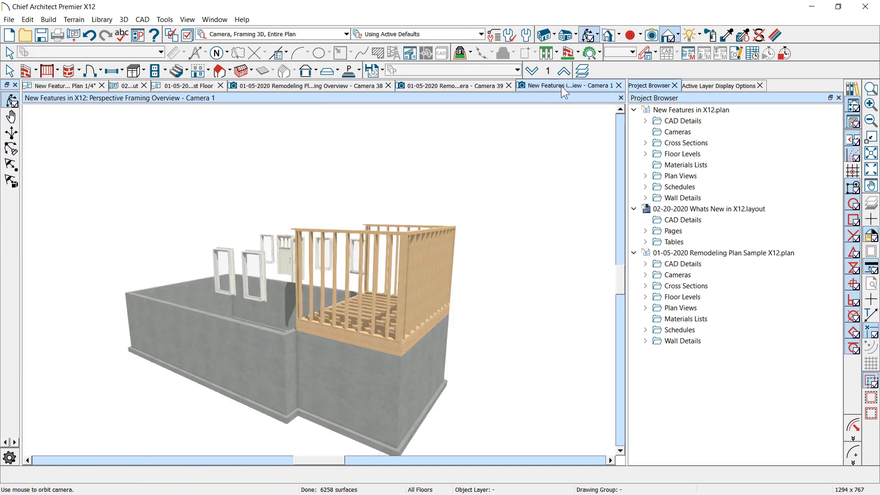
pyautogui.click(450, 34)
pyautogui.scroll(5, 423, 78)
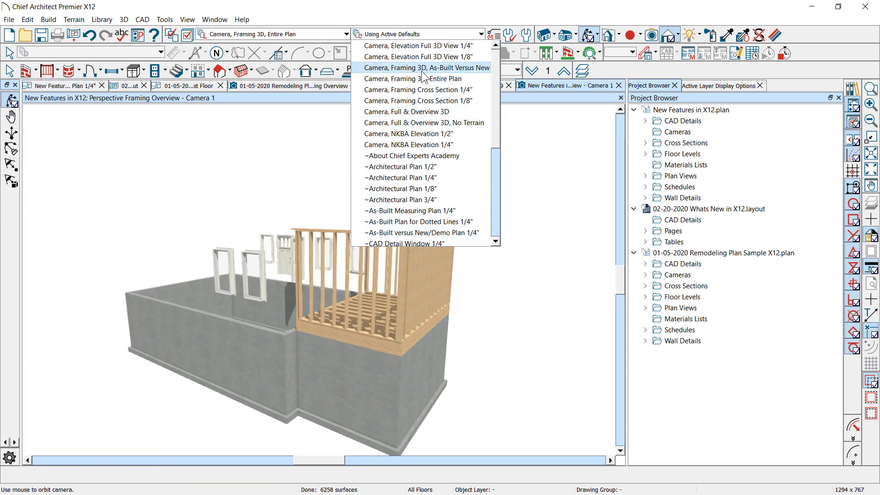
pyautogui.click(421, 69)
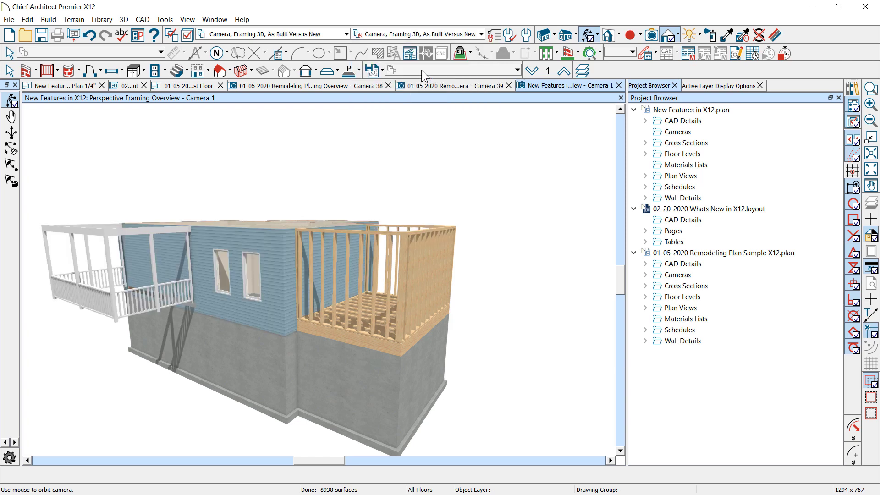
pyautogui.moveTo(376, 303); pyautogui.dragTo(338, 310)
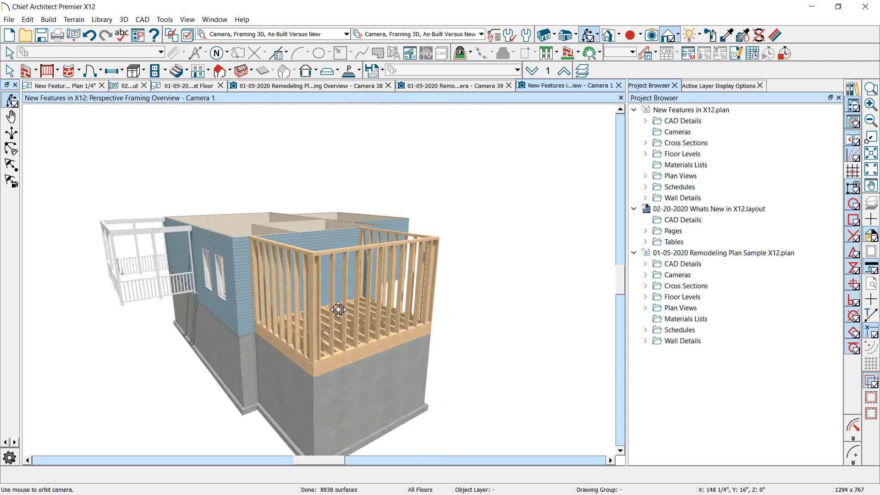
pyautogui.moveTo(478, 305); pyautogui.dragTo(337, 305)
pyautogui.moveTo(460, 256); pyautogui.dragTo(258, 336)
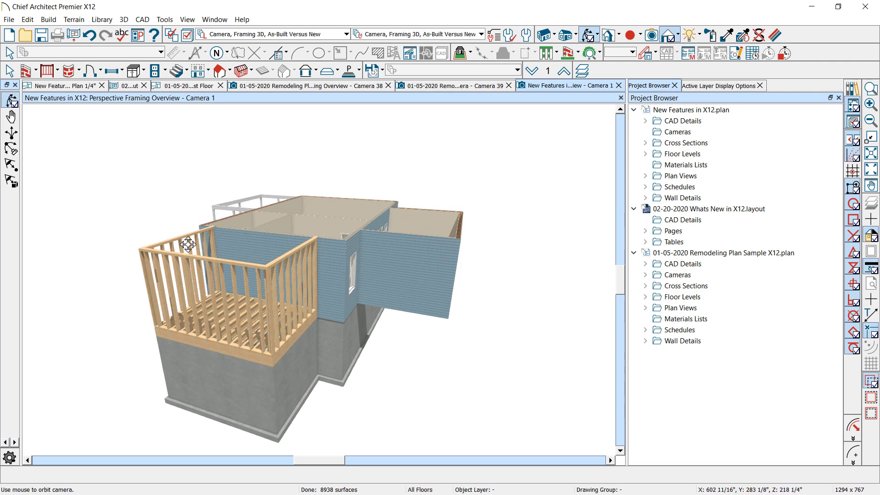
# - Close the framing overview and advance the 02-20-2020 Whats New in X12 layout to page 10, CAD Enhancements
pyautogui.click(619, 86)
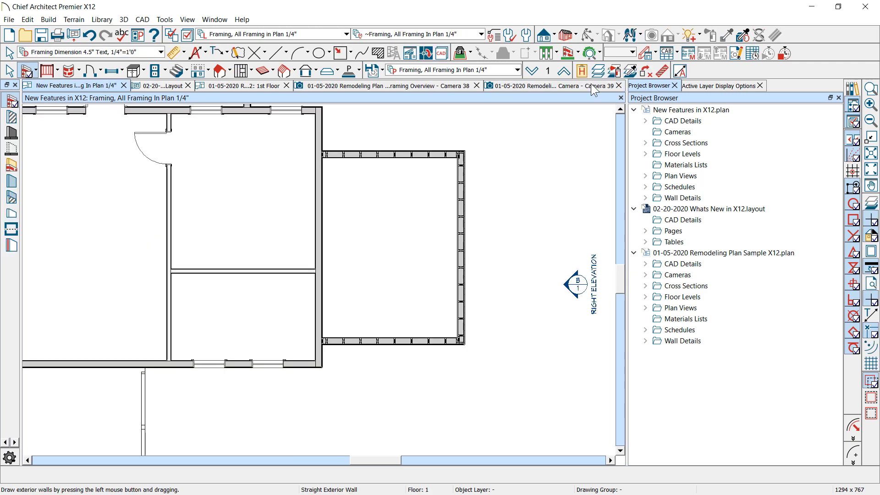
pyautogui.click(161, 87)
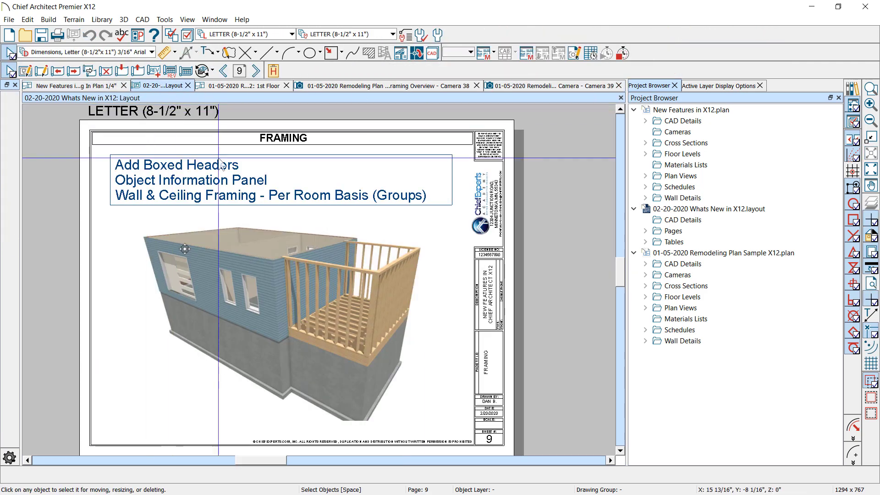
pyautogui.press('pagedown')
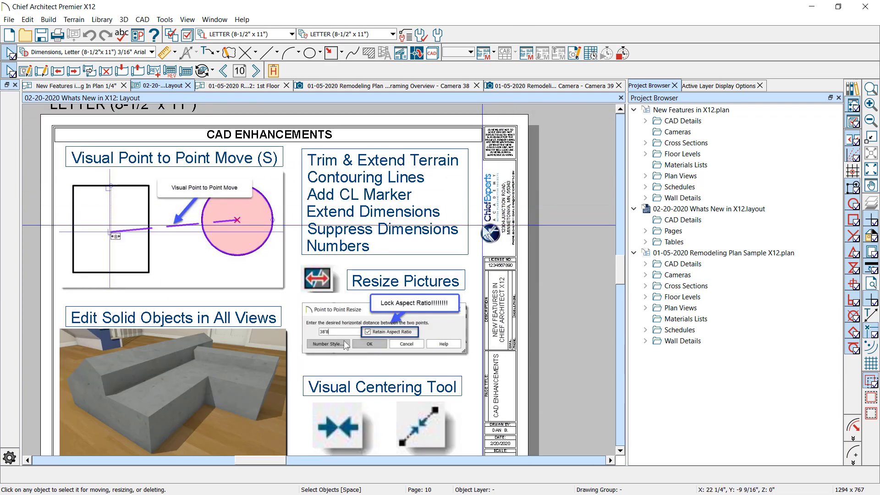
pyautogui.scroll(-2, 483, 225)
pyautogui.scroll(1, 296, 216)
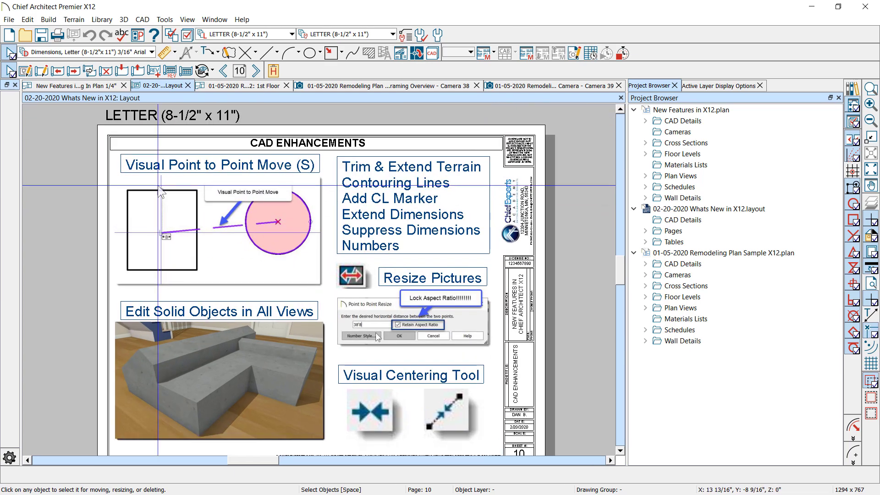
# - In the New Features in X12 plan, draw a CAD box outside the projecting room and a circle beside it, smaller than the box
pyautogui.click(82, 85)
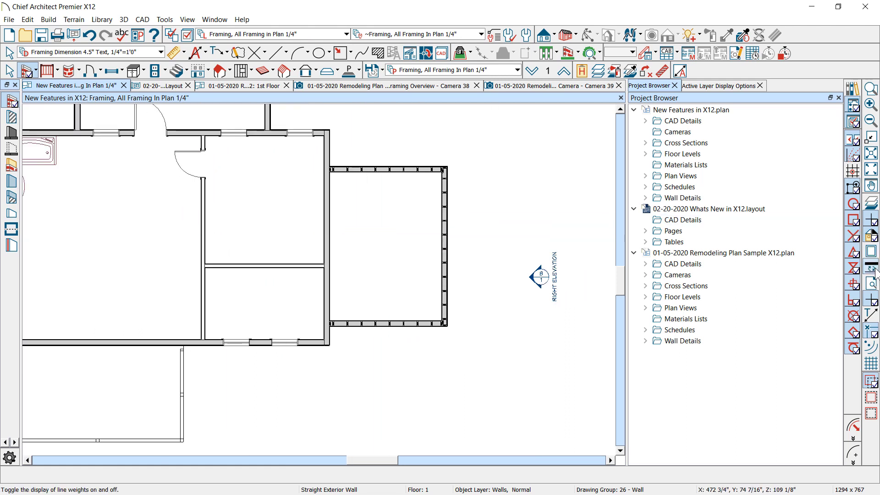
pyautogui.scroll(3, 526, 203)
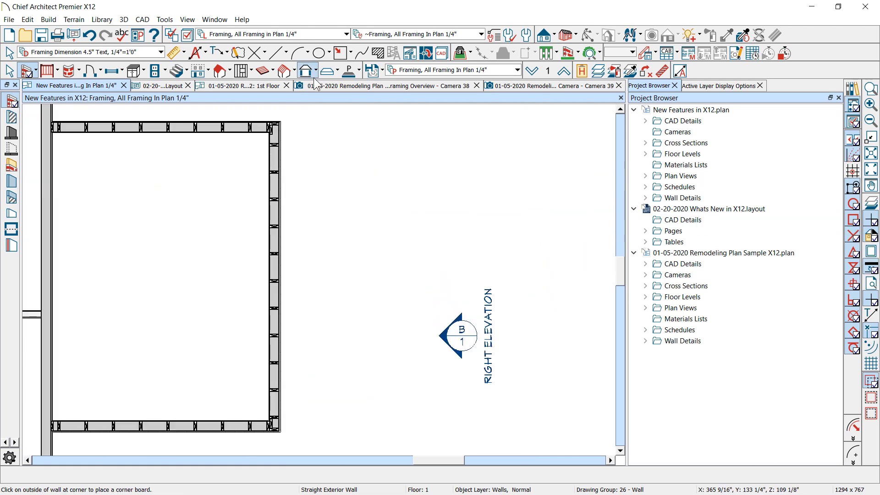
pyautogui.click(339, 53)
pyautogui.moveTo(356, 181)
pyautogui.mouseDown()
pyautogui.moveTo(378, 221)
pyautogui.moveTo(500, 232)
pyautogui.mouseUp()
pyautogui.click(319, 52)
pyautogui.scroll(2, 405, 185)
pyautogui.rightClick(501, 231)
pyautogui.press('Escape')
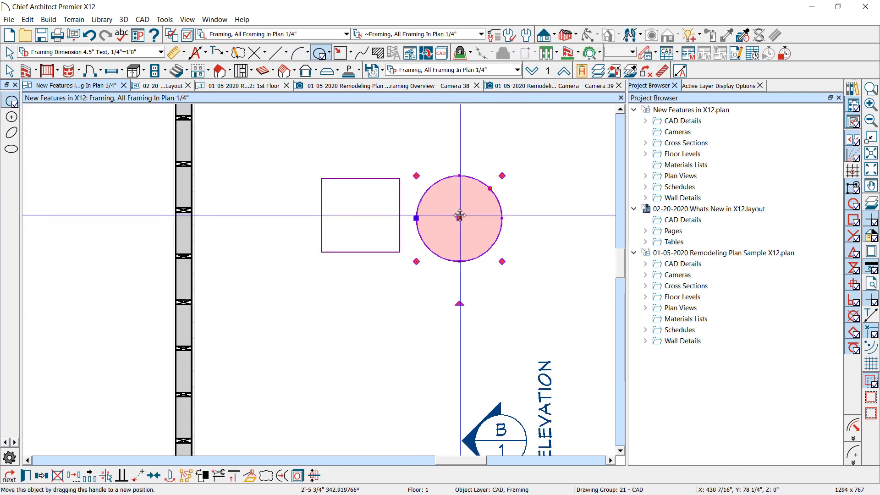
pyautogui.moveTo(503, 262); pyautogui.dragTo(493, 222)
pyautogui.scroll(2, 459, 219)
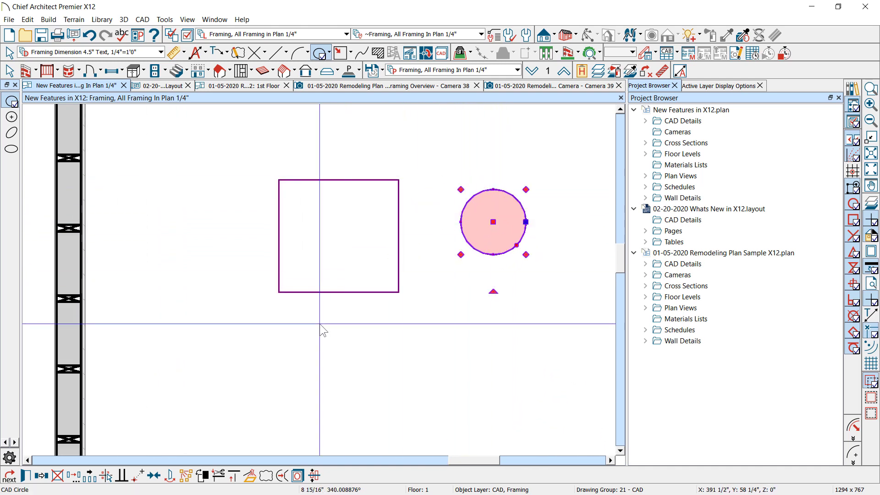
# - Move the circle with Point to Point Move from its own center to the center of the box
pyautogui.click(136, 480)
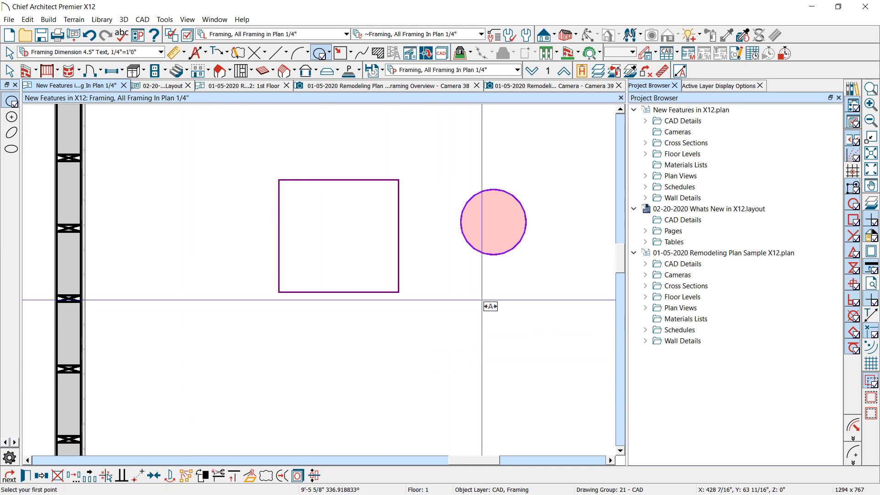
pyautogui.click(492, 221)
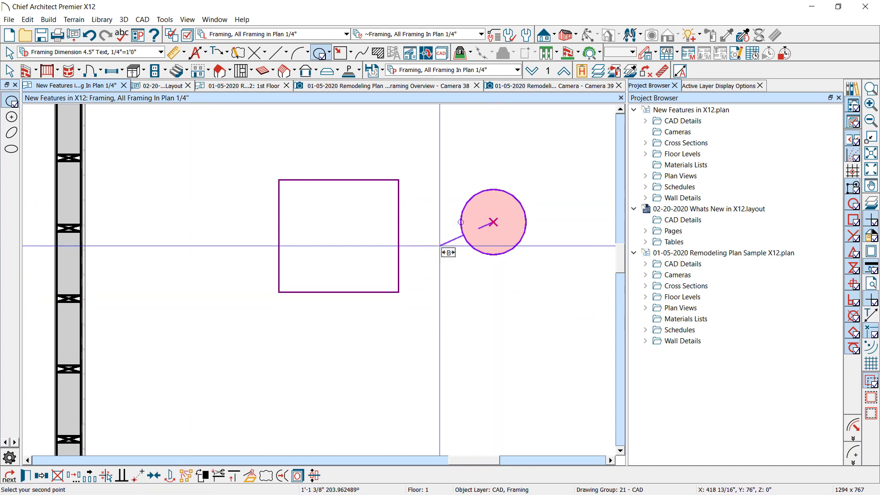
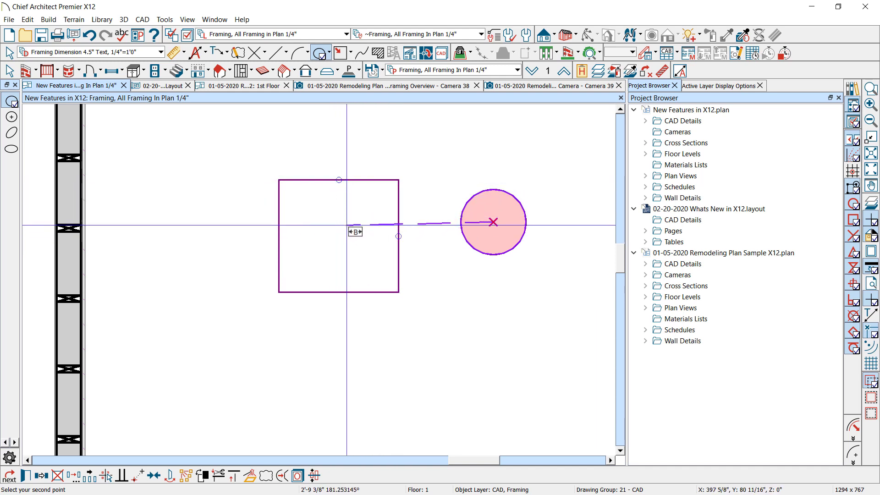
pyautogui.click(339, 236)
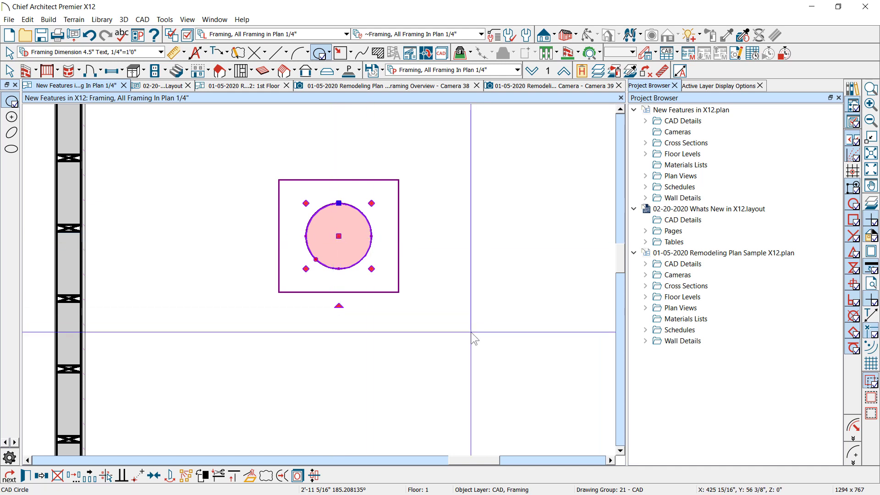
pyautogui.press('Escape')
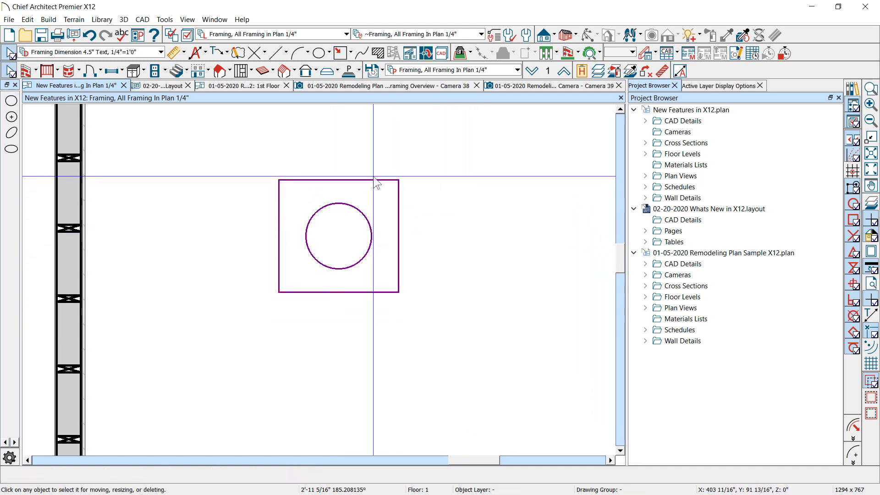
# - Check the CAD Enhancements page of the 02-20-2020 Whats New in X12 layout for the next feature to demonstrate
pyautogui.scroll(-3, 270, 186)
pyautogui.scroll(1, 354, 196)
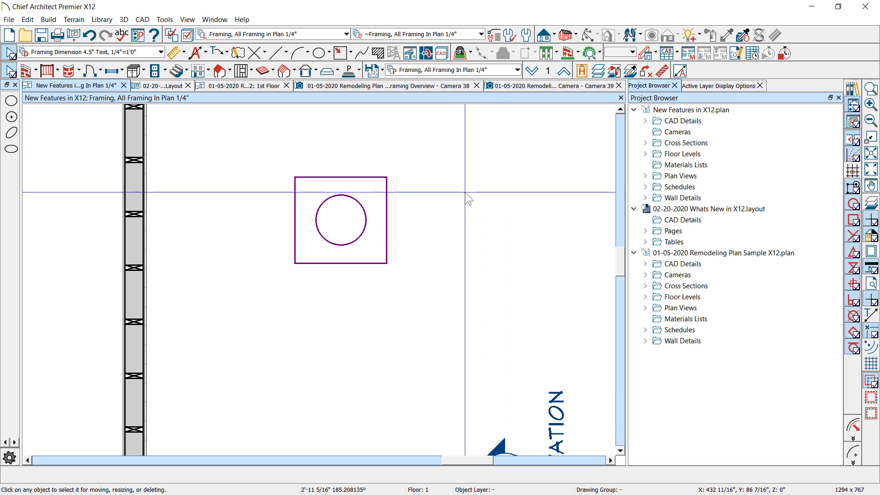
pyautogui.click(164, 89)
pyautogui.scroll(1, 209, 373)
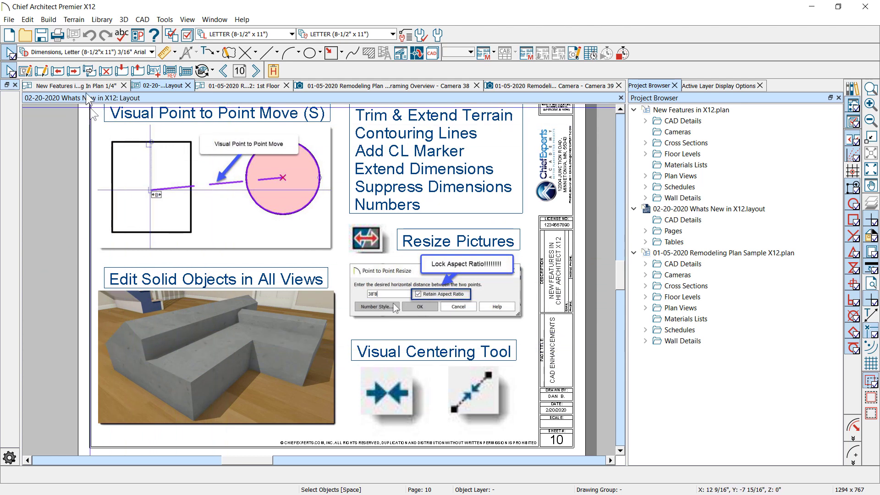
# - Return to the New Features in X12 plan and create an elevation camera facing the exterior wall on the bathroom side
pyautogui.click(75, 85)
pyautogui.scroll(-1, 393, 255)
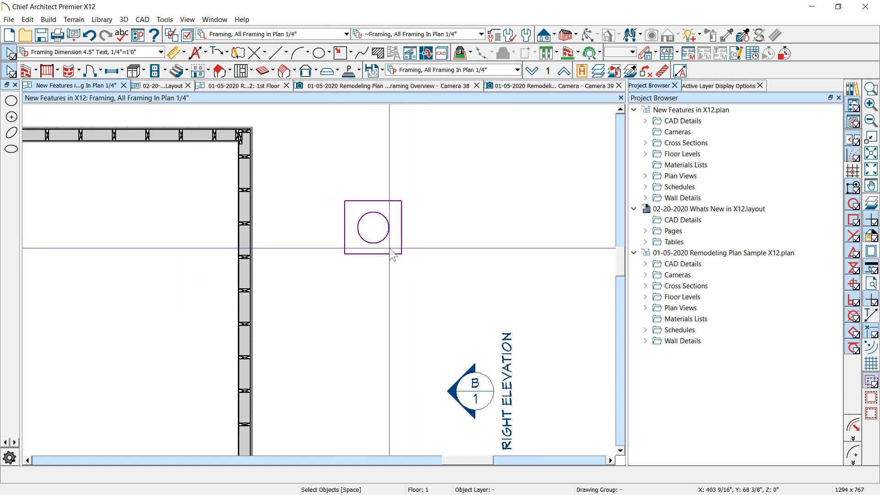
pyautogui.scroll(-2, 392, 254)
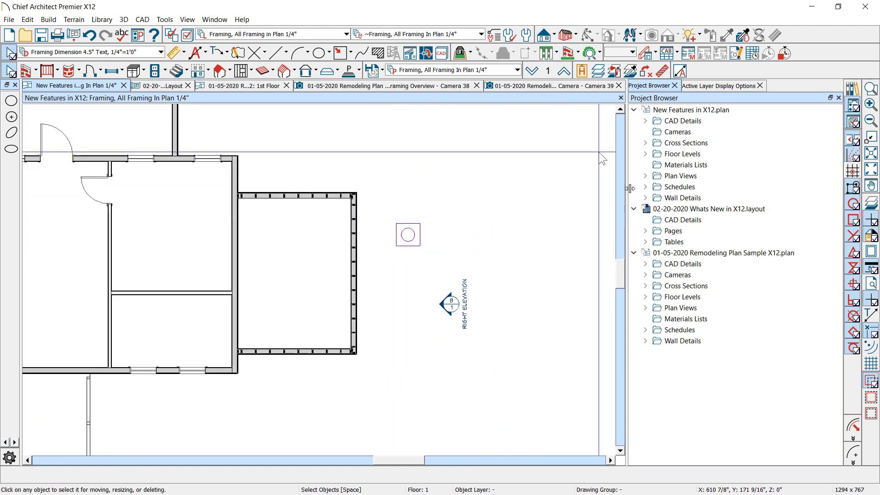
pyautogui.scroll(-1, 599, 152)
pyautogui.scroll(-7, 552, 222)
pyautogui.scroll(6, 300, 199)
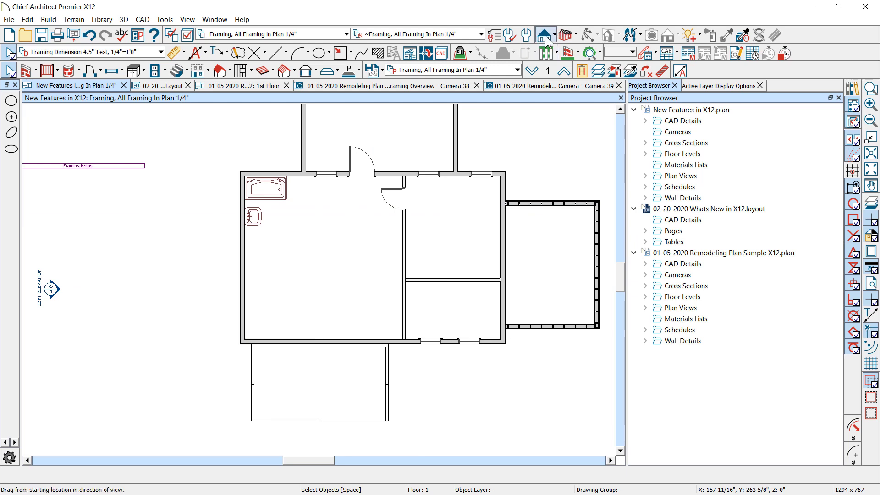
pyautogui.moveTo(282, 185); pyautogui.dragTo(233, 202)
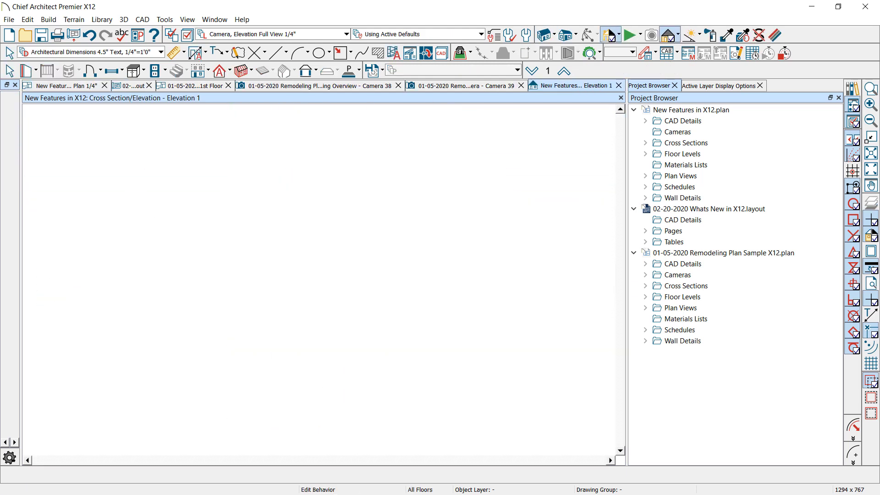
# - Draw a tall, narrow rectangular polyline solid in the elevation, from the siding's lower edge to well above the wall, and select it
pyautogui.scroll(-5, 310, 206)
pyautogui.scroll(3, 363, 114)
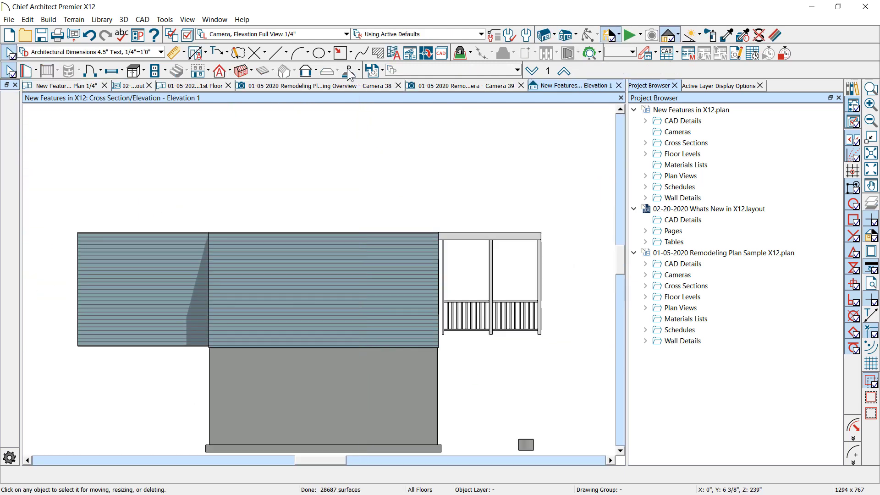
pyautogui.moveTo(306, 123)
pyautogui.mouseDown()
pyautogui.moveTo(329, 284)
pyautogui.moveTo(374, 347)
pyautogui.mouseUp()
pyautogui.click(346, 244)
pyautogui.scroll(1, 346, 243)
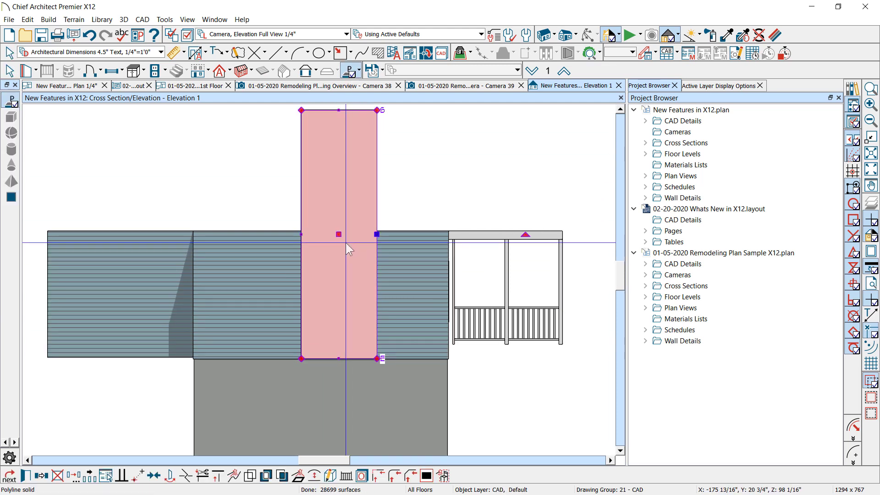
# - Add a break in the chimney solid's right edge and pull the upper section inward to form a sloped shoulder at the roof line
pyautogui.click(376, 246)
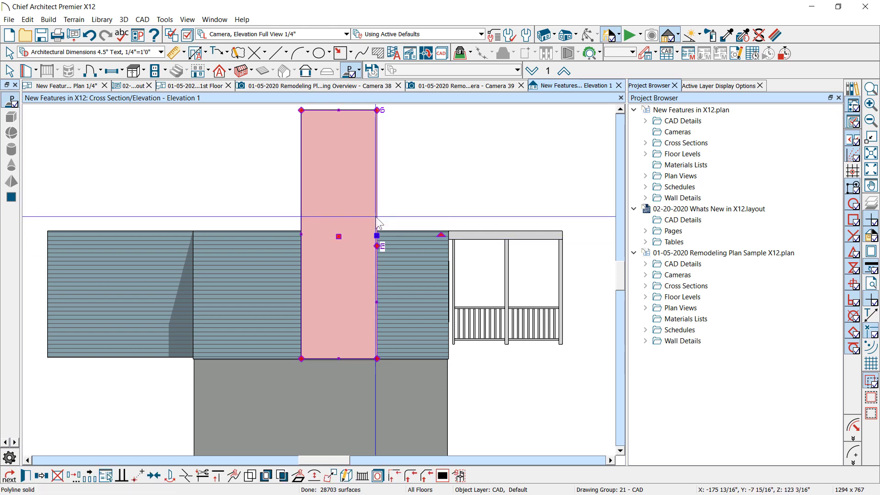
pyautogui.moveTo(377, 234); pyautogui.dragTo(355, 234)
pyautogui.scroll(1, 356, 233)
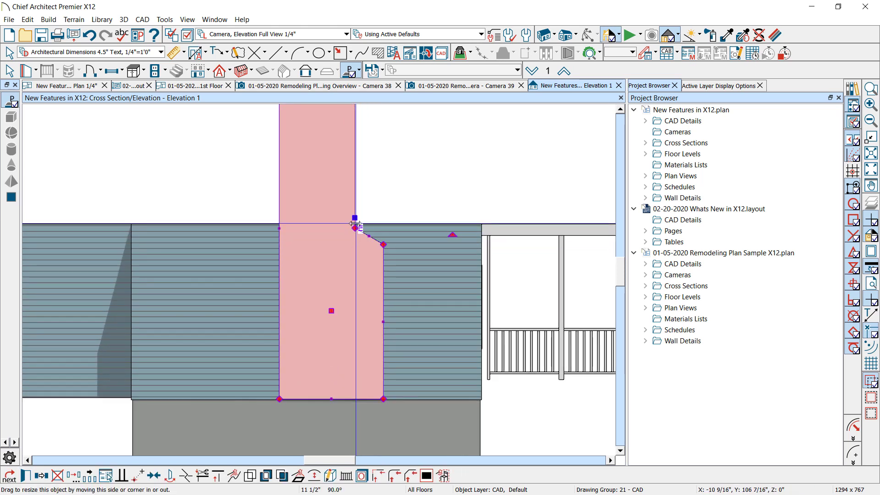
pyautogui.scroll(-1, 355, 226)
pyautogui.press('Escape')
pyautogui.scroll(-2, 371, 247)
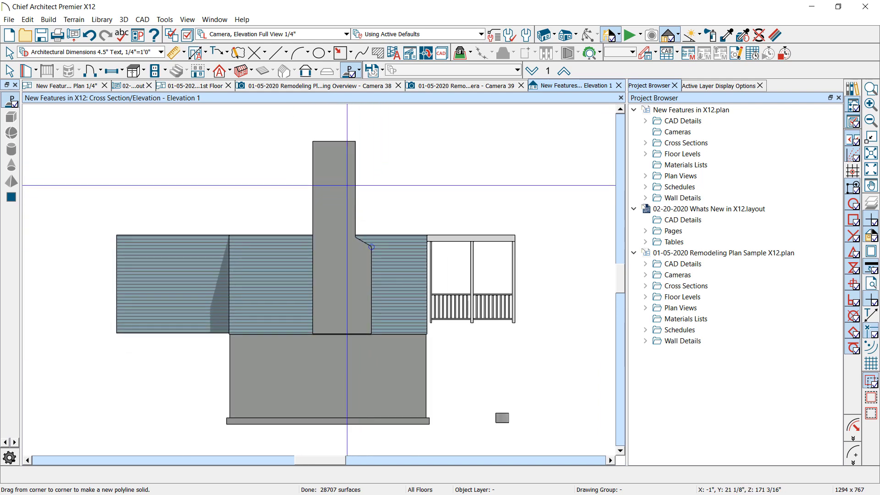
# - Break the chimney's left edge at two points near its upper end and pull the middle segment inward to form a shallow notch
pyautogui.scroll(1, 347, 185)
pyautogui.click(326, 151)
pyautogui.scroll(1, 327, 150)
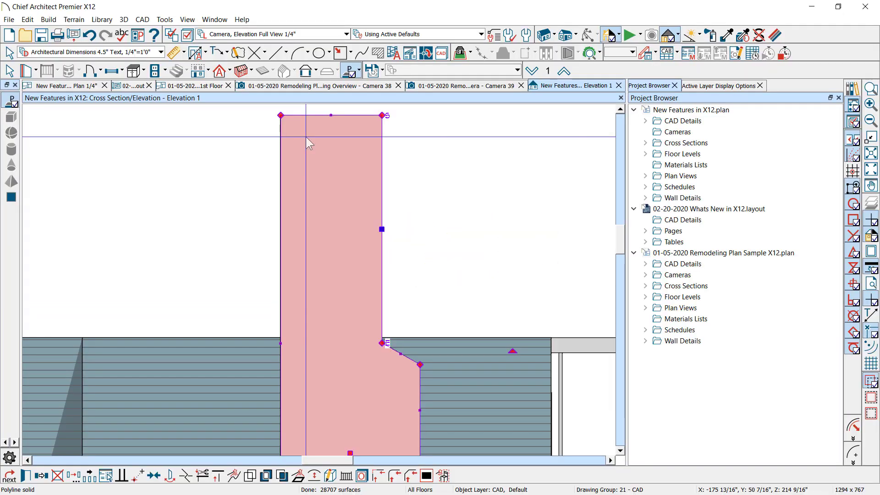
pyautogui.press('Escape')
pyautogui.click(281, 134)
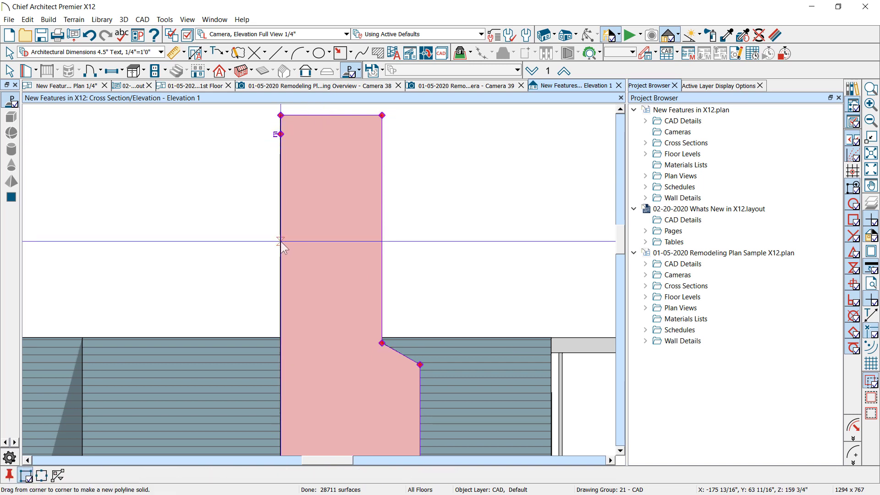
pyautogui.doubleClick(280, 241)
pyautogui.moveTo(281, 188)
pyautogui.mouseDown()
pyautogui.moveTo(302, 189)
pyautogui.moveTo(290, 189)
pyautogui.mouseUp()
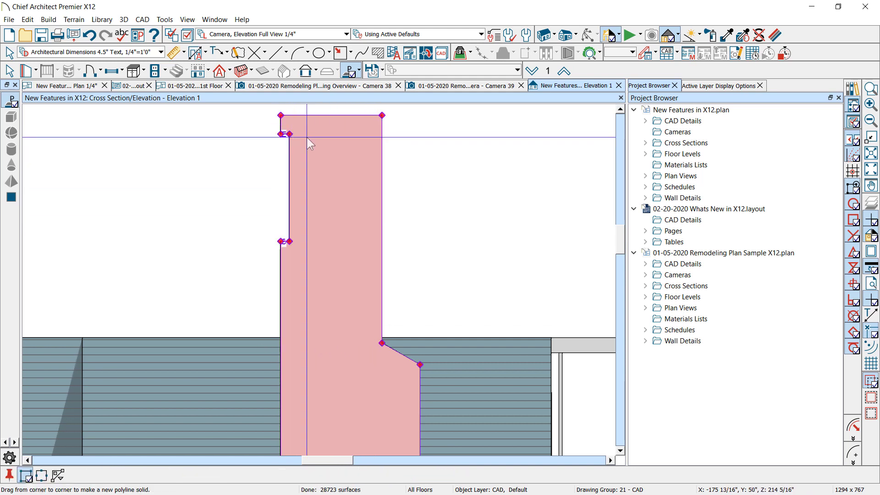
# - Break the chimney's right edge at two points opposite the left notch and pull the segment between them inward
pyautogui.scroll(2, 304, 142)
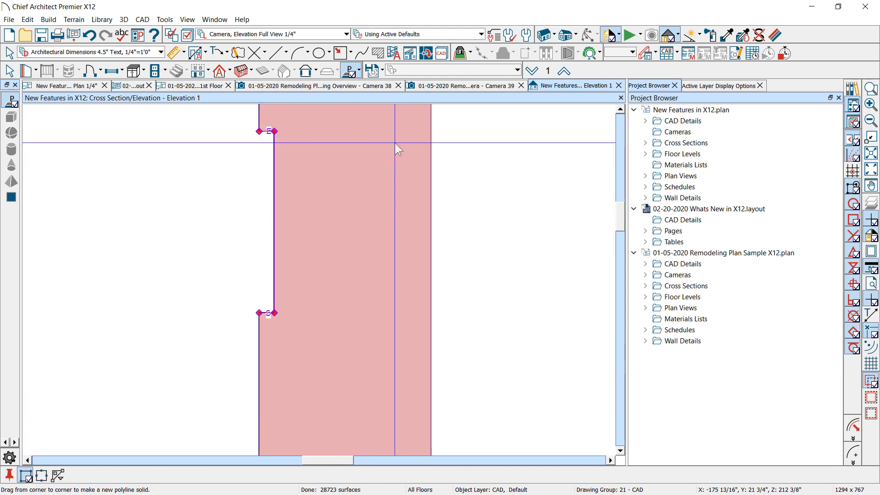
pyautogui.click(429, 149)
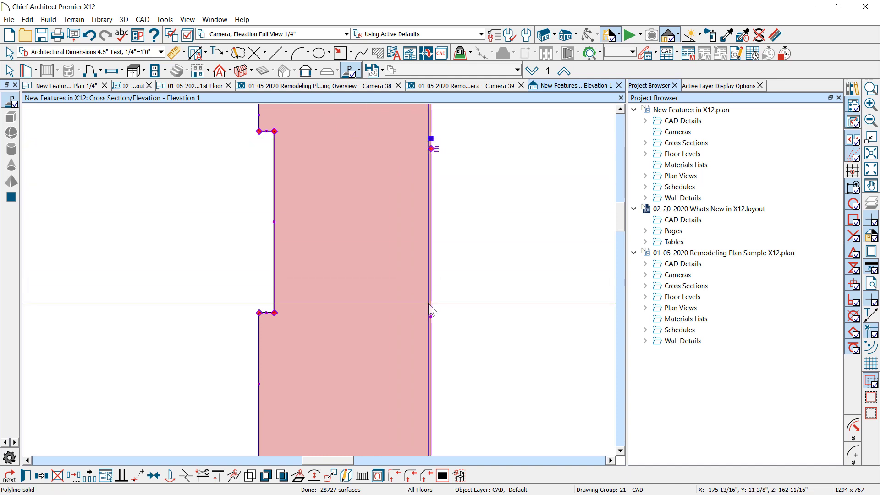
pyautogui.click(435, 326)
pyautogui.click(430, 315)
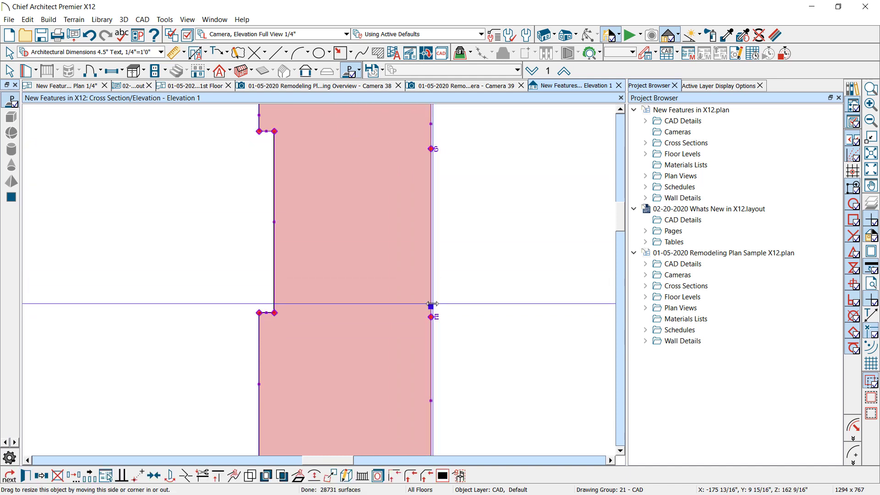
pyautogui.moveTo(421, 307); pyautogui.dragTo(405, 306)
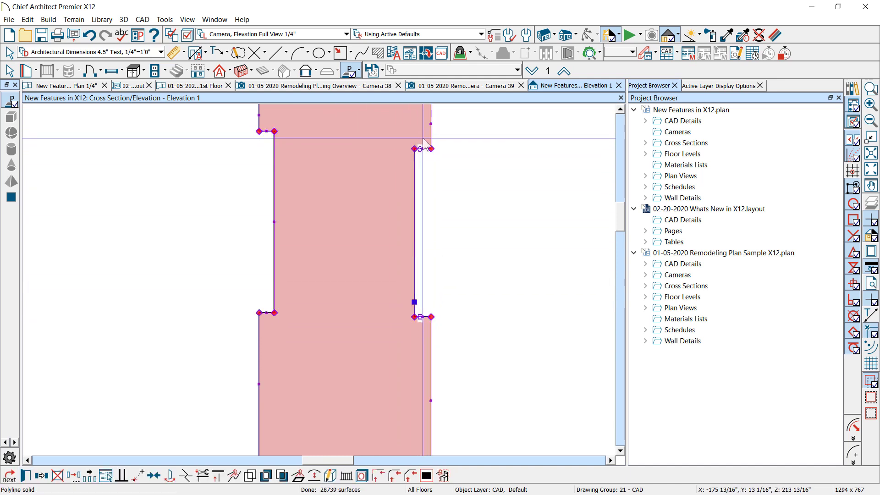
# - Align both ends of the right notch with the left notch and make the right notch slightly shallower
pyautogui.click(421, 148)
pyautogui.moveTo(277, 142); pyautogui.dragTo(271, 132)
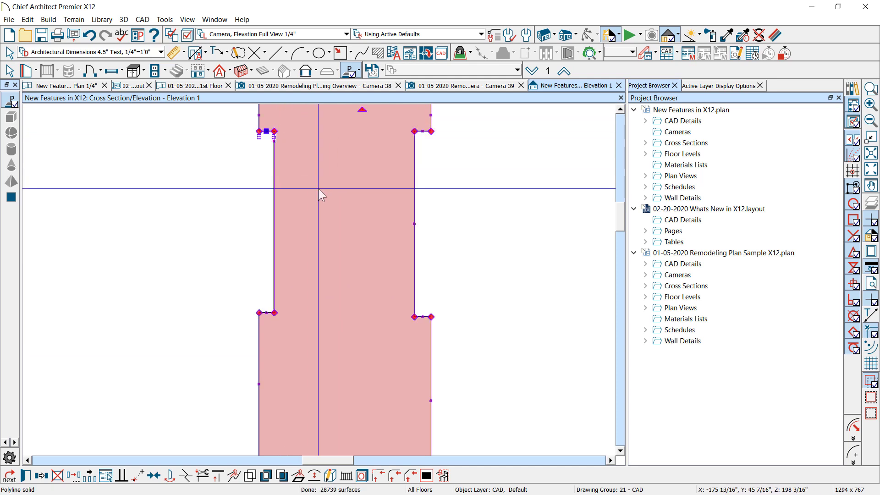
pyautogui.moveTo(419, 316); pyautogui.dragTo(420, 313)
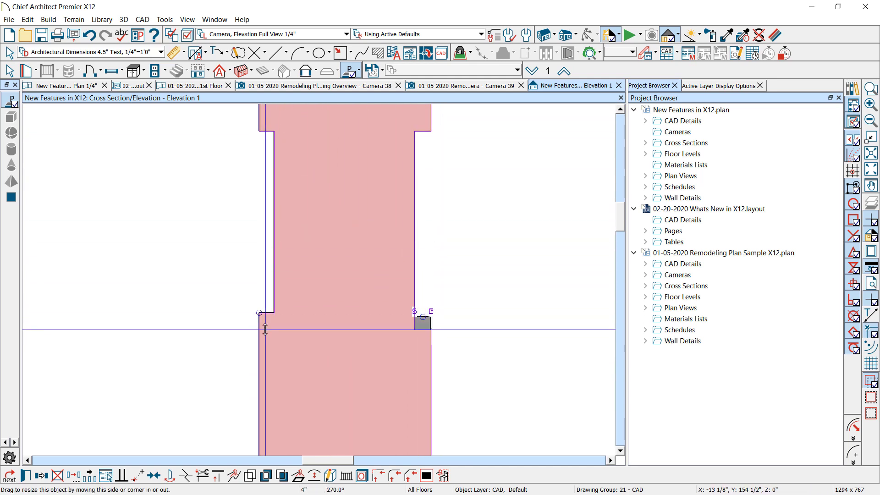
pyautogui.moveTo(274, 310); pyautogui.dragTo(275, 312)
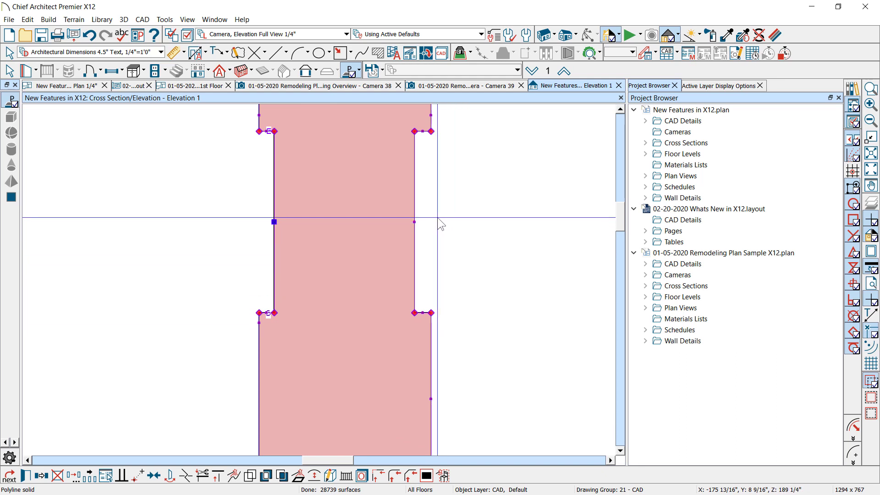
pyautogui.moveTo(415, 218); pyautogui.dragTo(420, 219)
pyautogui.scroll(-1, 331, 194)
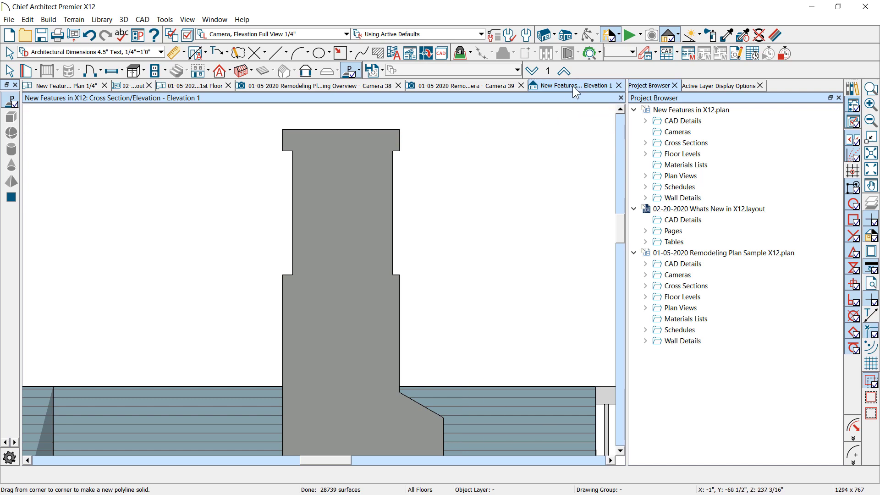
# - Switch to the Remodeling Plan's Camera 39 view and close it
pyautogui.click(474, 86)
pyautogui.scroll(-3, 276, 186)
pyautogui.scroll(-1, 257, 188)
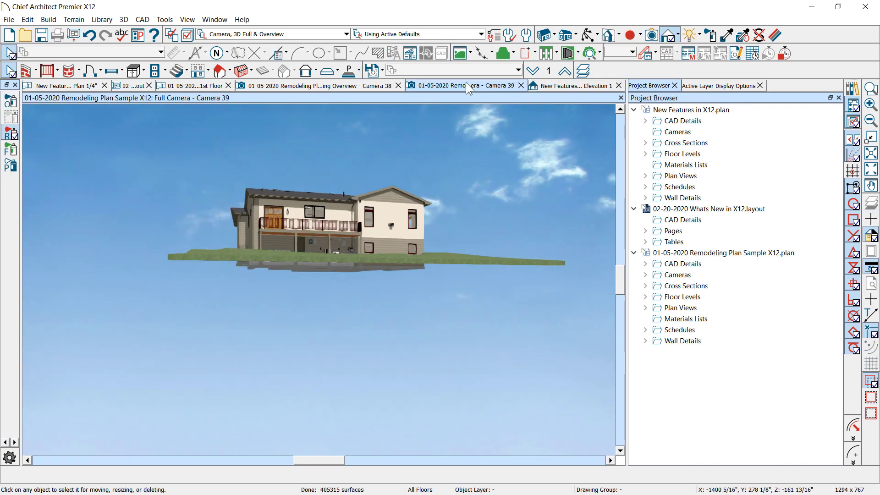
pyautogui.click(522, 86)
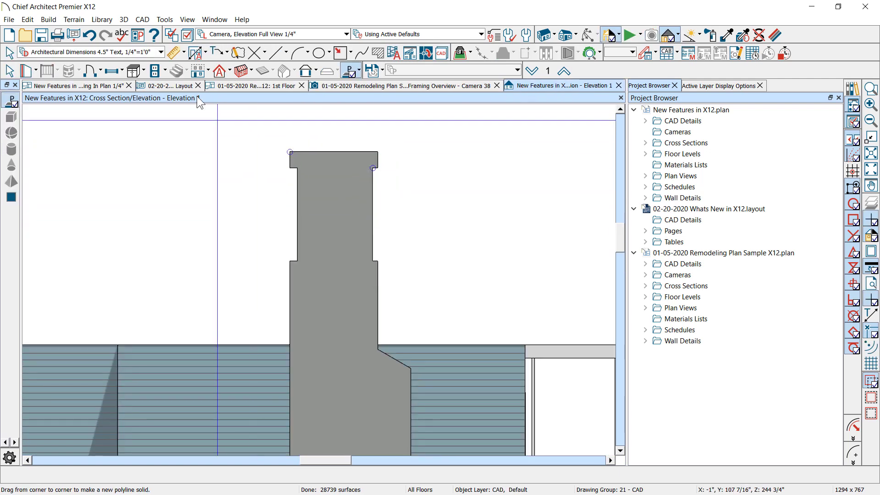
# - Return to the framing plan, open a side elevation of the chimney solid and set its thickness to 24
pyautogui.click(97, 86)
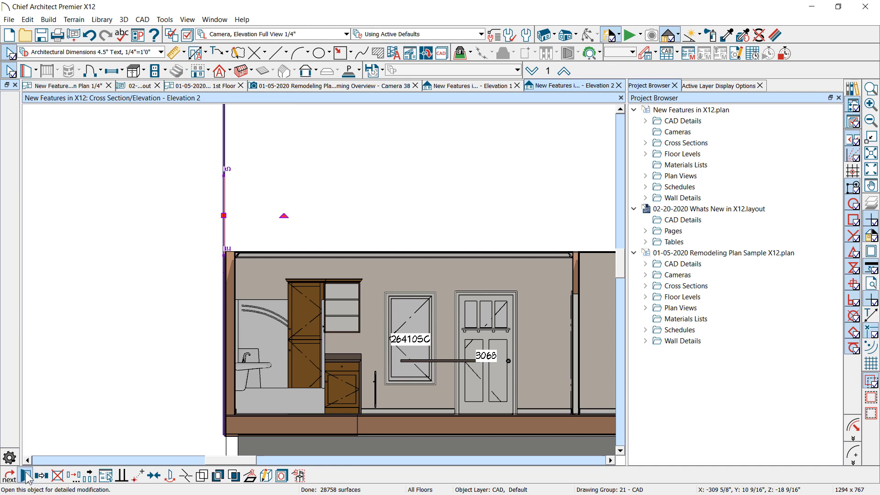
pyautogui.click(26, 476)
pyautogui.write('48')
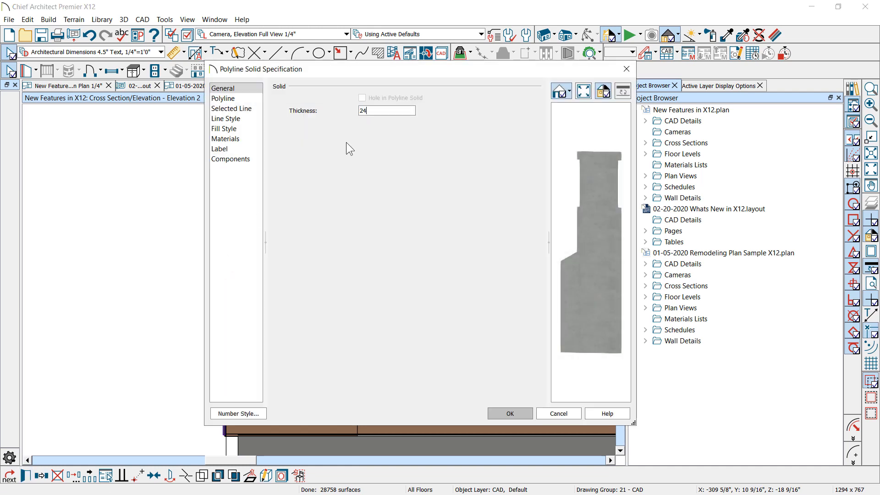
pyautogui.press('Return')
pyautogui.scroll(-2, 332, 279)
pyautogui.click(274, 252)
pyautogui.scroll(6, 275, 221)
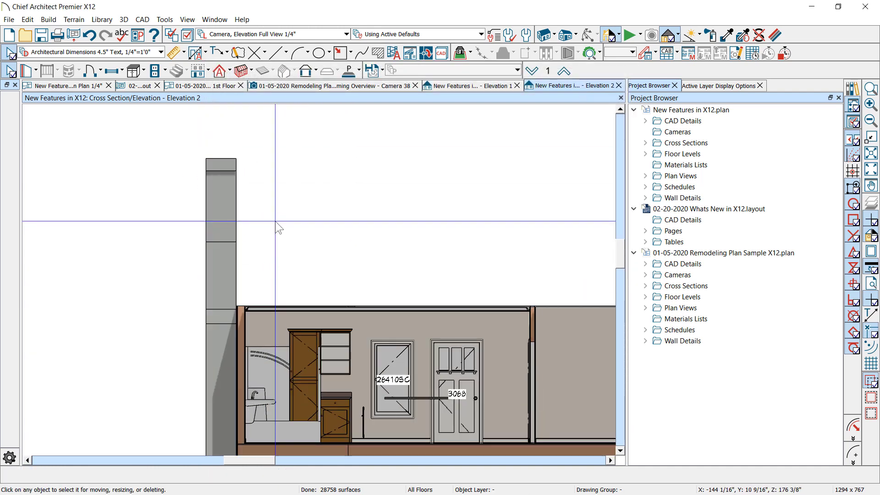
# - Select the chimney solid in the side elevation and pull its outer side inward to make the whole chimney narrower
pyautogui.click(206, 200)
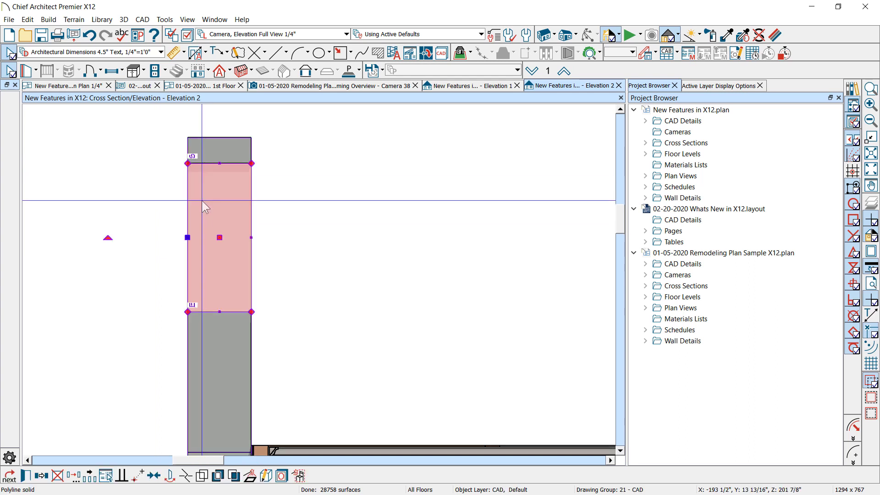
pyautogui.scroll(1, 157, 186)
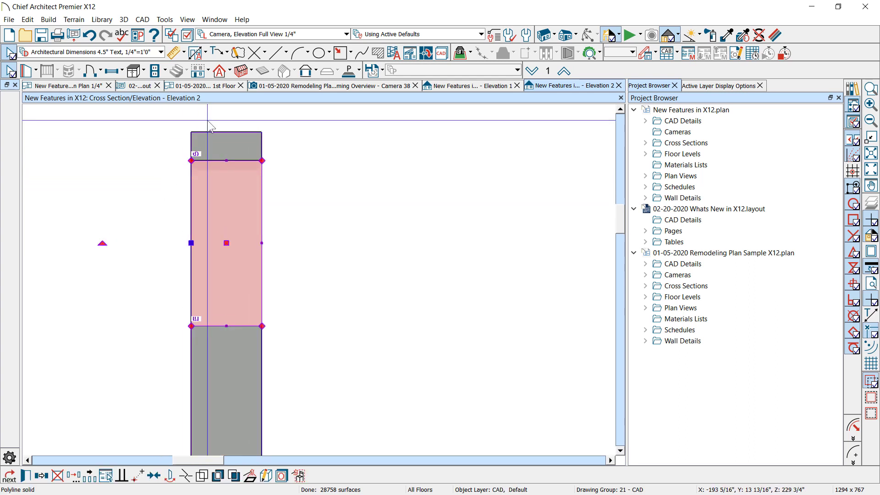
pyautogui.click(214, 149)
pyautogui.click(203, 351)
pyautogui.click(197, 273)
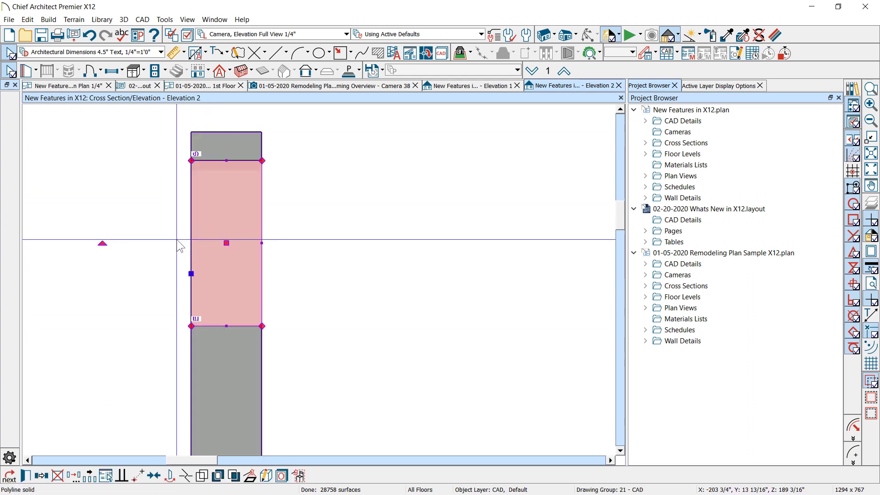
pyautogui.moveTo(192, 270); pyautogui.dragTo(202, 272)
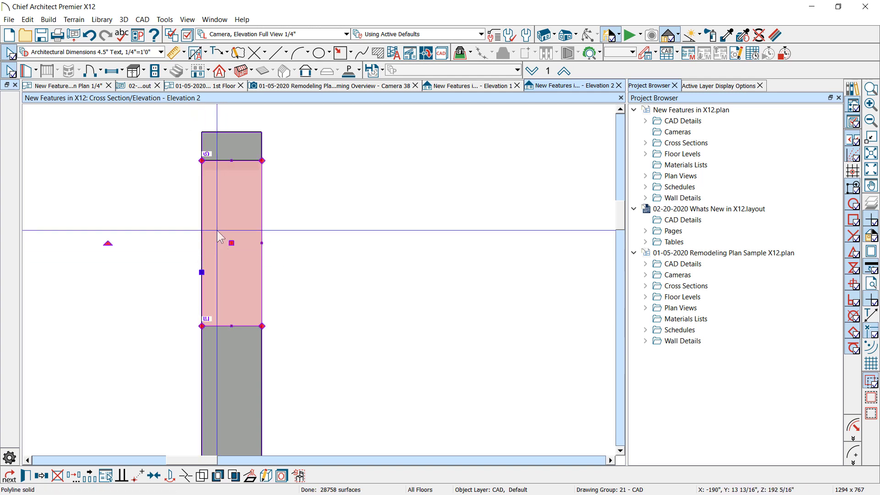
pyautogui.press('Escape')
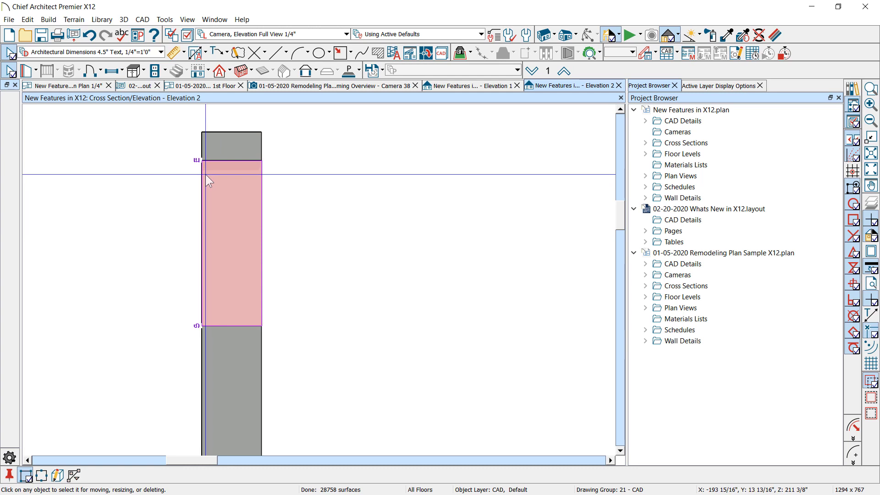
# - Select the side face of the chimney's upper section, break its outer edge at two points and pull the middle segment inward
pyautogui.click(205, 174)
pyautogui.press('3')
pyautogui.click(204, 289)
pyautogui.scroll(2, 207, 256)
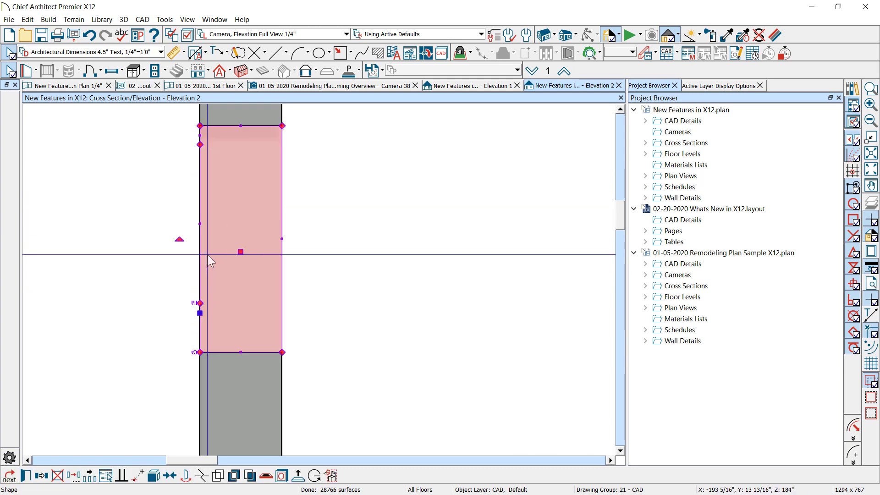
pyautogui.moveTo(200, 221); pyautogui.dragTo(213, 227)
pyautogui.scroll(2, 204, 112)
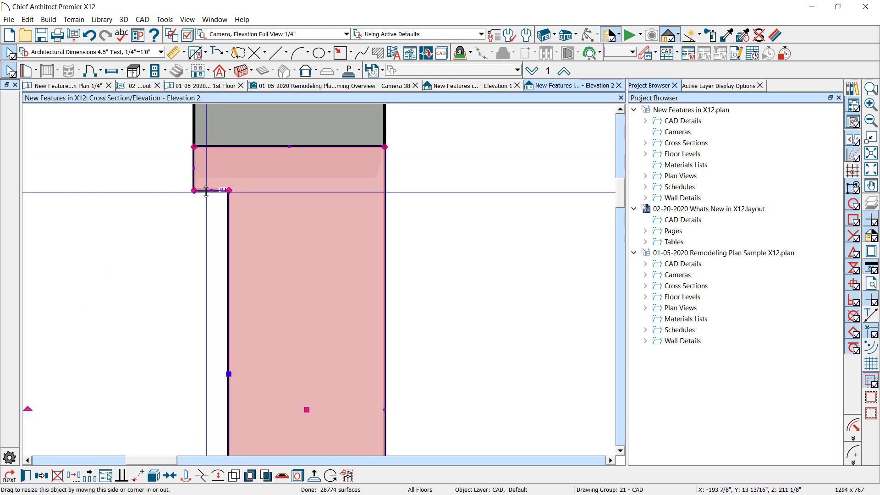
# - Extend the outer recess up to the chimney cap and down to the wider base section
pyautogui.moveTo(206, 191); pyautogui.dragTo(217, 128)
pyautogui.scroll(-2, 217, 130)
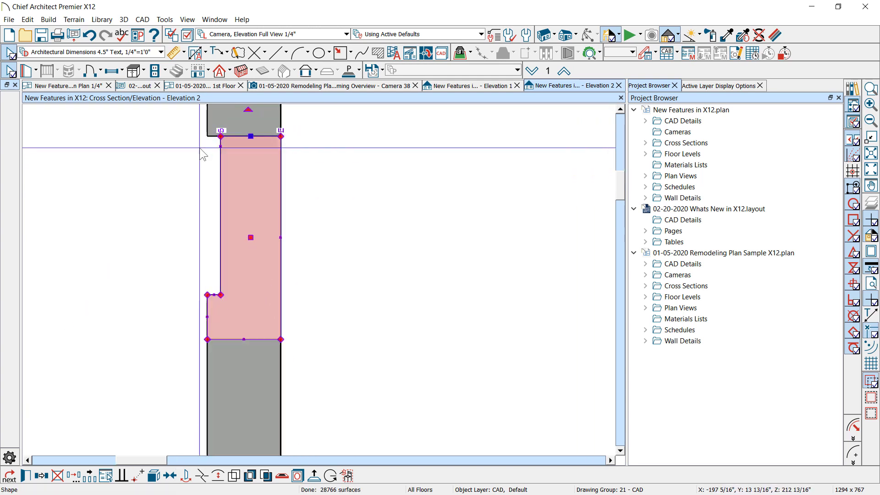
pyautogui.moveTo(206, 294); pyautogui.dragTo(205, 339)
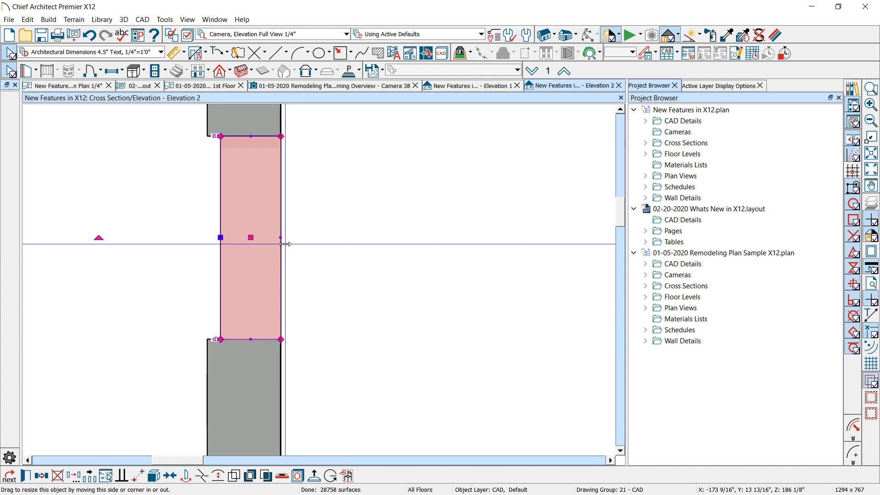
# - Recess the inner edge of the same face by breaking it and pulling it inward over the full height between cap and base
pyautogui.click(281, 279)
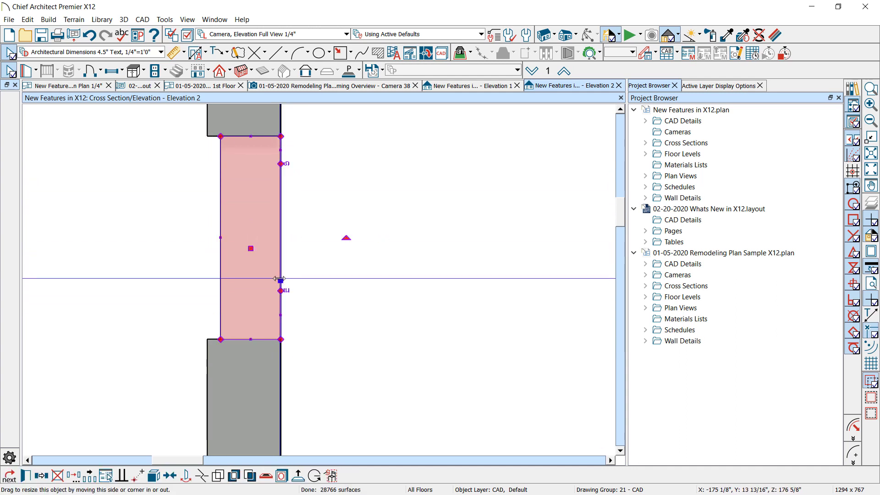
pyautogui.moveTo(280, 279); pyautogui.dragTo(273, 271)
pyautogui.moveTo(269, 271); pyautogui.dragTo(270, 257)
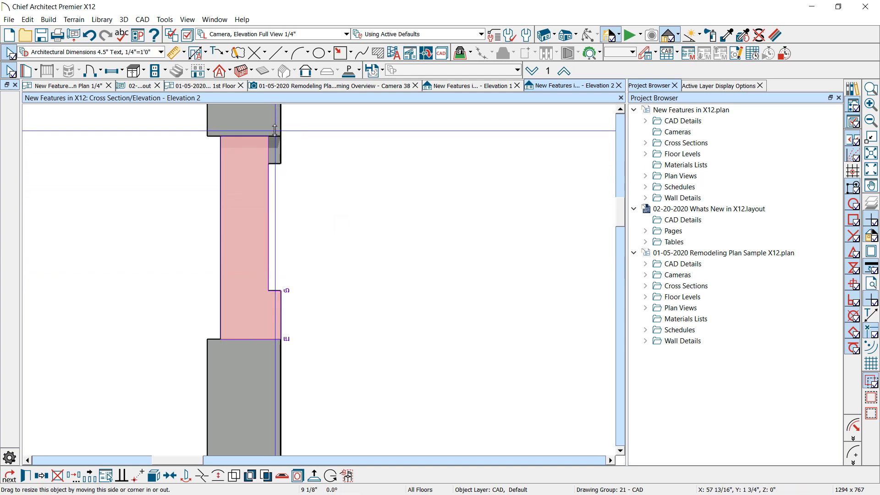
pyautogui.moveTo(274, 131); pyautogui.dragTo(265, 333)
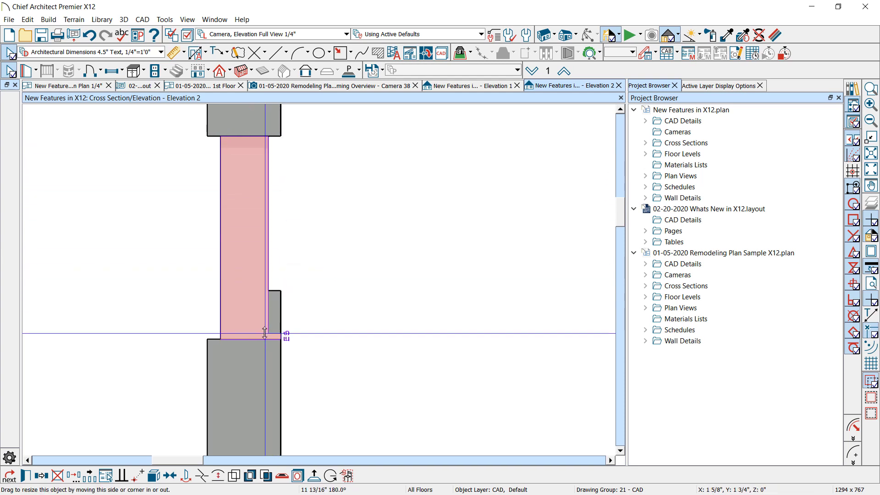
pyautogui.click(399, 280)
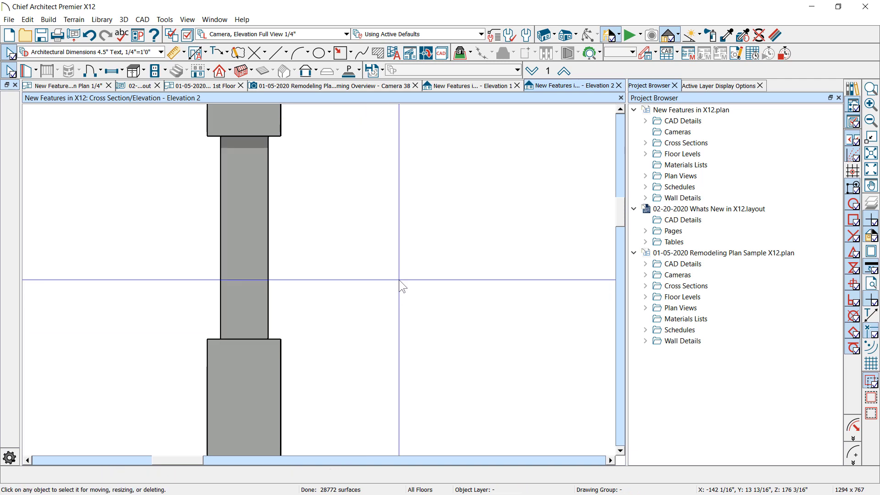
# - Close the side elevation and create a perspective floor overview to examine the chimney from outside the house
pyautogui.click(619, 86)
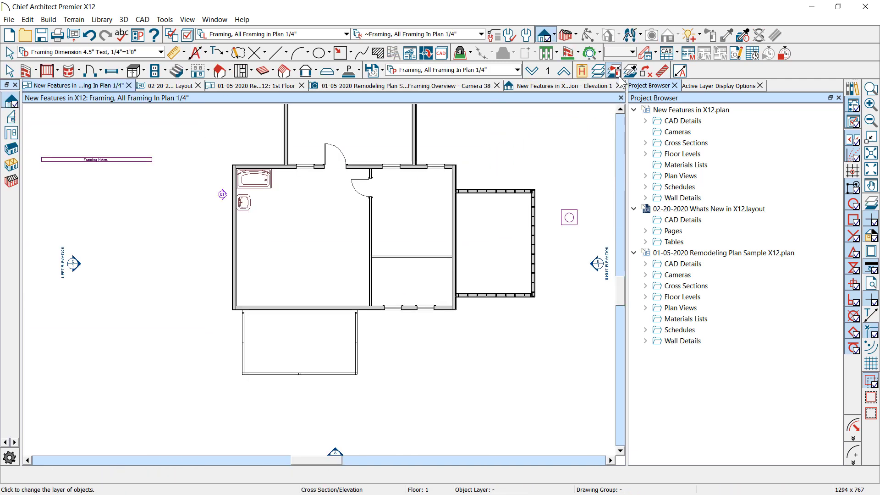
pyautogui.click(577, 36)
pyautogui.click(596, 75)
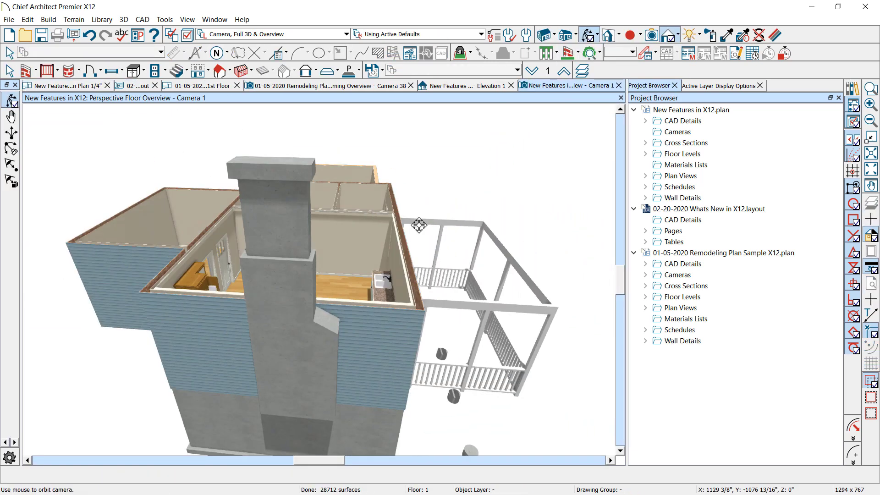
pyautogui.moveTo(268, 184); pyautogui.dragTo(335, 235)
pyautogui.scroll(3, 336, 230)
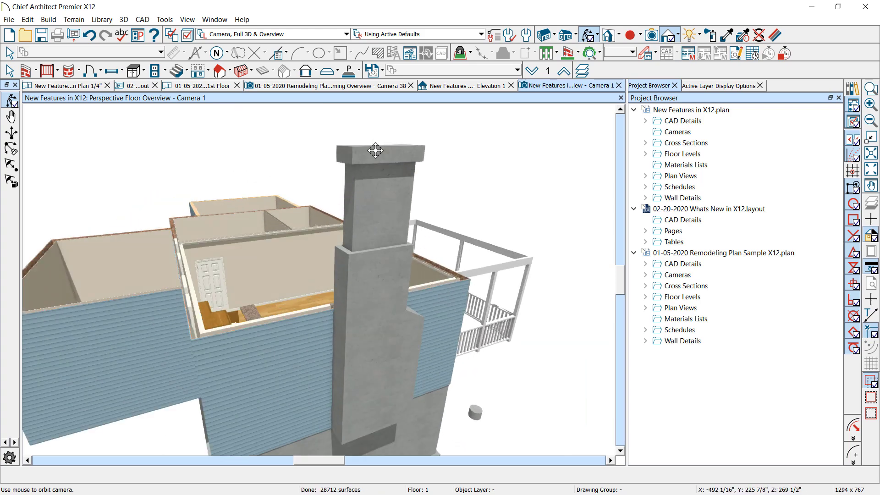
# - Orbit around the chimney in the perspective overview to examine its recessed side faces and close the camera view
pyautogui.click(376, 186)
pyautogui.click(452, 189)
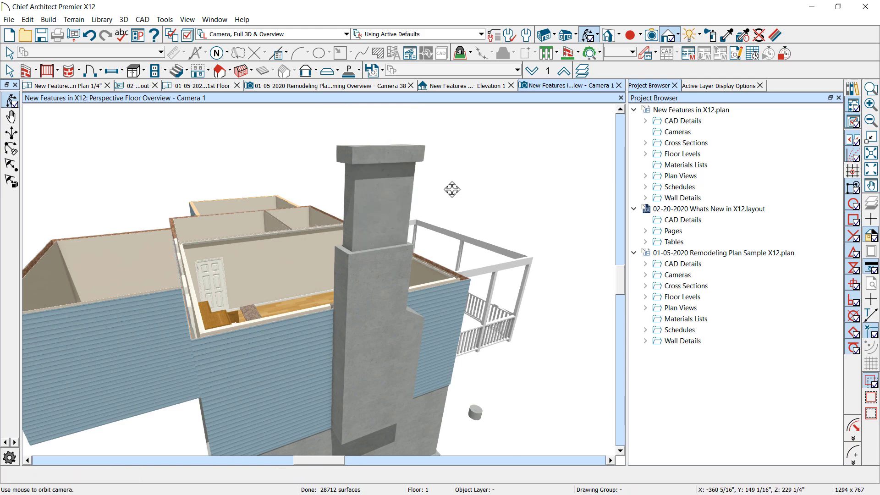
pyautogui.moveTo(409, 207); pyautogui.dragTo(442, 208)
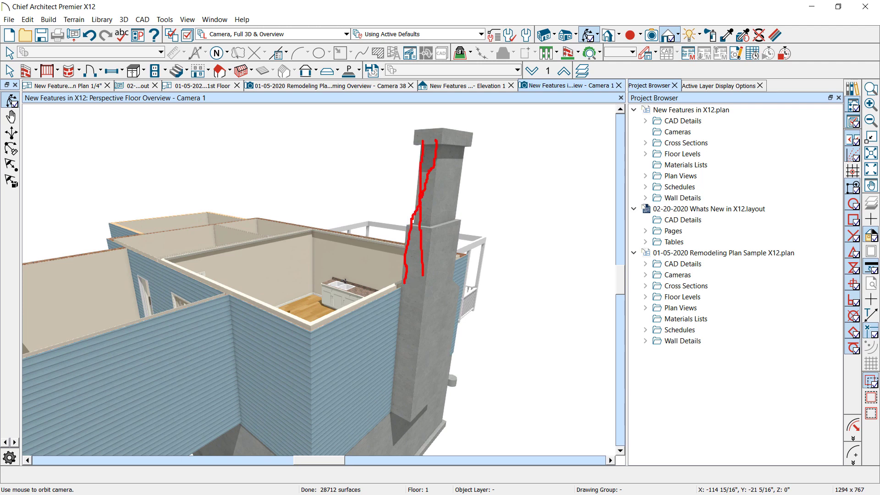
pyautogui.press('Escape')
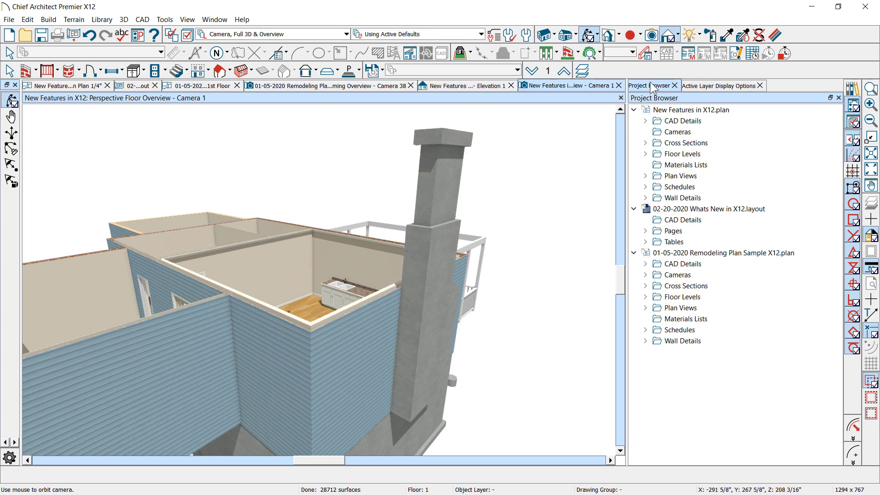
pyautogui.click(618, 86)
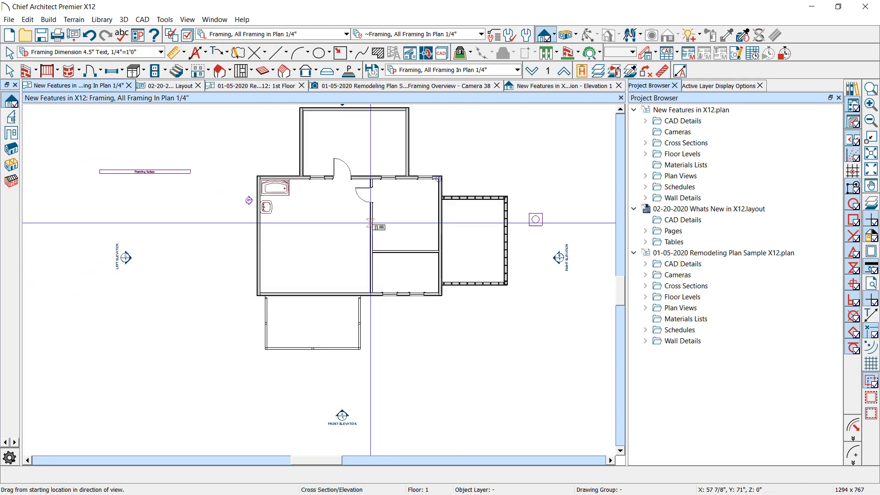
# - Switch to the layout's CAD Enhancements page and examine the Resize Pictures section with its Retain Aspect Ratio option
pyautogui.click(166, 86)
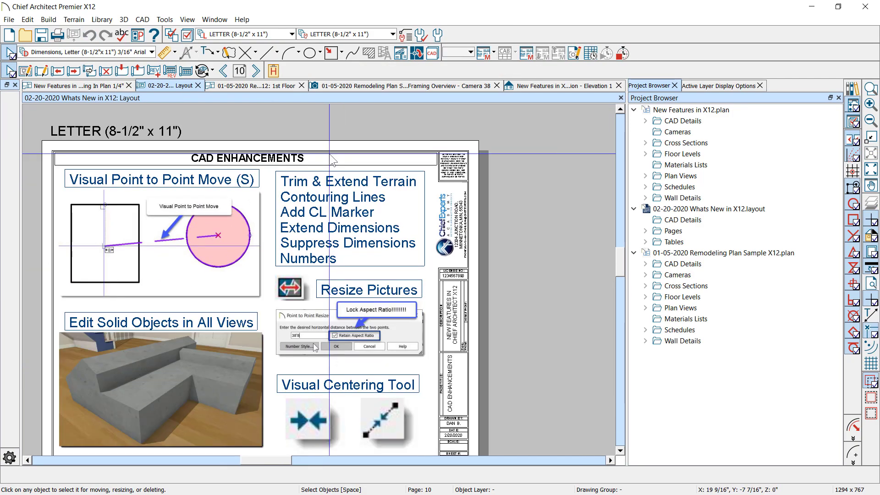
pyautogui.scroll(-1, 329, 154)
pyautogui.scroll(2, 344, 248)
pyautogui.scroll(-1, 308, 202)
pyautogui.scroll(1, 414, 285)
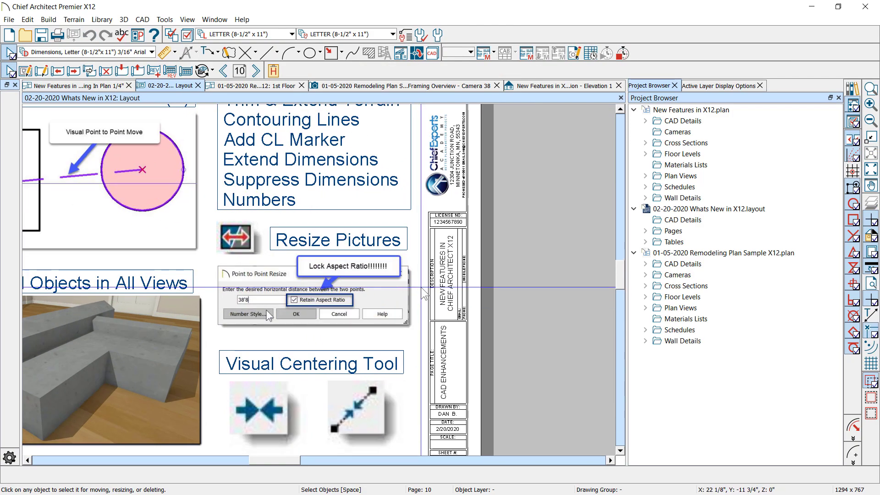
pyautogui.scroll(2, 286, 271)
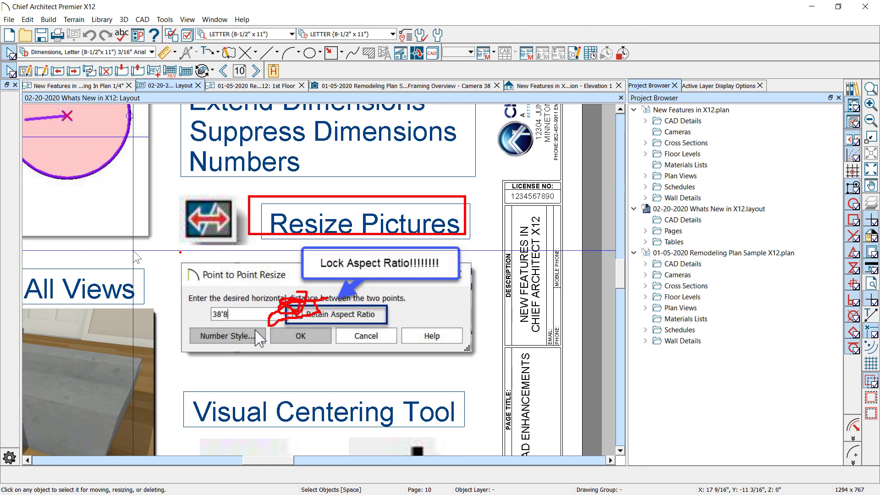
pyautogui.scroll(-2, 333, 317)
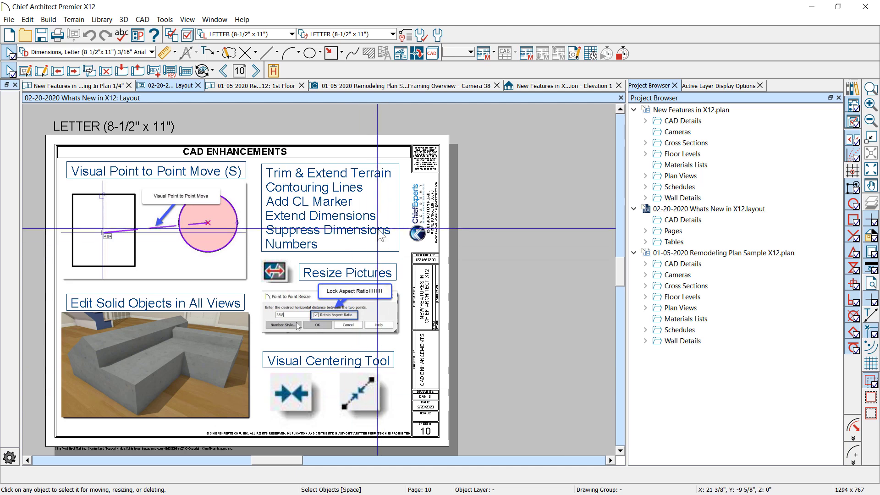
# - Return to the framing plan, add automatic exterior dimensions and turn on display of the "Dimensions, Automatic" layer
pyautogui.click(98, 84)
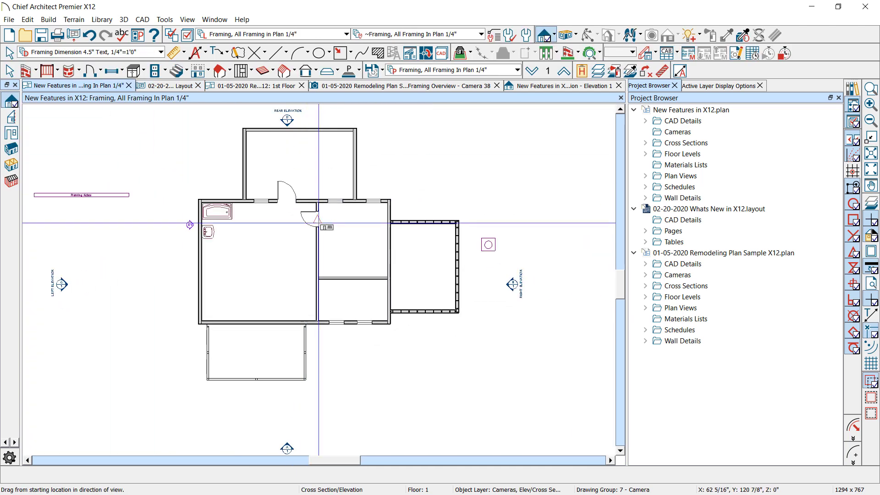
pyautogui.click(194, 55)
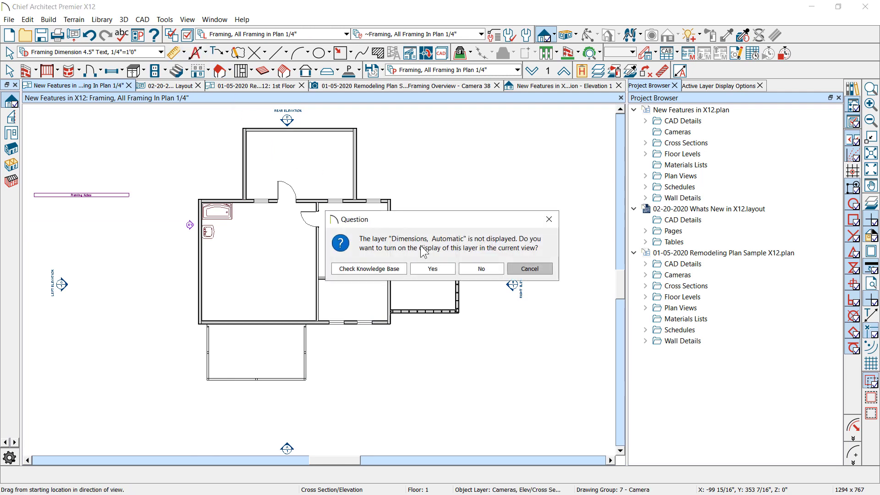
pyautogui.click(445, 268)
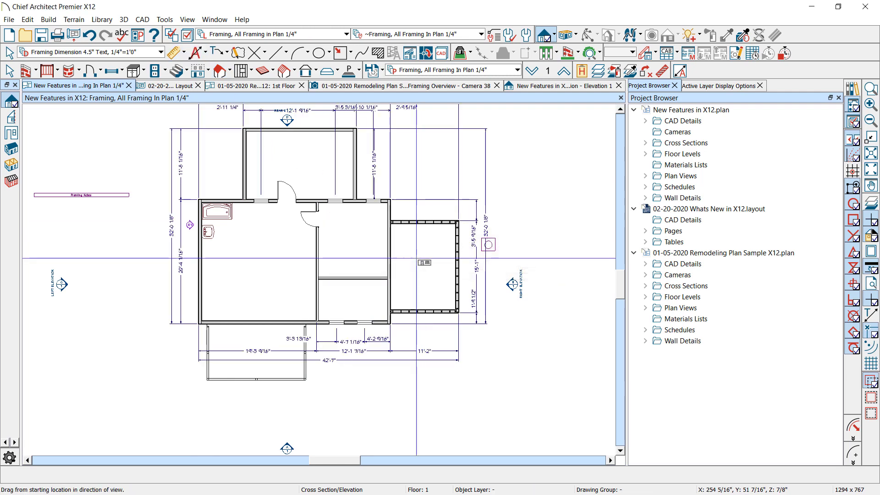
pyautogui.press('space')
# - Capture the dimensioned floor plan as a 621 x 588 screenshot, copy it from Snagit Editor and return to Chief Architect
pyautogui.scroll(-2, 324, 262)
pyautogui.scroll(1, 301, 196)
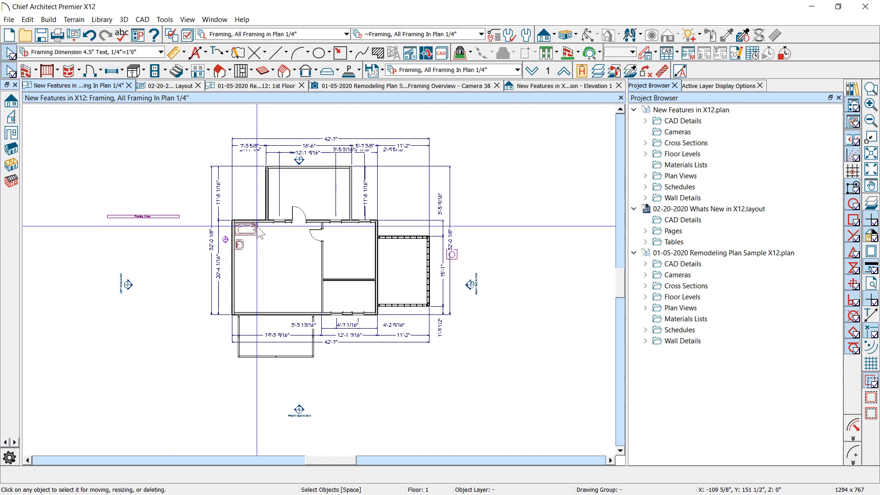
pyautogui.scroll(1, 482, 213)
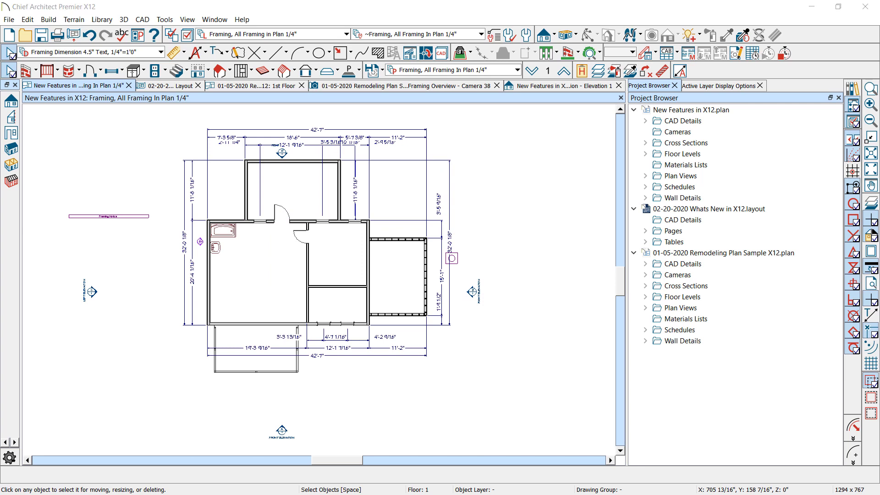
pyautogui.press('Print')
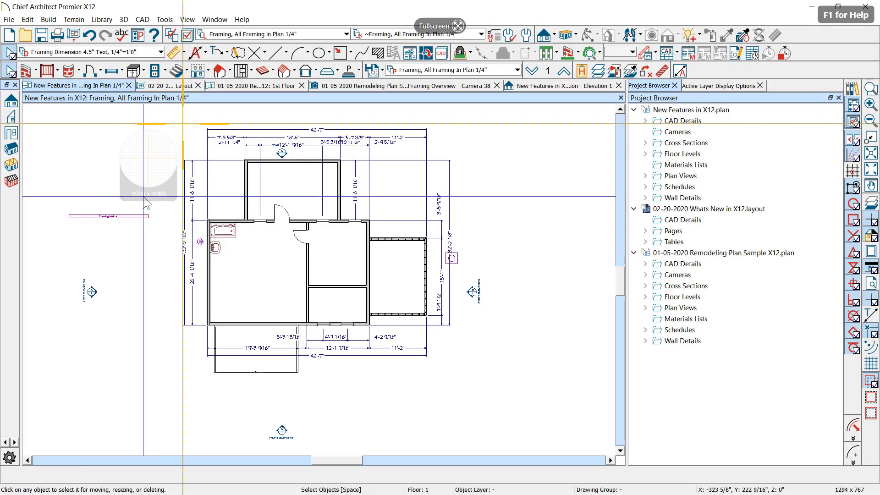
pyautogui.moveTo(187, 123); pyautogui.dragTo(472, 393)
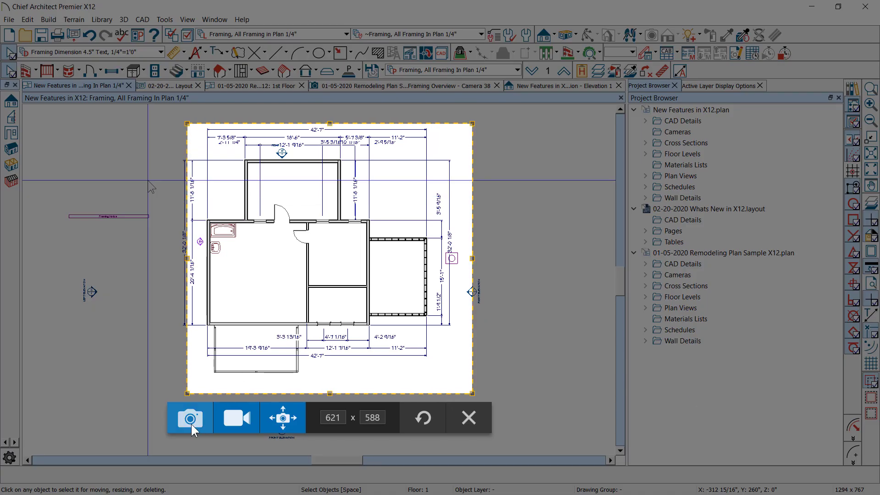
pyautogui.click(190, 419)
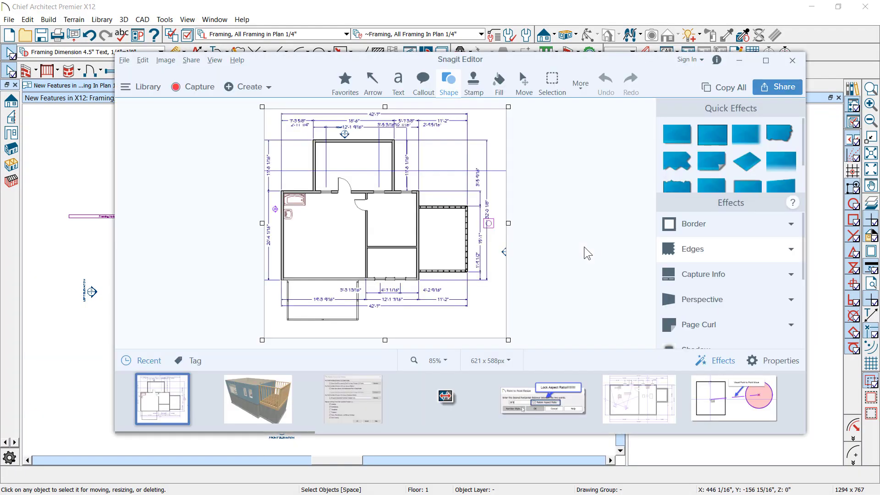
pyautogui.rightClick(377, 221)
pyautogui.click(371, 202)
pyautogui.click(77, 151)
# - Create a new plan and switch it to the Architectural Plan 1/4" plan view
pyautogui.click(9, 19)
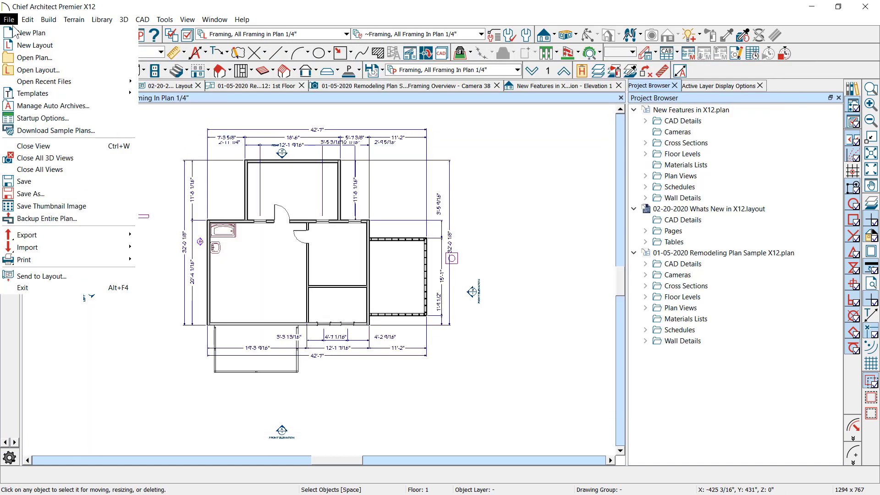
pyautogui.click(28, 33)
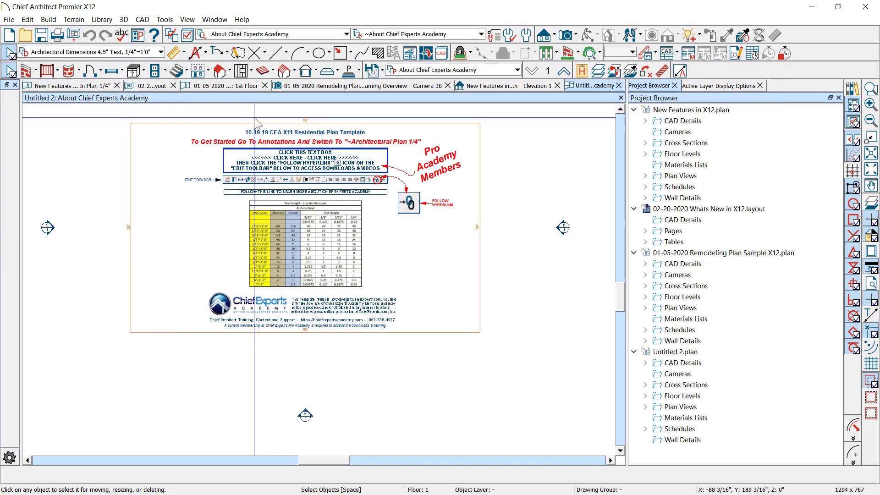
pyautogui.click(495, 71)
pyautogui.click(471, 104)
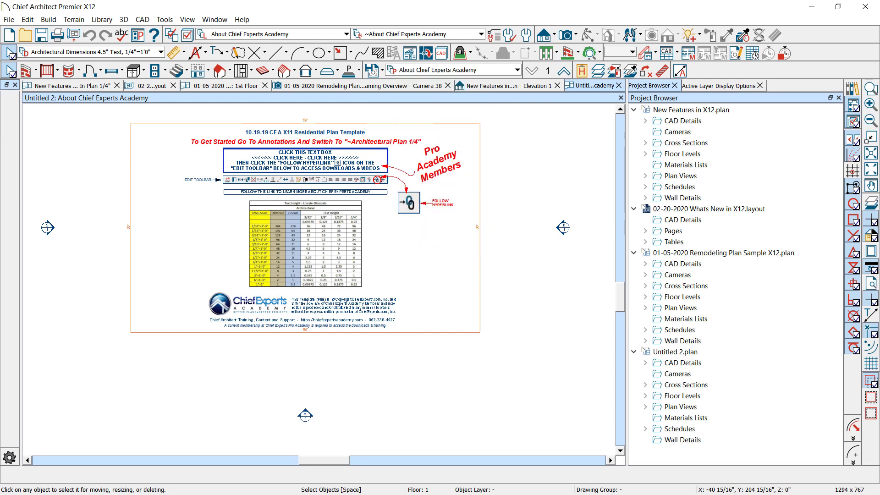
# - Paste the captured floor plan as a picture inside the 50' terrain outline and inspect its overall width dimension
pyautogui.hotkey('ctrl', 'v')
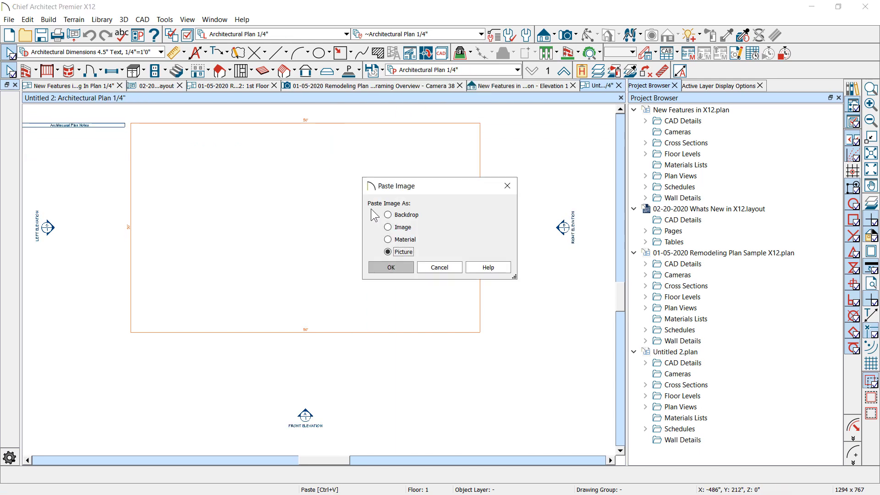
pyautogui.click(389, 267)
pyautogui.moveTo(388, 267); pyautogui.dragTo(228, 225)
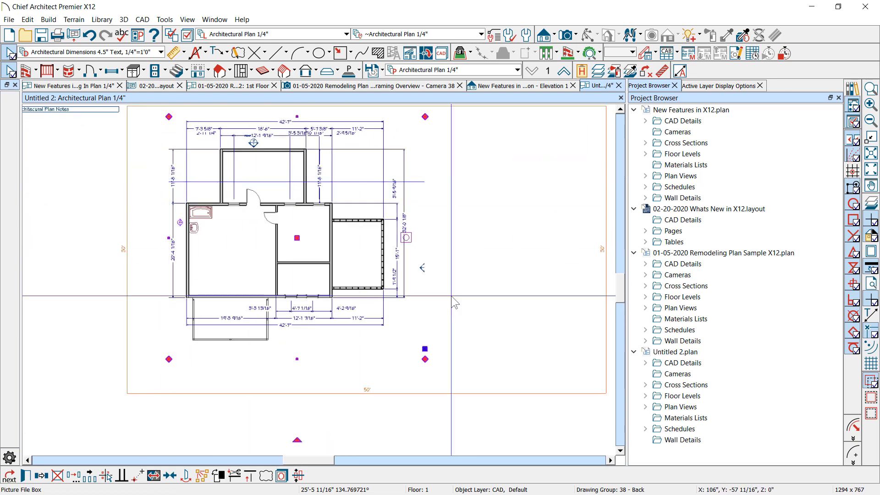
pyautogui.scroll(1, 345, 179)
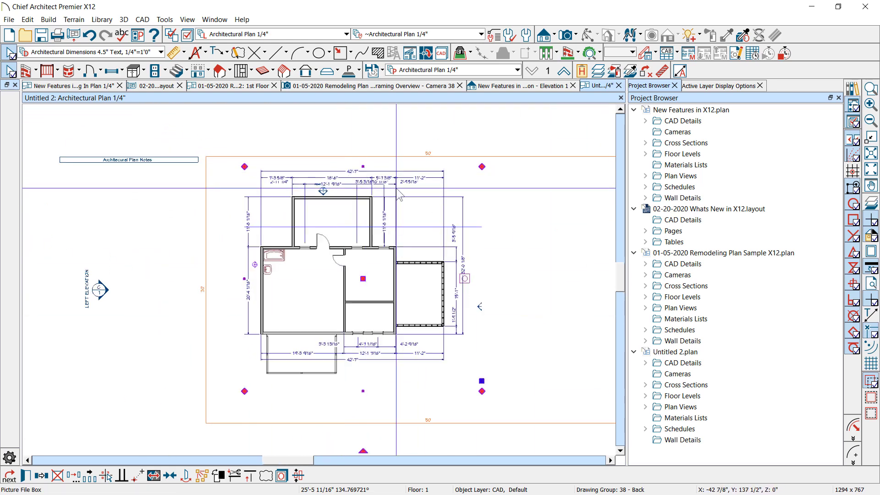
pyautogui.scroll(5, 405, 203)
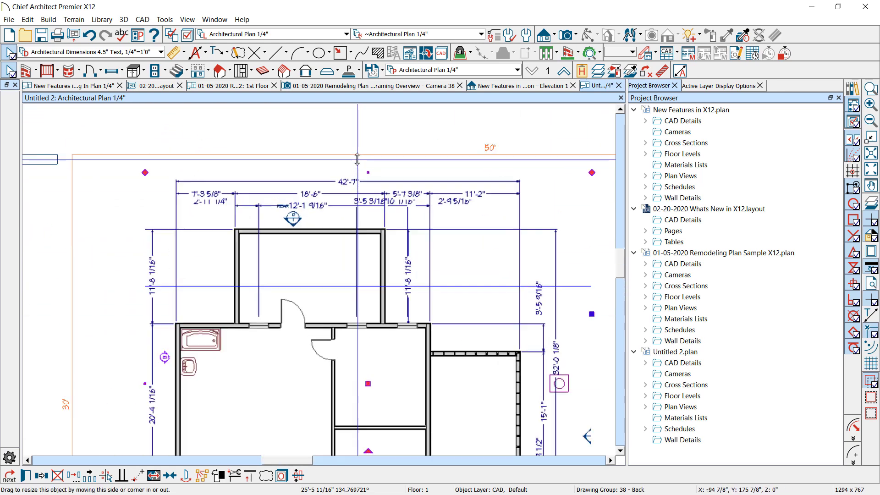
pyautogui.scroll(1, 331, 212)
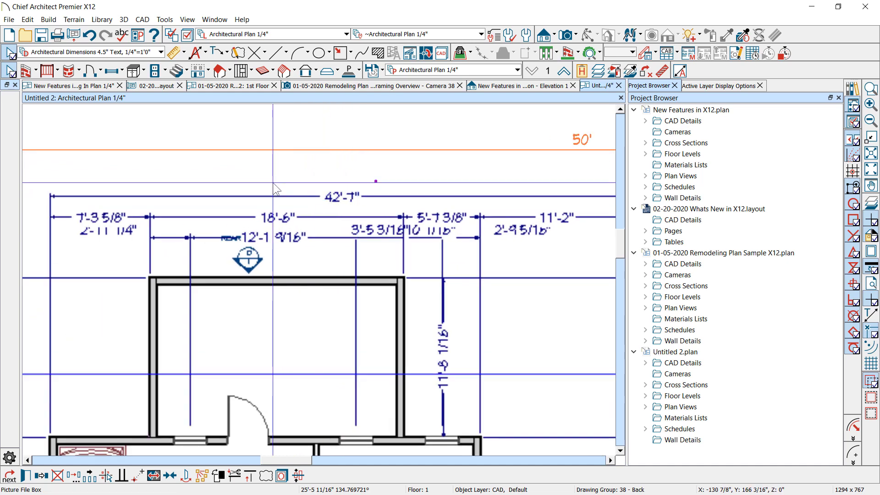
pyautogui.scroll(-4, 370, 241)
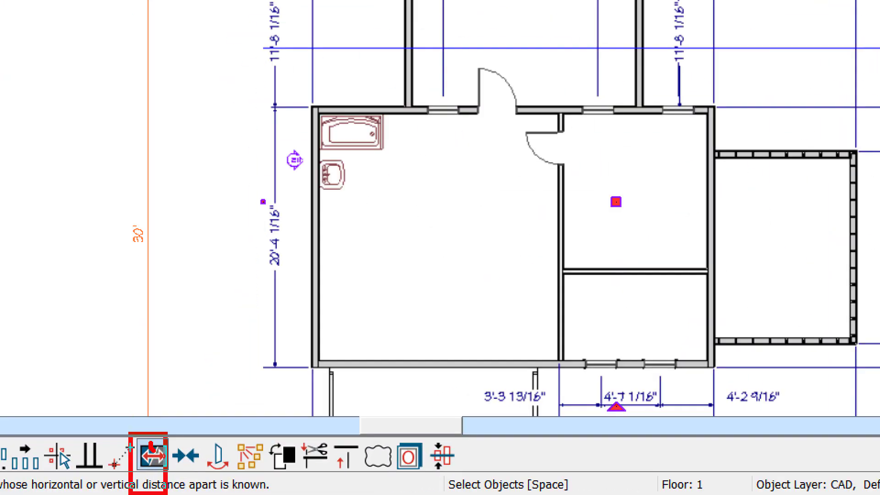
# - Resize the picture point to point between the ends of its overall width dimension, entering 47'2" with Retain Aspect Ratio enabled
pyautogui.click(153, 455)
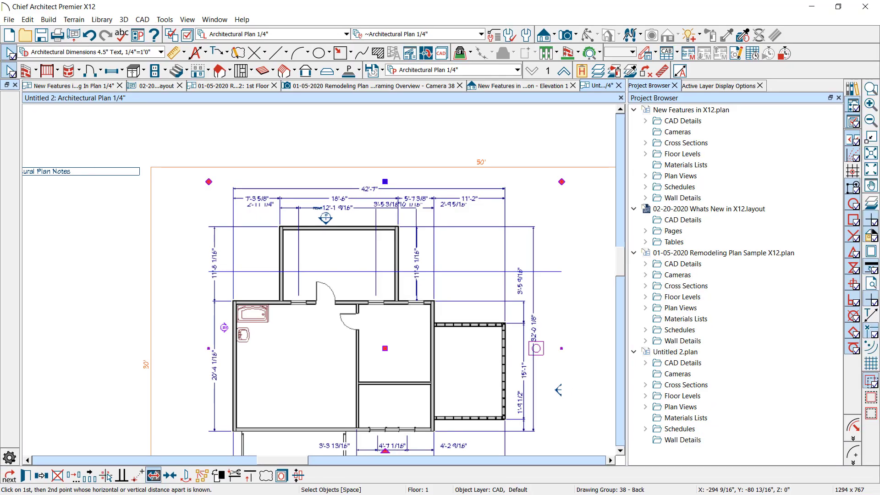
pyautogui.scroll(5, 245, 168)
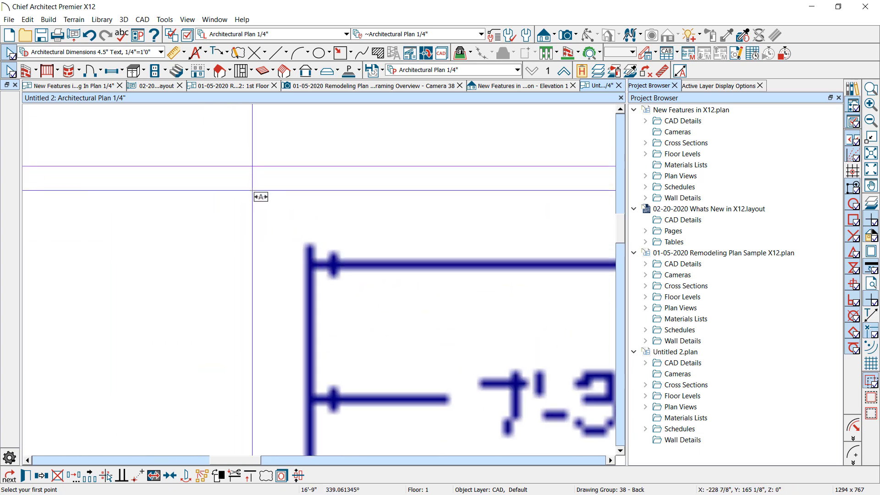
pyautogui.click(308, 284)
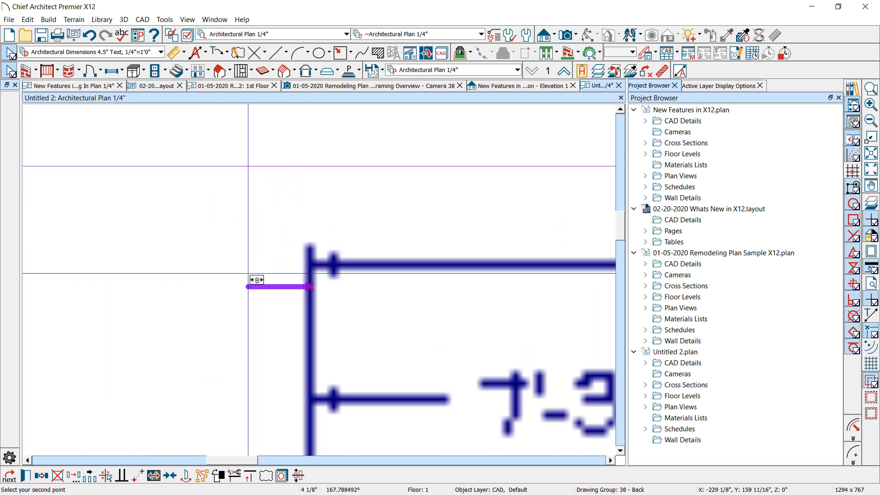
pyautogui.scroll(-3, 78, 241)
pyautogui.scroll(-3, 170, 258)
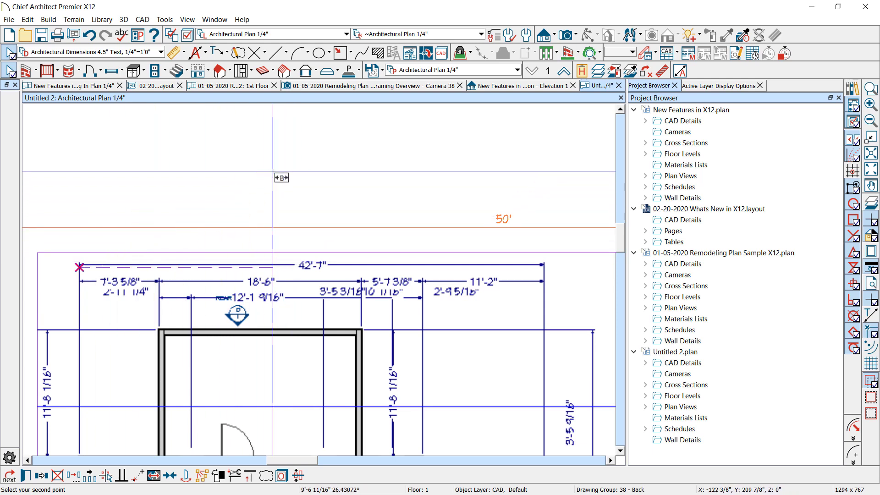
pyautogui.scroll(5, 555, 257)
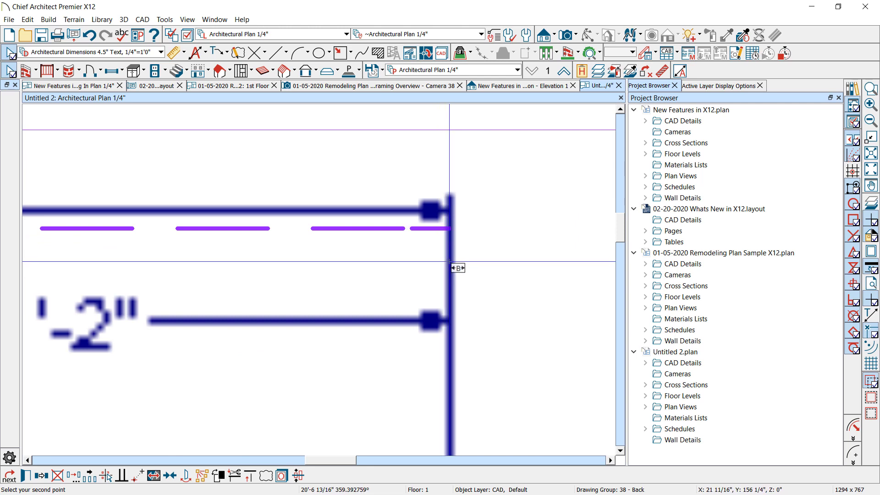
pyautogui.click(449, 228)
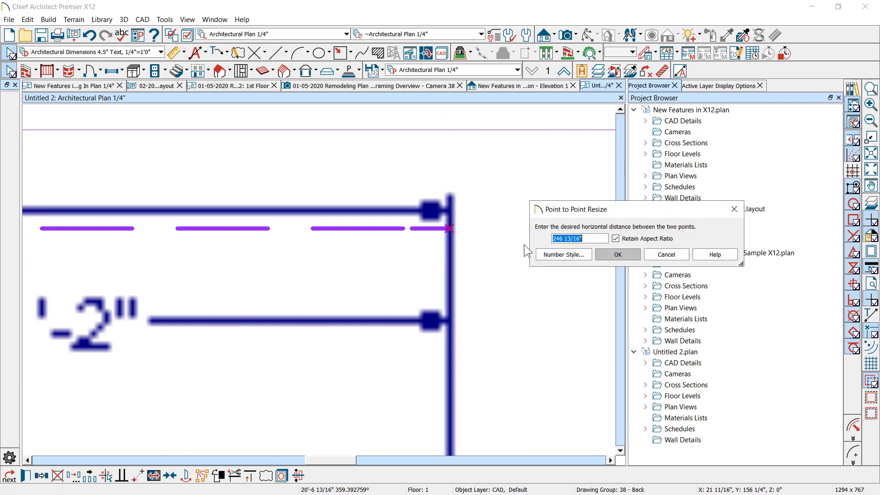
pyautogui.write("47'2")
pyautogui.press('Return')
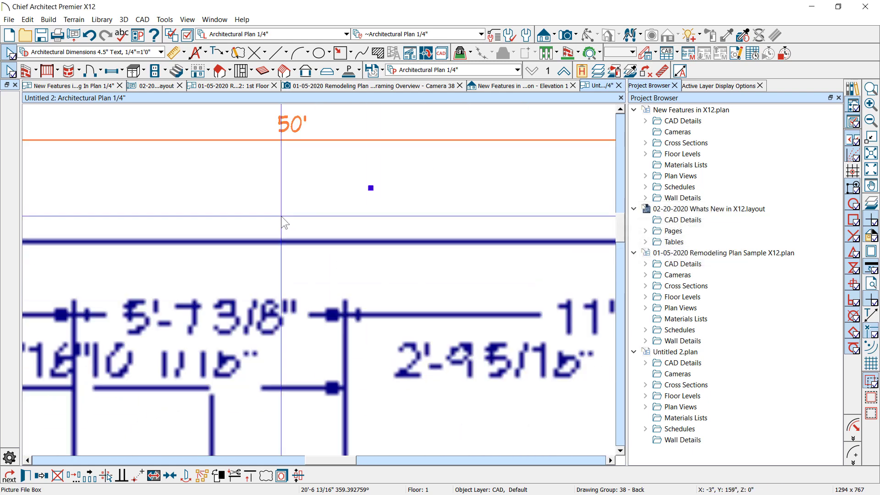
pyautogui.scroll(-8, 281, 216)
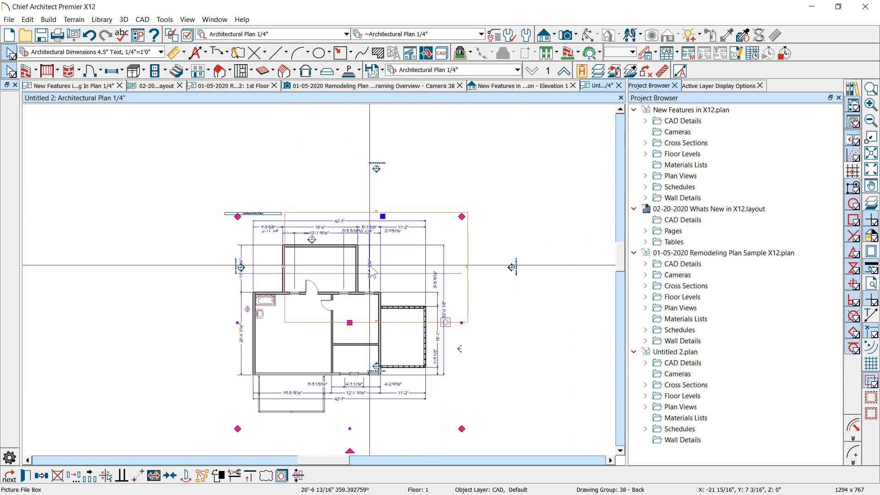
pyautogui.doubleClick(370, 265)
pyautogui.press('Escape')
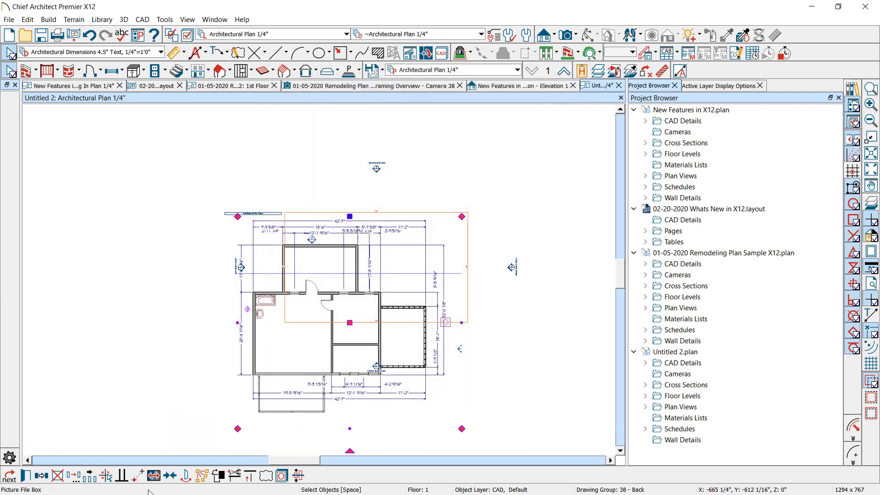
pyautogui.click(154, 476)
pyautogui.click(324, 277)
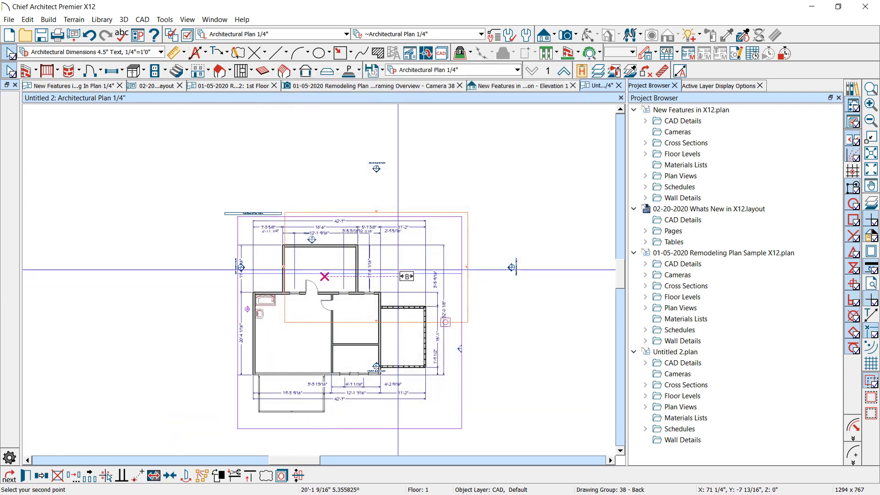
pyautogui.click(407, 277)
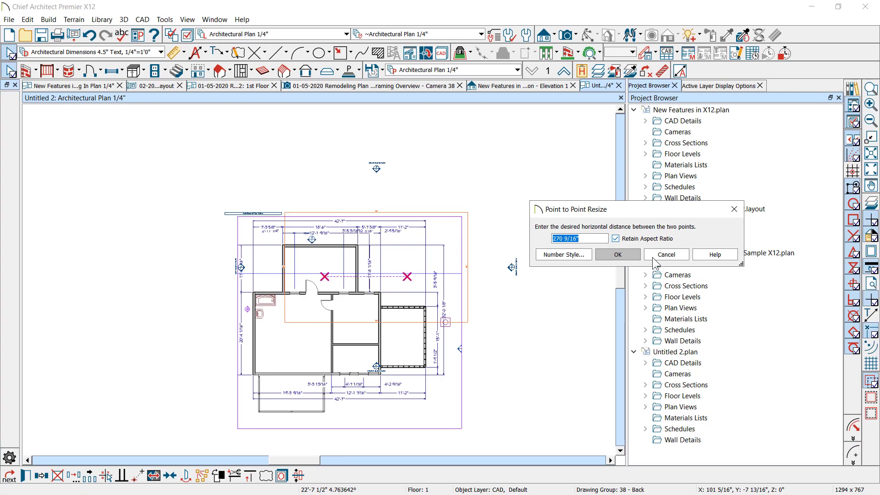
pyautogui.click(654, 255)
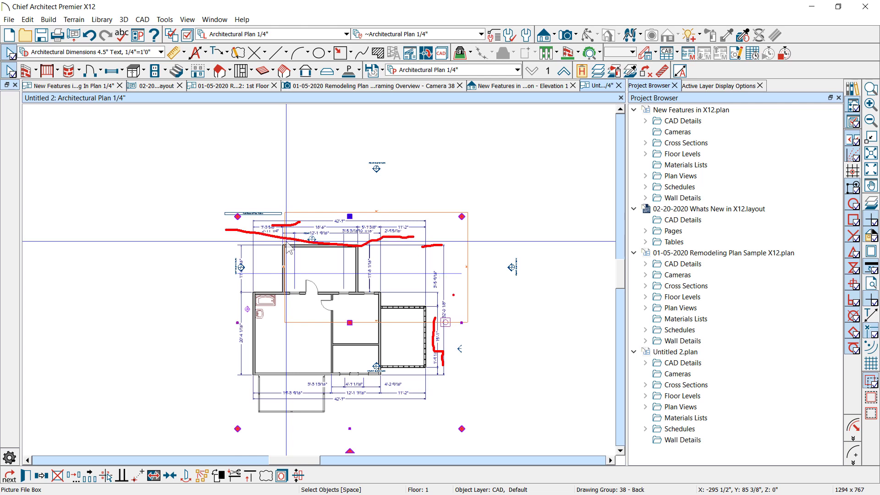
pyautogui.press('Escape')
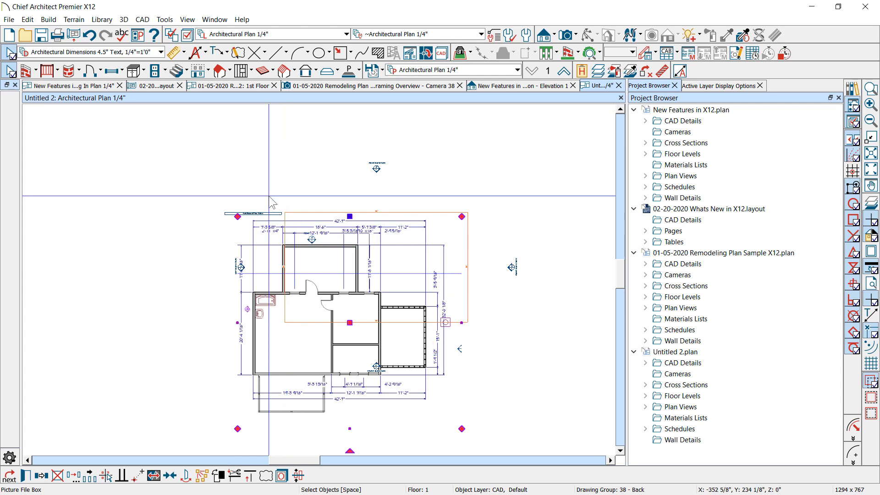
# - Close the untitled plan and review the Visual Centering Tool notes on the CAD Enhancements layout page
pyautogui.click(619, 86)
pyautogui.click(474, 268)
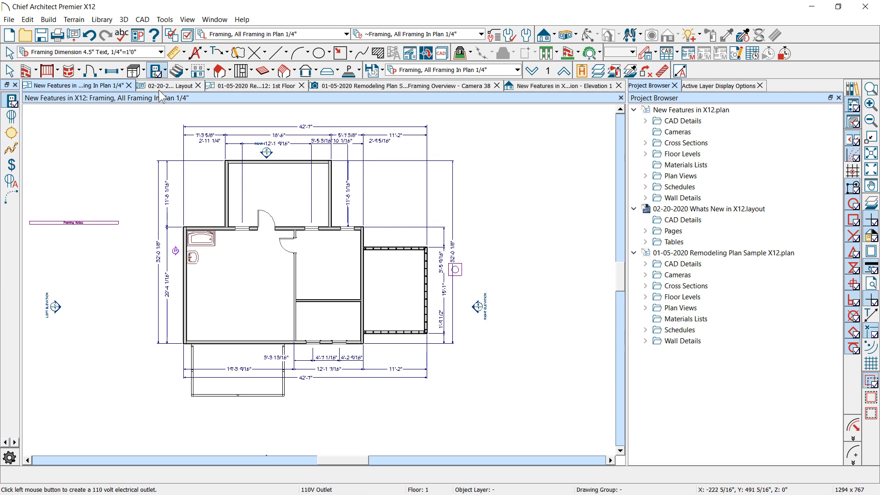
pyautogui.click(162, 85)
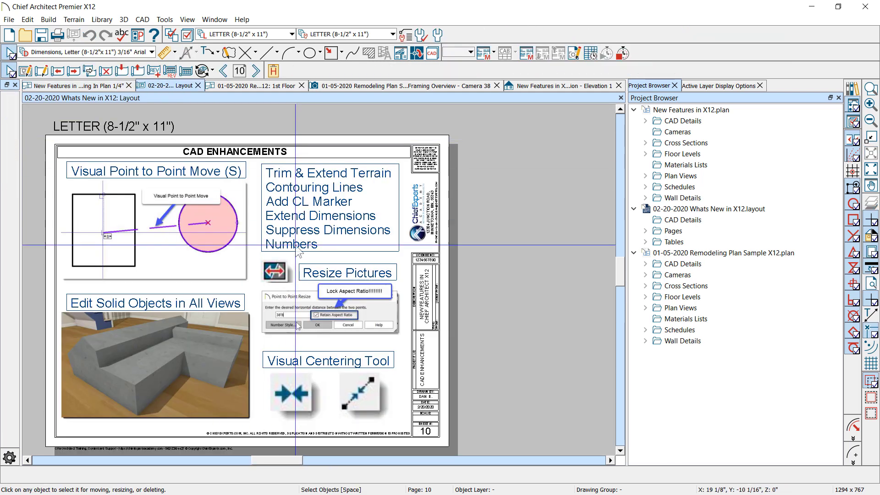
pyautogui.scroll(2, 309, 403)
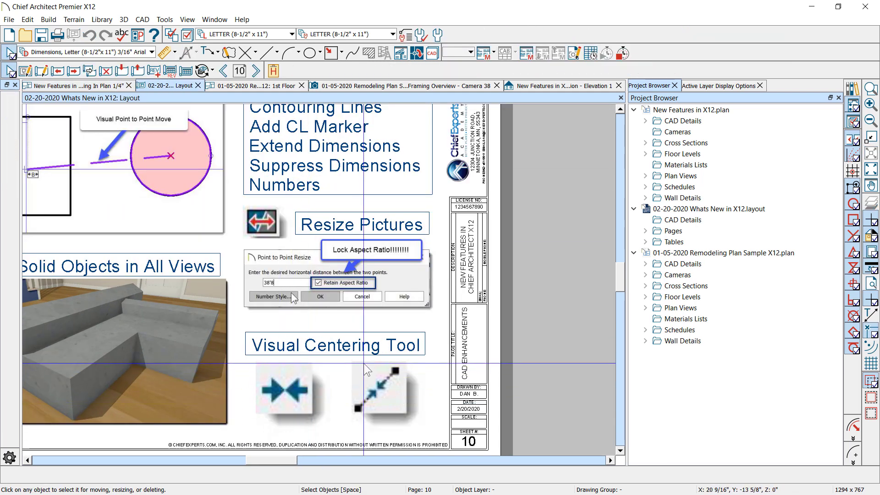
# - Return to the New Features in X12 framing plan and place two windows in the large room's lower exterior wall
pyautogui.click(78, 85)
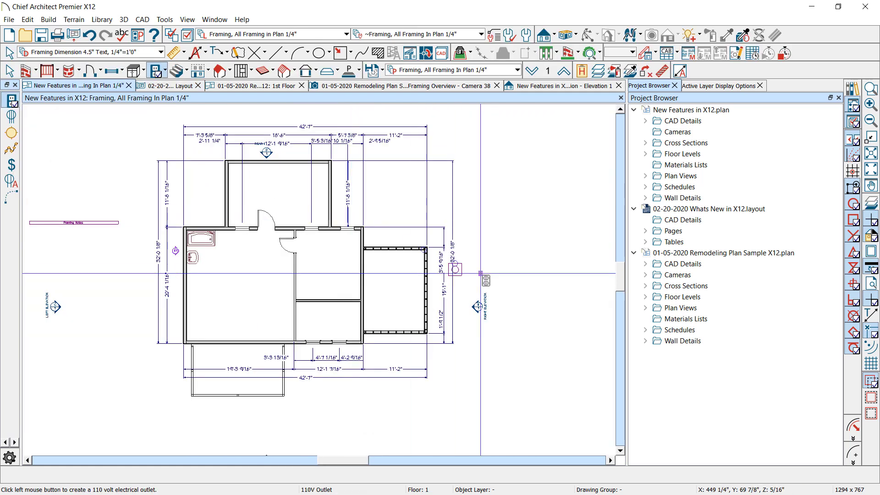
pyautogui.scroll(3, 265, 176)
pyautogui.scroll(3, 301, 202)
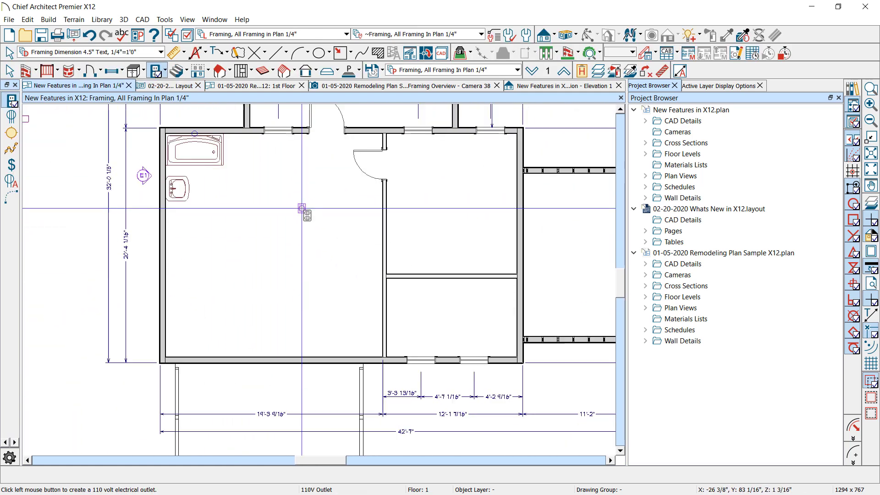
pyautogui.click(112, 71)
pyautogui.click(218, 308)
pyautogui.click(390, 314)
pyautogui.scroll(2, 390, 314)
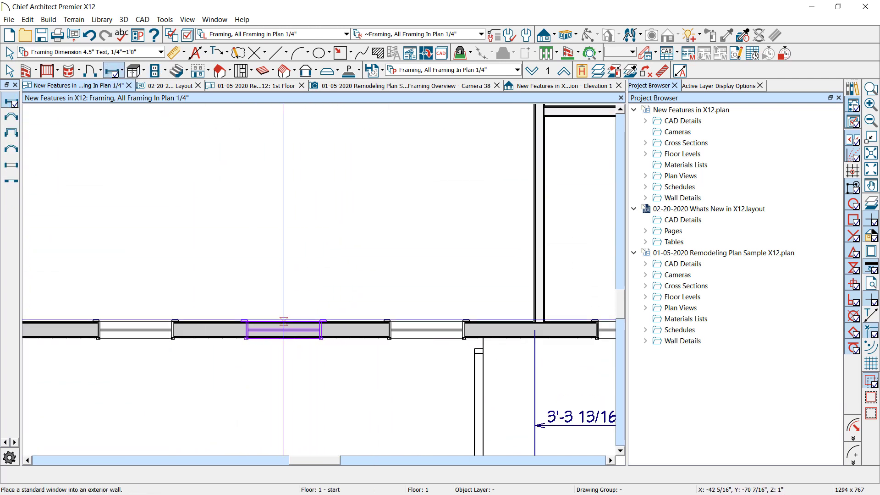
# - Place a base cabinet inside the room between the two windows and turn on display of the "Cabinets, Base" layer
pyautogui.press('c')
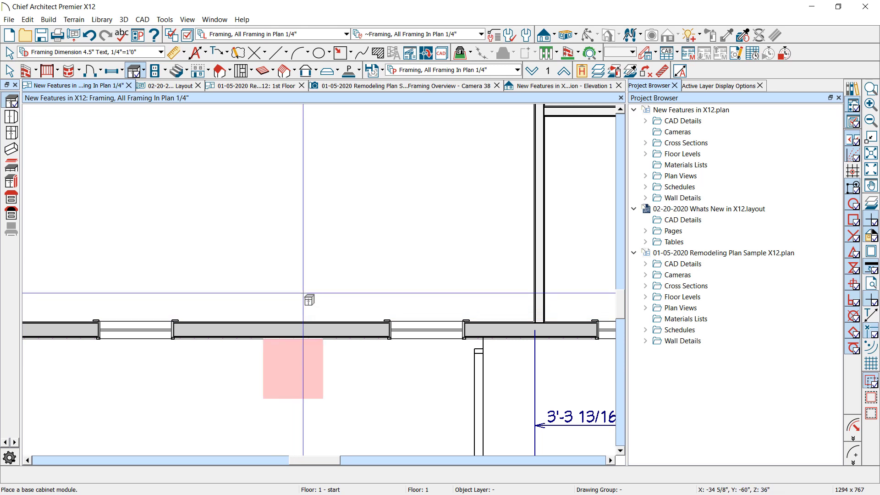
pyautogui.click(309, 260)
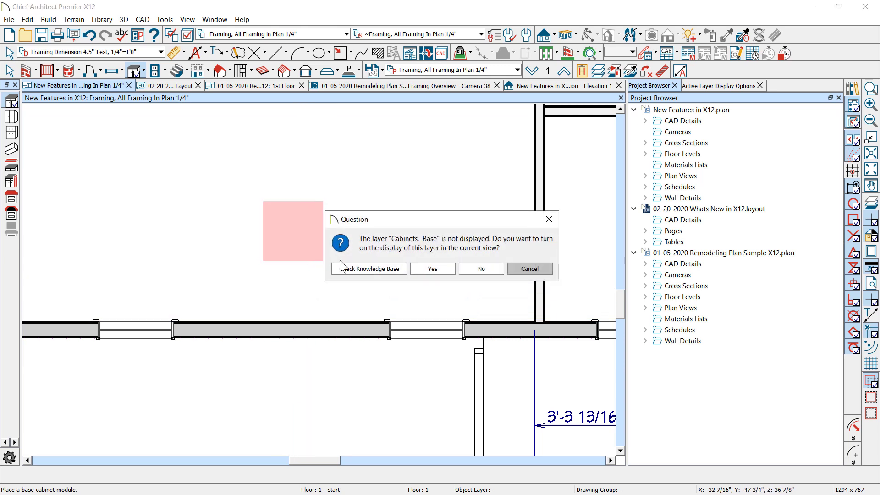
pyautogui.click(427, 270)
# - Delete the newly placed base cabinet and the plain base cabinet to the left of the sink
pyautogui.press('space')
pyautogui.click(315, 246)
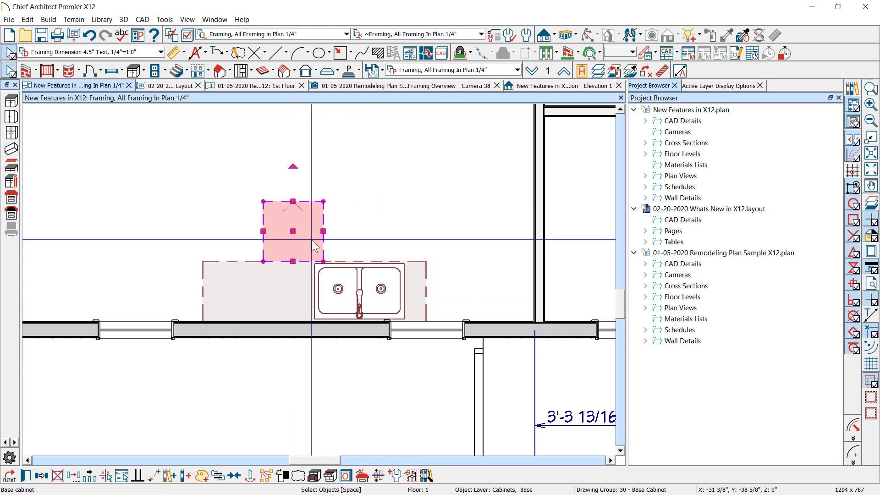
pyautogui.moveTo(316, 246); pyautogui.dragTo(275, 284)
pyautogui.press('Delete')
pyautogui.click(254, 280)
pyautogui.press('Delete')
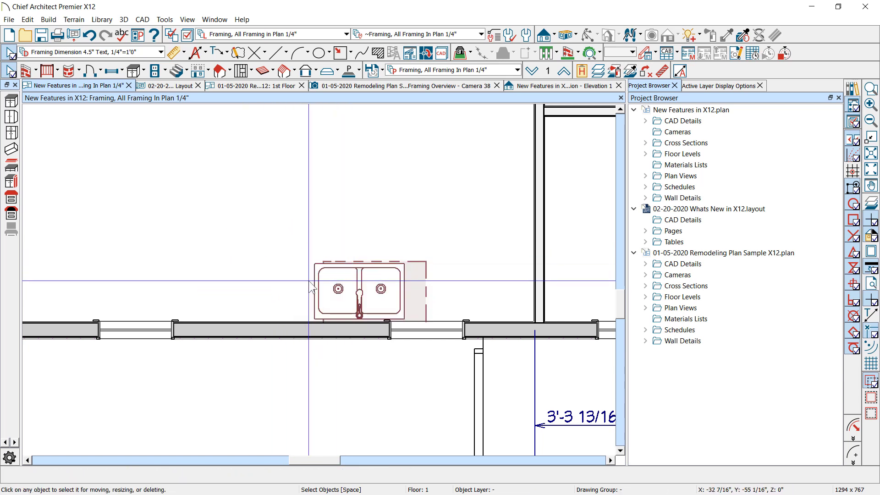
# - Move the remaining base cabinet about 1'-5 7/16" left along the wall so that the double sink fits within it
pyautogui.click(382, 287)
pyautogui.scroll(4, 390, 288)
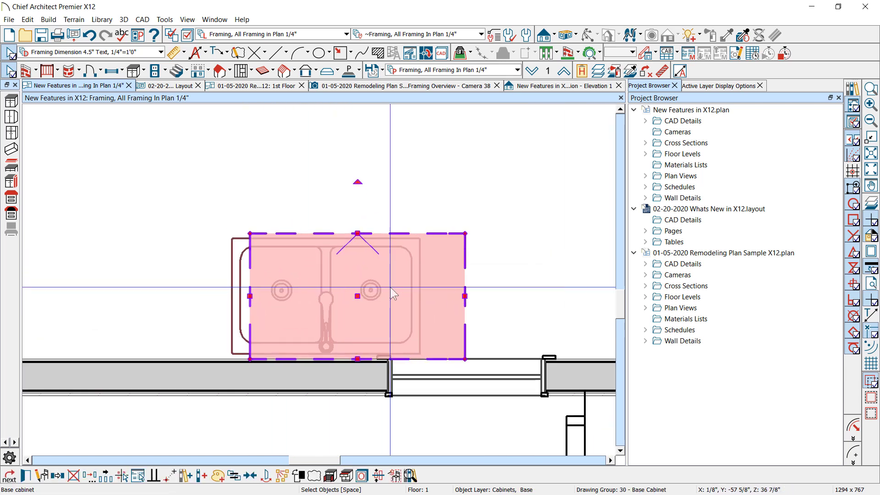
pyautogui.click(338, 287)
pyautogui.moveTo(326, 296); pyautogui.dragTo(313, 274)
pyautogui.press('Escape')
pyautogui.scroll(-2, 368, 244)
pyautogui.click(348, 279)
pyautogui.scroll(-1, 360, 273)
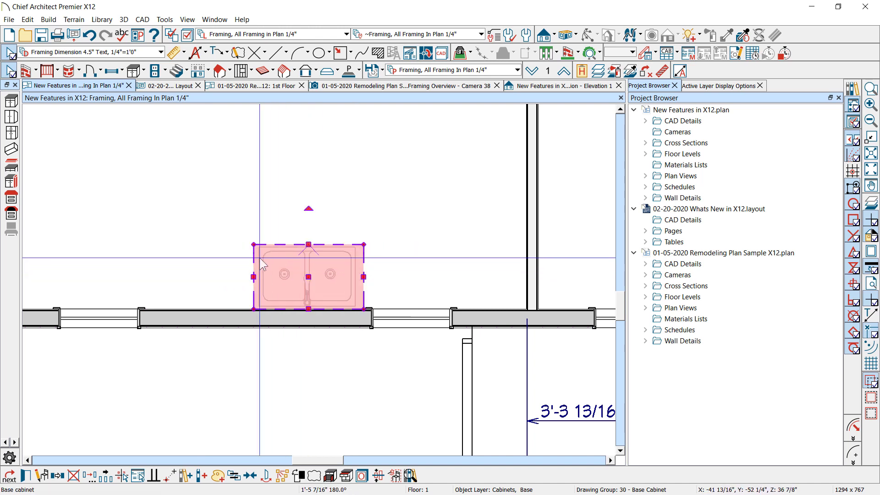
# - Draw a vertical CAD line from each of the two windows' centers and a horizontal line connecting them through the sink
pyautogui.click(276, 52)
pyautogui.moveTo(99, 318); pyautogui.dragTo(99, 251)
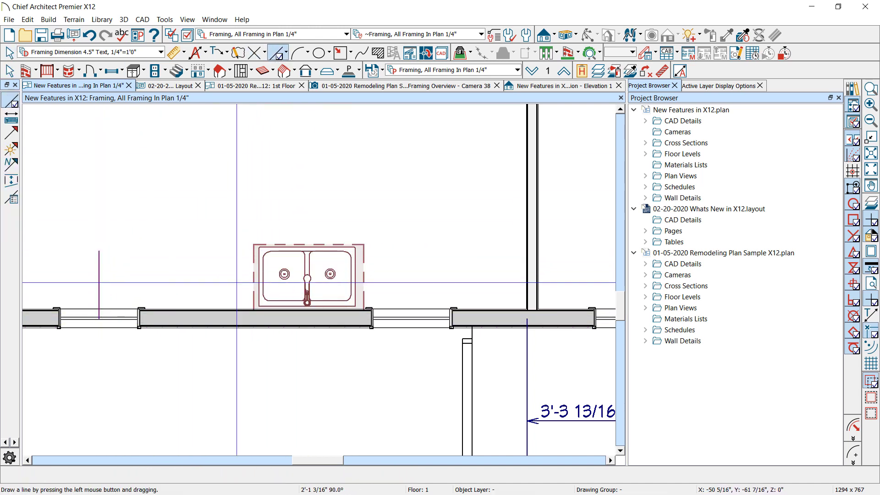
pyautogui.moveTo(413, 313)
pyautogui.mouseDown()
pyautogui.moveTo(414, 265)
pyautogui.moveTo(69, 275)
pyautogui.mouseUp()
pyautogui.moveTo(98, 276); pyautogui.dragTo(99, 277)
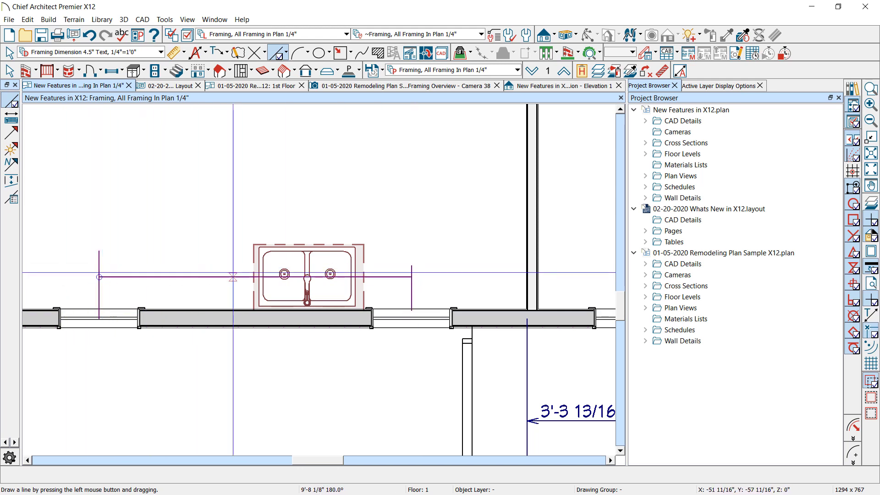
# - Delete the horizontal connecting line and both vertical CAD lines at the windows
pyautogui.press('Escape')
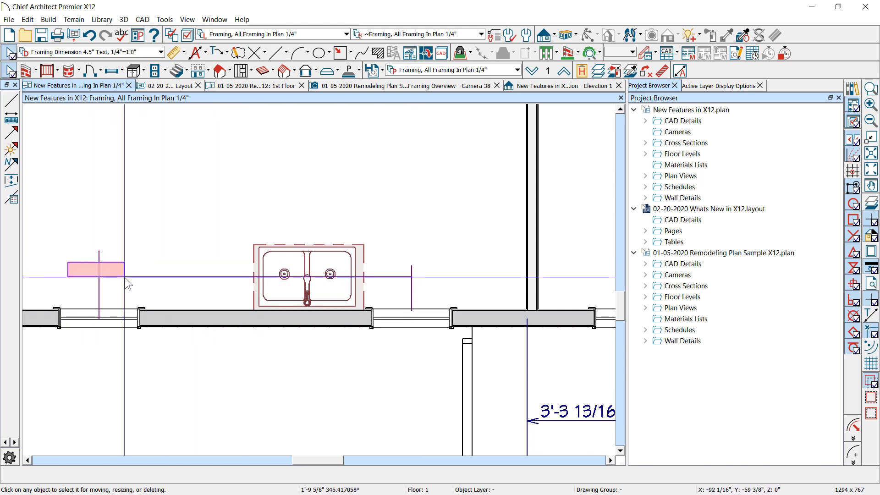
pyautogui.click(125, 277)
pyautogui.press('Delete')
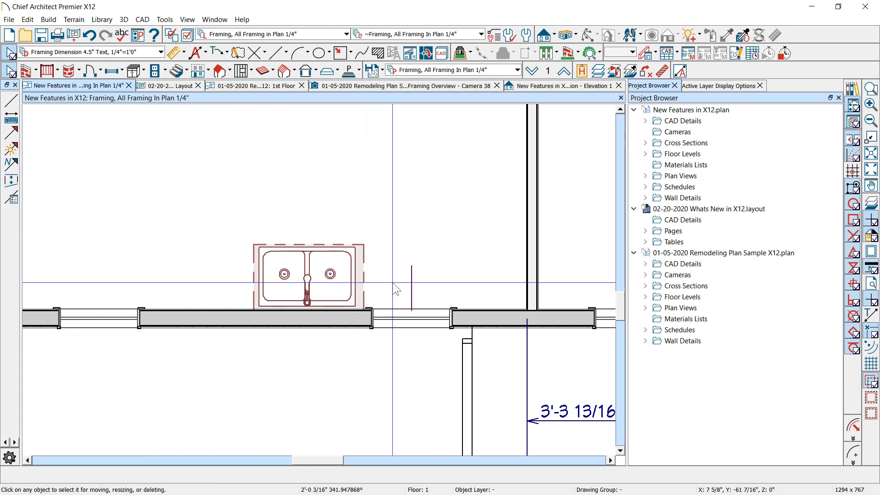
pyautogui.click(407, 291)
pyautogui.click(406, 291)
# - Center the sink base cabinet between the midpoints of the two windows using Center Object with two reference locations
pyautogui.click(305, 274)
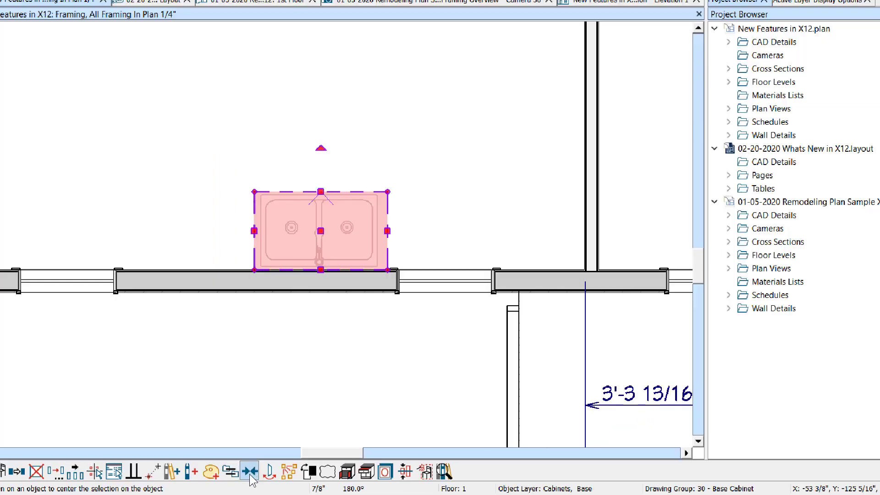
pyautogui.click(251, 477)
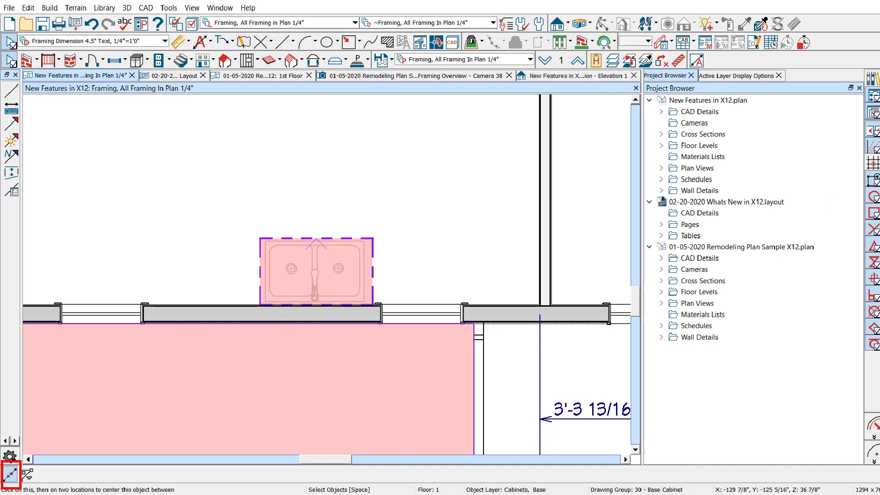
pyautogui.click(19, 454)
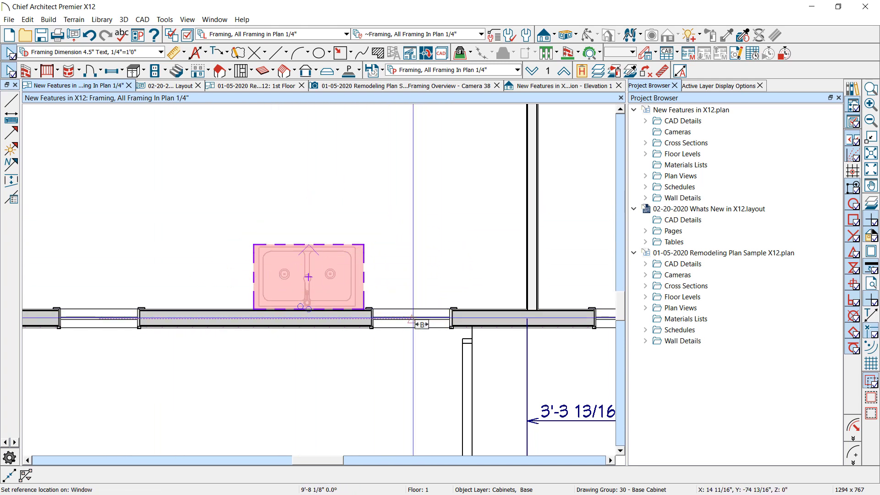
pyautogui.click(412, 321)
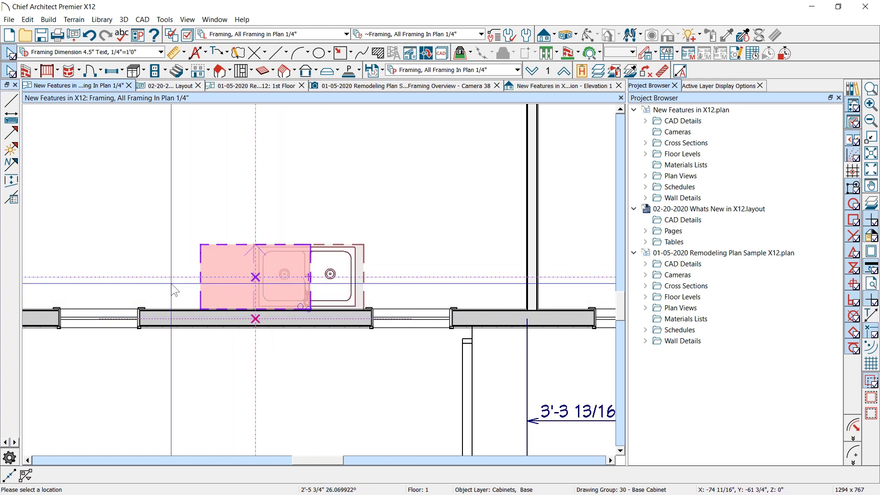
pyautogui.click(251, 273)
pyautogui.press('Escape')
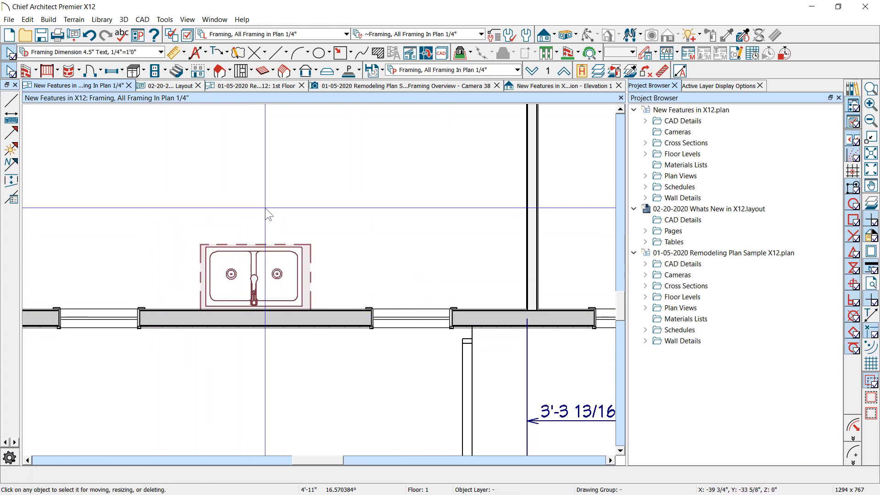
# - Draw two small rectangular polylines and a larger one, about 2'-10" diagonally, in the lower-right room, and select the larger one
pyautogui.scroll(-1, 268, 210)
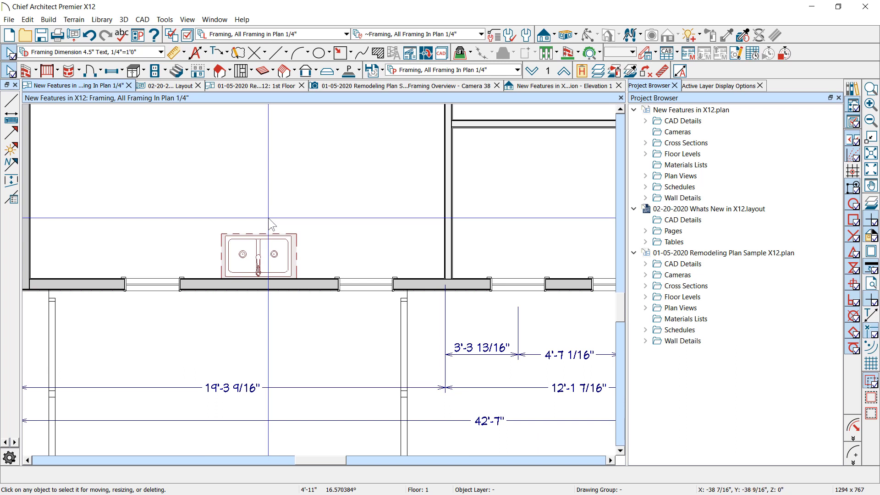
pyautogui.scroll(-1, 269, 218)
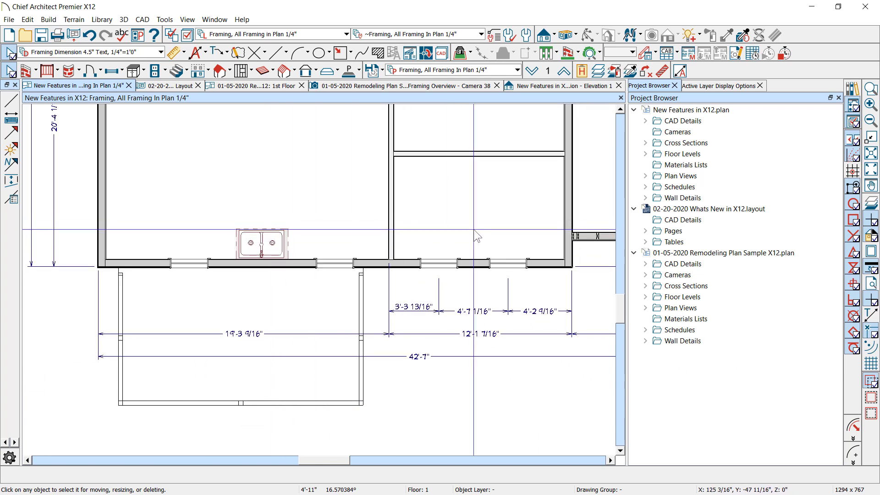
pyautogui.scroll(1, 505, 237)
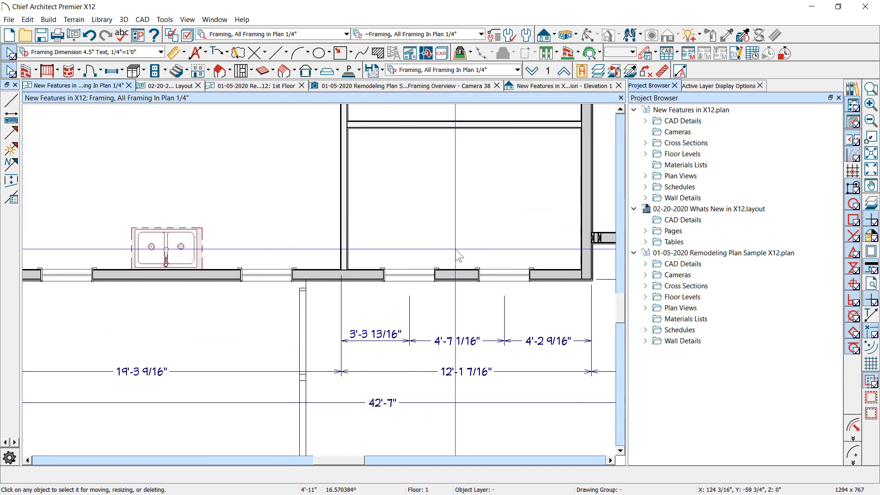
pyautogui.scroll(-2, 458, 252)
pyautogui.scroll(2, 485, 191)
pyautogui.click(339, 52)
pyautogui.click(351, 52)
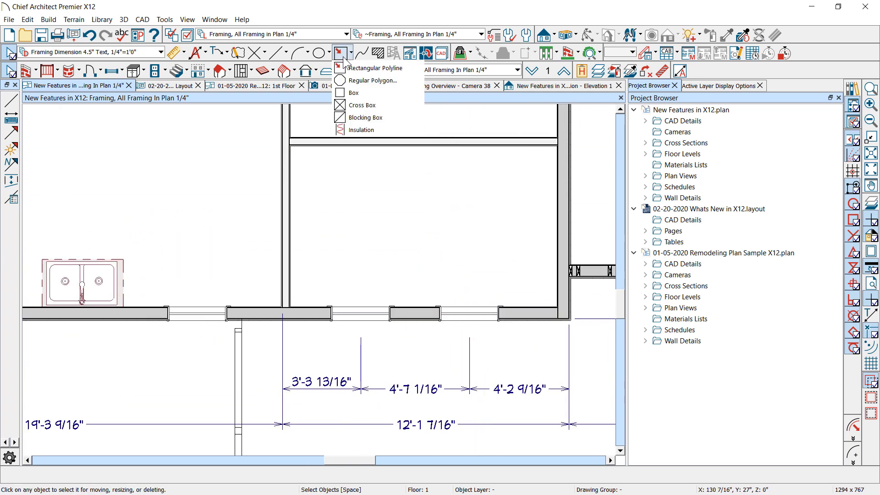
pyautogui.press('Escape')
pyautogui.scroll(1, 335, 176)
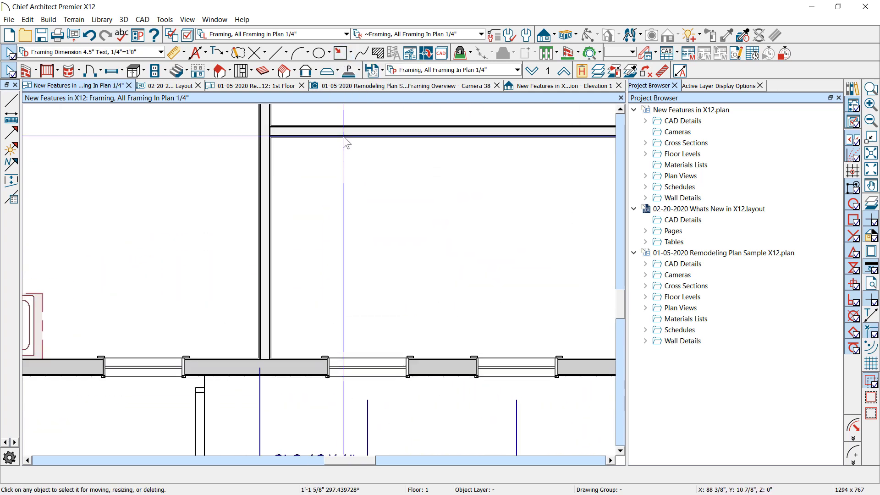
pyautogui.click(340, 53)
pyautogui.moveTo(299, 171)
pyautogui.mouseDown()
pyautogui.moveTo(324, 212)
pyautogui.moveTo(336, 211)
pyautogui.mouseUp()
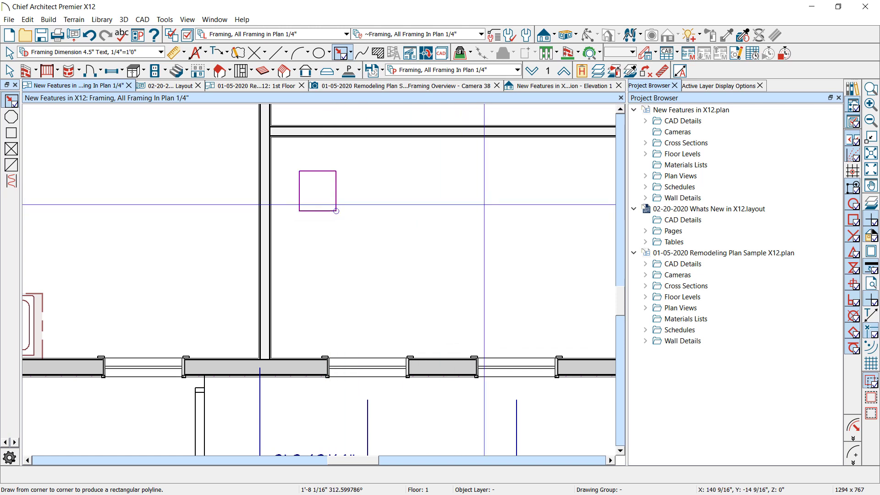
pyautogui.moveTo(463, 162); pyautogui.dragTo(485, 195)
pyautogui.moveTo(344, 208); pyautogui.dragTo(419, 265)
pyautogui.scroll(1, 396, 186)
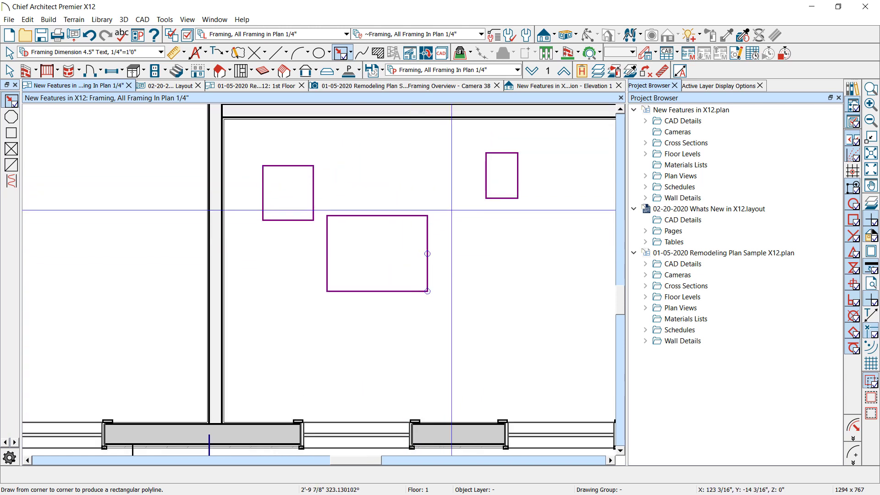
pyautogui.click(403, 215)
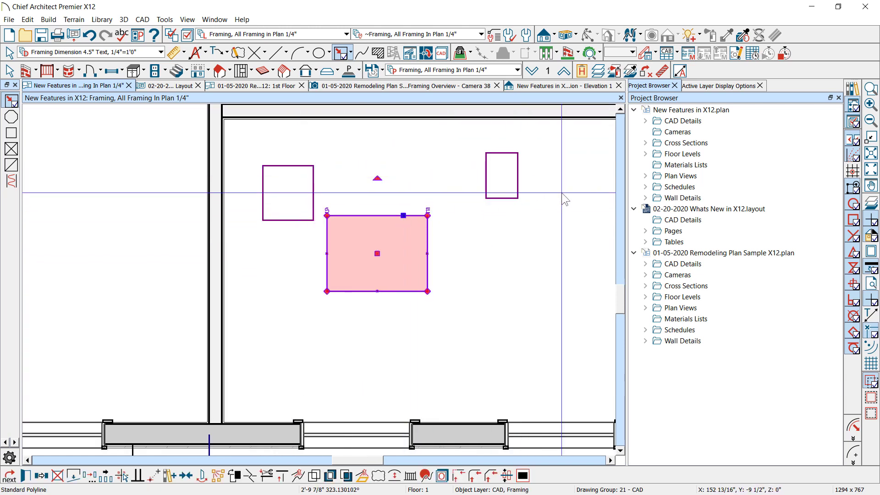
# - Resize the narrower small rectangle so its lower and upper edges line up with the other small rectangle
pyautogui.press('Escape')
pyautogui.click(501, 199)
pyautogui.moveTo(502, 198); pyautogui.dragTo(278, 220)
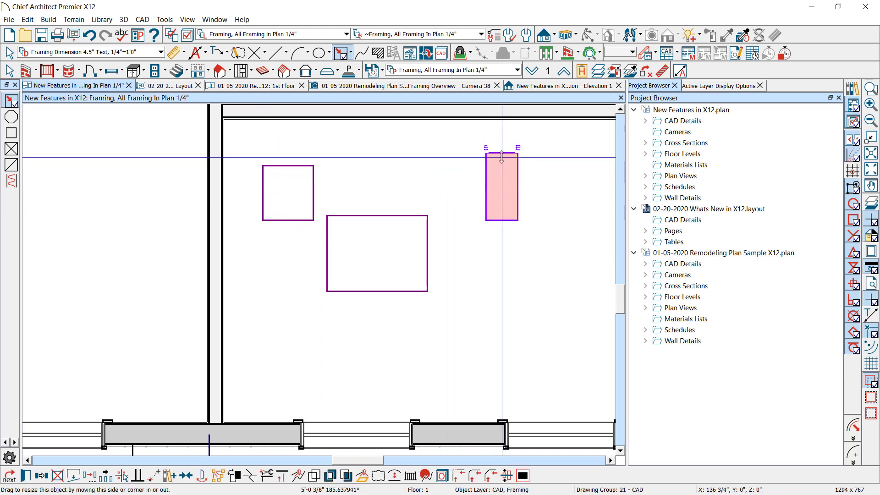
pyautogui.moveTo(503, 158); pyautogui.dragTo(298, 166)
pyautogui.press('space')
pyautogui.scroll(-2, 388, 186)
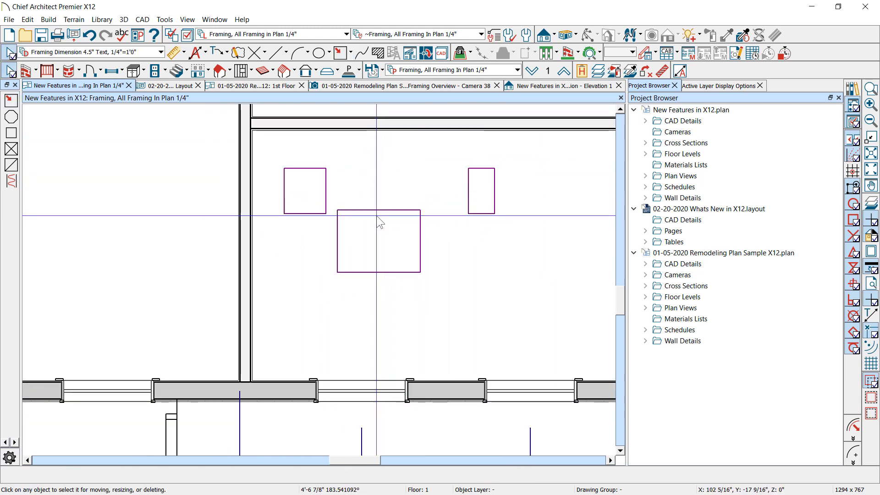
# - Center the large rectangle between the facing sides of the two small rectangles, in line with both, using Center Object with two reference locations
pyautogui.click(360, 210)
pyautogui.scroll(1, 361, 210)
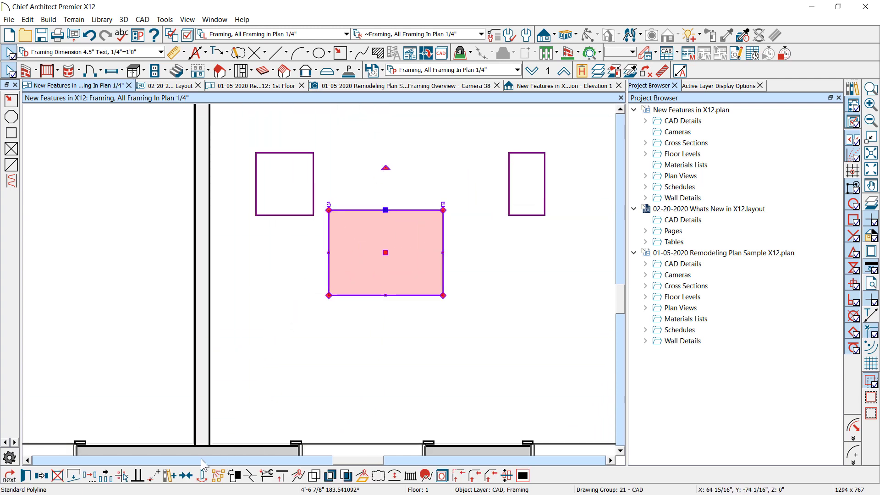
pyautogui.click(186, 475)
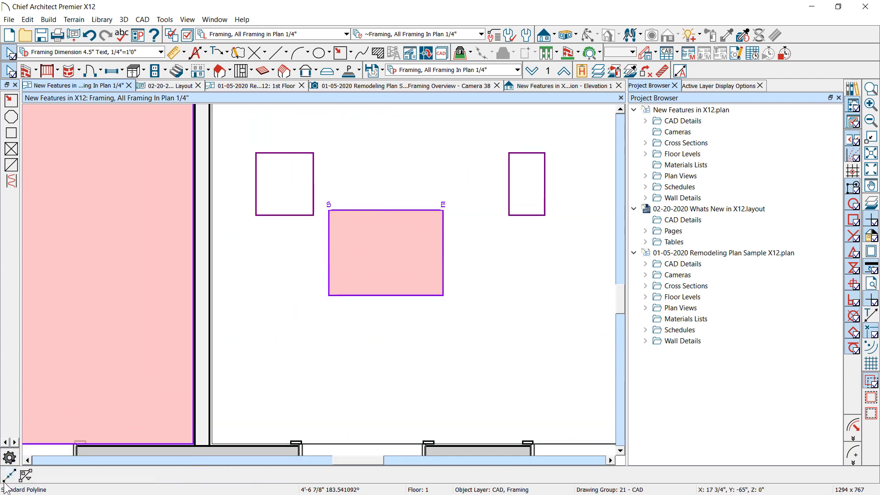
pyautogui.click(9, 475)
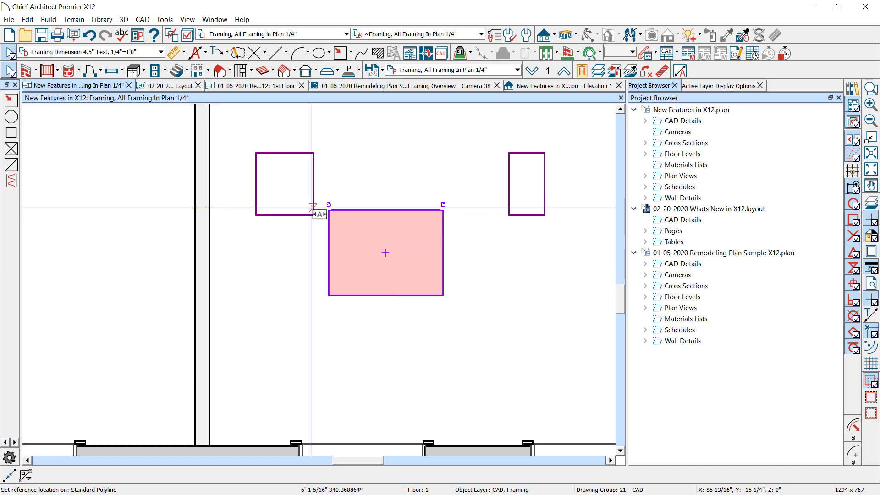
pyautogui.click(312, 185)
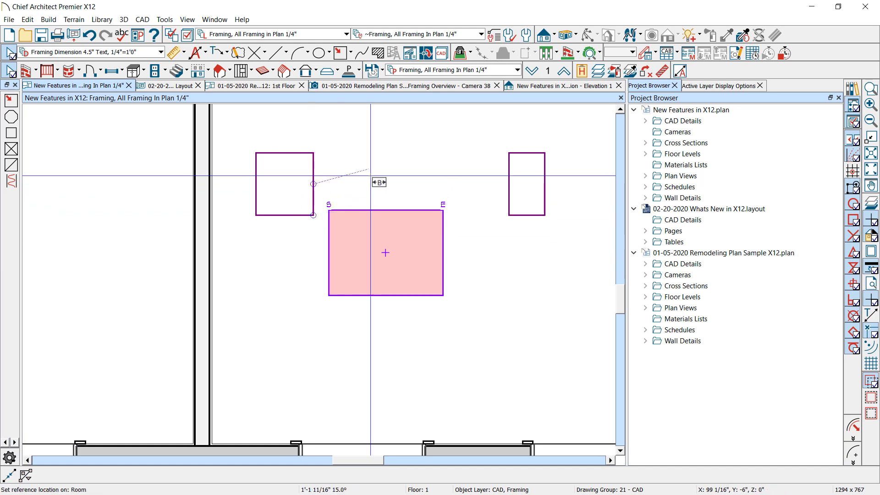
pyautogui.click(508, 185)
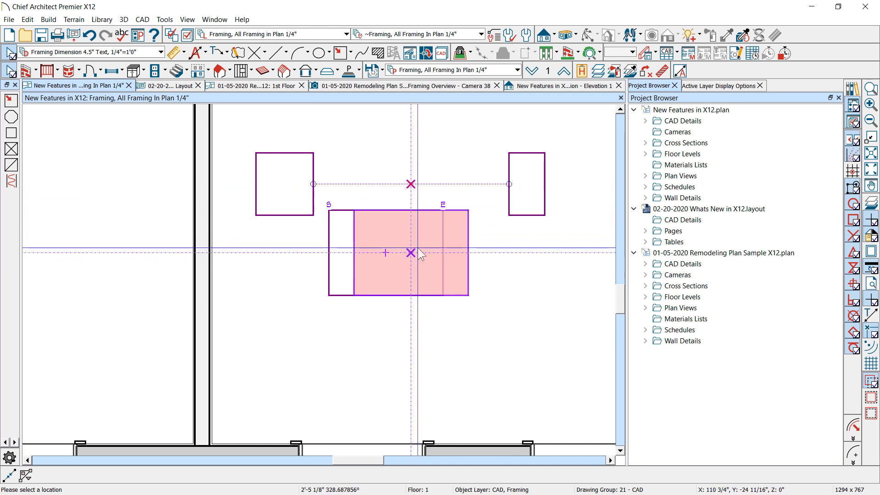
pyautogui.click(415, 202)
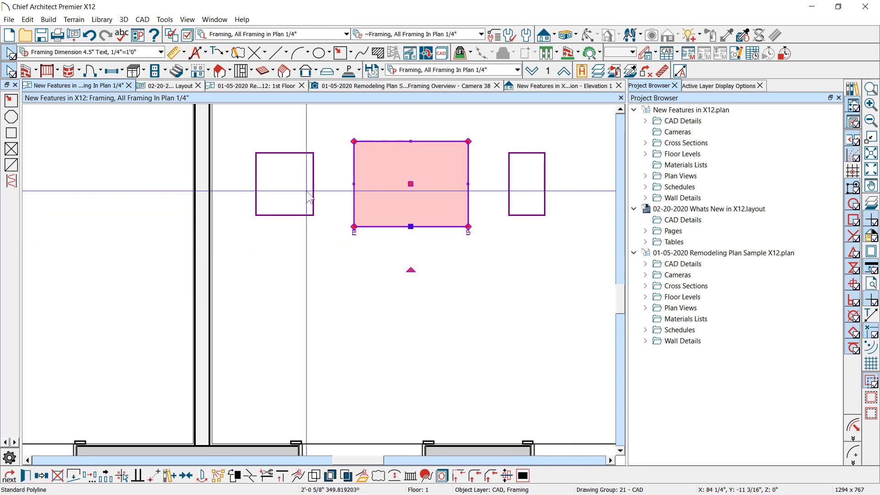
pyautogui.scroll(-3, 391, 155)
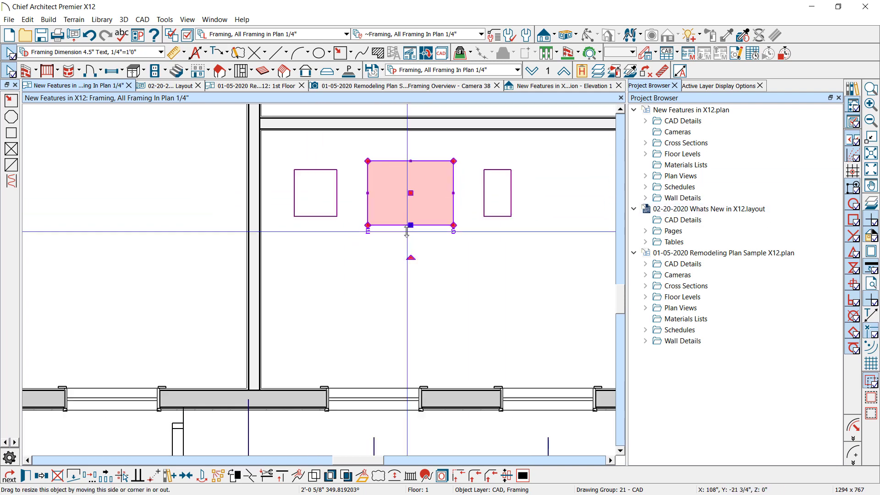
pyautogui.click(394, 315)
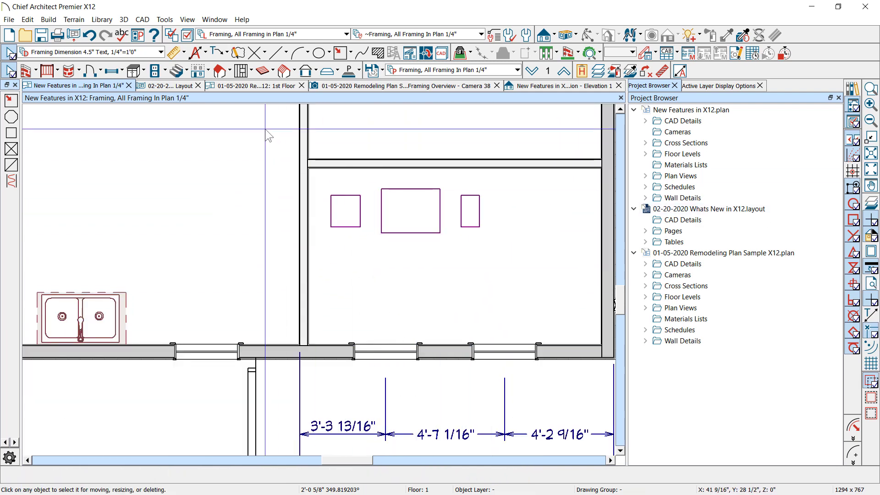
# - Check the CAD Enhancements page of the layout for the remaining topics and return to the framing plan
pyautogui.click(191, 86)
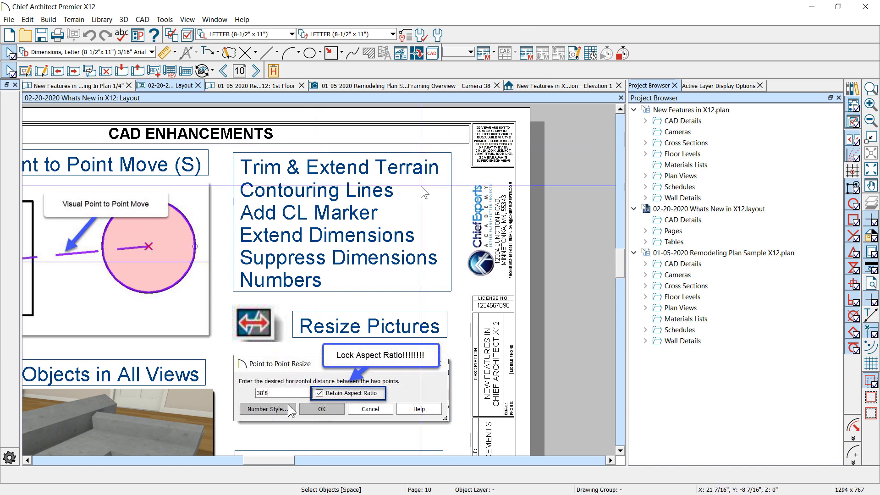
pyautogui.click(68, 87)
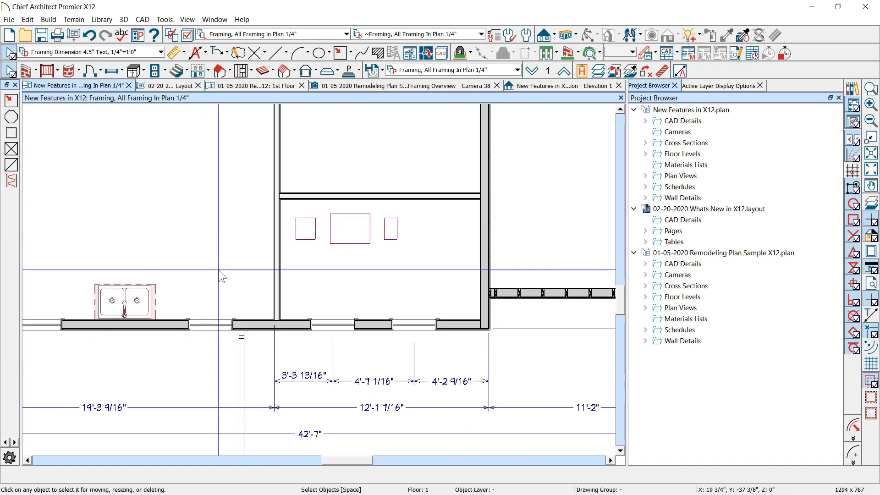
pyautogui.scroll(-2, 169, 251)
pyautogui.scroll(2, 518, 142)
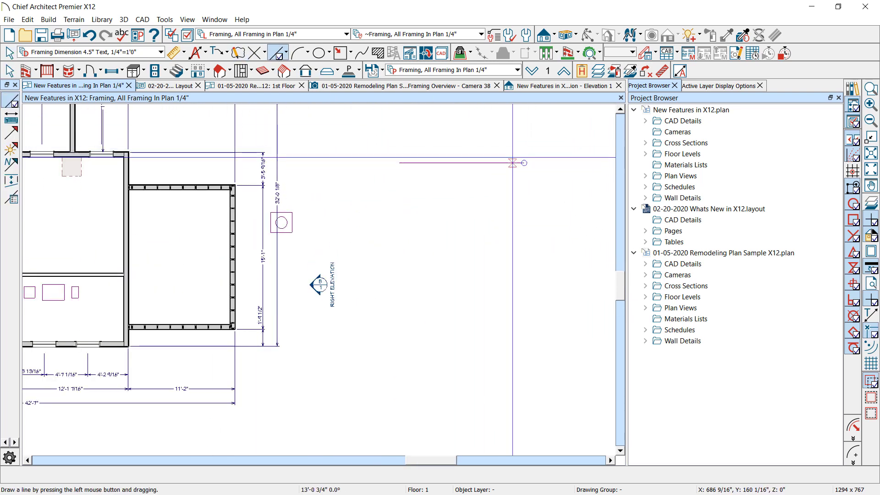
# - Draw a horizontal CAD line about 13'-1" long east of the plan and make seven copies below it at 16" offsets using Multiple Copy
pyautogui.moveTo(434, 156); pyautogui.dragTo(448, 171)
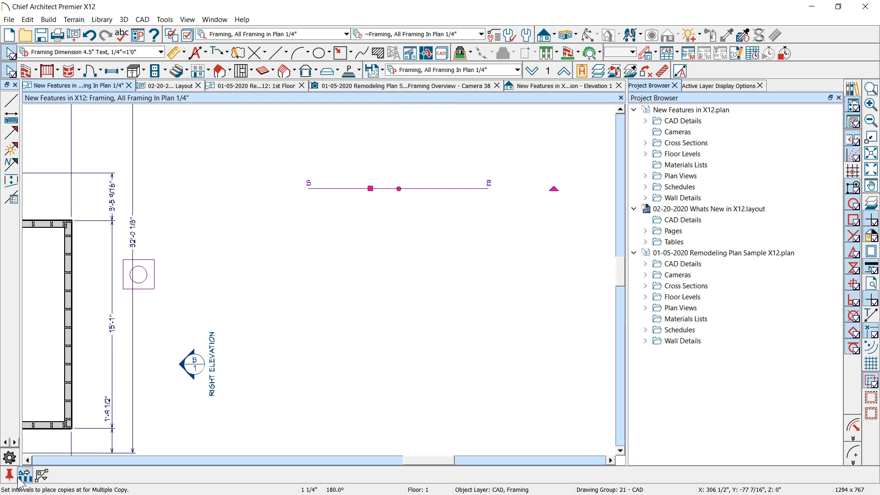
pyautogui.click(21, 478)
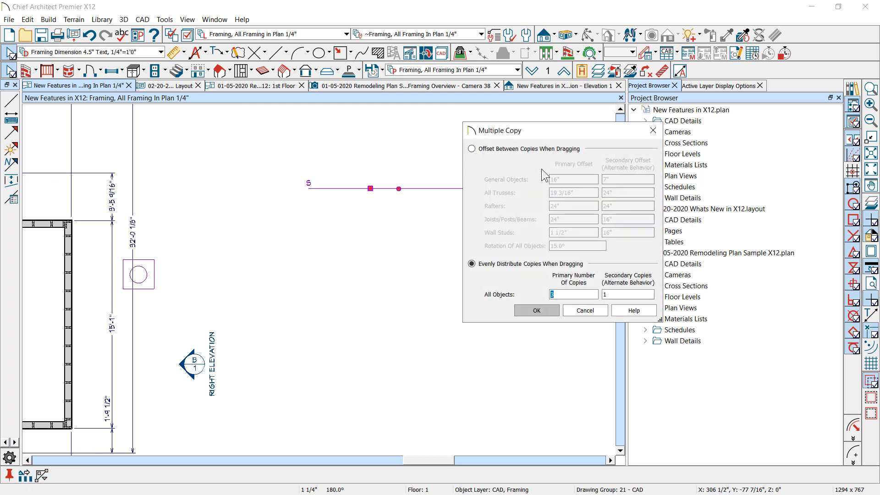
pyautogui.click(528, 152)
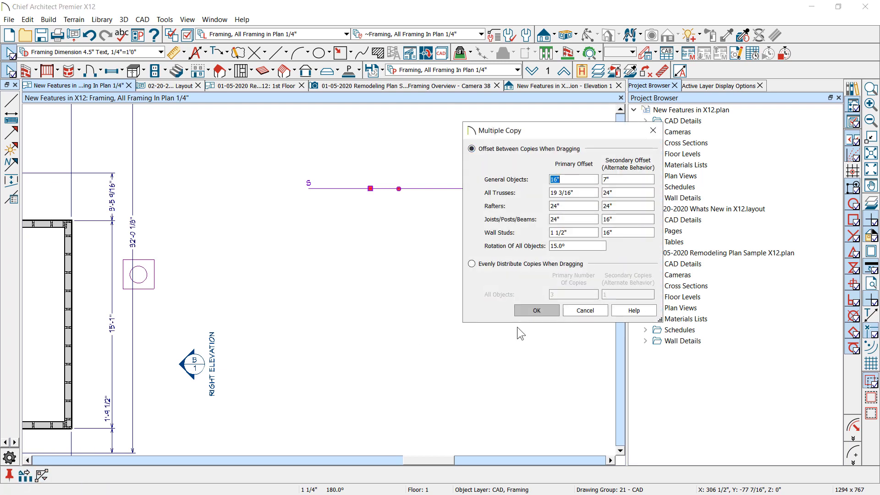
pyautogui.click(531, 312)
pyautogui.moveTo(399, 189); pyautogui.dragTo(342, 324)
pyautogui.scroll(-2, 340, 323)
pyautogui.click(558, 291)
pyautogui.scroll(2, 558, 291)
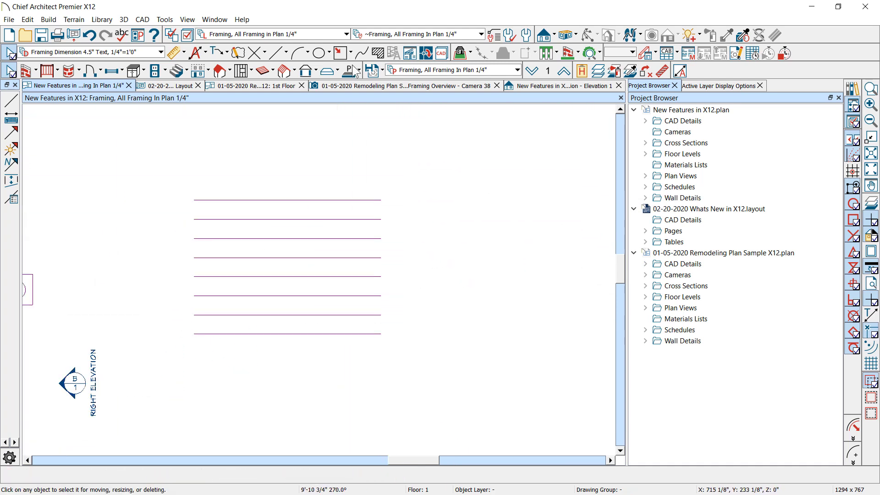
# - Draw a vertical CAD line about 17'-2" long beside the horizontal lines and extend all of them to it
pyautogui.click(278, 52)
pyautogui.moveTo(524, 157); pyautogui.dragTo(524, 403)
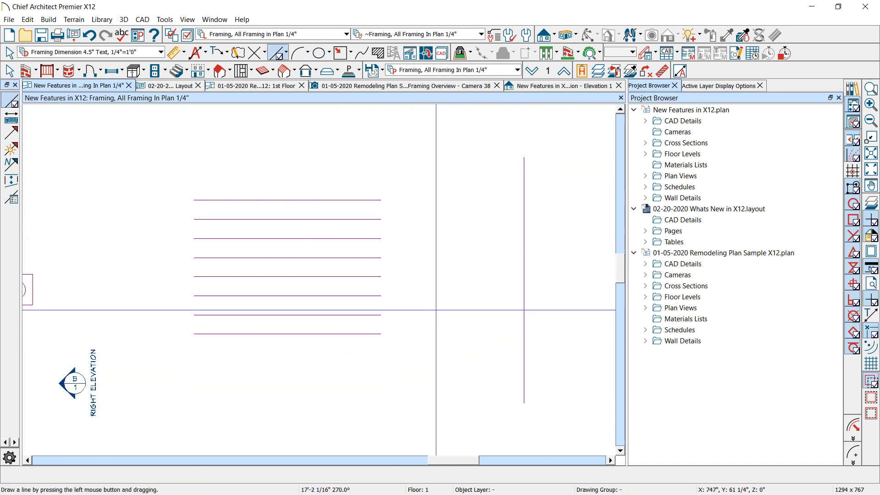
pyautogui.click(524, 257)
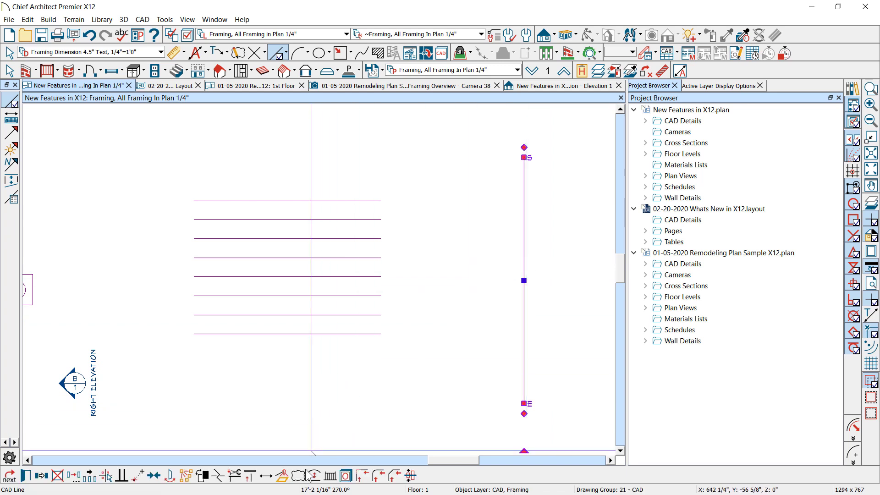
pyautogui.click(250, 477)
pyautogui.moveTo(364, 179); pyautogui.dragTo(358, 384)
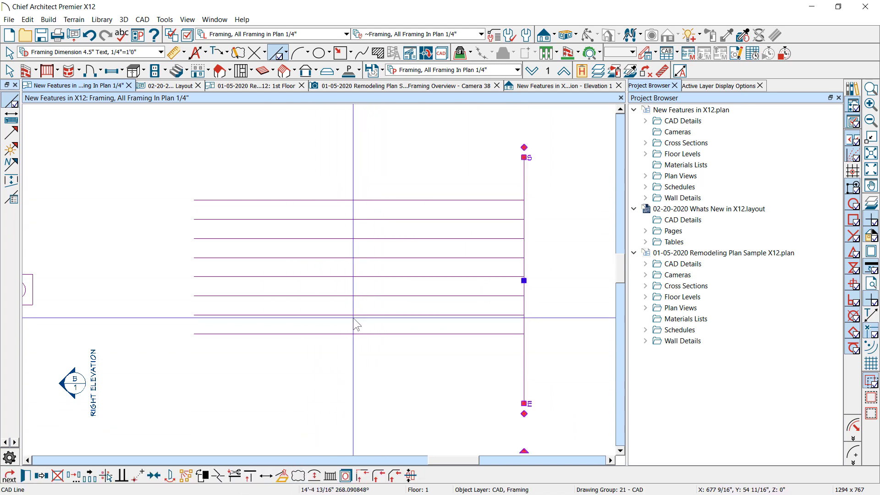
# - Move the vertical line across the horizontal lines and trim off the portions extending beyond it
pyautogui.moveTo(524, 281); pyautogui.dragTo(416, 280)
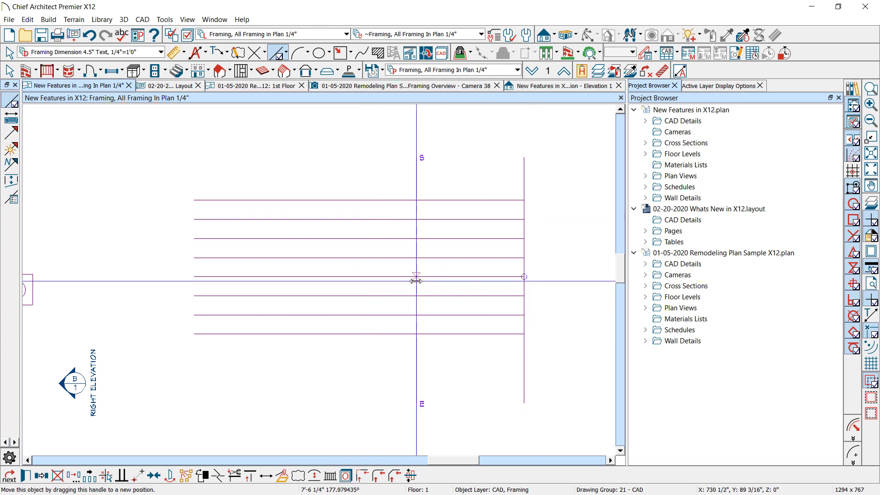
pyautogui.click(234, 475)
pyautogui.moveTo(463, 186); pyautogui.dragTo(517, 423)
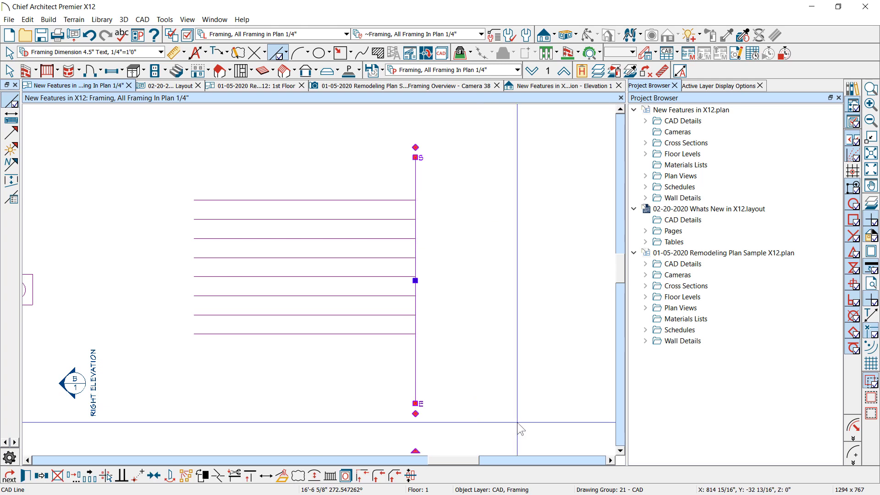
pyautogui.scroll(-1, 536, 257)
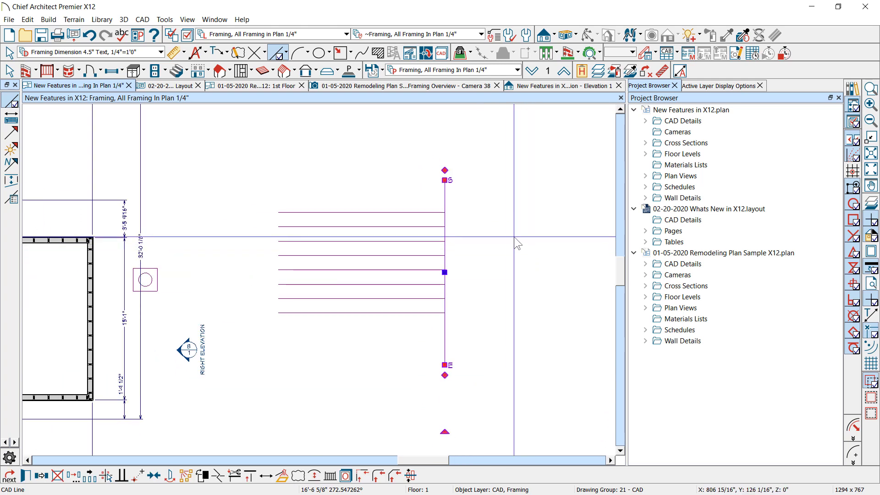
# - Delete the eight horizontal lines together with the vertical line
pyautogui.press('space')
pyautogui.moveTo(404, 179); pyautogui.dragTo(487, 331)
pyautogui.press('Delete')
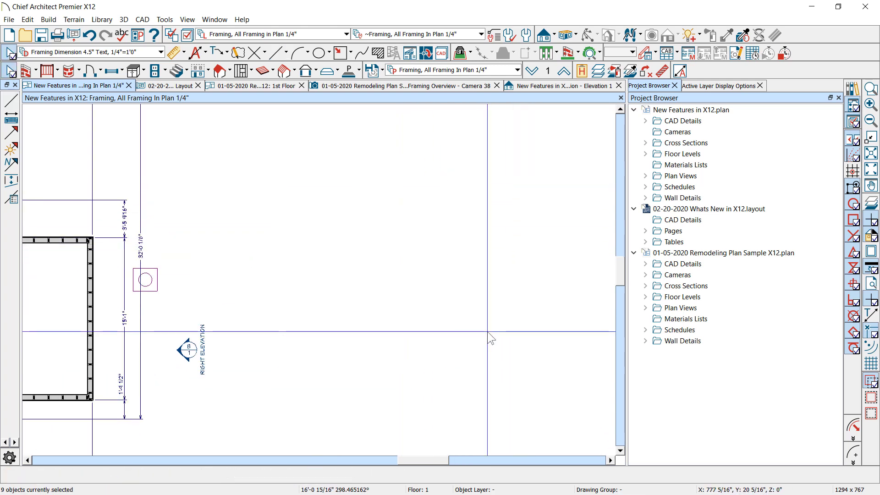
# - Look up the Trim & Extend Terrain Contouring Lines topic in the layout, then view the whole house plan
pyautogui.click(160, 87)
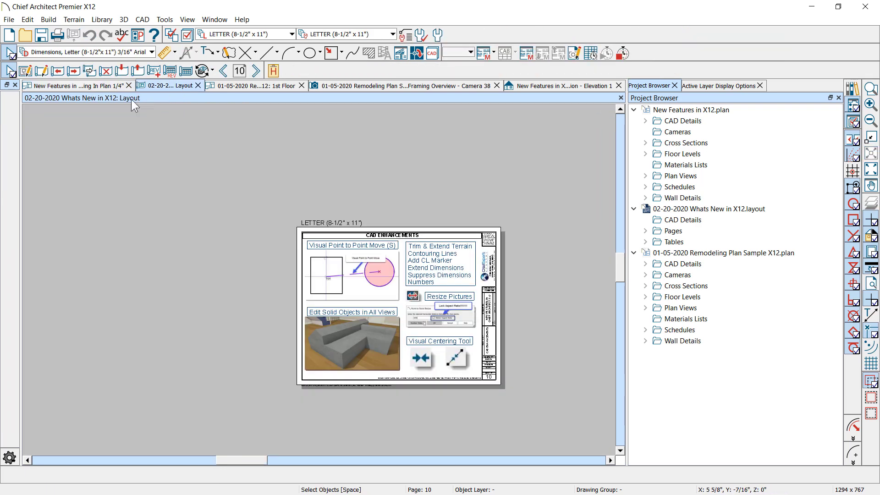
pyautogui.click(75, 85)
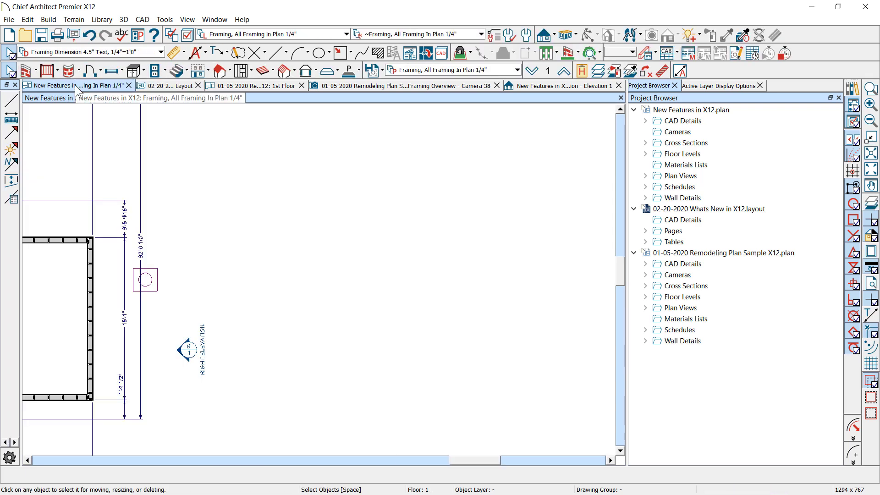
pyautogui.scroll(-4, 458, 280)
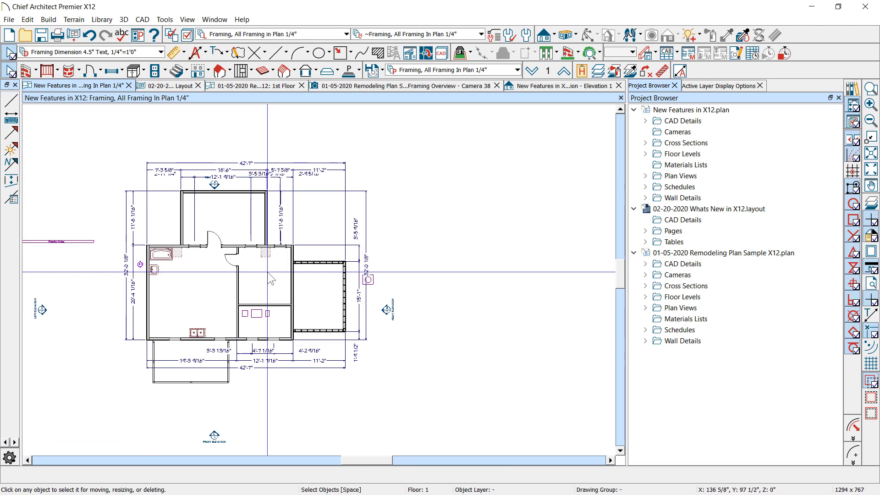
pyautogui.scroll(-1, 399, 321)
pyautogui.scroll(2, 241, 259)
pyautogui.scroll(-1, 356, 325)
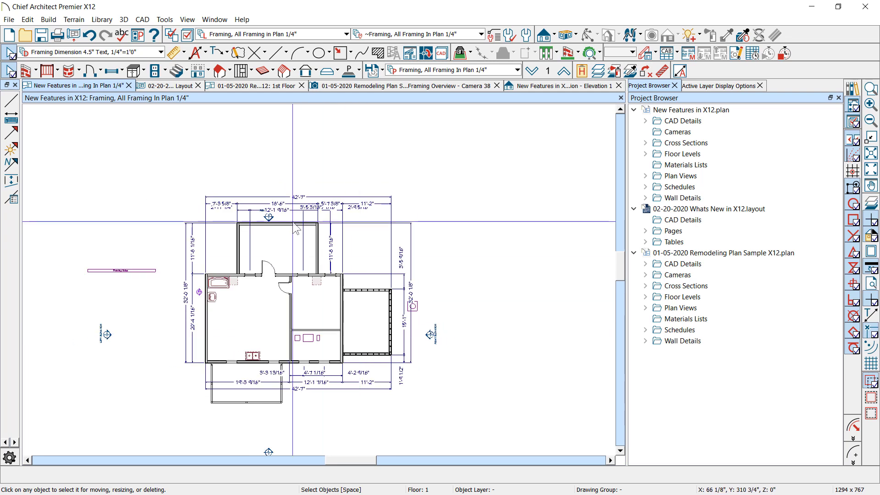
pyautogui.scroll(1, 296, 228)
pyautogui.scroll(-1, 296, 228)
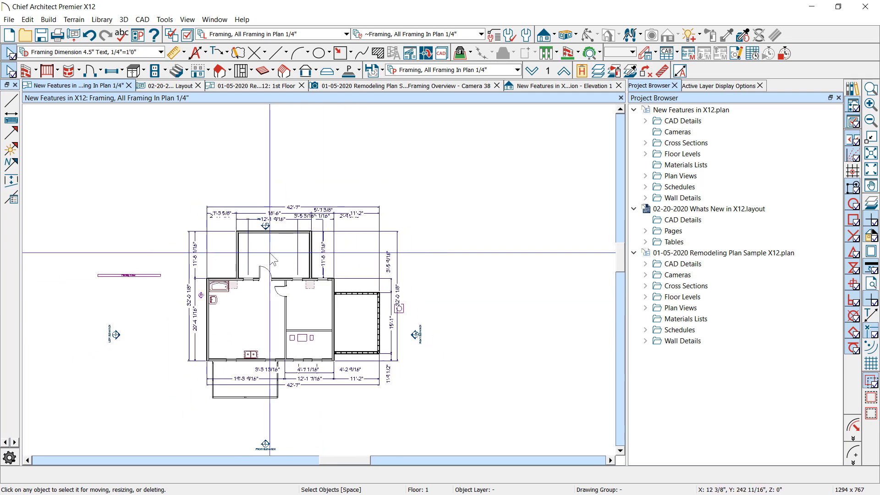
# - Create a terrain perimeter with the Terrain Perimeter layer displayed, and move its upper edge farther away from the house
pyautogui.click(469, 54)
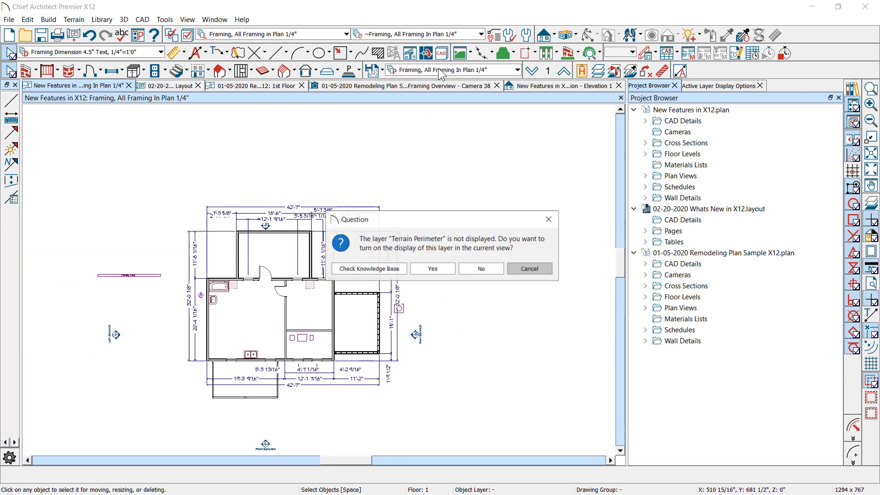
pyautogui.click(433, 268)
pyautogui.scroll(-1, 316, 193)
pyautogui.scroll(2, 317, 195)
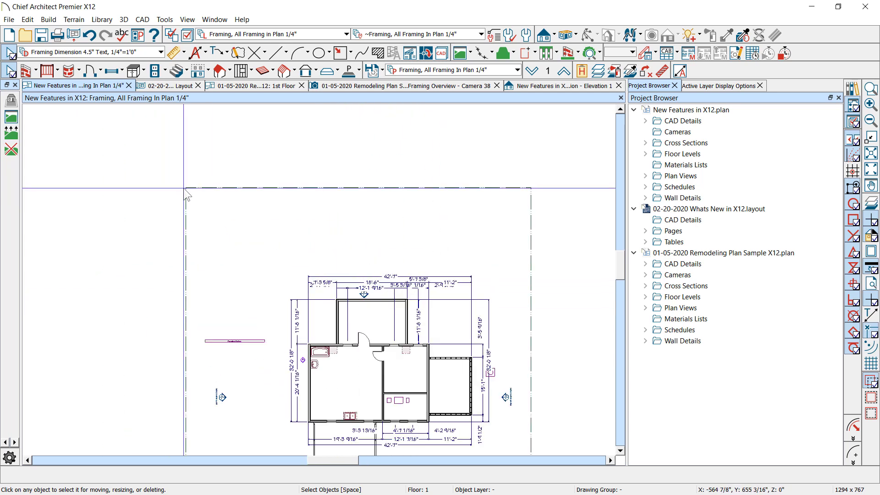
pyautogui.click(316, 188)
pyautogui.moveTo(316, 187); pyautogui.dragTo(325, 122)
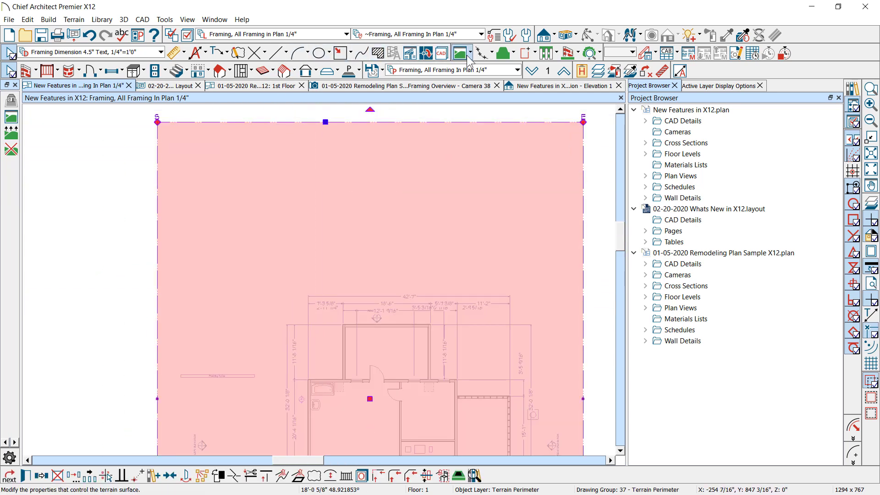
# - Draw a horizontal elevation line about 90' long across the terrain near its upper edge and display its layer
pyautogui.click(493, 54)
pyautogui.click(505, 81)
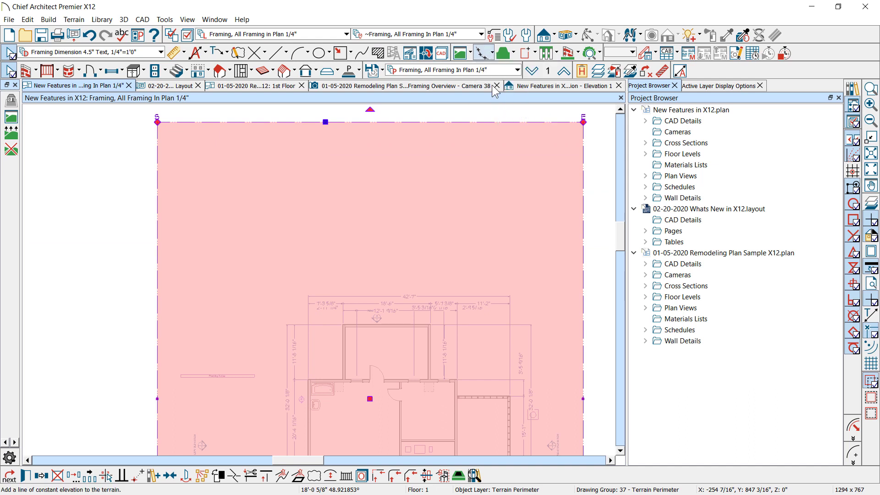
pyautogui.moveTo(157, 152)
pyautogui.mouseDown()
pyautogui.moveTo(424, 151)
pyautogui.moveTo(589, 170)
pyautogui.moveTo(583, 151)
pyautogui.mouseUp()
pyautogui.click(432, 270)
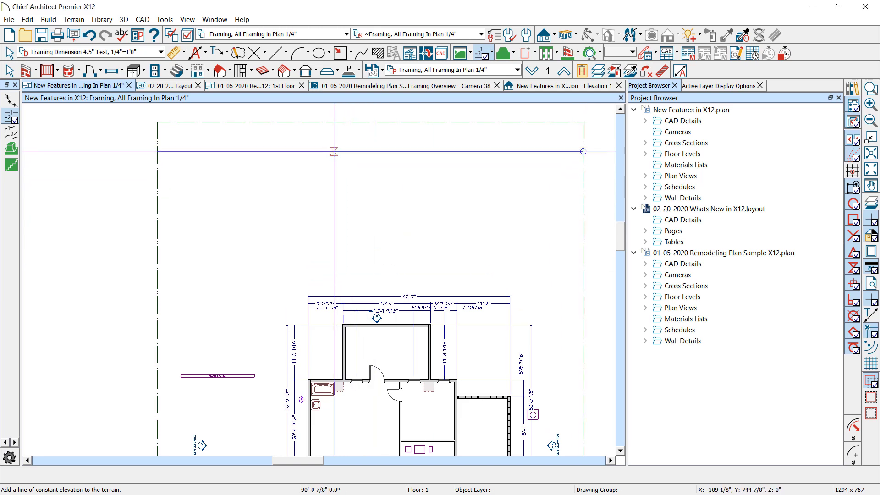
# - Copy the elevation line with Multiple Copy into a series of 20 evenly spaced lines running from the terrain's upper edge toward the house
pyautogui.scroll(-2, 188, 215)
pyautogui.click(89, 476)
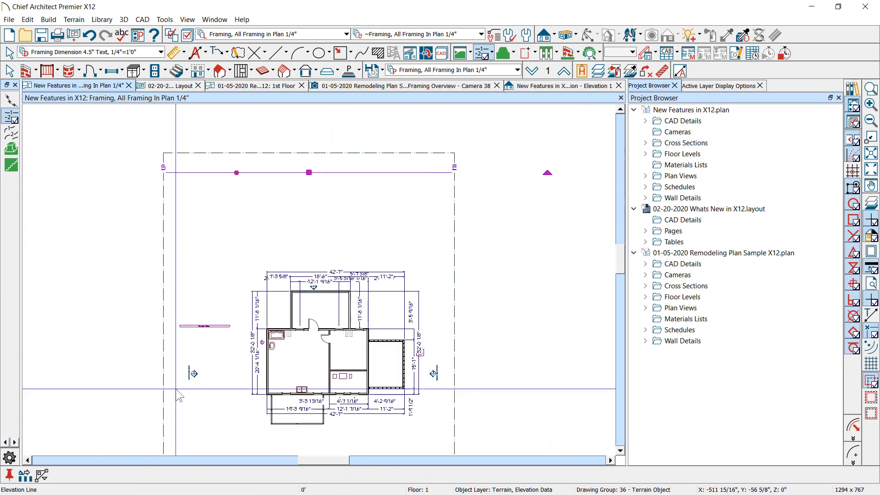
pyautogui.moveTo(310, 173); pyautogui.dragTo(327, 268)
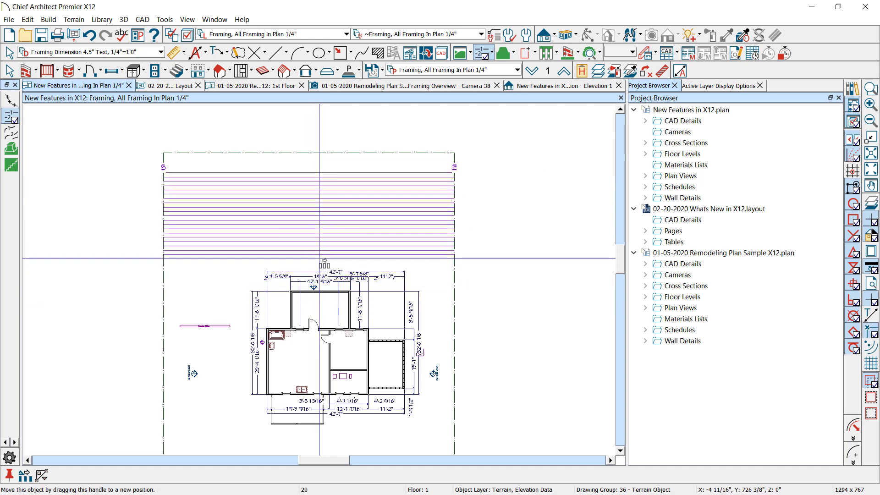
# - Draw a rectangular polyline about 19'-3" across its diagonal over the elevation lines and trim away the line portions inside it
pyautogui.scroll(2, 336, 225)
pyautogui.scroll(1, 336, 224)
pyautogui.click(340, 52)
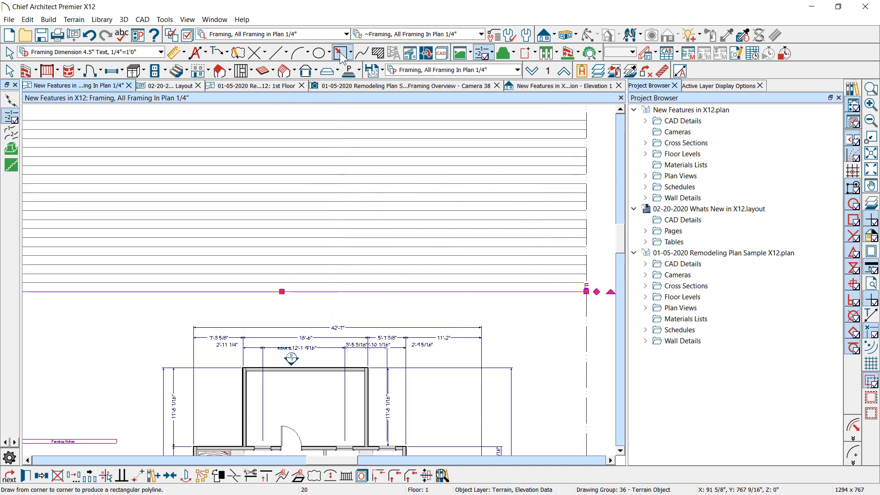
pyautogui.moveTo(264, 139); pyautogui.dragTo(366, 219)
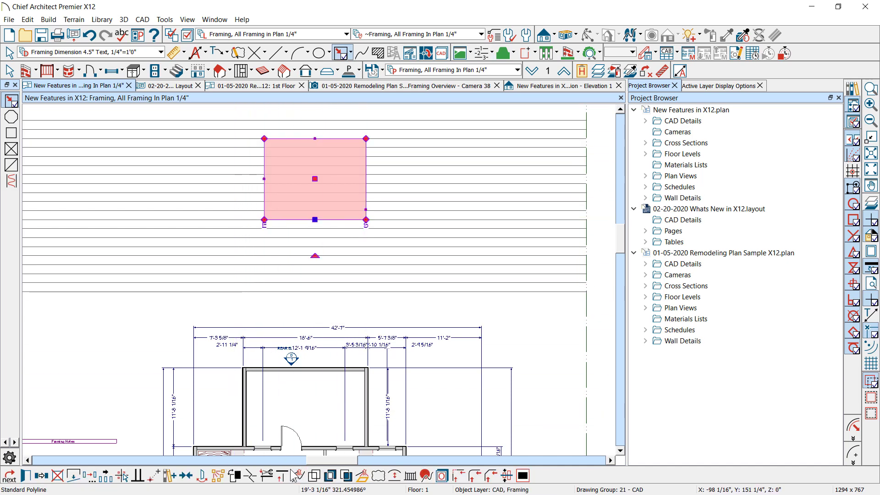
pyautogui.click(269, 472)
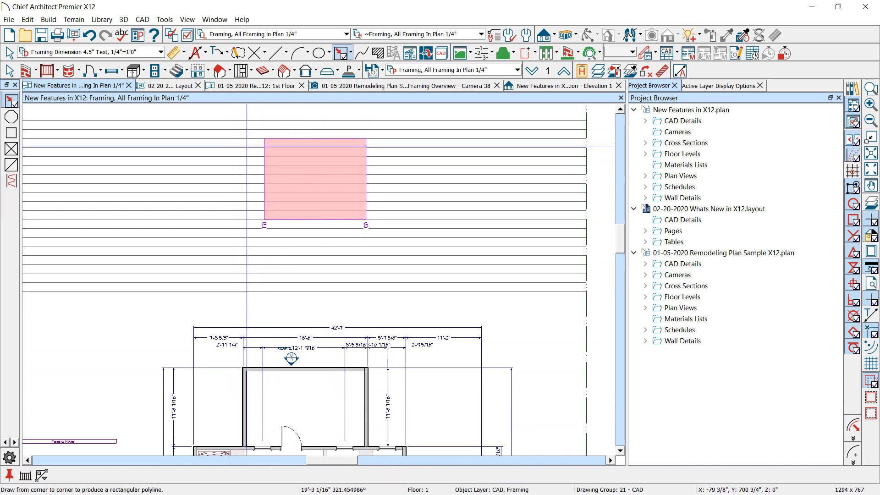
pyautogui.click(303, 220)
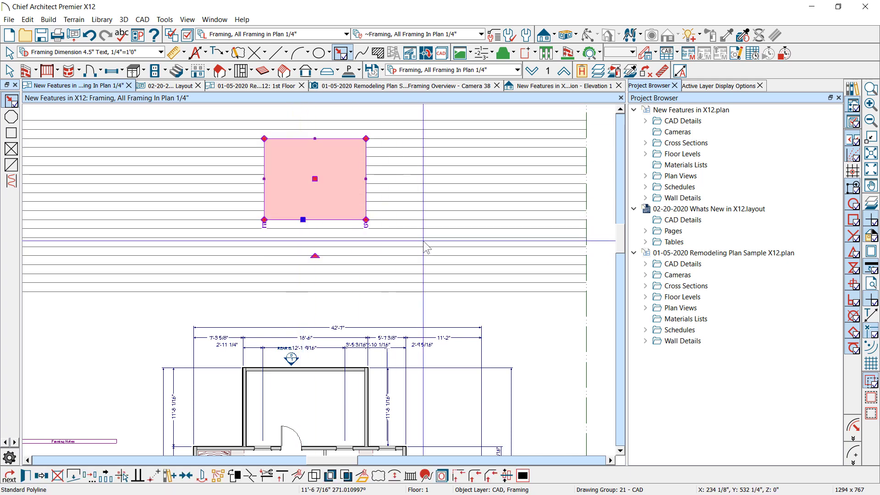
pyautogui.click(430, 189)
pyautogui.scroll(-2, 427, 169)
pyautogui.click(426, 163)
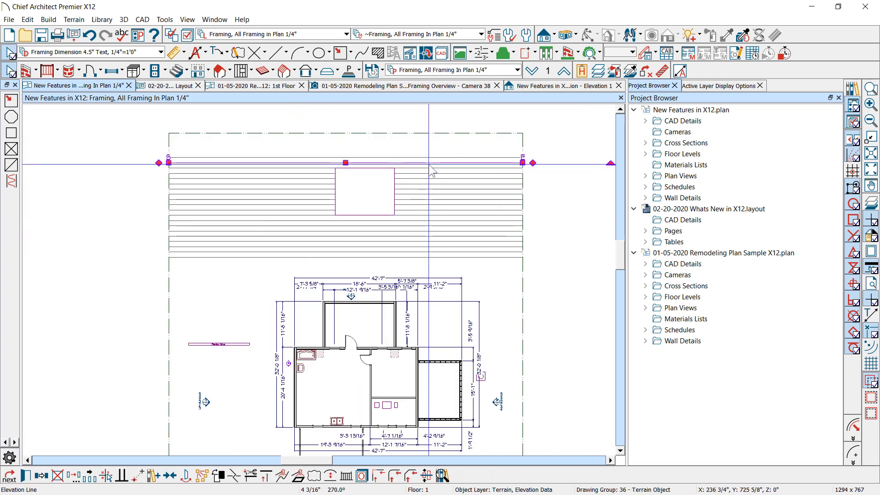
# - Delete all the elevation lines together with the rectangular polyline, keeping the terrain perimeter
pyautogui.click(277, 143)
pyautogui.scroll(-2, 276, 143)
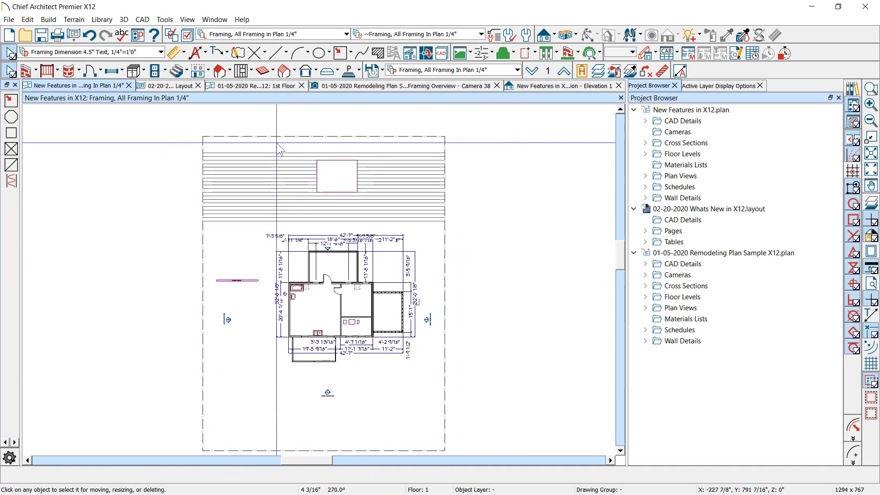
pyautogui.moveTo(298, 148); pyautogui.dragTo(369, 193)
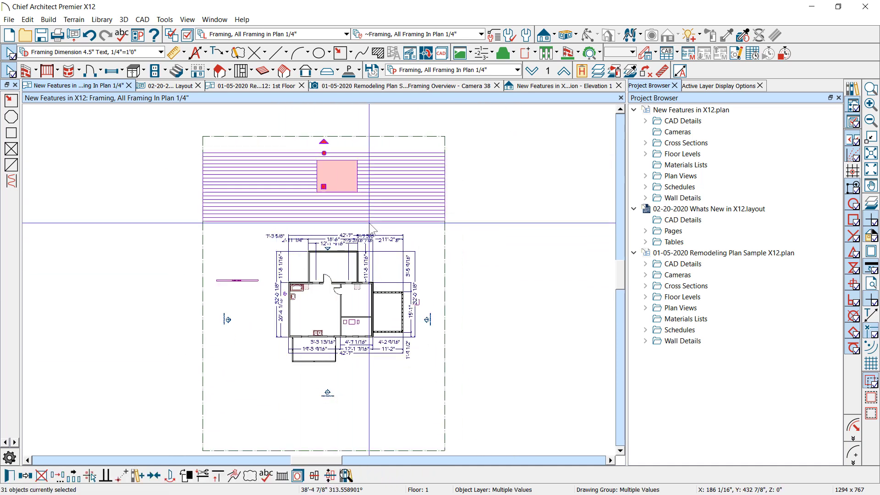
pyautogui.press('Delete')
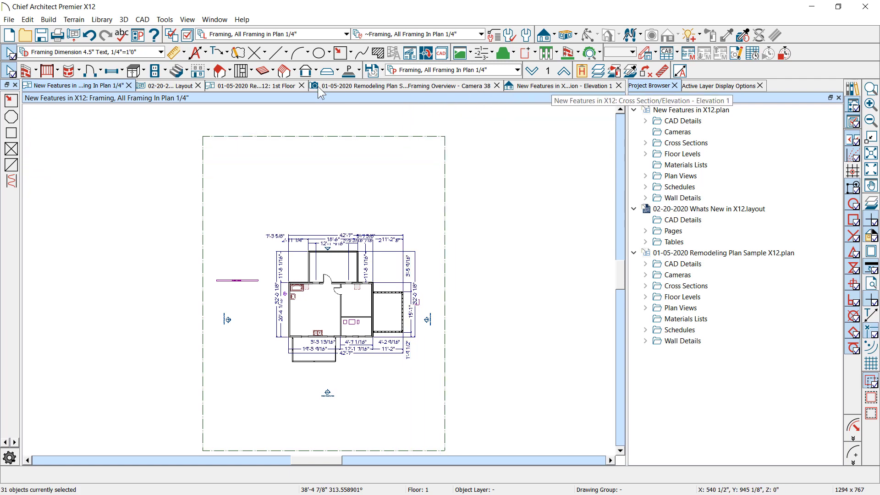
# - Look up the remaining topics on the CAD Enhancements layout page, such as Add CL Marker, and return to the plan
pyautogui.click(162, 86)
pyautogui.scroll(4, 533, 305)
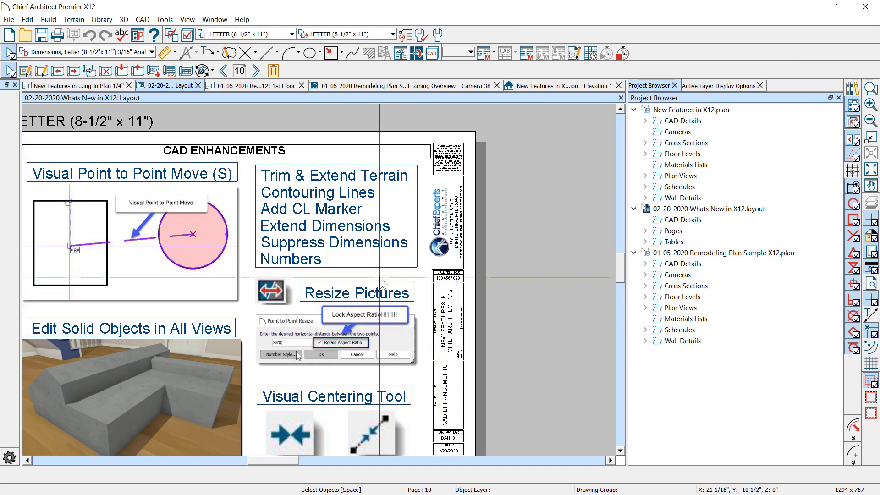
pyautogui.click(48, 82)
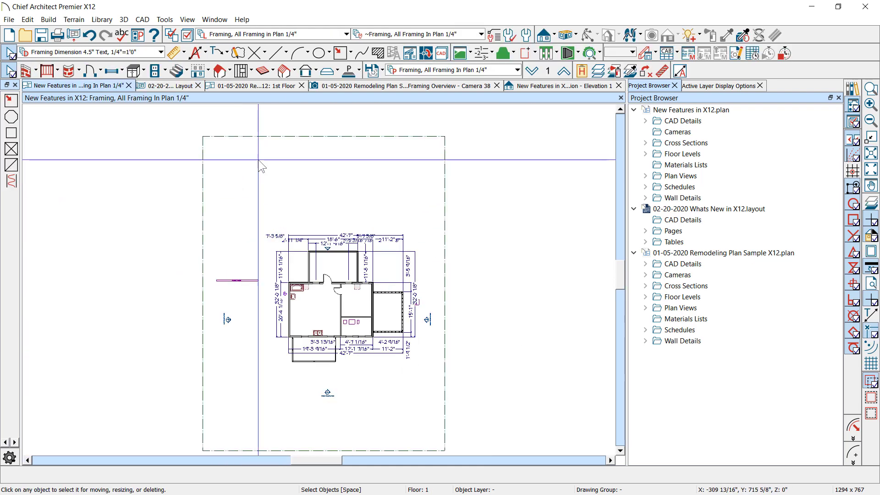
pyautogui.scroll(4, 372, 376)
pyautogui.scroll(4, 370, 375)
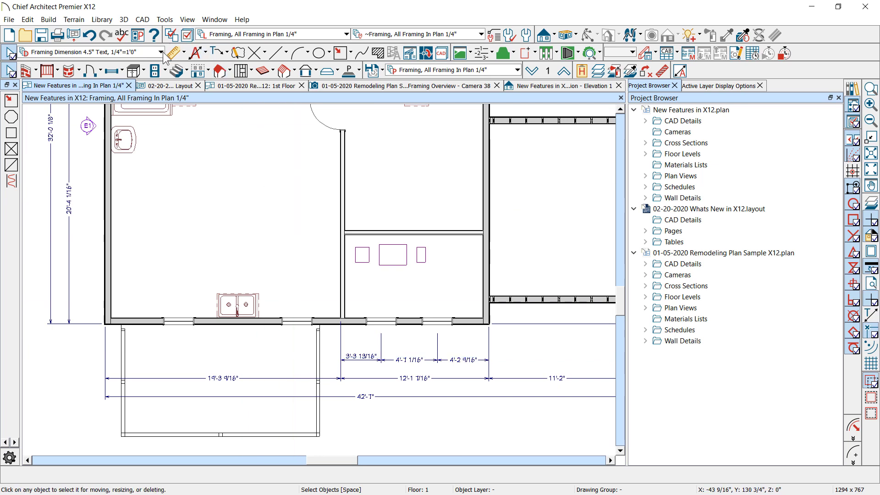
pyautogui.click(178, 57)
pyautogui.scroll(2, 196, 299)
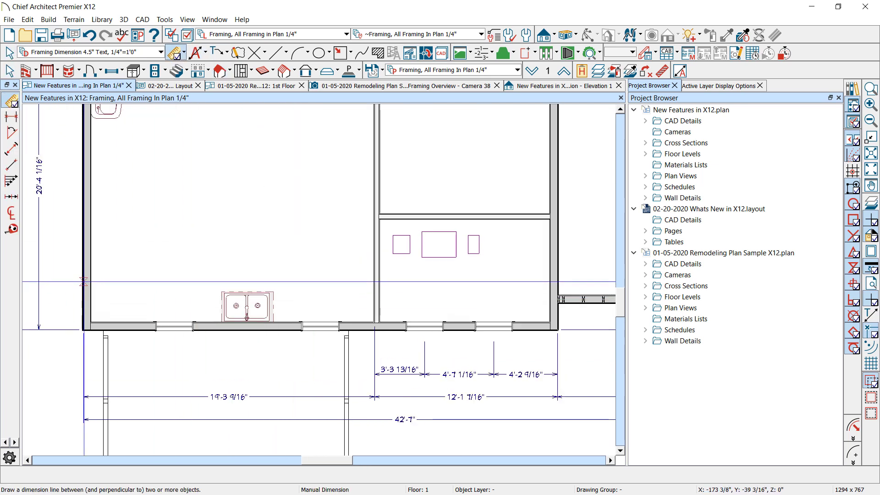
pyautogui.moveTo(85, 282); pyautogui.dragTo(424, 299)
pyautogui.click(313, 291)
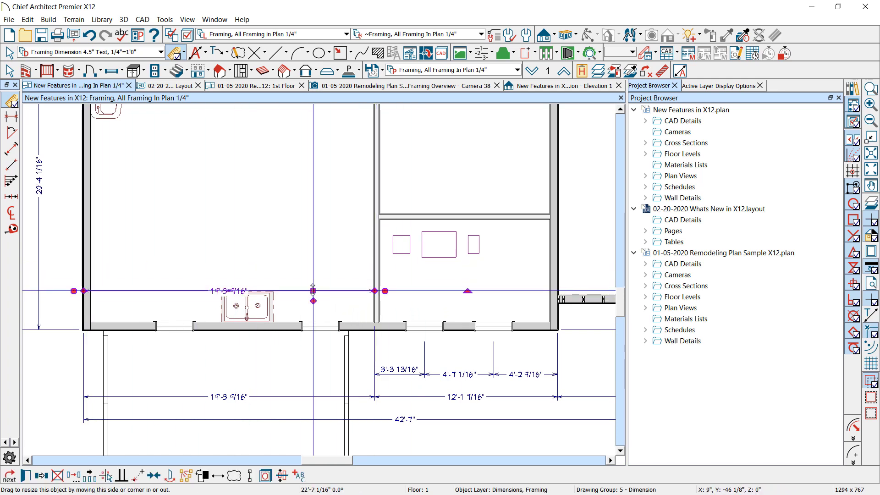
pyautogui.press('Delete')
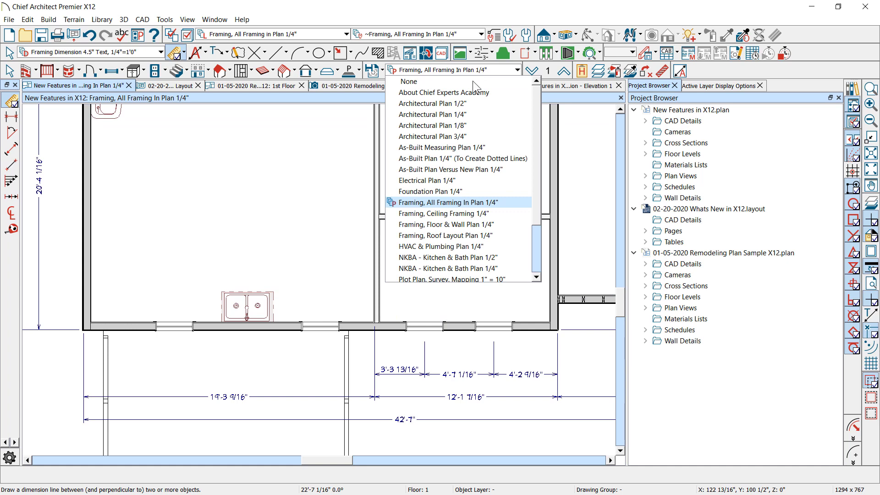
# - Switch to the Architectural Plan 1/4" view and draw a manual dimension from the exterior wall past the sink cabinet to the interior wall
pyautogui.click(436, 114)
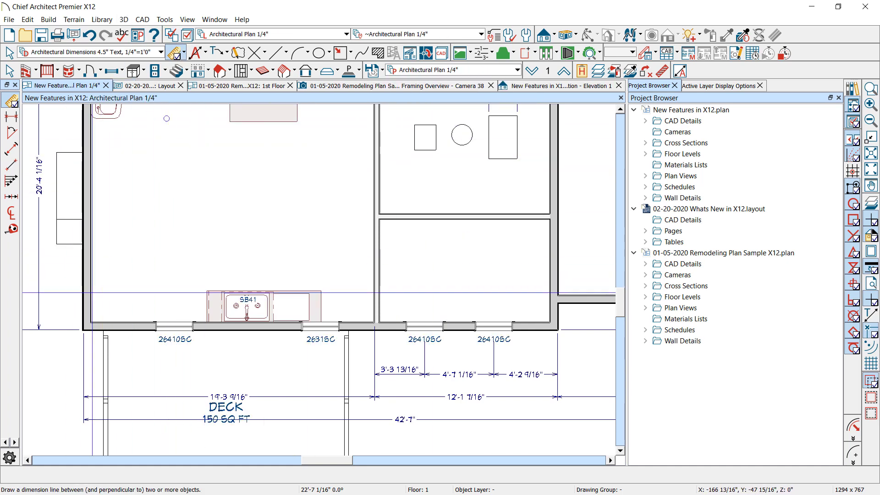
pyautogui.moveTo(84, 295); pyautogui.dragTo(424, 298)
pyautogui.scroll(2, 274, 288)
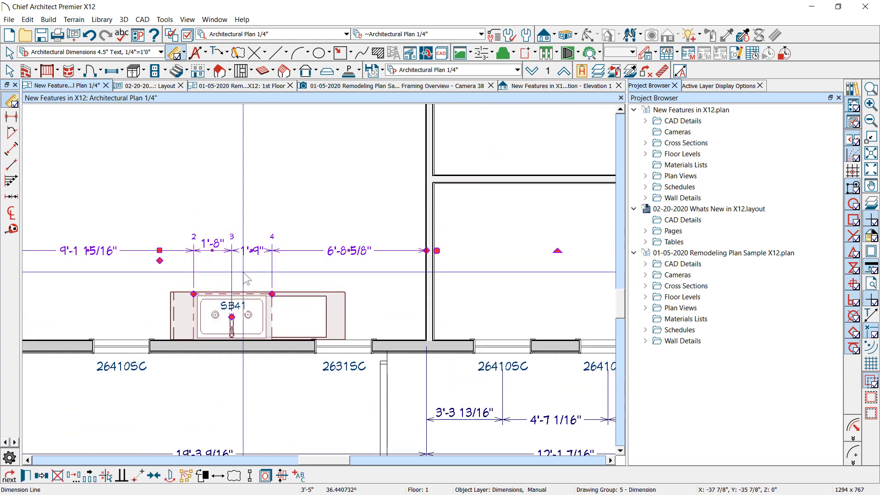
pyautogui.press('Escape')
# - Mark the dimension extension line at the centre of the kitchen sink as a centerline
pyautogui.scroll(1, 300, 343)
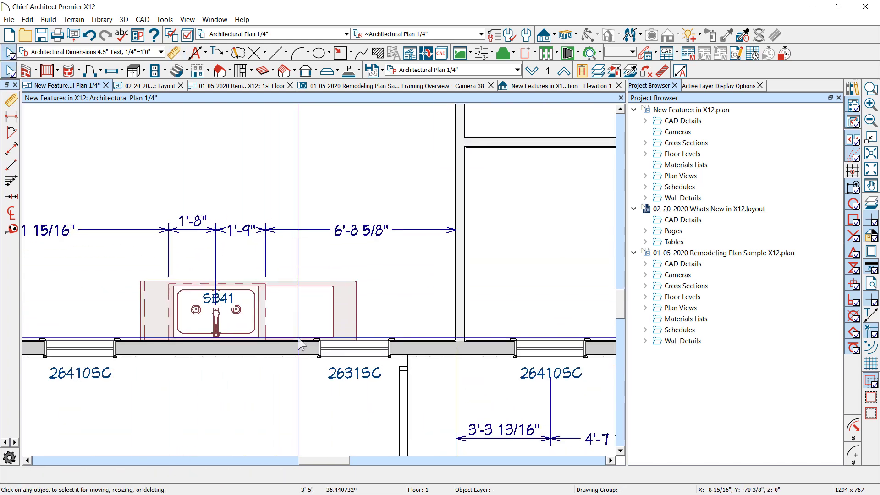
pyautogui.click(239, 236)
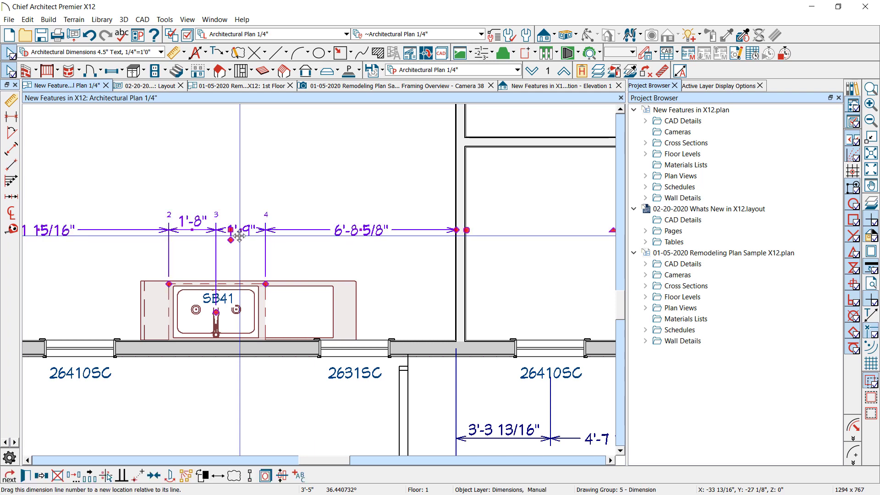
pyautogui.rightClick(216, 257)
pyautogui.click(215, 312)
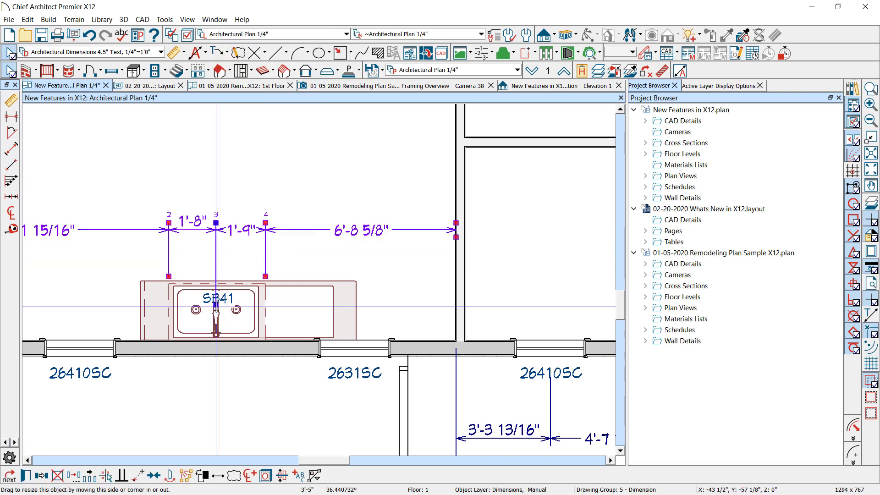
pyautogui.rightClick(313, 226)
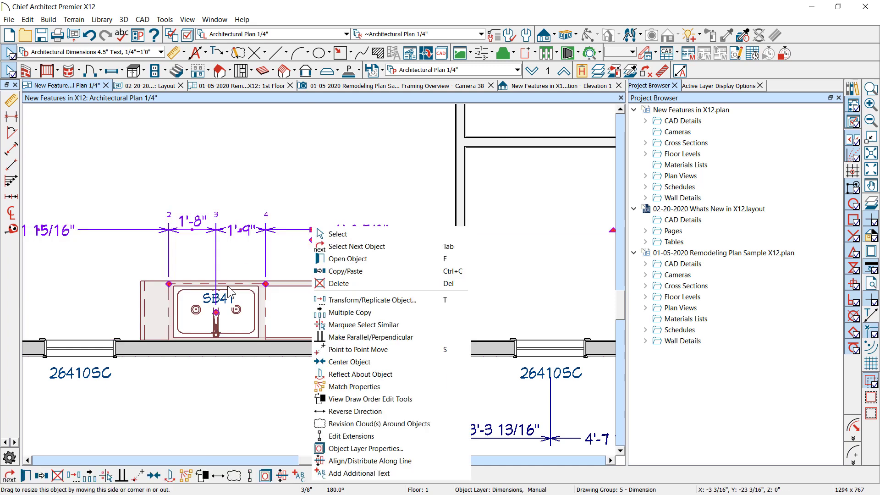
pyautogui.click(214, 315)
pyautogui.moveTo(214, 315)
pyautogui.mouseDown()
pyautogui.moveTo(338, 239)
pyautogui.moveTo(250, 275)
pyautogui.moveTo(216, 313)
pyautogui.mouseUp()
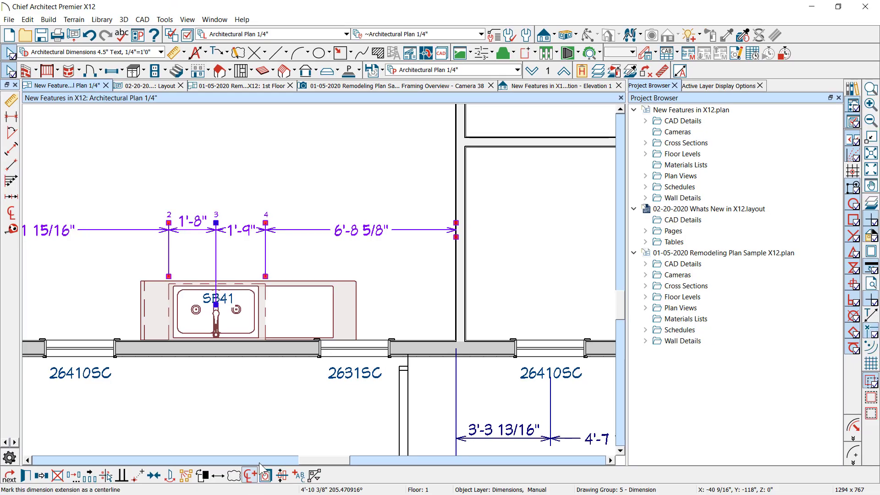
pyautogui.click(252, 476)
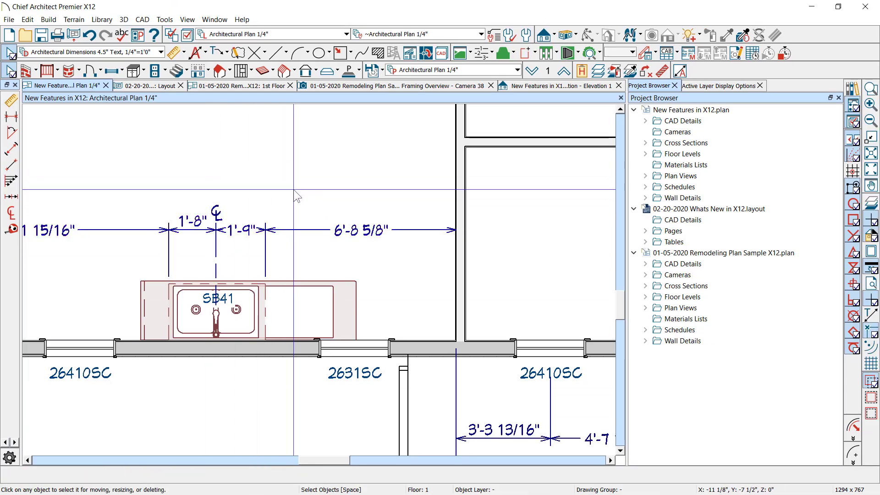
# - Extend the sink dimension line across the adjoining room to its exterior wall, picking up the two 26410SC windows
pyautogui.scroll(-4, 293, 189)
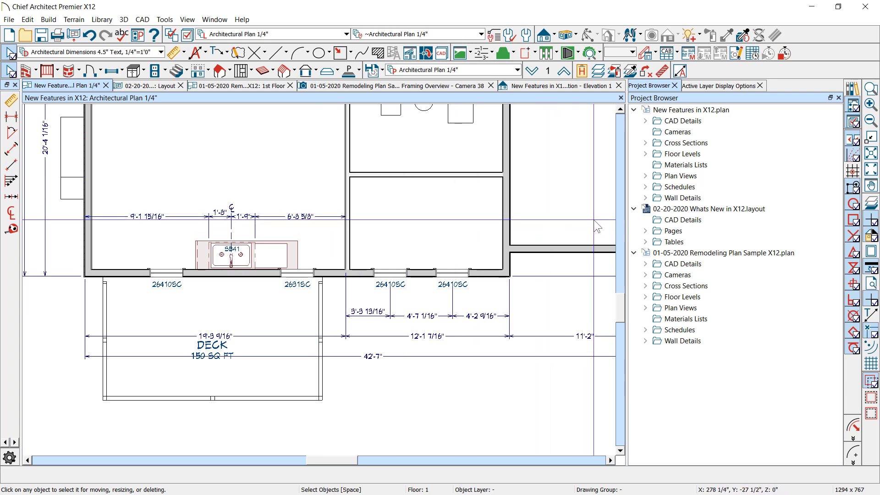
pyautogui.scroll(2, 494, 202)
pyautogui.click(332, 217)
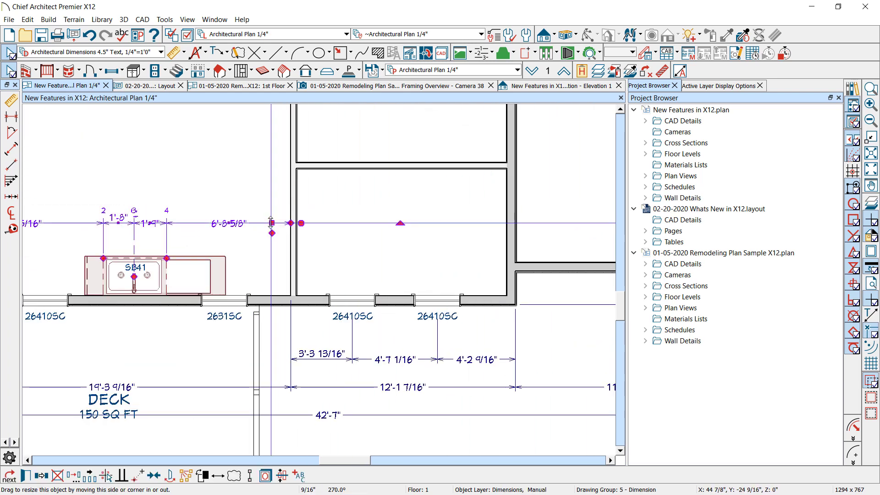
pyautogui.moveTo(271, 223); pyautogui.dragTo(516, 267)
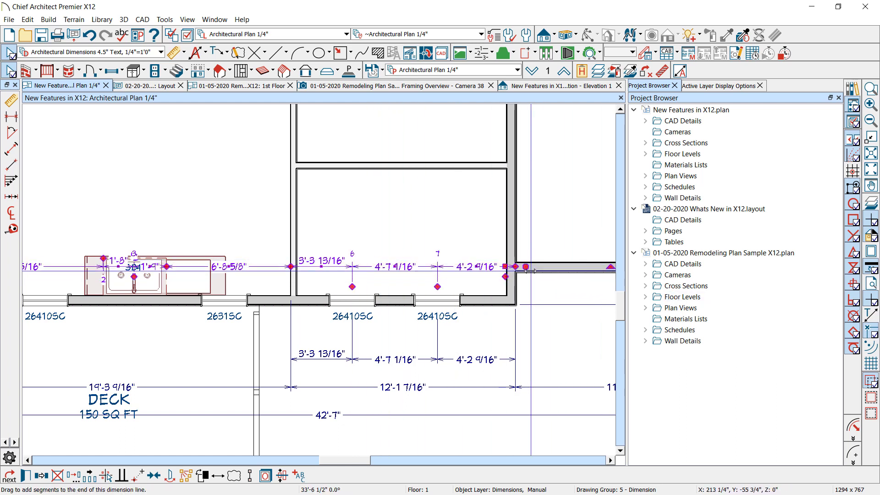
pyautogui.moveTo(526, 266)
pyautogui.mouseDown()
pyautogui.moveTo(301, 267)
pyautogui.moveTo(457, 273)
pyautogui.moveTo(556, 255)
pyautogui.mouseUp()
pyautogui.scroll(-1, 522, 302)
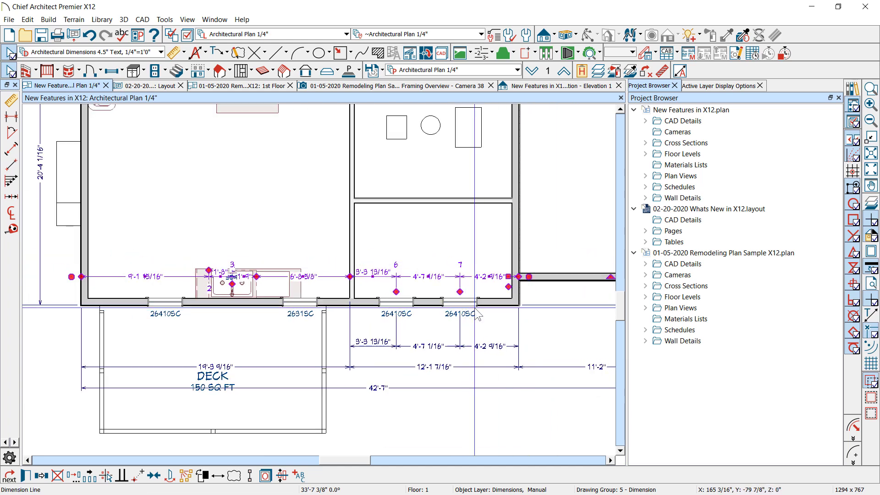
pyautogui.scroll(-2, 476, 315)
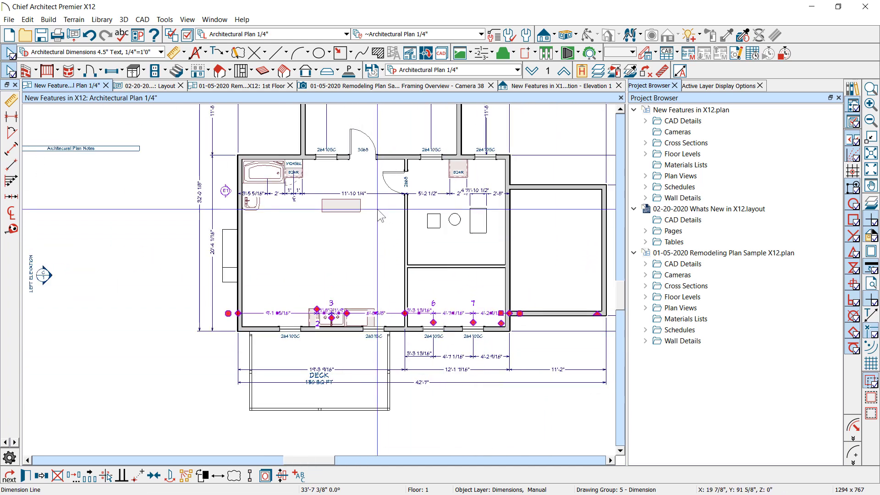
# - Look at layout page 11, 3D View with Walls Hidden, and open the Remodeling Plan's Perspective Framing Overview camera view
pyautogui.click(145, 86)
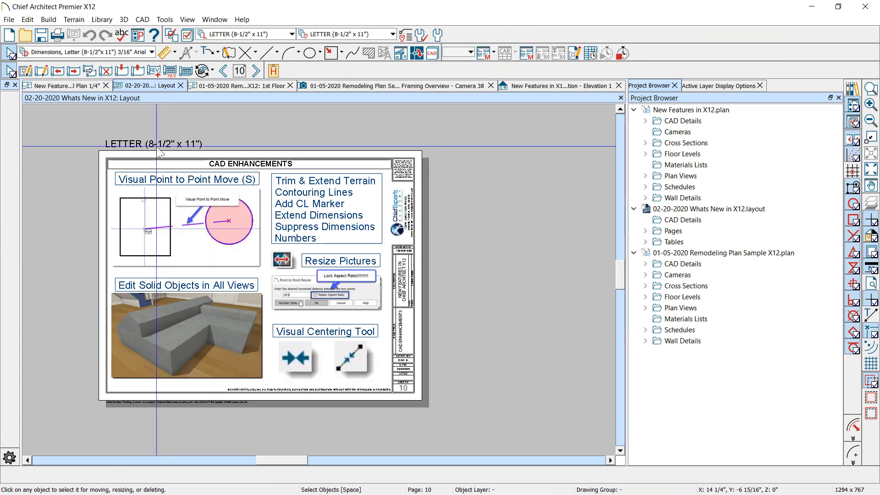
pyautogui.click(256, 71)
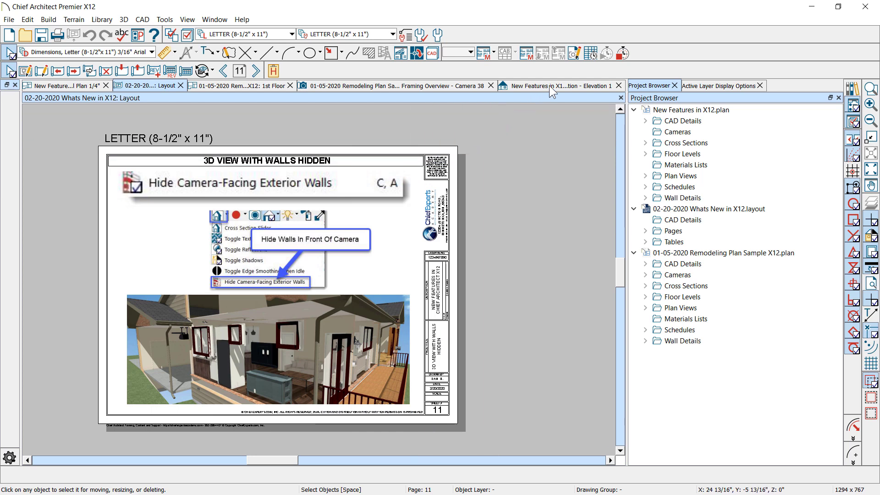
pyautogui.click(439, 90)
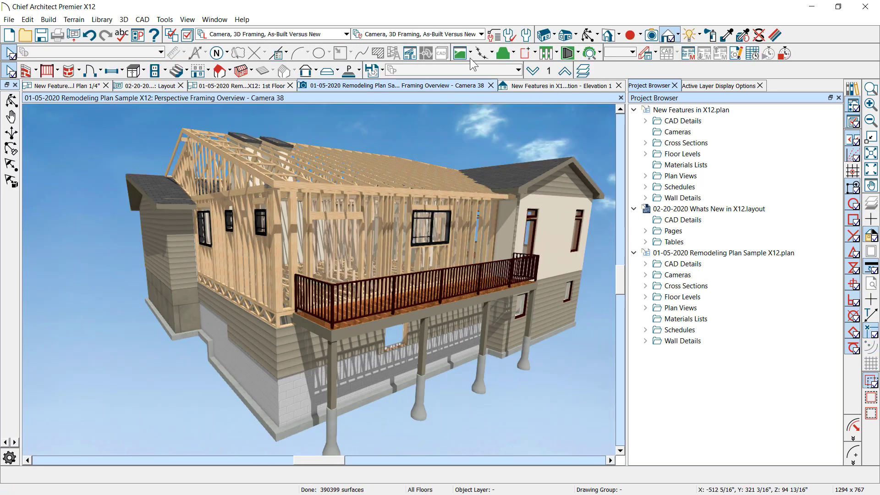
# - Change the perspective camera's layer set to Camera, 3D Full & Overview
pyautogui.click(472, 35)
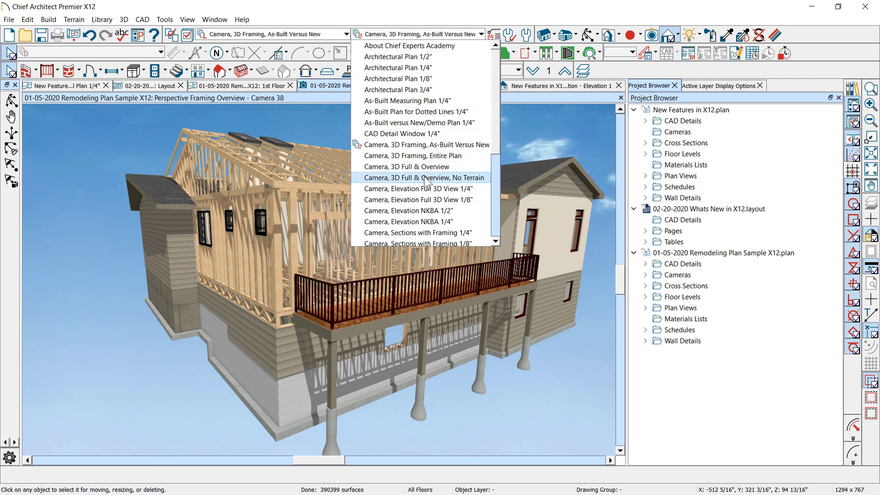
pyautogui.press('Escape')
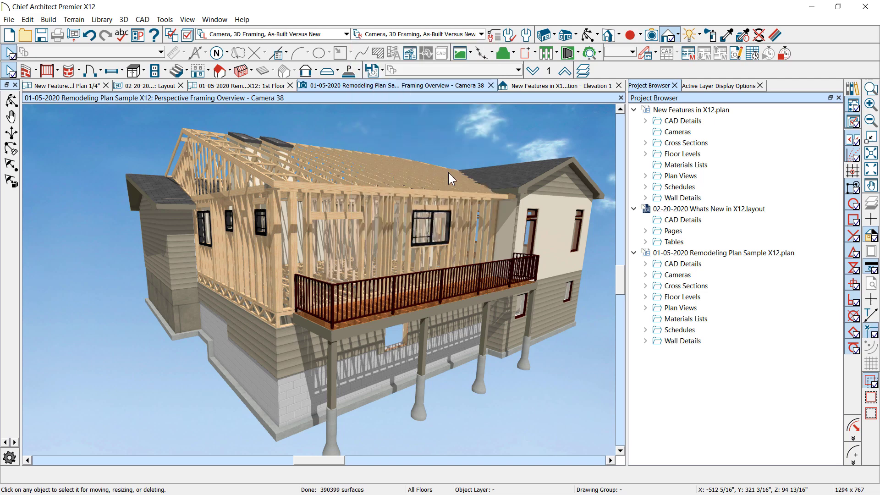
pyautogui.scroll(-3, 514, 160)
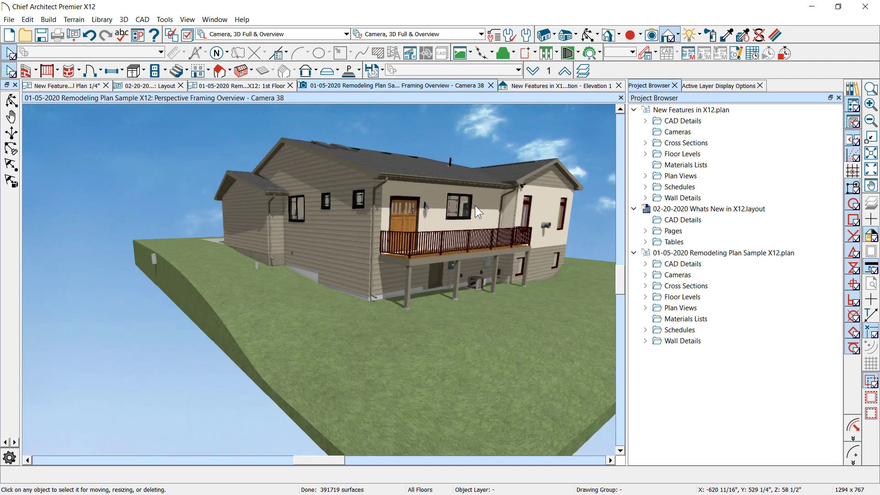
# - Hide the camera-facing exterior walls in the perspective overview of the remodeled house
pyautogui.scroll(3, 475, 205)
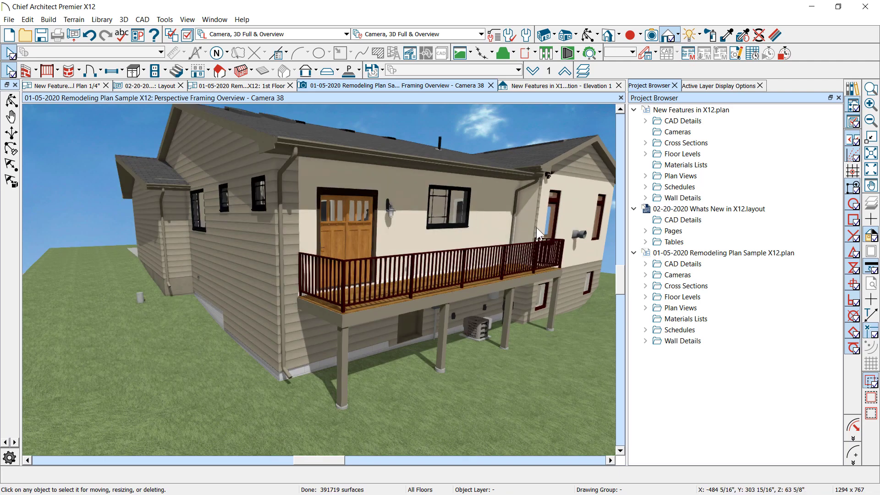
pyautogui.scroll(-3, 513, 235)
pyautogui.scroll(2, 361, 157)
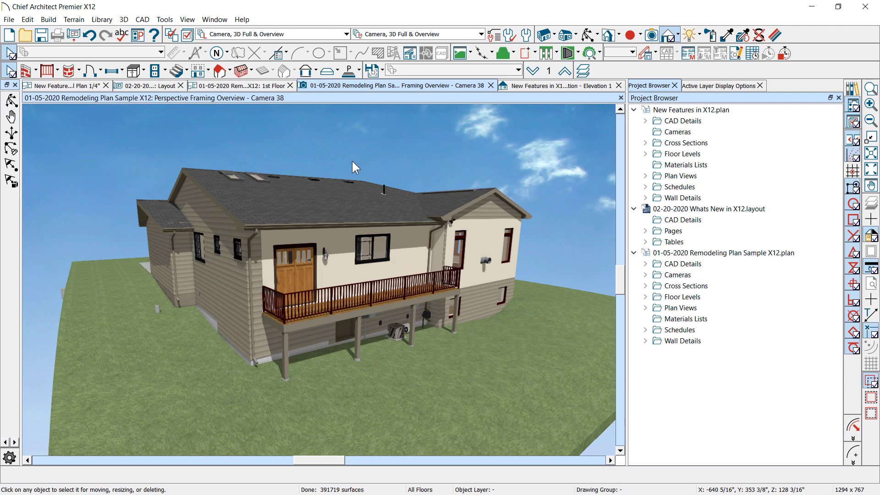
pyautogui.click(620, 36)
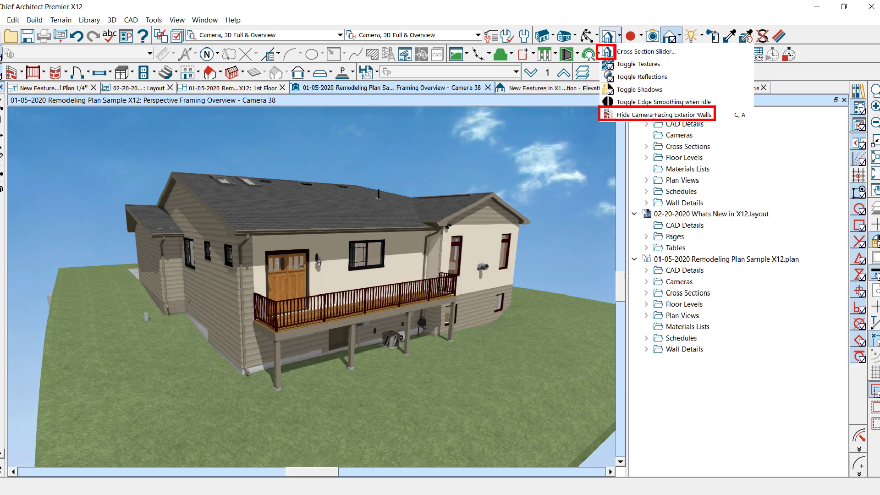
pyautogui.press('Escape')
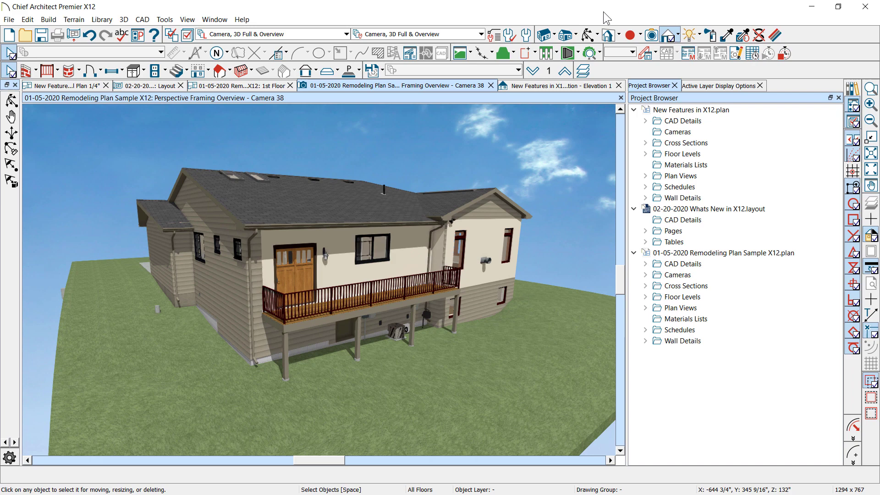
pyautogui.click(619, 34)
pyautogui.click(622, 112)
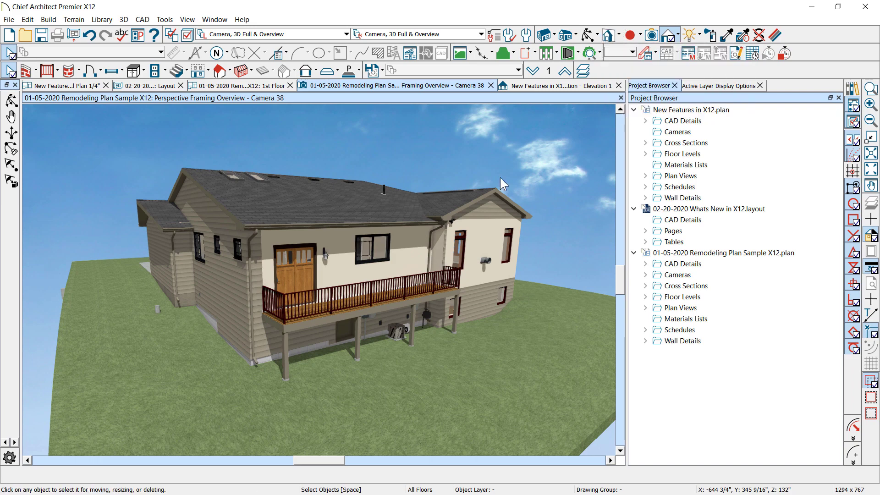
pyautogui.scroll(3, 263, 301)
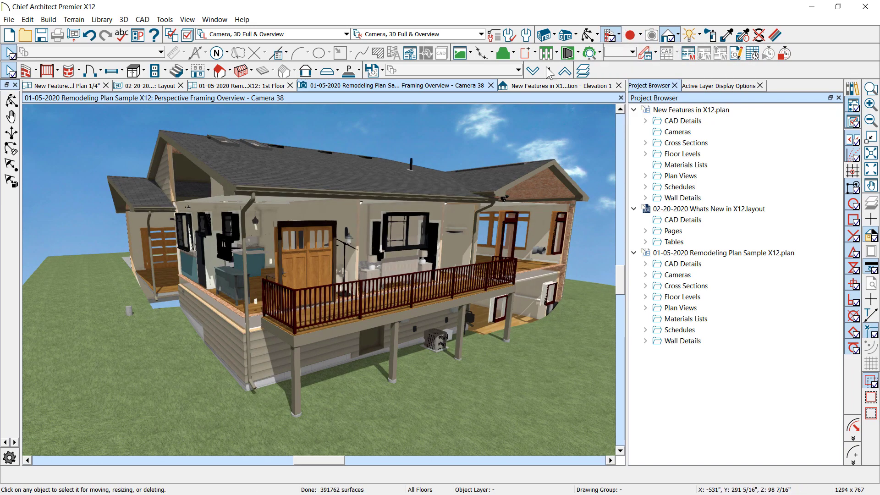
# - Orbit around the house and into its rooms to examine how the camera-facing exterior walls are hidden from each side
pyautogui.click(589, 35)
pyautogui.moveTo(376, 206); pyautogui.dragTo(582, 191)
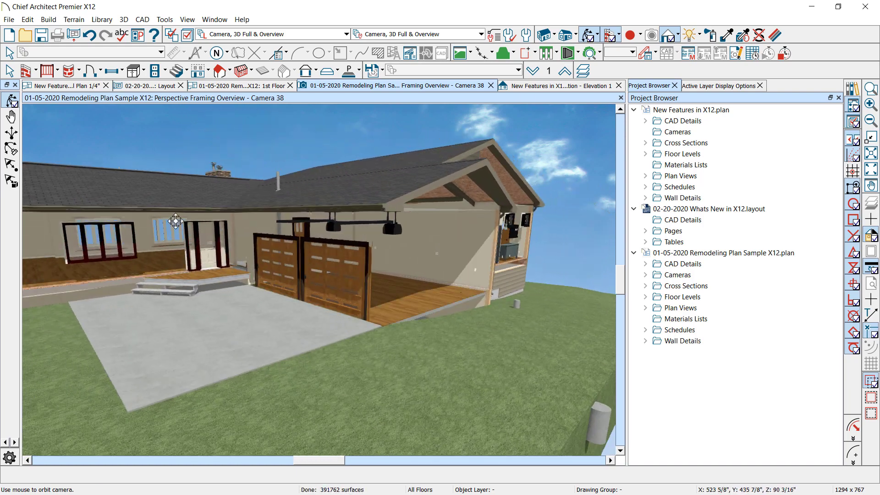
pyautogui.moveTo(175, 221); pyautogui.dragTo(212, 225)
pyautogui.moveTo(281, 219); pyautogui.dragTo(458, 221)
pyautogui.scroll(5, 309, 216)
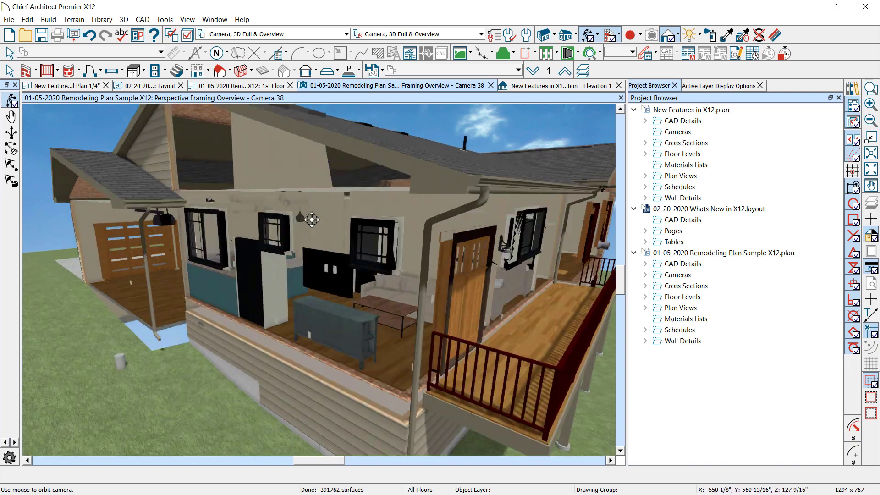
pyautogui.scroll(-2, 383, 273)
pyautogui.scroll(3, 305, 276)
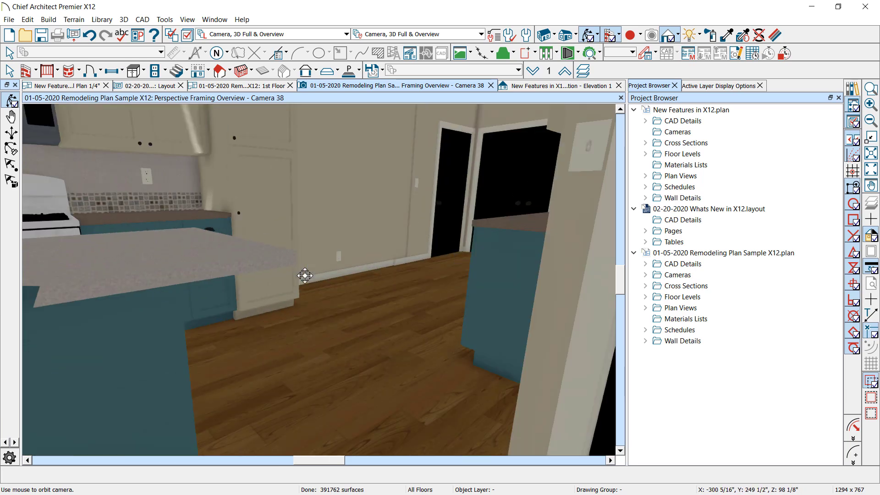
pyautogui.scroll(2, 305, 275)
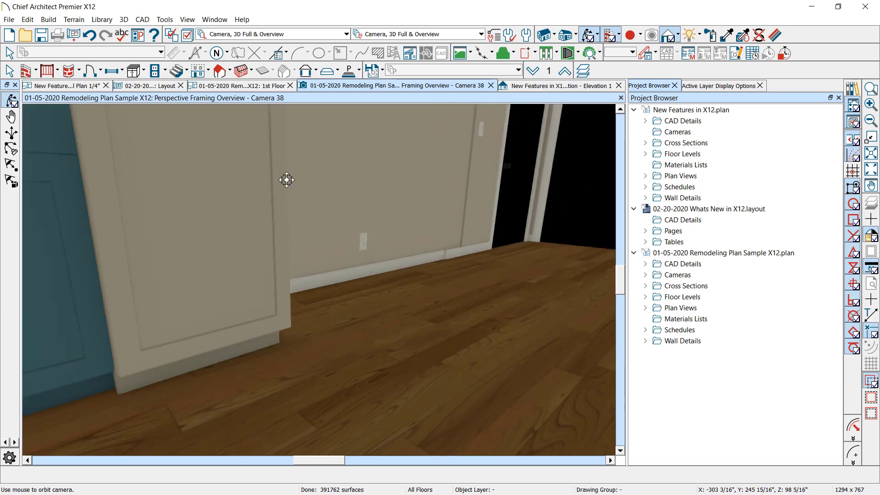
pyautogui.scroll(1, 322, 275)
pyautogui.scroll(-4, 316, 272)
pyautogui.moveTo(199, 204); pyautogui.dragTo(544, 238)
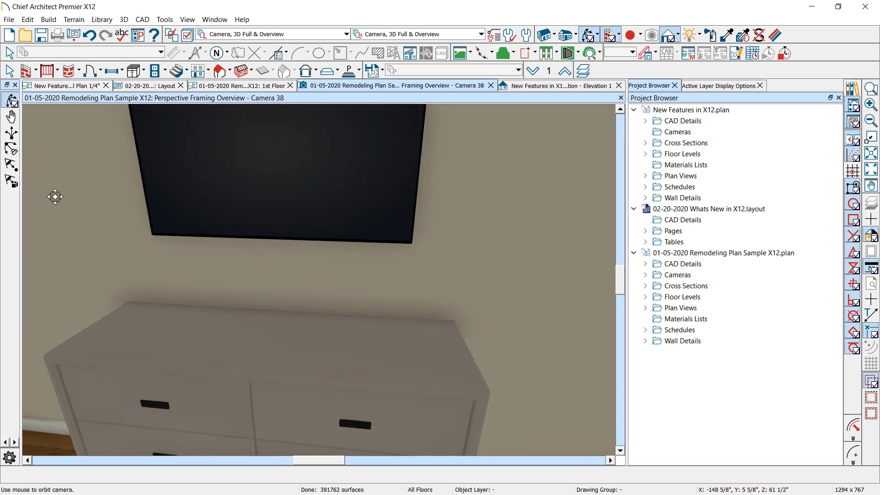
pyautogui.moveTo(311, 224); pyautogui.dragTo(328, 264)
# - Move back outside to examine the opened gable end, and then view the whole house from the opposite side
pyautogui.press('space')
pyautogui.scroll(-5, 324, 204)
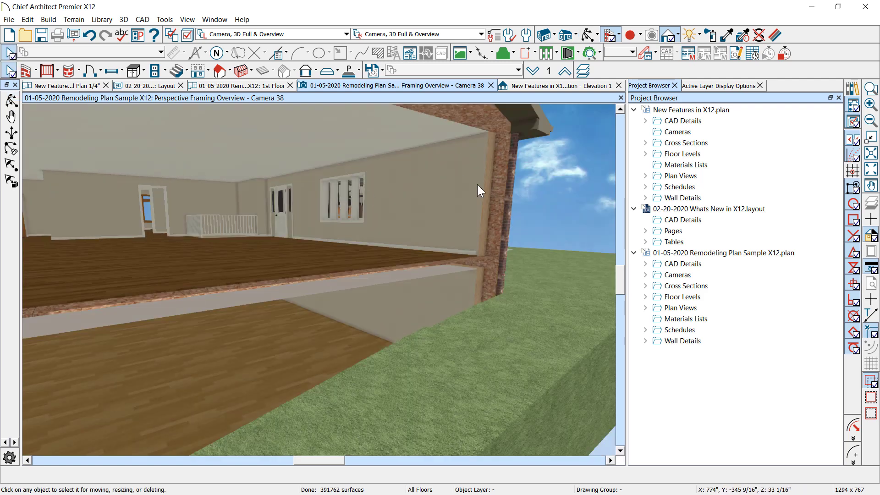
pyautogui.scroll(-3, 477, 182)
pyautogui.scroll(3, 457, 273)
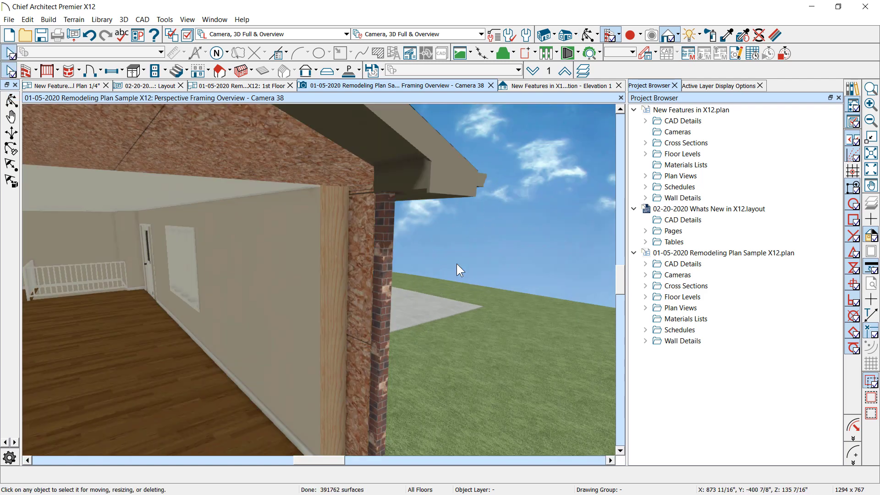
pyautogui.scroll(-2, 477, 157)
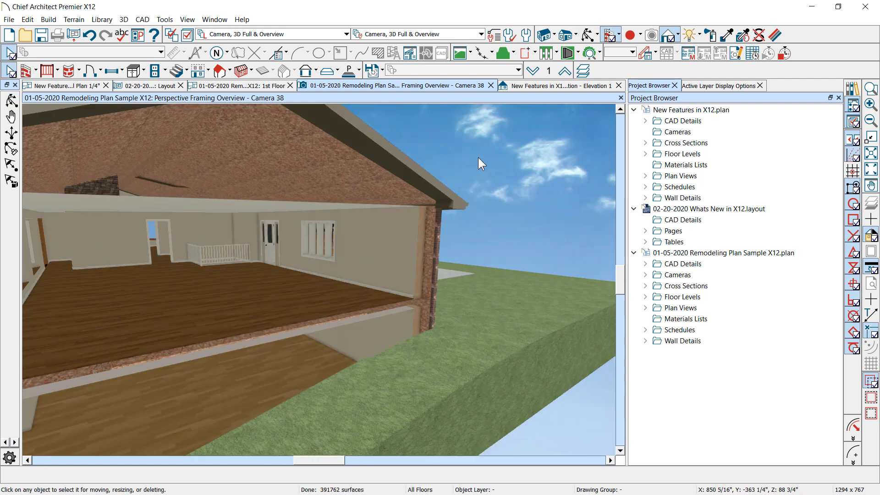
pyautogui.click(592, 36)
pyautogui.scroll(-5, 525, 210)
pyautogui.moveTo(525, 210); pyautogui.dragTo(270, 224)
pyautogui.scroll(3, 376, 203)
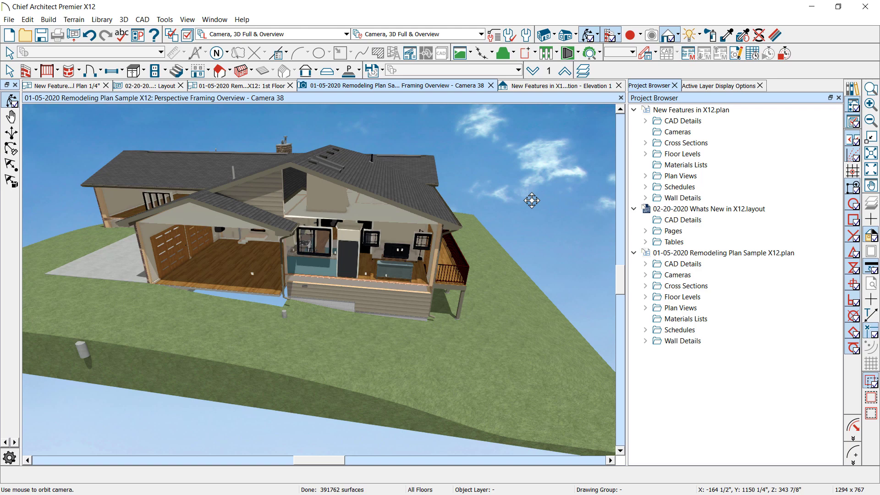
# - Toggle the hiding of camera-facing exterior walls to compare both displays, ending with the exterior walls shown
pyautogui.scroll(2, 532, 200)
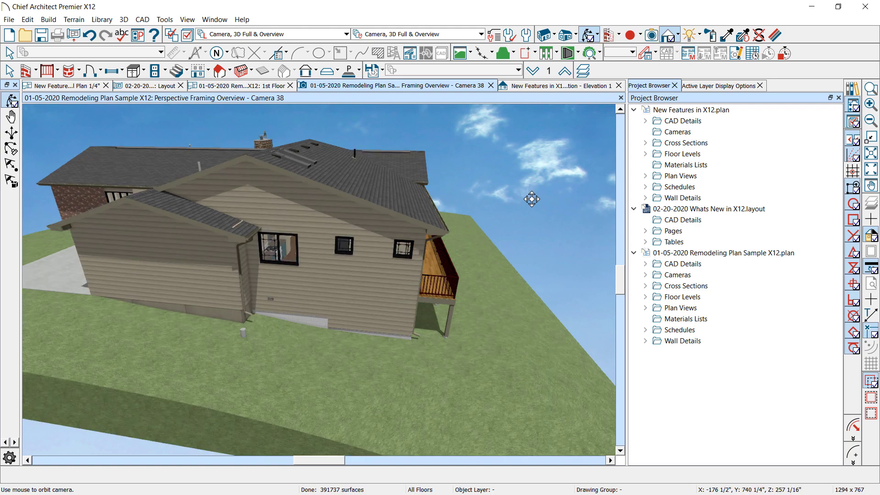
pyautogui.press('h')
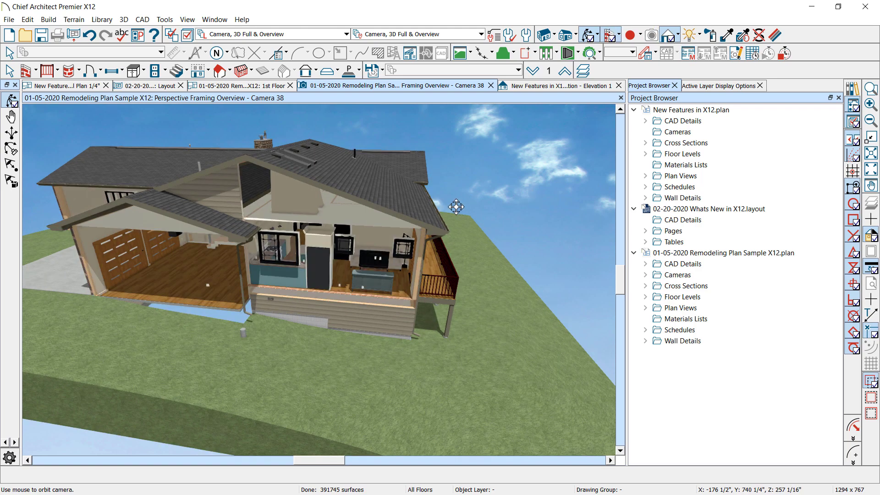
pyautogui.moveTo(387, 183); pyautogui.dragTo(374, 178)
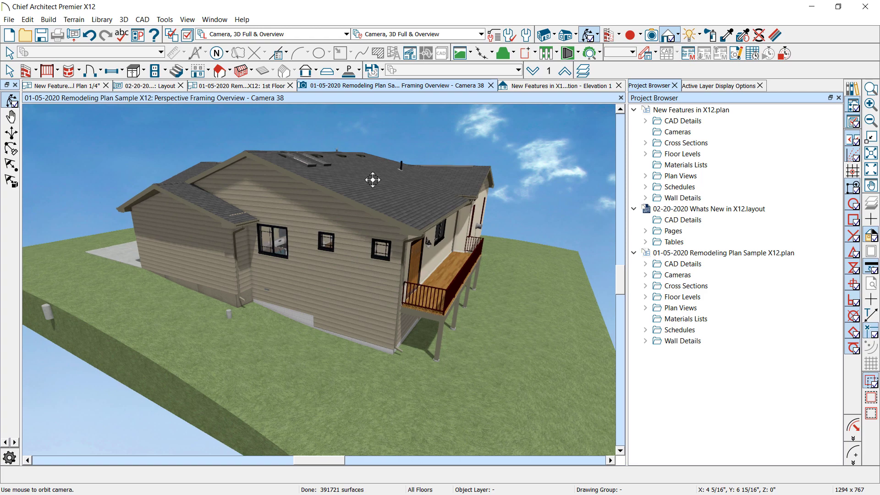
# - Look up the hotkey for hiding camera-facing exterior walls by filtering the hotkey customization list for "hide"
pyautogui.click(620, 34)
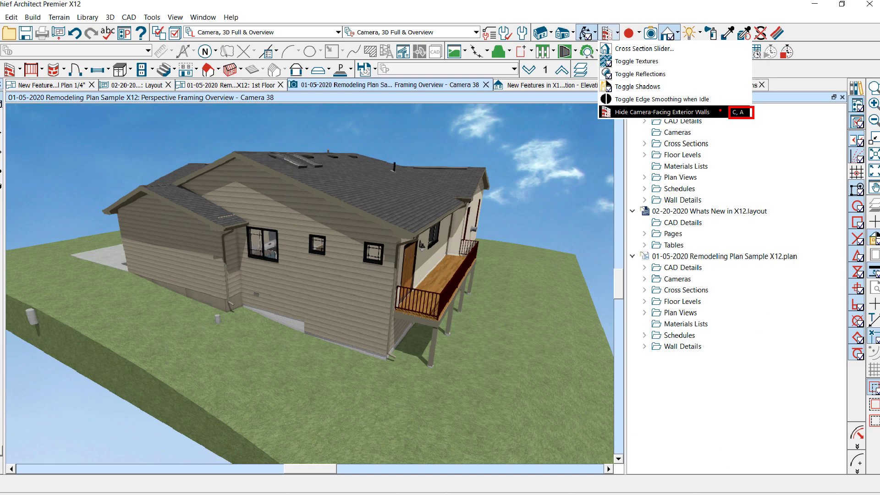
pyautogui.click(637, 118)
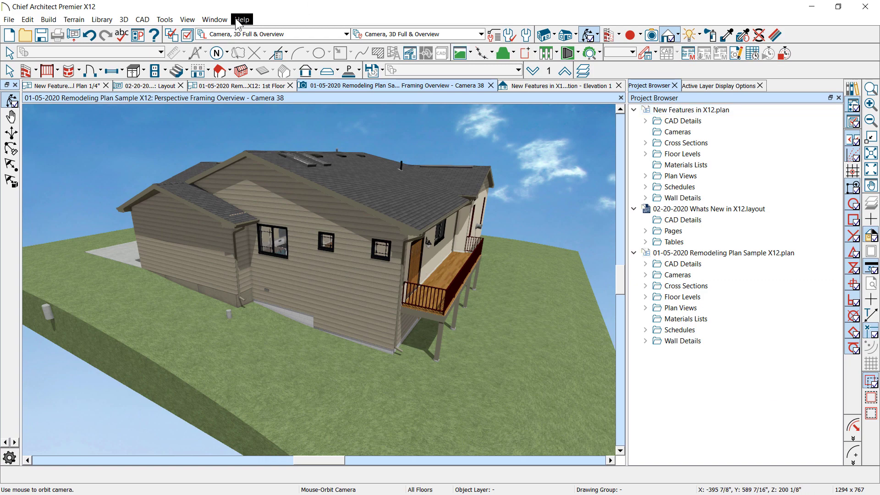
pyautogui.click(165, 19)
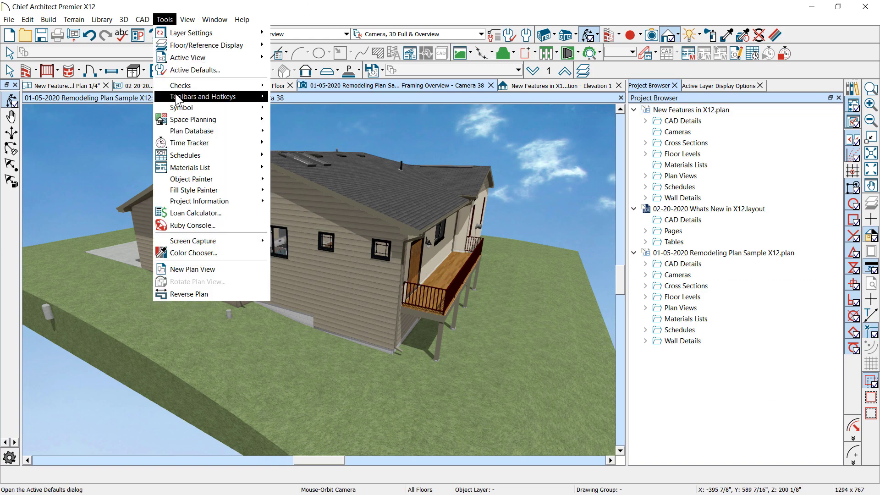
pyautogui.moveTo(218, 98)
pyautogui.click(302, 126)
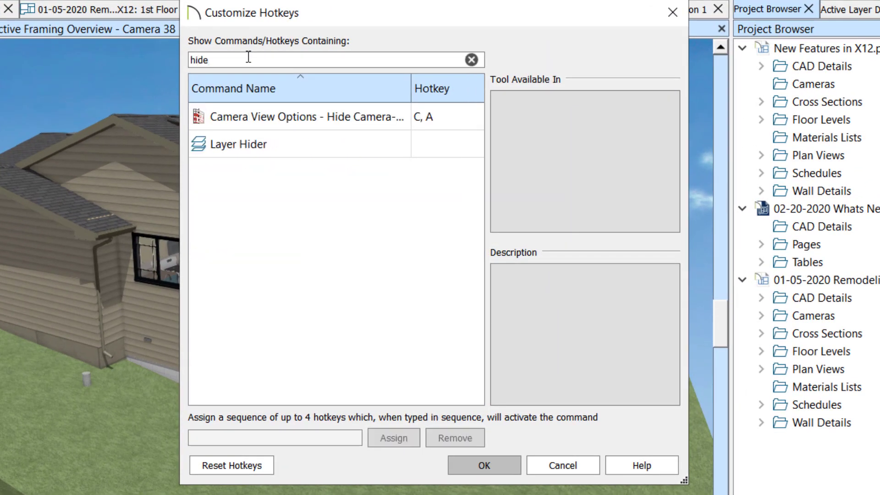
pyautogui.click(232, 118)
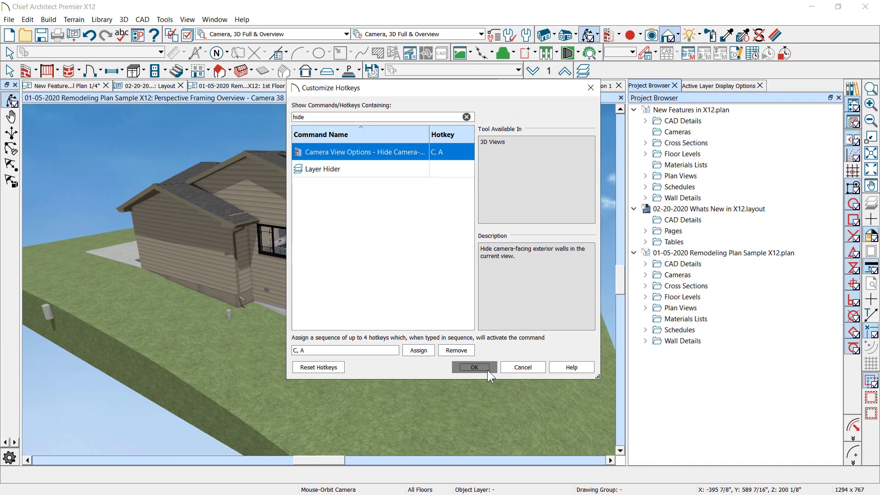
pyautogui.click(569, 487)
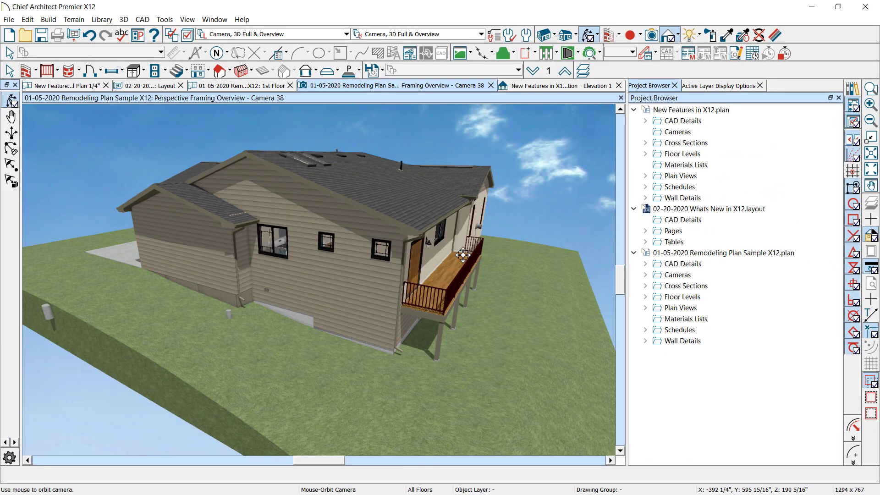
# - Look at the feature list on layout page 12, Other Information, and return to the Architectural Plan 1/4" view
pyautogui.press('h')
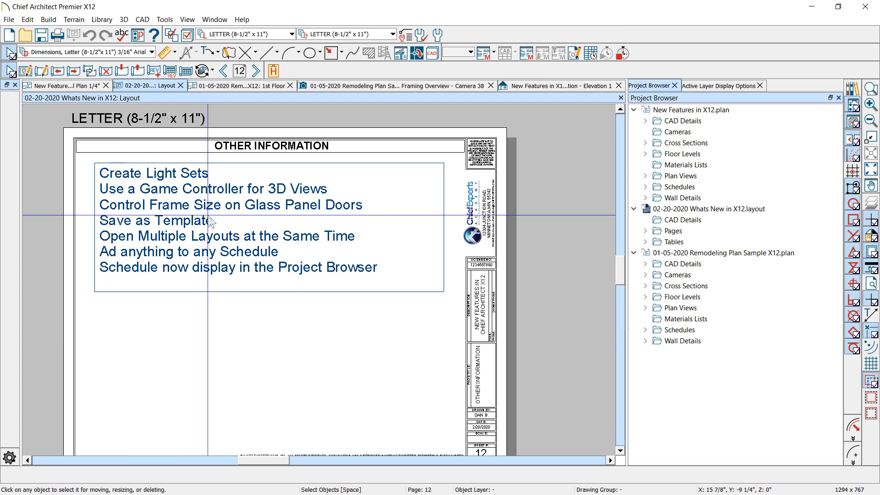
pyautogui.click(310, 214)
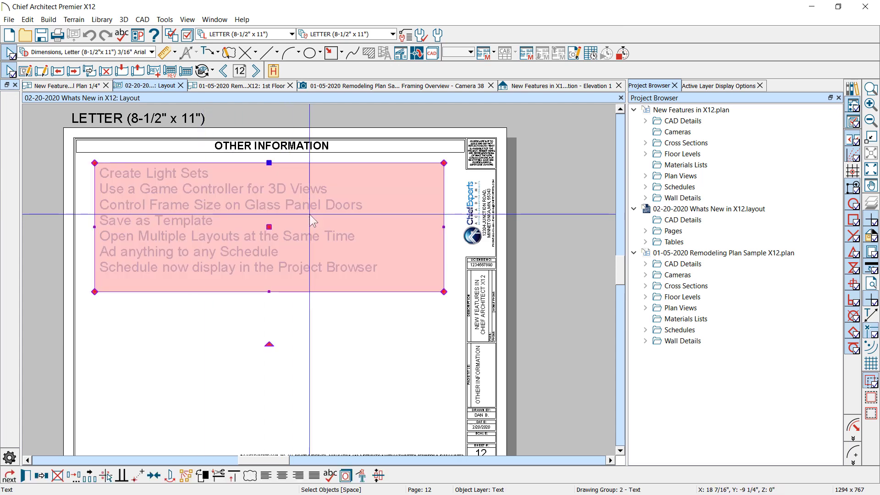
pyautogui.click(39, 87)
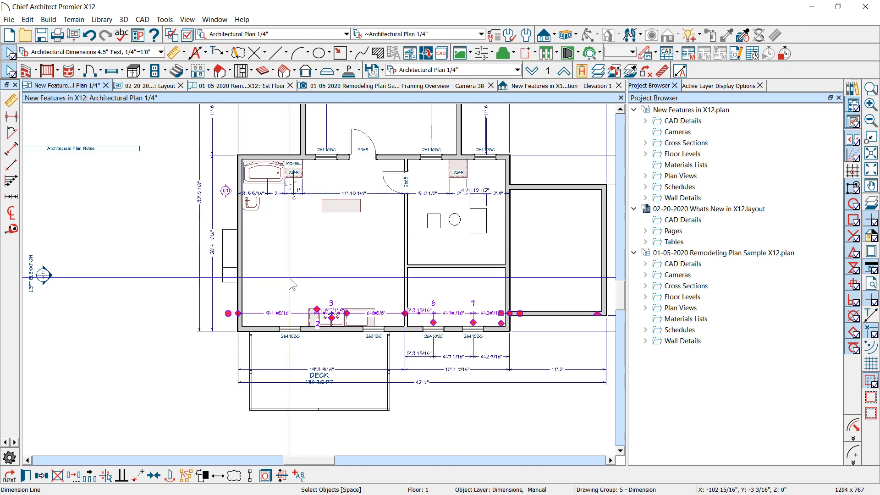
pyautogui.press('Escape')
# - Place a garage door in the outer wall facing the Right Elevation marker and show it in a perspective floor overview
pyautogui.scroll(-3, 252, 256)
pyautogui.scroll(4, 507, 289)
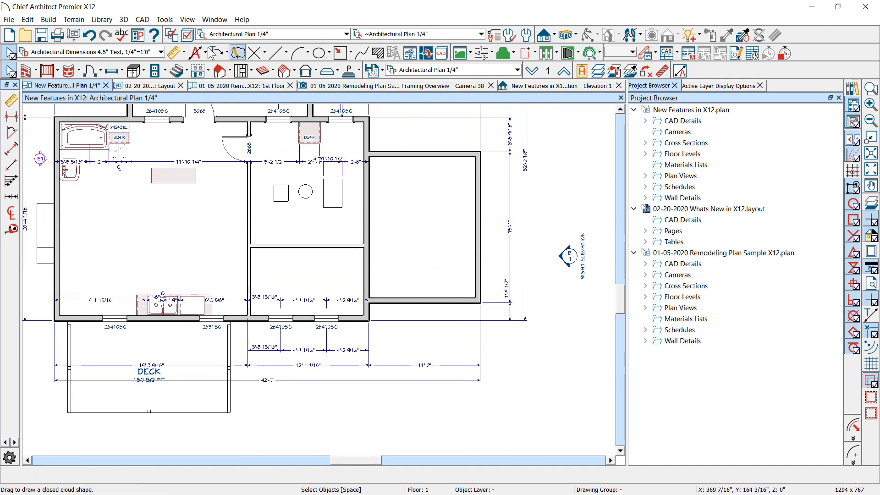
pyautogui.click(101, 71)
pyautogui.click(110, 143)
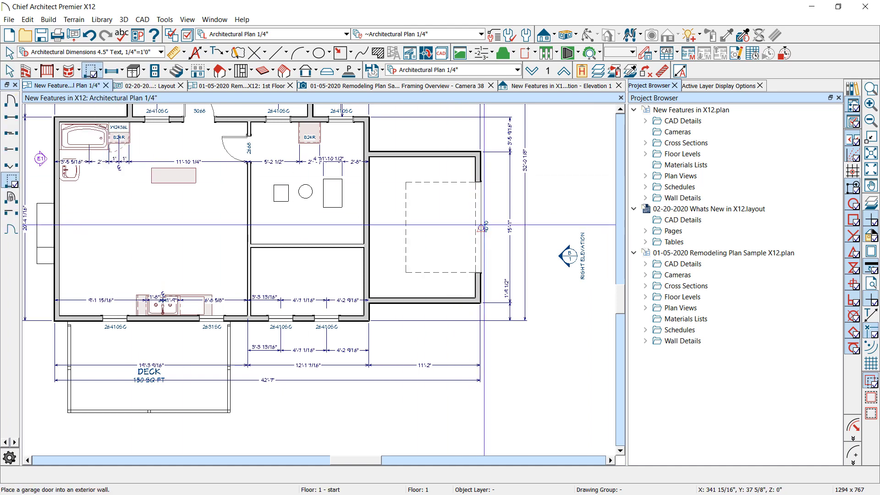
pyautogui.scroll(-1, 454, 197)
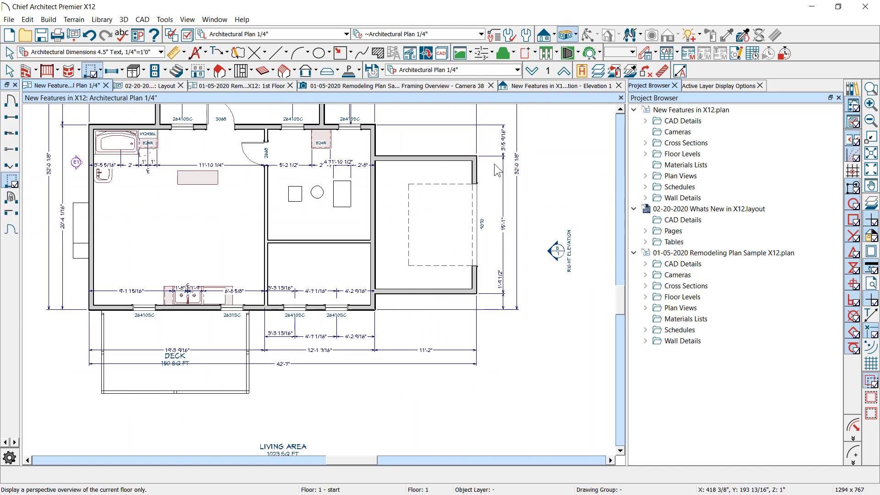
pyautogui.scroll(3, 343, 291)
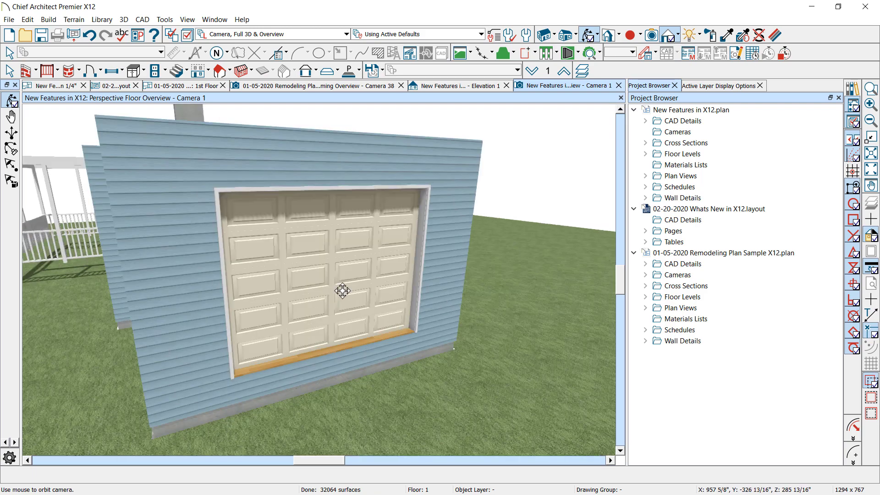
# - Set the garage door's style to Glass Panel in its door specification
pyautogui.click(343, 290)
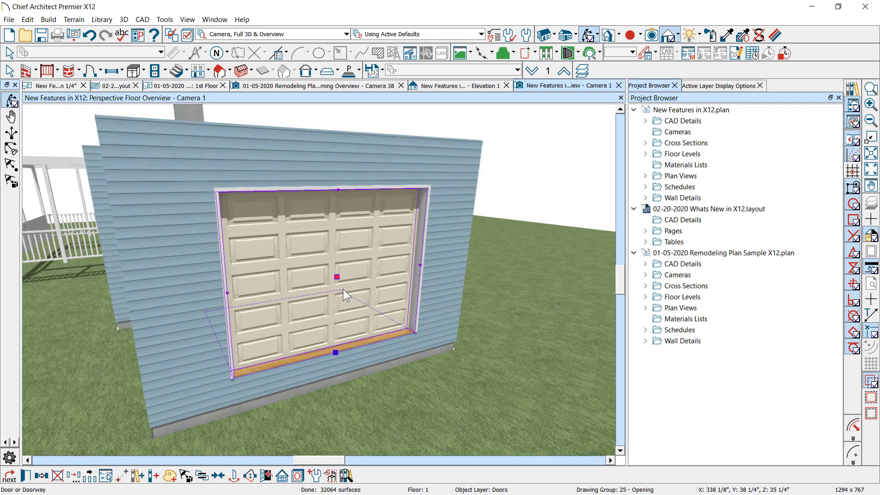
pyautogui.click(25, 475)
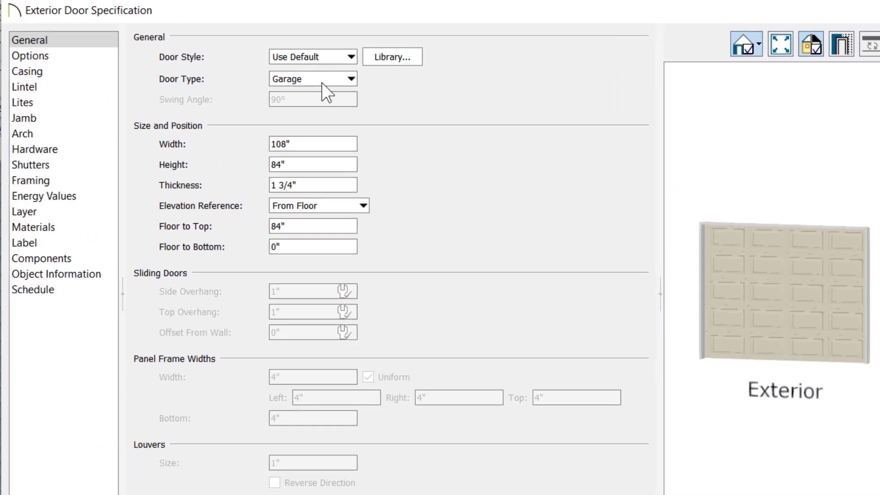
pyautogui.click(371, 55)
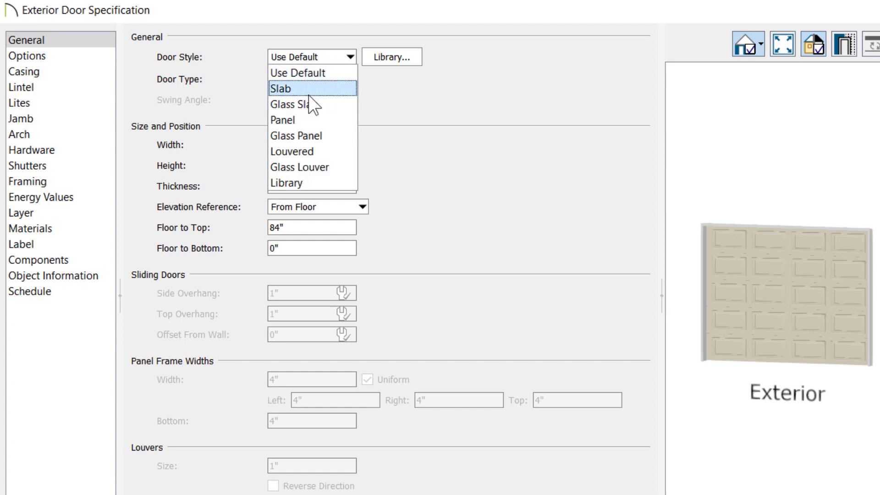
pyautogui.click(300, 138)
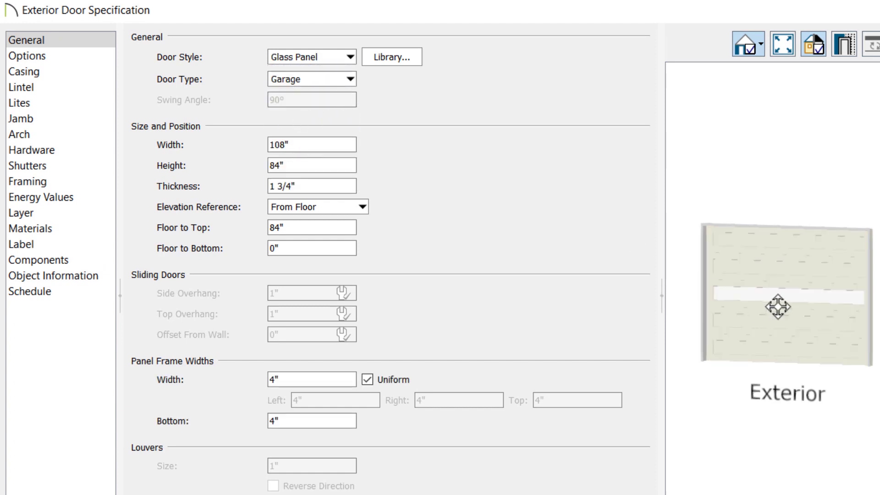
# - Make every vertical panel of the garage door all glass and inspect it in the 3D preview
pyautogui.scroll(1, 778, 307)
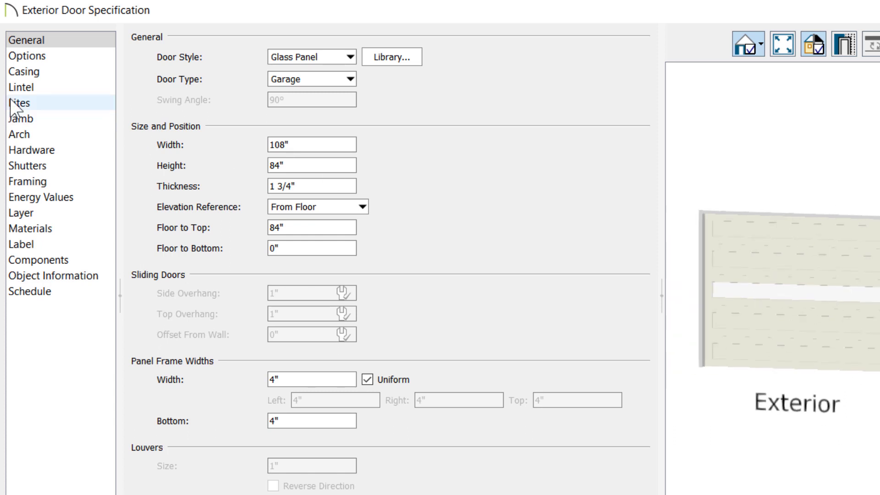
pyautogui.click(27, 59)
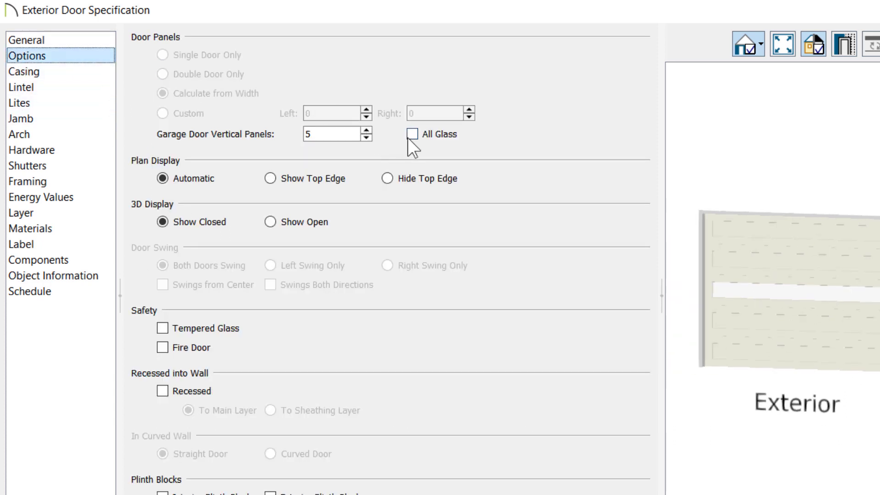
pyautogui.click(411, 134)
pyautogui.scroll(1, 692, 202)
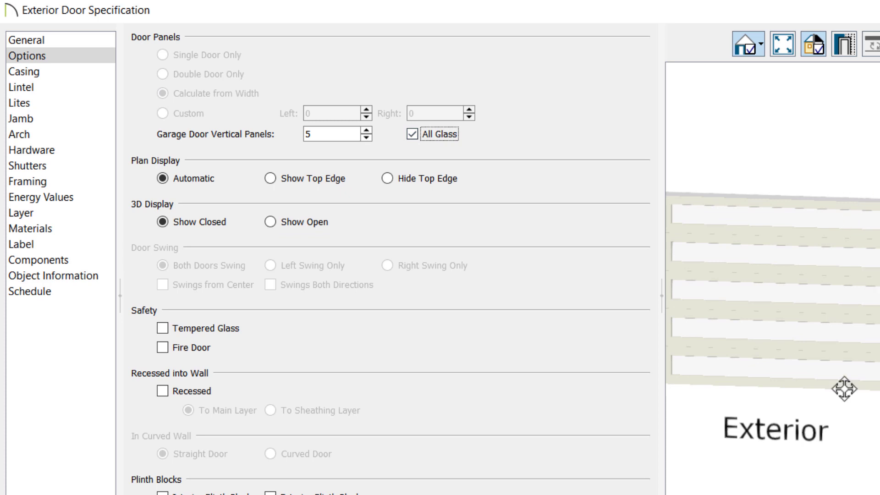
pyautogui.scroll(-2, 724, 281)
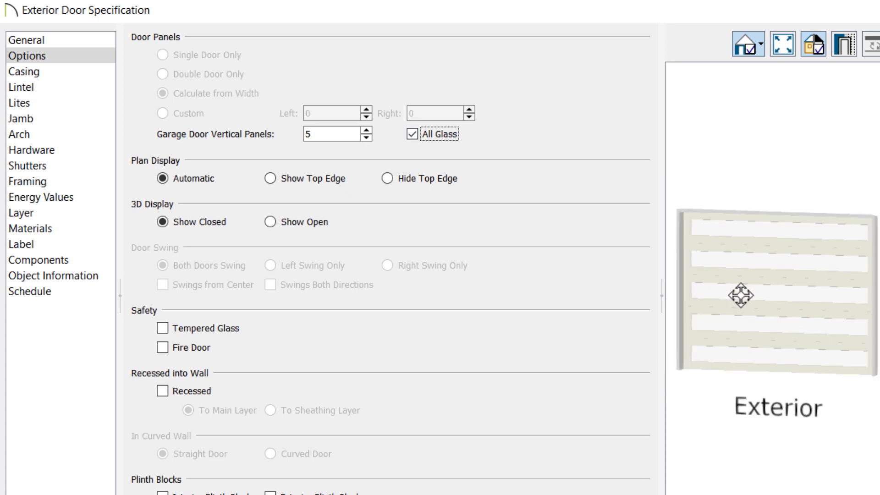
pyautogui.moveTo(741, 296); pyautogui.dragTo(879, 296)
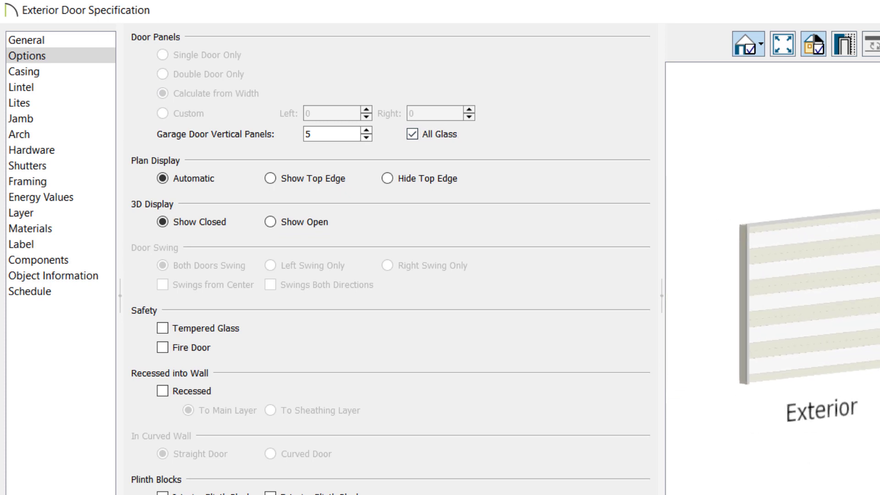
# - Turn off uniform panel frame widths and set the left, right, top and bottom frame widths to 1"
pyautogui.click(59, 41)
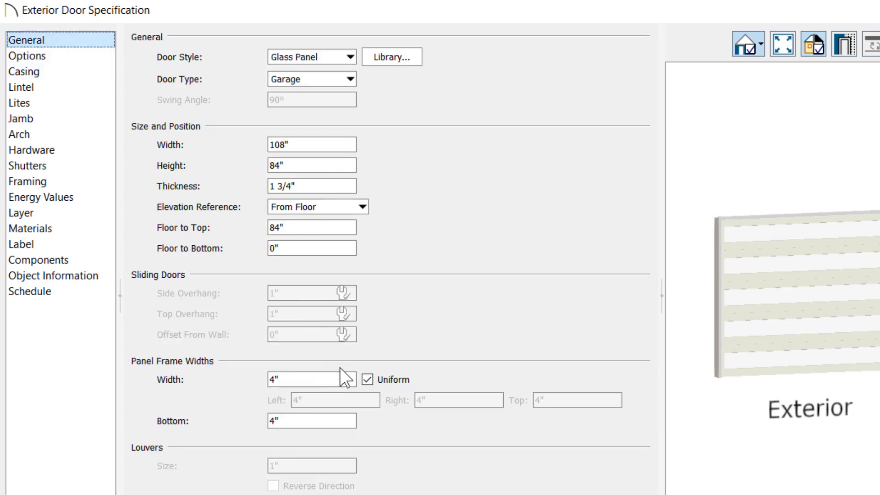
pyautogui.click(377, 382)
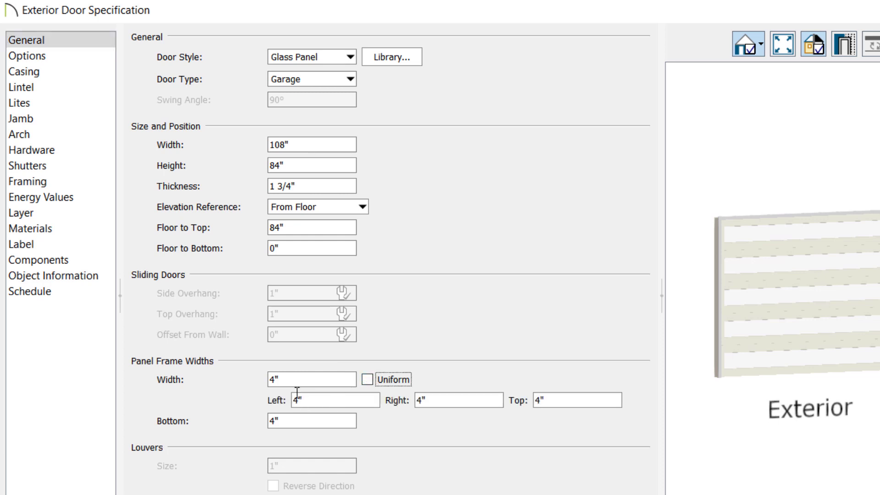
pyautogui.press('Tab')
pyautogui.write('1')
pyautogui.press('Tab')
pyautogui.write('1')
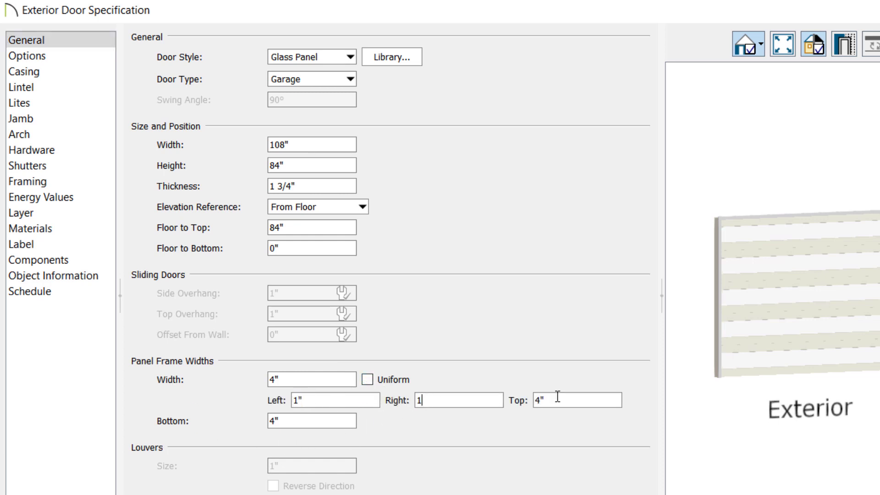
pyautogui.press('Tab')
pyautogui.write('1')
pyautogui.press('Tab')
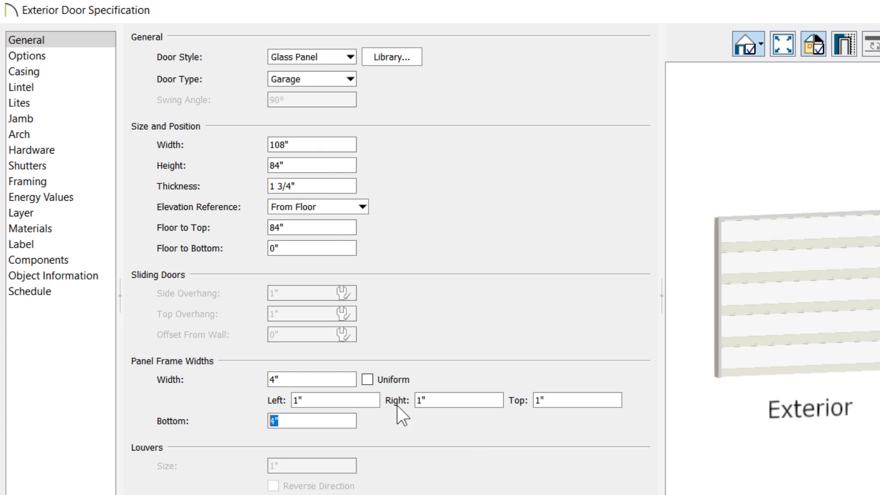
pyautogui.write('1')
pyautogui.press('Tab')
pyautogui.moveTo(812, 295); pyautogui.dragTo(788, 329)
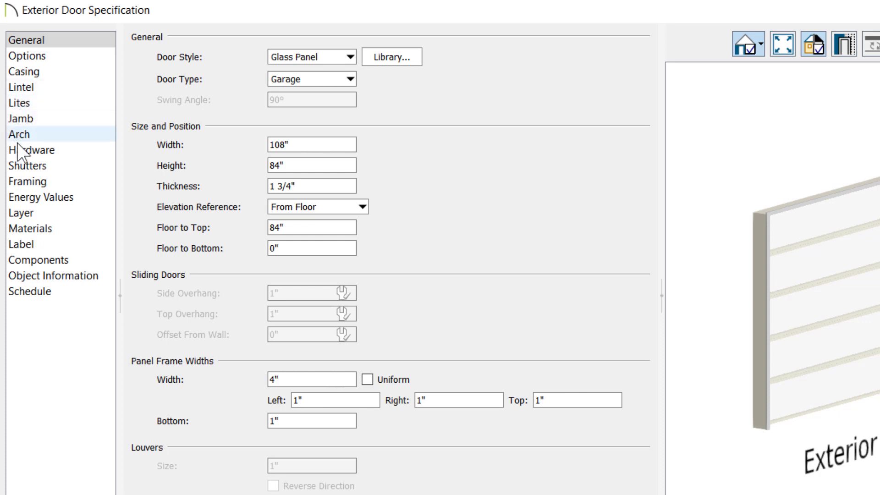
# - Set the garage door's lites across to 5 and apply the door specification
pyautogui.click(24, 103)
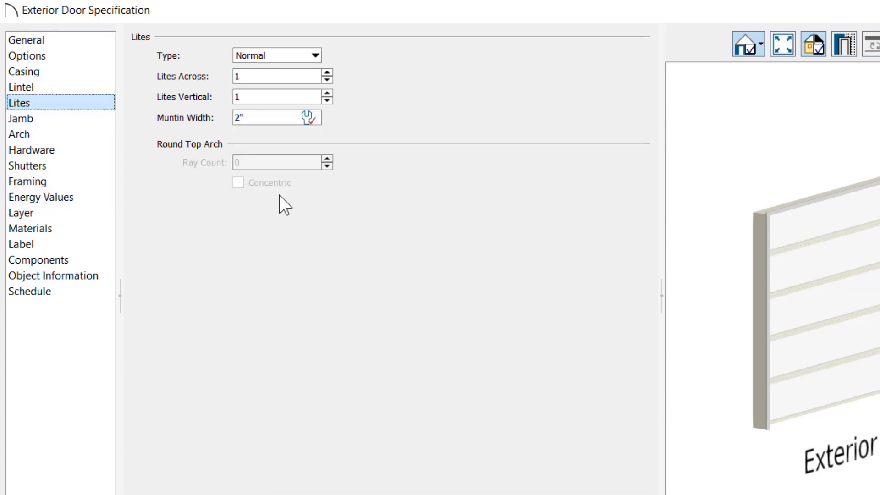
pyautogui.doubleClick(326, 73)
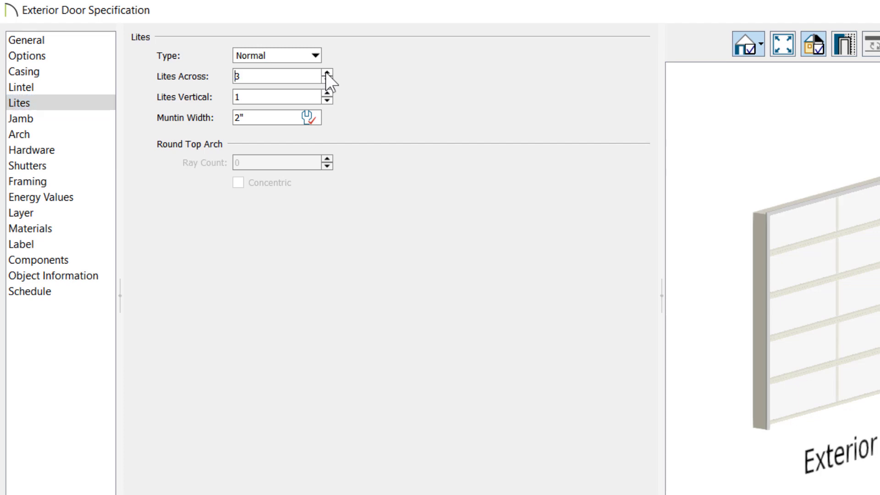
pyautogui.doubleClick(326, 73)
pyautogui.moveTo(720, 236); pyautogui.dragTo(754, 235)
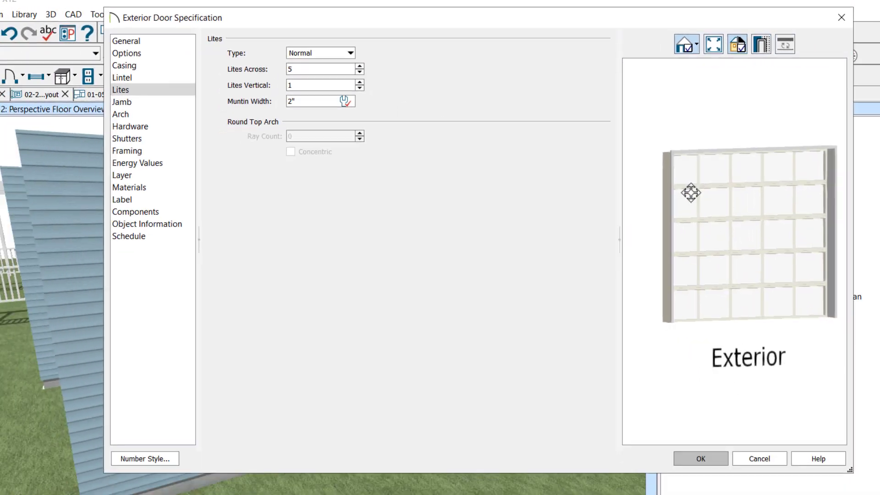
pyautogui.moveTo(691, 193); pyautogui.dragTo(790, 194)
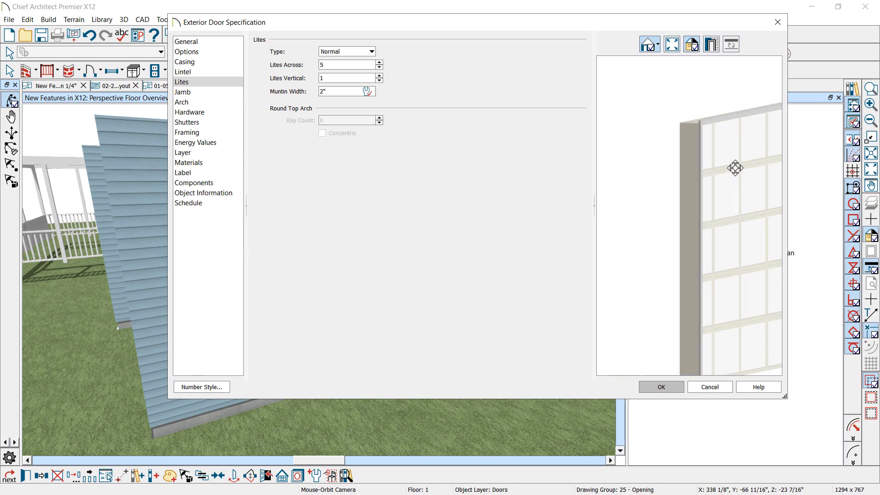
pyautogui.moveTo(736, 168); pyautogui.dragTo(635, 221)
pyautogui.click(662, 387)
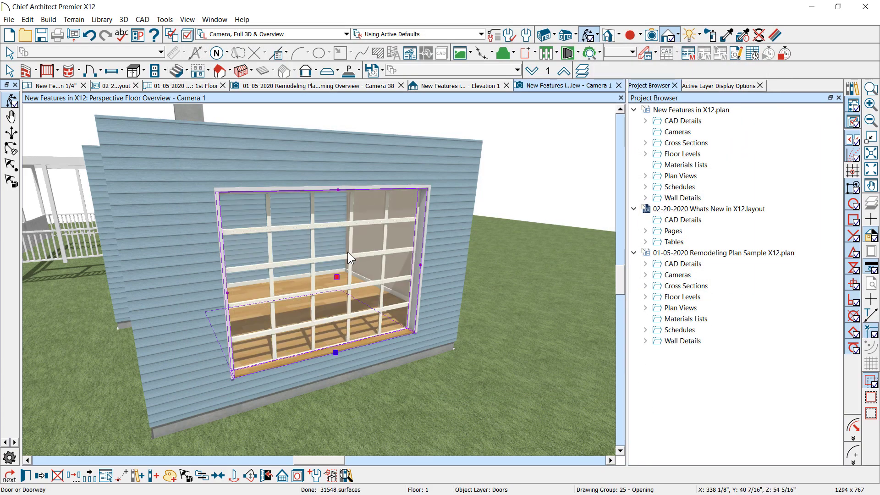
# - Examine the glass garage door in the perspective overview, check the layout's feature list, and return to the Architectural Plan 1/4" view
pyautogui.click(348, 212)
pyautogui.moveTo(348, 212); pyautogui.dragTo(324, 242)
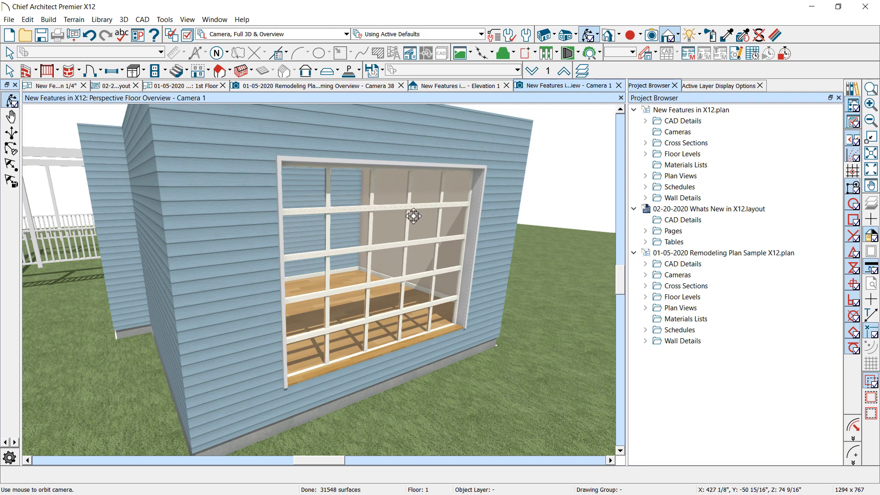
pyautogui.click(46, 85)
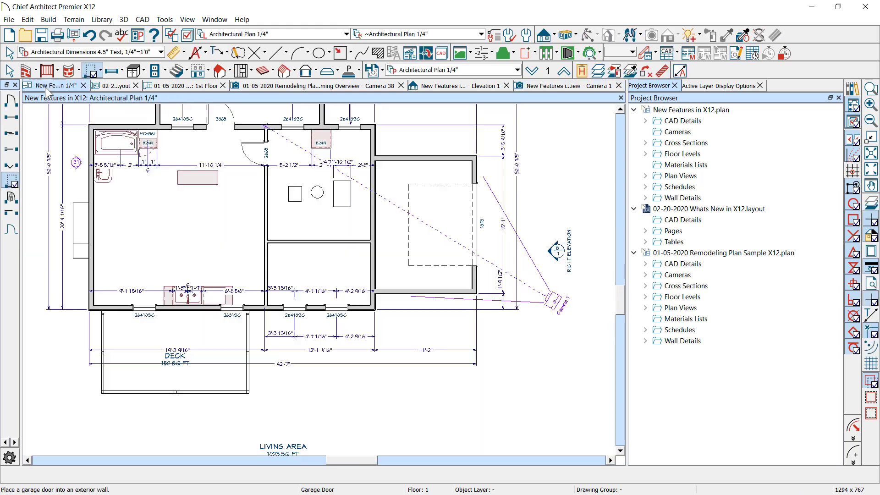
pyautogui.click(112, 85)
pyautogui.press('Escape')
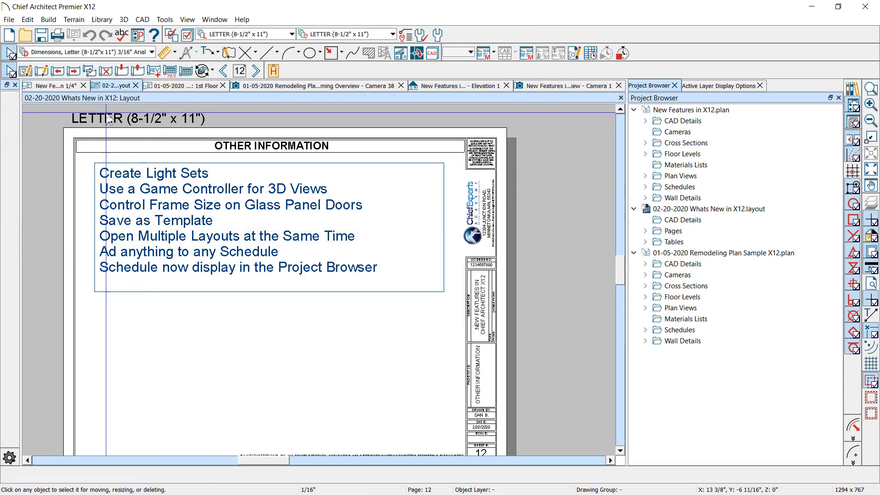
pyautogui.click(50, 86)
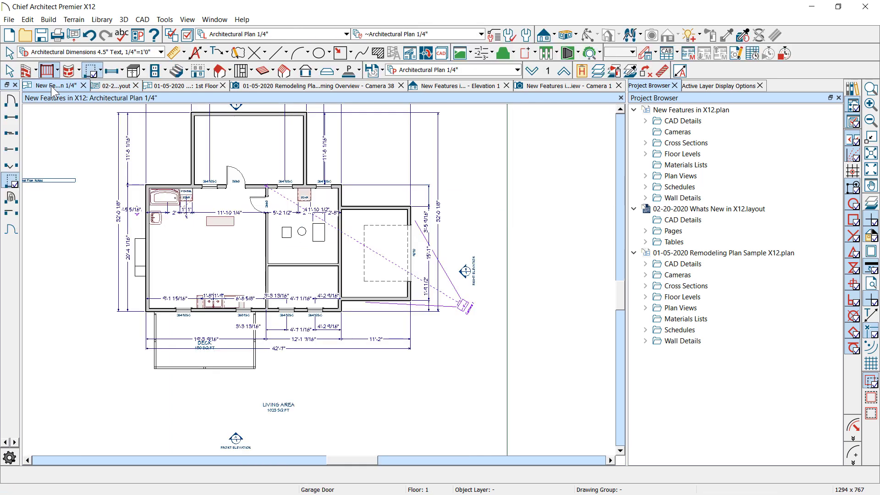
# - Try the Save as Template options for the plan, setting it as the imperial default and clearing Delete All, and cancel the dialog
pyautogui.scroll(-1, 335, 176)
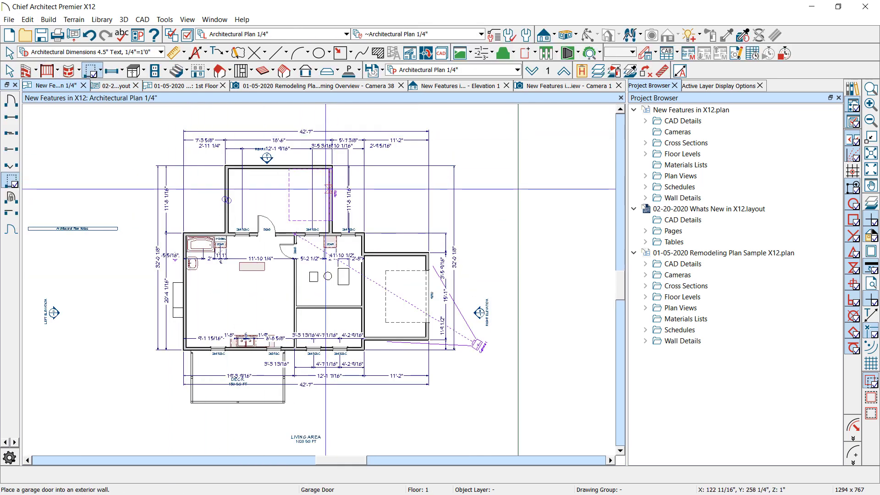
pyautogui.click(14, 21)
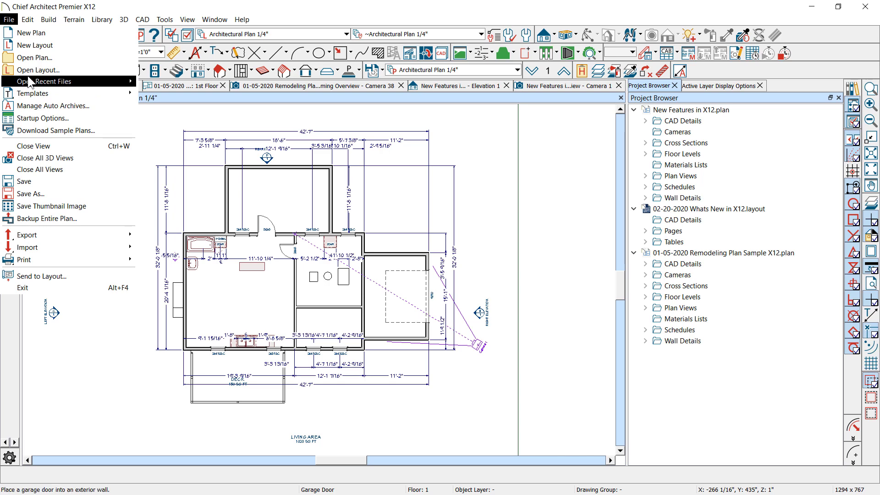
pyautogui.moveTo(82, 94)
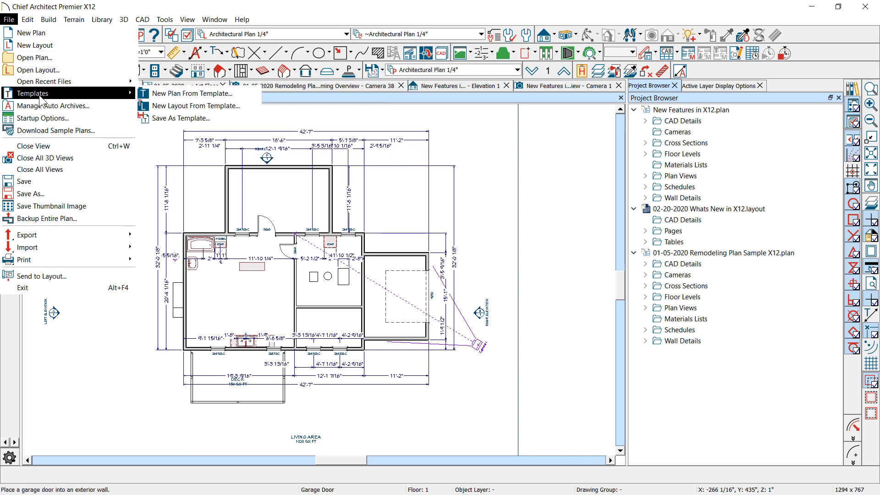
pyautogui.click(186, 119)
pyautogui.moveTo(376, 140); pyautogui.dragTo(403, 124)
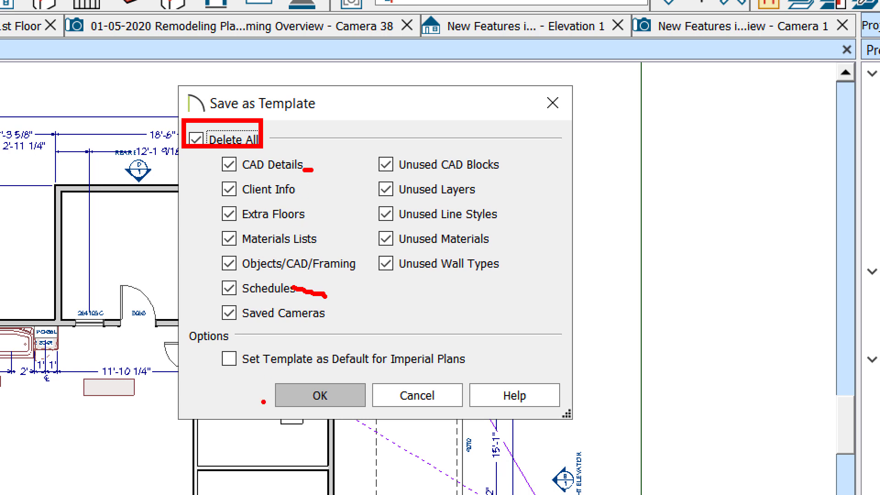
pyautogui.moveTo(208, 343)
pyautogui.keyDown('ctrl'); pyautogui.mouseDown()
pyautogui.moveTo(246, 376)
pyautogui.moveTo(494, 370)
pyautogui.moveTo(503, 382)
pyautogui.moveTo(494, 376)
pyautogui.mouseUp(); pyautogui.keyUp('ctrl')
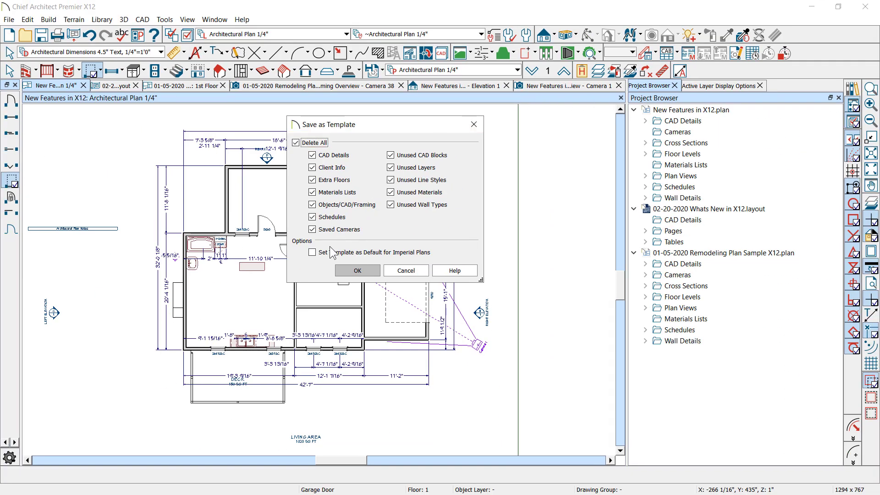
pyautogui.click(313, 252)
pyautogui.click(310, 144)
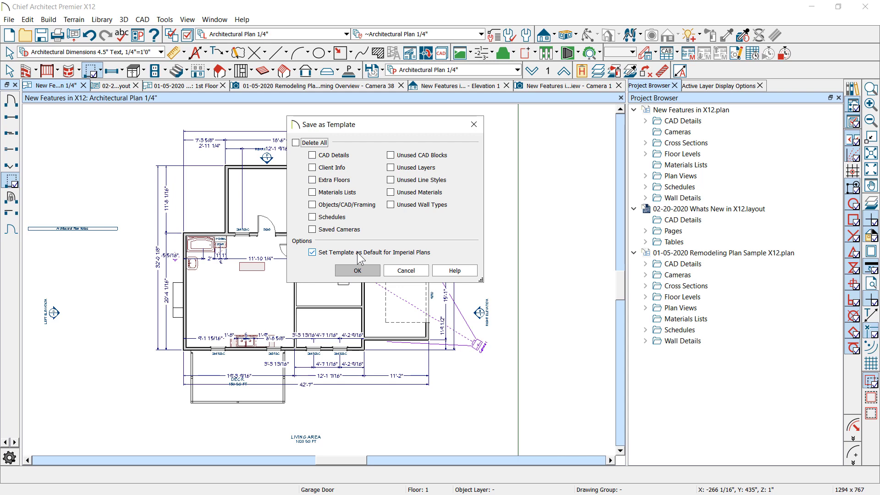
pyautogui.click(405, 276)
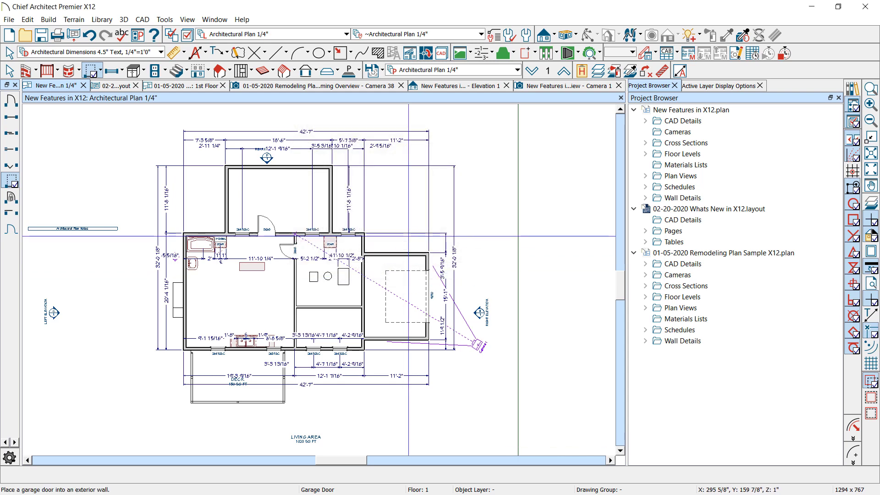
# - Return to the feature list on the Other Information page of the Whats New in X12 layout
pyautogui.scroll(1, 375, 184)
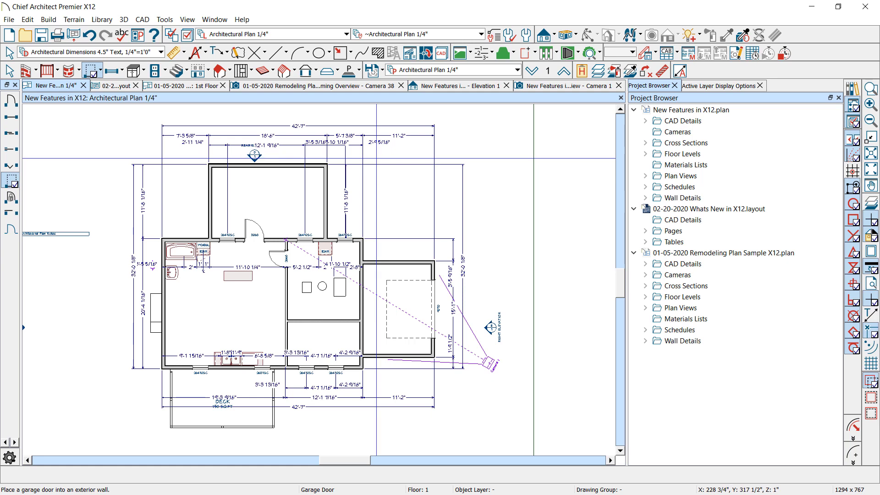
pyautogui.click(182, 86)
pyautogui.click(105, 85)
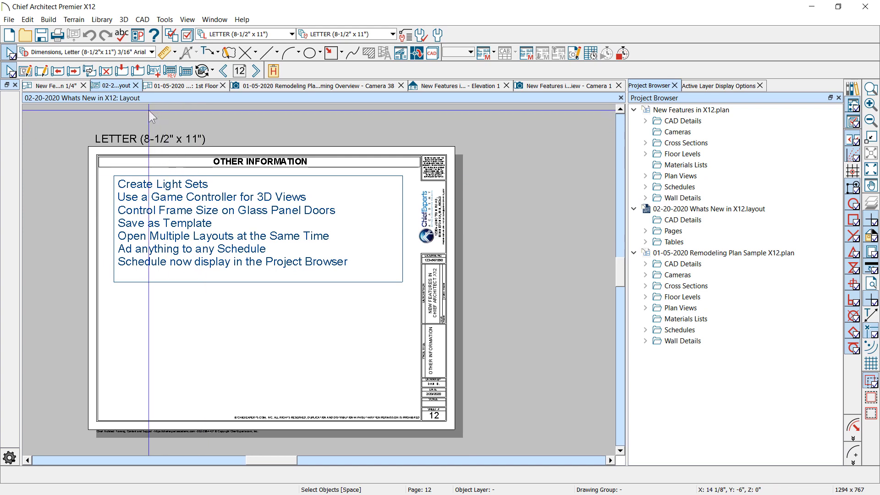
# - Open Class Handouts X12.layout alongside the current layout, look at its hotkeys page, and return to the Architectural Plan 1/4" view
pyautogui.click(9, 21)
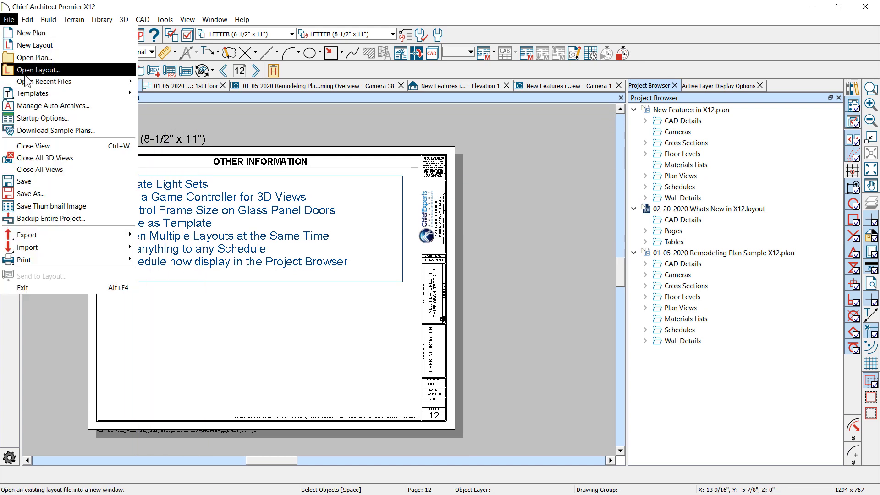
pyautogui.moveTo(30, 81)
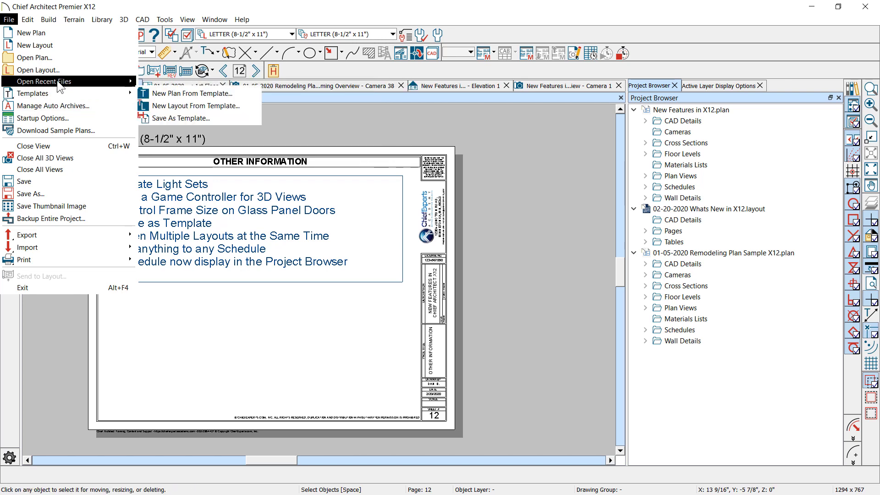
pyautogui.moveTo(64, 81)
pyautogui.click(351, 121)
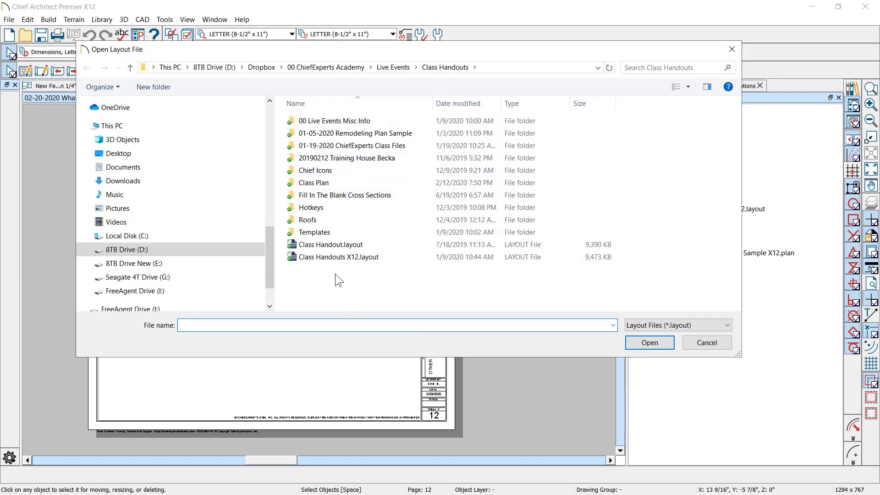
pyautogui.click(314, 245)
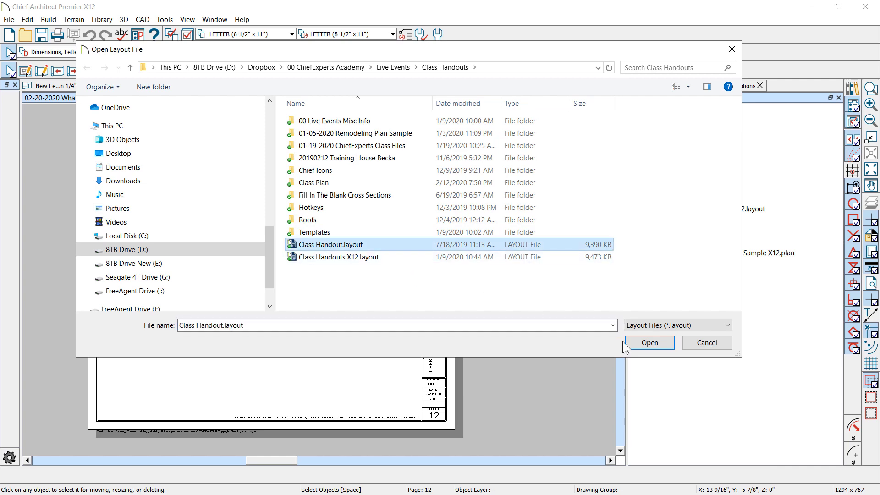
pyautogui.doubleClick(314, 247)
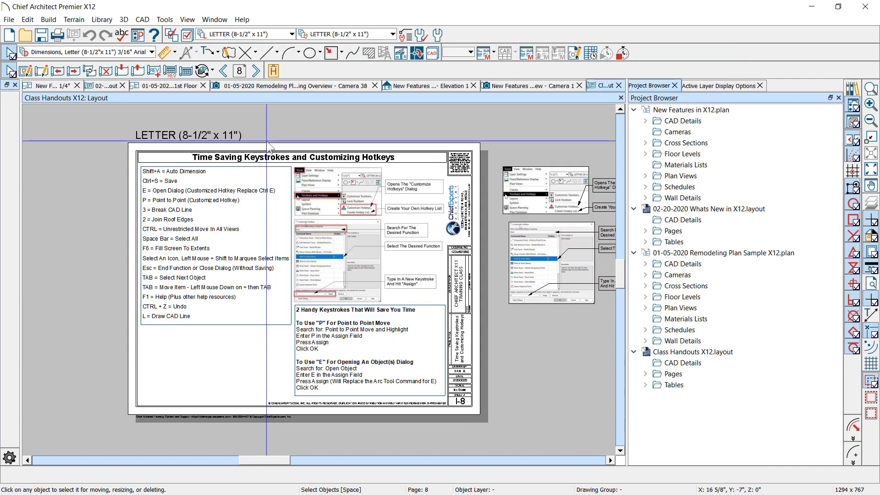
pyautogui.click(148, 274)
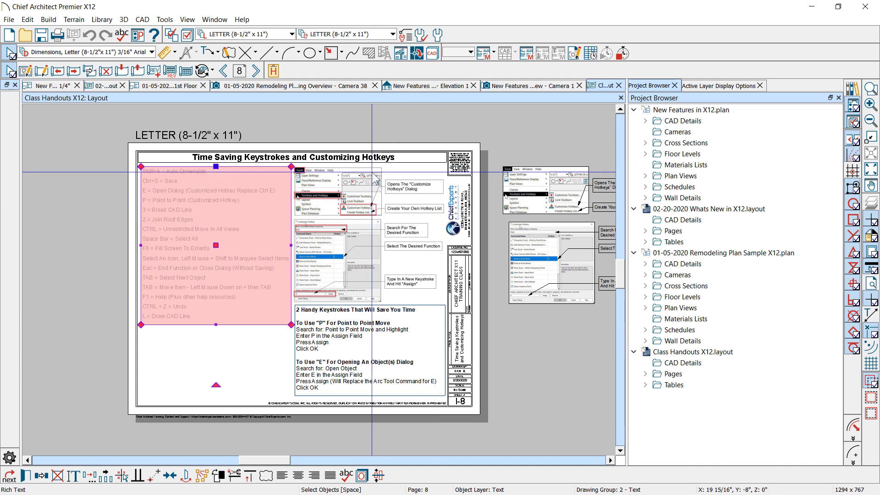
pyautogui.click(52, 88)
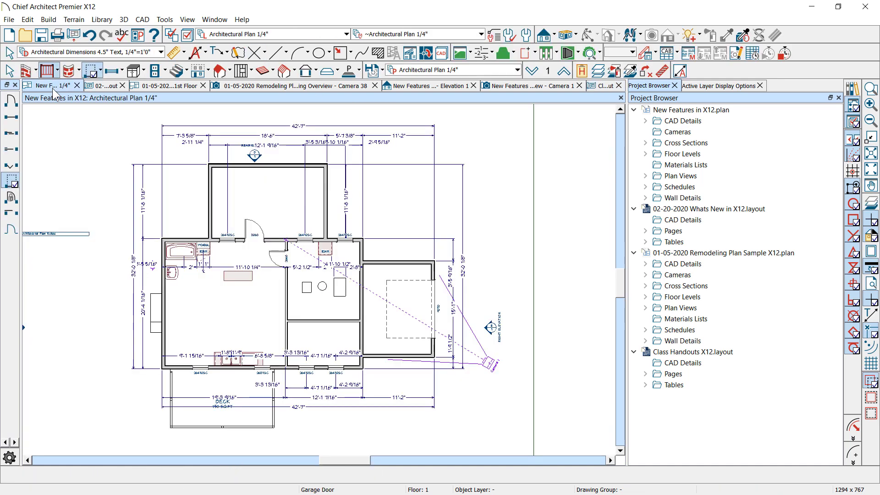
# - Check which open layouts the Send to Layout dialog offers as destinations for the Architectural Plan 1/4" view, and cancel the dialog
pyautogui.click(73, 36)
pyautogui.moveTo(421, 90); pyautogui.dragTo(335, 93)
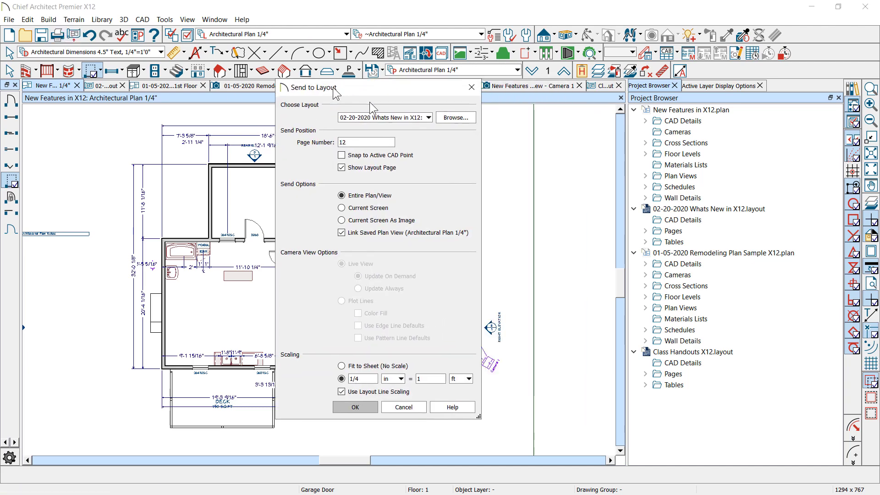
pyautogui.click(428, 117)
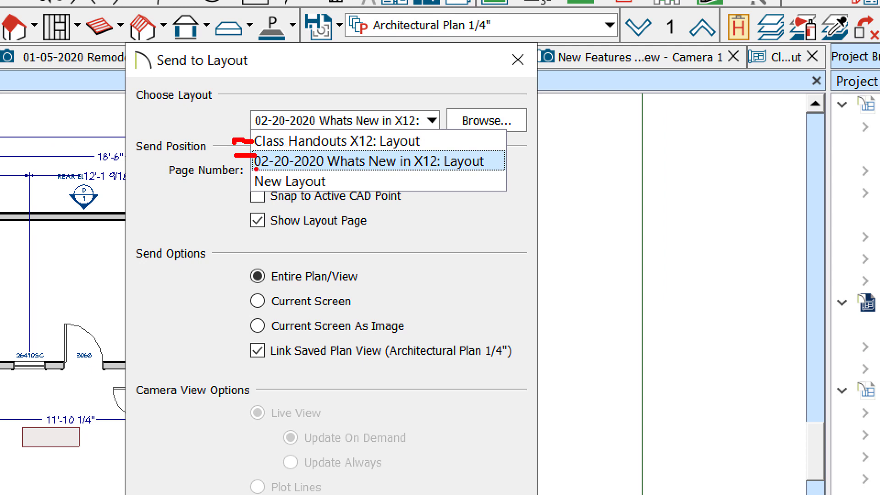
pyautogui.press('Escape')
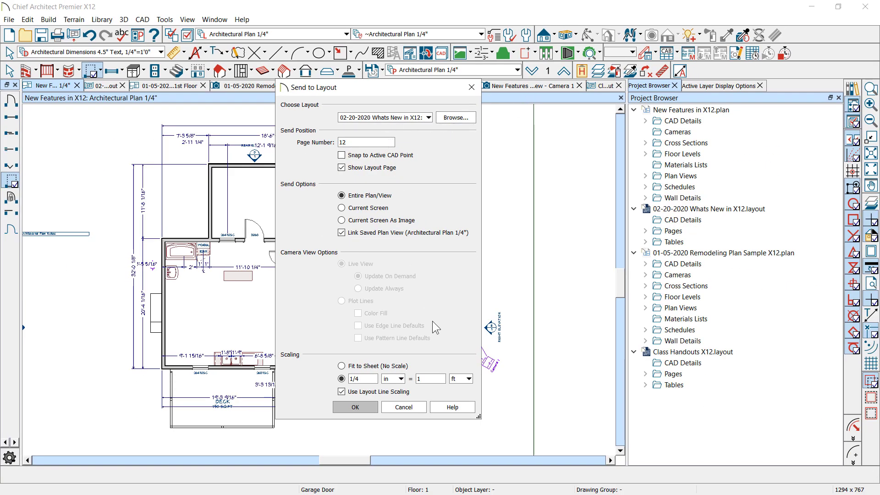
pyautogui.click(356, 407)
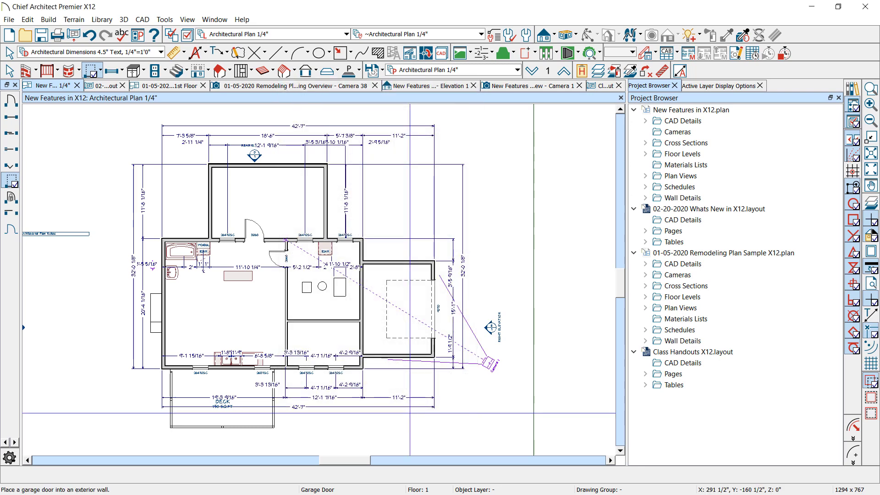
# - Close the New Features Camera 1 view and return to the feature list in the 02-20-2020 Whats New in X12 layout
pyautogui.click(541, 86)
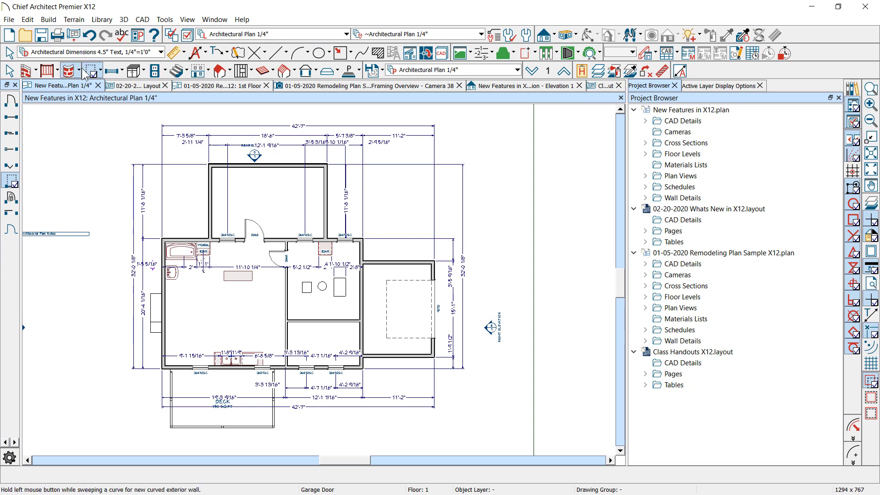
pyautogui.click(134, 85)
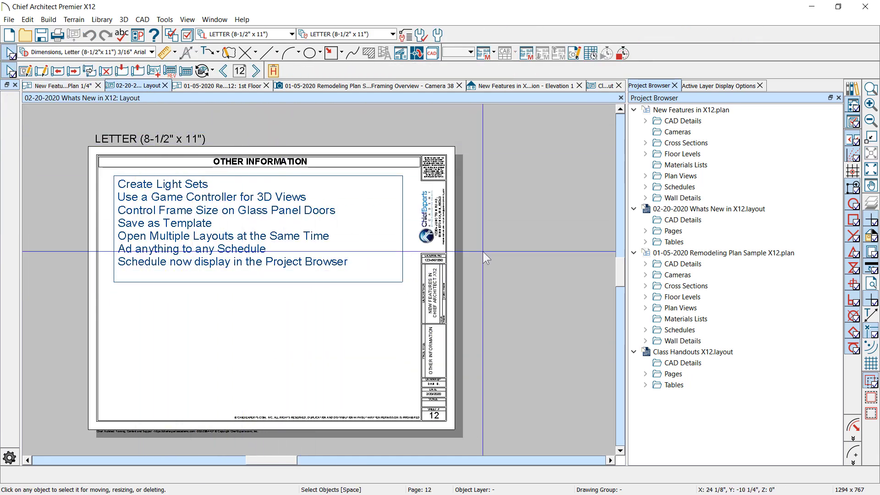
# - List the schedules of New Features in X12.plan and open Camera, Cross Section Notes, followed by Elevation Full View Notes
pyautogui.click(650, 187)
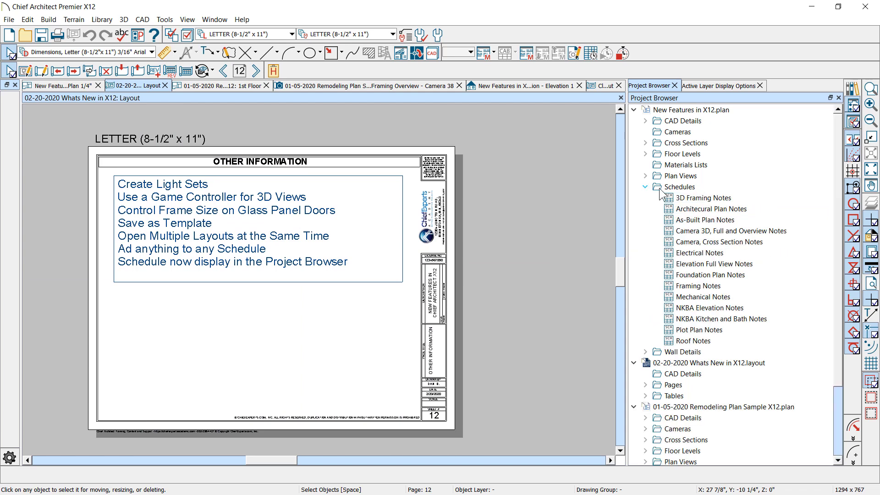
pyautogui.doubleClick(708, 240)
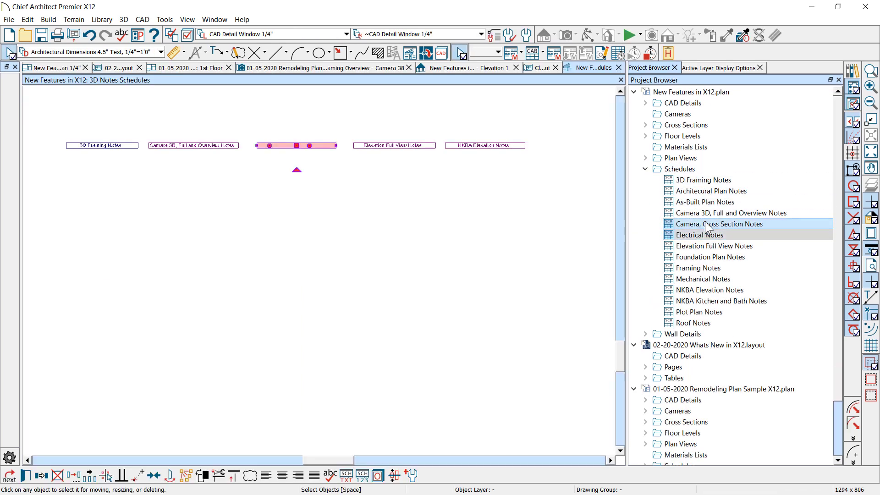
pyautogui.click(706, 247)
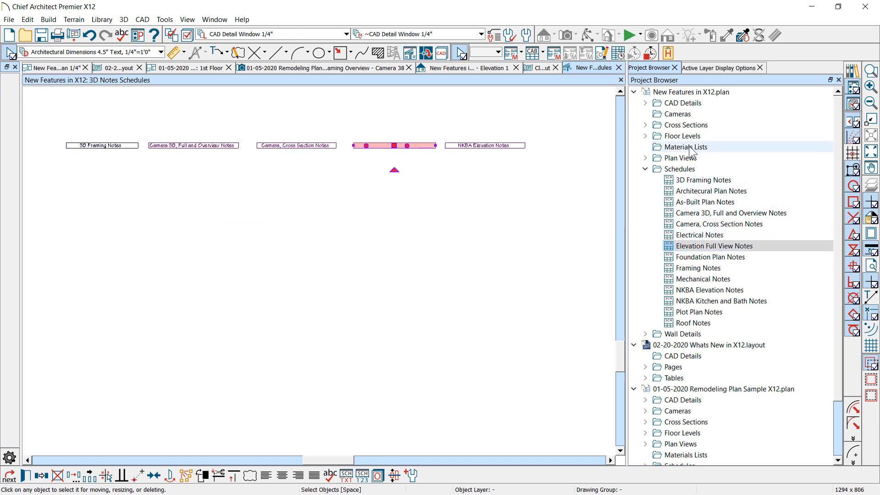
# - Collapse the Schedules folder and all four open plan and layout files in the Project Browser
pyautogui.doubleClick(657, 170)
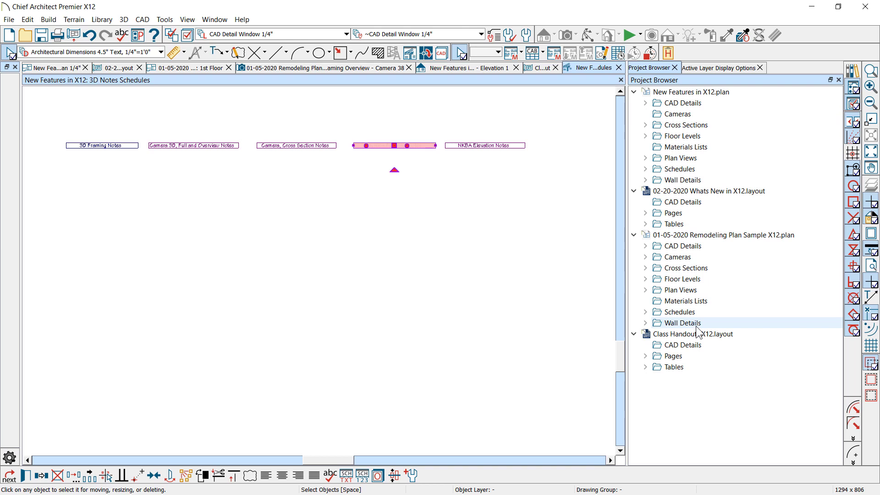
pyautogui.click(634, 191)
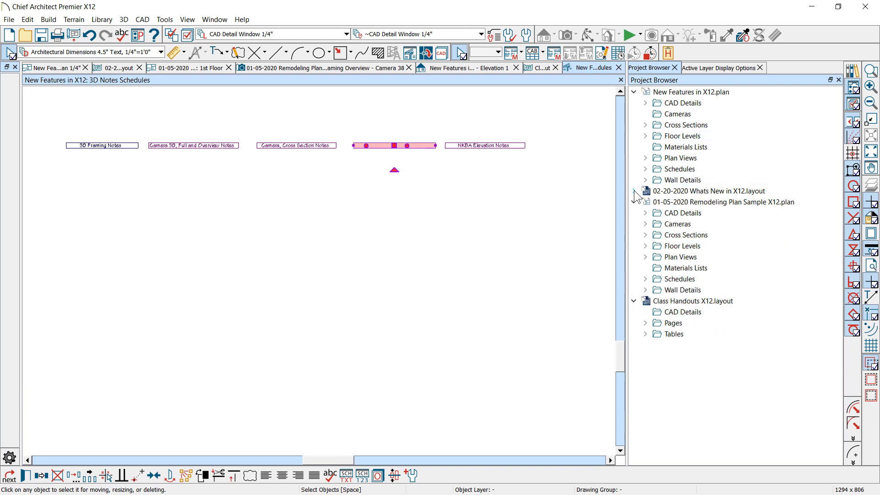
pyautogui.click(634, 203)
pyautogui.click(634, 213)
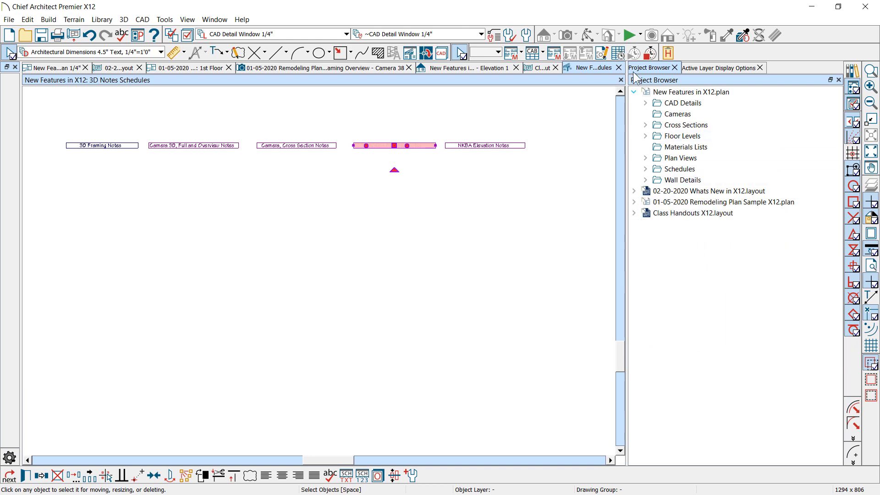
pyautogui.click(635, 92)
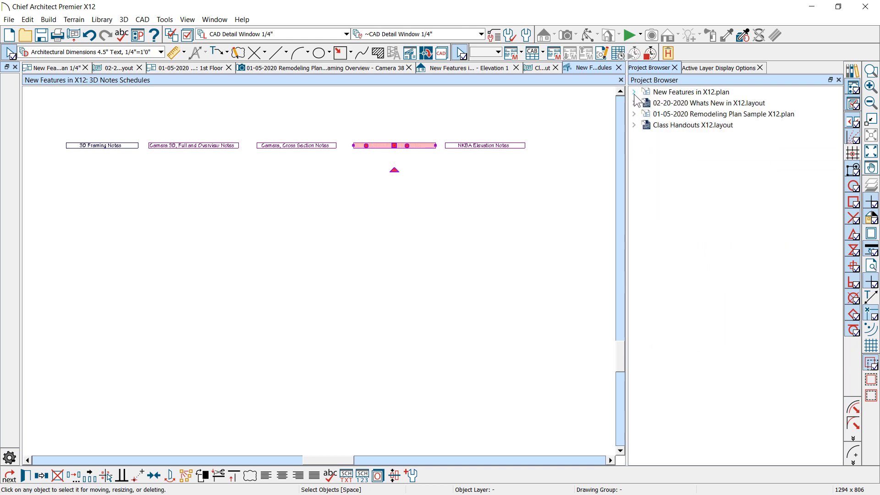
# - Expand the pages of Class Handouts X12.layout and open page 7, Common Functions Of The Mouse
pyautogui.click(634, 125)
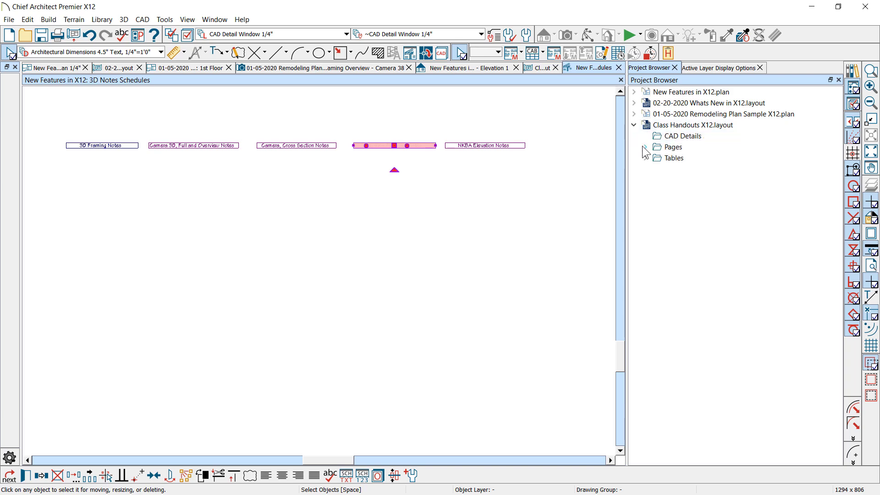
pyautogui.click(645, 146)
pyautogui.click(665, 151)
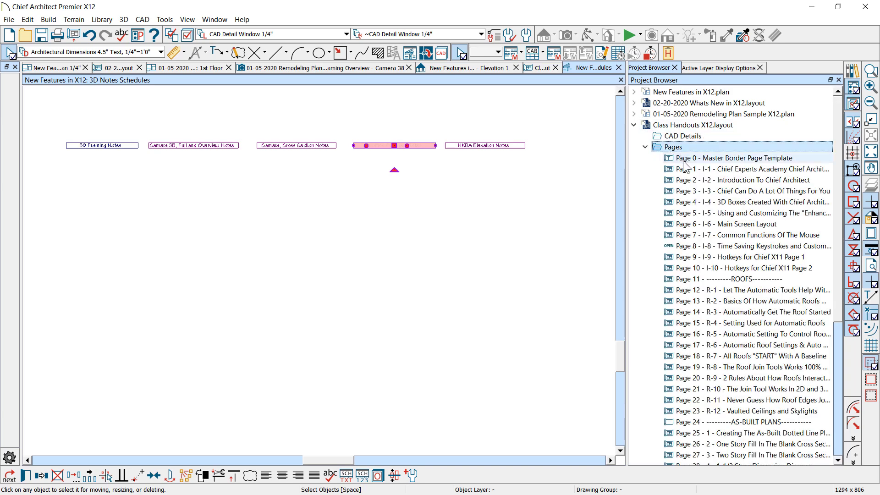
pyautogui.scroll(-5, 728, 370)
pyautogui.scroll(5, 728, 371)
pyautogui.doubleClick(729, 235)
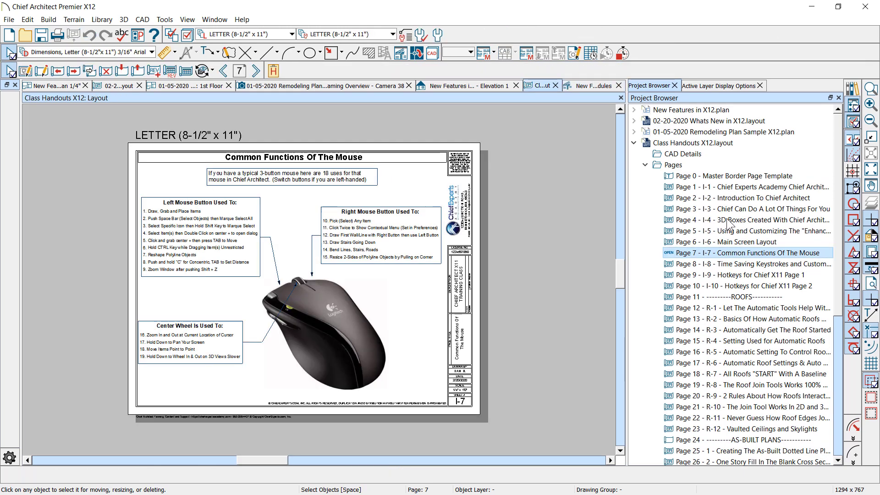
# - Look through further Class Handouts pages, including pages 3 and 5, and finish on page 23, Vaulted Ceilings and Skylights
pyautogui.doubleClick(727, 220)
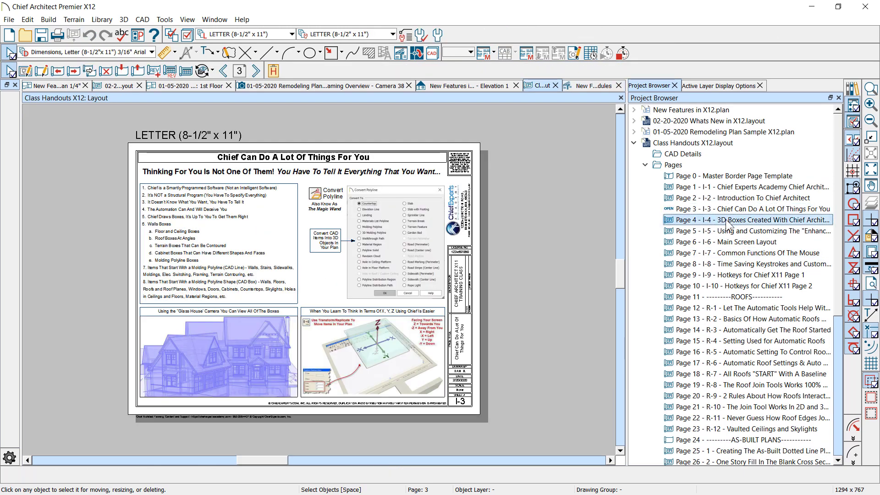
pyautogui.doubleClick(728, 231)
pyautogui.doubleClick(725, 240)
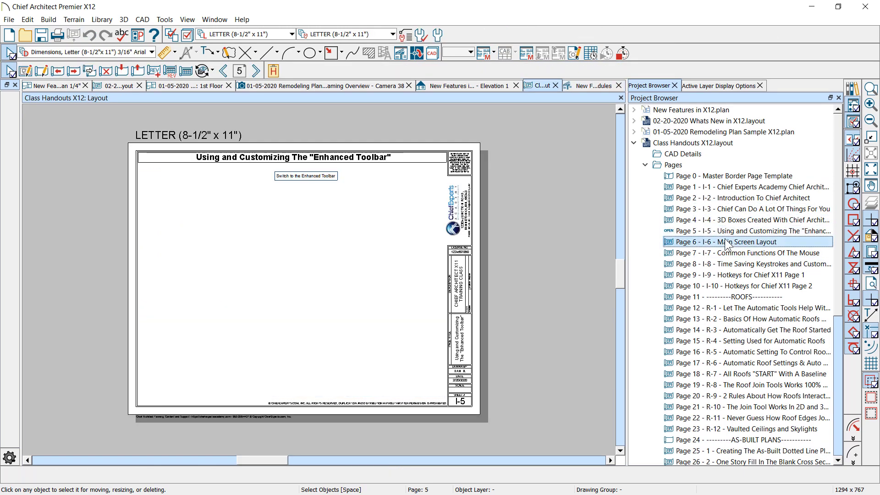
pyautogui.scroll(-5, 727, 257)
pyautogui.doubleClick(733, 264)
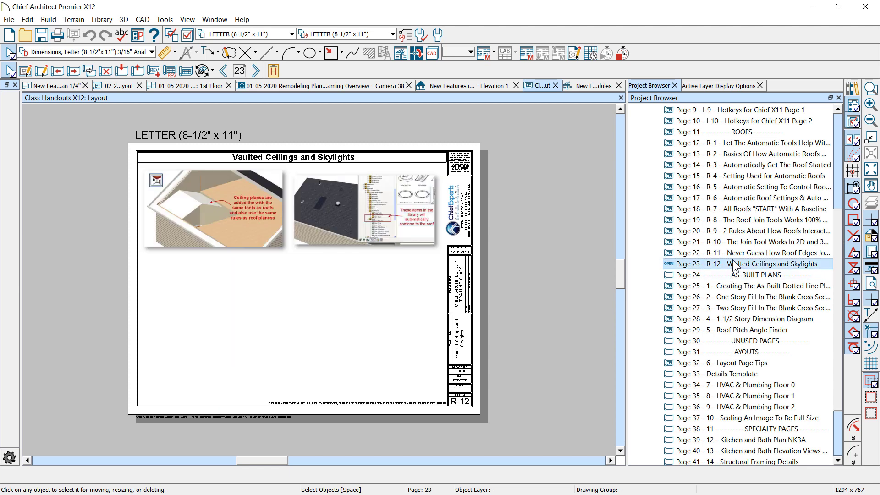
pyautogui.scroll(-3, 734, 266)
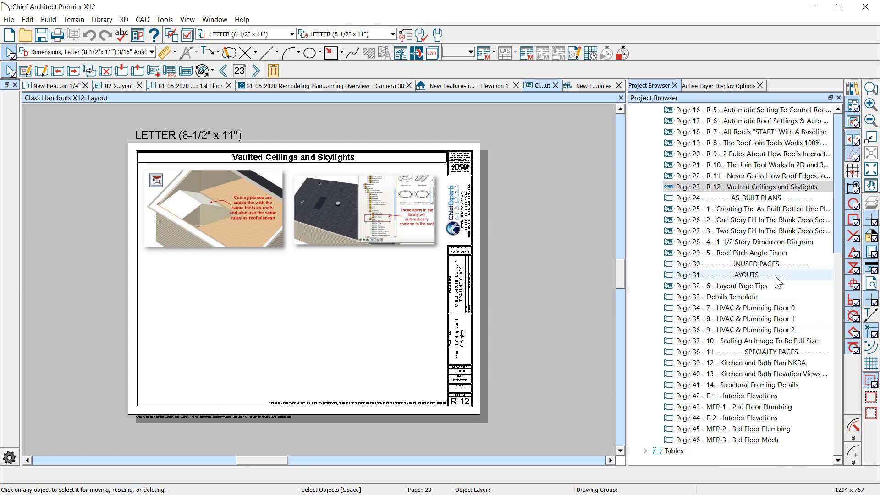
# - Close the Class Handouts layout, the New Features Elevation 1 and 3D Notes Schedules views, and the remodeling plan's Camera 38 overview
pyautogui.click(556, 85)
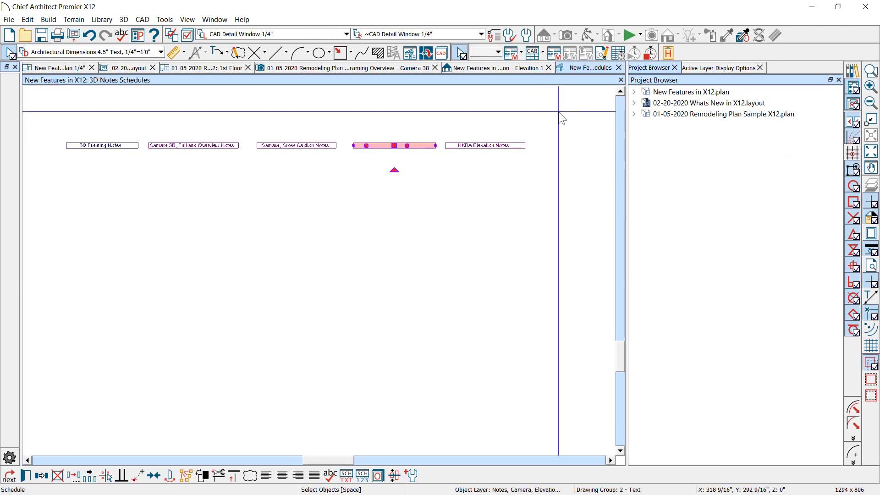
pyautogui.click(549, 68)
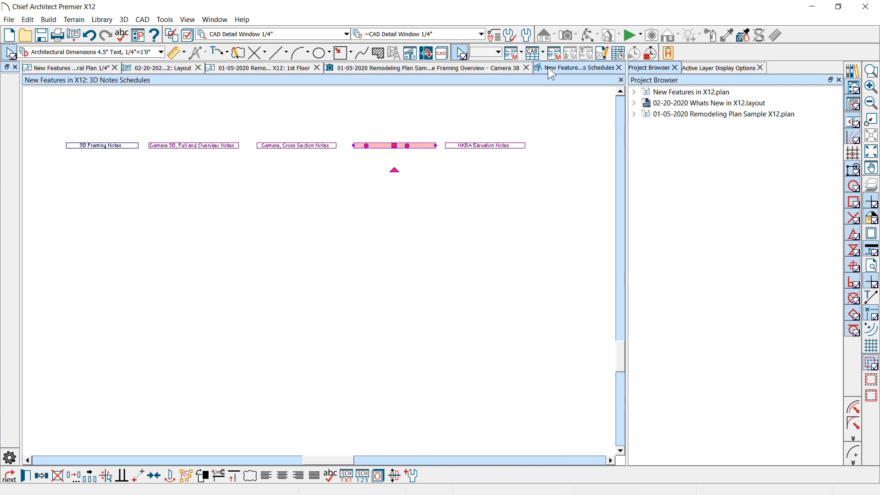
pyautogui.click(591, 67)
pyautogui.click(590, 88)
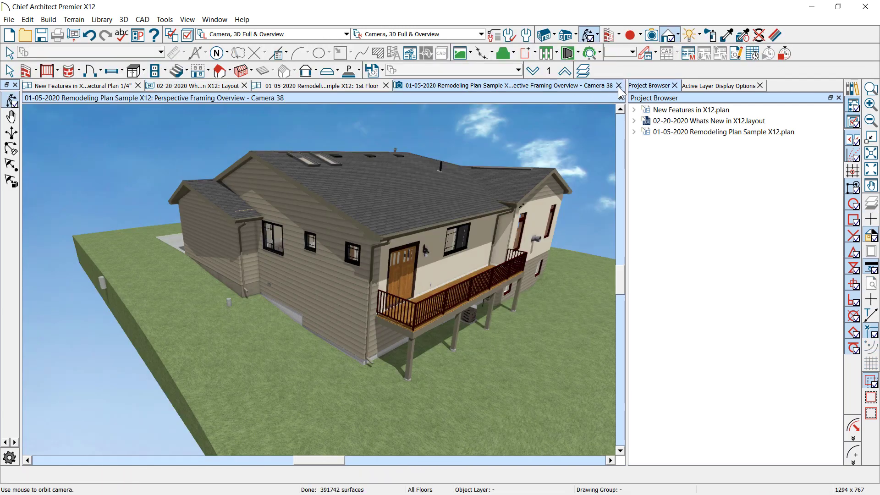
pyautogui.click(619, 86)
# - Review the Save as Template deletion options for the 01-05-2020 Remodeling Plan Sample X12 1st Floor plan, and cancel the dialog
pyautogui.click(390, 86)
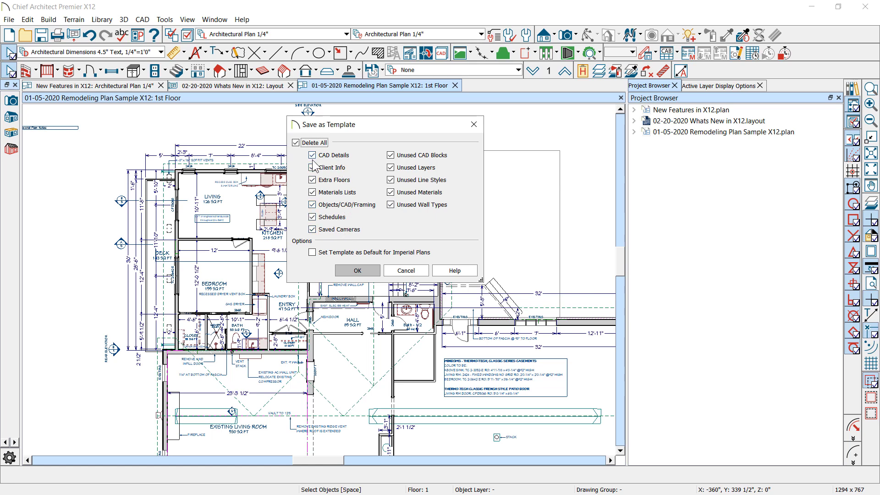
pyautogui.click(341, 182)
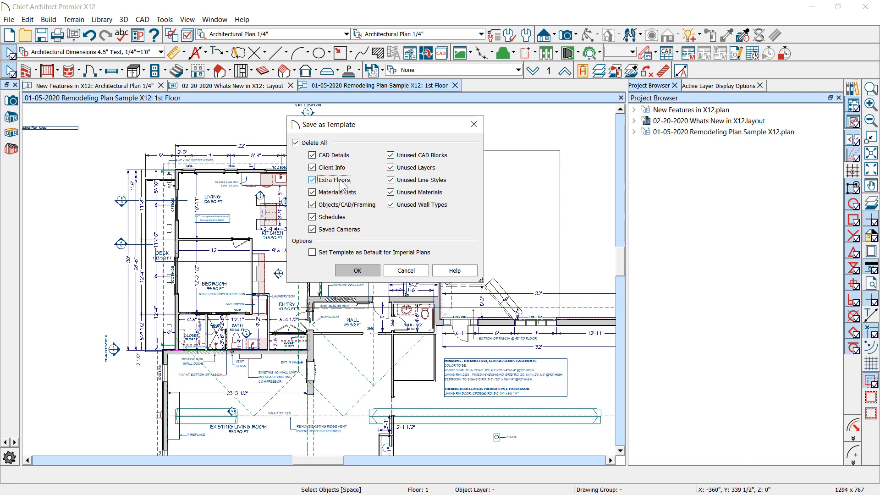
pyautogui.click(394, 273)
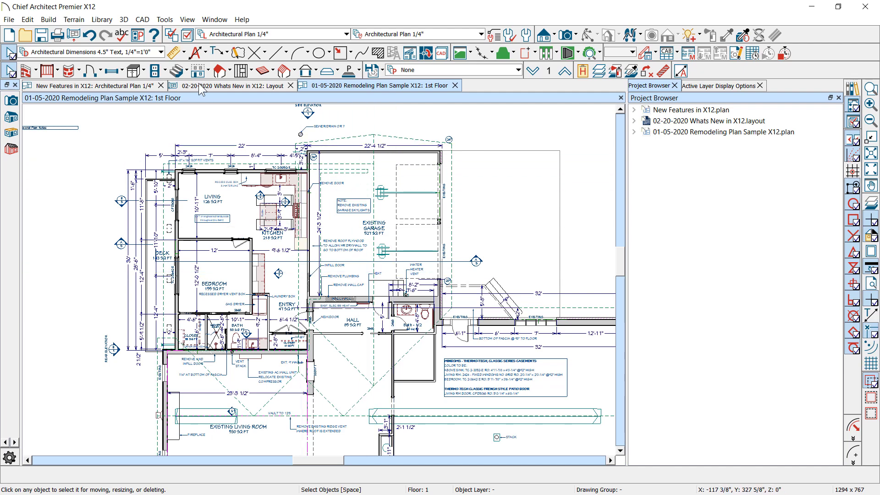
pyautogui.scroll(-2, 381, 156)
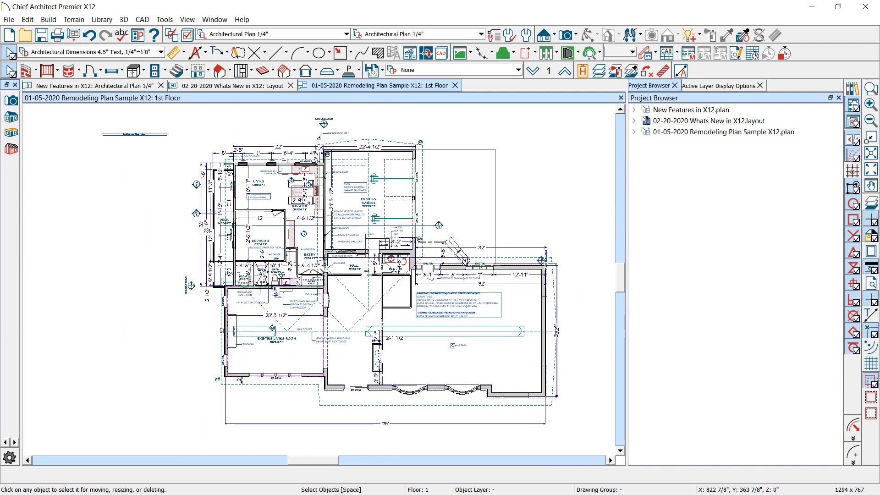
pyautogui.scroll(-3, 158, 189)
pyautogui.scroll(2, 350, 168)
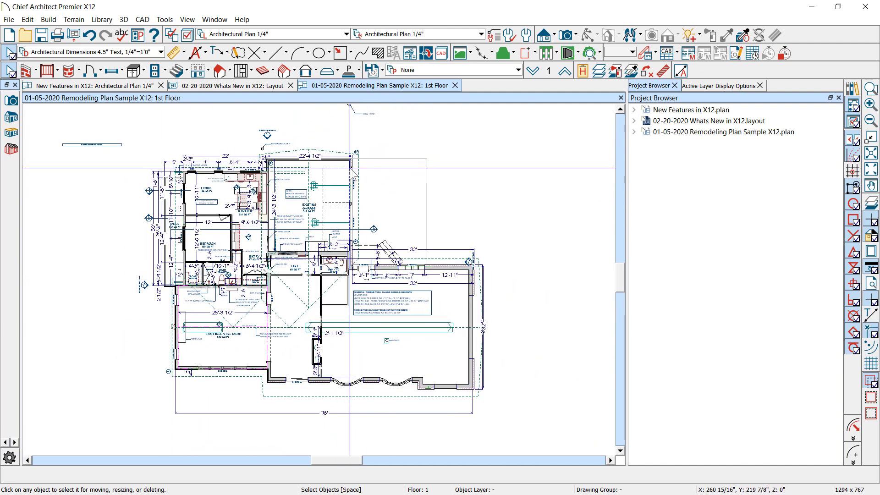
pyautogui.scroll(1, 399, 156)
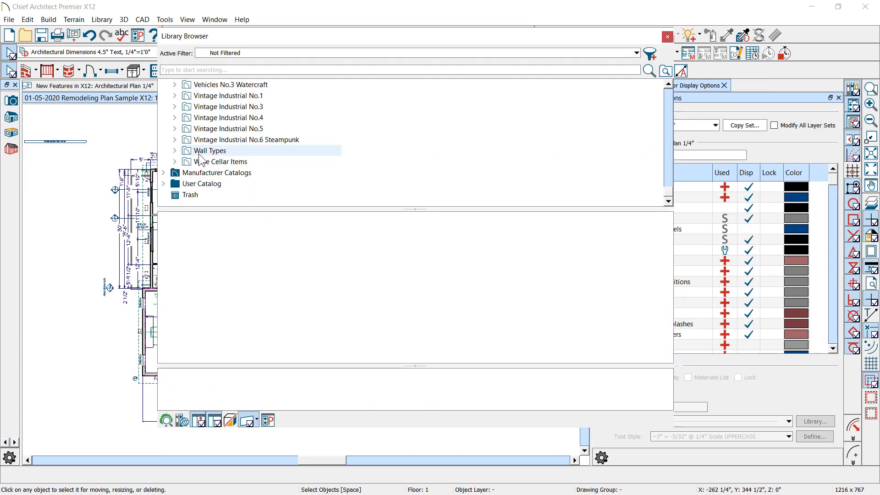
# - Browse the Wall Types library catalog, previewing the Interior Railing Styles folder and wall types such as Fencing, Decorative Block Wall
pyautogui.click(200, 152)
pyautogui.click(175, 150)
pyautogui.click(243, 161)
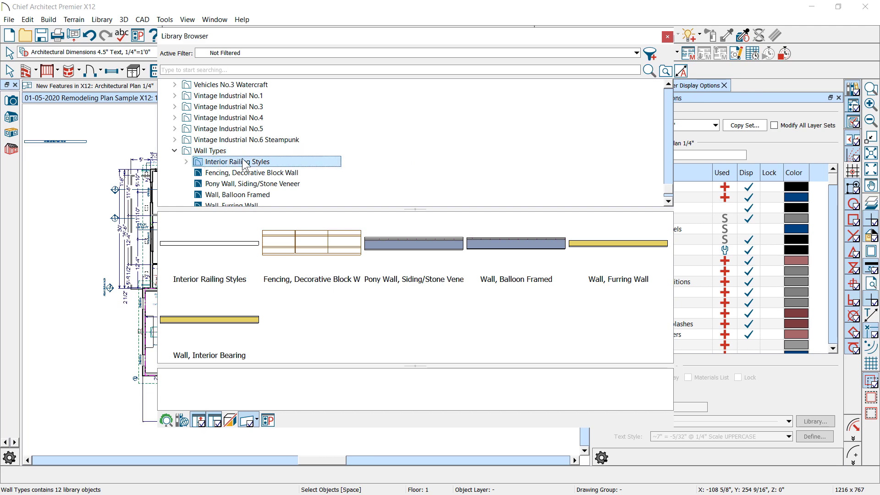
pyautogui.scroll(-2, 243, 165)
pyautogui.click(230, 121)
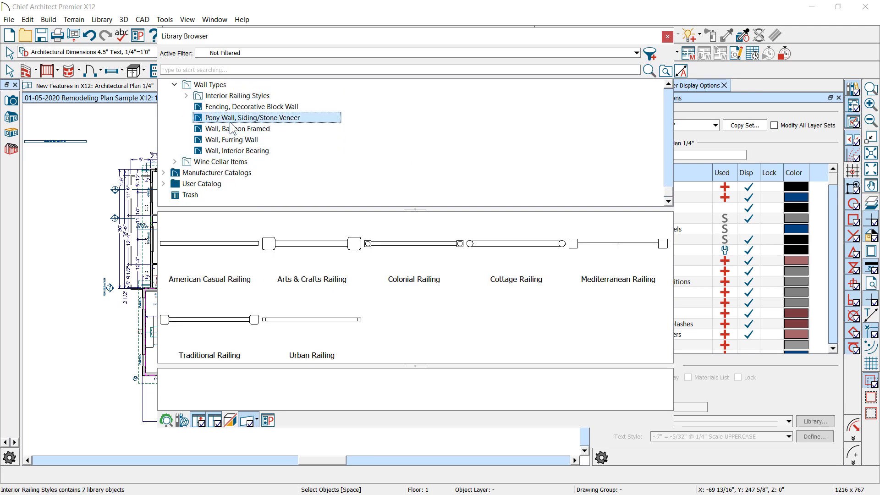
pyautogui.click(232, 129)
pyautogui.click(232, 106)
pyautogui.click(233, 96)
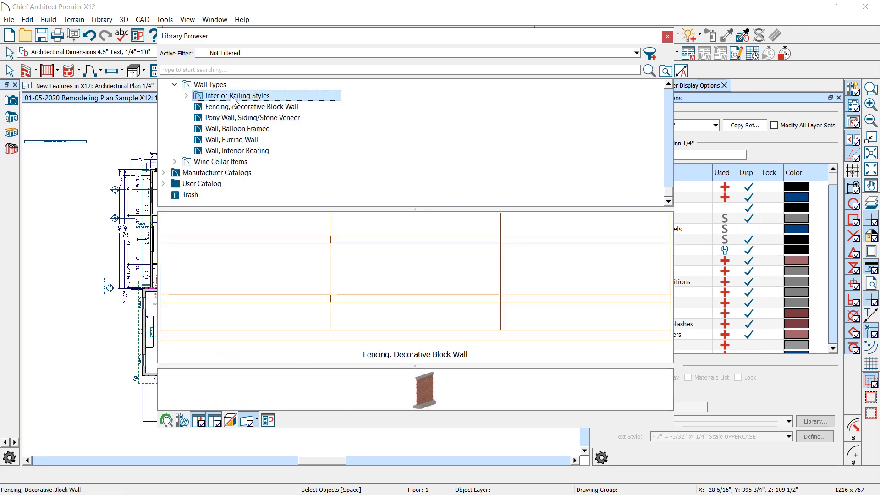
# - Review the Interior Railing Styles folder and the commands available for the Wall Types catalog, and close the Library Browser
pyautogui.scroll(2, 271, 119)
pyautogui.scroll(-2, 271, 119)
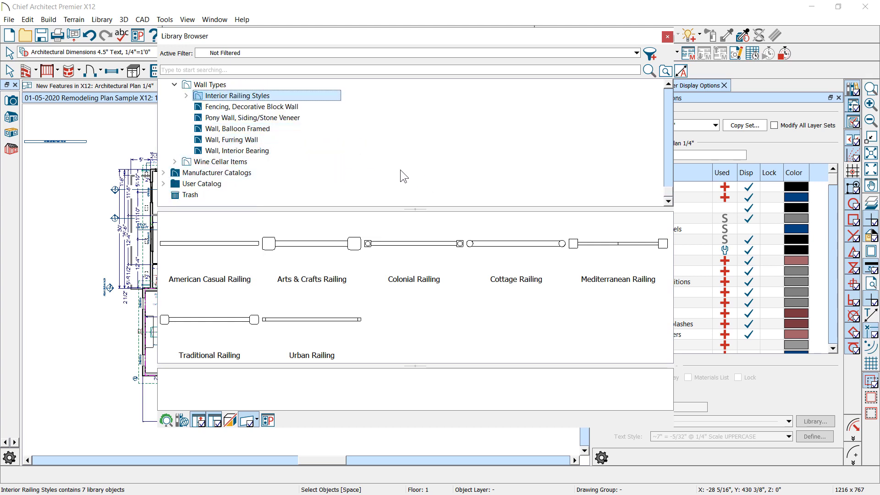
pyautogui.scroll(1, 402, 171)
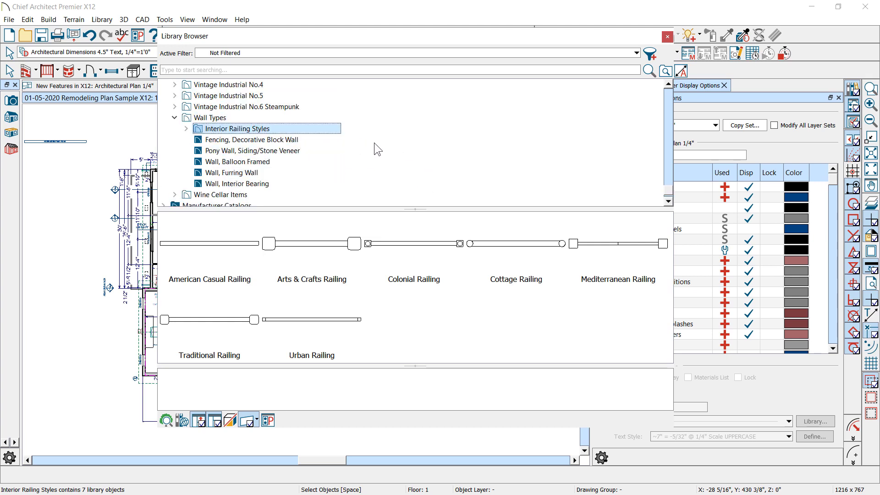
pyautogui.rightClick(210, 129)
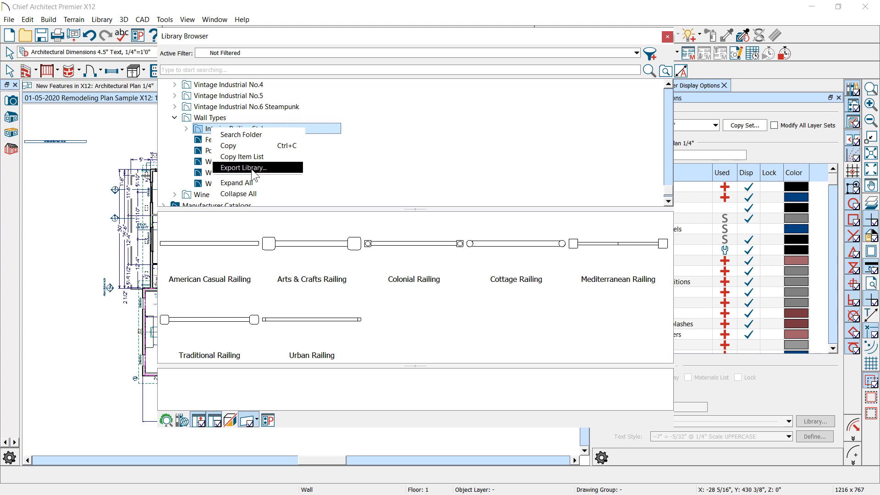
pyautogui.rightClick(205, 128)
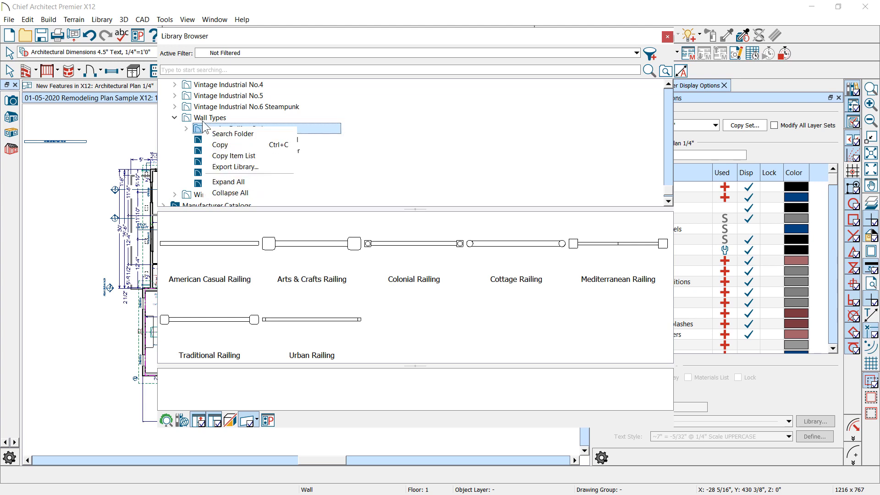
pyautogui.click(204, 121)
pyautogui.rightClick(202, 120)
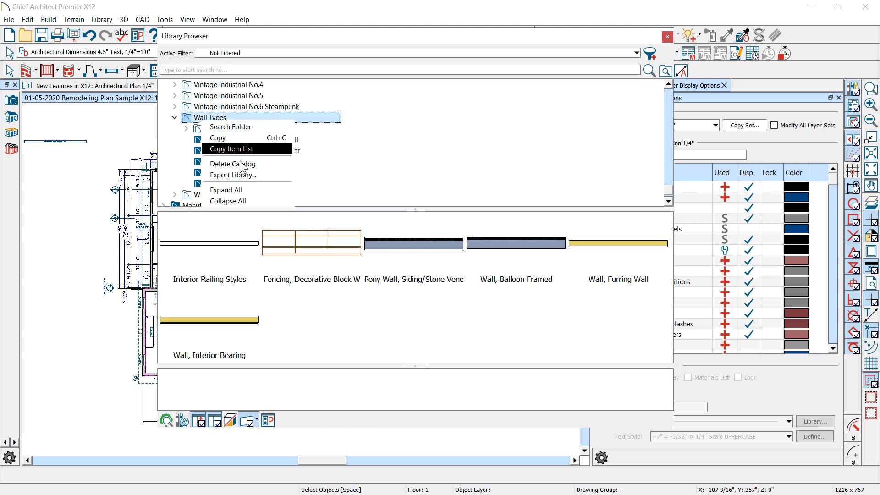
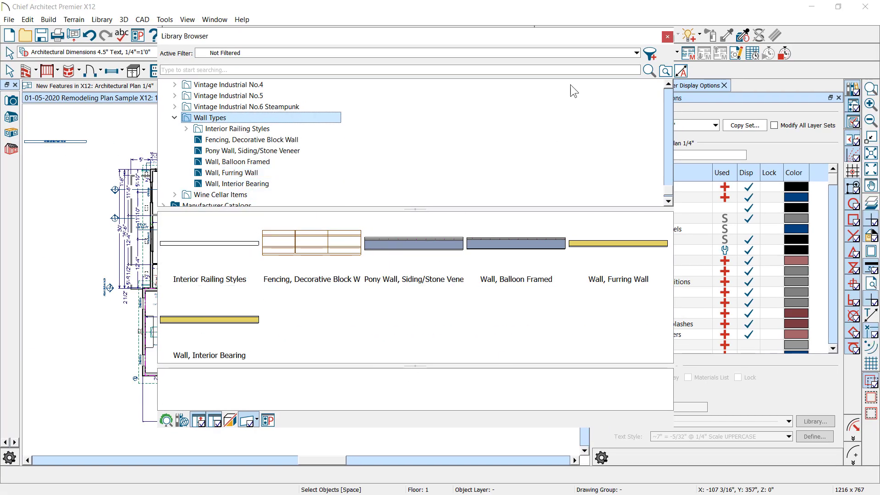
pyautogui.moveTo(482, 36); pyautogui.dragTo(504, 64)
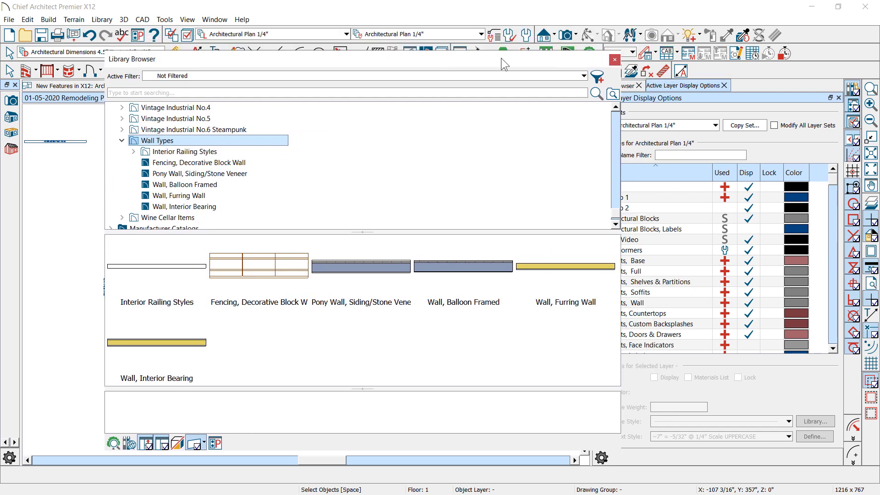
pyautogui.click(615, 60)
# - Draw parallel straight exterior, interior and foundation walls above the plan, the exterior about 17' long and the interior about 17'-6"
pyautogui.scroll(-2, 239, 201)
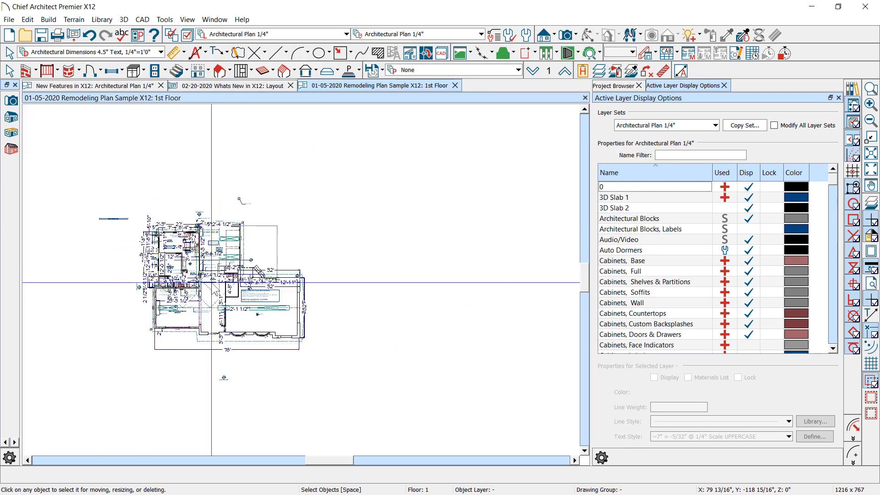
pyautogui.scroll(3, 45, 133)
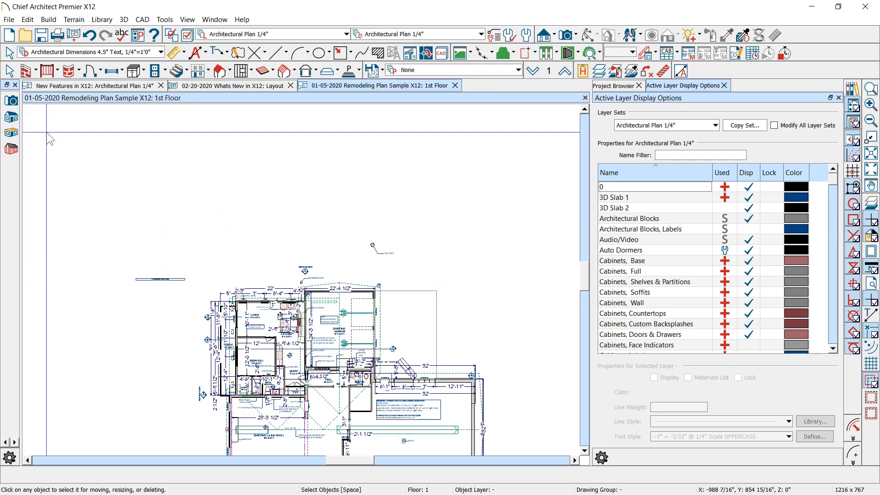
pyautogui.click(36, 74)
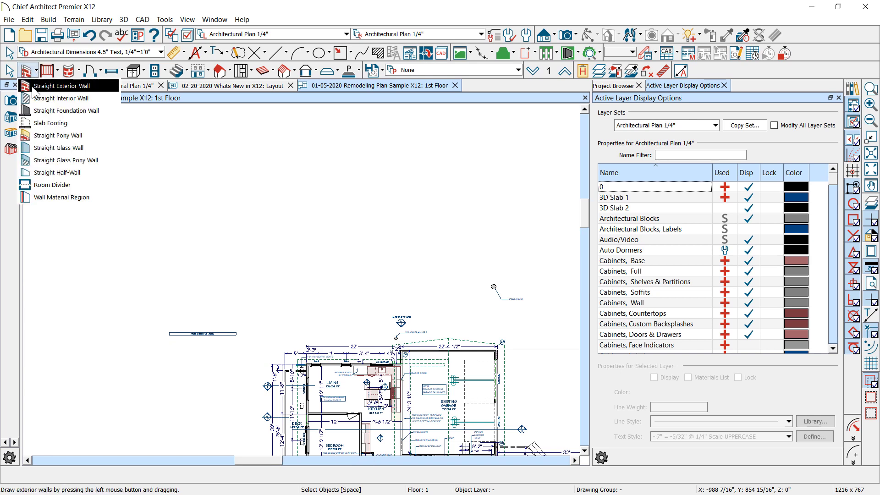
pyautogui.click(34, 86)
pyautogui.moveTo(120, 148); pyautogui.dragTo(195, 148)
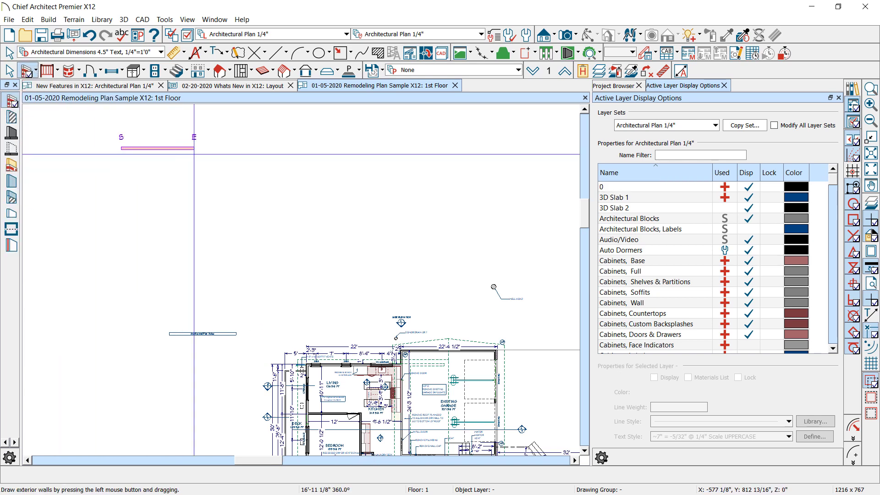
pyautogui.click(11, 117)
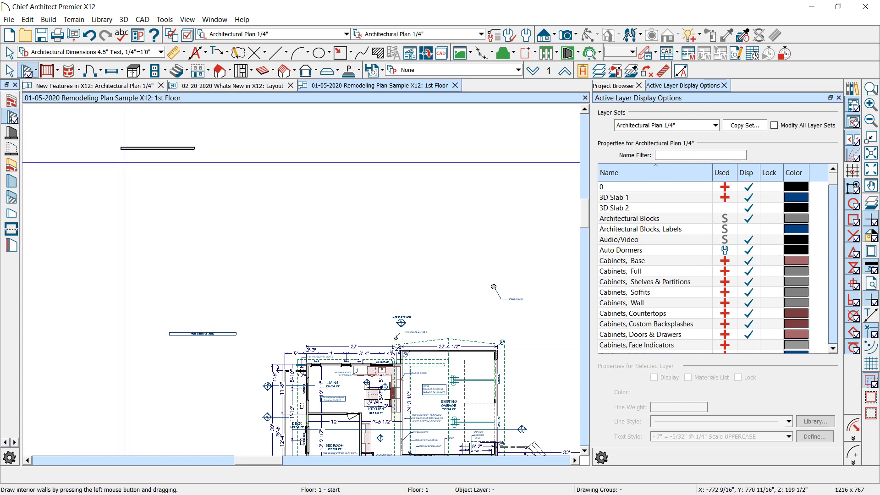
pyautogui.moveTo(121, 161); pyautogui.dragTo(192, 160)
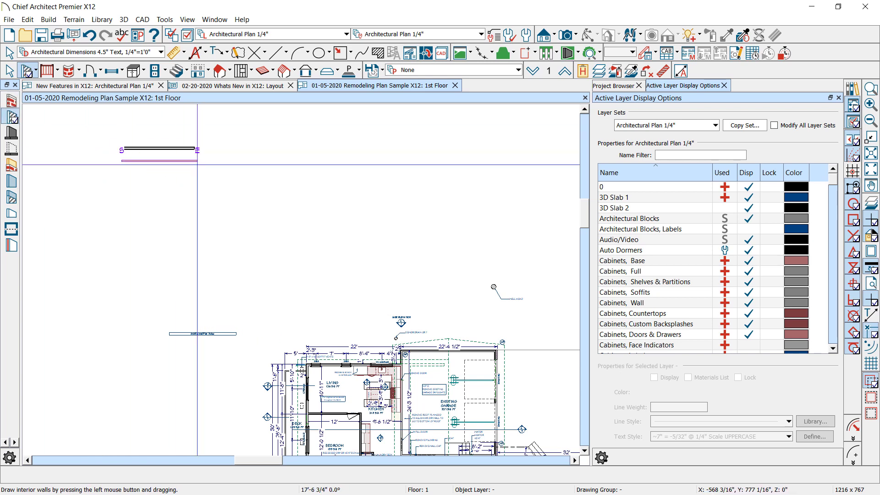
pyautogui.click(11, 133)
pyautogui.moveTo(121, 177); pyautogui.dragTo(197, 177)
# - Draw a straight pony wall about 16'-6" long below the foundation wall, with a straight glass pony wall beneath it
pyautogui.scroll(1, 79, 152)
pyautogui.click(11, 165)
pyautogui.scroll(1, 80, 149)
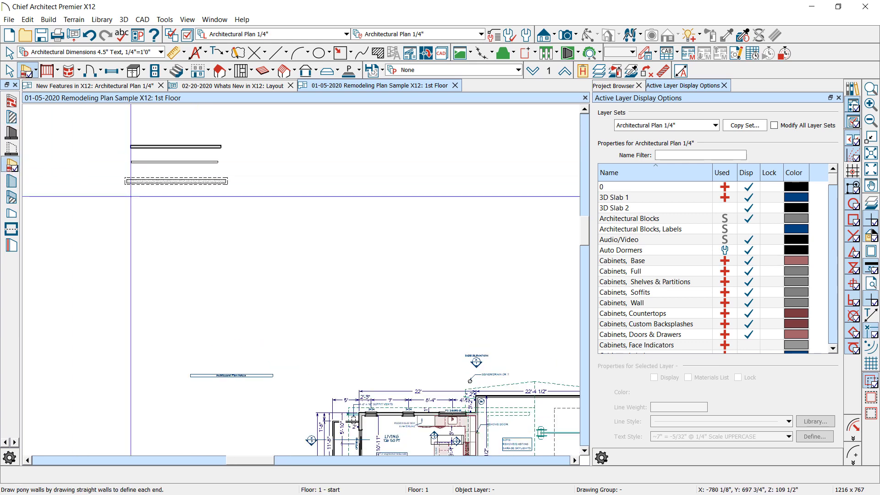
pyautogui.moveTo(126, 199); pyautogui.dragTo(216, 199)
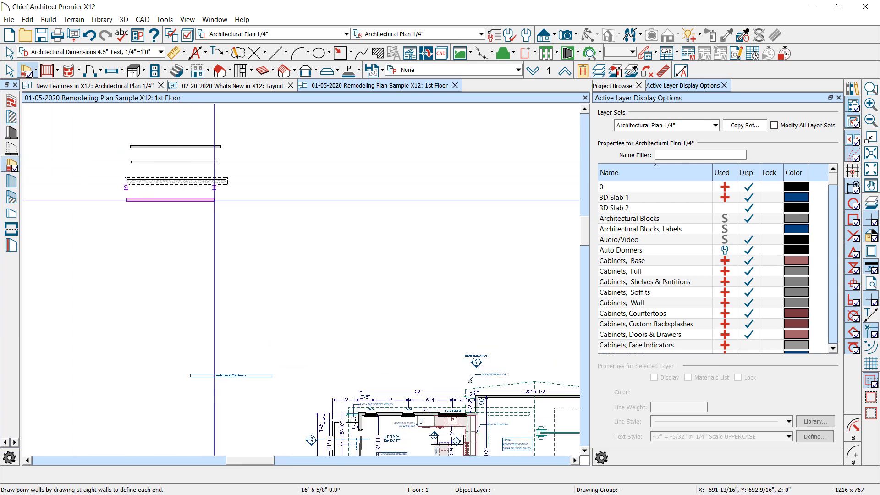
pyautogui.click(11, 199)
pyautogui.moveTo(129, 209); pyautogui.dragTo(205, 209)
pyautogui.scroll(2, 208, 136)
pyautogui.press('space')
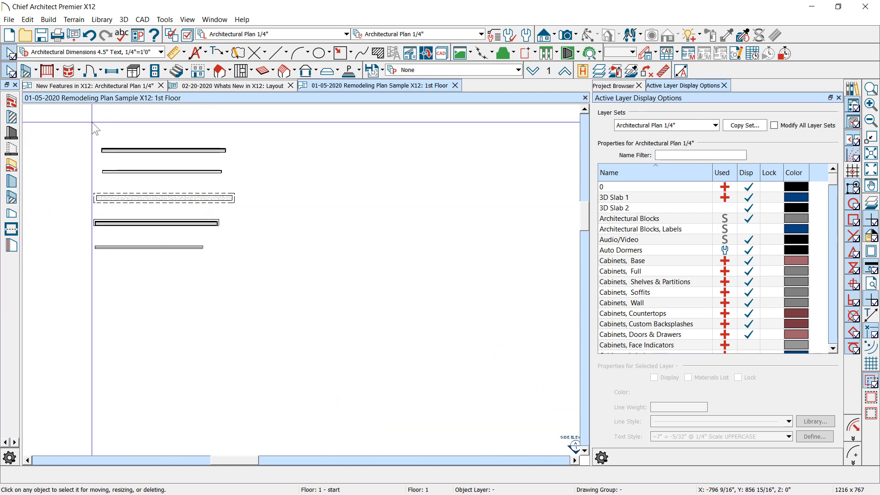
# - Add the five sample walls to the library together, check their entries in the user catalog, and close the Library Browser
pyautogui.moveTo(91, 123); pyautogui.dragTo(212, 260)
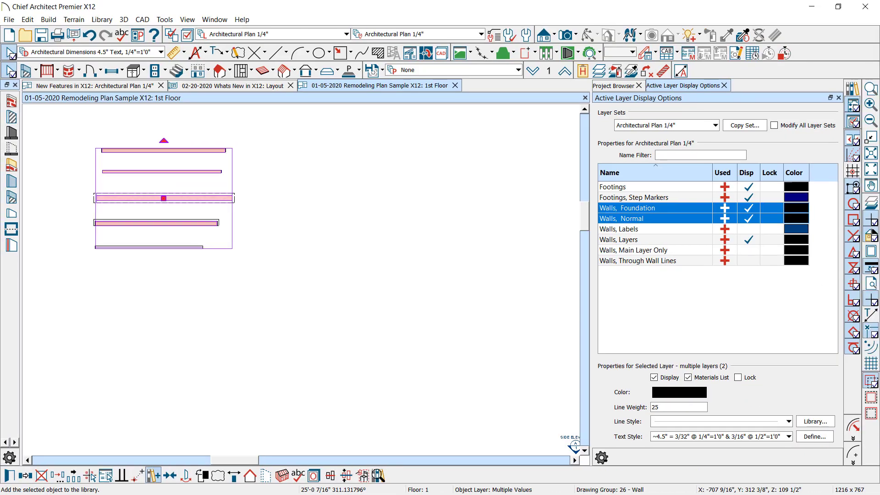
pyautogui.click(158, 476)
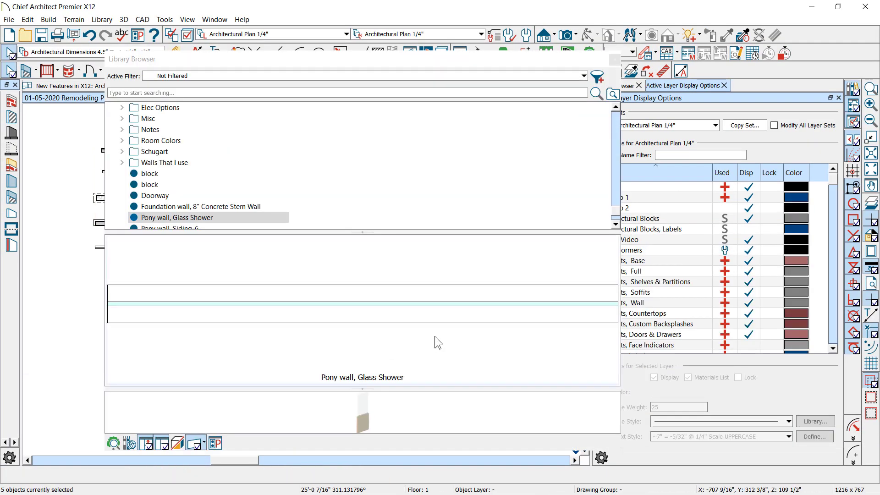
pyautogui.scroll(-2, 207, 161)
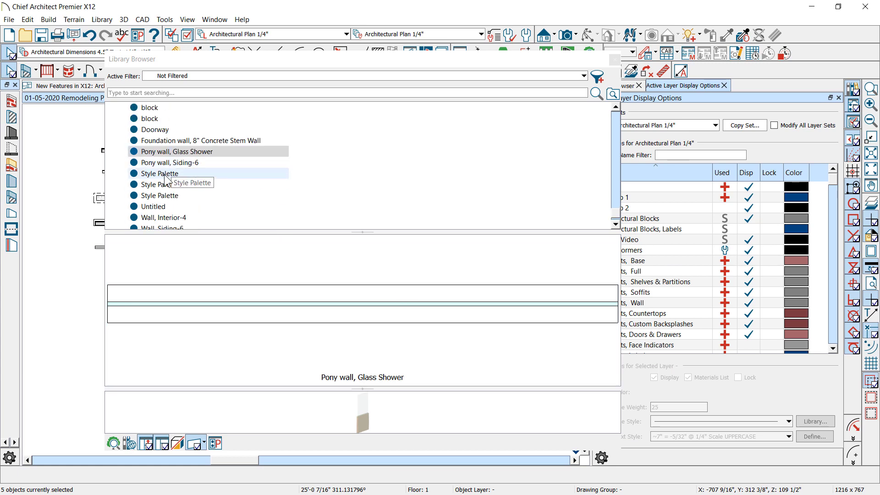
pyautogui.click(439, 60)
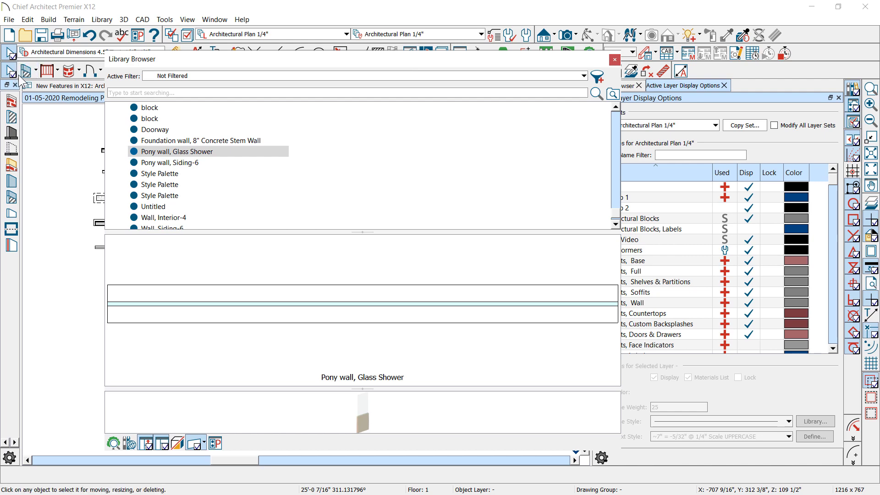
pyautogui.click(616, 60)
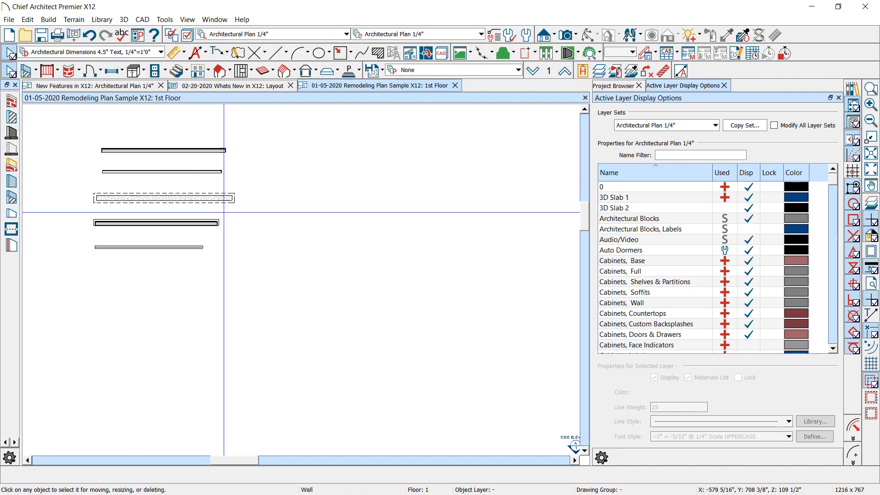
# - Delete all five sample walls above the plan
pyautogui.click(156, 150)
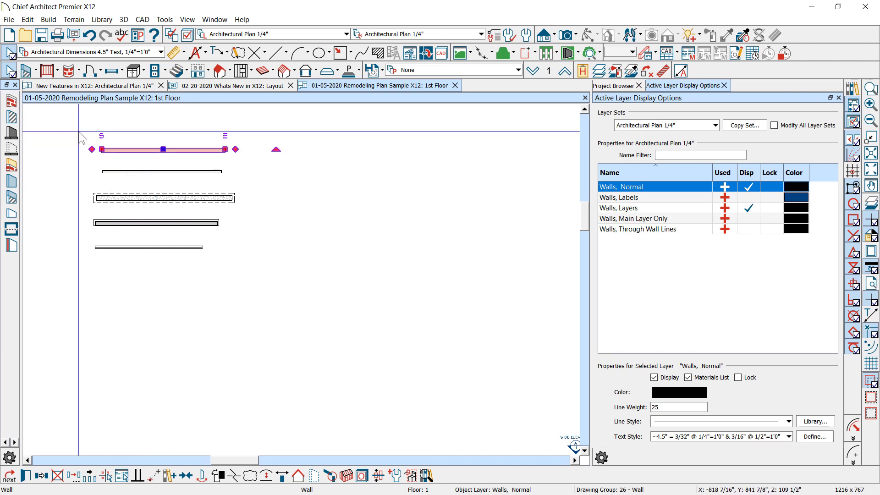
pyautogui.moveTo(79, 129); pyautogui.dragTo(233, 287)
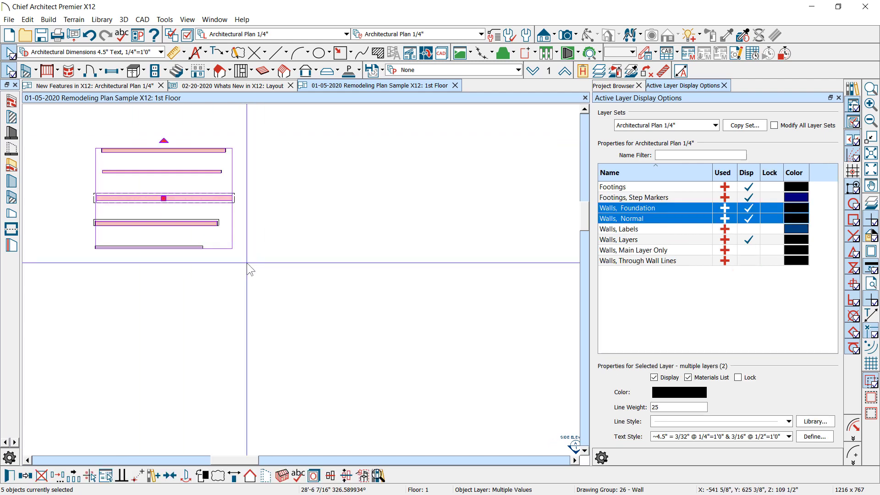
pyautogui.press('Delete')
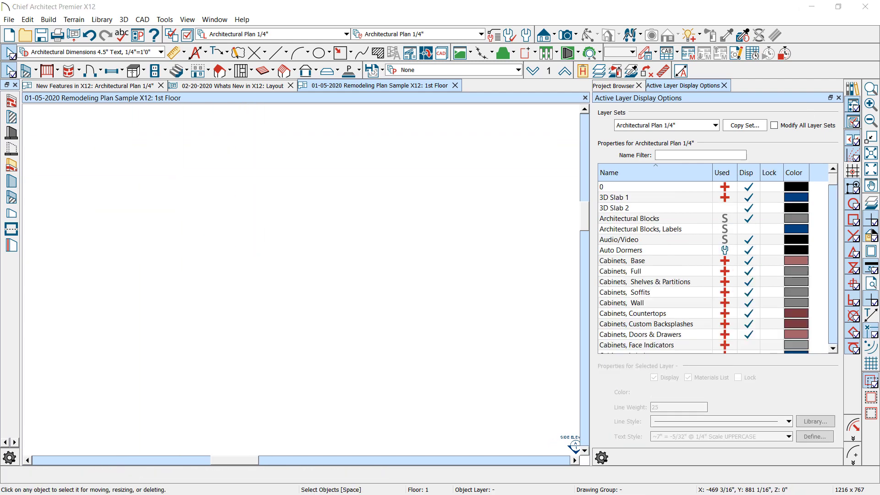
# - Switch to File Explorer and open the Chief Architect Premier X12 Data folder in Documents
pyautogui.press('super+e')
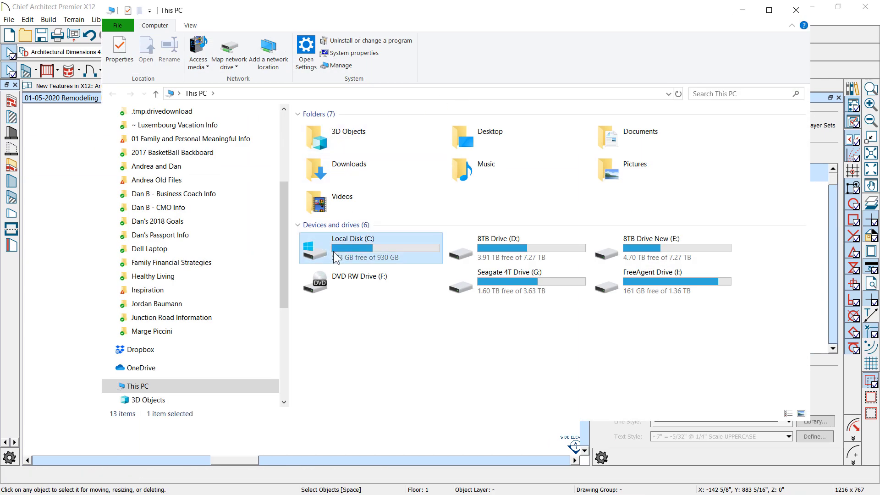
pyautogui.click(328, 253)
pyautogui.doubleClick(312, 264)
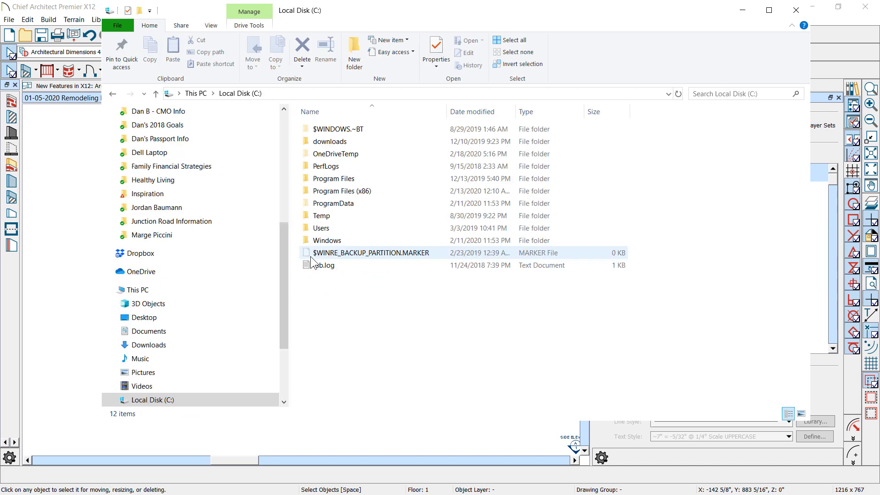
pyautogui.scroll(6, 190, 142)
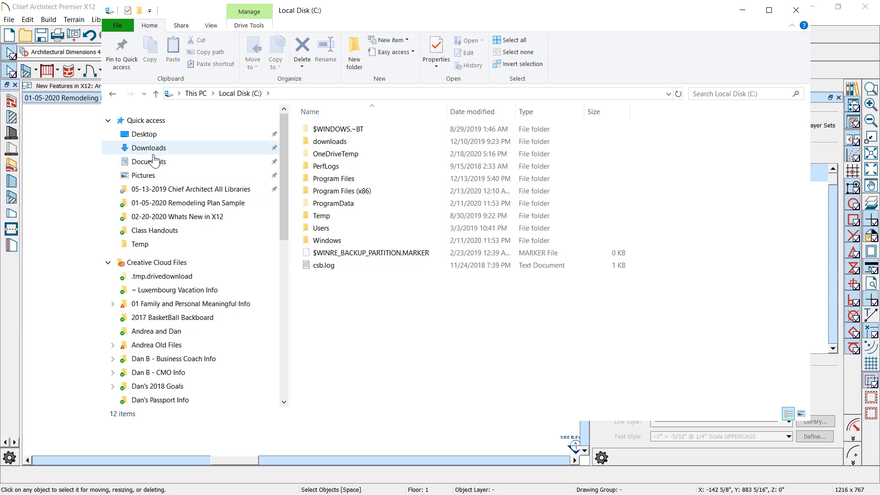
pyautogui.click(151, 162)
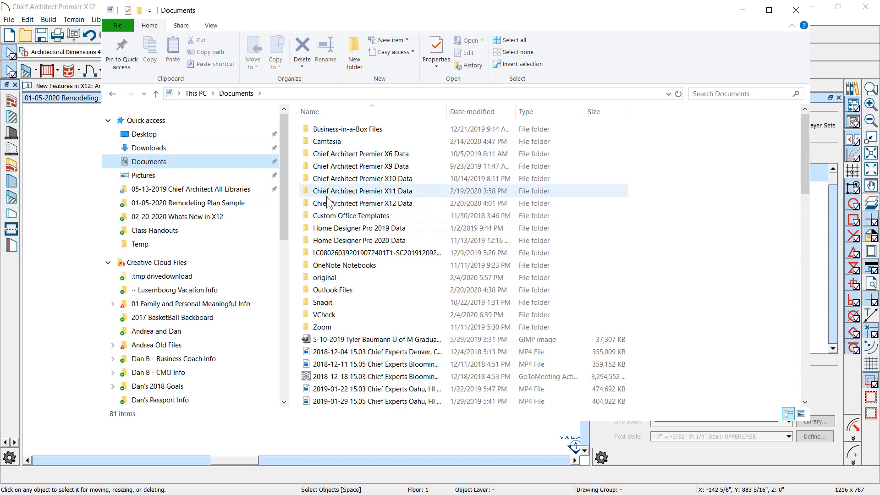
pyautogui.doubleClick(344, 203)
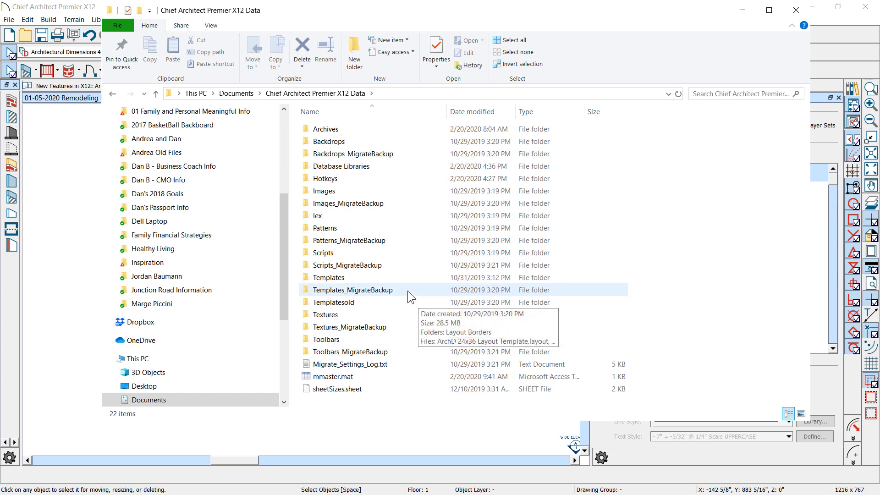
# - Examine the Toolbars folder's configuration files, including Extended Tool and Kitchen and Bath Design, and return to the Toolbars folder entry
pyautogui.click(323, 342)
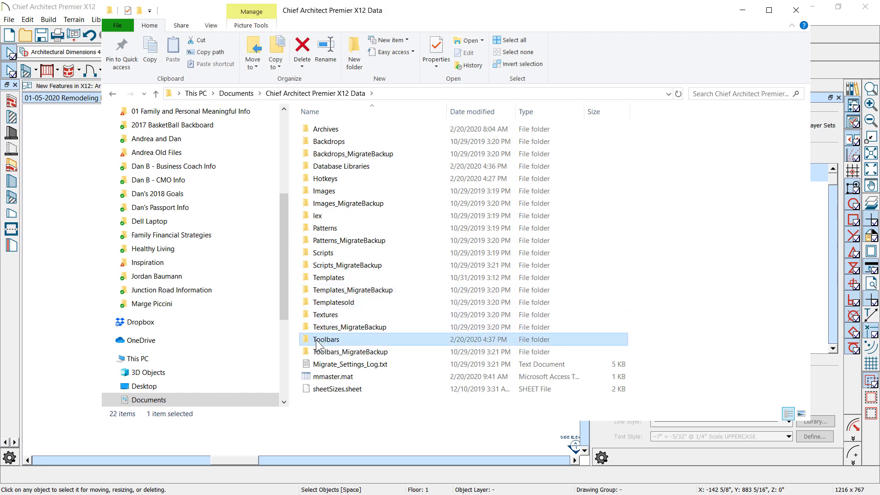
pyautogui.doubleClick(318, 342)
pyautogui.scroll(-6, 362, 271)
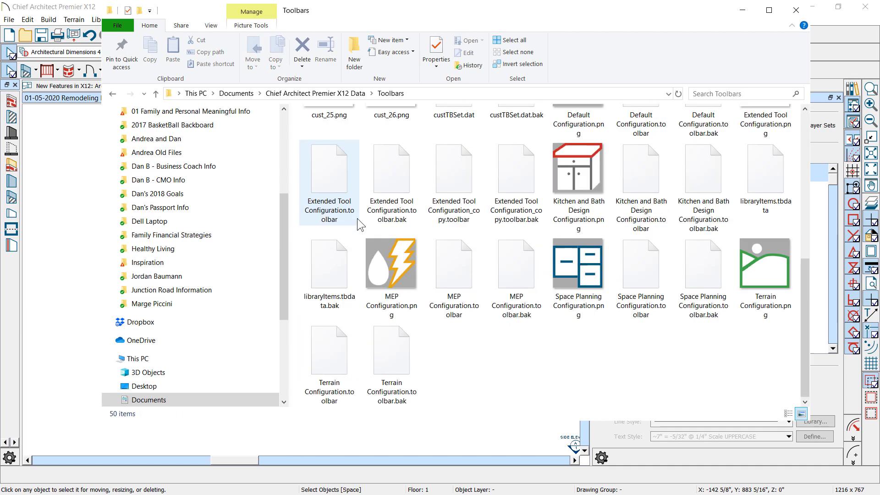
pyautogui.click(378, 174)
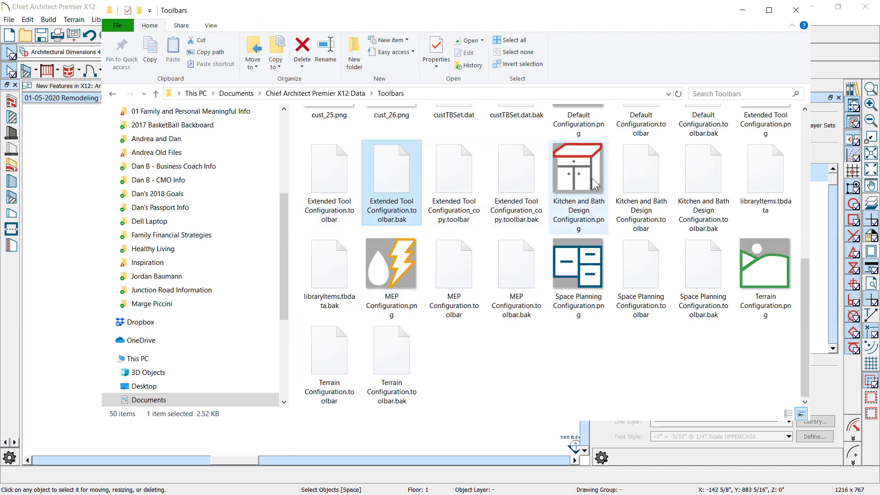
pyautogui.click(638, 174)
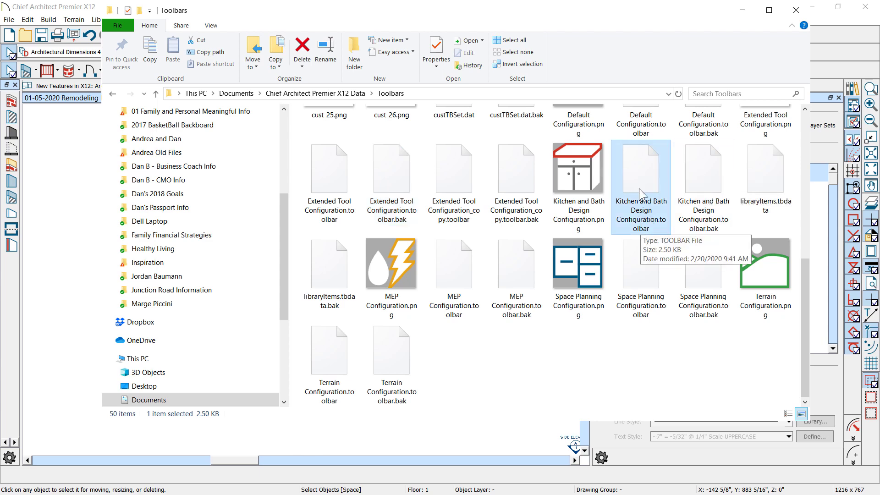
pyautogui.click(112, 94)
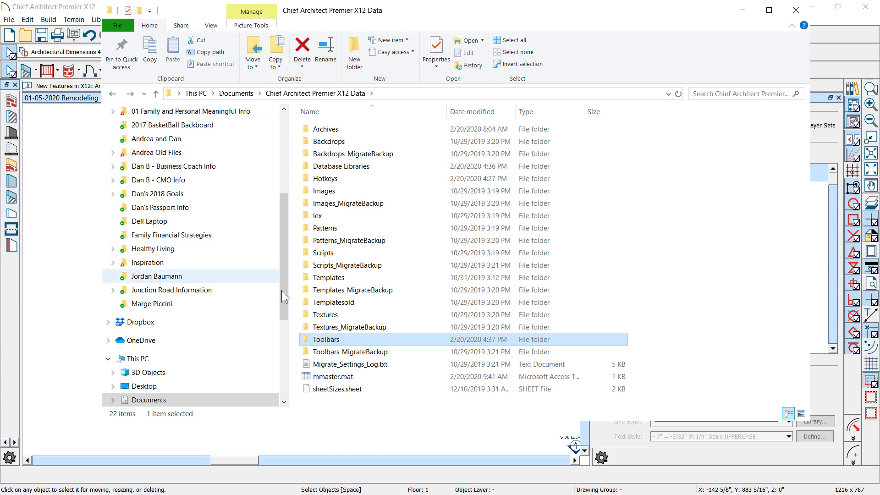
pyautogui.click(336, 340)
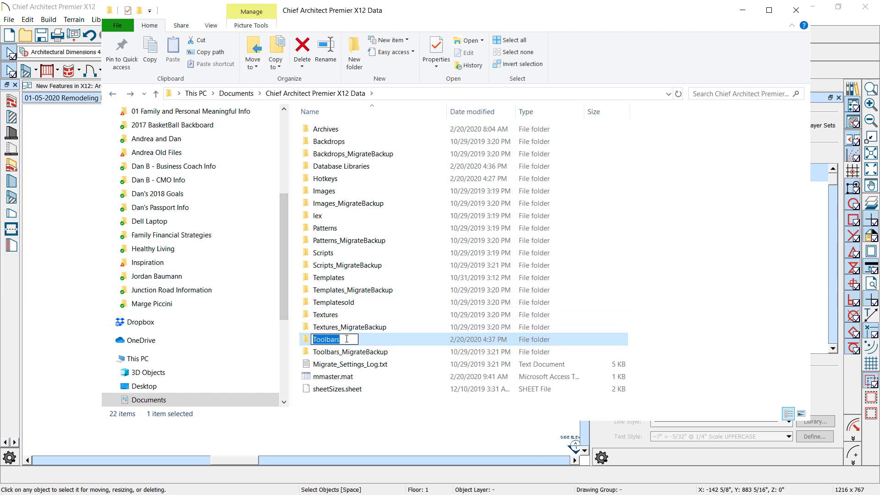
pyautogui.click(347, 339)
pyautogui.write('Old')
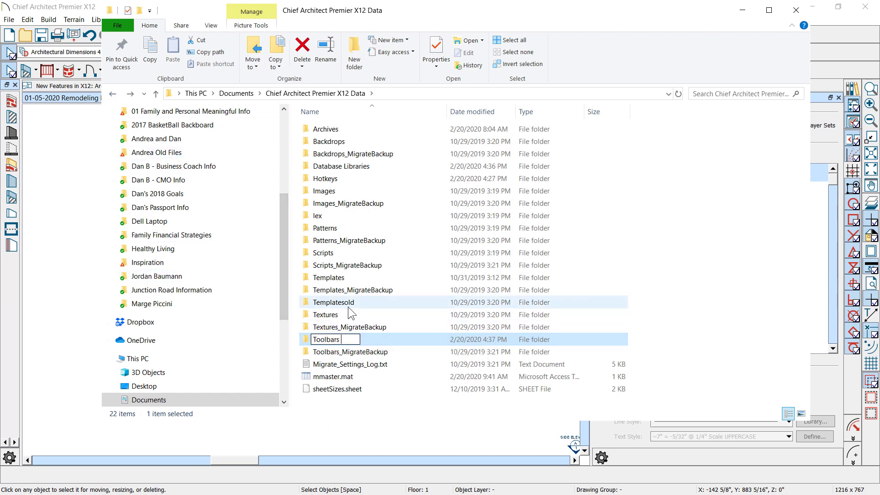
pyautogui.press('BackSpace')
pyautogui.press('BackSpace')
pyautogui.press('BackSpace')
pyautogui.press('BackSpace')
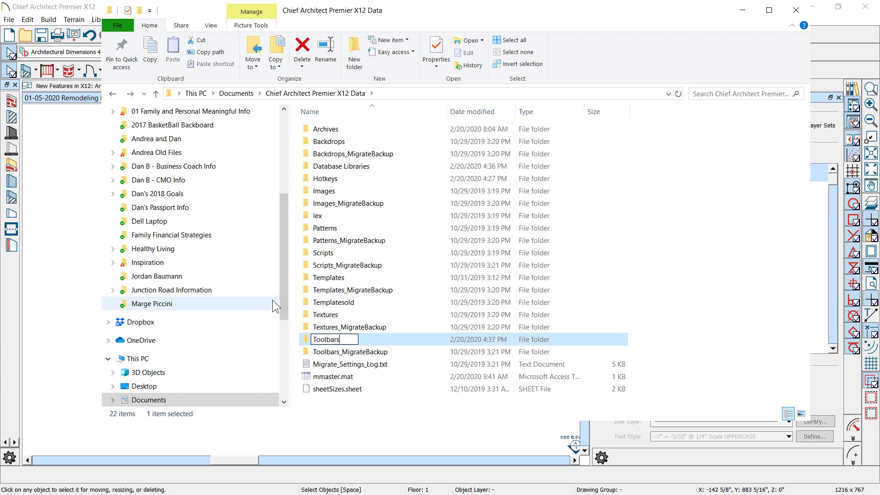
pyautogui.click(319, 351)
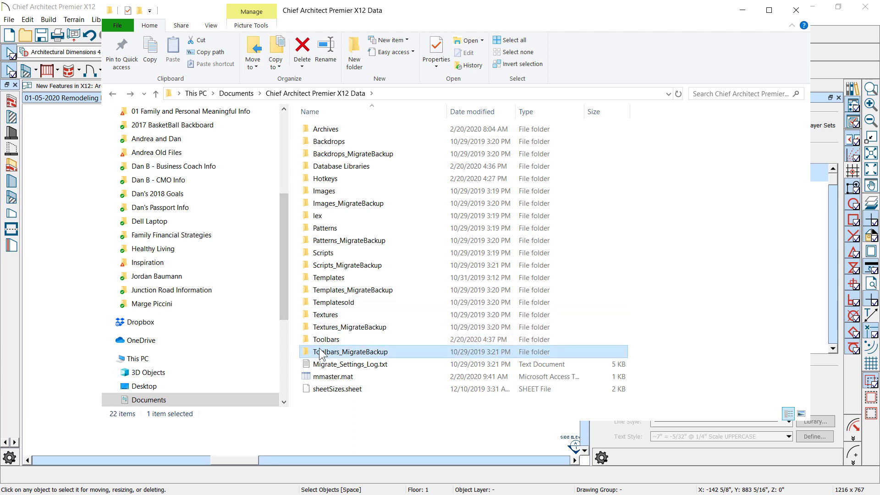
pyautogui.click(323, 342)
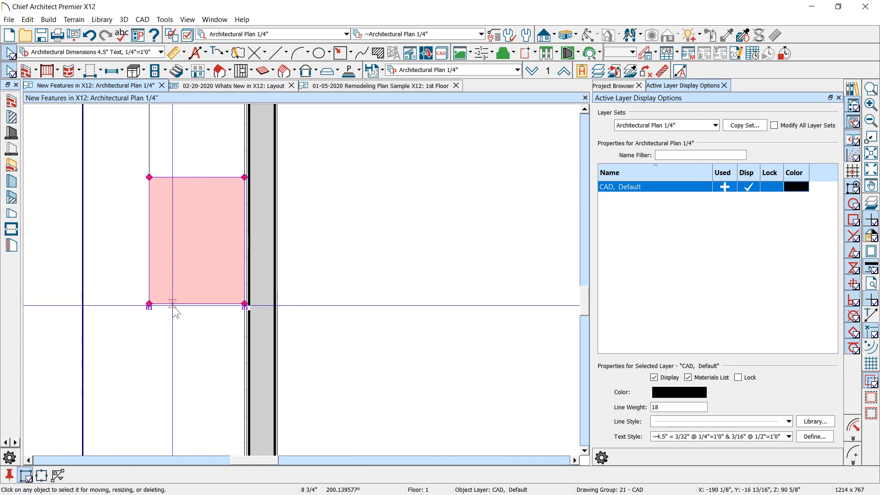
# - Break the short end edge of the small chimney shoulder solid outside the wall and move its outer corner inward to form a chamfer
pyautogui.click(172, 305)
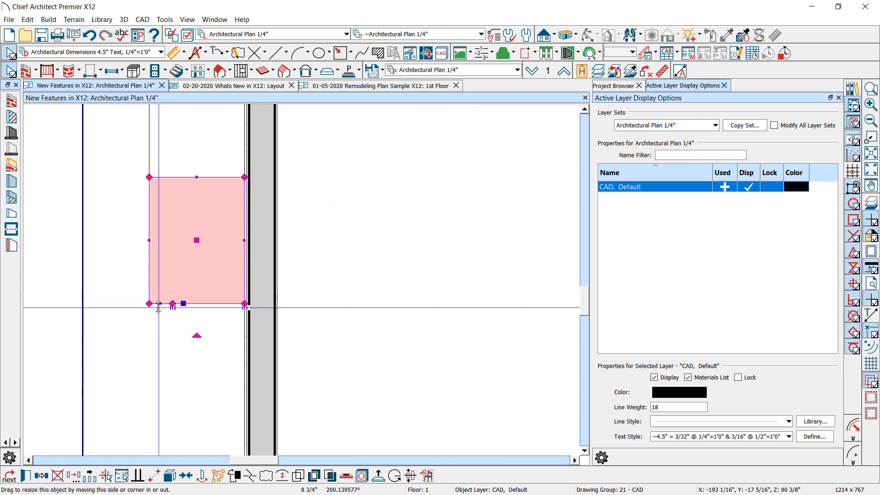
pyautogui.moveTo(150, 304); pyautogui.dragTo(149, 283)
pyautogui.click(161, 293)
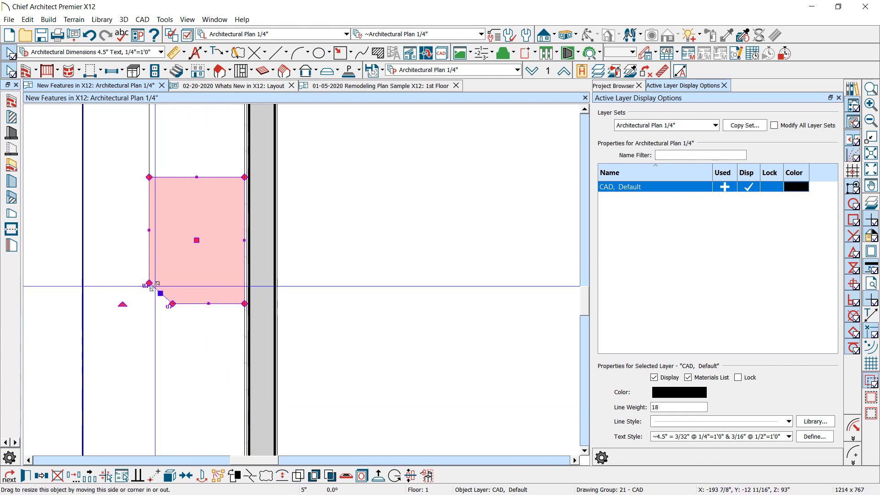
# - Convert the far end edge of the long chimney solid into an arc and bulge it outward into a nearly semicircular end
pyautogui.scroll(2, 168, 254)
pyautogui.scroll(-4, 197, 329)
pyautogui.scroll(-2, 197, 329)
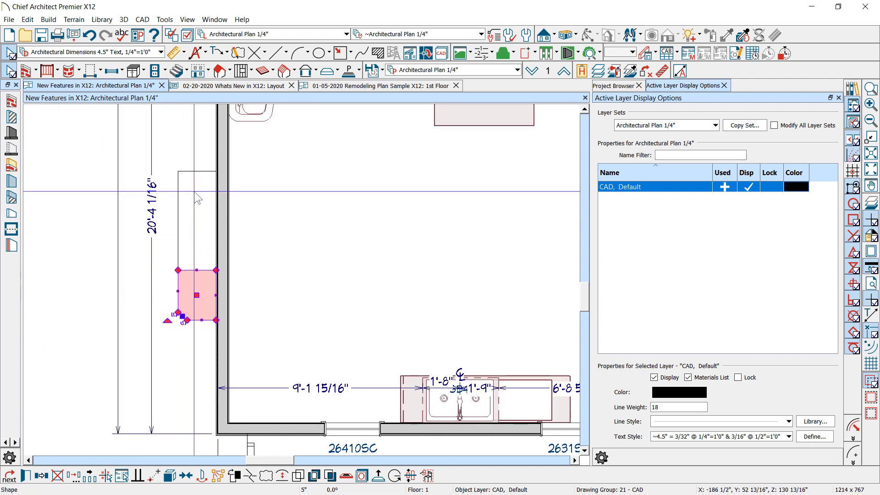
pyautogui.click(197, 198)
pyautogui.click(281, 474)
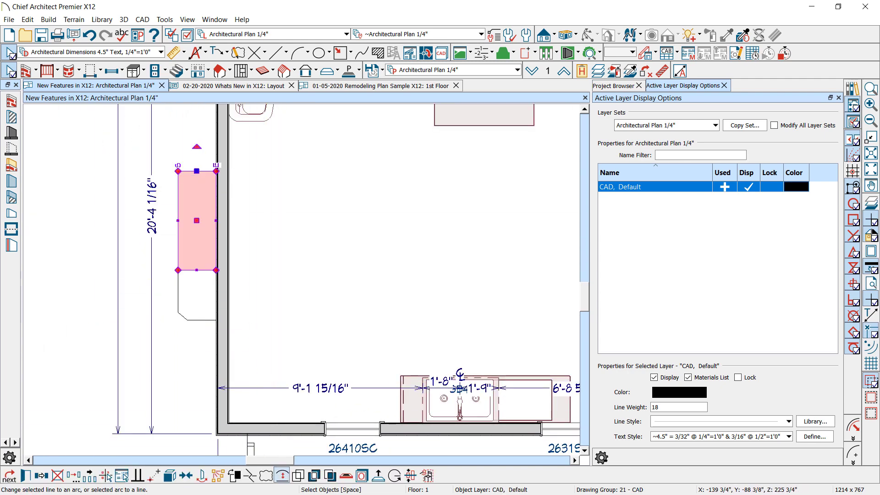
pyautogui.scroll(2, 178, 150)
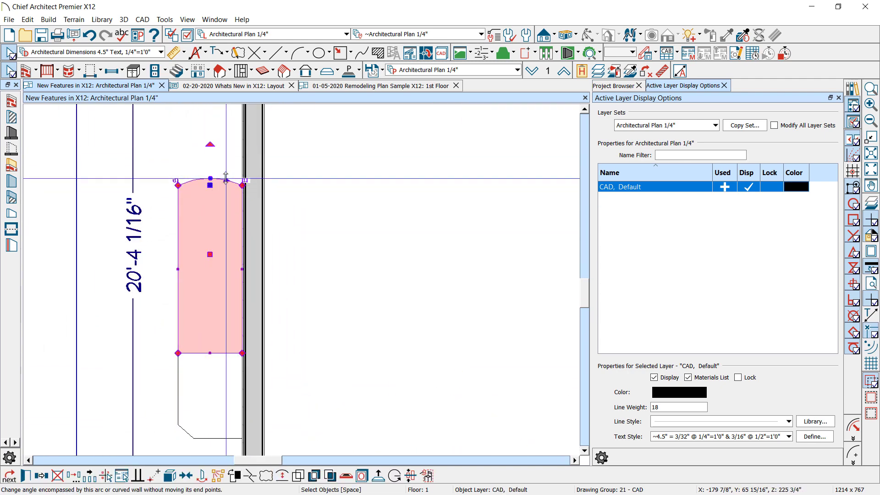
pyautogui.moveTo(226, 180); pyautogui.dragTo(226, 160)
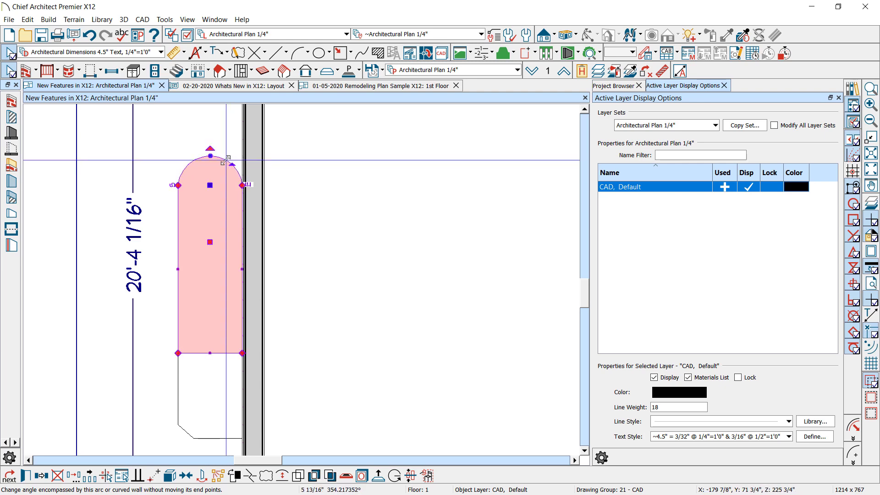
# - In a Perspective Floor Overview, change the outer end of the chimney's lower section to an arc and bulge it outward
pyautogui.scroll(-1, 219, 197)
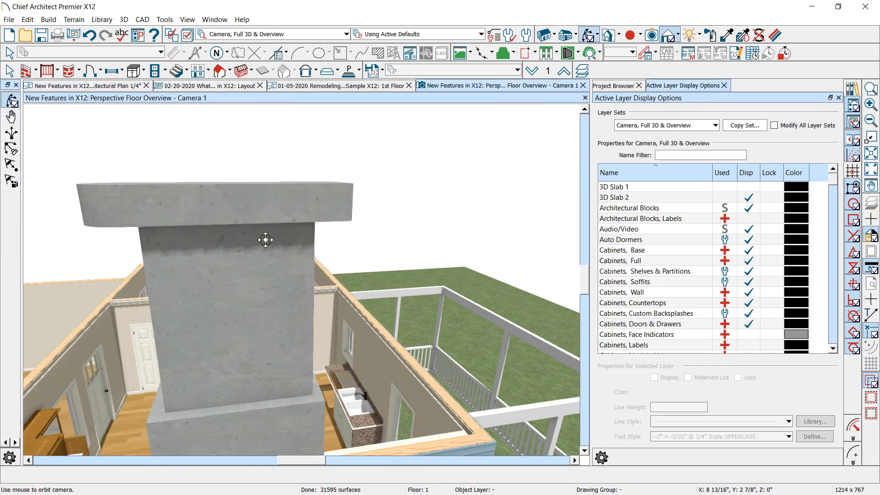
pyautogui.moveTo(256, 235); pyautogui.dragTo(270, 306)
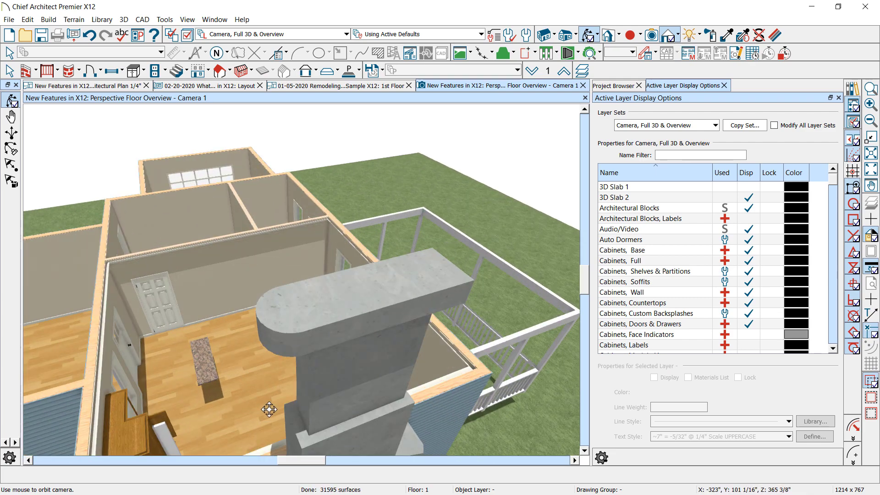
pyautogui.click(294, 428)
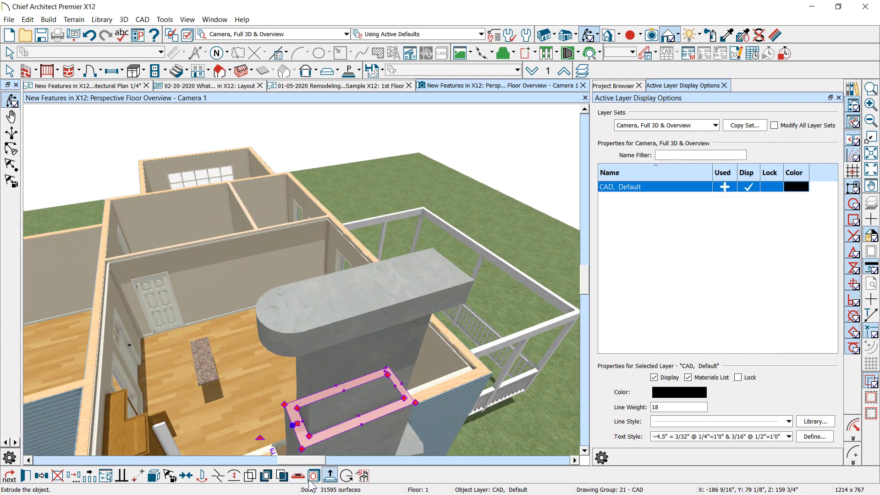
pyautogui.click(287, 428)
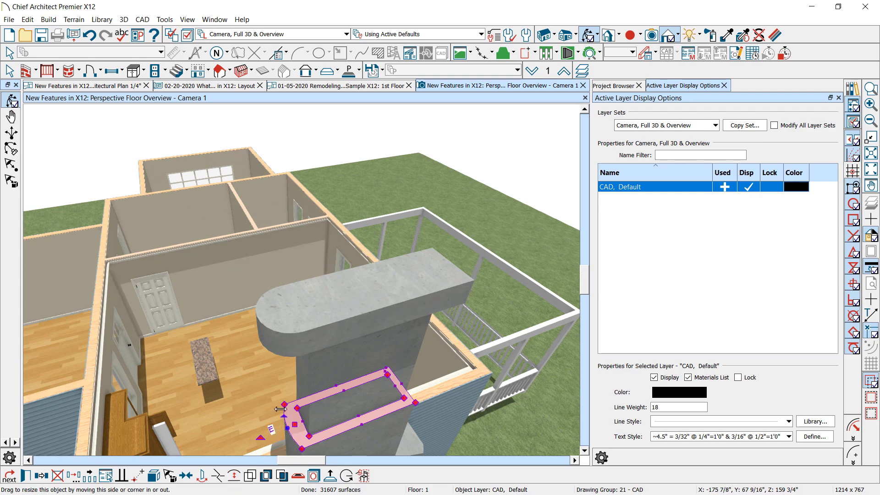
pyautogui.moveTo(284, 415); pyautogui.dragTo(263, 423)
# - Examine the editable edges of the chimney's lower section, side shoulder and cap in the 3D overview, and clear the selection
pyautogui.scroll(-3, 261, 420)
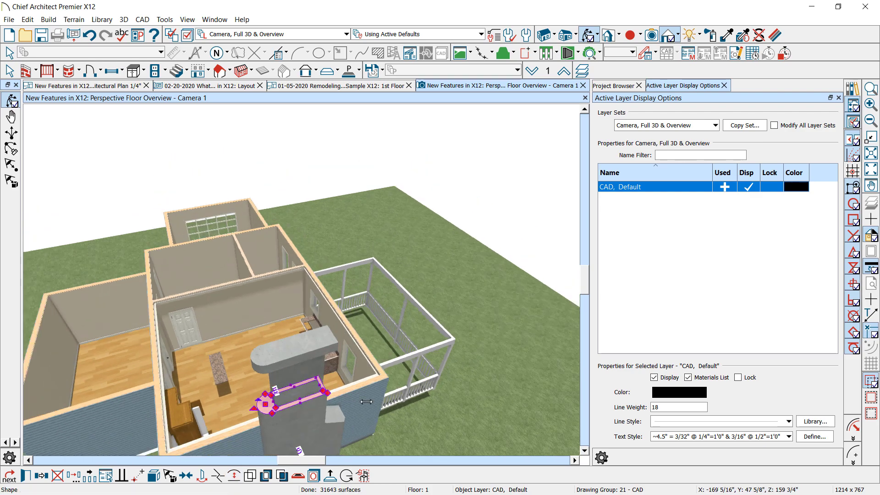
pyautogui.scroll(4, 362, 398)
pyautogui.click(219, 345)
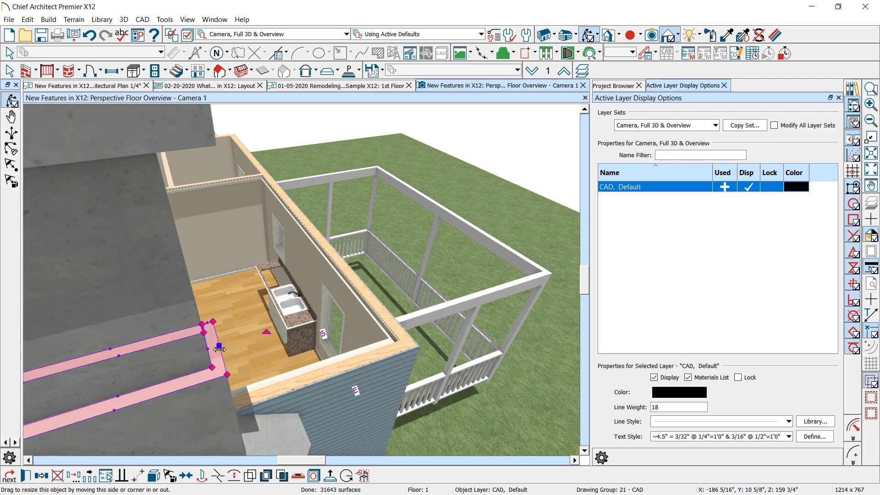
pyautogui.scroll(-3, 222, 392)
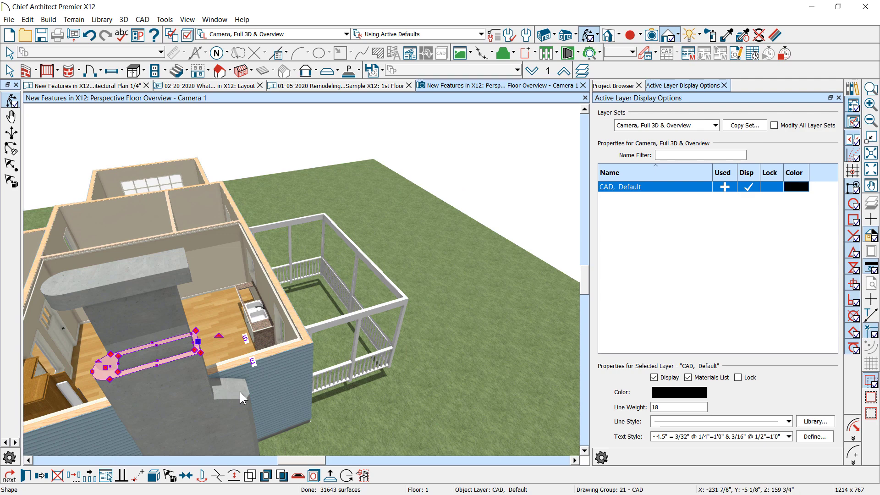
pyautogui.scroll(5, 240, 391)
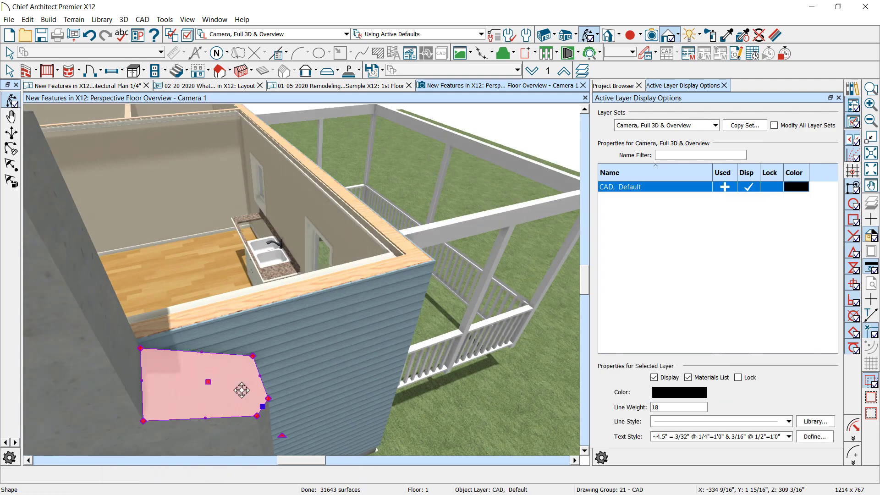
pyautogui.click(260, 375)
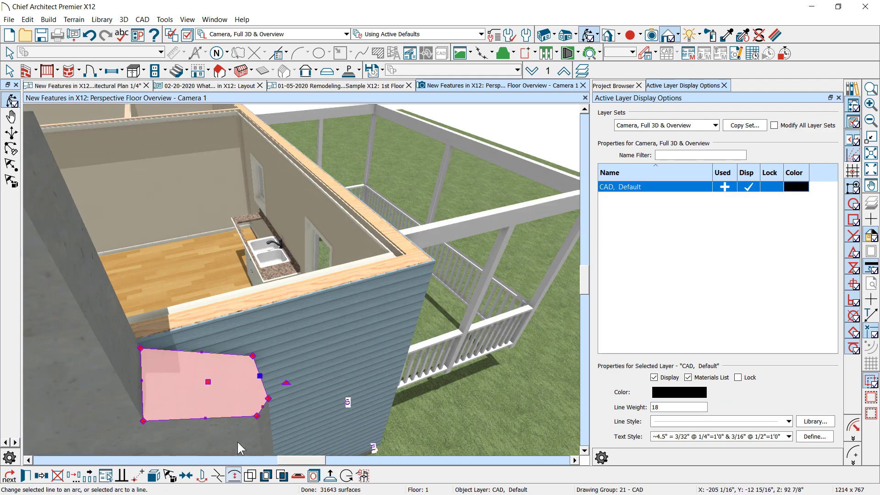
pyautogui.scroll(-3, 357, 383)
pyautogui.click(284, 286)
pyautogui.scroll(-4, 384, 296)
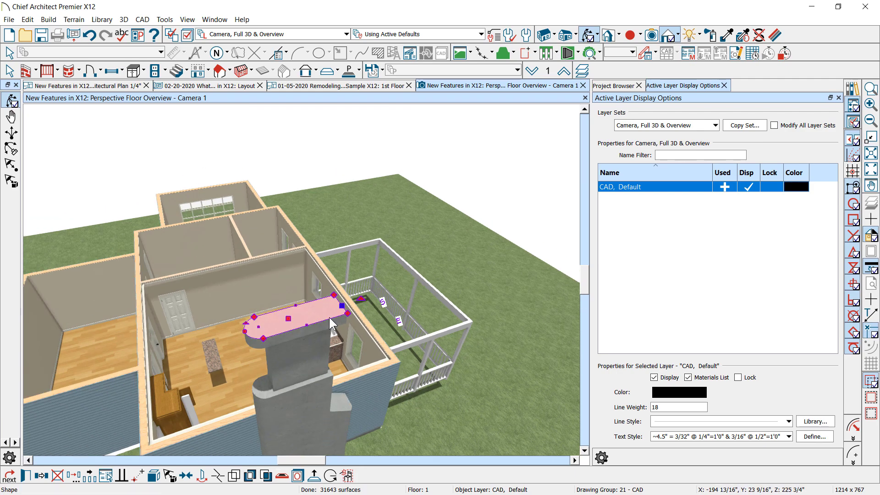
pyautogui.press('space')
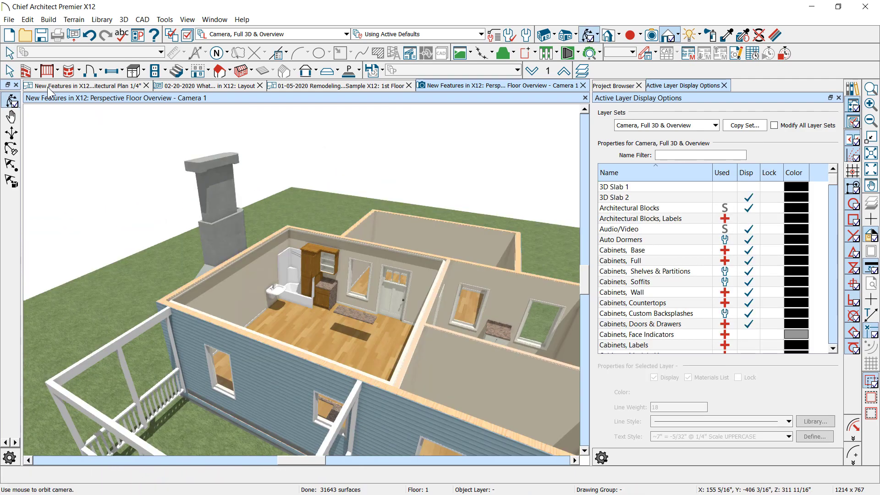
# - Check the Export Wall Definitions entry among the plan's export options, and review the import options
pyautogui.click(9, 19)
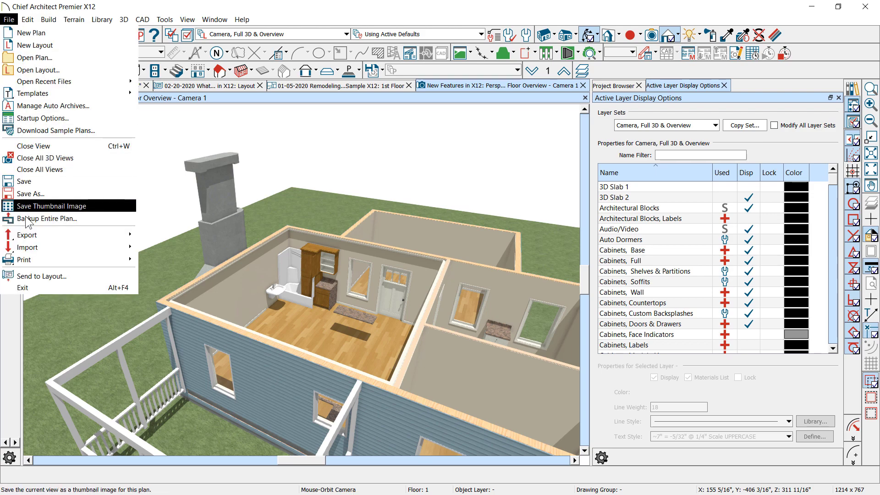
pyautogui.moveTo(29, 237)
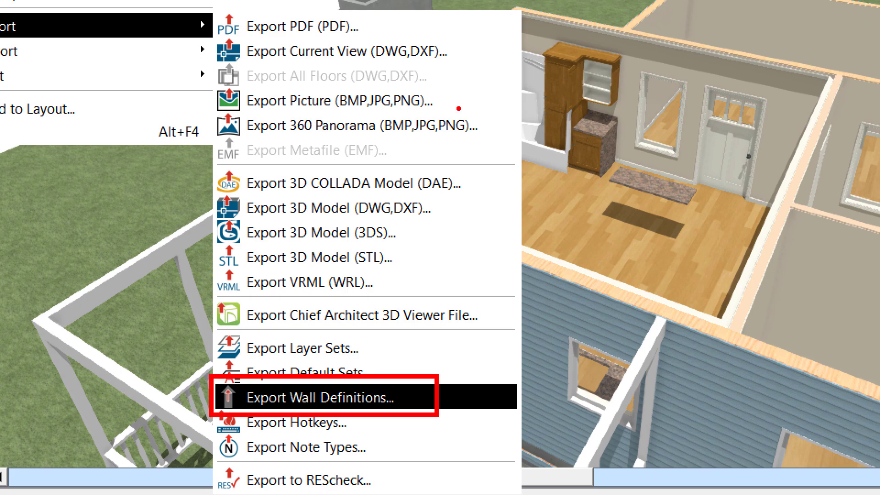
pyautogui.press('Escape')
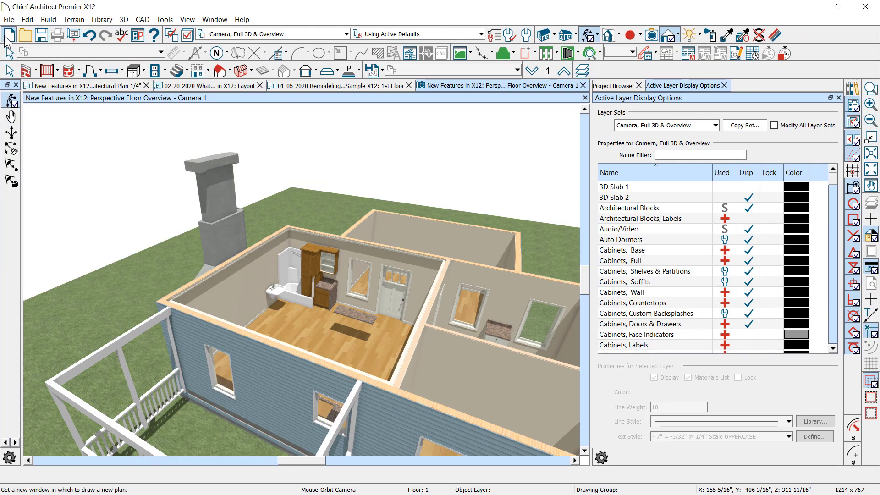
pyautogui.click(8, 20)
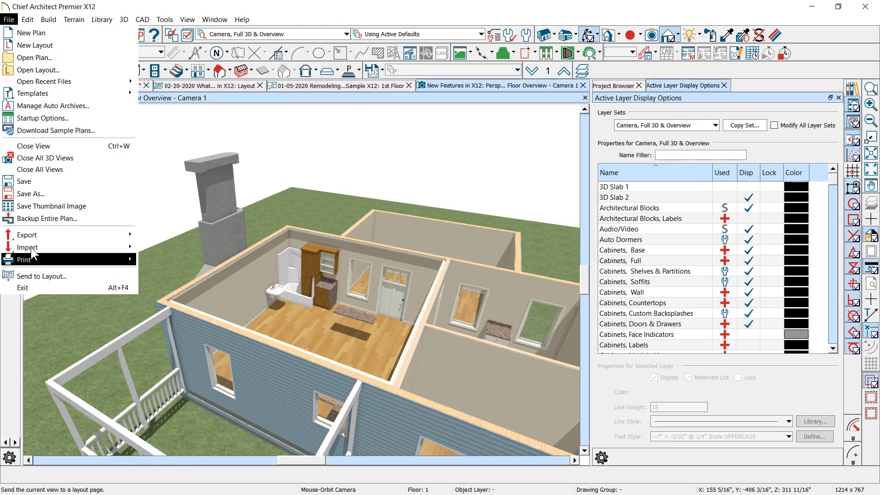
pyautogui.moveTo(73, 248)
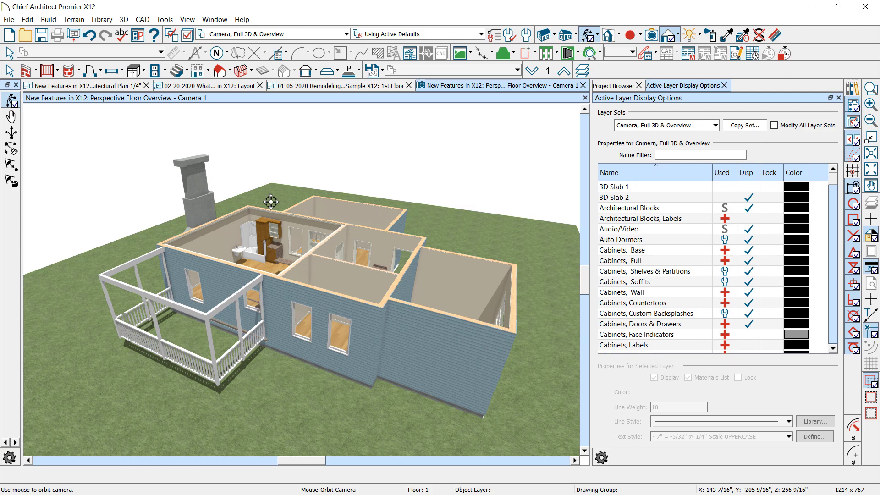
# - Close the floor overview and create a Full Camera view inside the large room, aimed at the sink, bathtub and cabinet corner
pyautogui.click(584, 85)
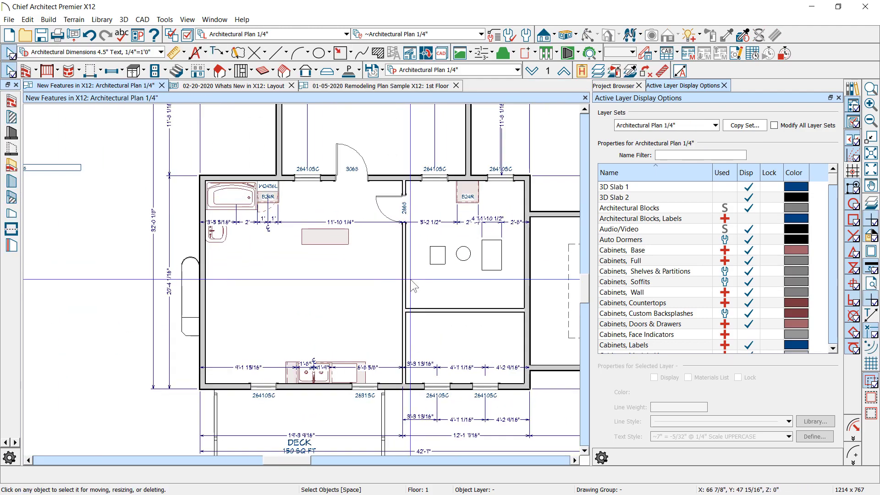
pyautogui.click(576, 35)
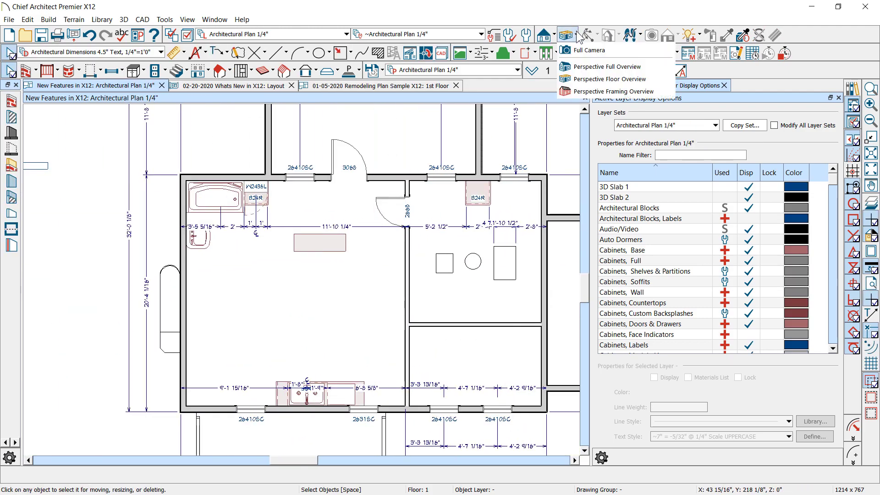
pyautogui.click(592, 52)
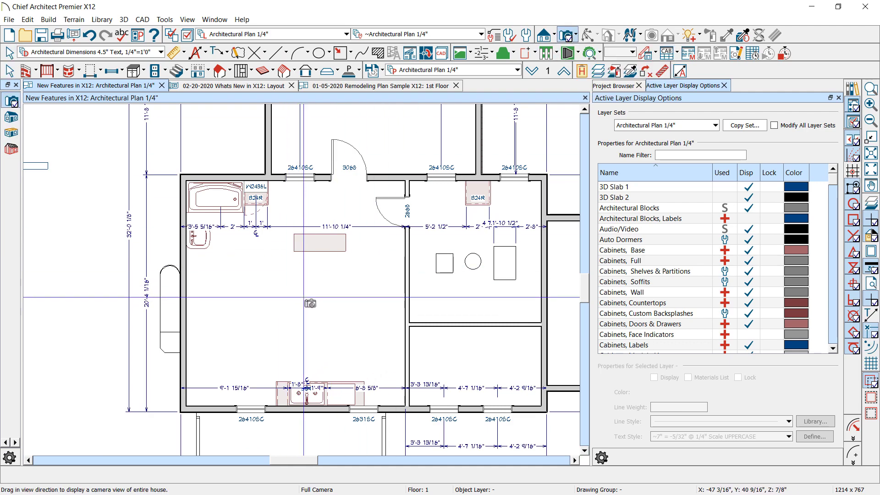
pyautogui.moveTo(301, 297); pyautogui.dragTo(294, 290)
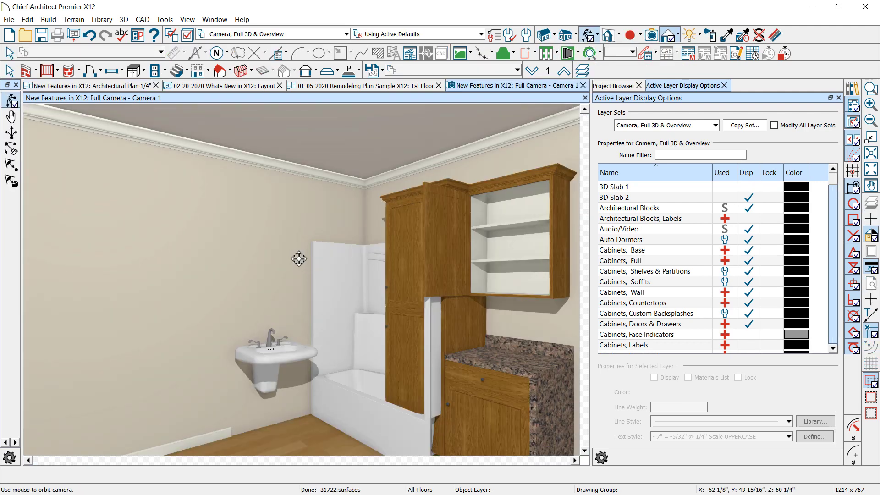
pyautogui.moveTo(299, 257); pyautogui.dragTo(243, 261)
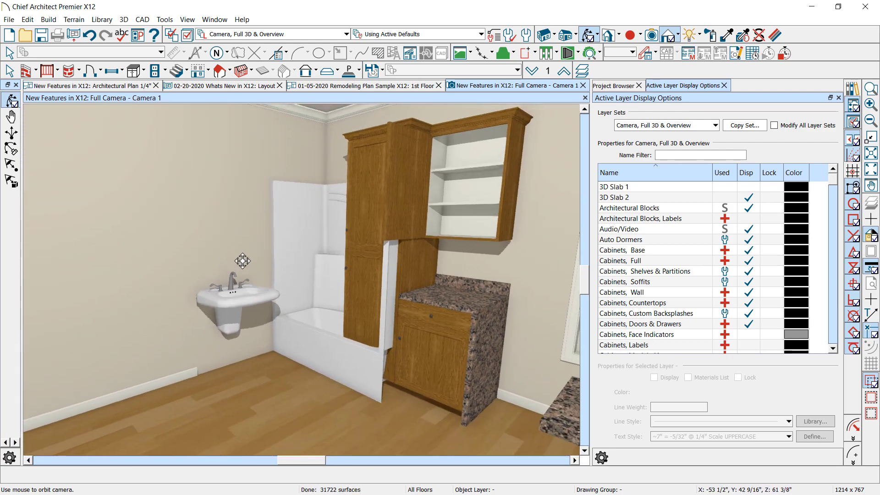
# - Open the 360 panorama export settings for the camera view and move the dialog aside
pyautogui.click(9, 20)
pyautogui.moveTo(28, 235)
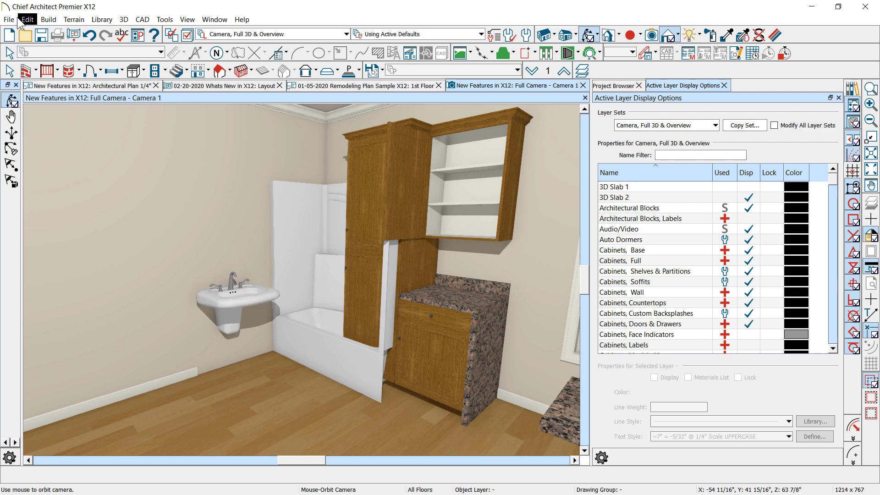
pyautogui.click(9, 20)
pyautogui.moveTo(102, 238)
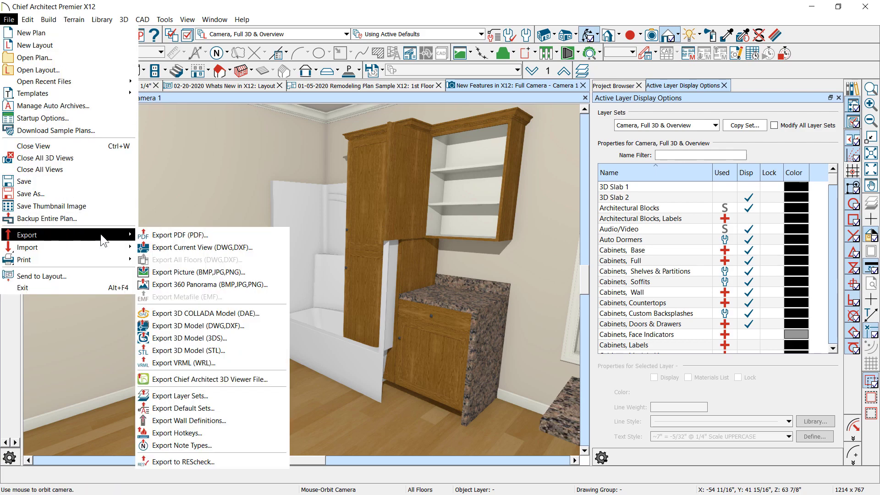
pyautogui.click(194, 284)
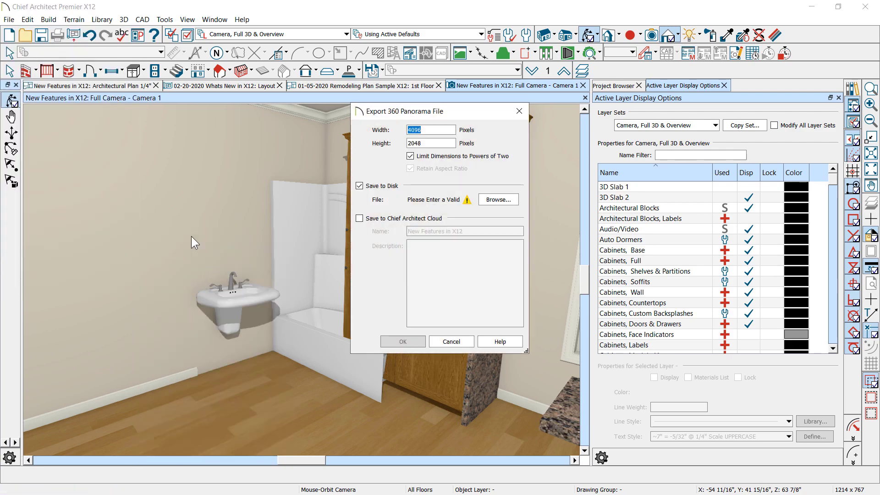
pyautogui.moveTo(462, 115); pyautogui.dragTo(391, 136)
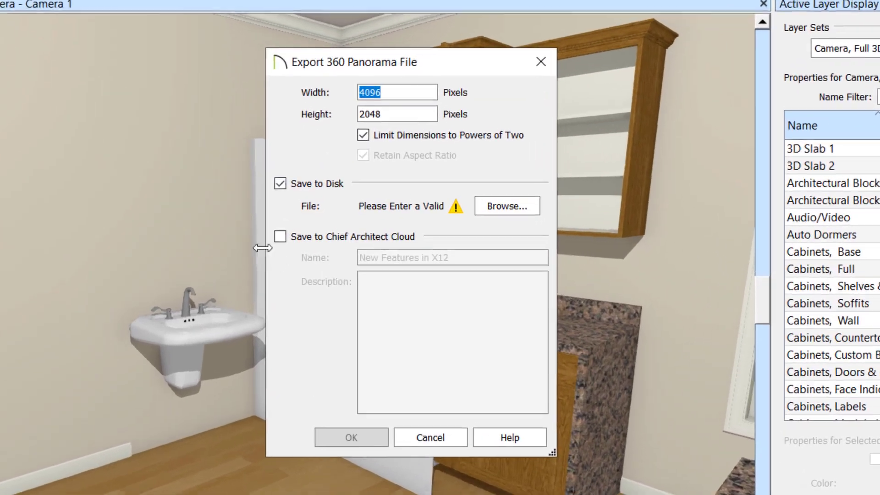
# - Export the 360 panorama named New Features in X12 at 4096 × 2048 pixels to Chief Architect Cloud only, without saving to disk
pyautogui.click(288, 237)
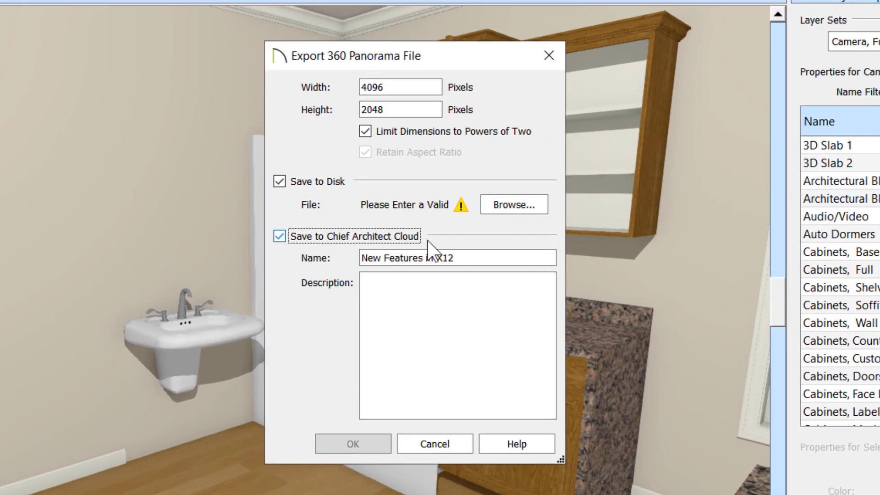
pyautogui.click(321, 189)
pyautogui.click(321, 190)
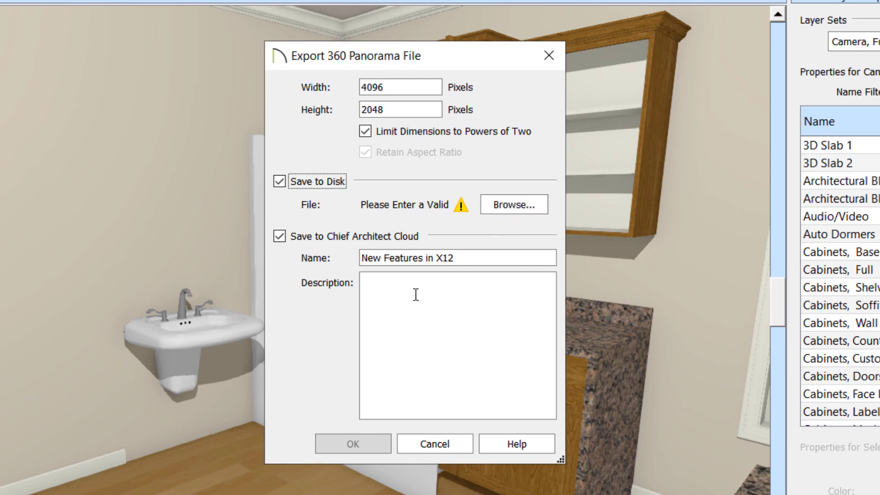
pyautogui.click(483, 259)
pyautogui.click(279, 181)
pyautogui.click(354, 438)
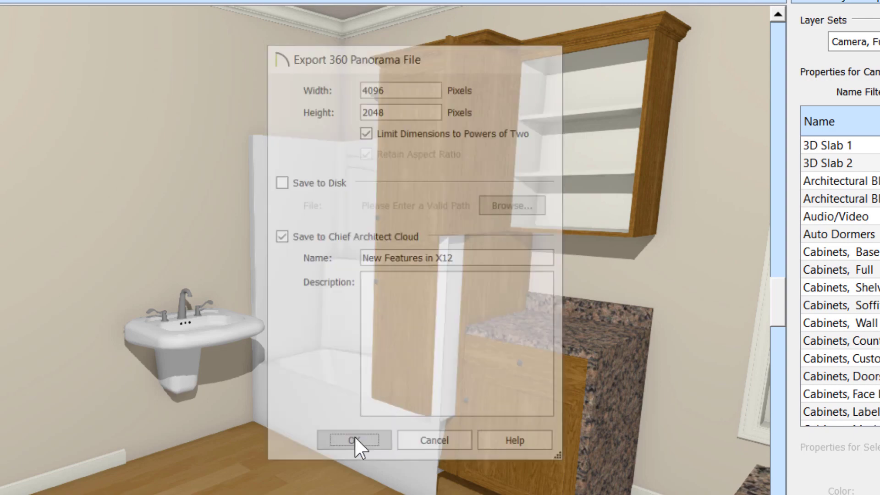
# - Log in to the Chief Architect account with the account password to upload the panorama
pyautogui.click(541, 228)
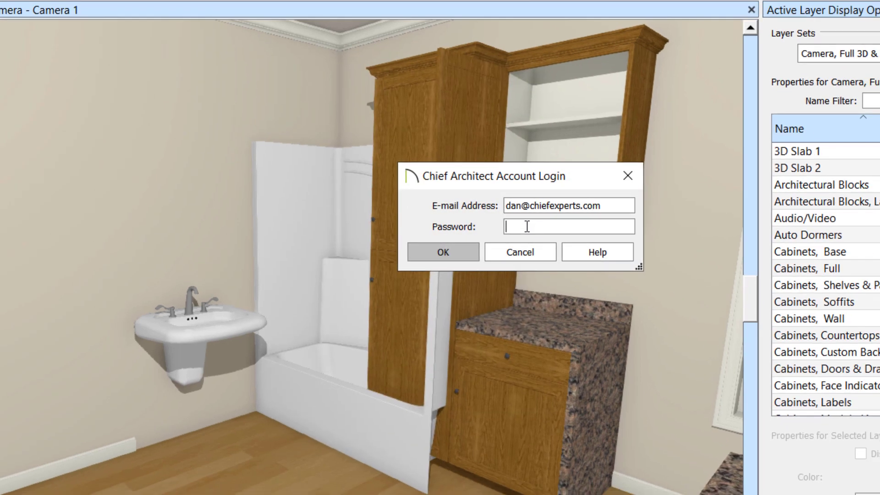
pyautogui.write('•••••••••••••')
pyautogui.press('Return')
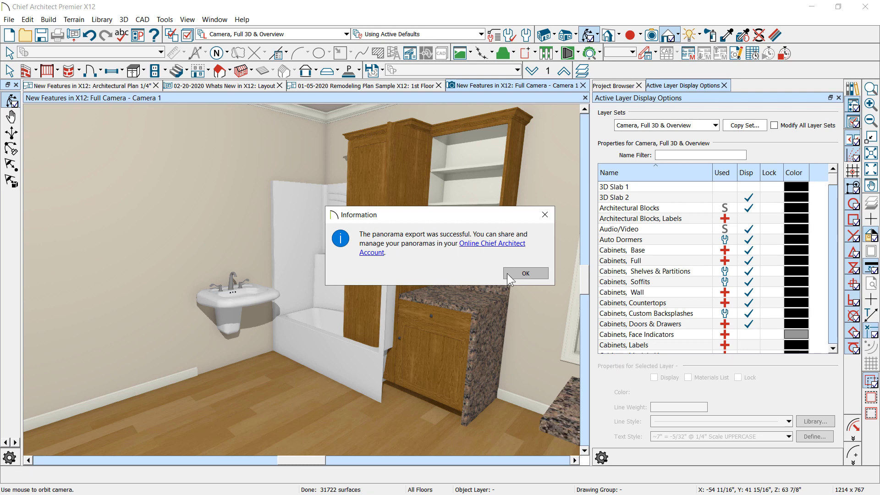
# - View the New Features in X12 panorama in the browser's online account, look around the room, and return to Chief Architect's camera view
pyautogui.click(486, 248)
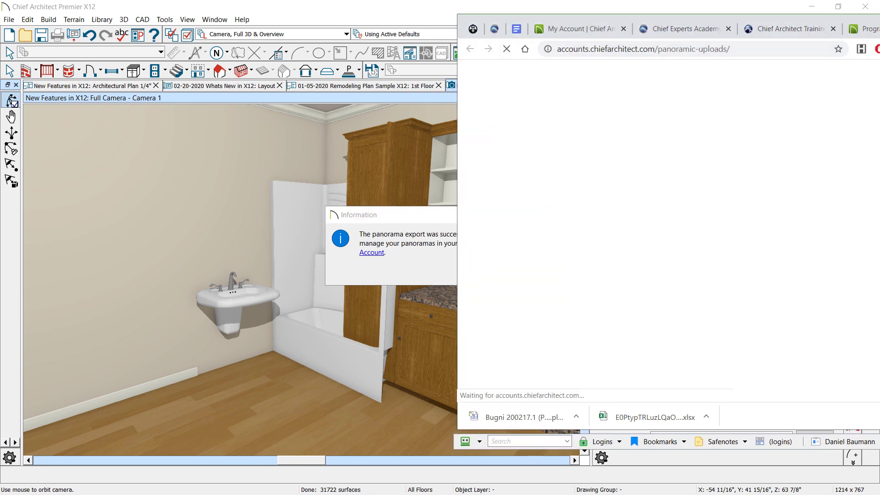
pyautogui.moveTo(879, 21); pyautogui.dragTo(748, 32)
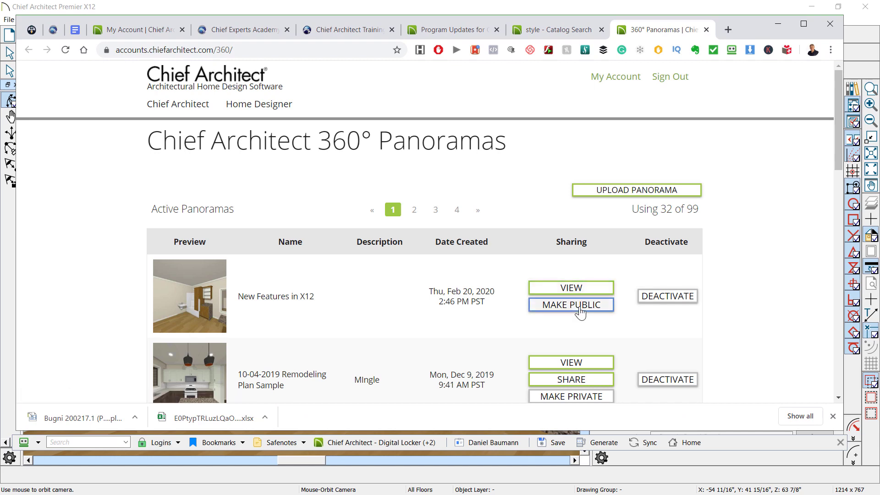
pyautogui.click(588, 288)
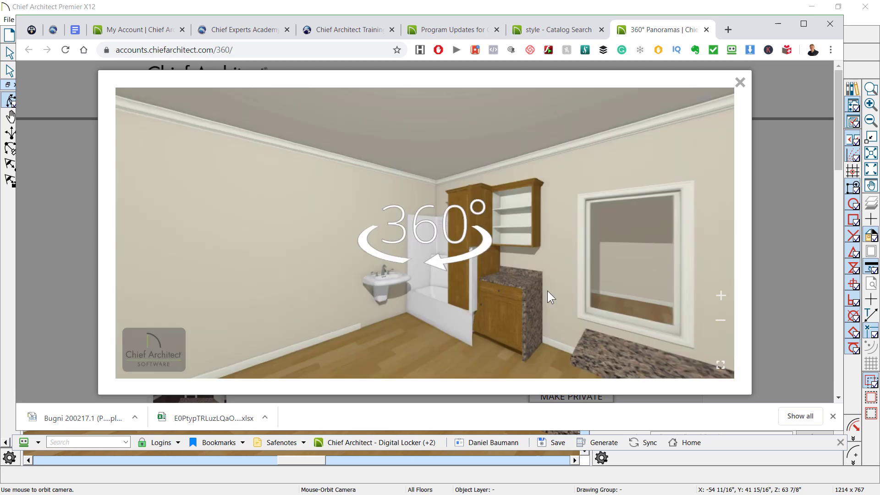
pyautogui.moveTo(398, 284); pyautogui.dragTo(548, 263)
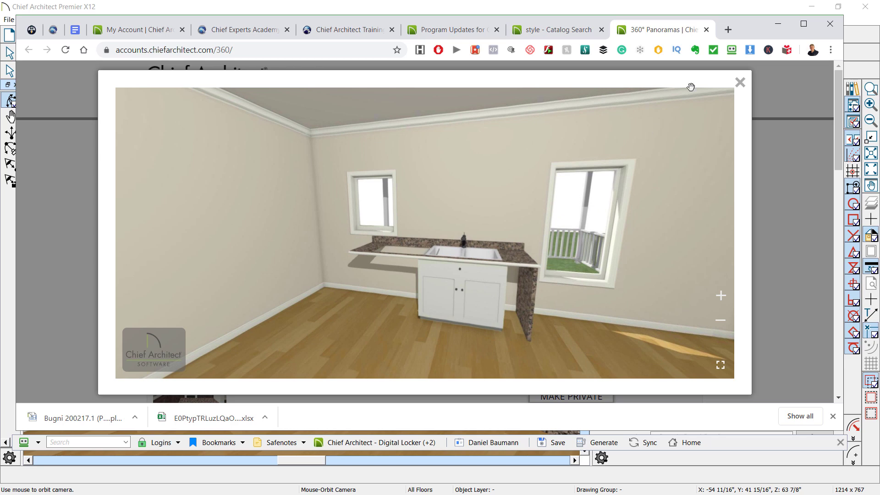
pyautogui.click(741, 83)
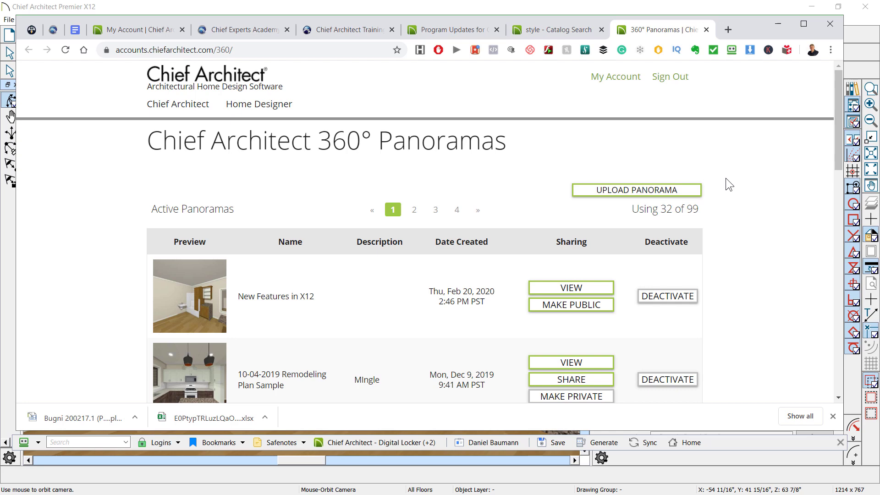
pyautogui.click(744, 5)
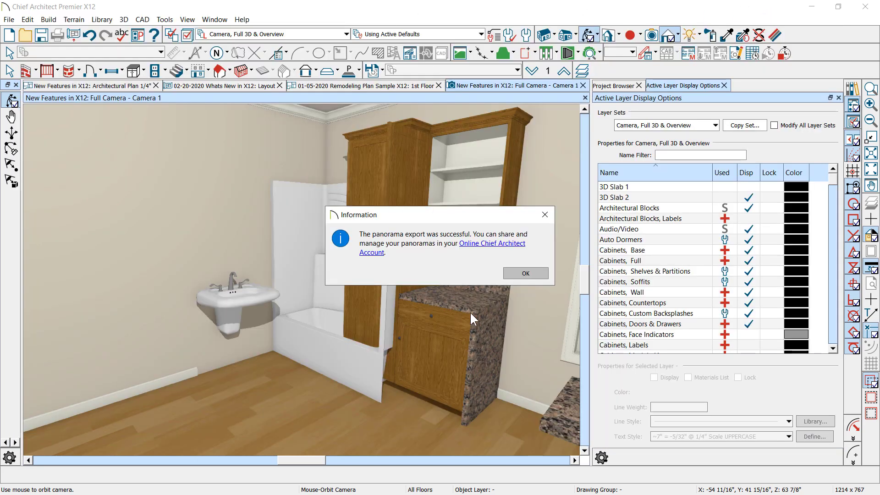
pyautogui.click(545, 215)
# - Start a Chief Architect 3D Viewer export that replaces the existing online model Class Plan 02-10-2020
pyautogui.click(9, 20)
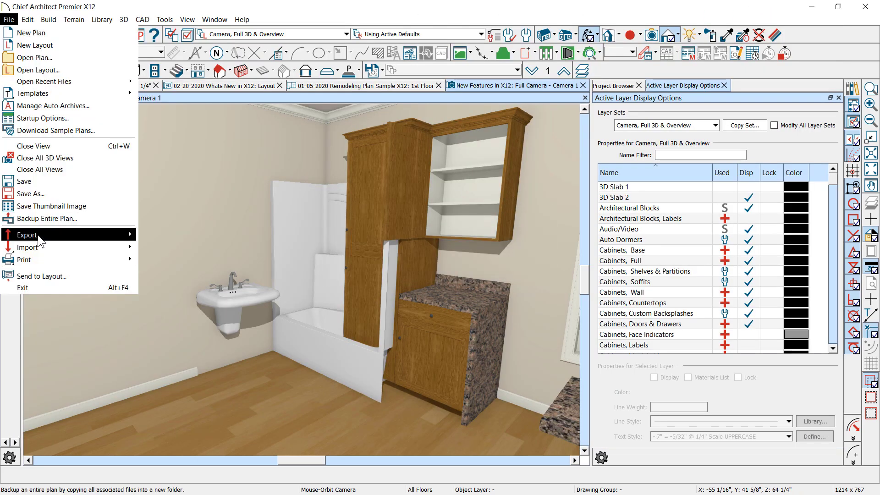
pyautogui.moveTo(110, 236)
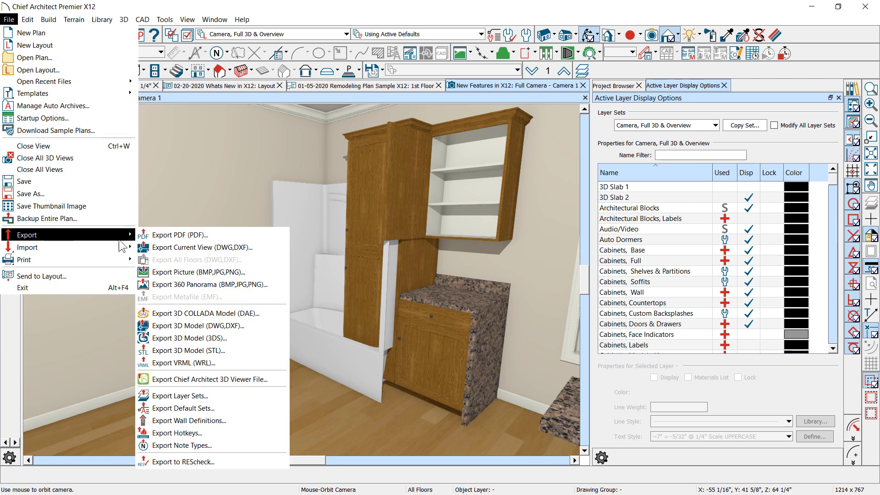
pyautogui.click(202, 382)
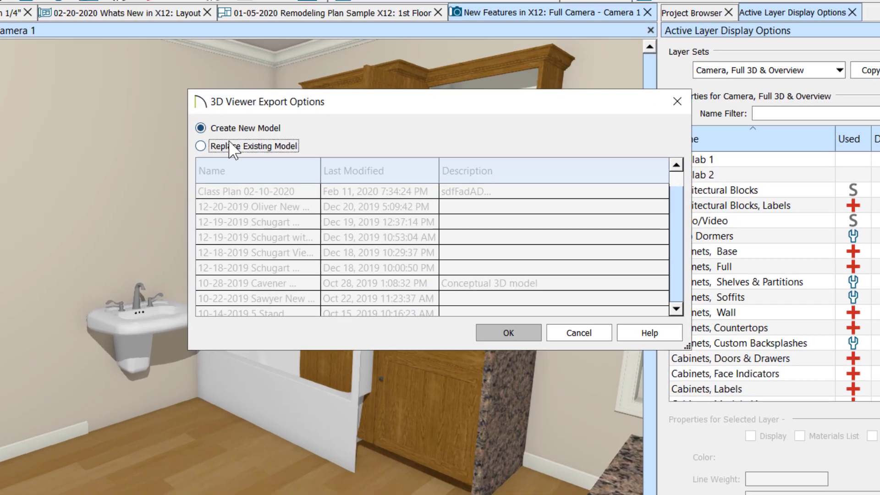
pyautogui.click(294, 178)
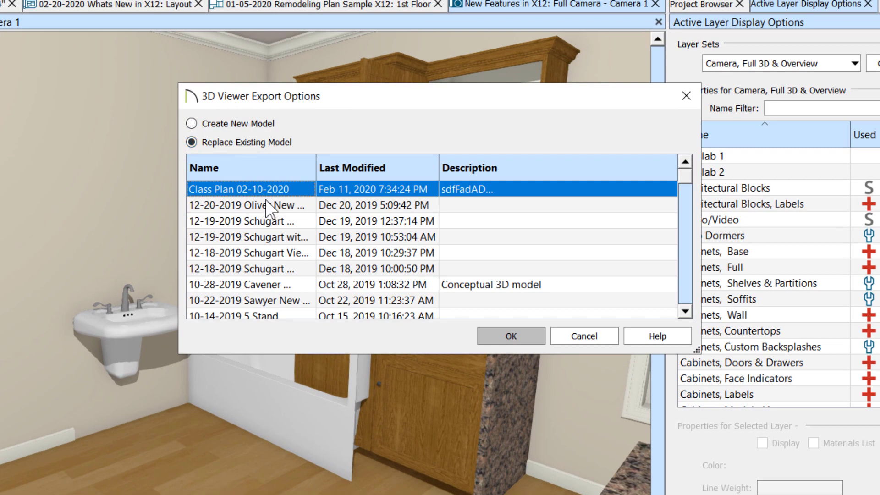
pyautogui.click(504, 338)
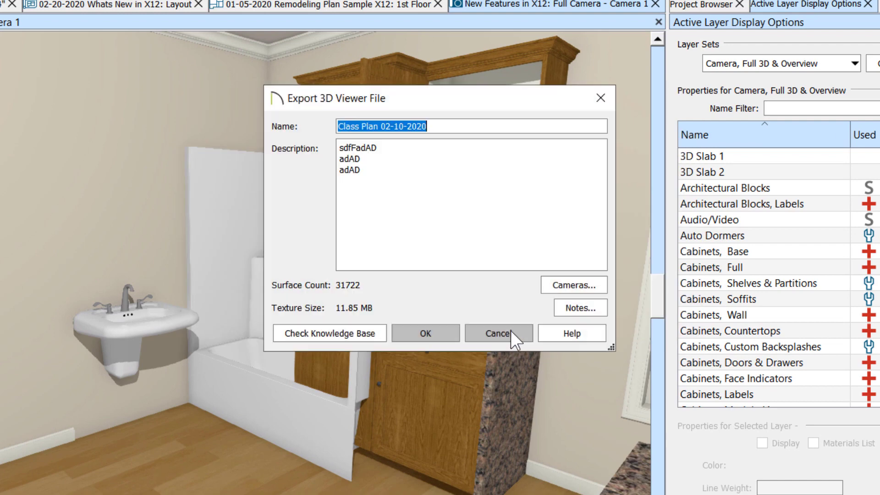
# - Check the cameras included in the 3D Viewer export and upload the model as Class Plan 02-10-2020
pyautogui.click(426, 333)
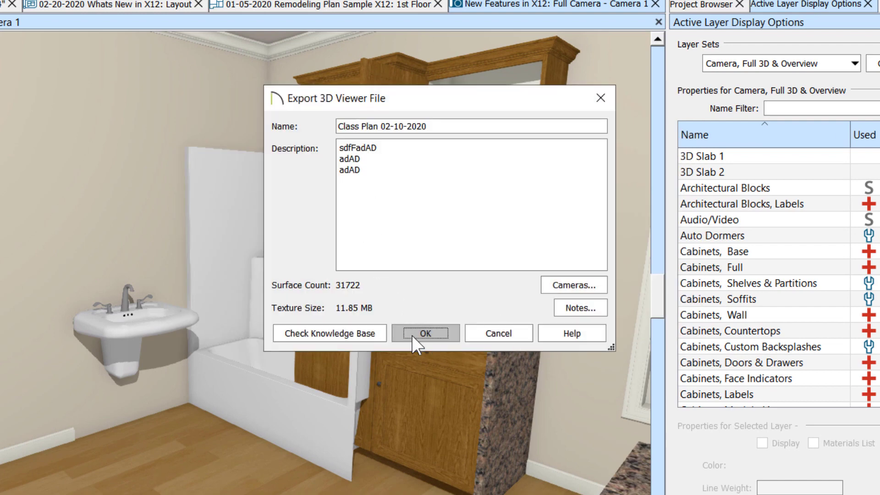
pyautogui.click(412, 335)
pyautogui.click(571, 286)
pyautogui.click(398, 295)
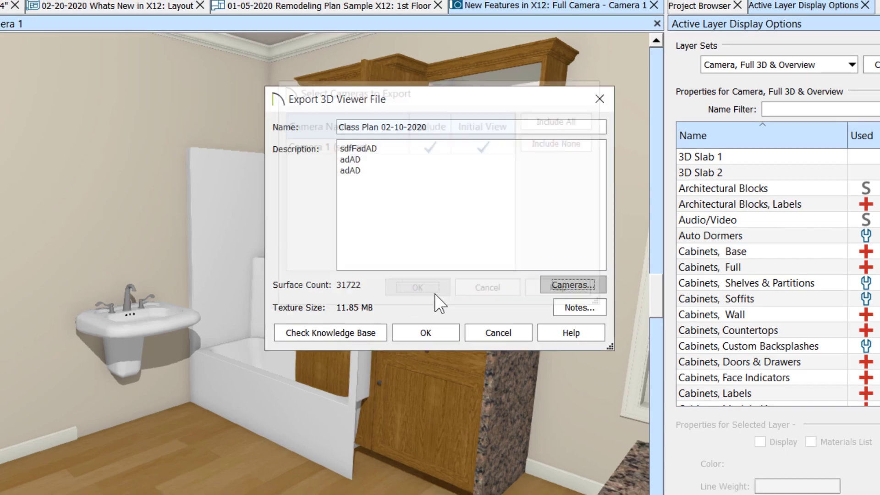
pyautogui.click(426, 333)
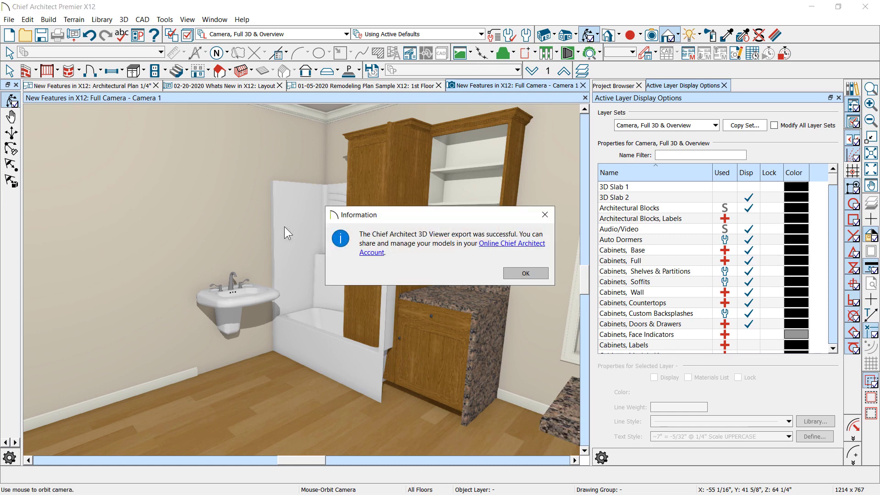
# - Open Class Plan 02-10-2020 from the browser's 3D Viewer Cloud page and look around the room's interior
pyautogui.click(517, 245)
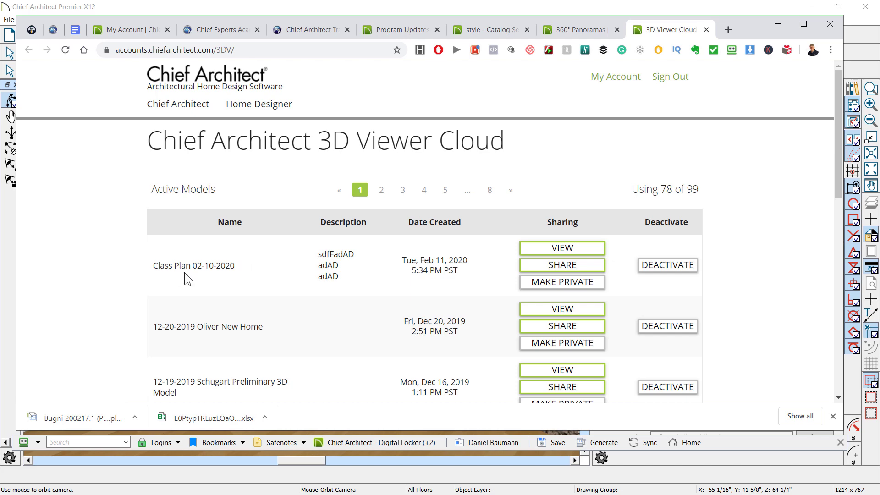
pyautogui.click(560, 252)
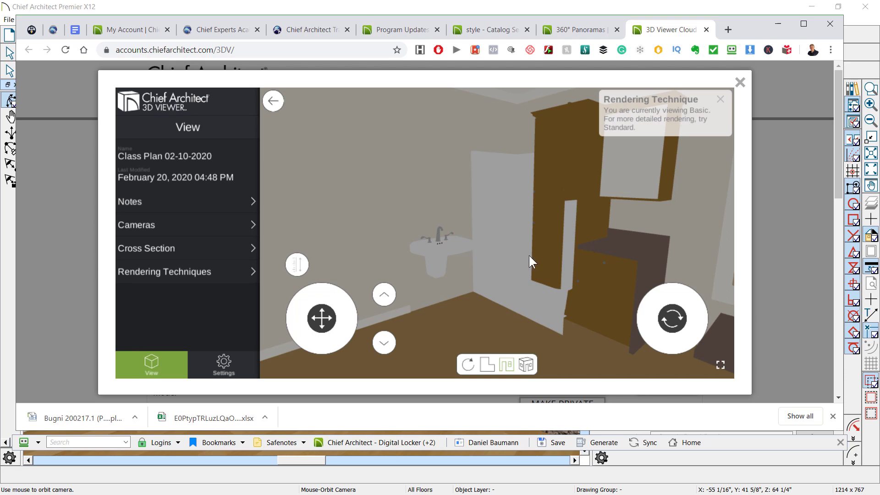
pyautogui.moveTo(529, 255); pyautogui.dragTo(482, 233)
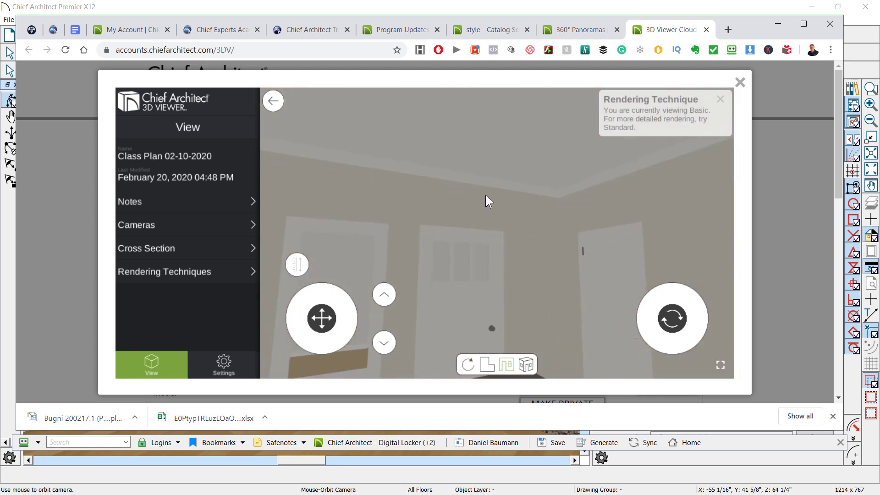
pyautogui.moveTo(486, 194); pyautogui.dragTo(500, 293)
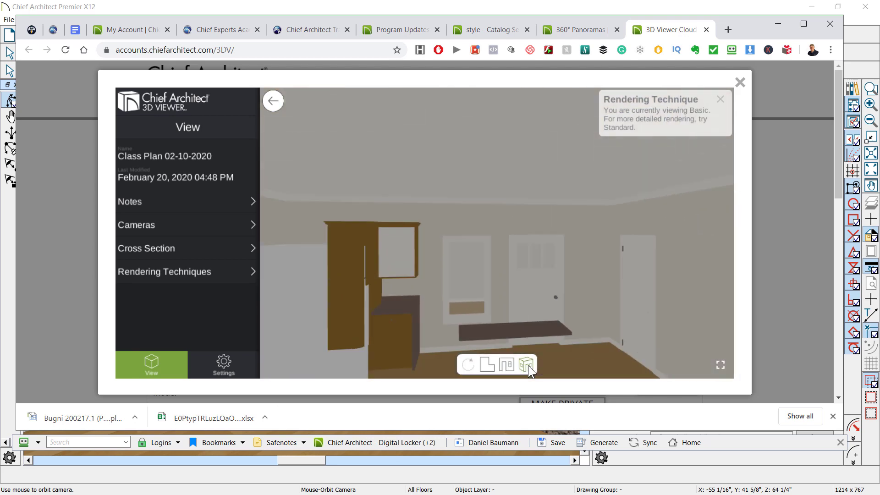
# - Switch the web viewer to the whole-house overview and inspect the exterior from around and close up
pyautogui.click(527, 365)
pyautogui.moveTo(466, 258); pyautogui.dragTo(658, 261)
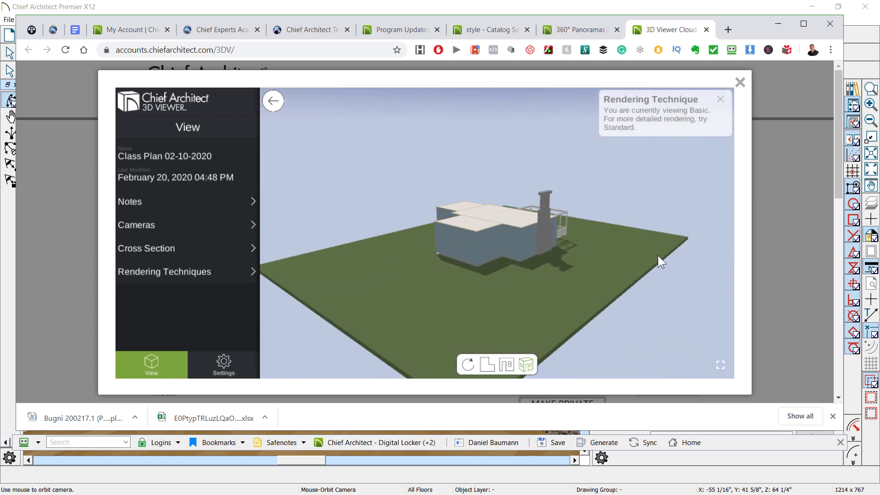
pyautogui.scroll(3, 488, 226)
pyautogui.scroll(6, 406, 218)
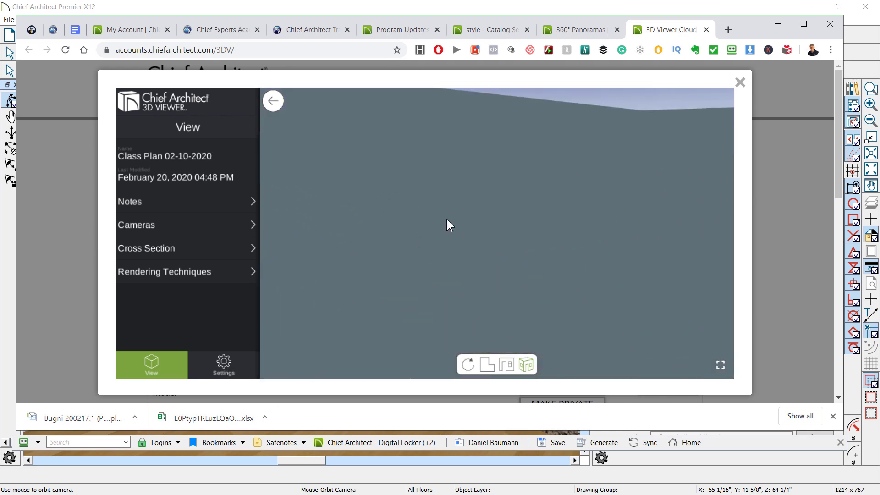
pyautogui.scroll(8, 446, 218)
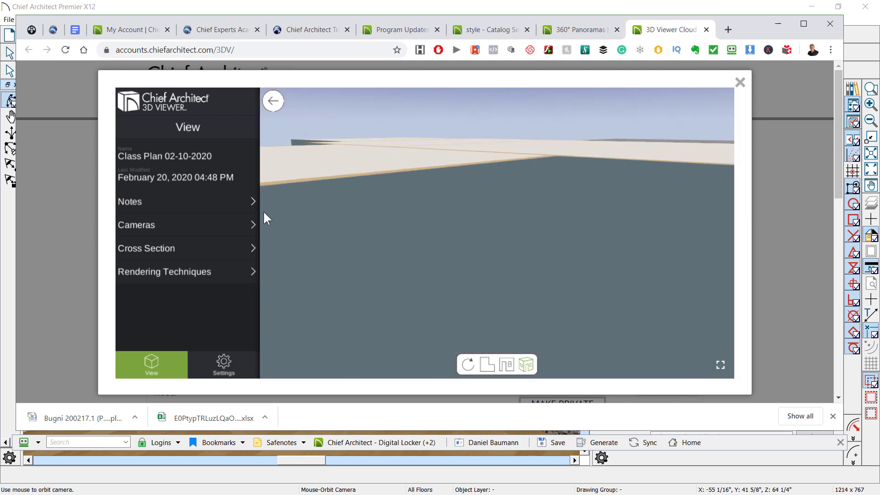
# - Preview the Glass House rendering technique, switch to Standard, and examine the house exterior from another side
pyautogui.click(164, 271)
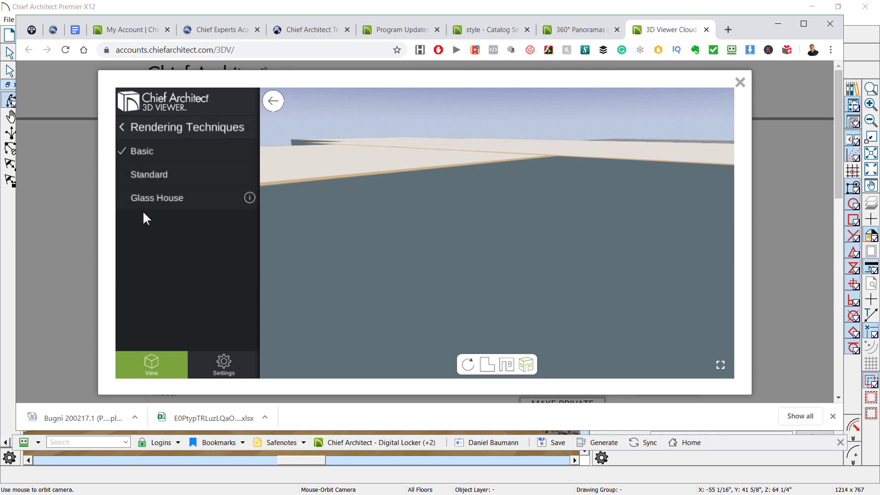
pyautogui.click(144, 196)
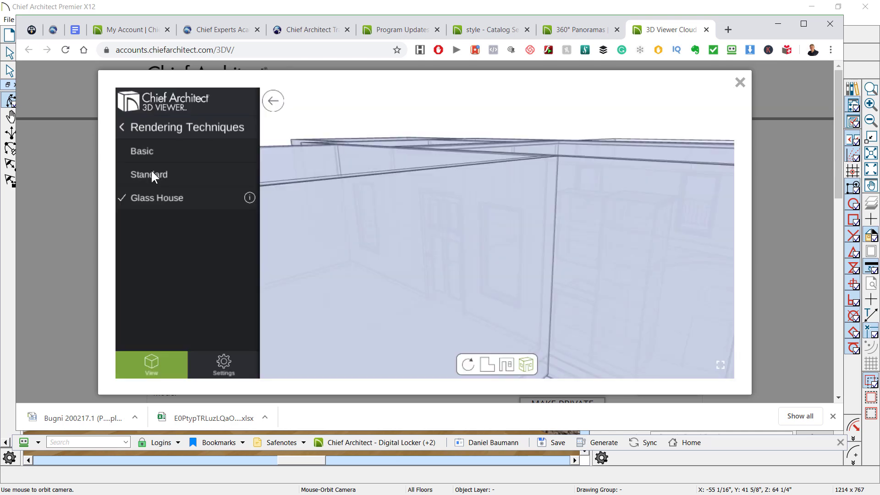
pyautogui.click(150, 173)
pyautogui.scroll(-6, 505, 225)
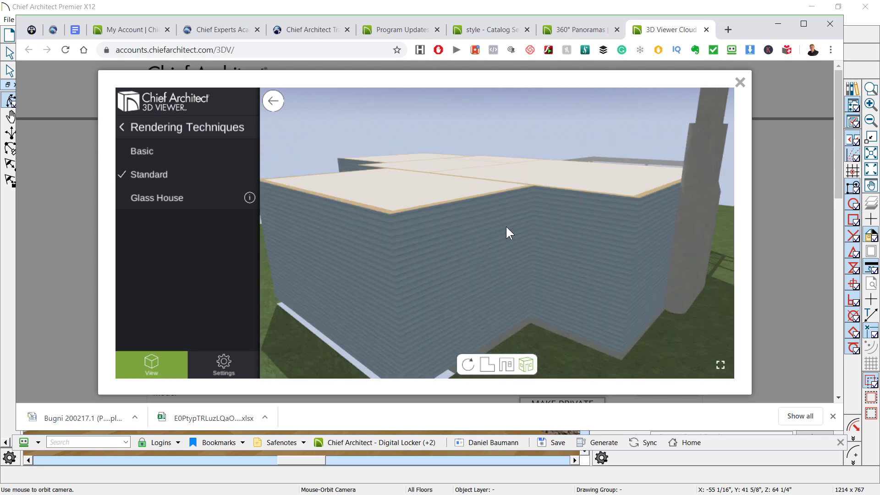
pyautogui.moveTo(469, 243); pyautogui.dragTo(618, 244)
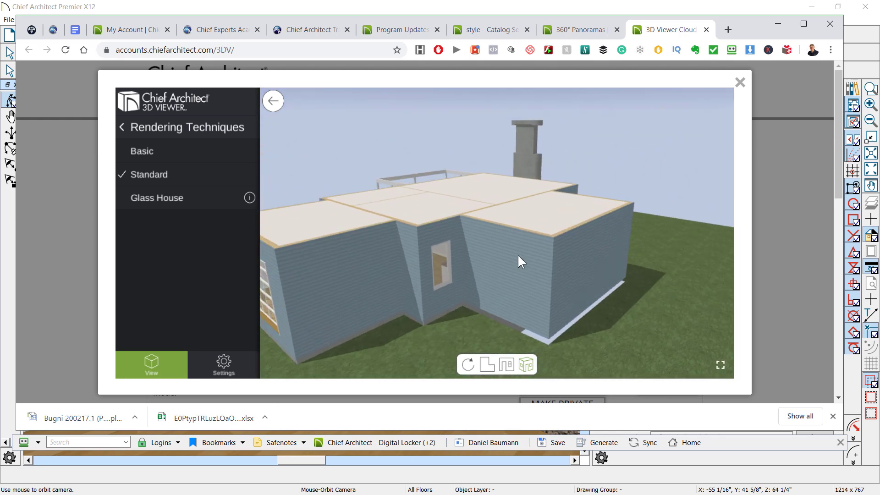
# - Inspect the kitchen sink cabinet and wood floor inside the house using Standard rendering, and back out to the exterior
pyautogui.scroll(10, 473, 213)
pyautogui.scroll(3, 473, 213)
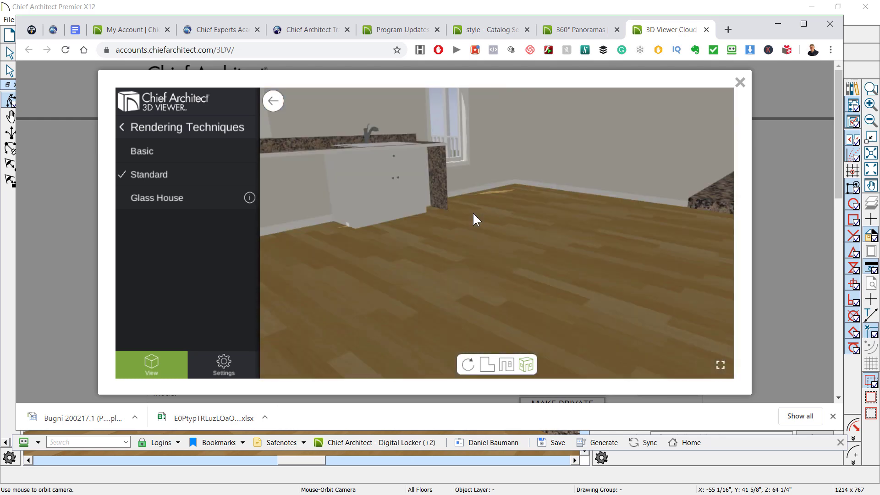
pyautogui.moveTo(472, 212); pyautogui.dragTo(486, 133)
pyautogui.scroll(-7, 597, 384)
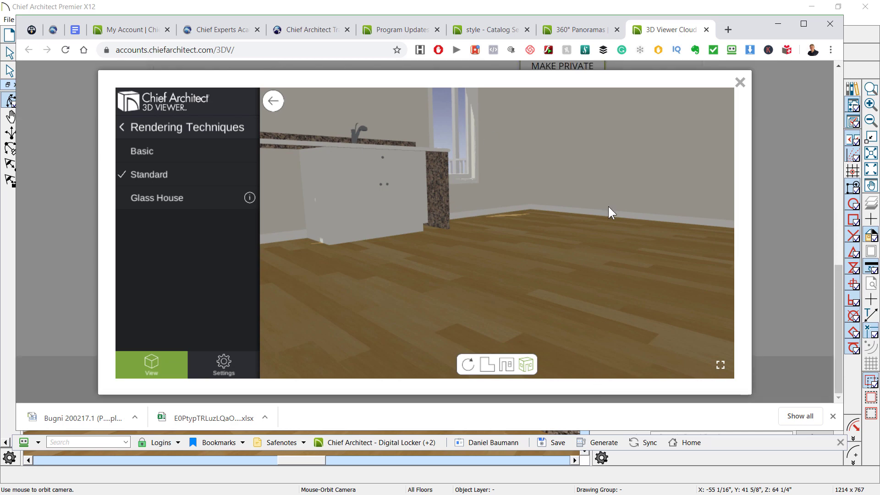
pyautogui.scroll(-5, 496, 215)
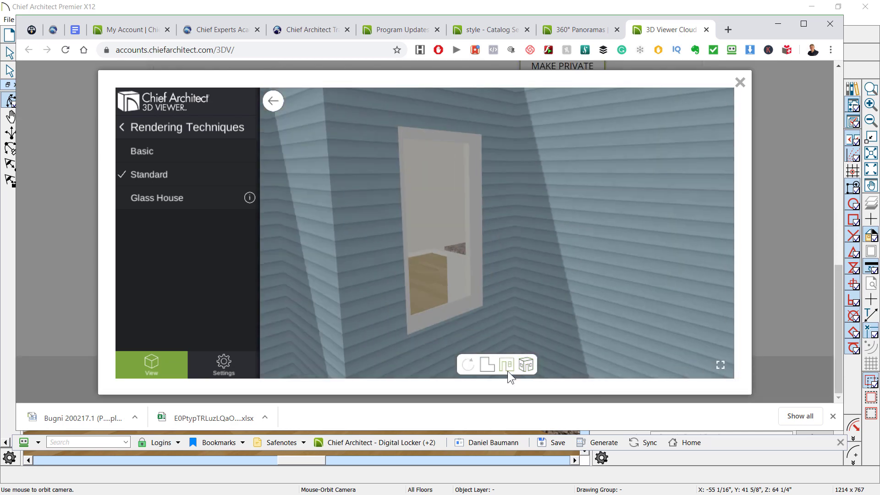
# - View the model's 1st Floor from above, return to the 3D overview, and close the web viewer
pyautogui.click(489, 363)
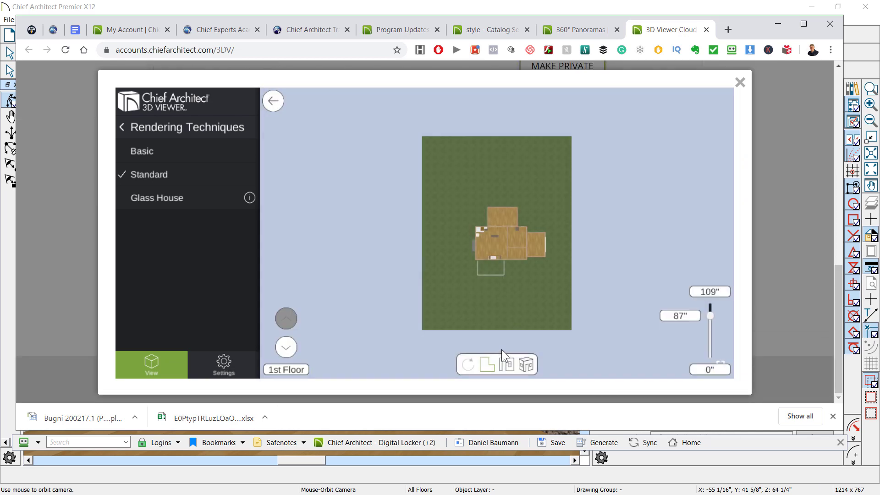
pyautogui.scroll(5, 513, 227)
pyautogui.click(527, 365)
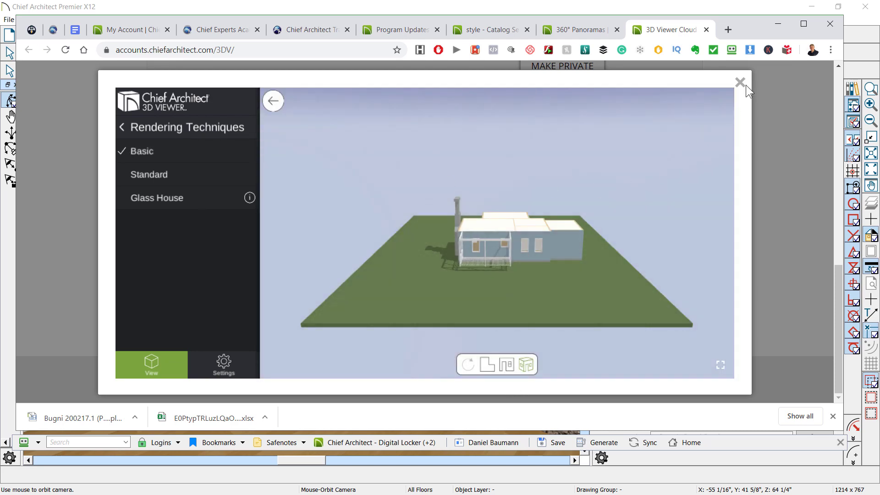
pyautogui.click(740, 82)
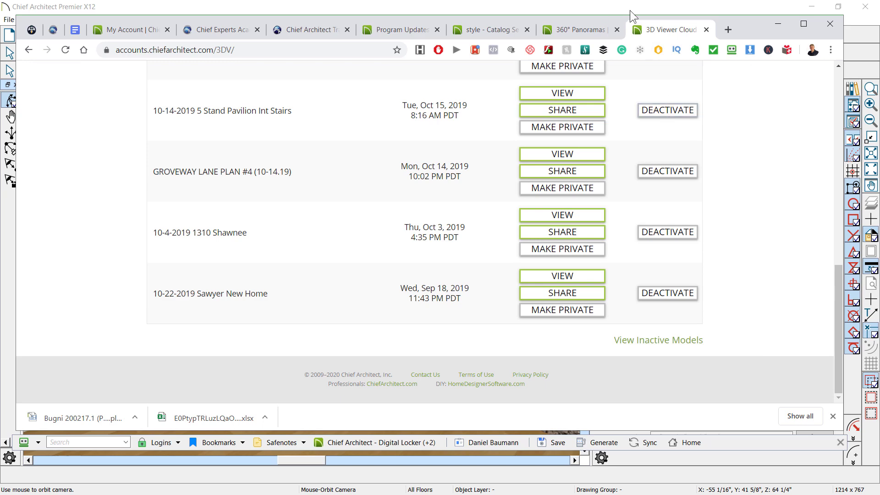
# - Return to Chief Architect, dismiss the export message, and close the Camera 1 view to go back to the floor plan
pyautogui.click(600, 8)
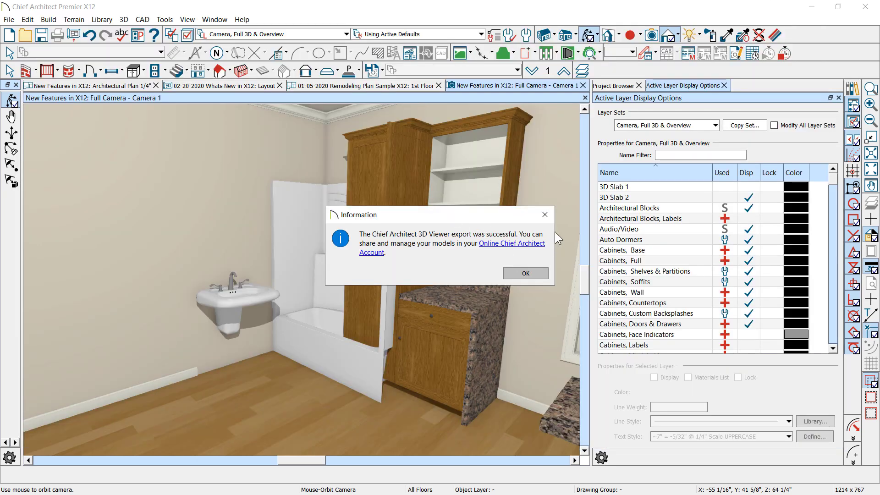
pyautogui.click(545, 215)
pyautogui.moveTo(504, 223); pyautogui.dragTo(383, 142)
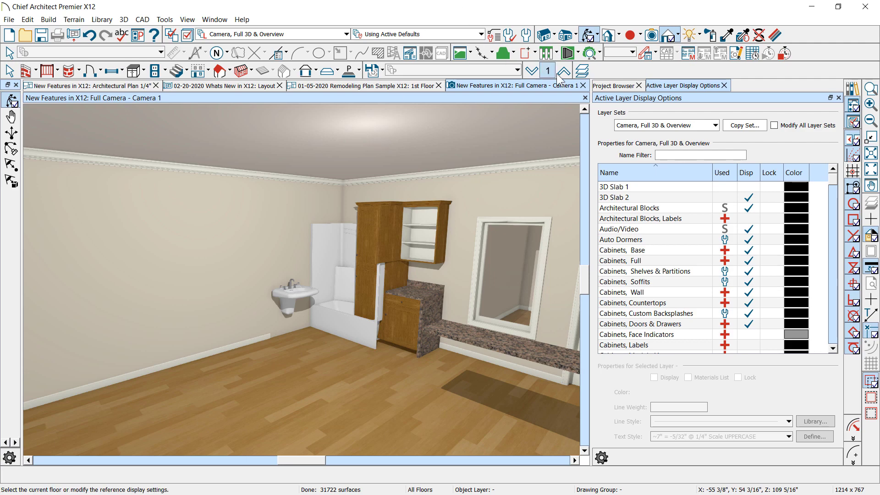
pyautogui.click(584, 85)
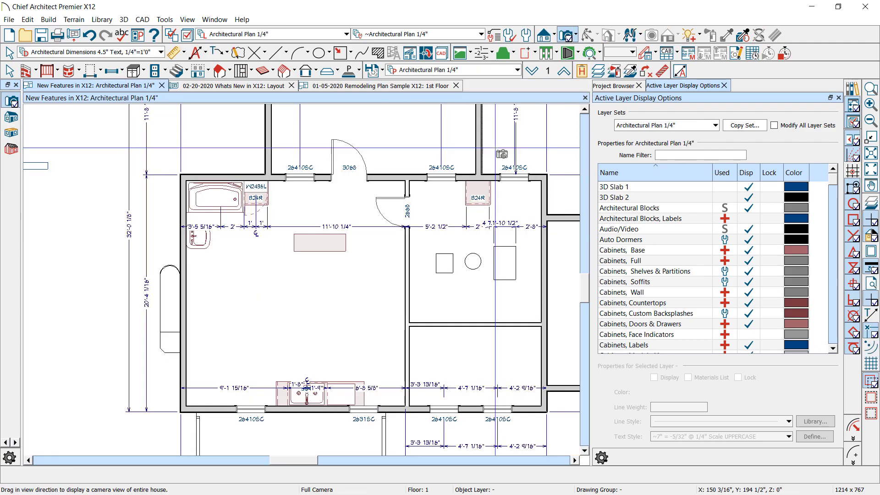